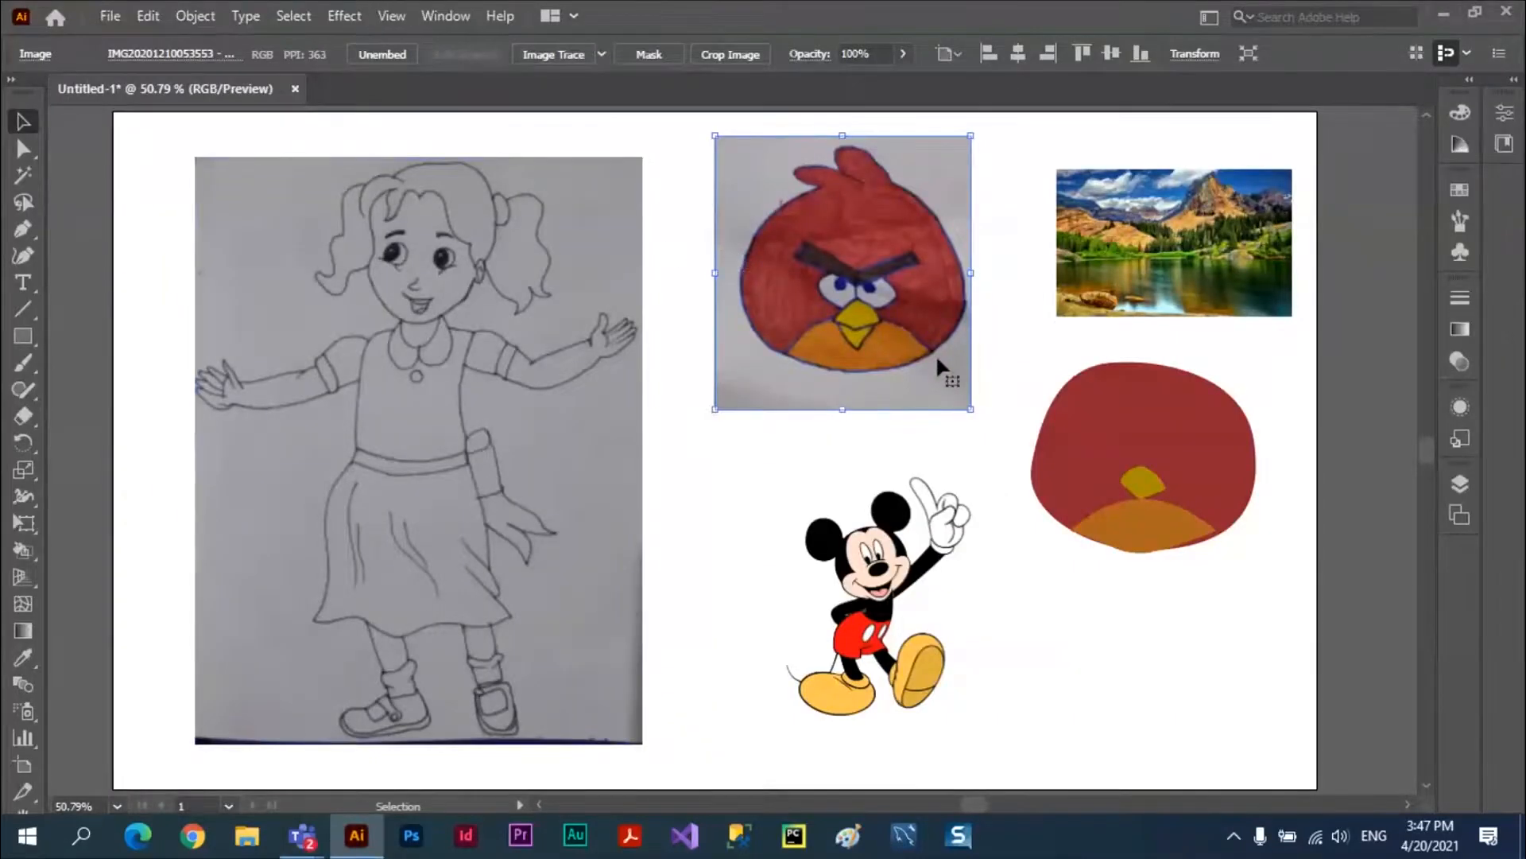
Delete all the artwork on the artboard
{"action": "key", "text": "ctrl+a"}
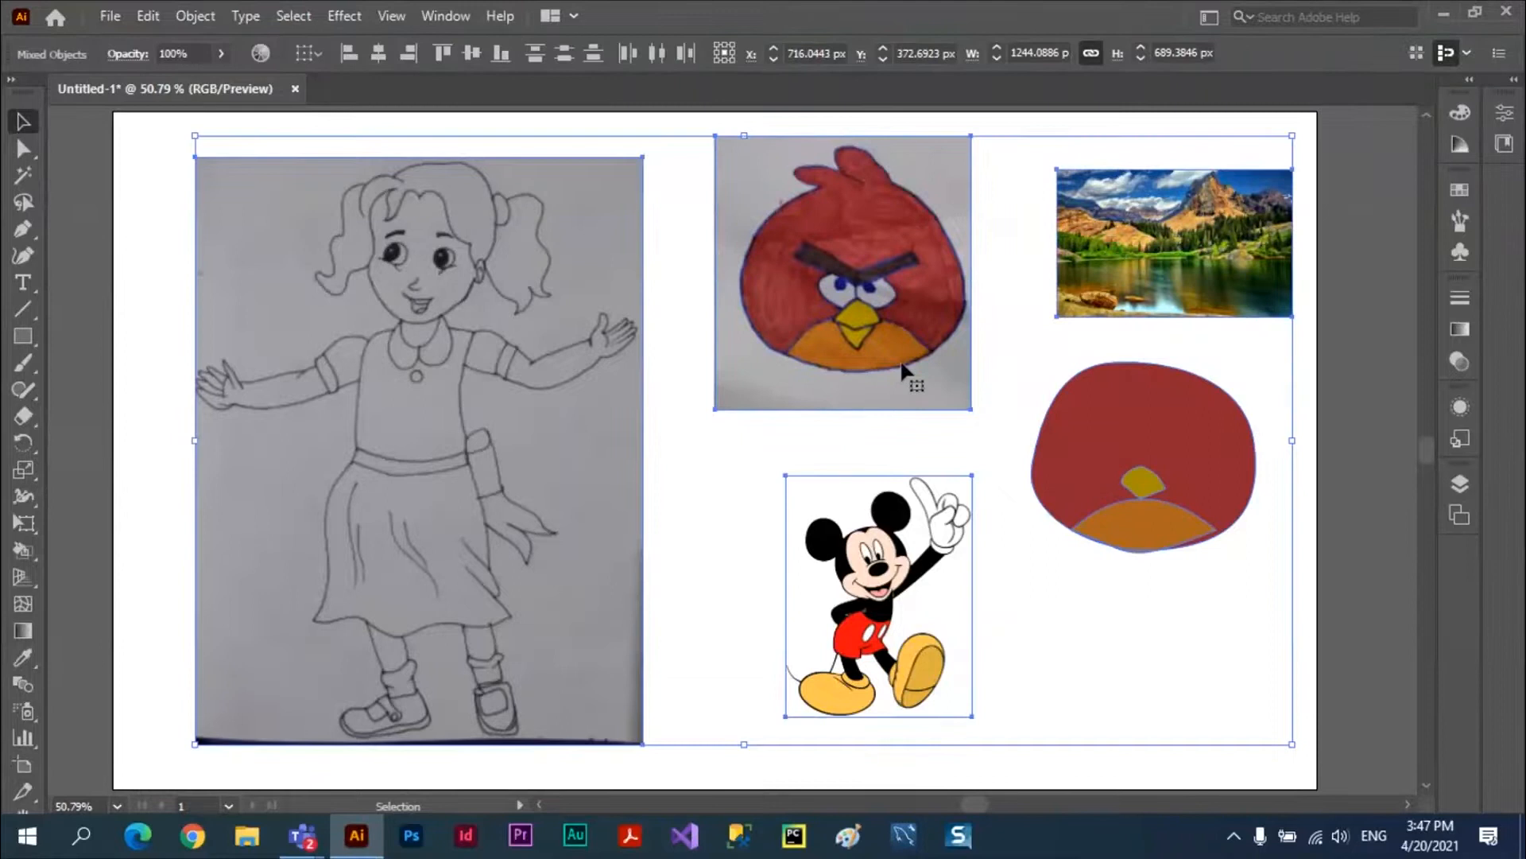
{"action": "key", "text": "Delete"}
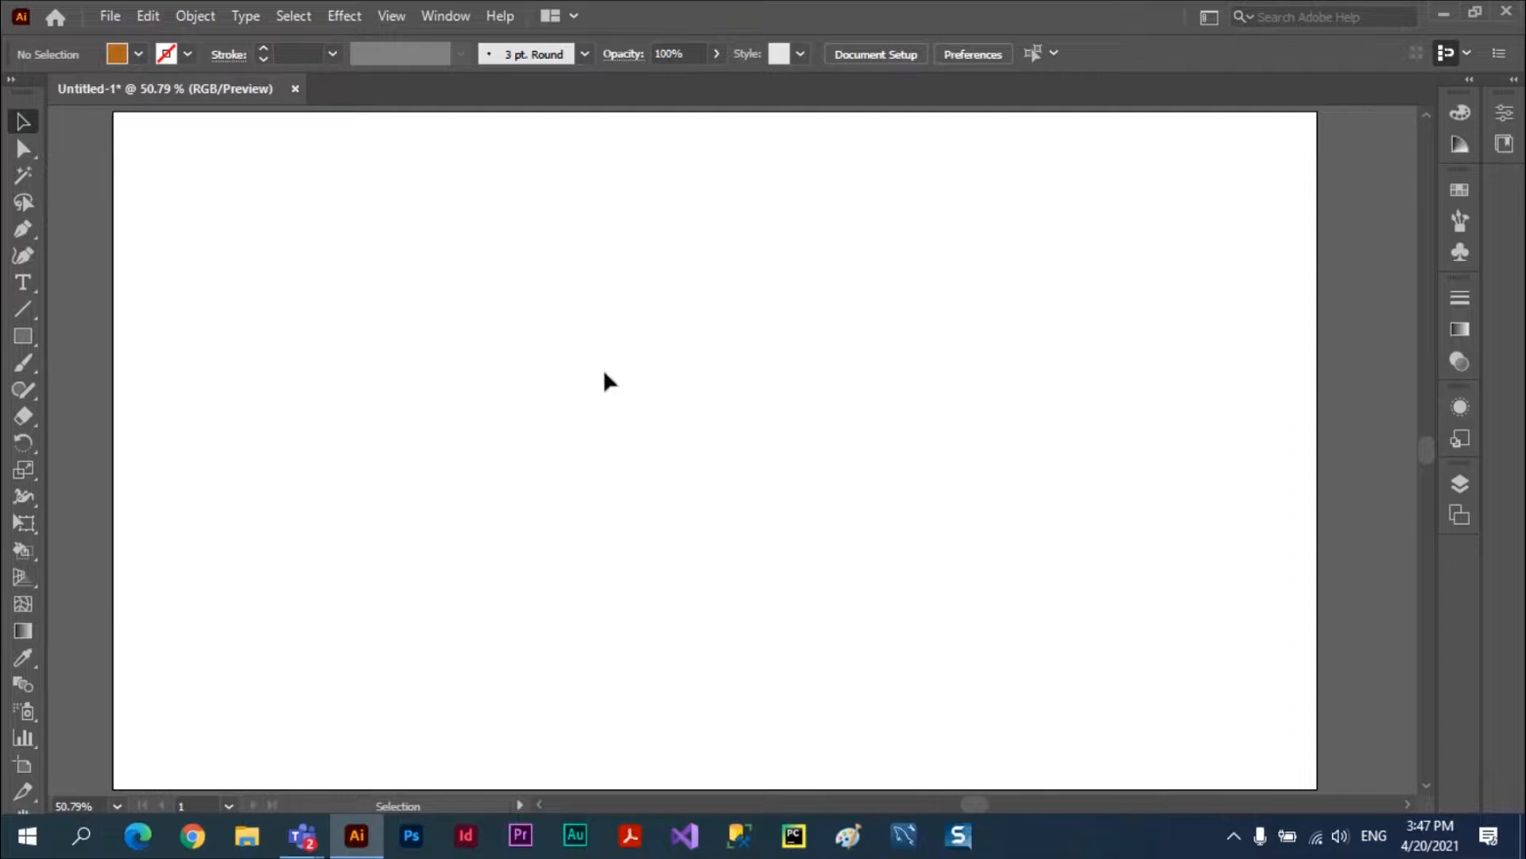
Place IMG20201210053434.jpg from the Creative Designing Stuff folder on the left part of the artboard, spanning most of its height
{"action": "left_click", "coordinate": [109, 16]}
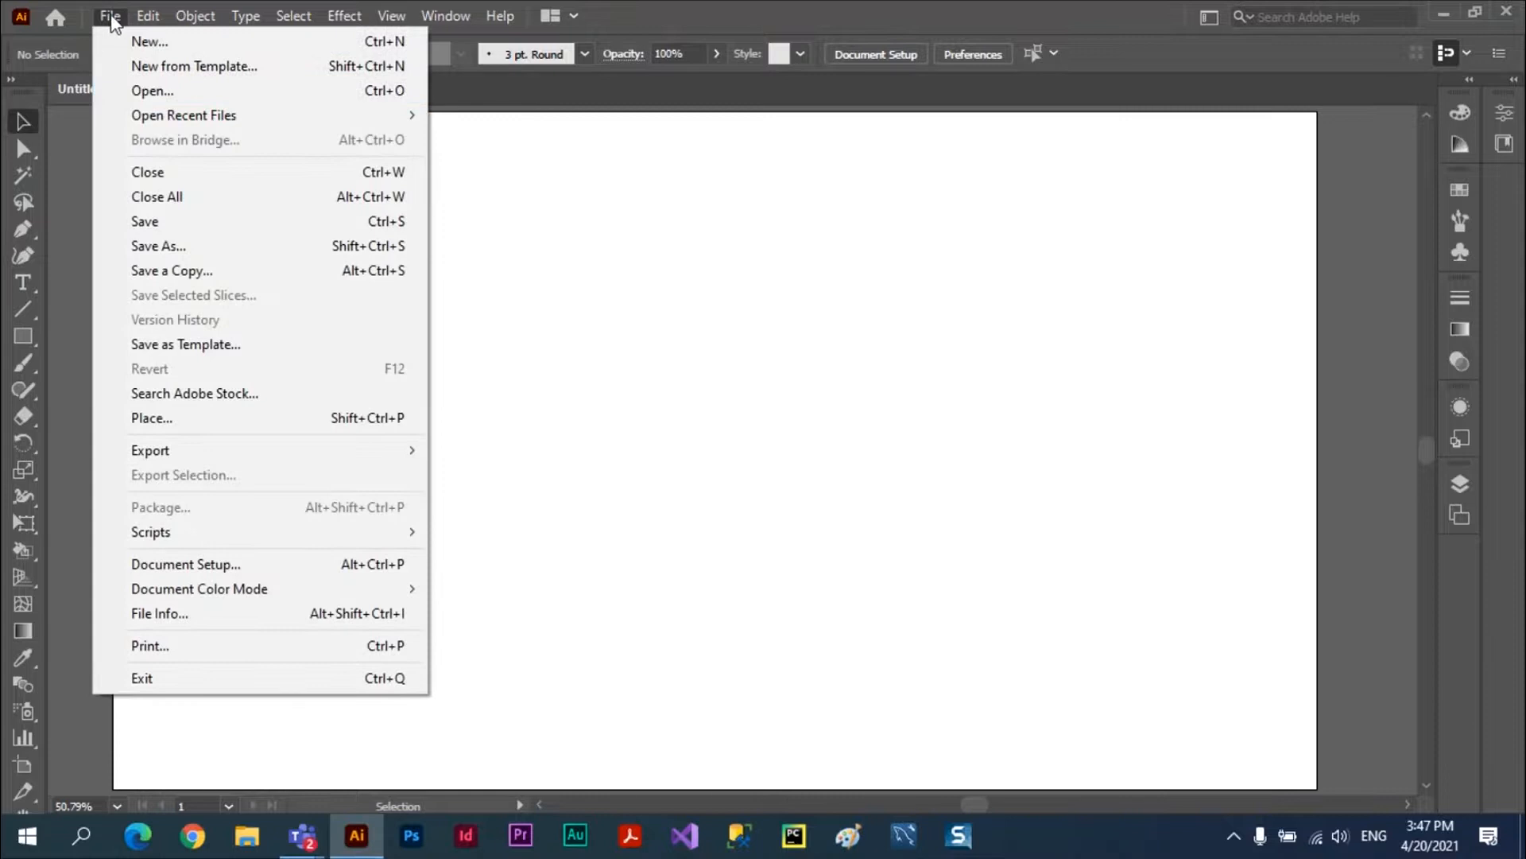
{"action": "left_click", "coordinate": [212, 430]}
{"action": "left_click_drag", "start_coordinate": [746, 211], "coordinate": [745, 147]}
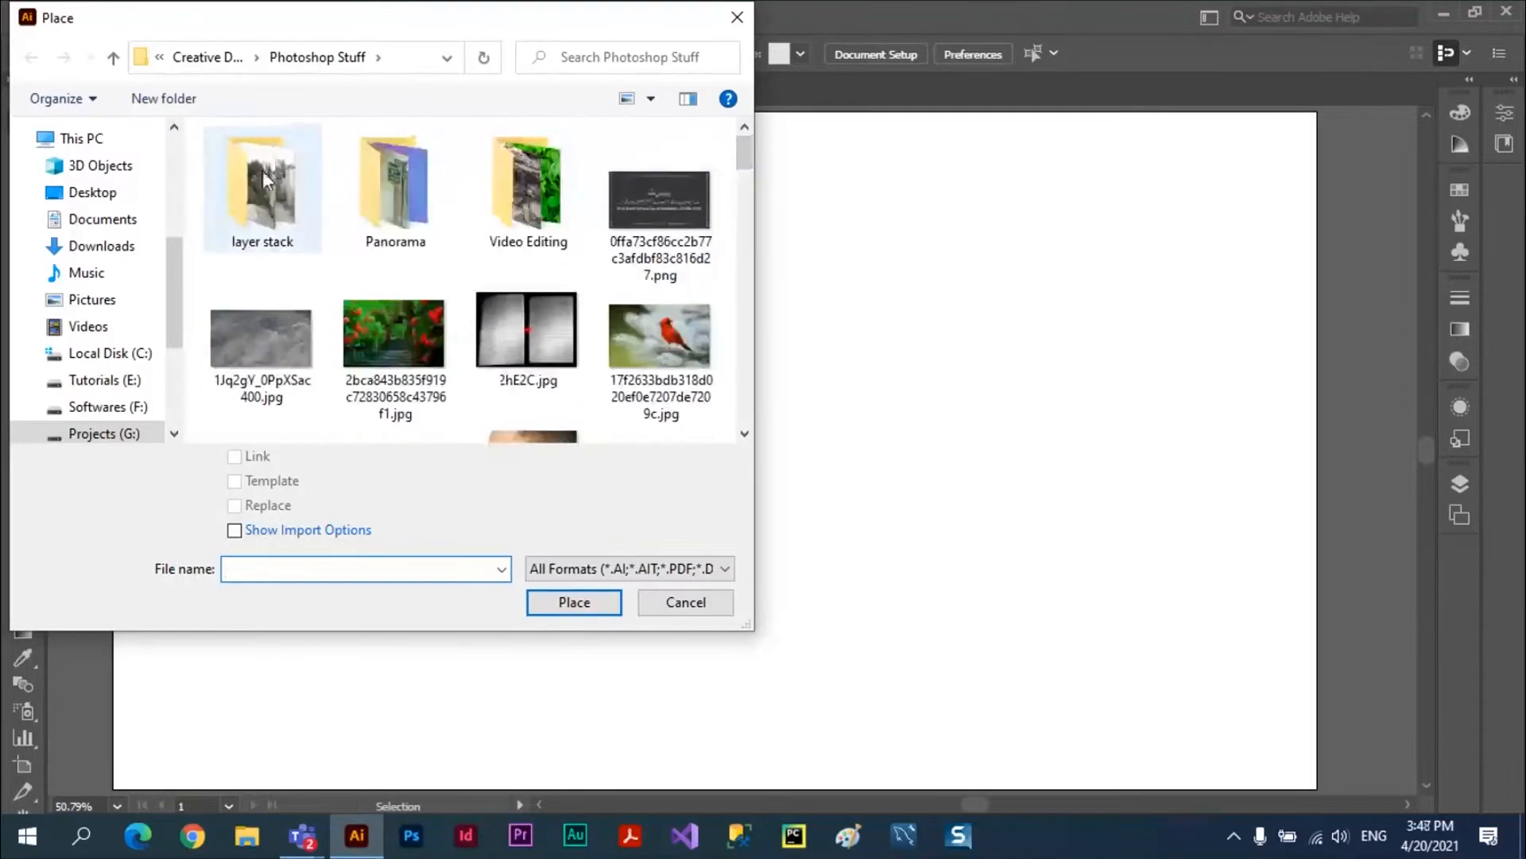
{"action": "left_click", "coordinate": [113, 59]}
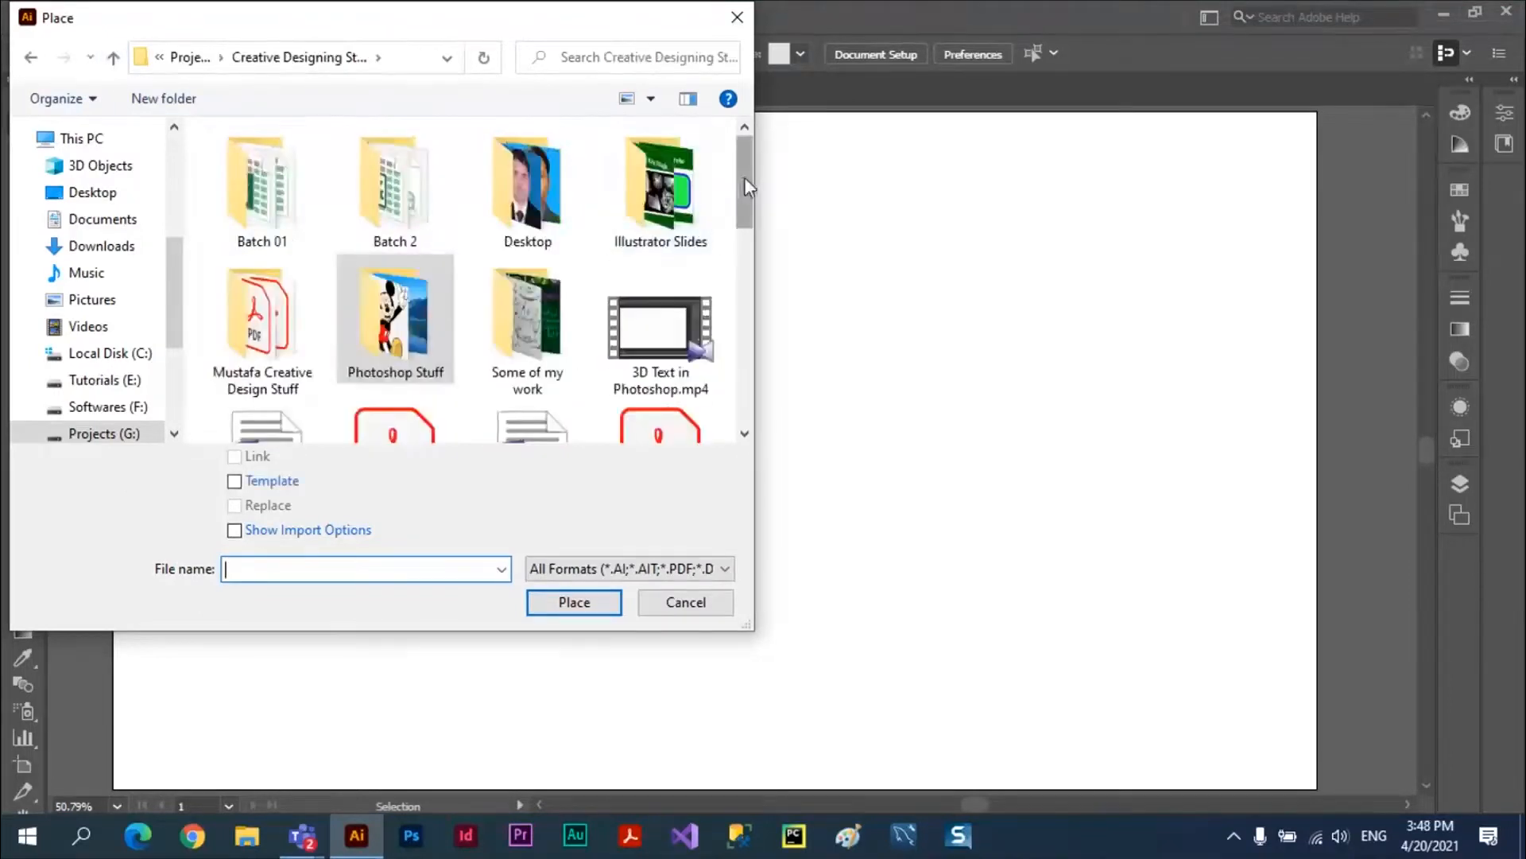
{"action": "left_click_drag", "start_coordinate": [745, 177], "coordinate": [749, 365]}
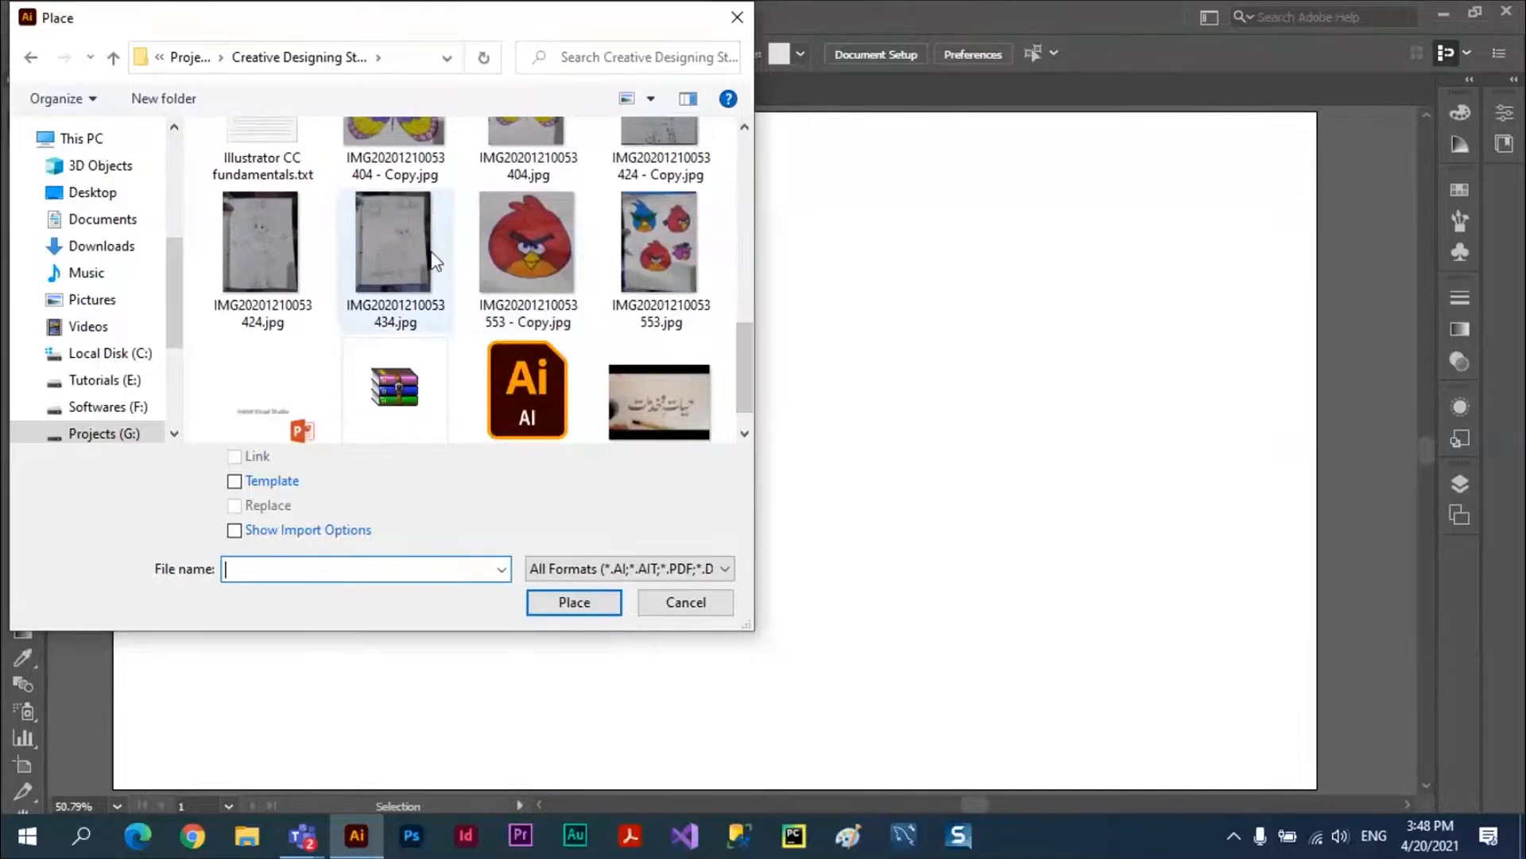
{"action": "left_click", "coordinate": [395, 246]}
{"action": "left_click", "coordinate": [571, 606]}
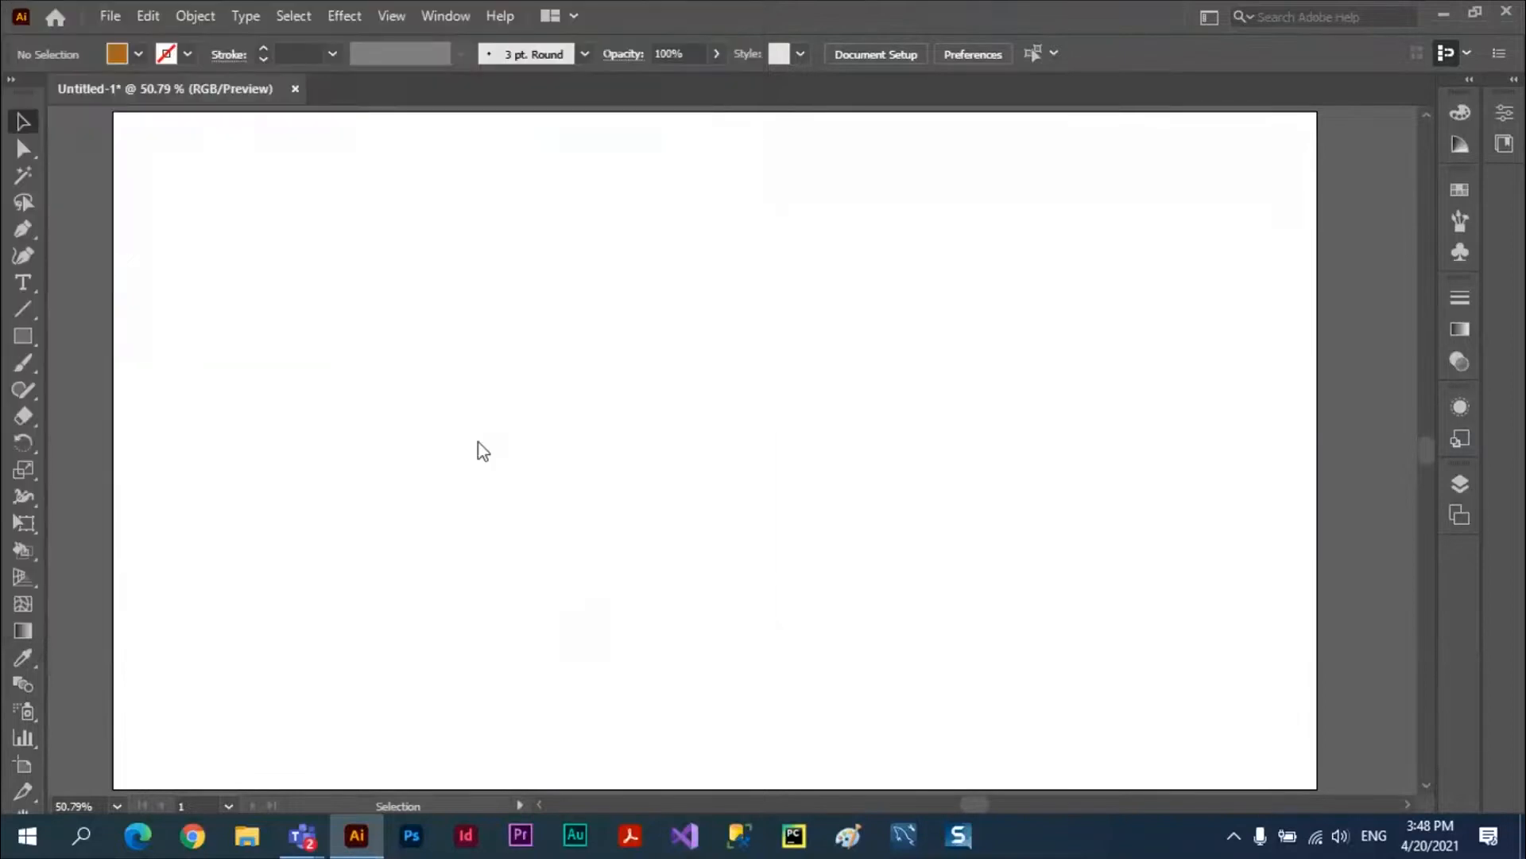
{"action": "left_click_drag", "start_coordinate": [172, 131], "coordinate": [628, 718]}
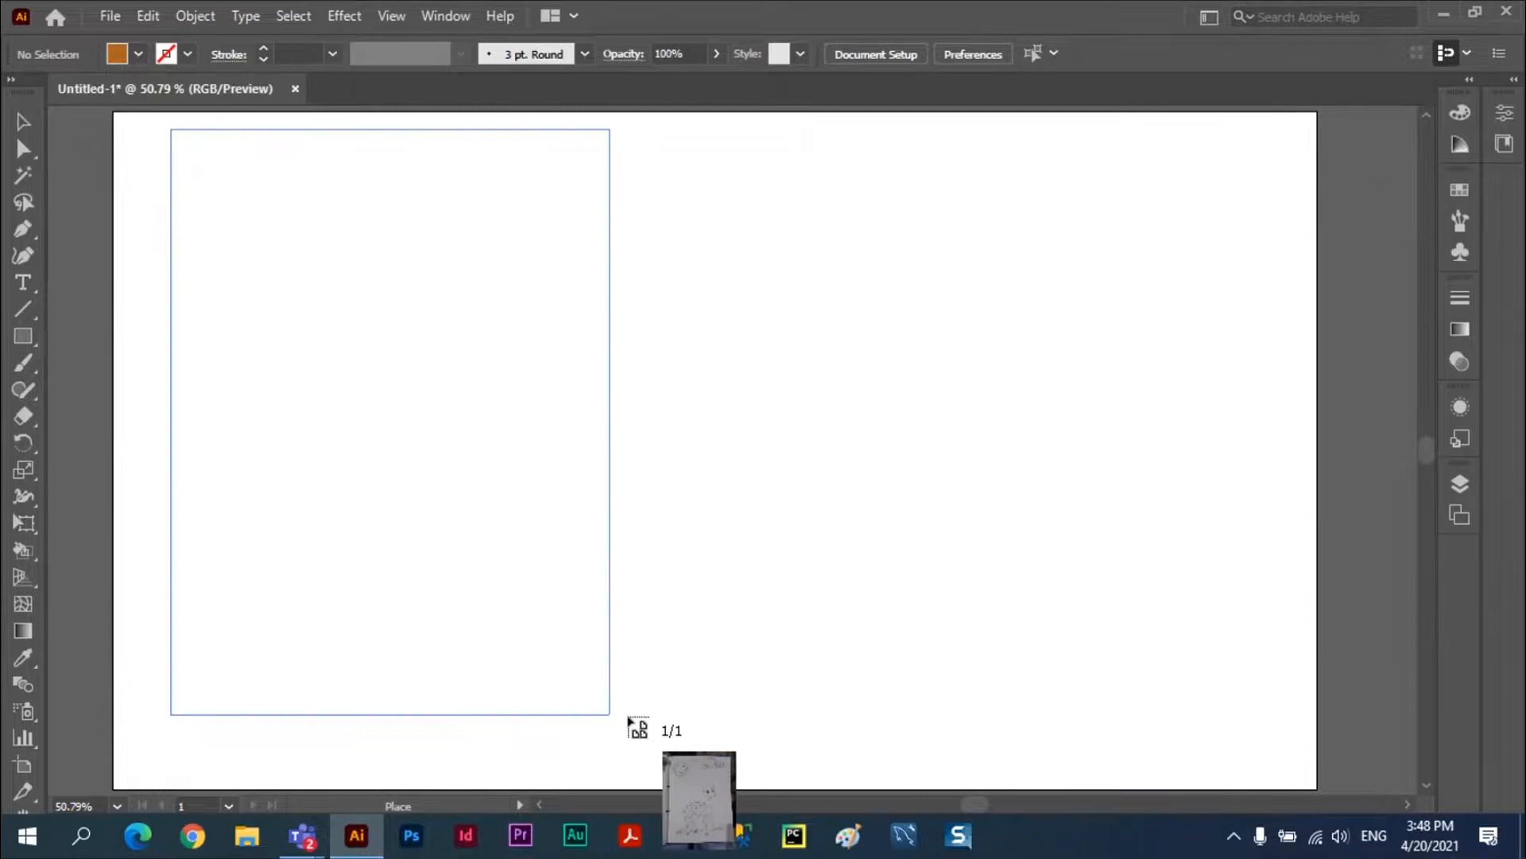
{"action": "left_click_drag", "start_coordinate": [628, 718], "coordinate": [656, 743]}
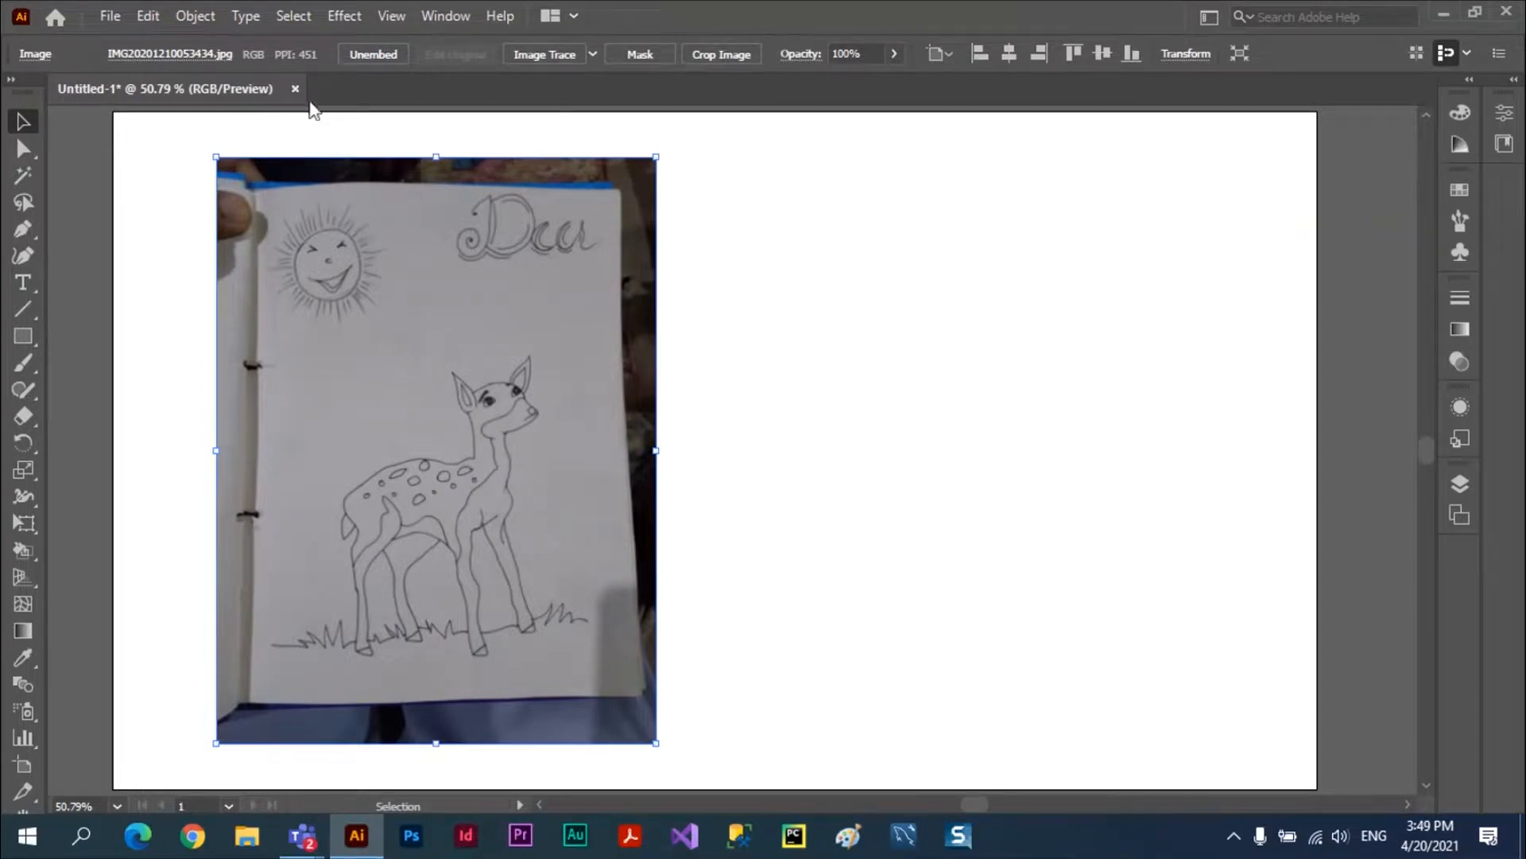
Close the Untitled-1 document without saving and minimize both the Illustrator and meeting windows
{"action": "left_click", "coordinate": [295, 88]}
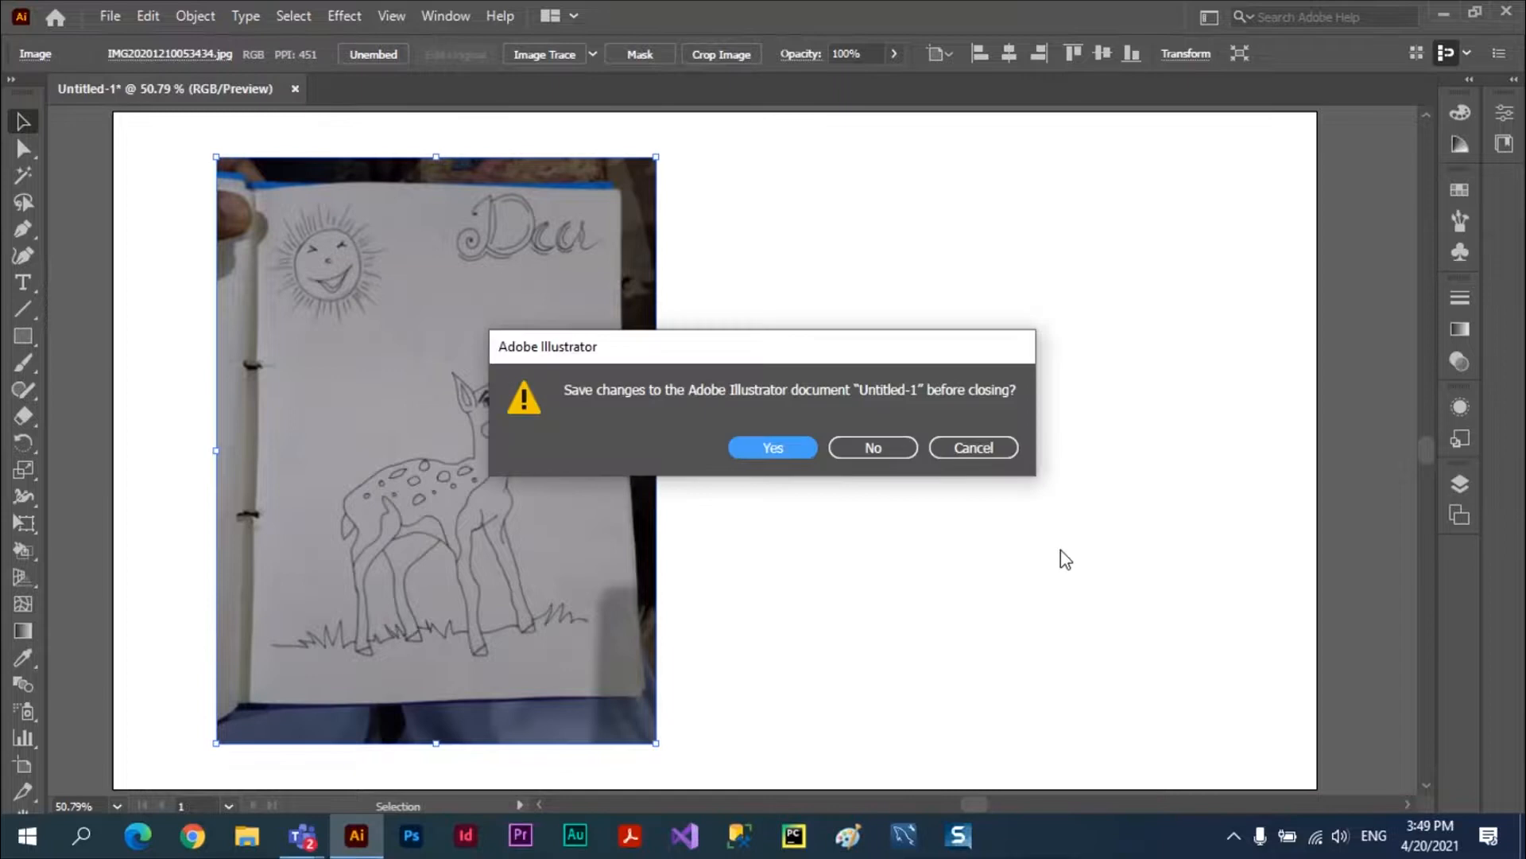
{"action": "left_click", "coordinate": [875, 447]}
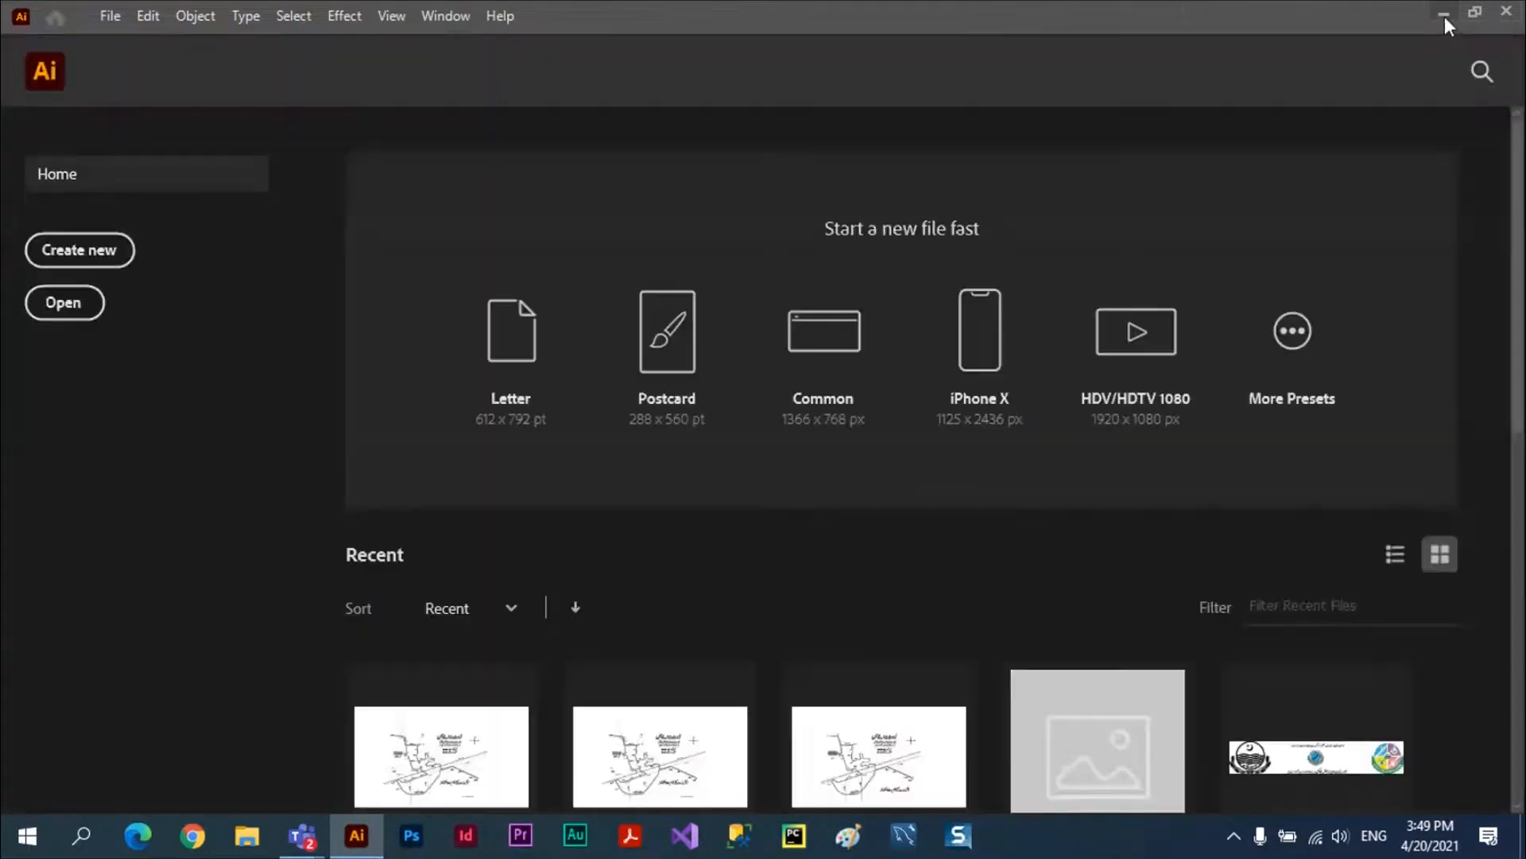
{"action": "left_click", "coordinate": [1444, 16]}
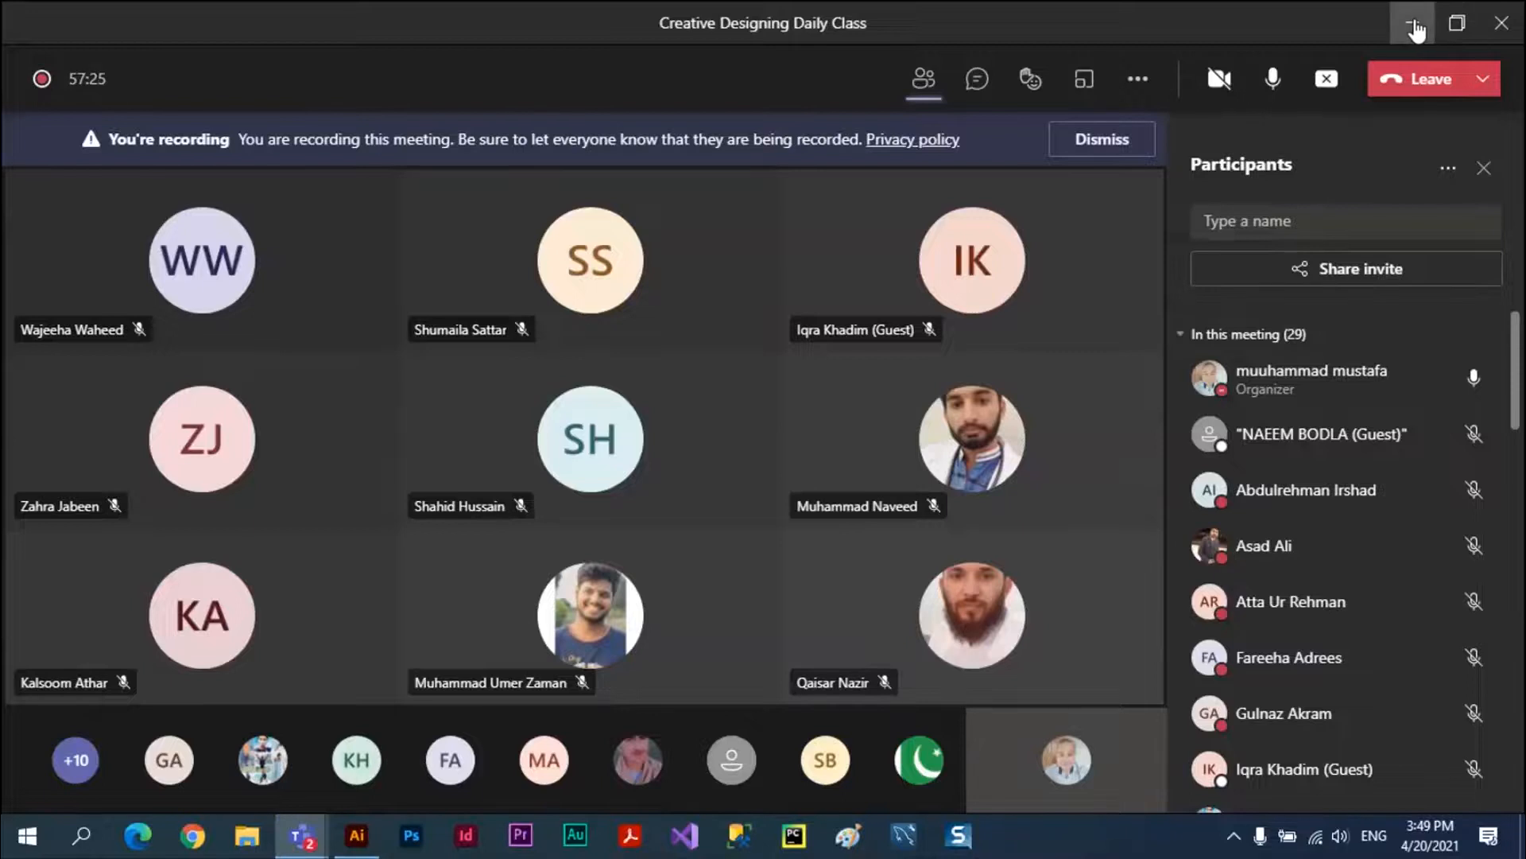
{"action": "left_click", "coordinate": [1413, 24]}
{"action": "left_click", "coordinate": [1399, 35]}
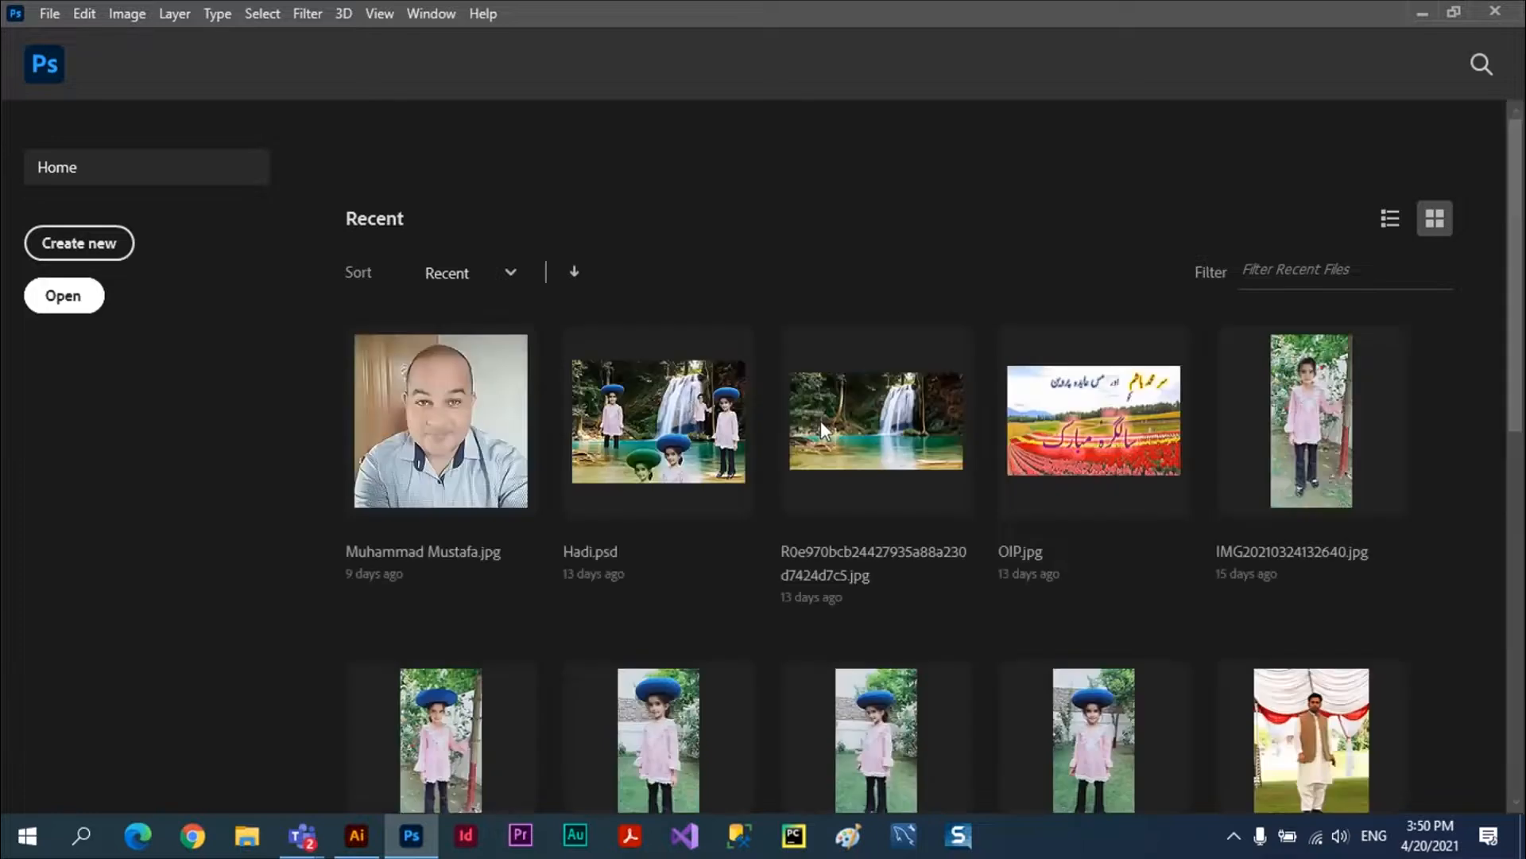
Open IMG20201210053434.jpg from the Creative Designing Stuff folder in Photoshop
{"action": "key", "text": "ctrl+o"}
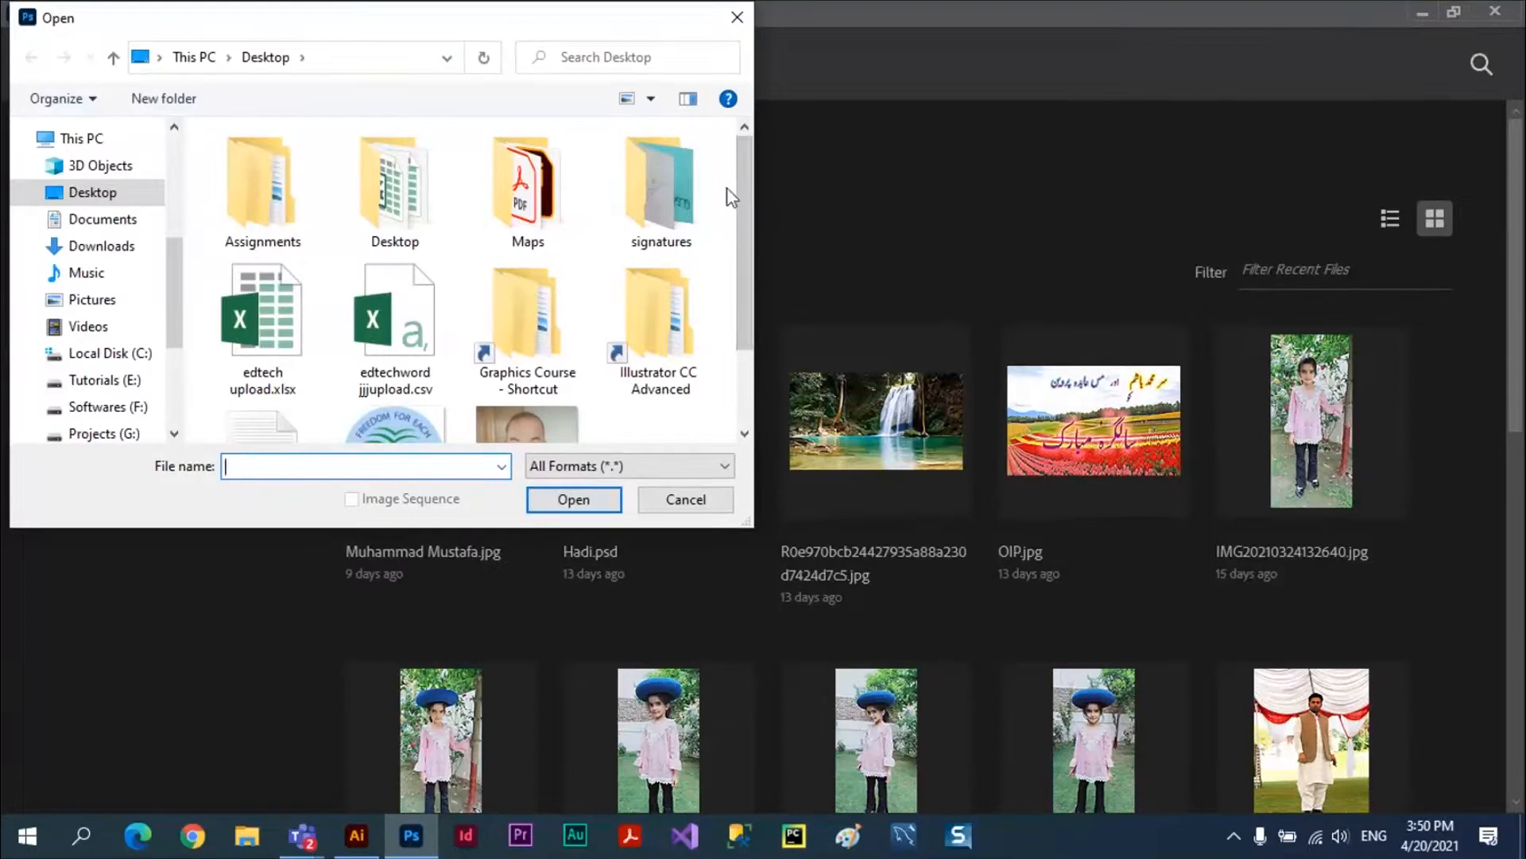
{"action": "mouse_move", "coordinate": [738, 246]}
{"action": "left_mouse_down"}
{"action": "mouse_move", "coordinate": [742, 339]}
{"action": "mouse_move", "coordinate": [744, 238]}
{"action": "left_mouse_up"}
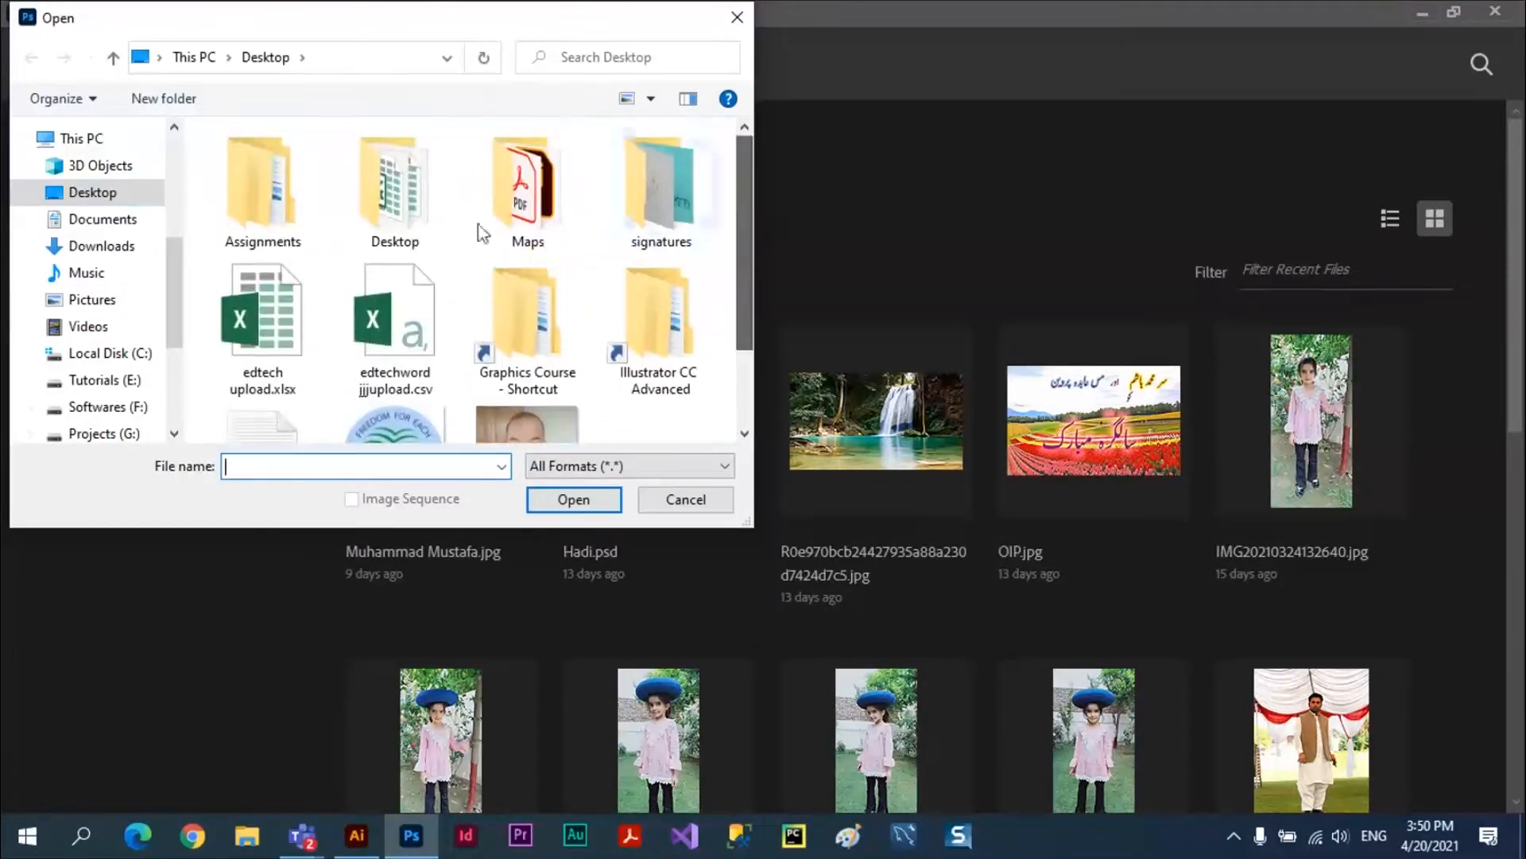
{"action": "left_click", "coordinate": [87, 193]}
{"action": "left_click", "coordinate": [397, 231]}
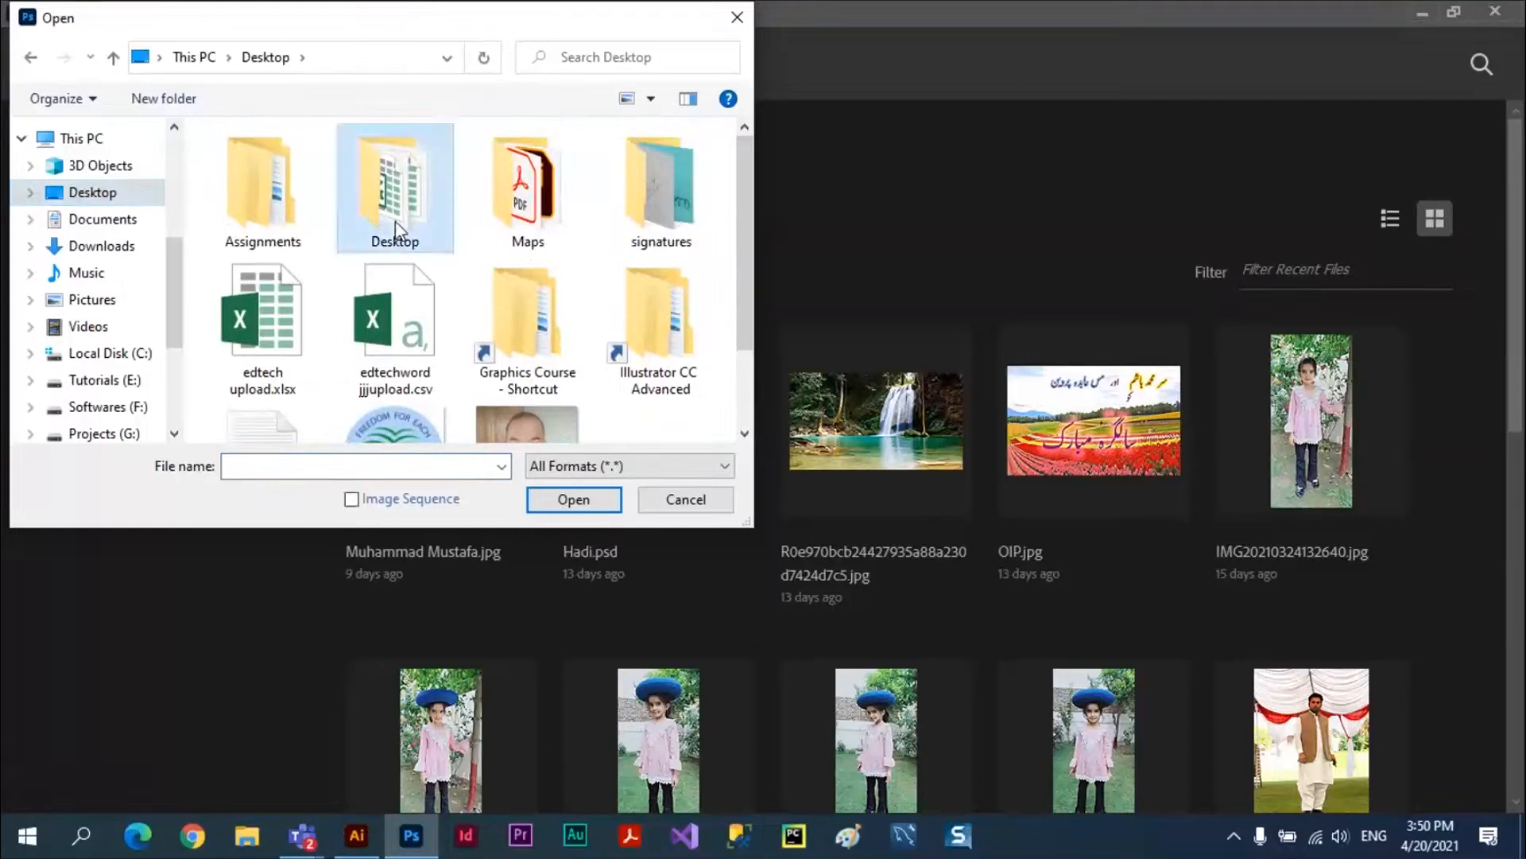
{"action": "double_click", "coordinate": [397, 230]}
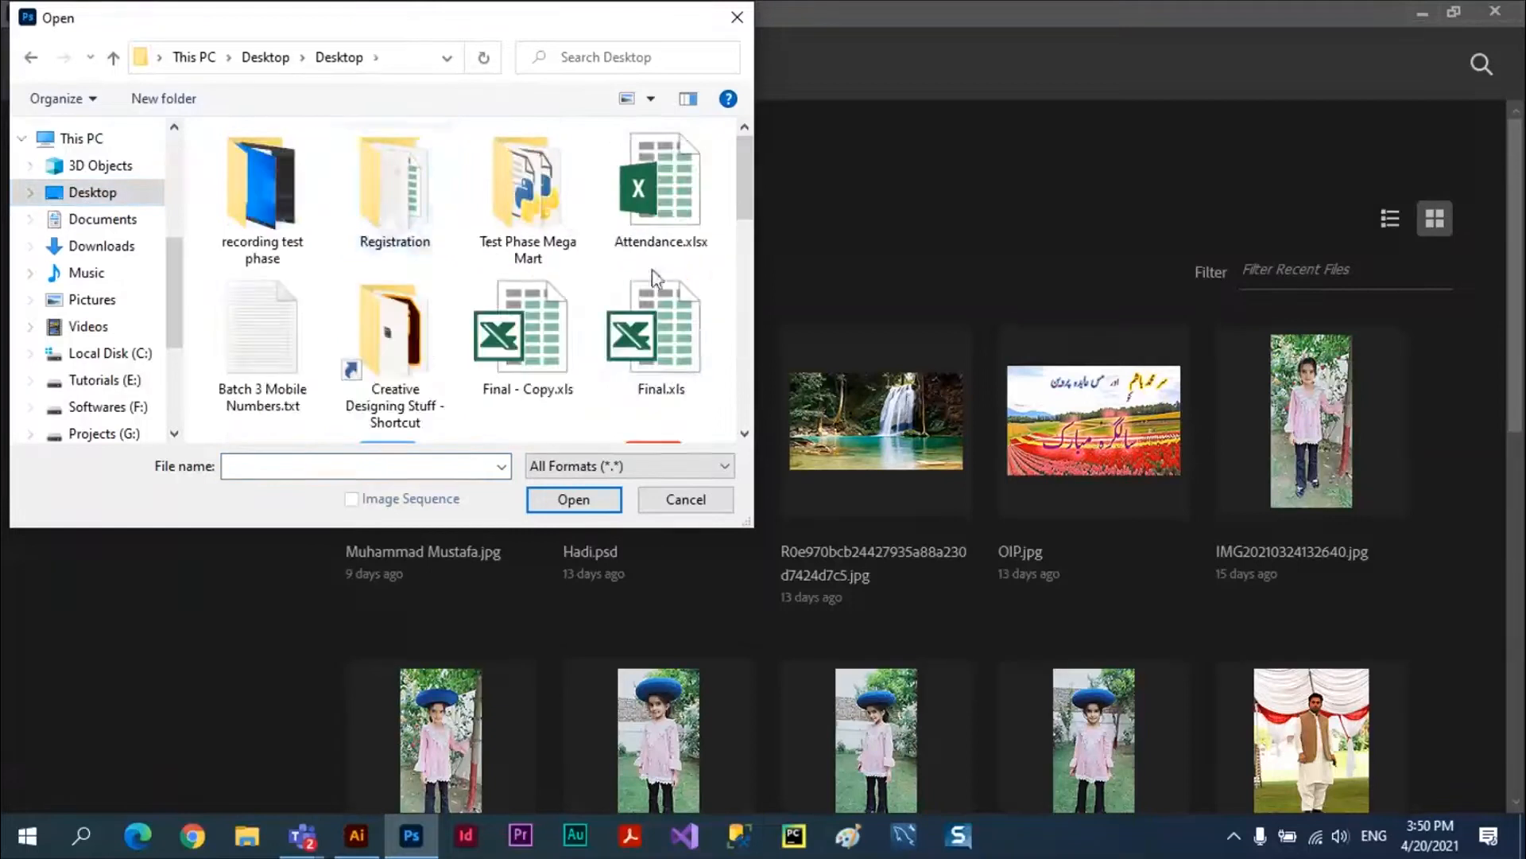
{"action": "double_click", "coordinate": [406, 372]}
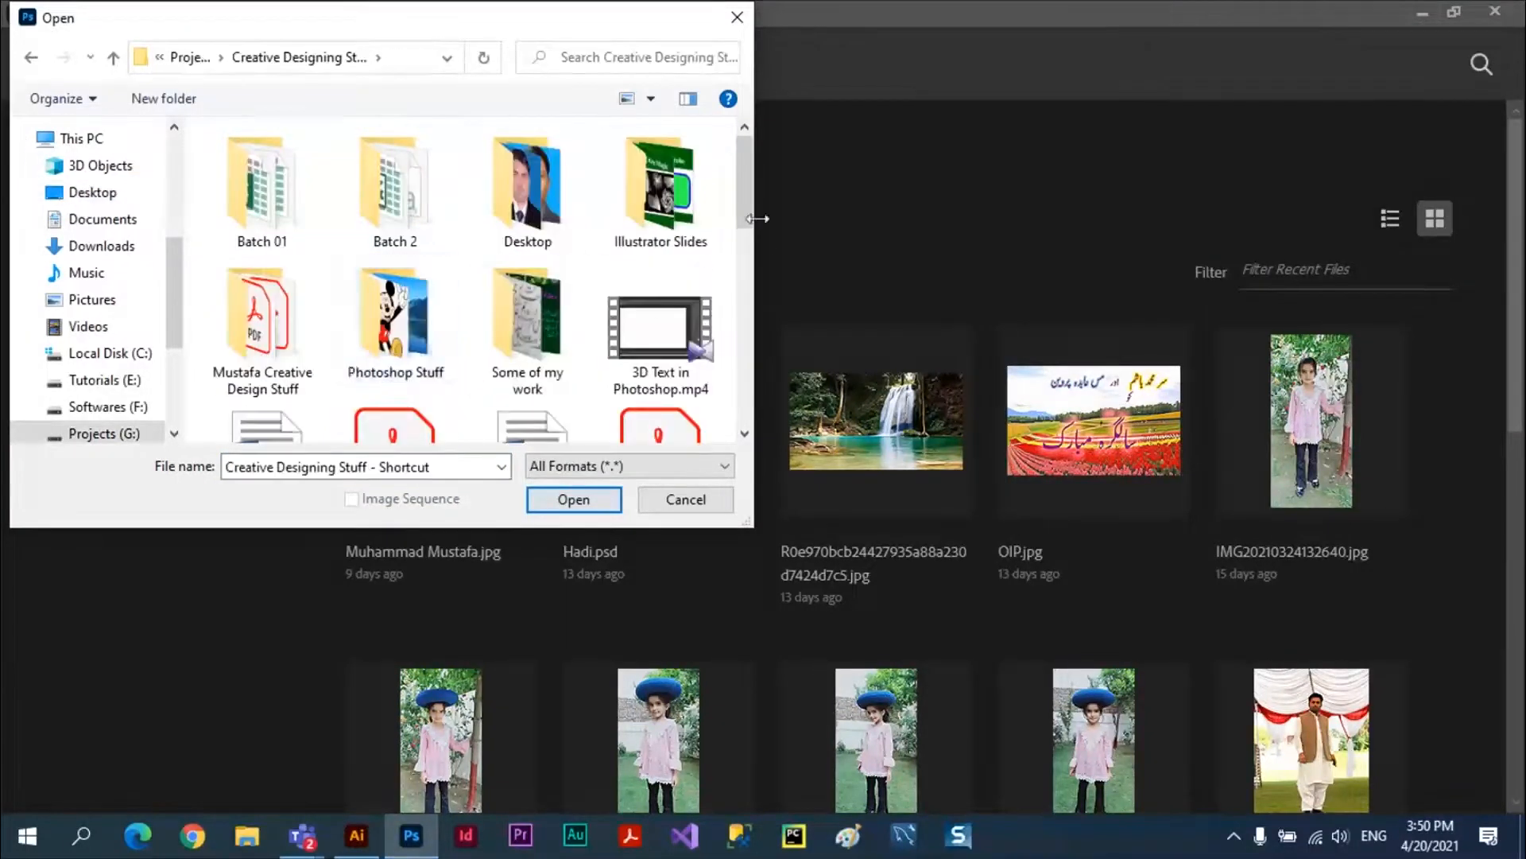
{"action": "left_click_drag", "start_coordinate": [746, 206], "coordinate": [759, 383]}
{"action": "left_click", "coordinate": [403, 270]}
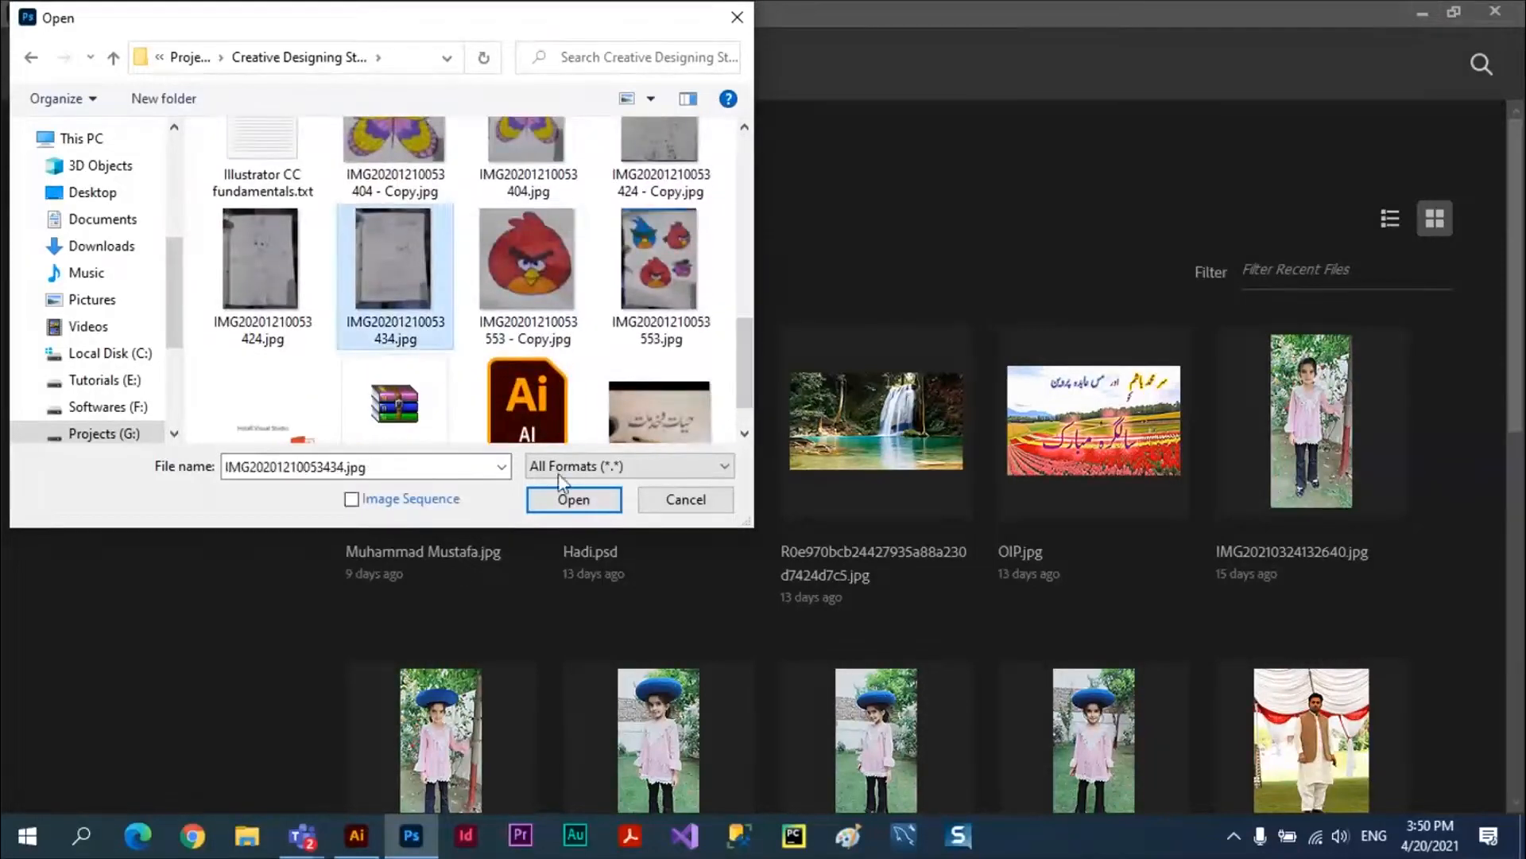
{"action": "left_click", "coordinate": [569, 501]}
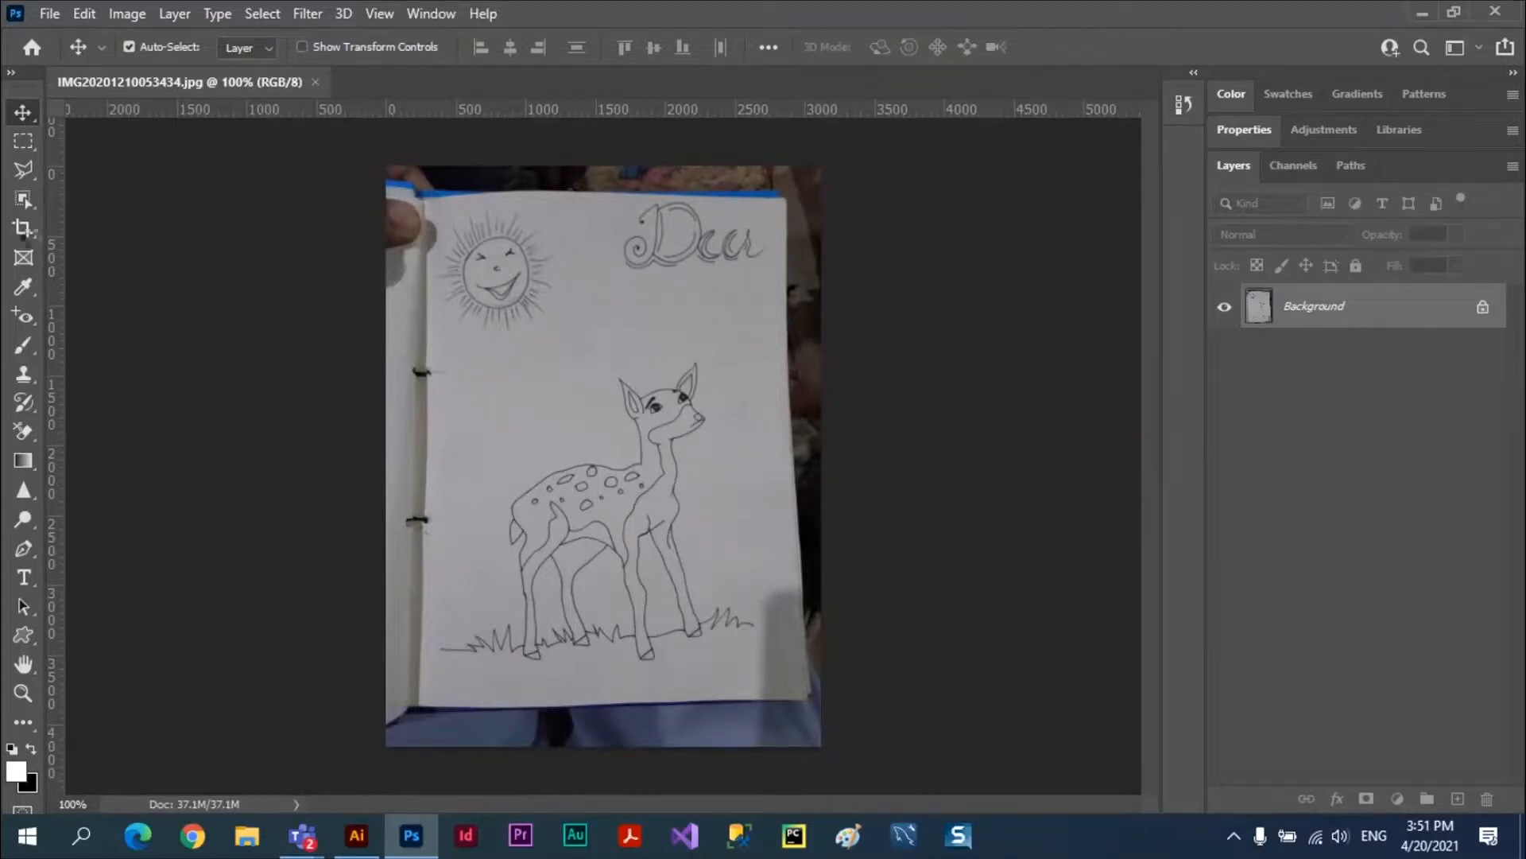
Crop the photo closely around the deer and grass using an unconstrained ratio, and dismiss the preset syncing tip
{"action": "left_click", "coordinate": [23, 228]}
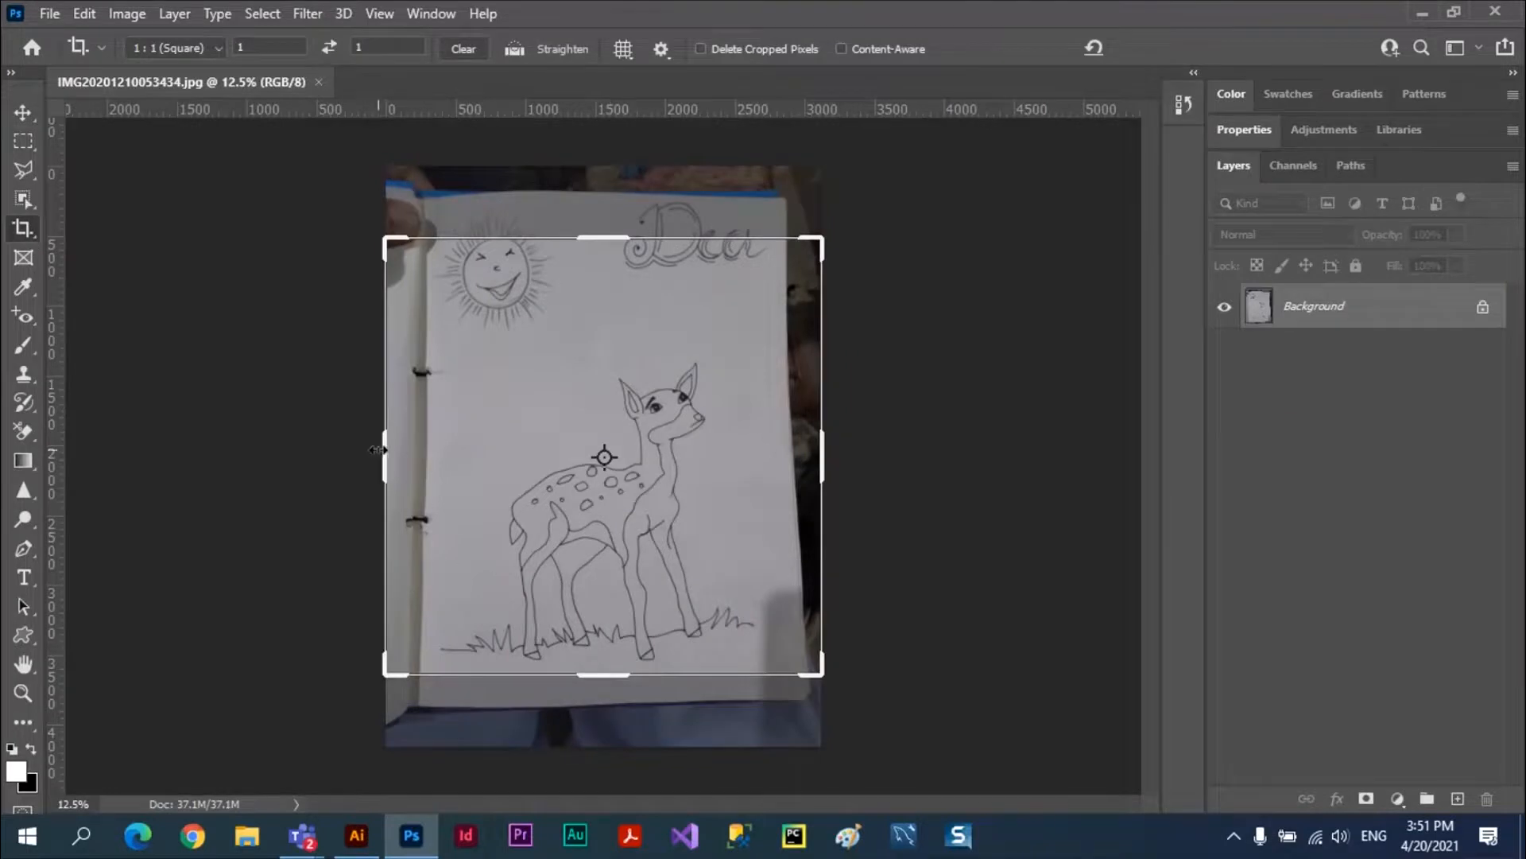
{"action": "left_click_drag", "start_coordinate": [378, 450], "coordinate": [410, 460]}
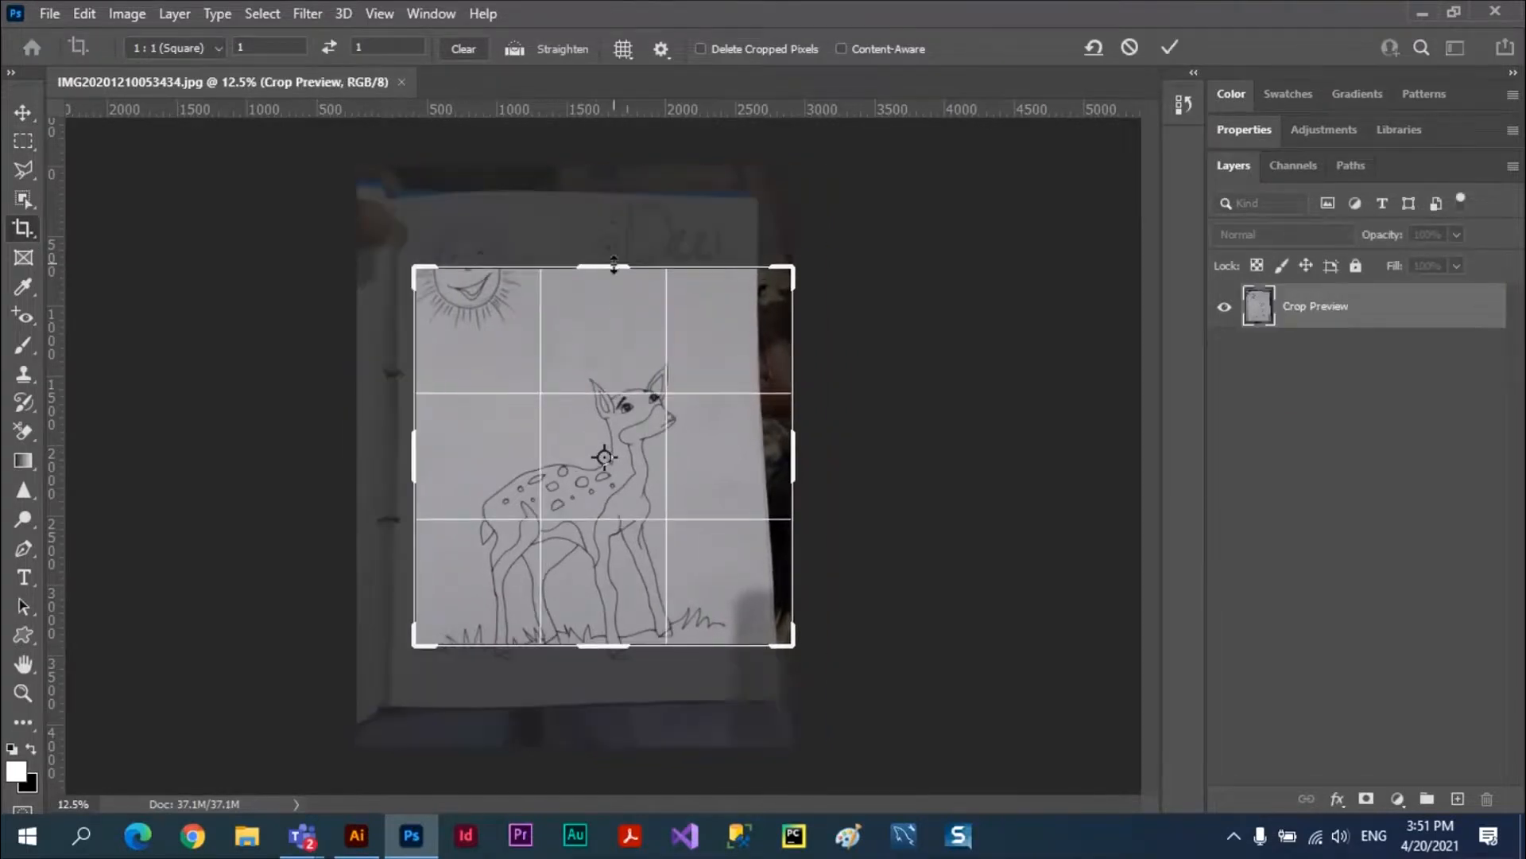
{"action": "left_click_drag", "start_coordinate": [613, 264], "coordinate": [613, 308]}
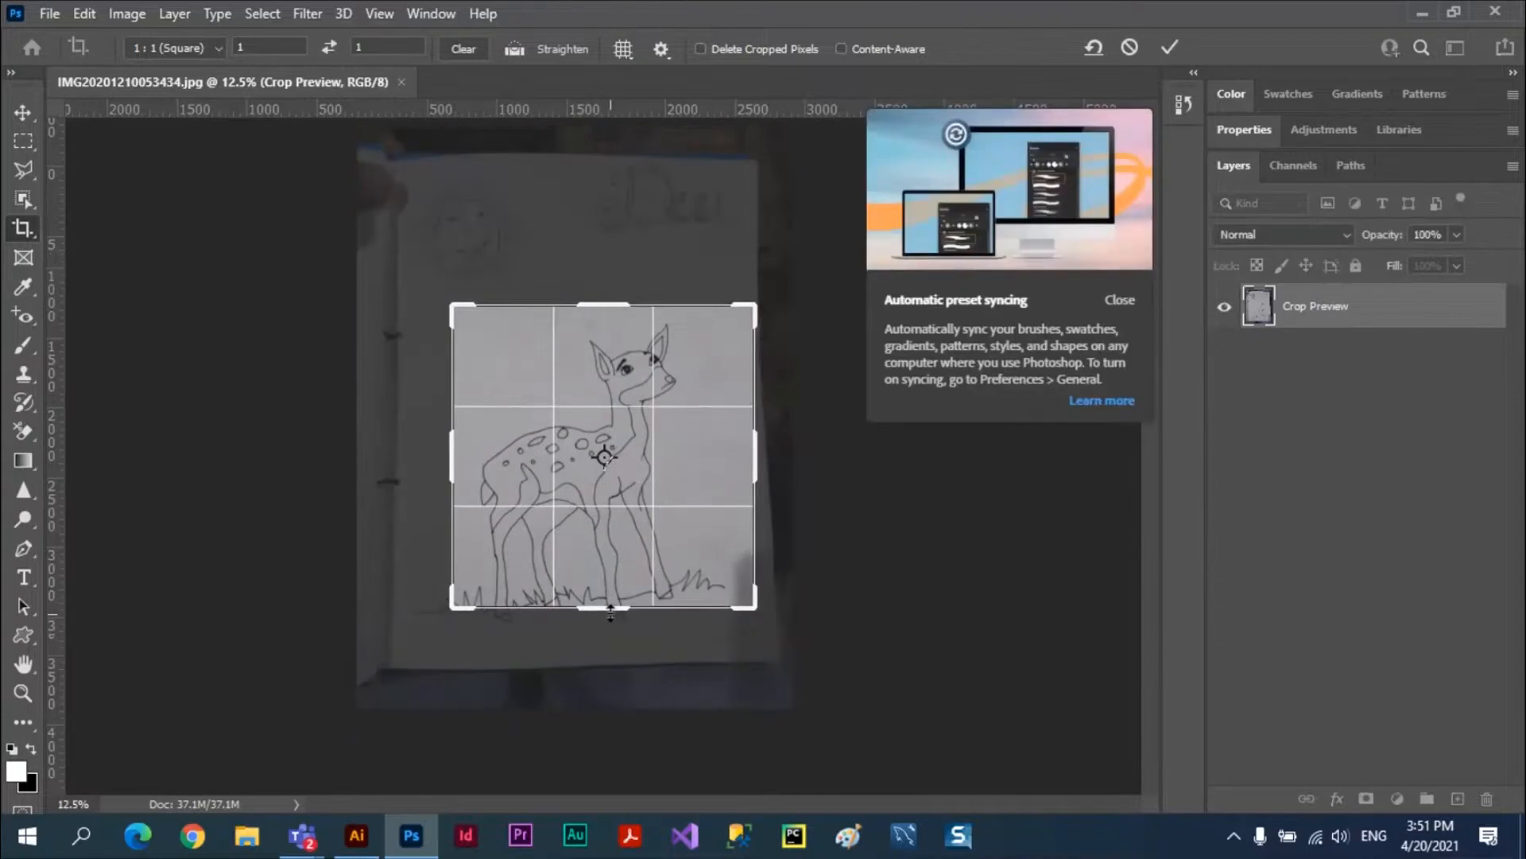
{"action": "left_click_drag", "start_coordinate": [611, 612], "coordinate": [612, 632]}
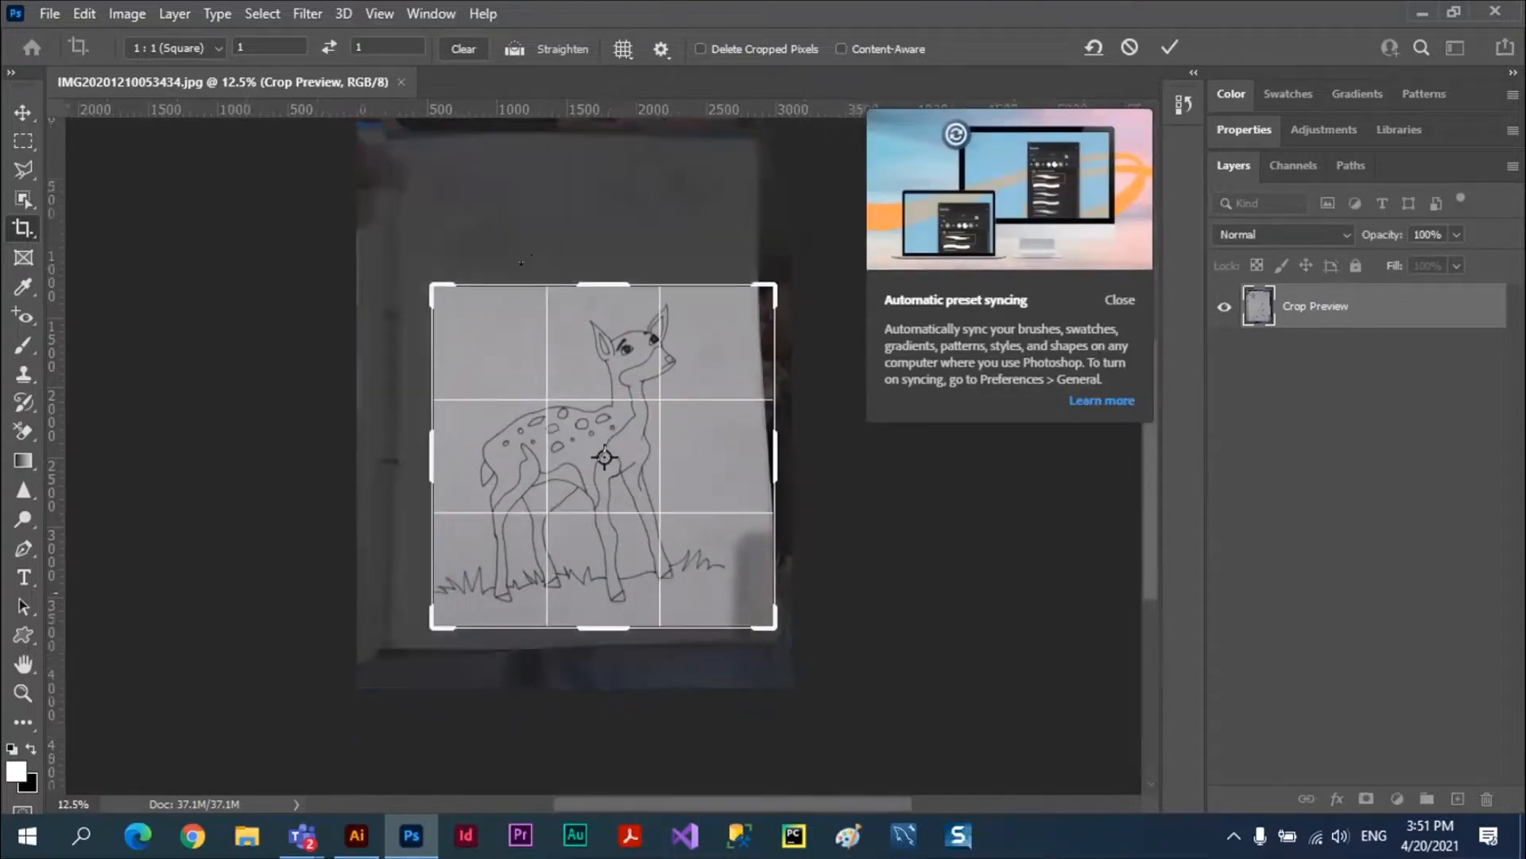
{"action": "left_click", "coordinate": [469, 55]}
{"action": "left_click_drag", "start_coordinate": [775, 458], "coordinate": [754, 459]}
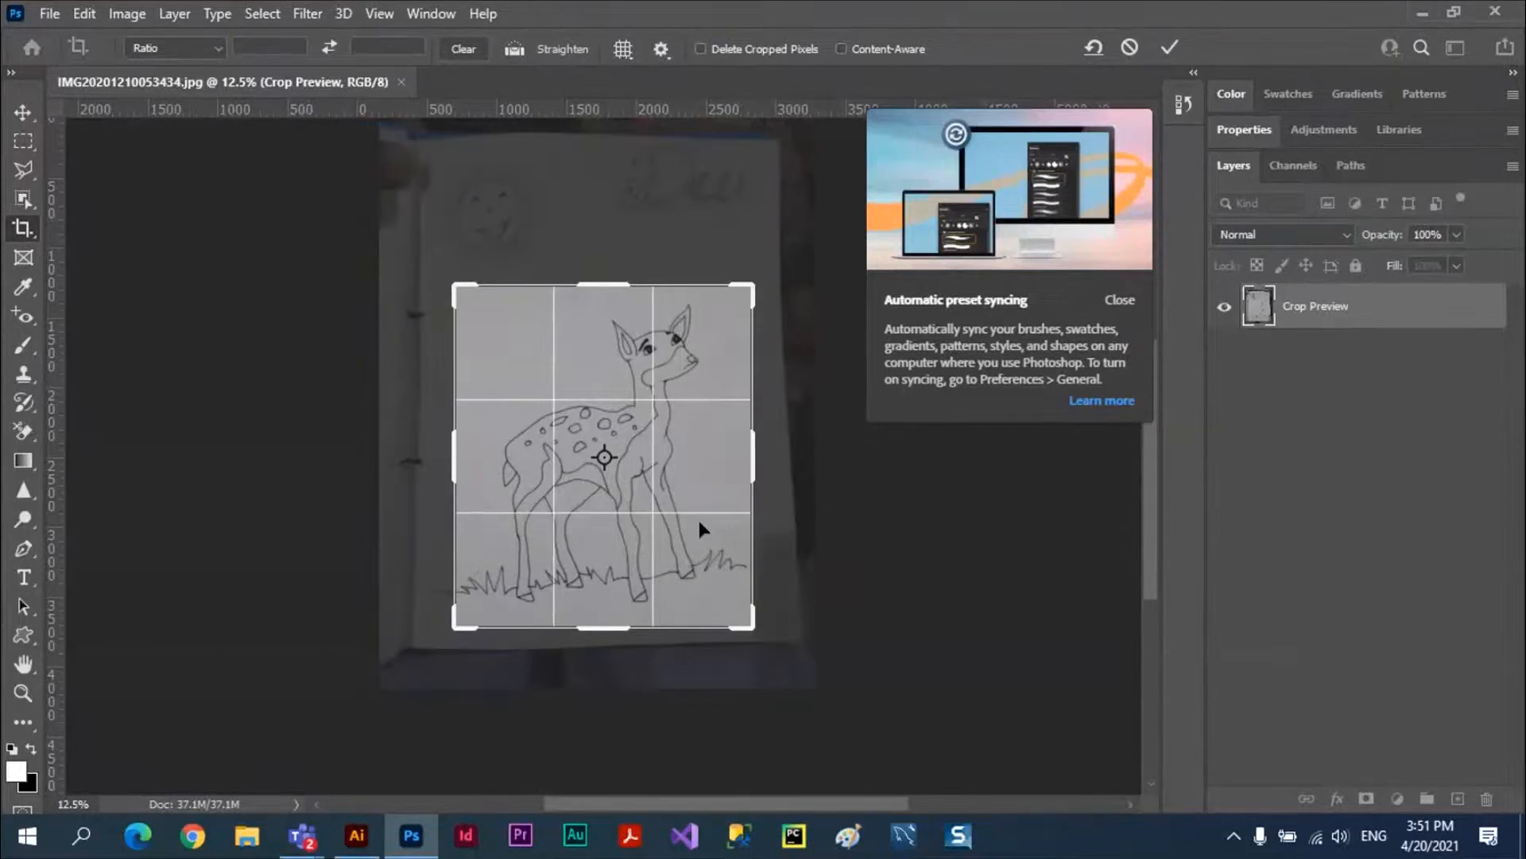
{"action": "left_click", "coordinate": [1169, 49]}
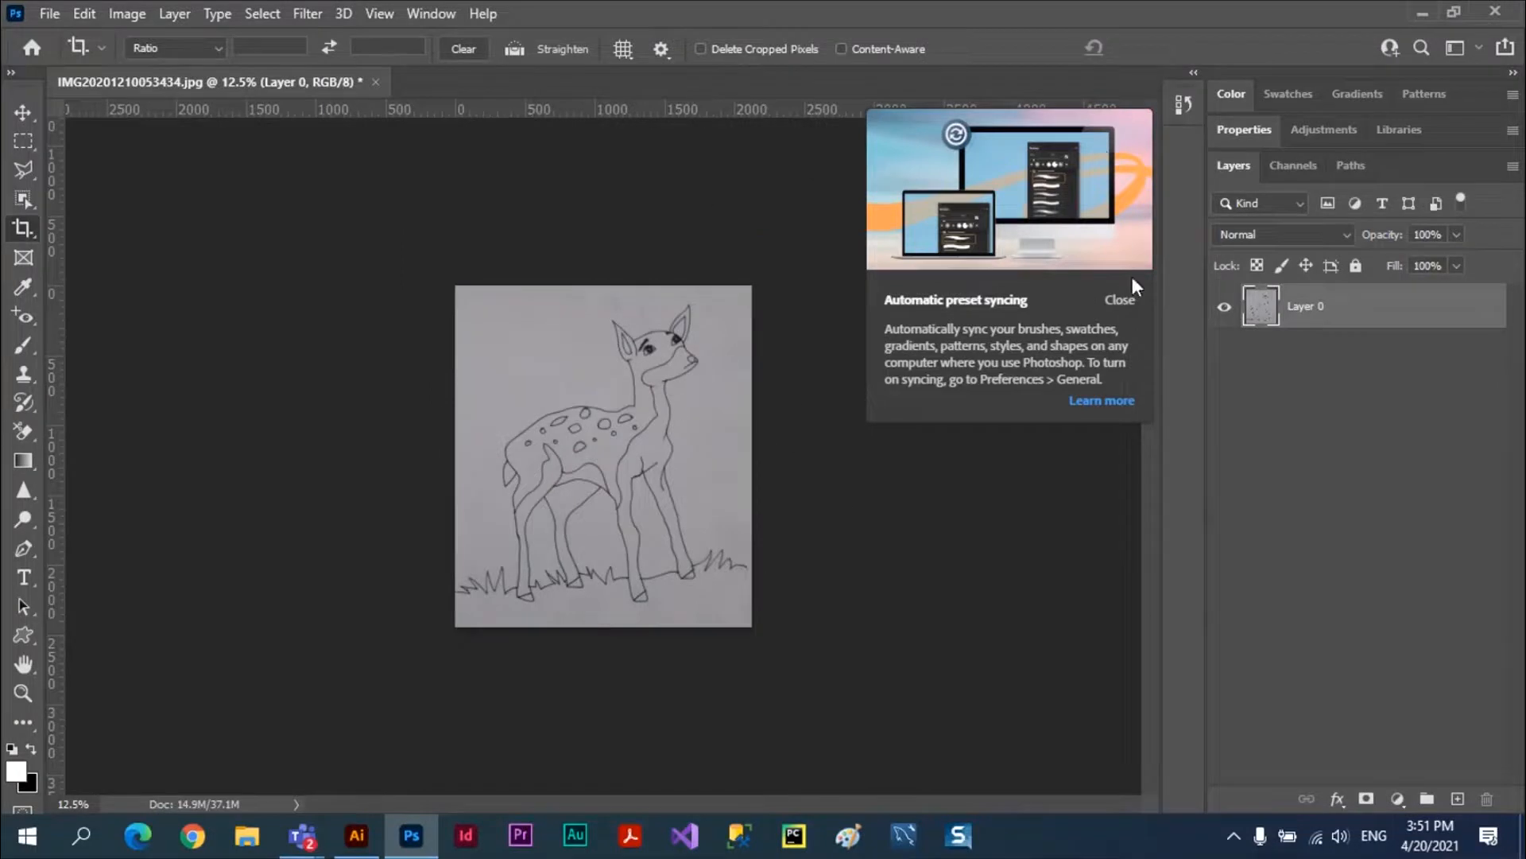
{"action": "left_click", "coordinate": [1121, 301]}
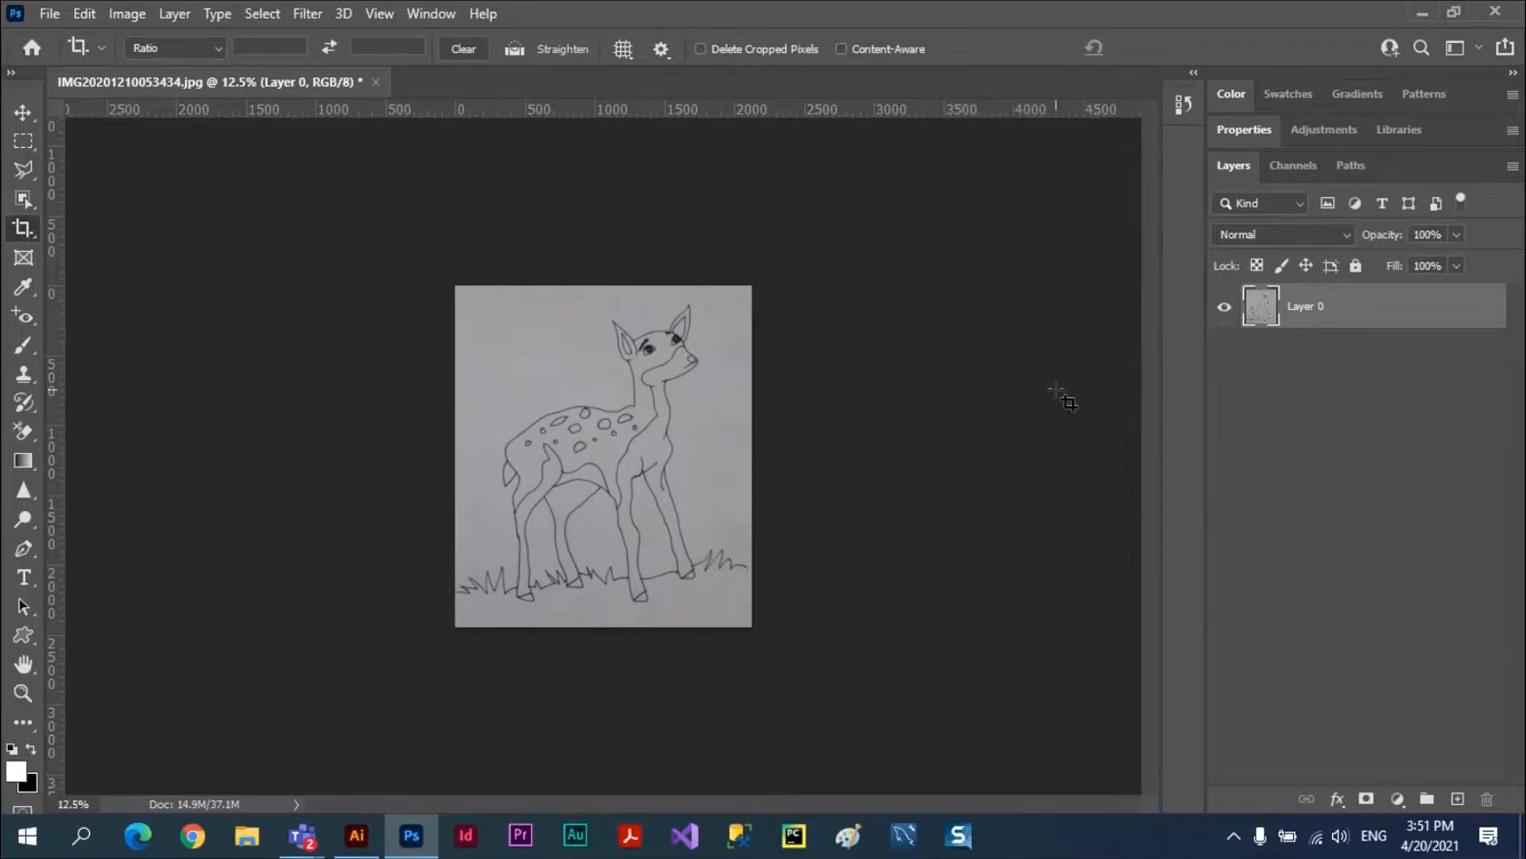
Apply a Levels adjustment to the deer drawing with black input 72 and white input 153
{"action": "key", "text": "ctrl"}
{"action": "key", "text": "ctrl+l"}
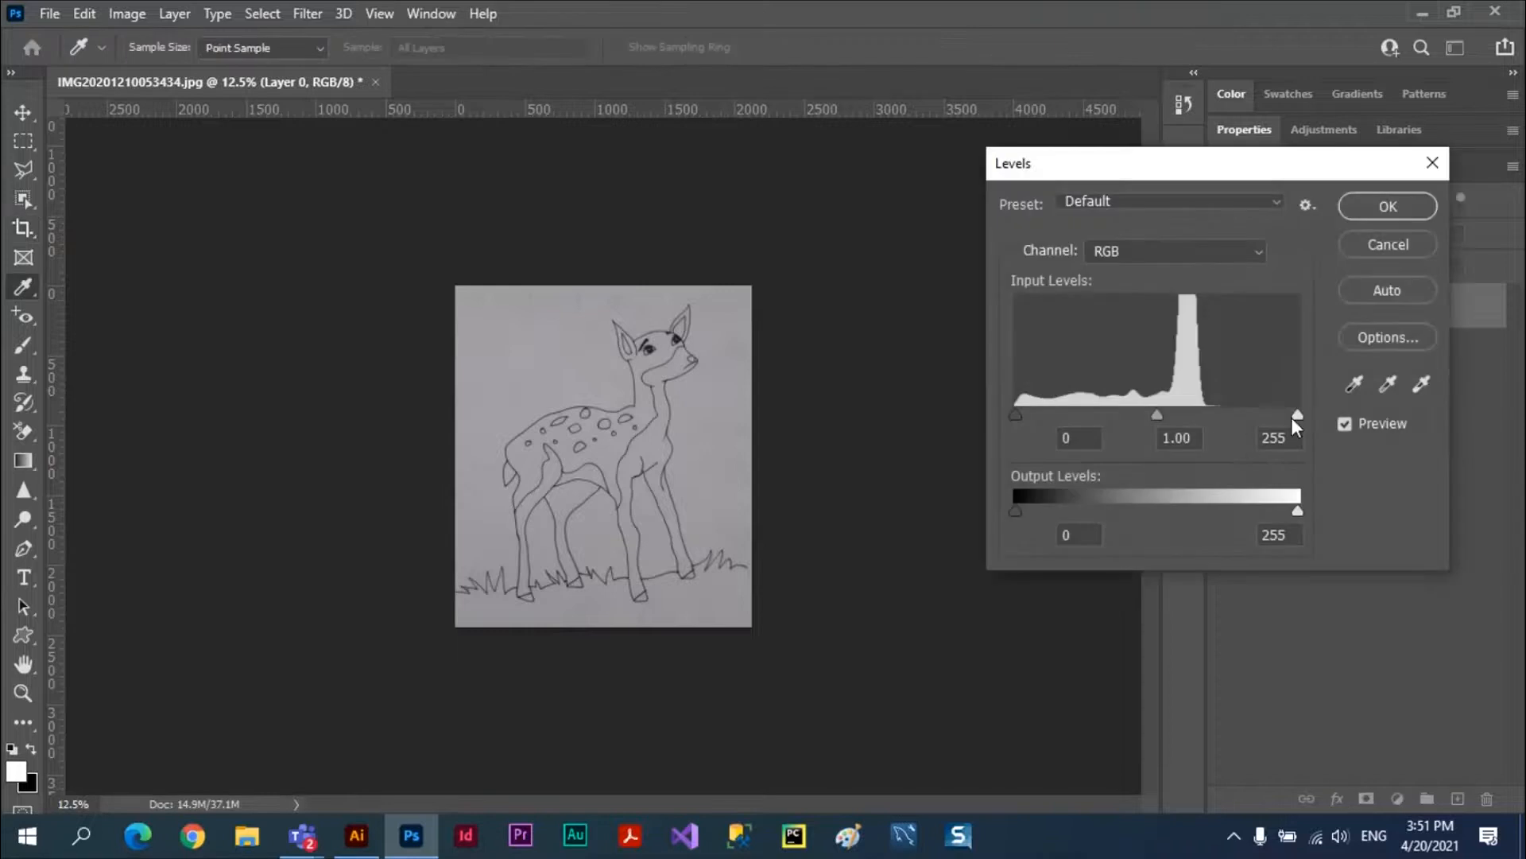
{"action": "left_click_drag", "start_coordinate": [1295, 414], "coordinate": [1185, 413]}
{"action": "left_click_drag", "start_coordinate": [1016, 415], "coordinate": [1096, 425]}
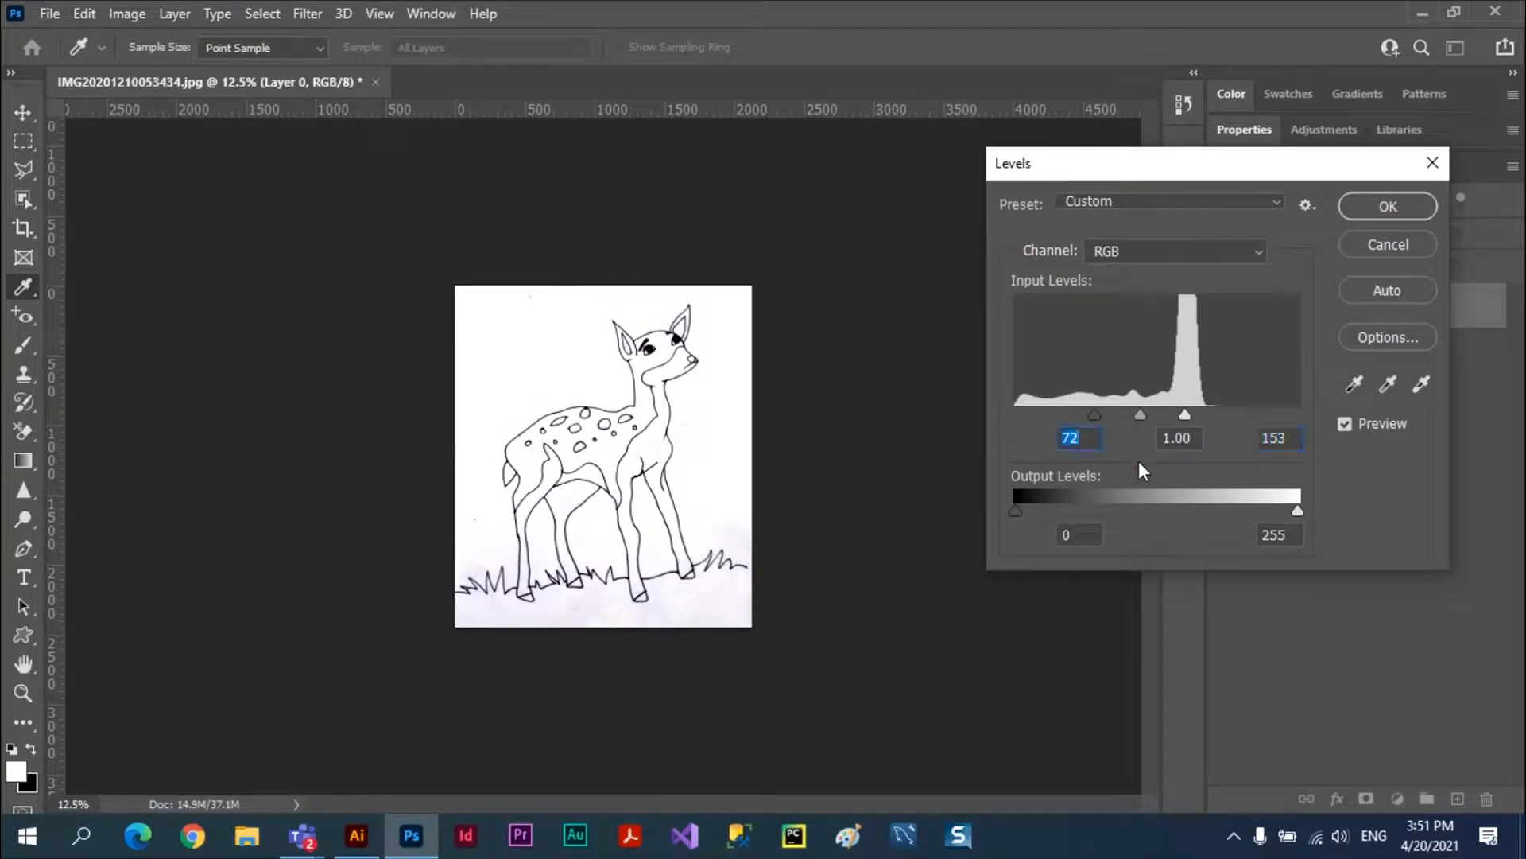
{"action": "left_click", "coordinate": [1397, 209]}
{"action": "key", "text": "c"}
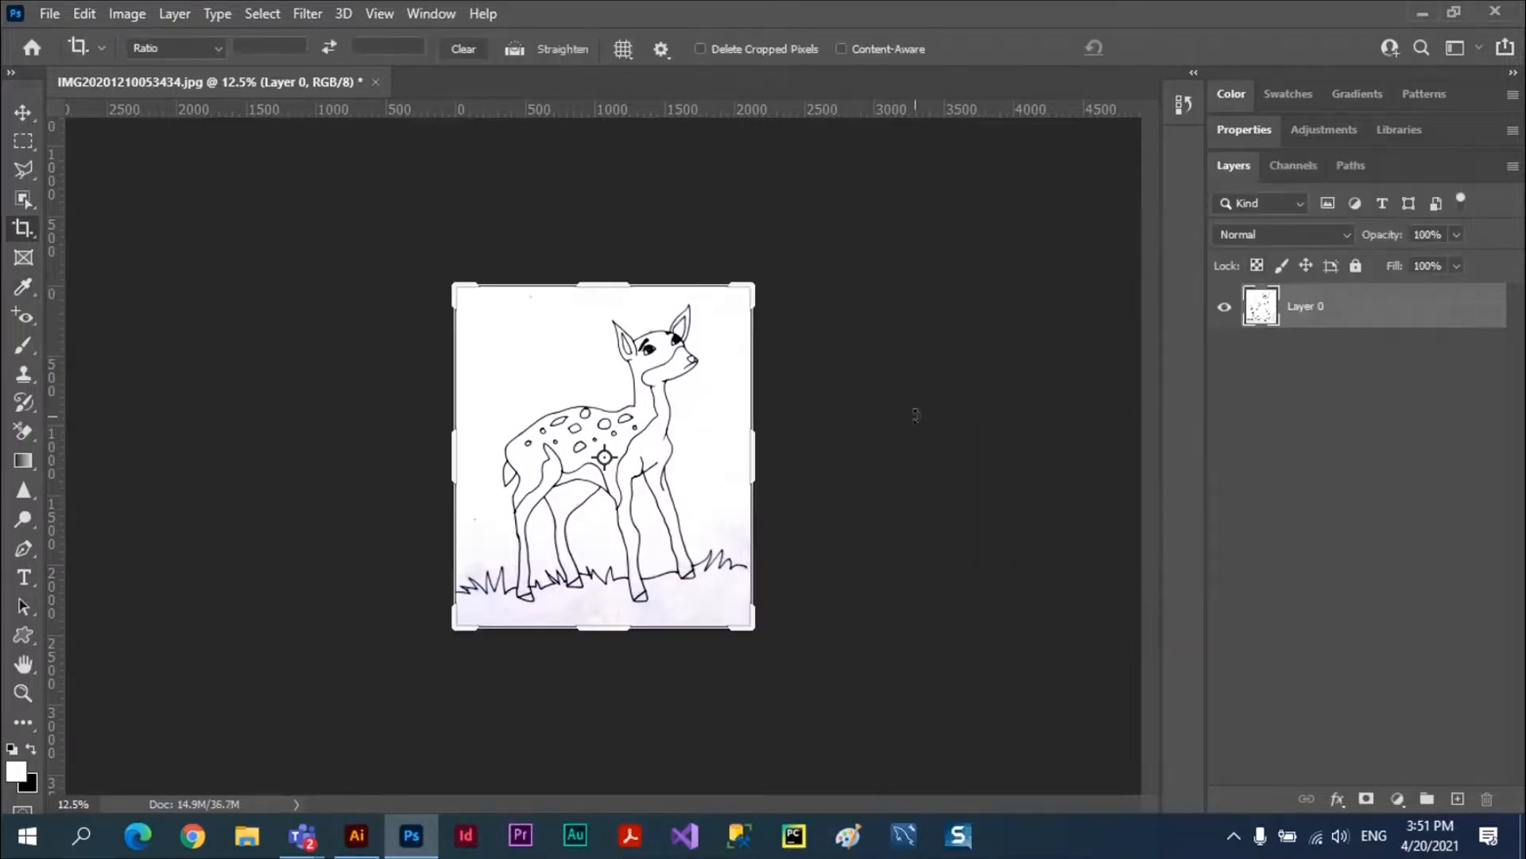
Save the cleaned deer drawing as a JPEG copy named Deer.jpg, accepting the JPEG options at quality 12
{"action": "left_click", "coordinate": [48, 15]}
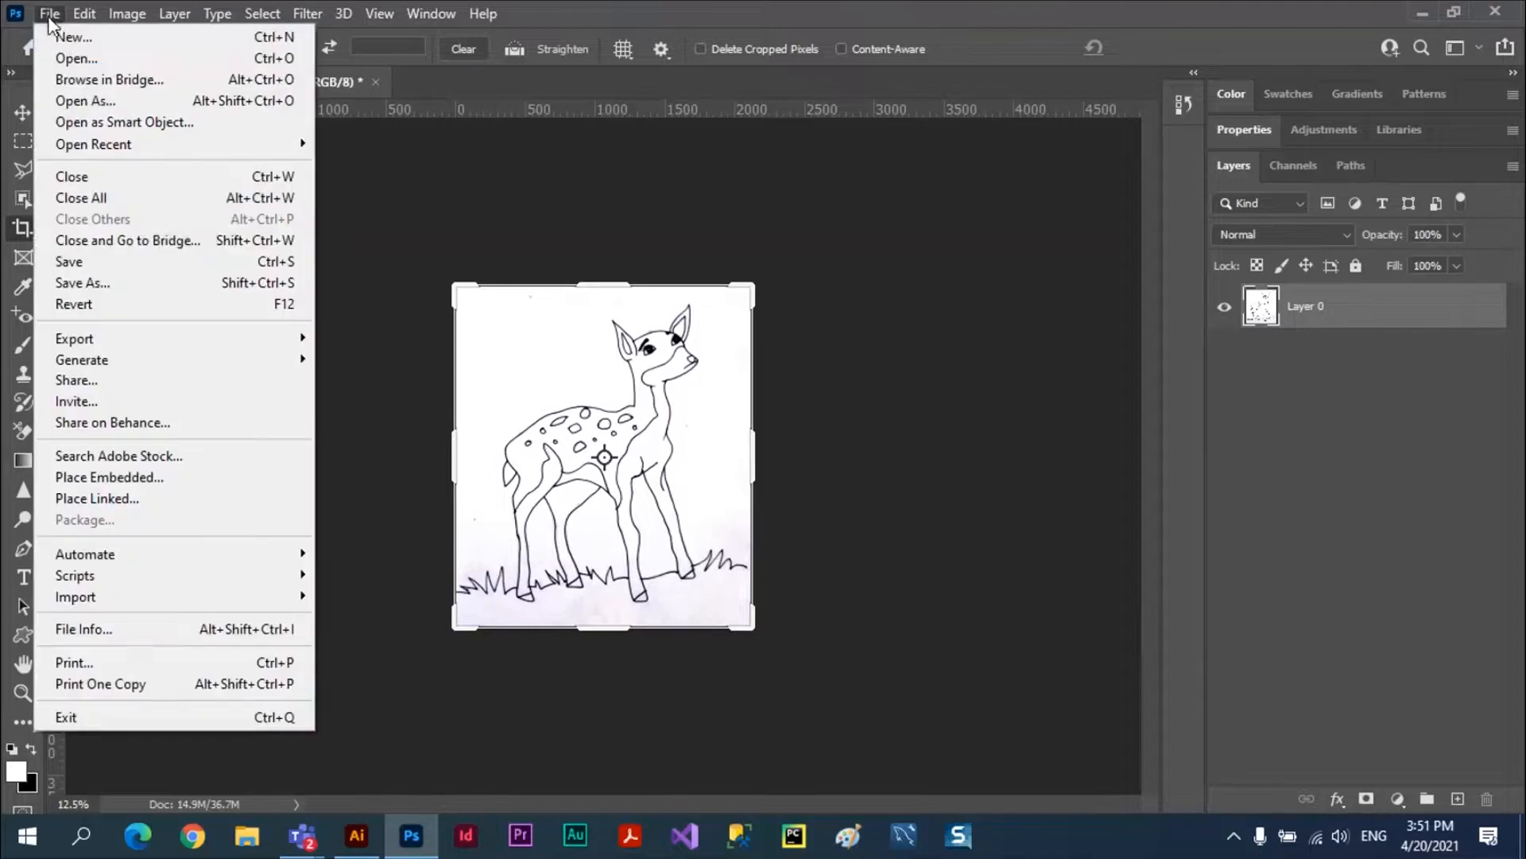
{"action": "left_click", "coordinate": [79, 282]}
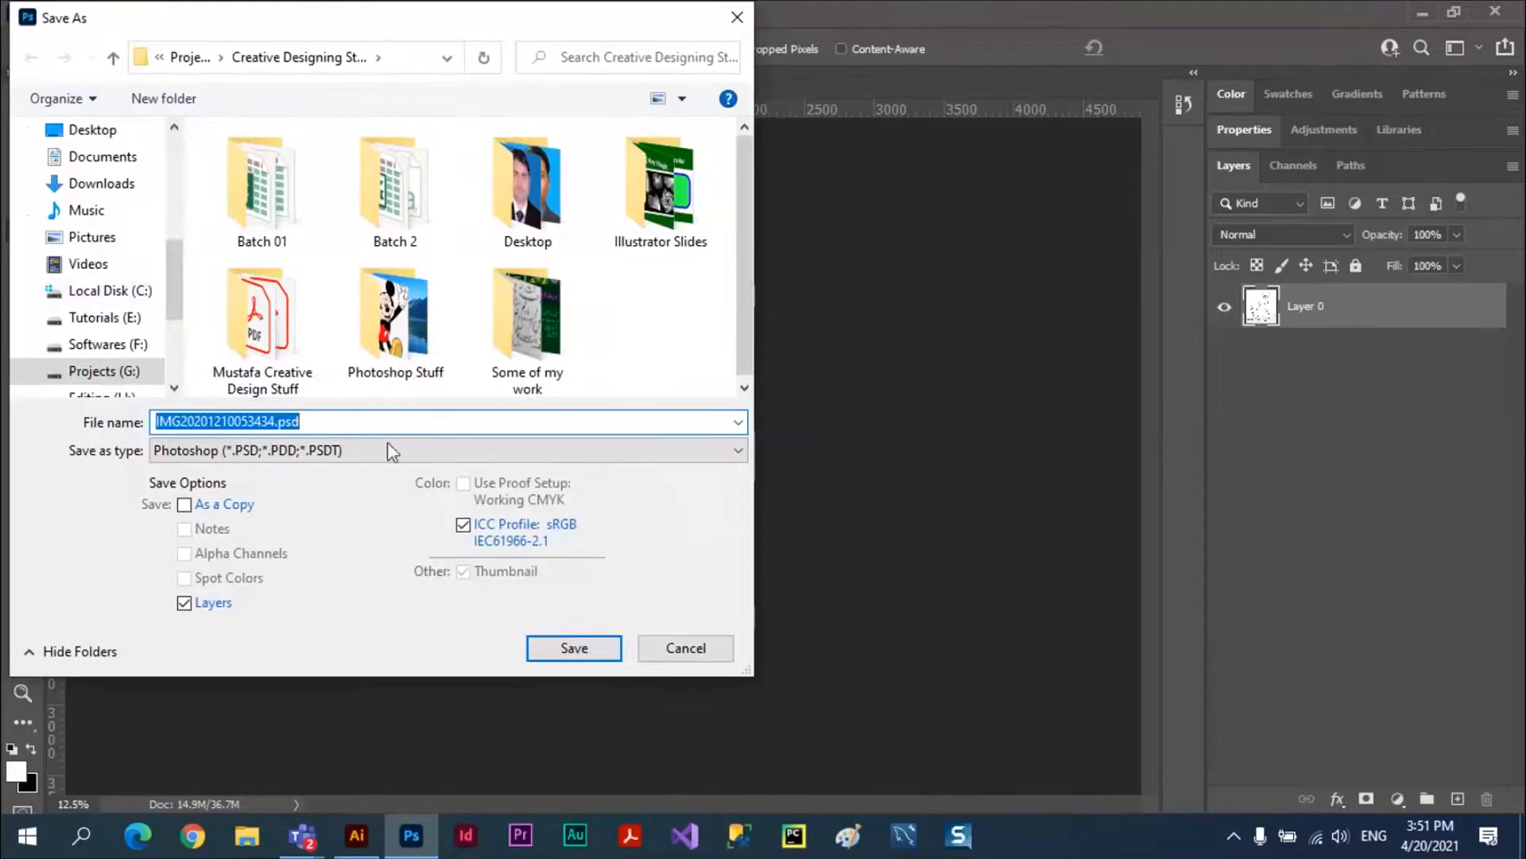
{"action": "left_click", "coordinate": [730, 450]}
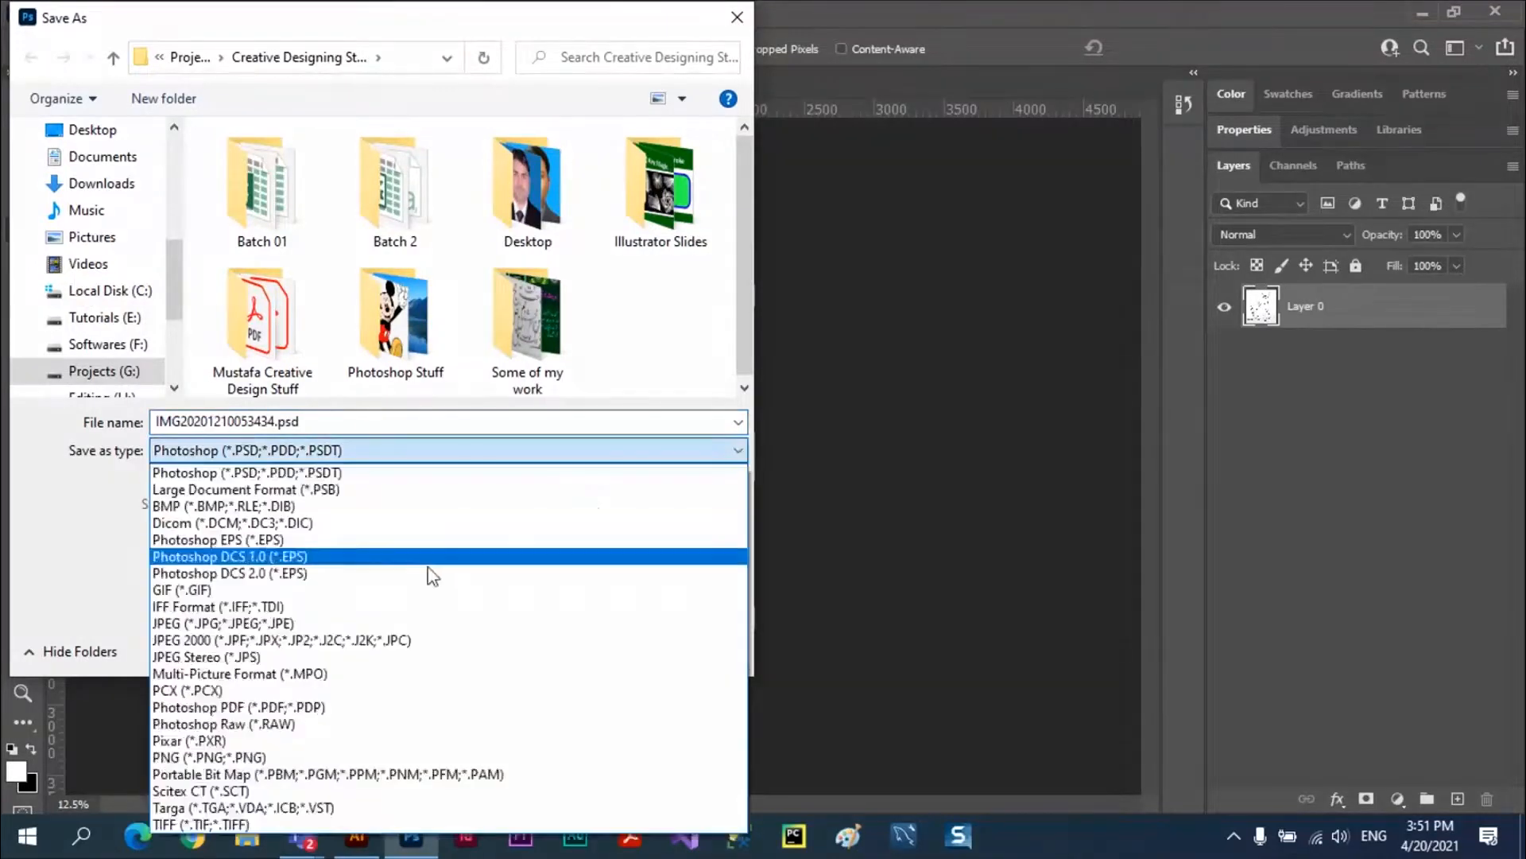
{"action": "left_click", "coordinate": [397, 625]}
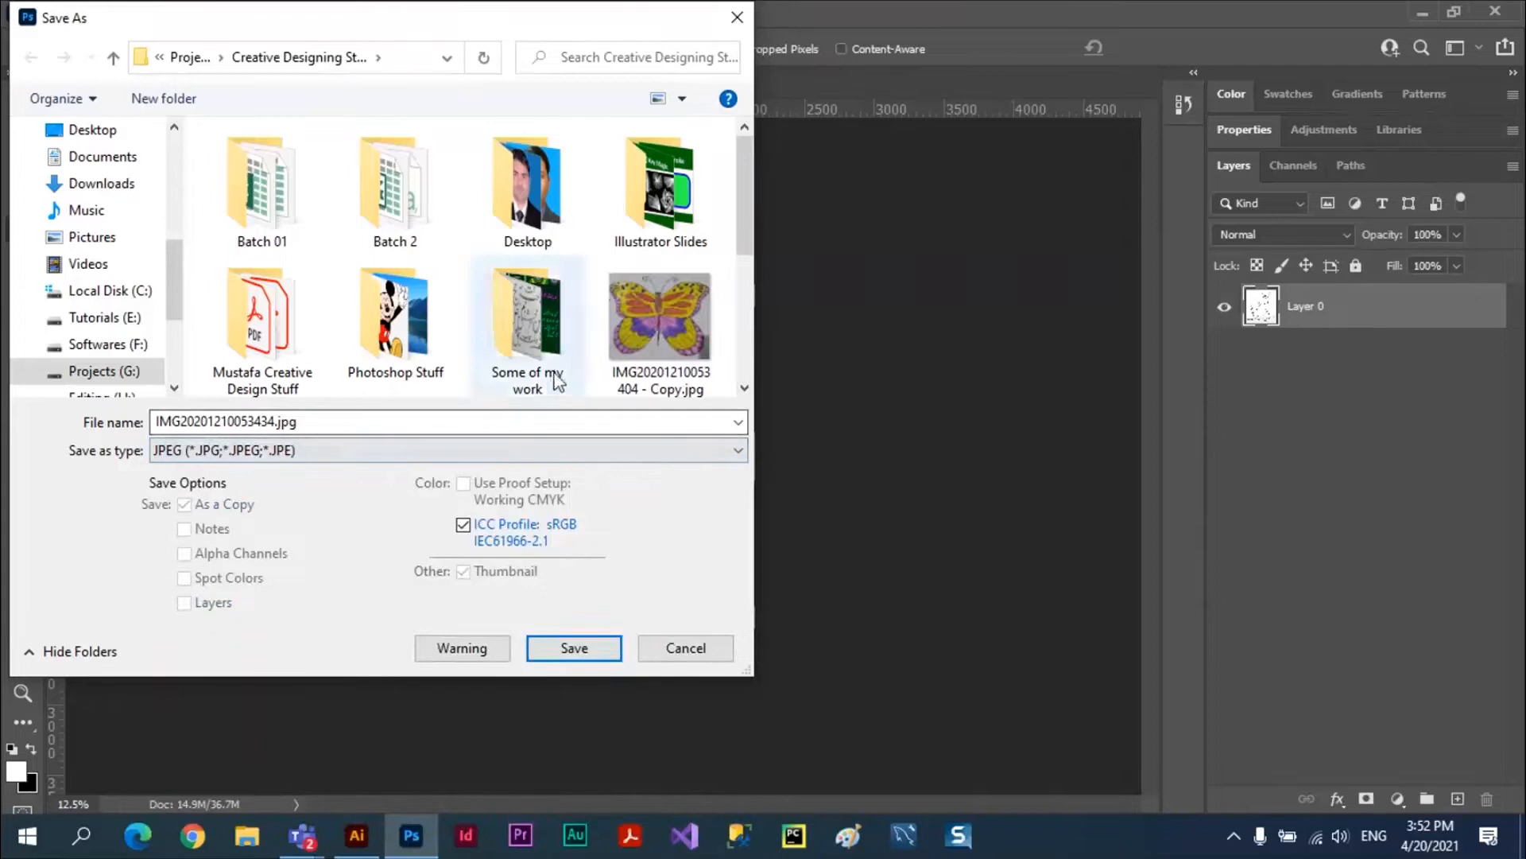
{"action": "left_click", "coordinate": [273, 420]}
{"action": "left_click", "coordinate": [274, 420]}
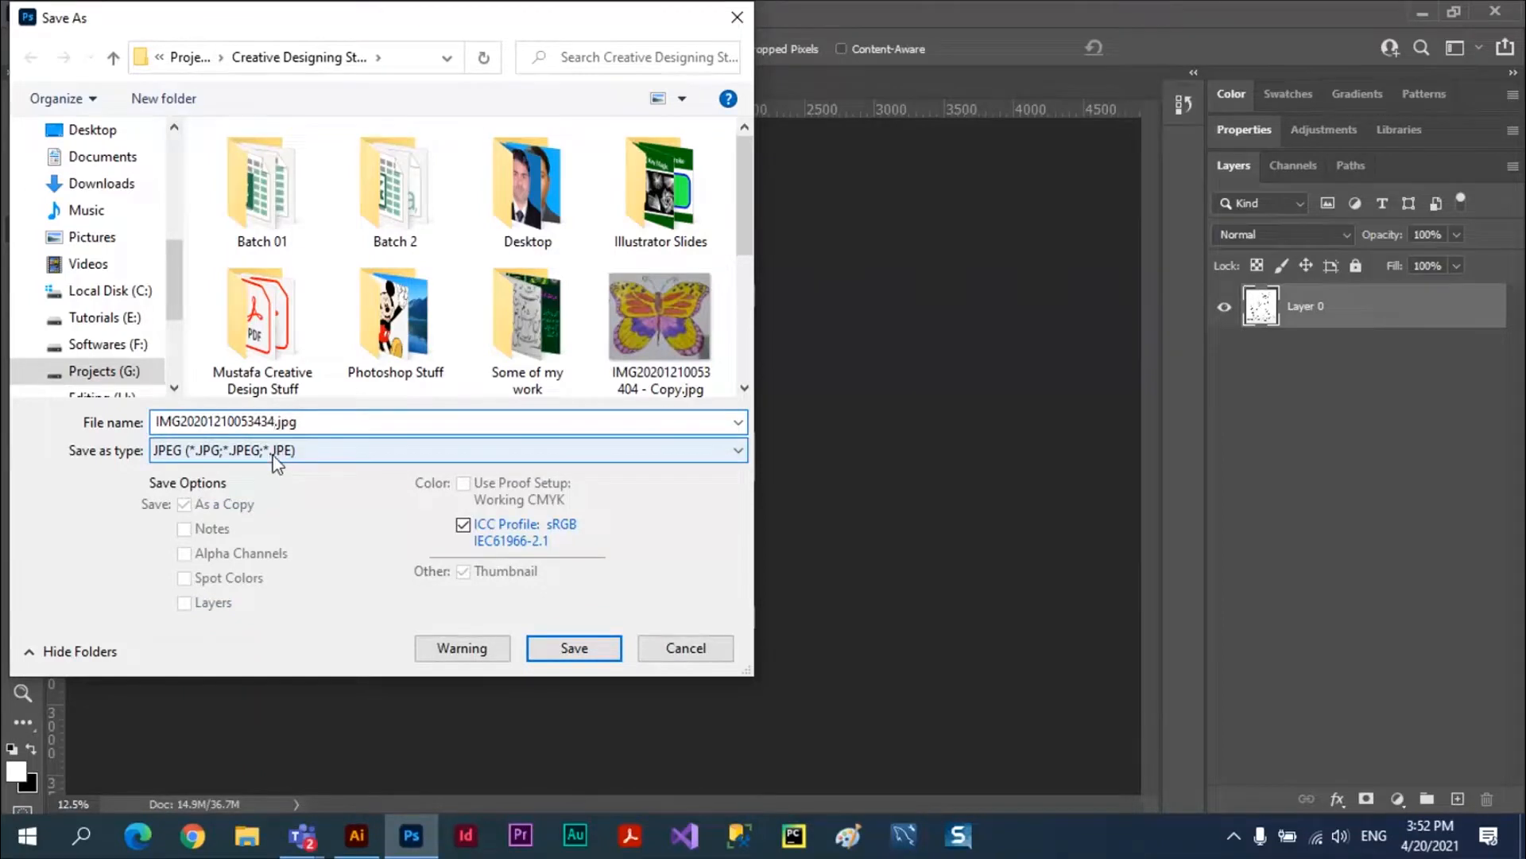
{"action": "key", "text": "BackSpace"}
{"action": "key", "text": "BackSpace"}
{"action": "key", "text": "BackSpace"}
{"action": "key", "text": "BackSpace"}
{"action": "key", "text": "BackSpace"}
{"action": "key", "text": "BackSpace"}
{"action": "key", "text": "BackSpace"}
{"action": "key", "text": "BackSpace"}
{"action": "key", "text": "BackSpace"}
{"action": "key", "text": "BackSpace"}
{"action": "key", "text": "BackSpace"}
{"action": "key", "text": "BackSpace"}
{"action": "key", "text": "BackSpace"}
{"action": "key", "text": "BackSpace"}
{"action": "key", "text": "BackSpace"}
{"action": "key", "text": "BackSpace"}
{"action": "key", "text": "BackSpace"}
{"action": "type", "text": "Dear"}
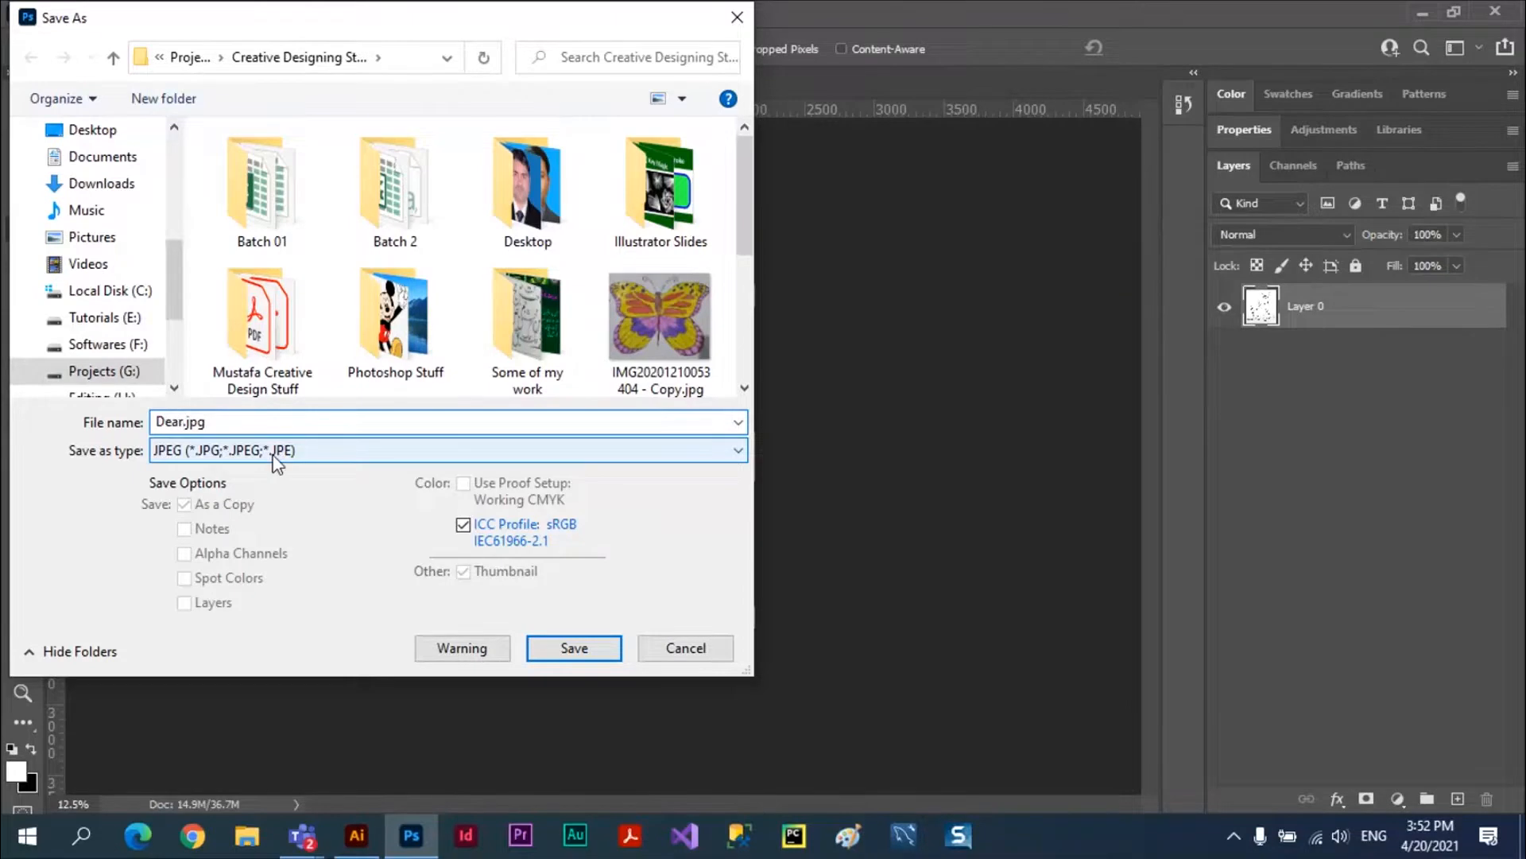
{"action": "key", "text": "BackSpace"}
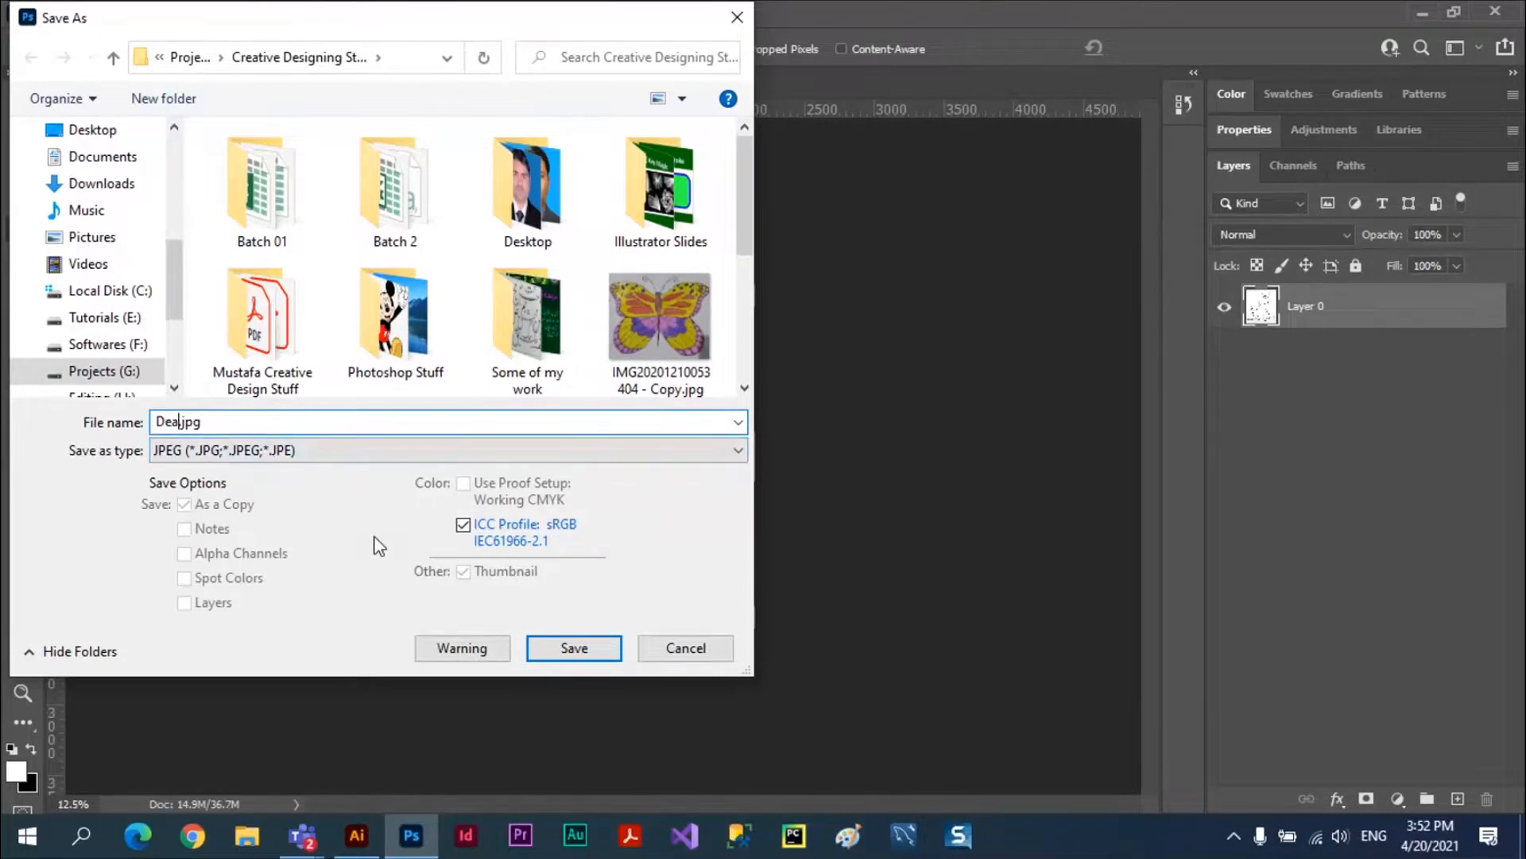
{"action": "key", "text": "BackSpace"}
{"action": "type", "text": "er"}
{"action": "left_click", "coordinate": [573, 649]}
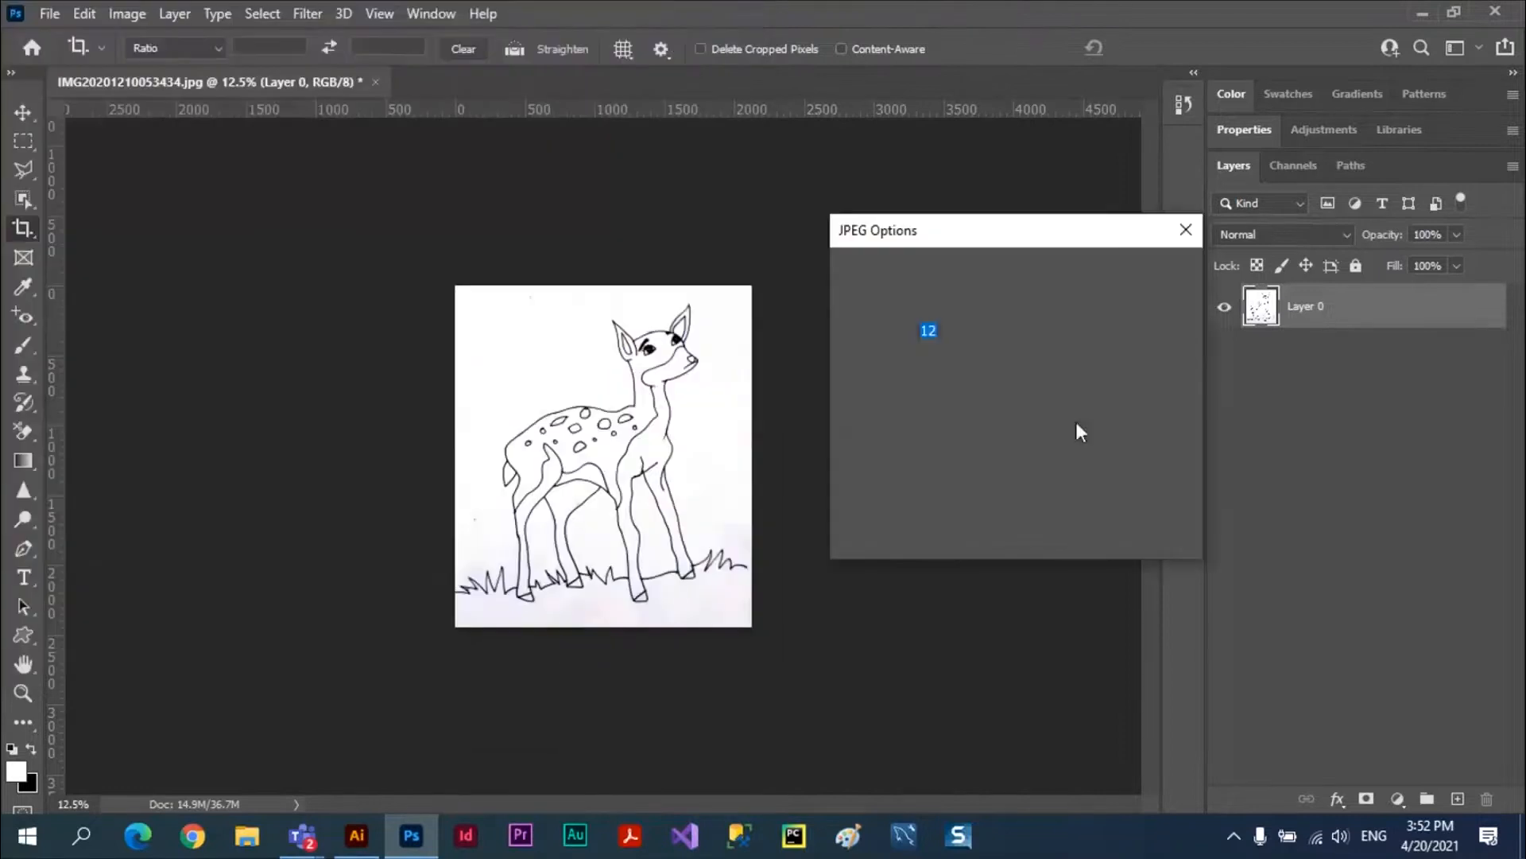
{"action": "left_click", "coordinate": [1147, 273]}
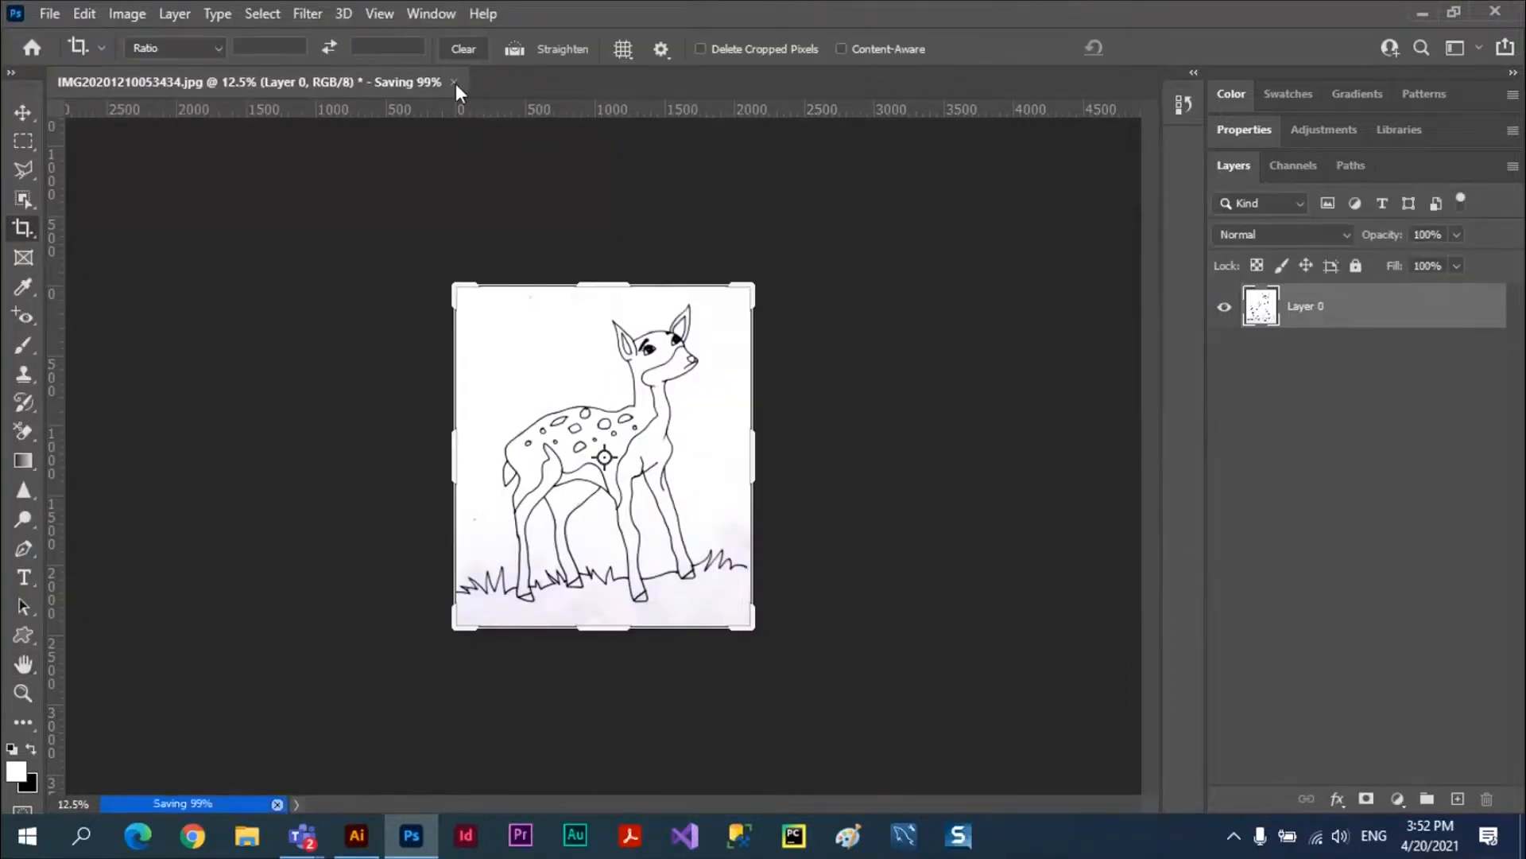
Quit Photoshop without saving changes to IMG20201210053434.jpg and switch to Illustrator
{"action": "left_click", "coordinate": [1495, 11]}
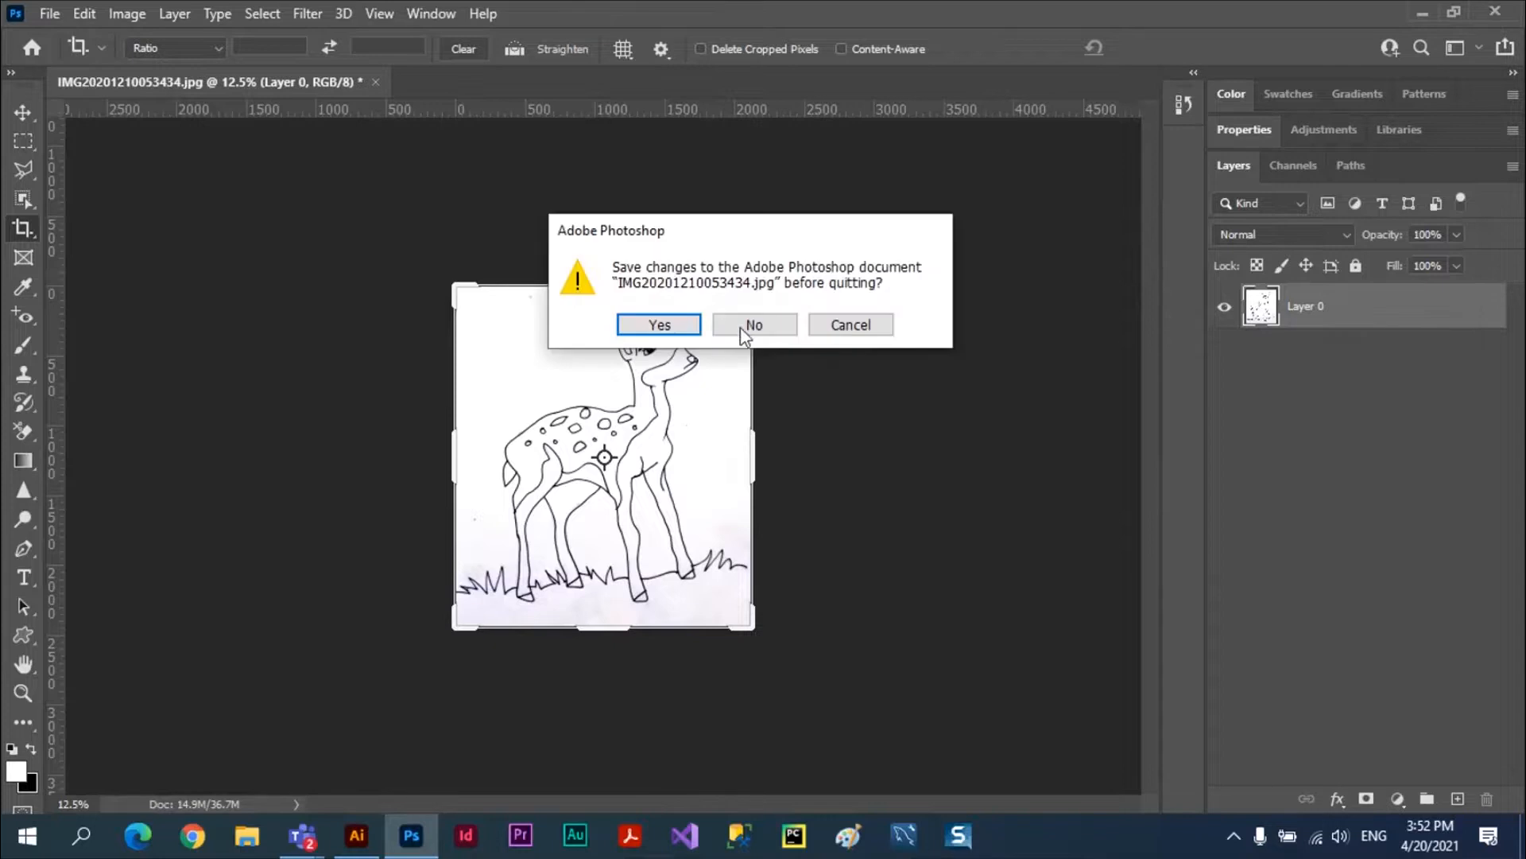
{"action": "left_click", "coordinate": [748, 327]}
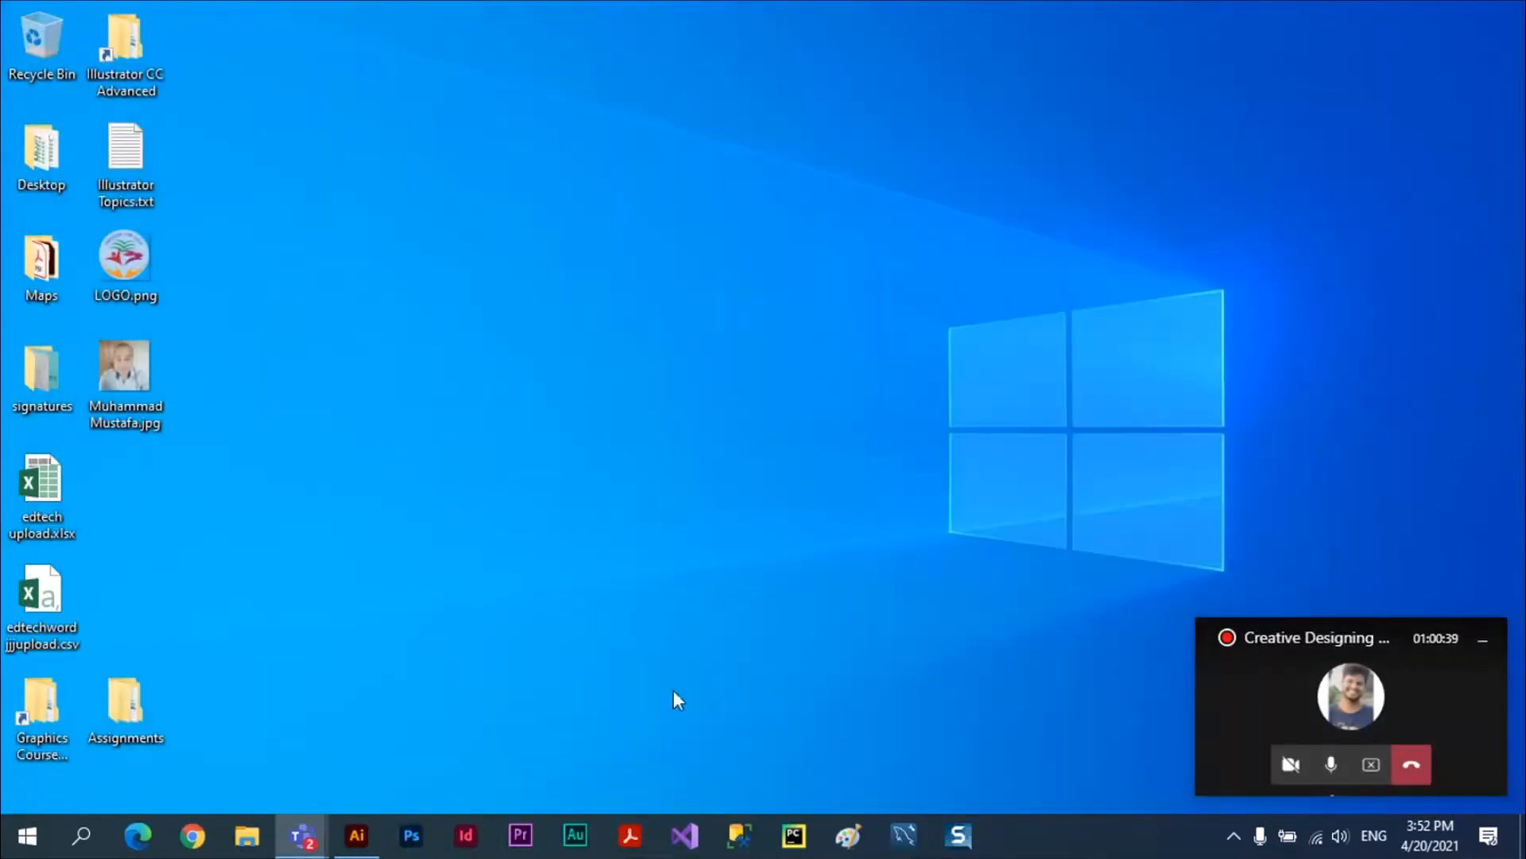
{"action": "left_click", "coordinate": [367, 840]}
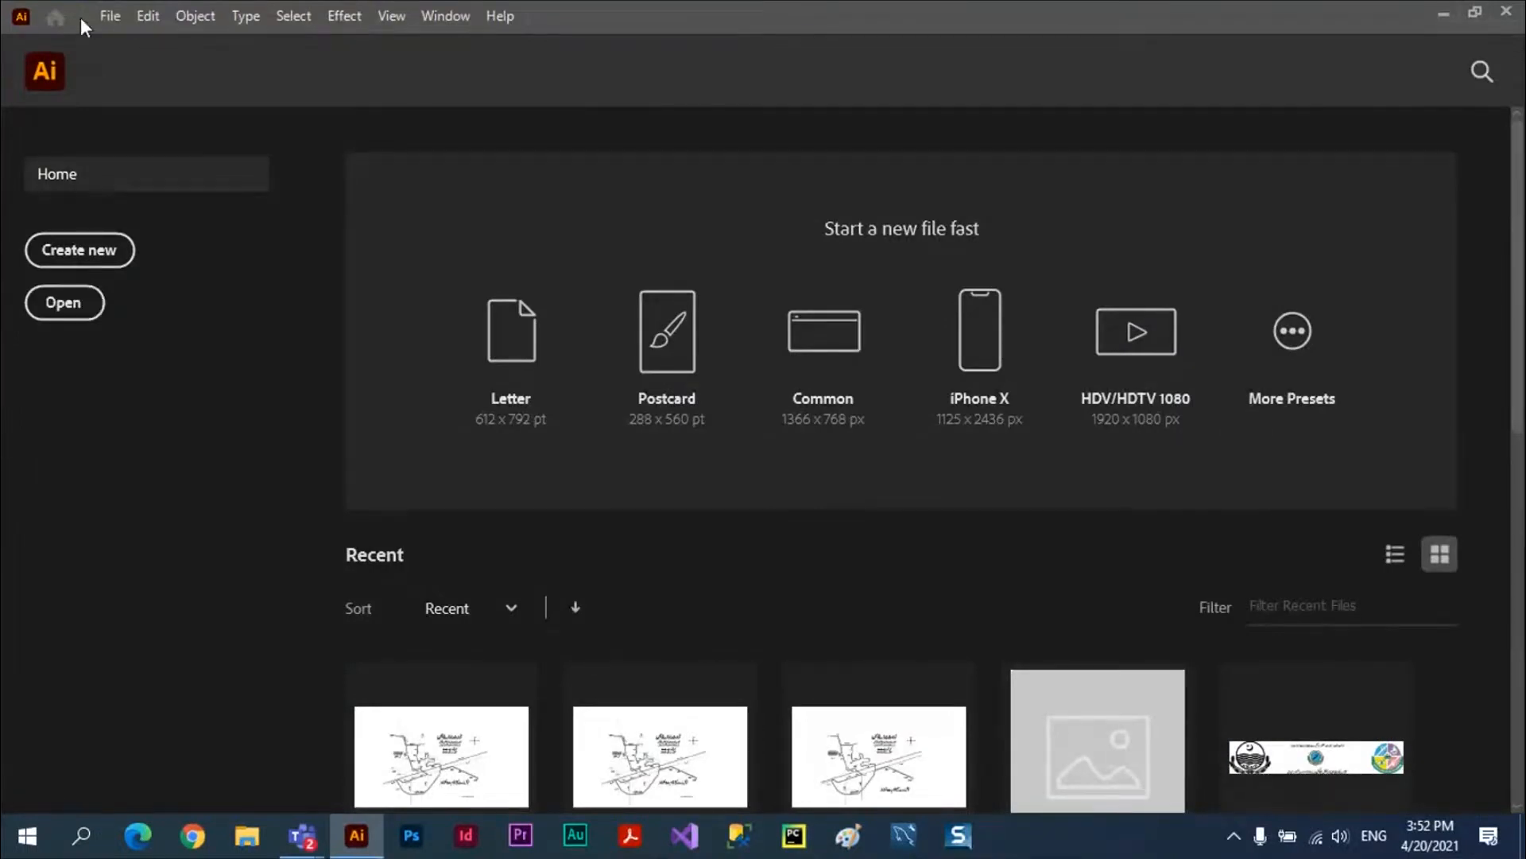
Create a new 1366 x 768 px landscape document in RGB Color from the Common preset
{"action": "left_click", "coordinate": [108, 16]}
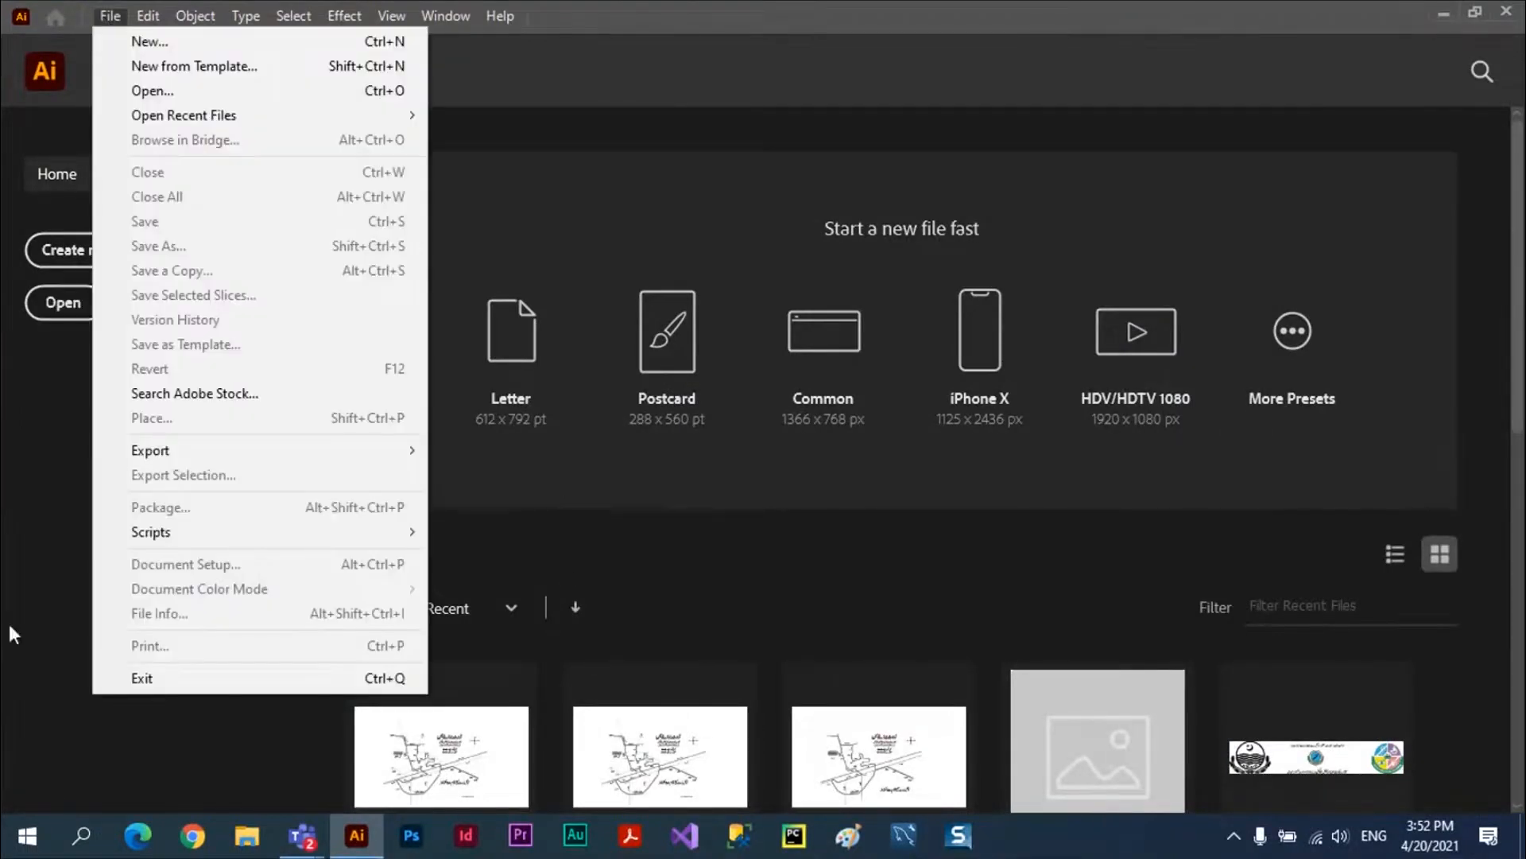
{"action": "left_click", "coordinate": [55, 612]}
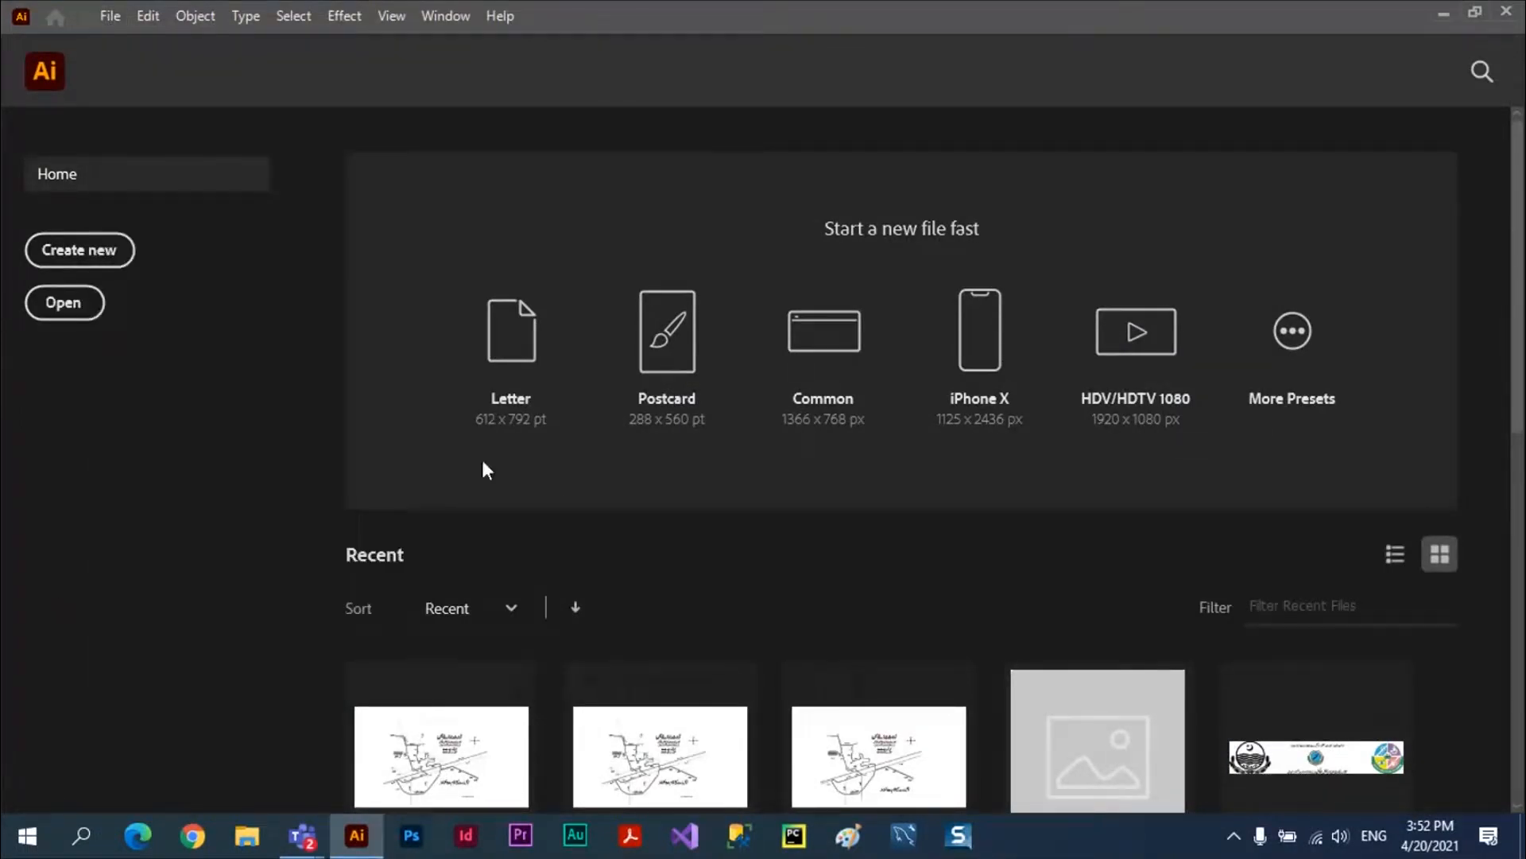
{"action": "left_click", "coordinate": [92, 253]}
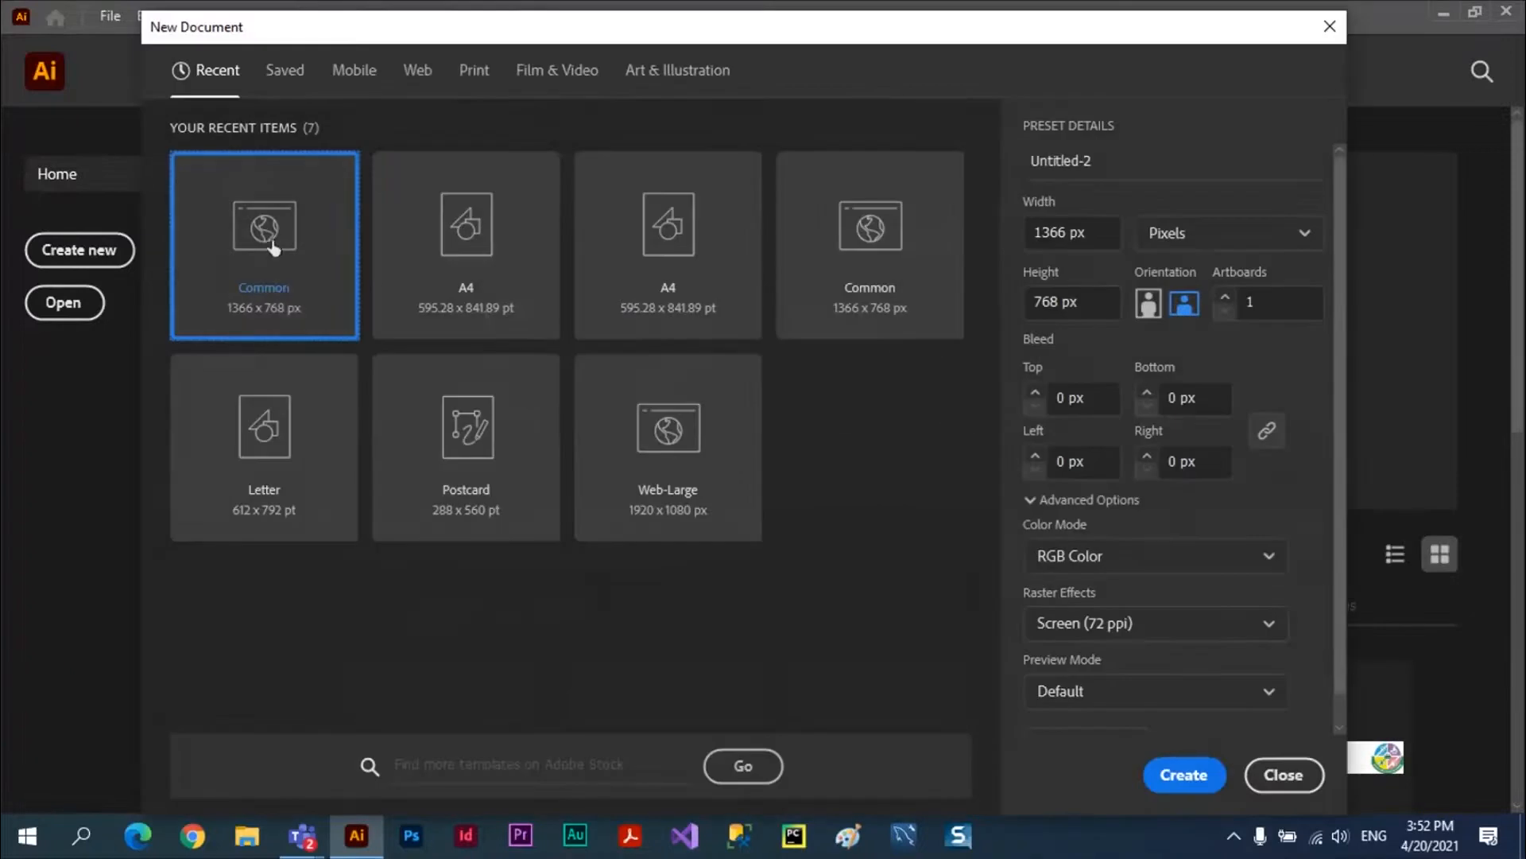
{"action": "left_click", "coordinate": [1179, 779]}
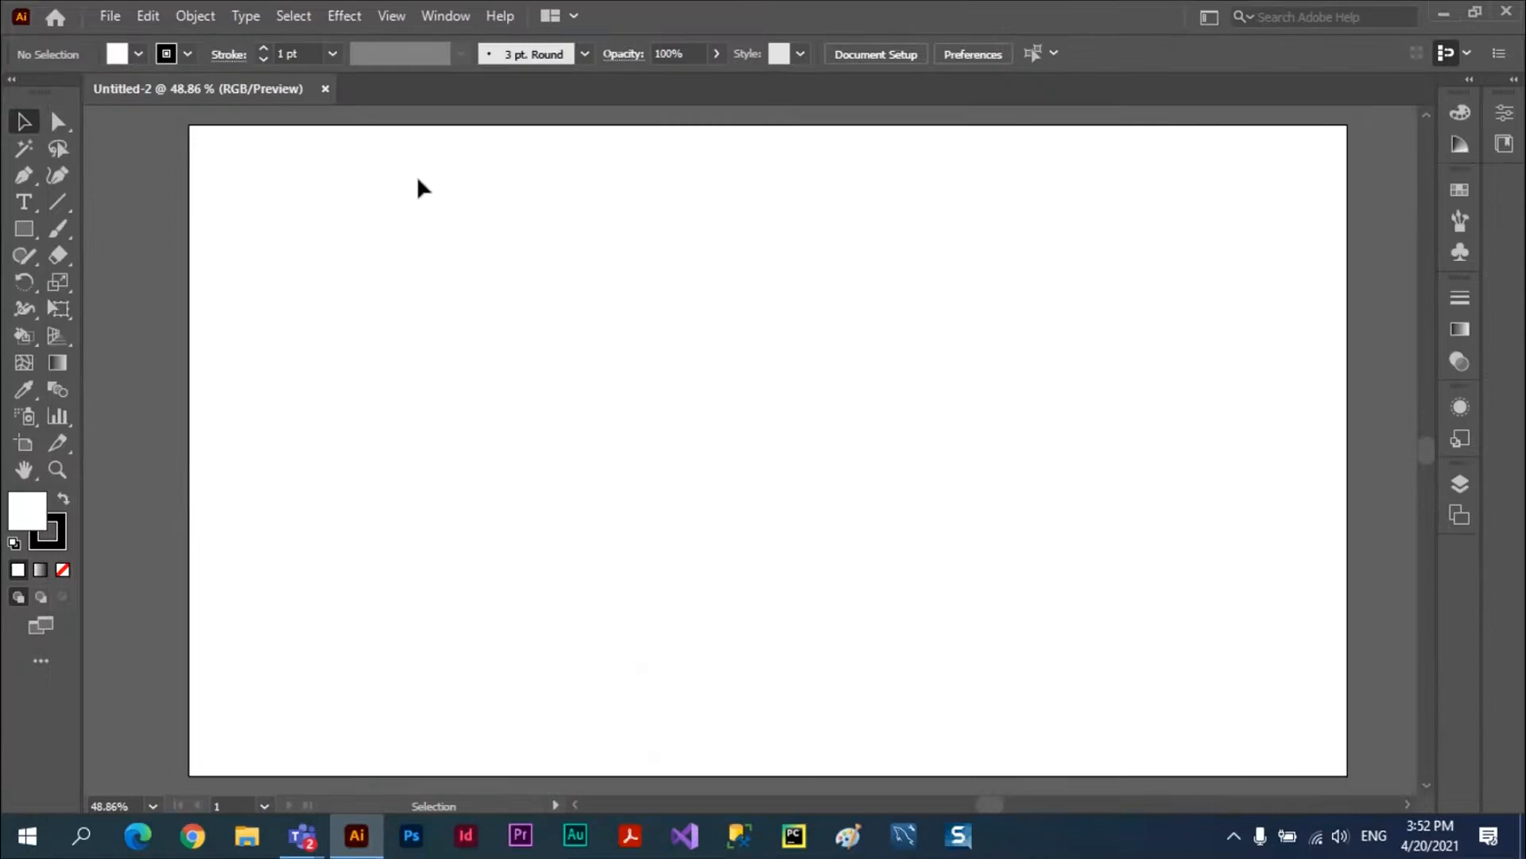
Place Deer.jpg from the Creative Designing Stuff folder as a large image in the left half of the artboard
{"action": "left_click", "coordinate": [119, 21]}
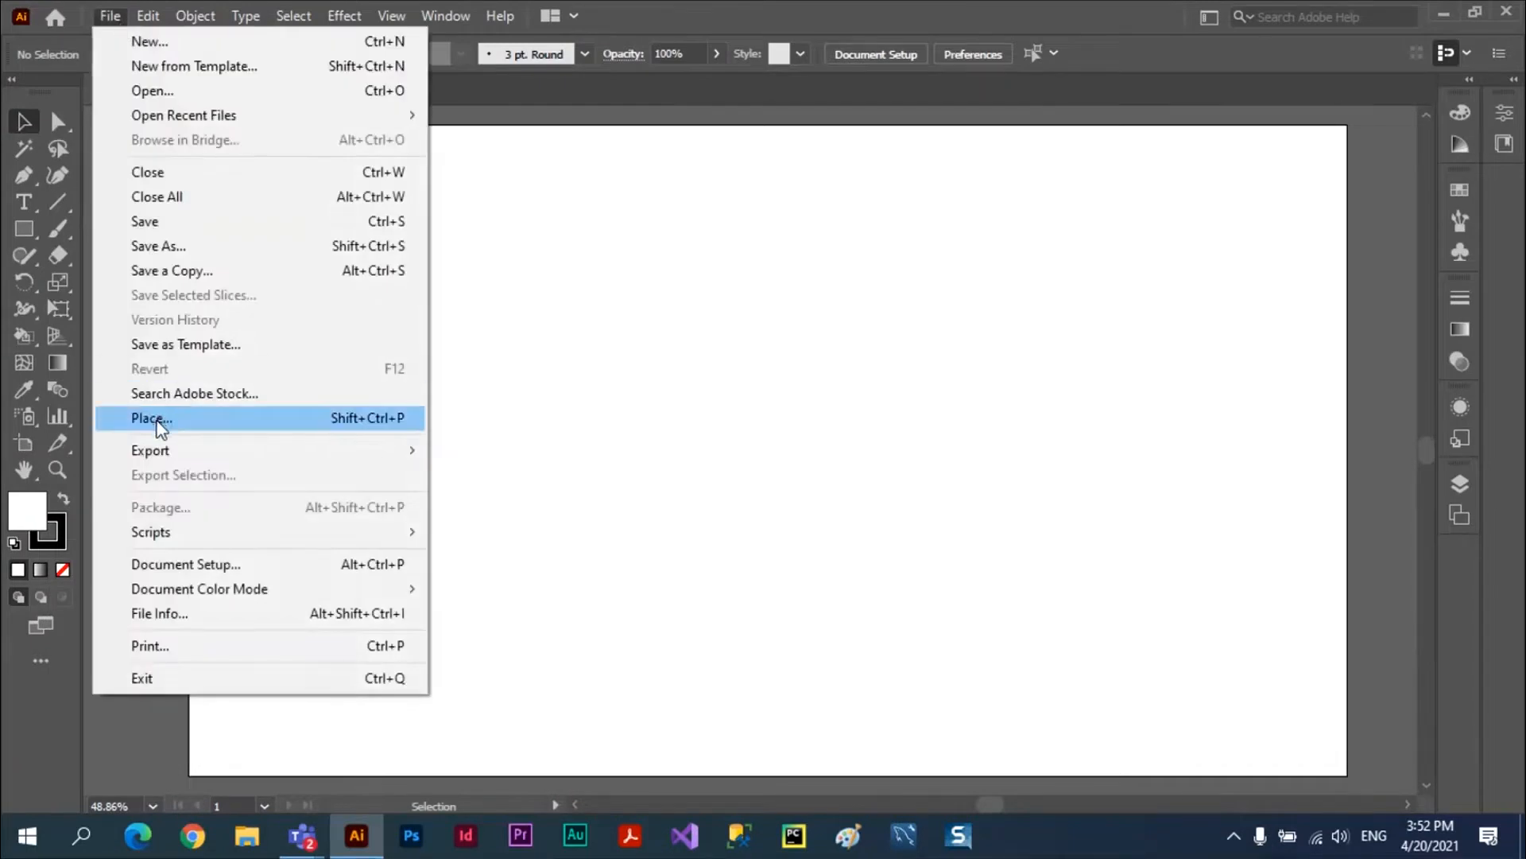
{"action": "left_click", "coordinate": [153, 419]}
{"action": "left_click_drag", "start_coordinate": [744, 194], "coordinate": [752, 357]}
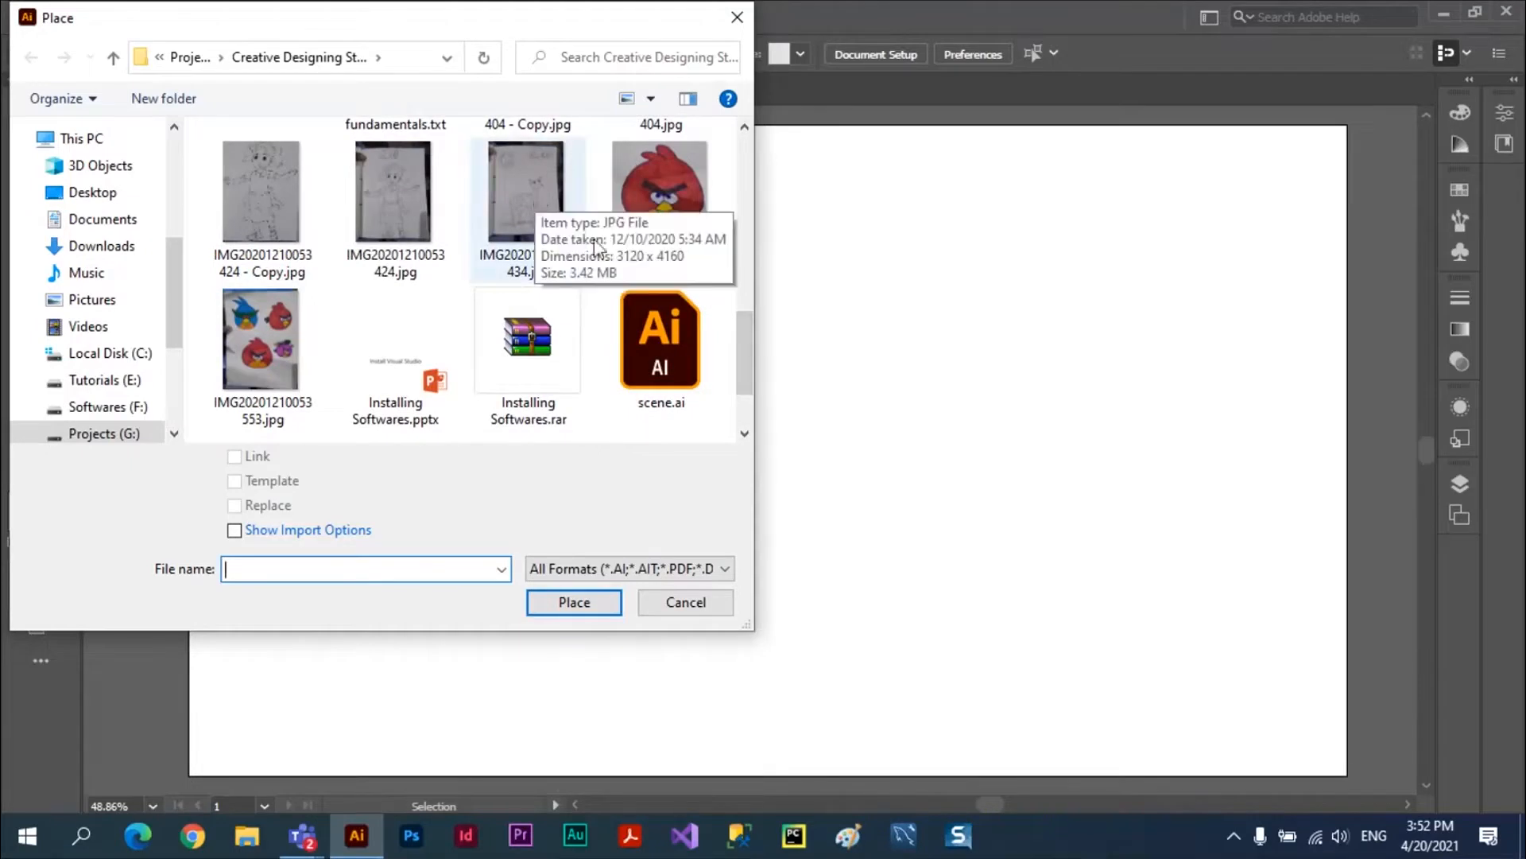
{"action": "left_click_drag", "start_coordinate": [744, 327], "coordinate": [745, 288]}
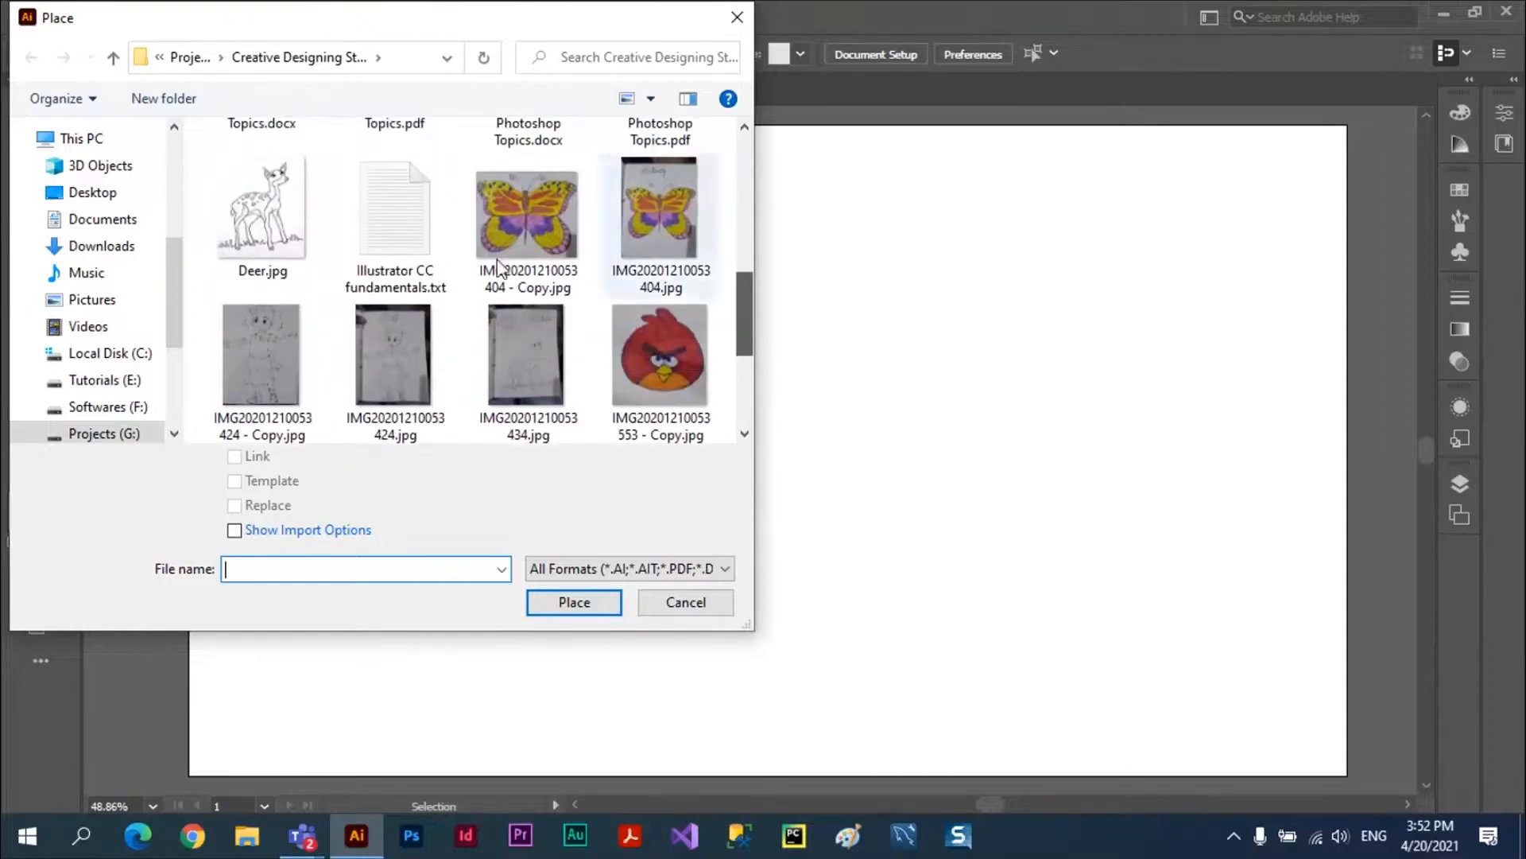
{"action": "left_click", "coordinate": [263, 215]}
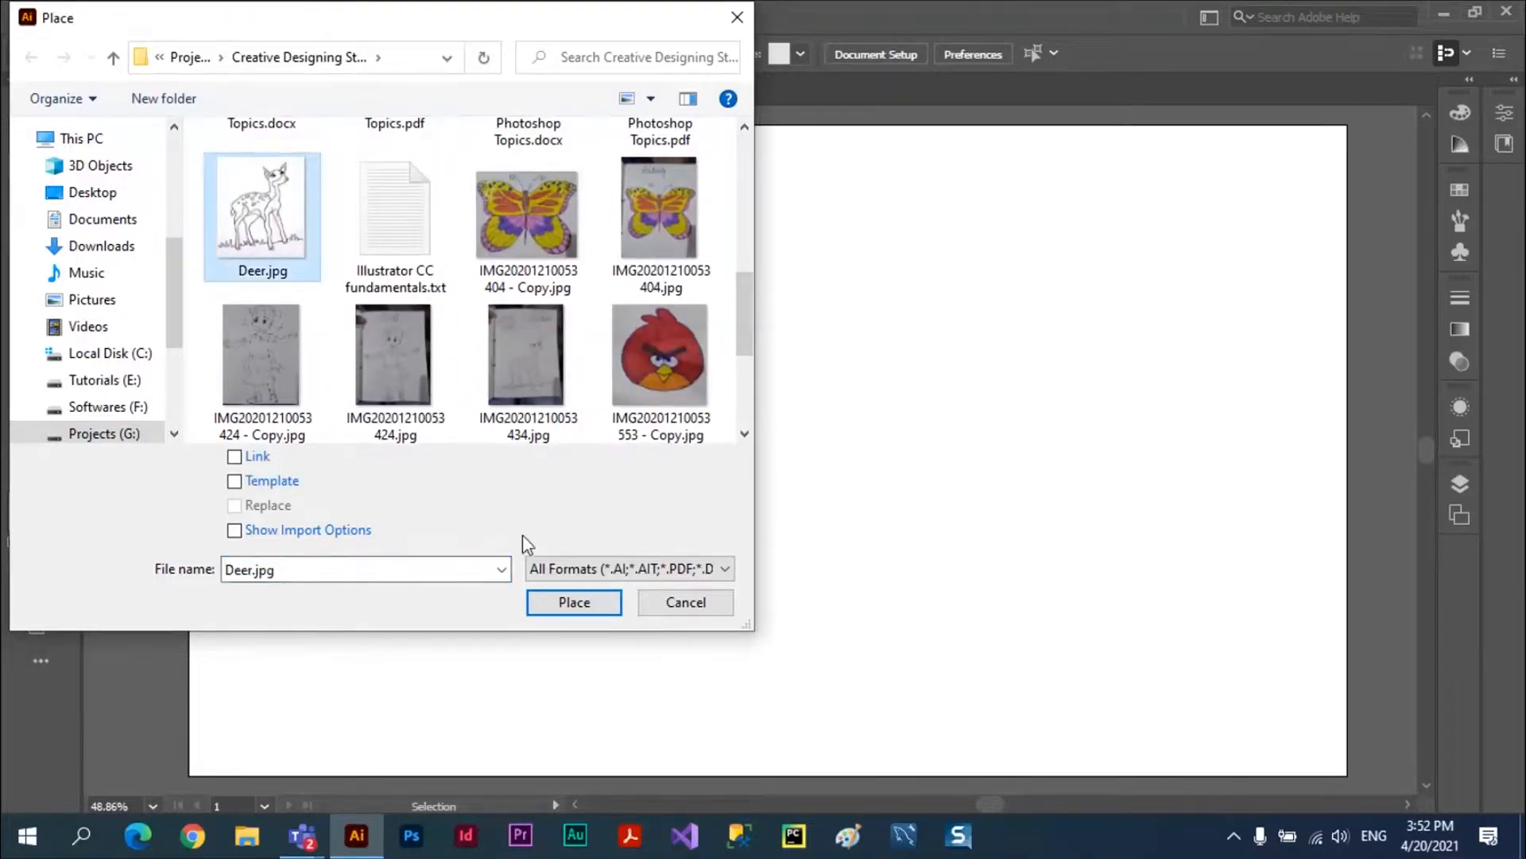
{"action": "left_click", "coordinate": [557, 596]}
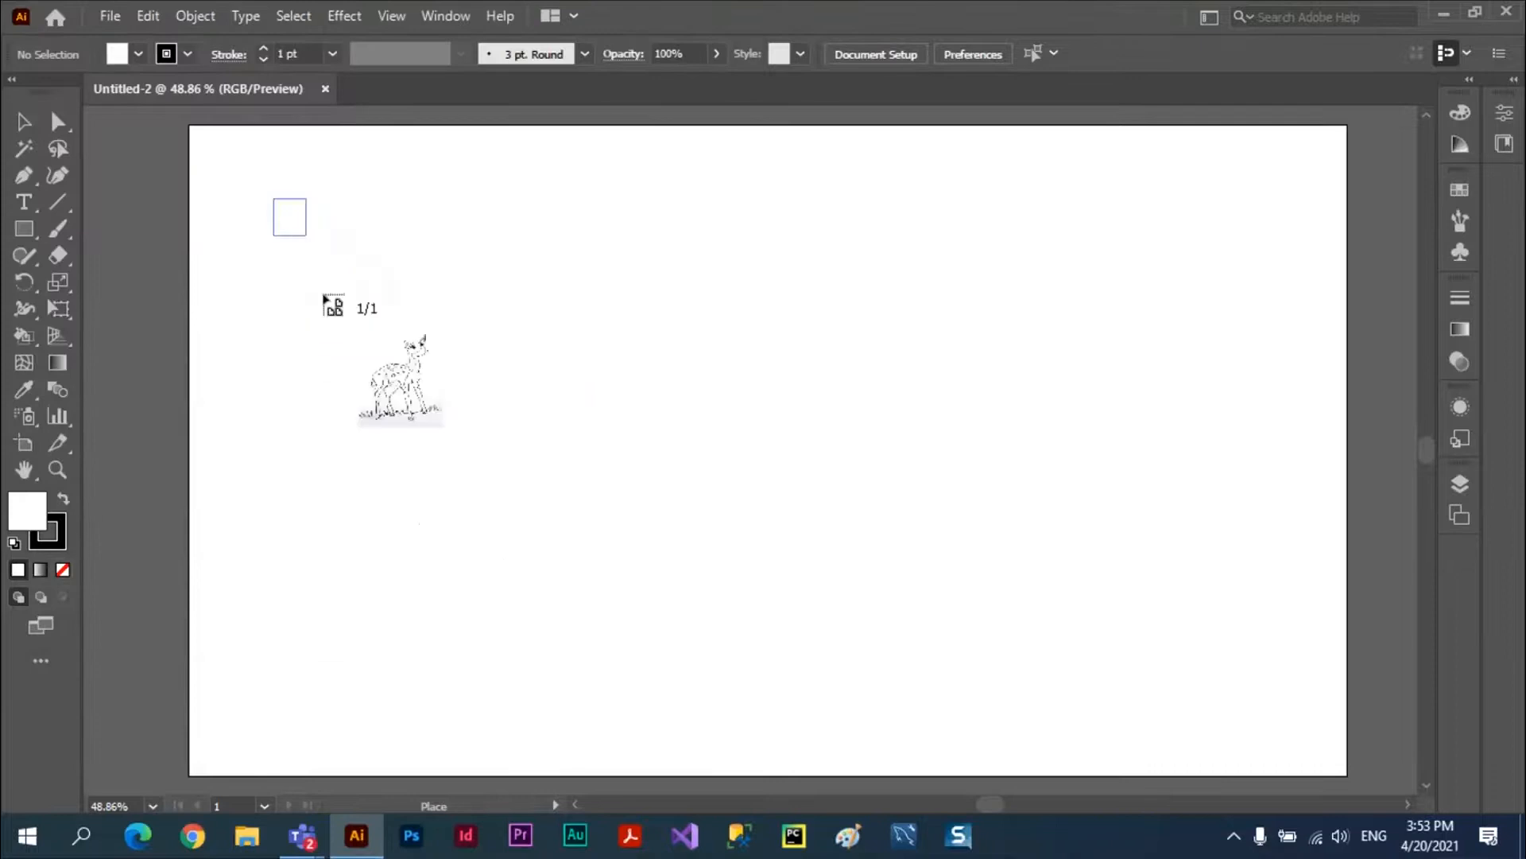
{"action": "left_click_drag", "start_coordinate": [323, 296], "coordinate": [685, 755]}
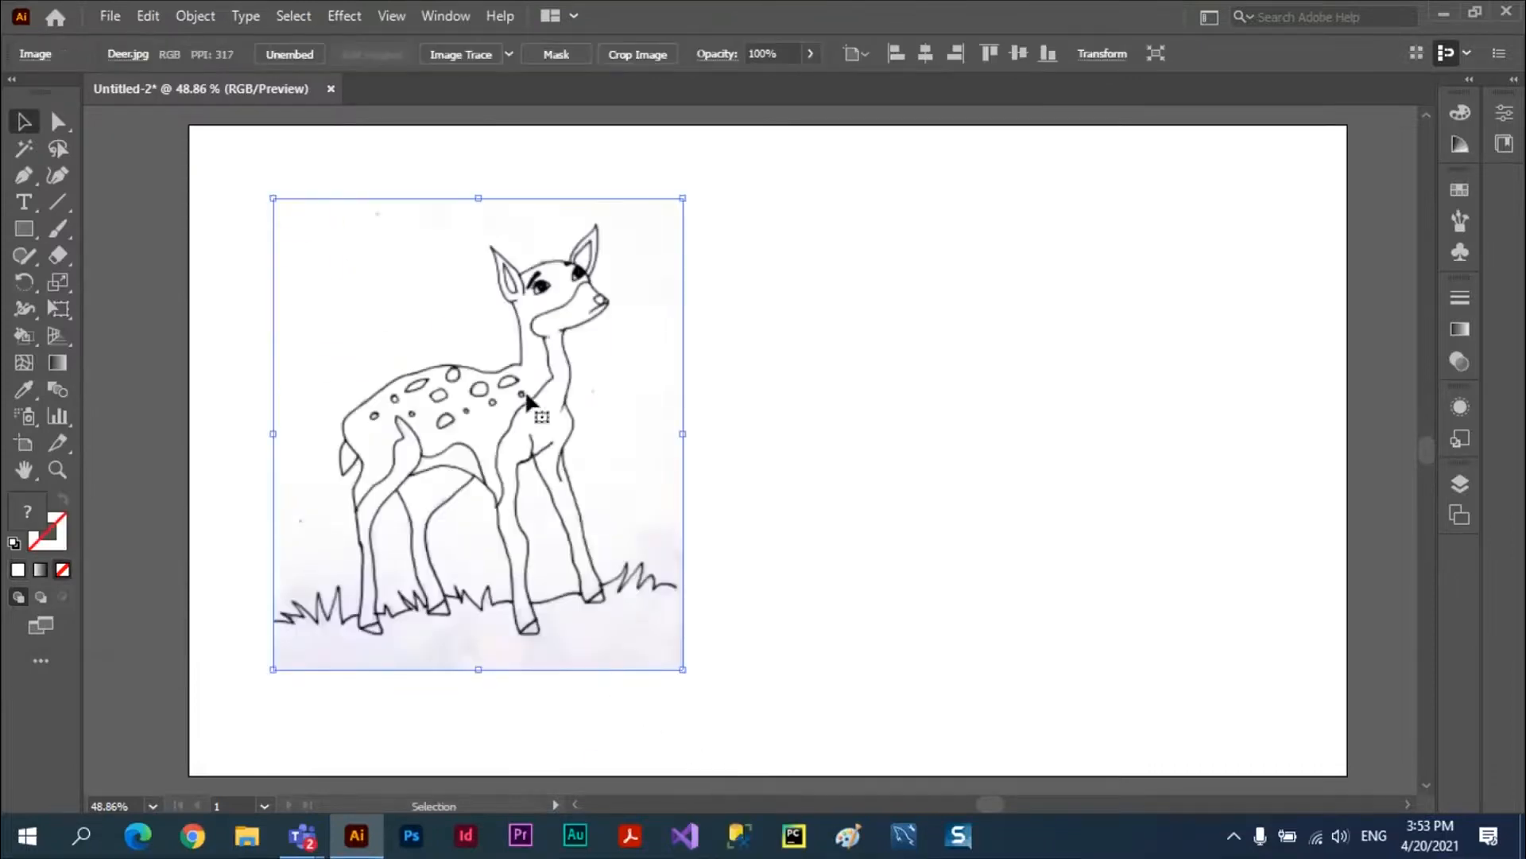
Adjust the deer image's position in the left half of the artboard and duplicate it straight across to the right half
{"action": "left_click_drag", "start_coordinate": [487, 442], "coordinate": [458, 416]}
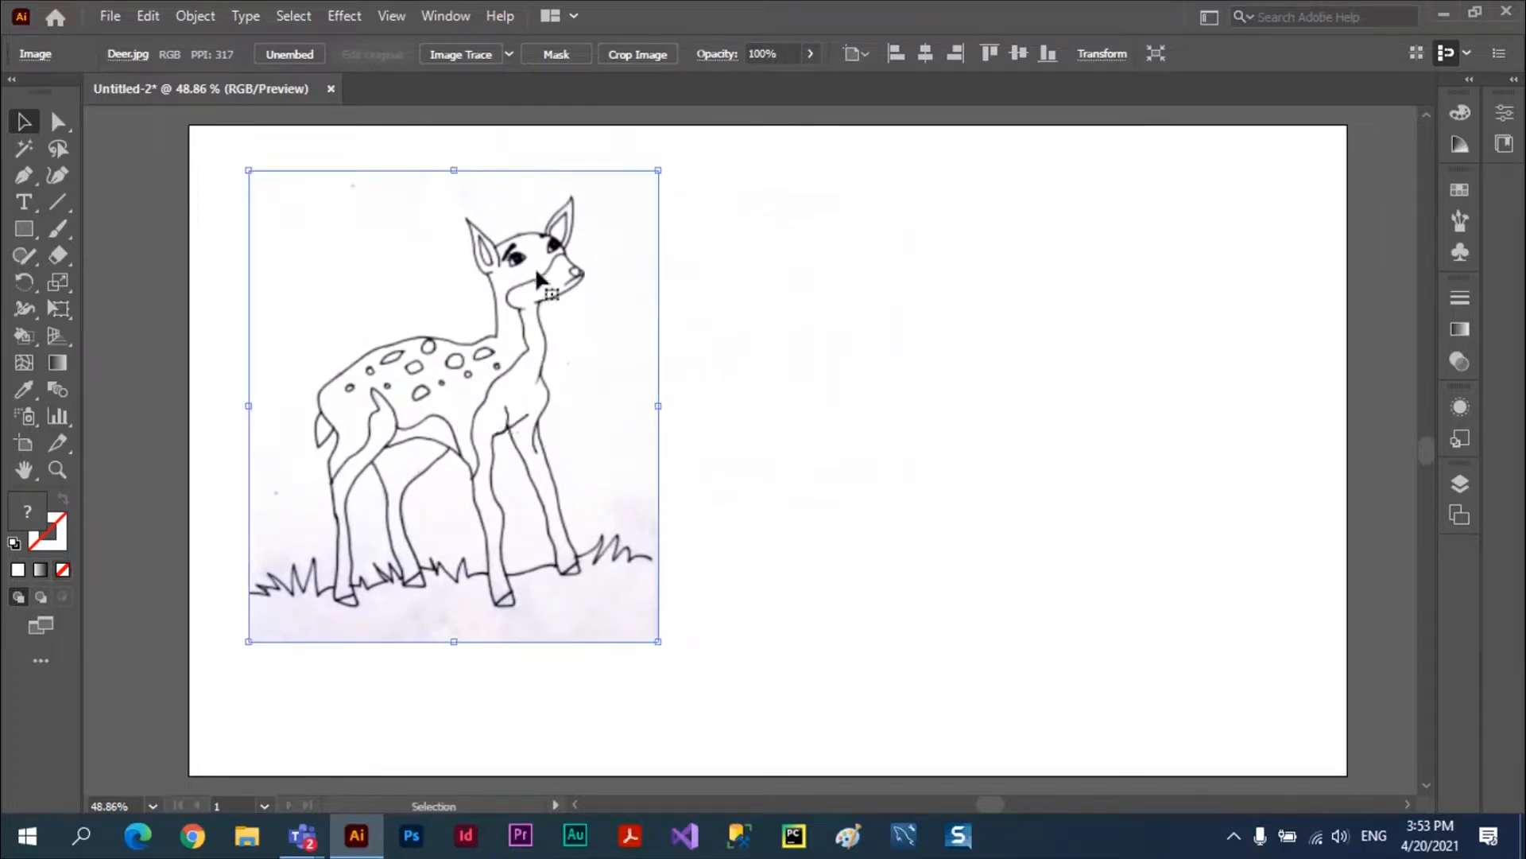
{"action": "left_click_drag", "start_coordinate": [501, 416], "coordinate": [508, 435]}
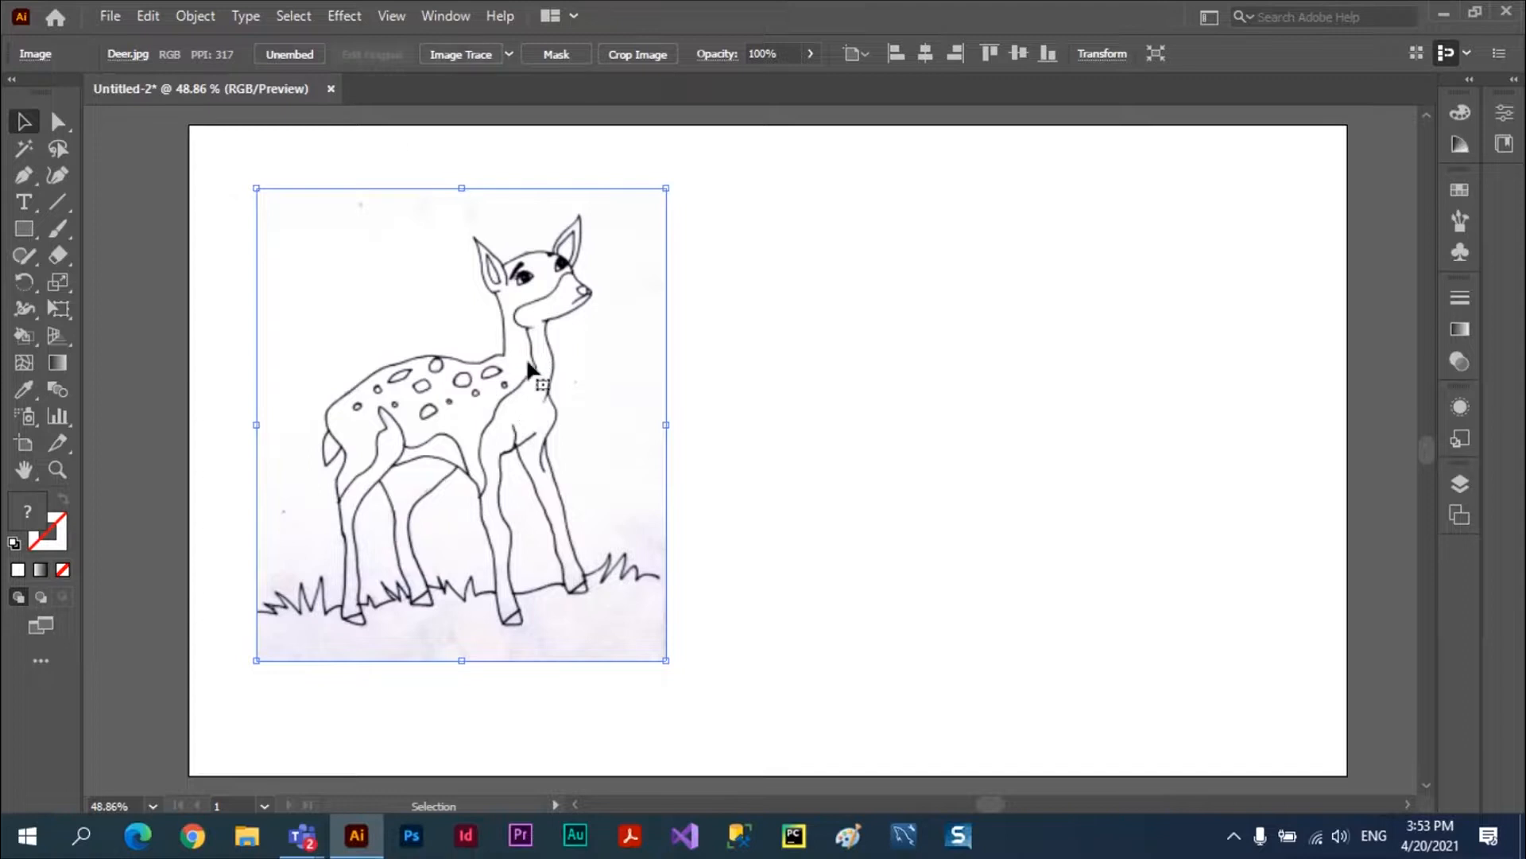
{"action": "left_click_drag", "start_coordinate": [521, 403], "coordinate": [1017, 404]}
Apply Image Trace to the right deer copy with the Line Art preset
{"action": "left_click", "coordinate": [460, 61]}
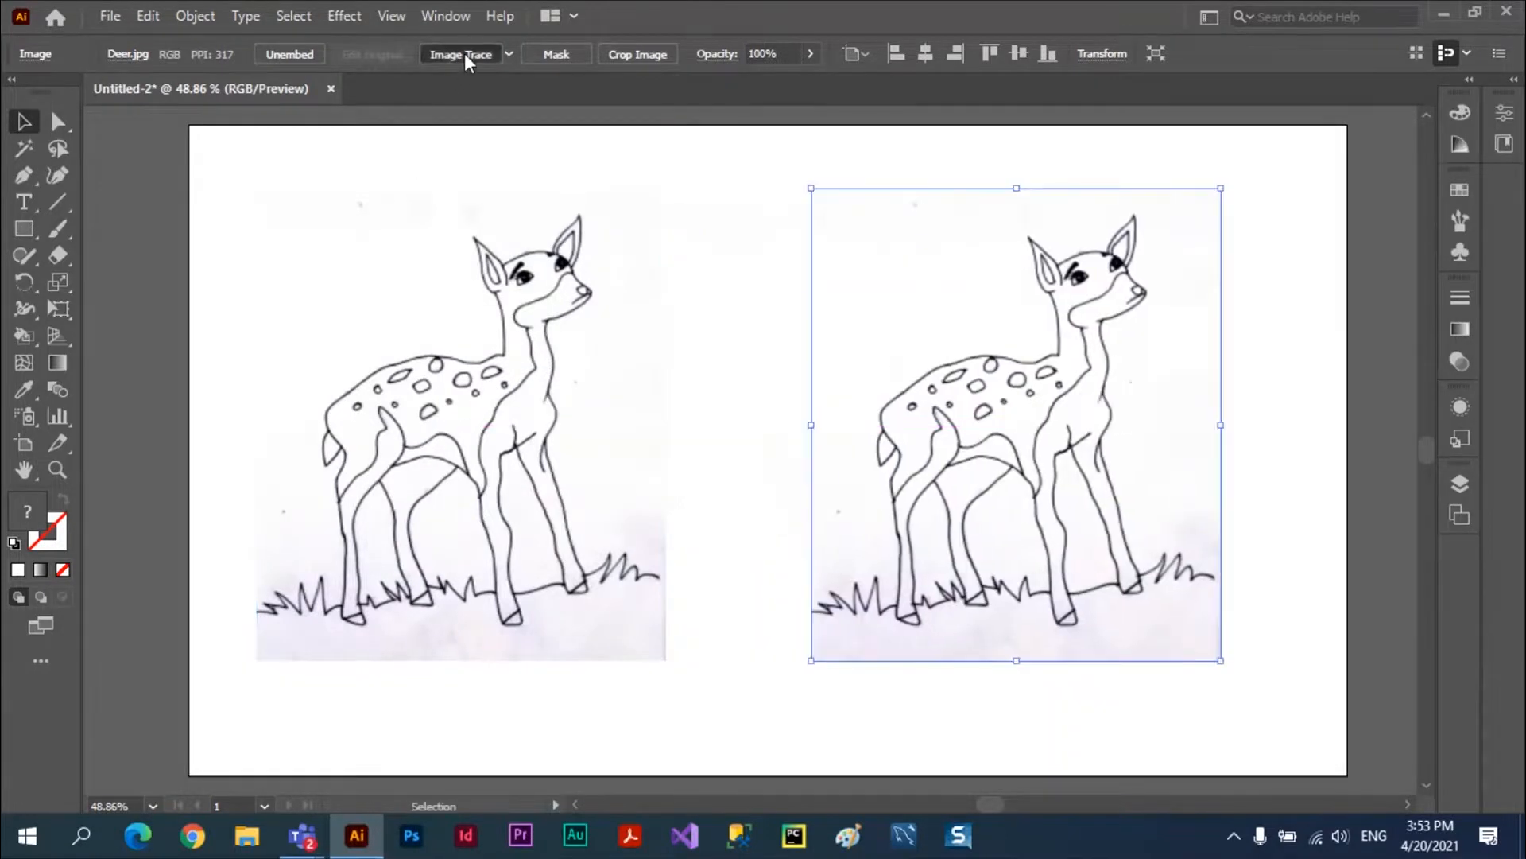
{"action": "left_click", "coordinate": [884, 447]}
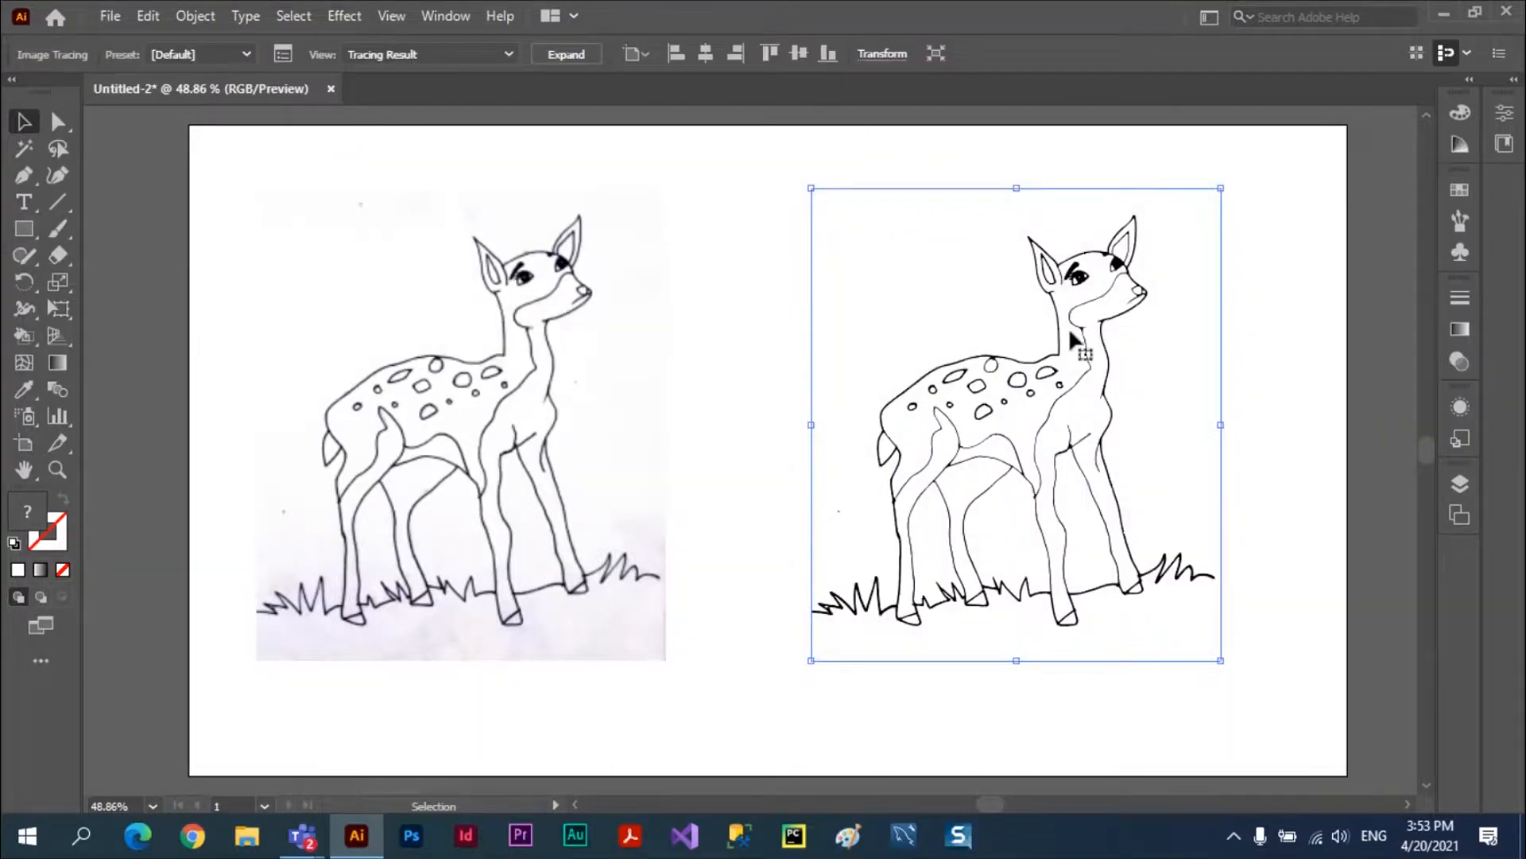
{"action": "left_click", "coordinate": [247, 56]}
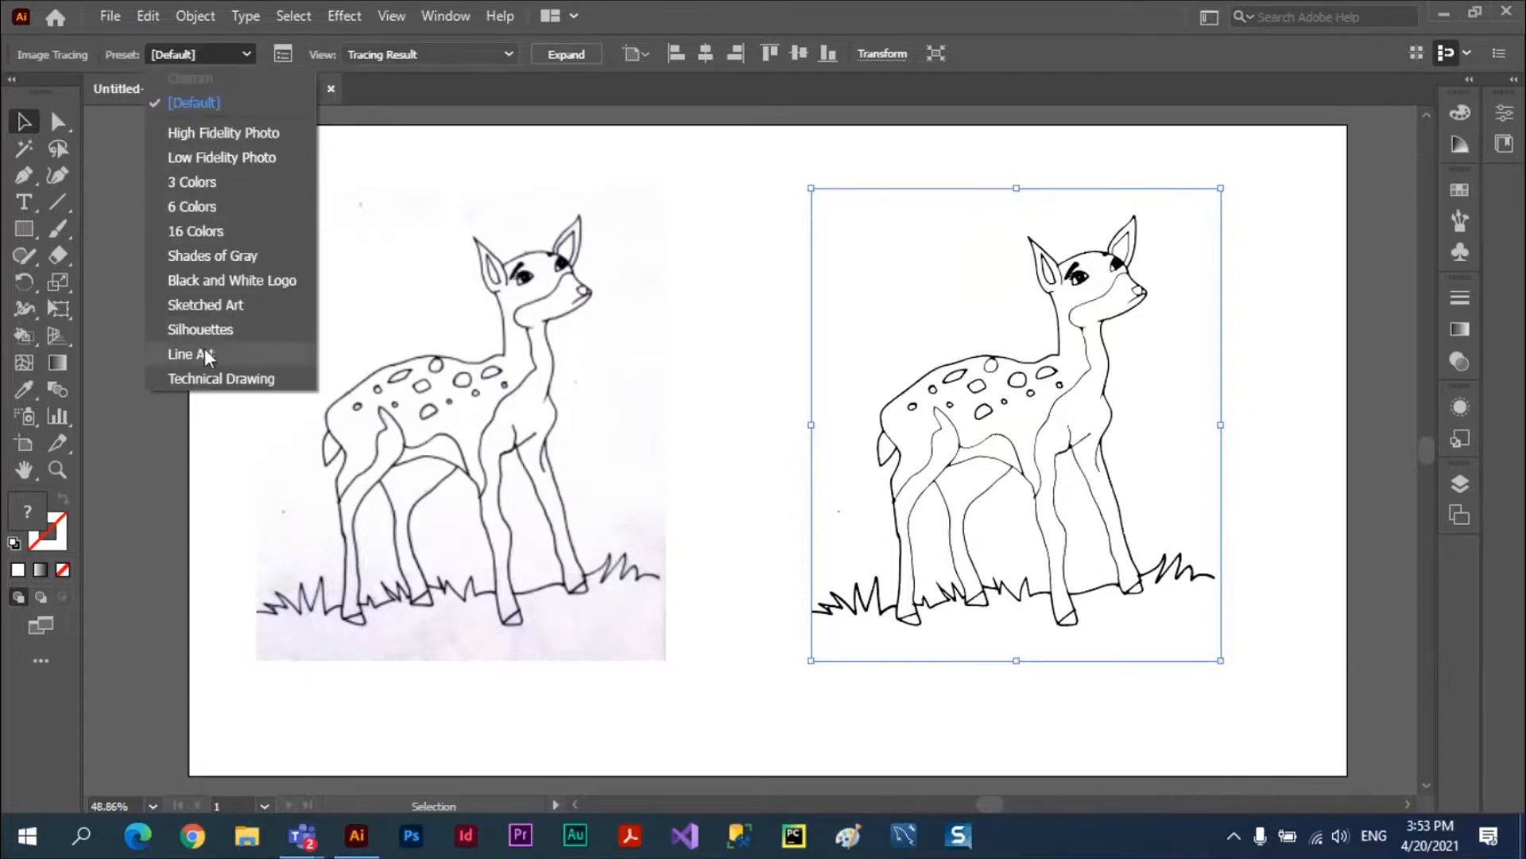
{"action": "left_click", "coordinate": [205, 356]}
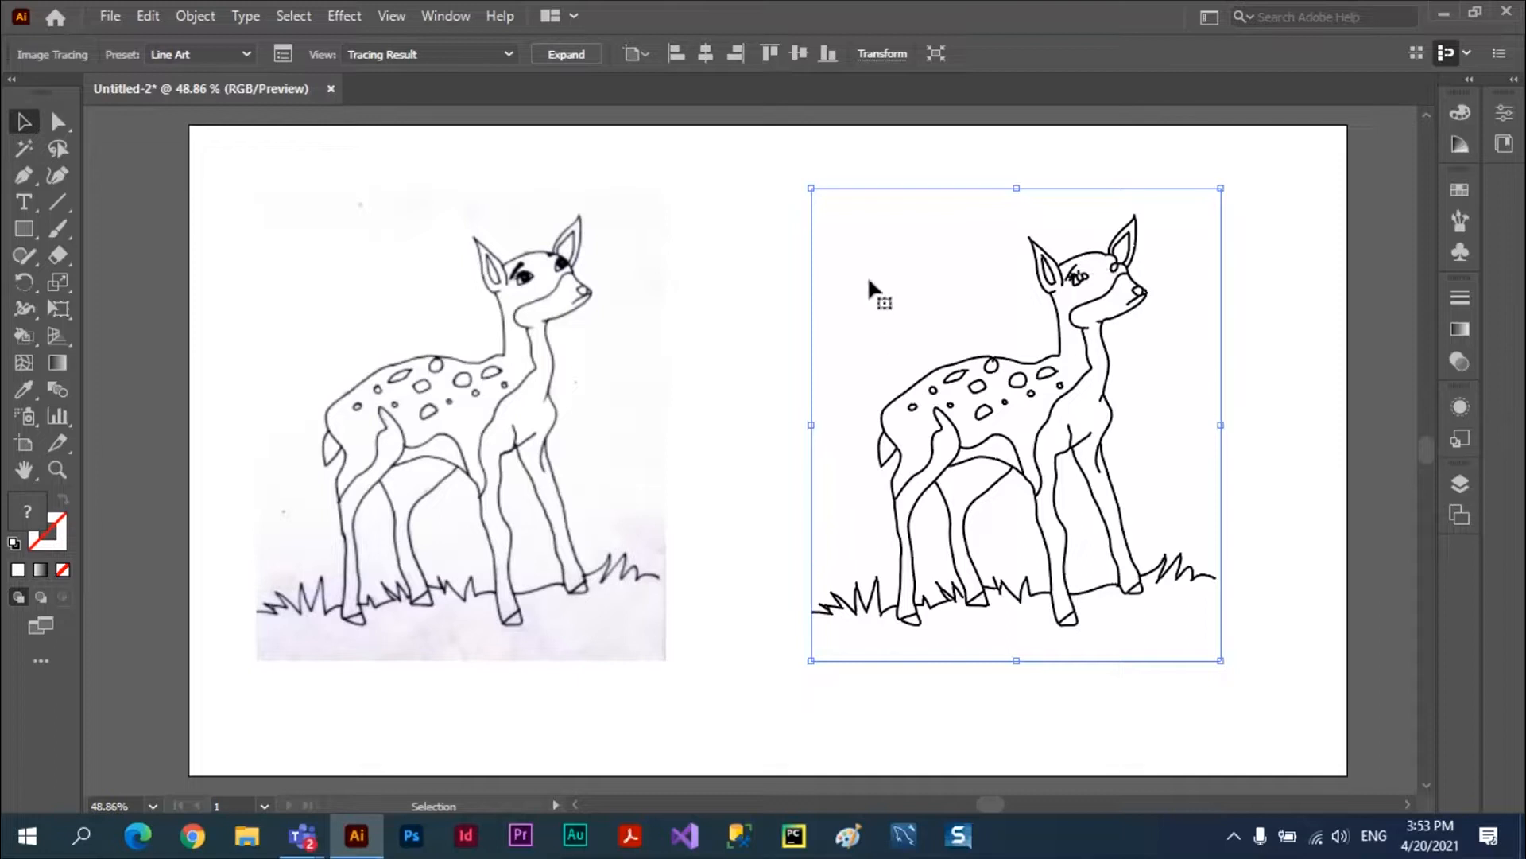
Expand the traced deer into paths, ungroup it and clear the selection
{"action": "left_click", "coordinate": [566, 55]}
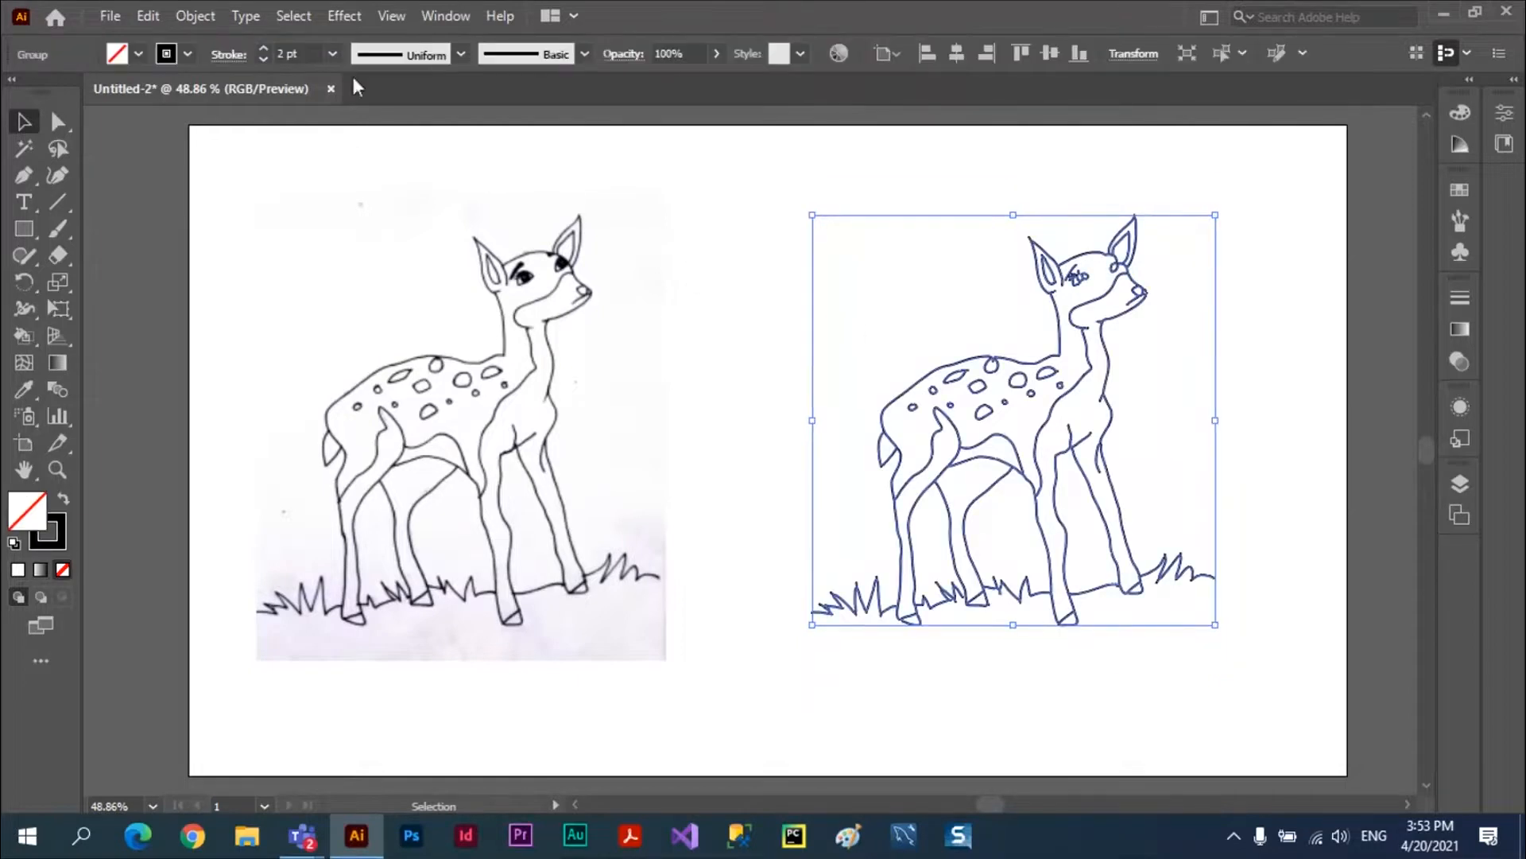
{"action": "left_click", "coordinate": [196, 16]}
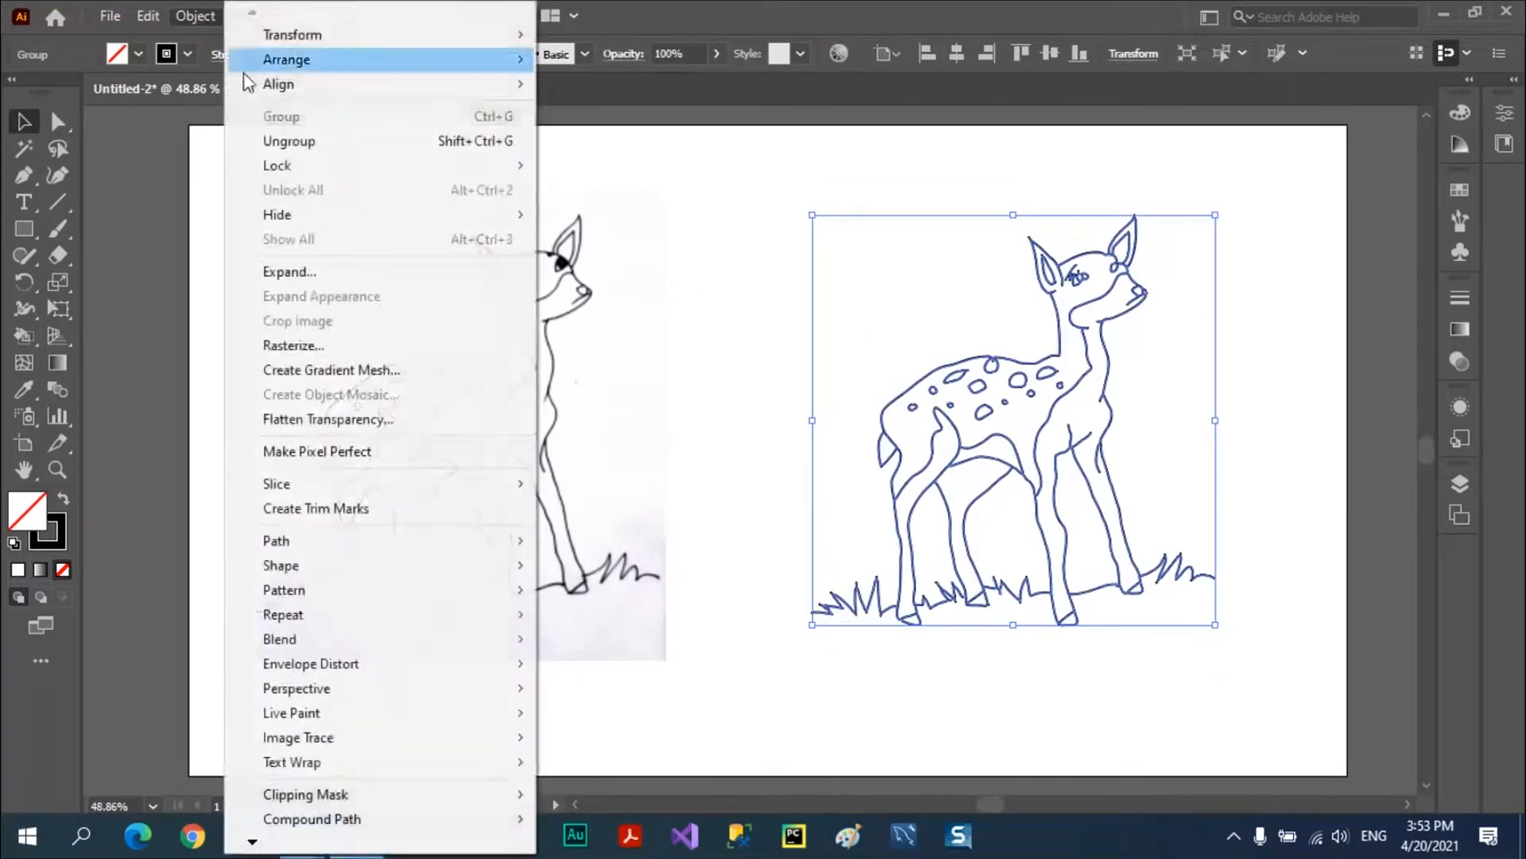
{"action": "left_click", "coordinate": [303, 156]}
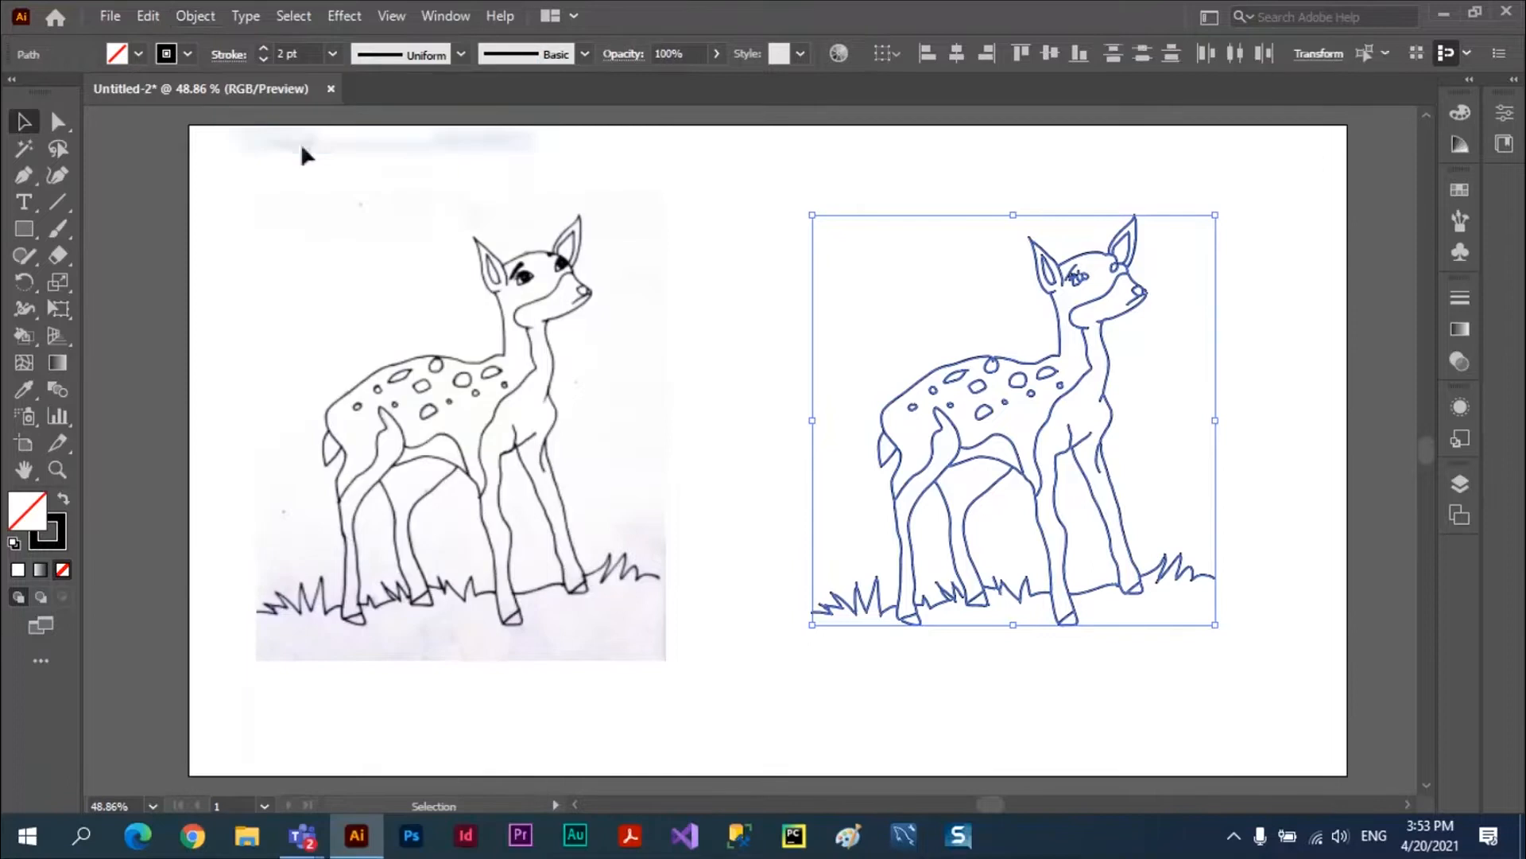
{"action": "left_click", "coordinate": [732, 272]}
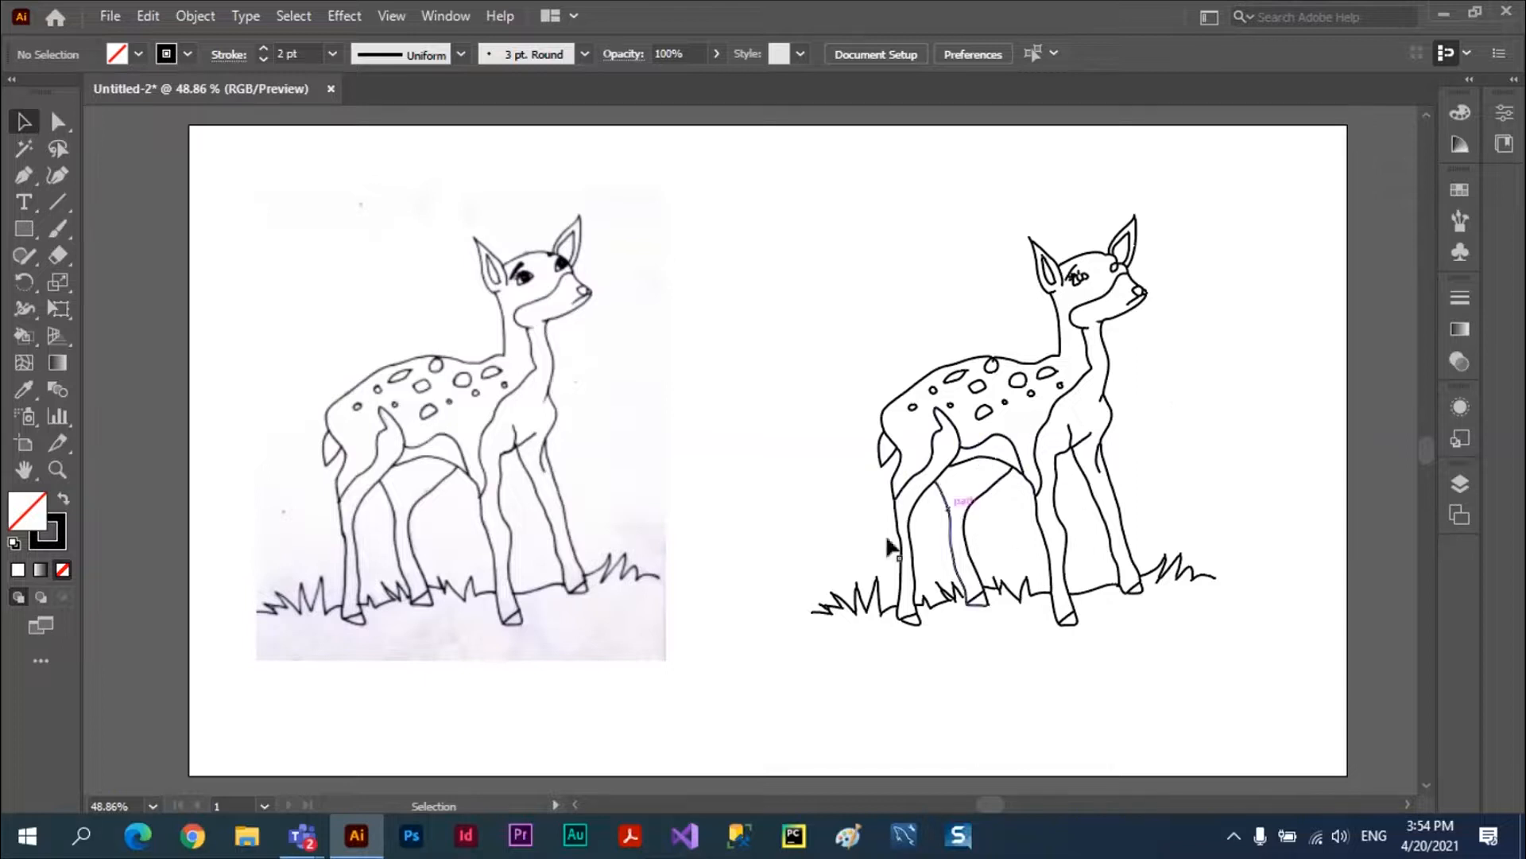
Collapse the toolbox to a single column, try the Live Paint Bucket and return to the Selection tool
{"action": "left_click", "coordinate": [11, 80]}
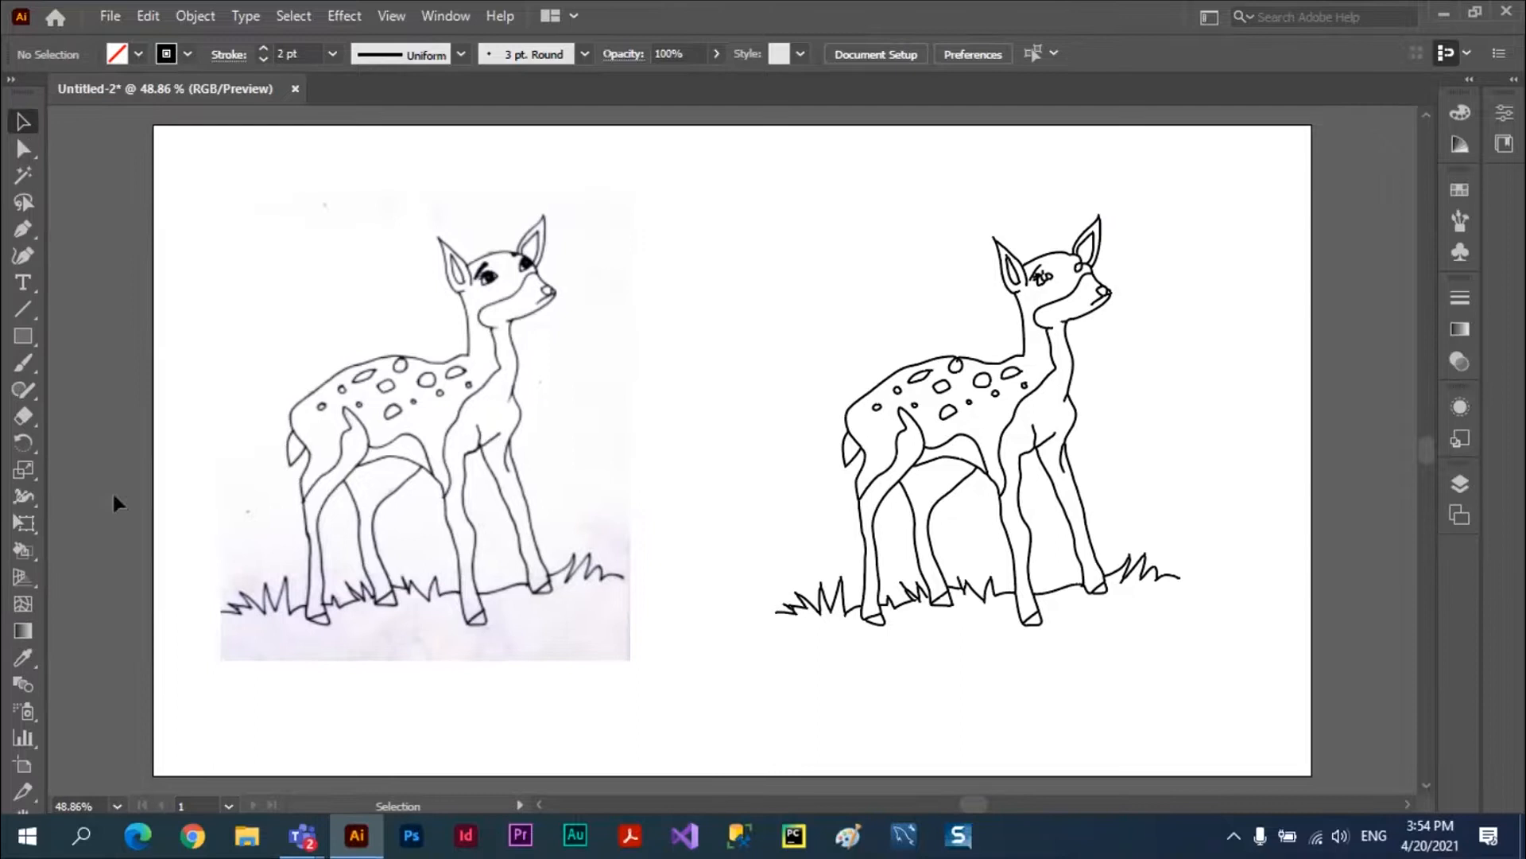
{"action": "left_click", "coordinate": [21, 552]}
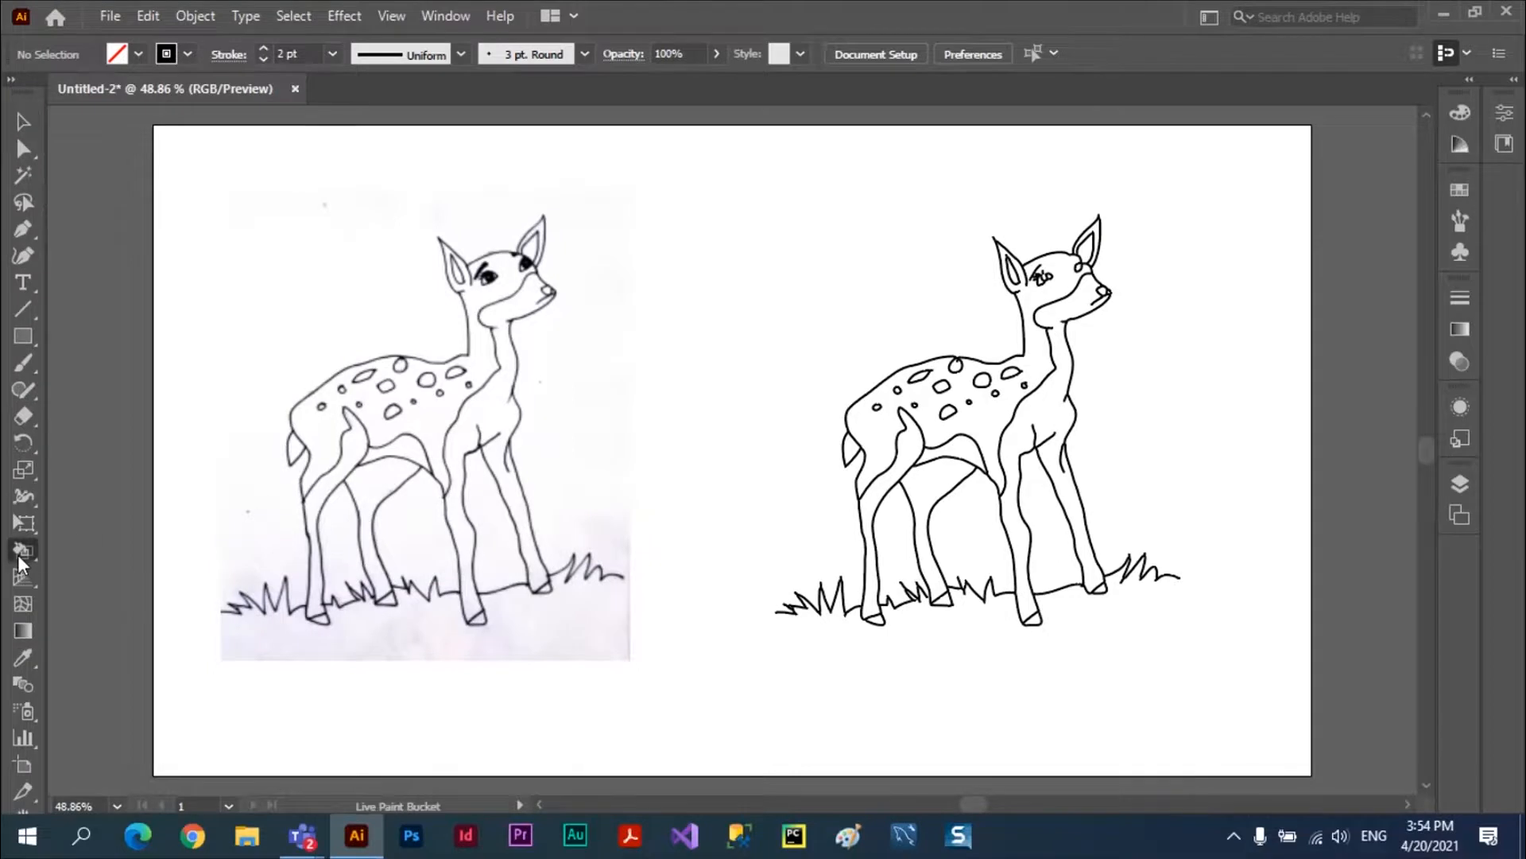
{"action": "left_click", "coordinate": [132, 582]}
{"action": "left_click", "coordinate": [24, 123]}
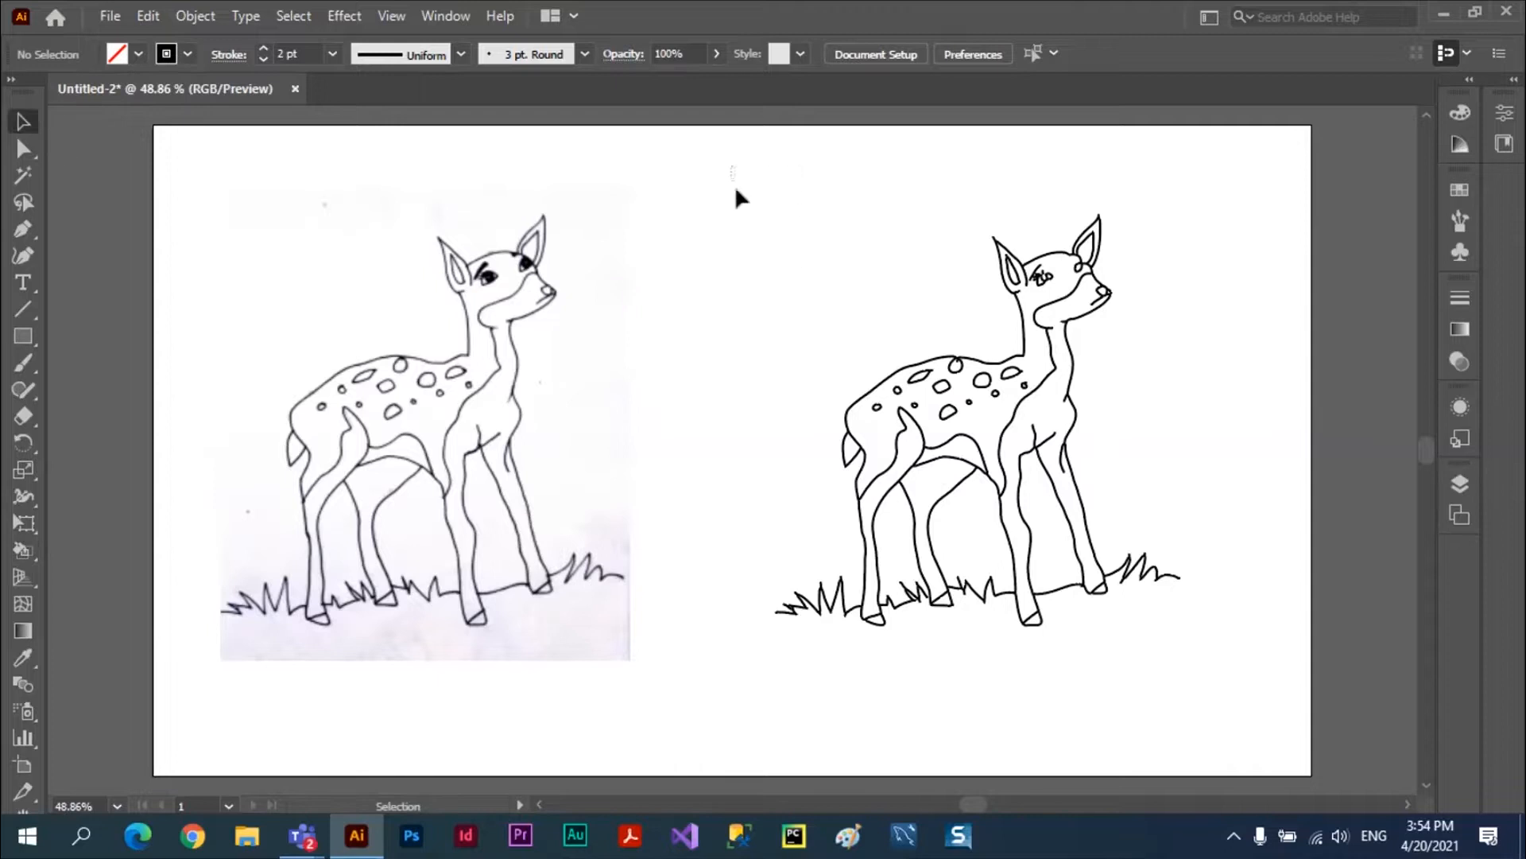
Fill the traced deer's head, body and legs with light orange using Live Paint
{"action": "mouse_move", "coordinate": [731, 169]}
{"action": "left_mouse_down"}
{"action": "mouse_move", "coordinate": [1054, 701]}
{"action": "mouse_move", "coordinate": [1228, 739]}
{"action": "mouse_move", "coordinate": [1111, 669]}
{"action": "left_mouse_up"}
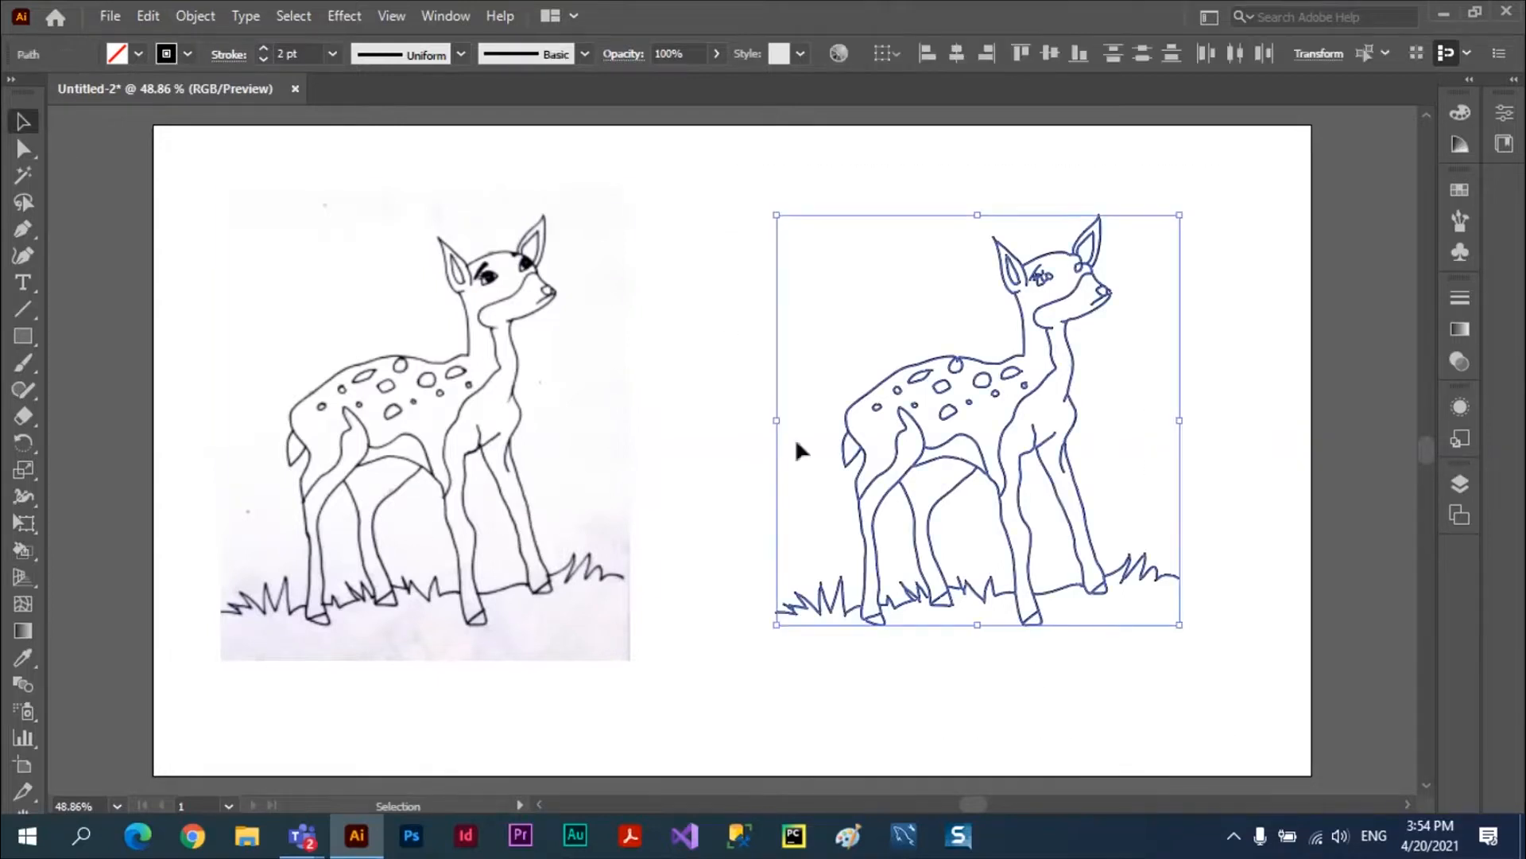
{"action": "left_click", "coordinate": [24, 550]}
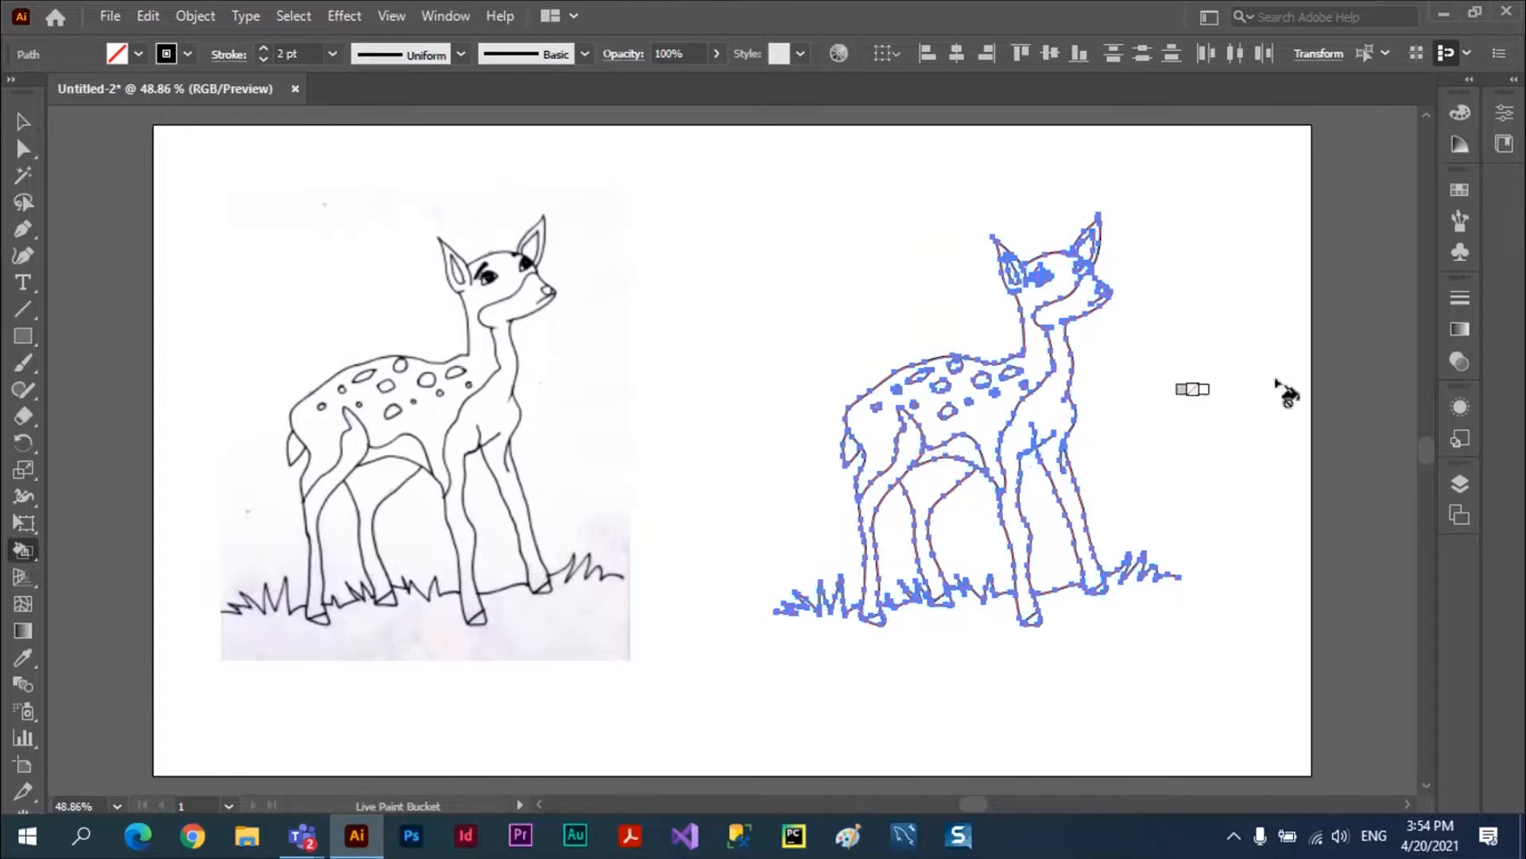
{"action": "left_click", "coordinate": [1459, 193]}
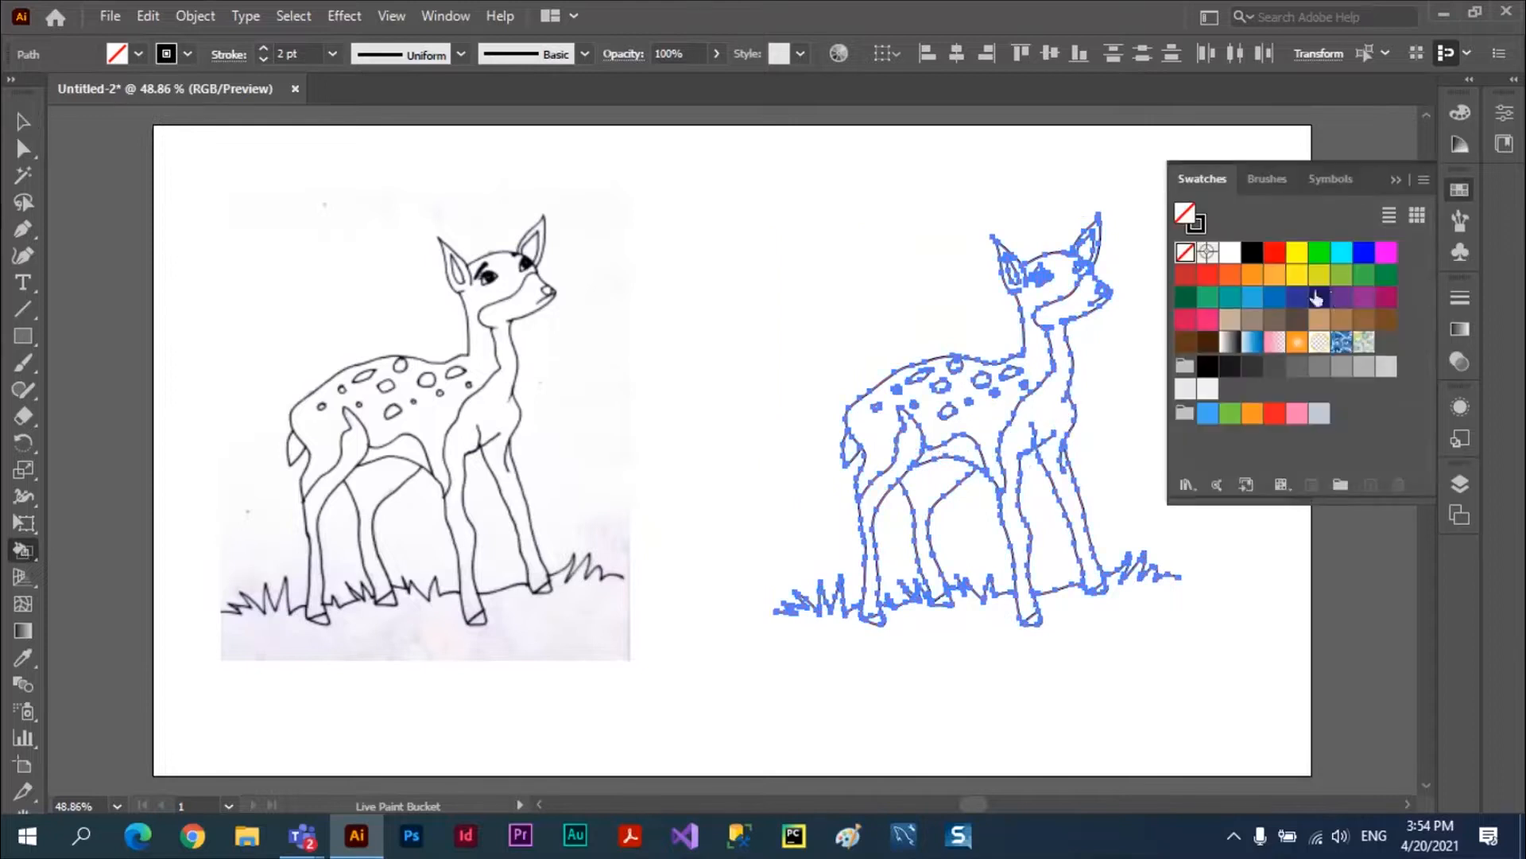
{"action": "left_click", "coordinate": [1274, 277]}
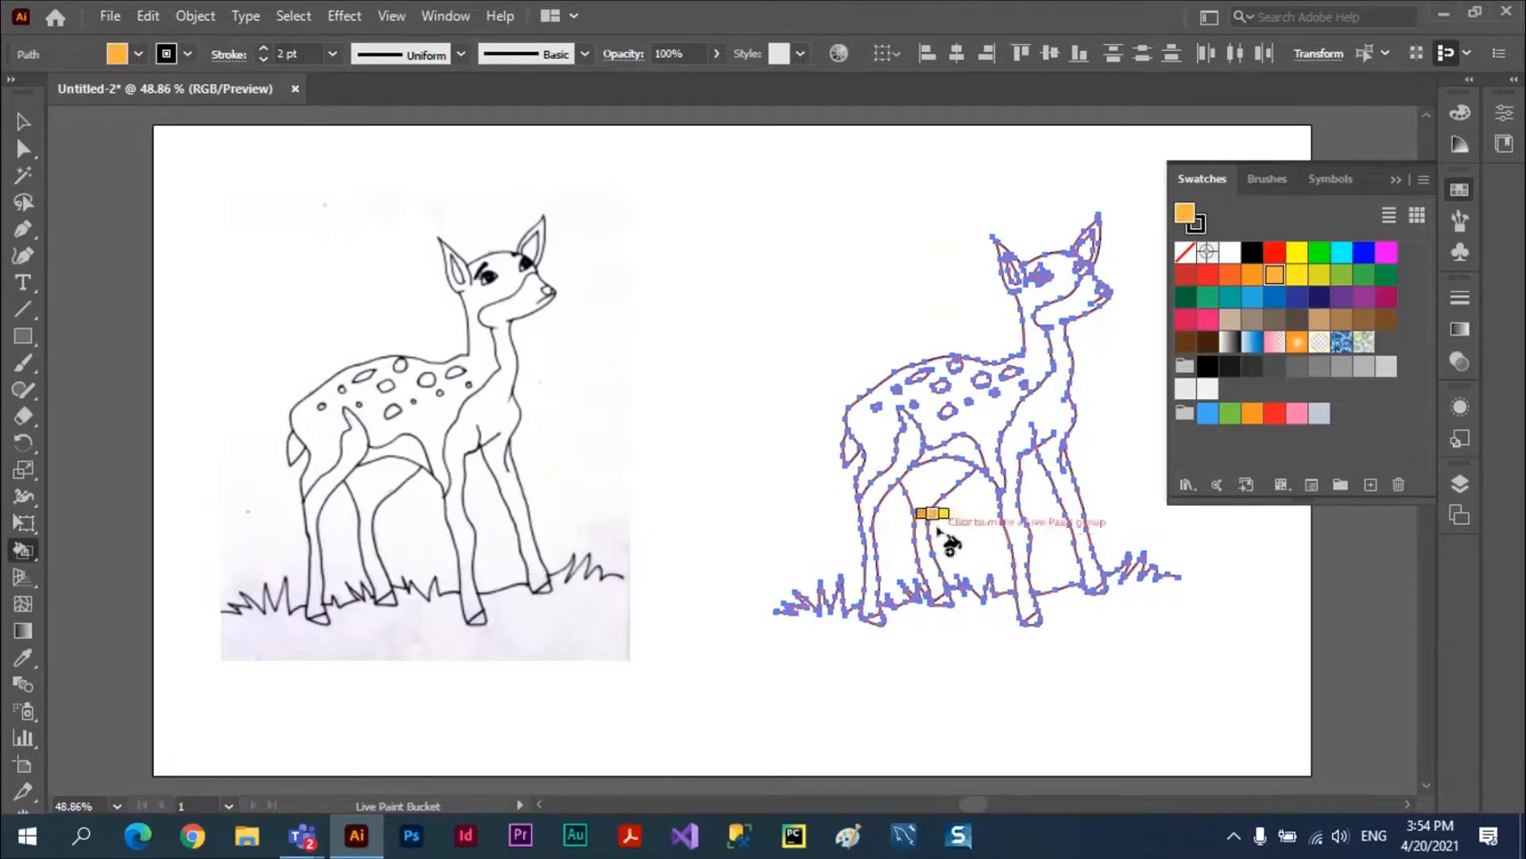
{"action": "left_click", "coordinate": [938, 494]}
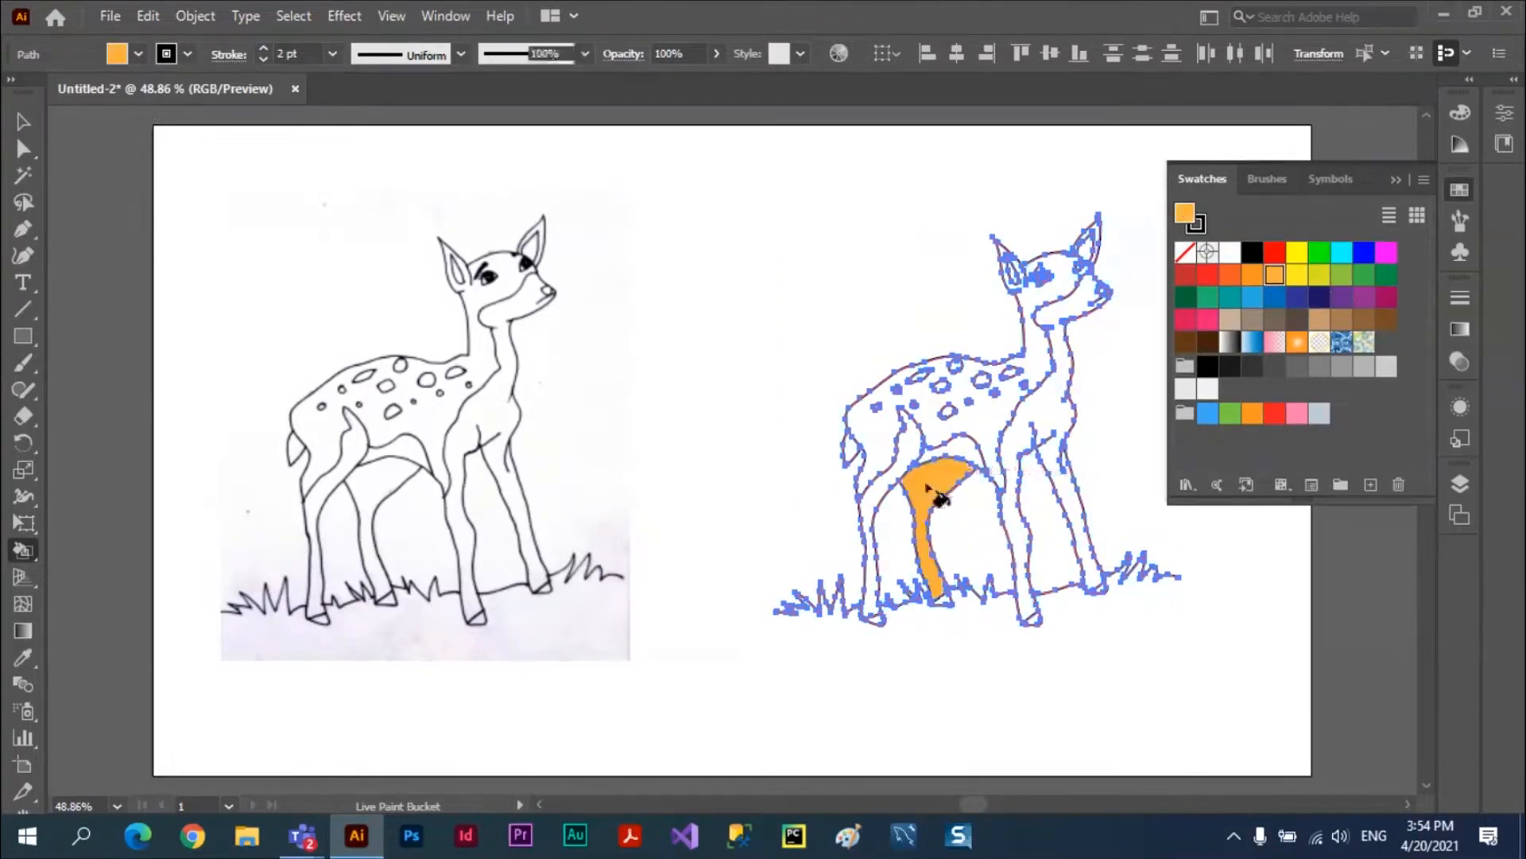
{"action": "left_click", "coordinate": [1024, 526]}
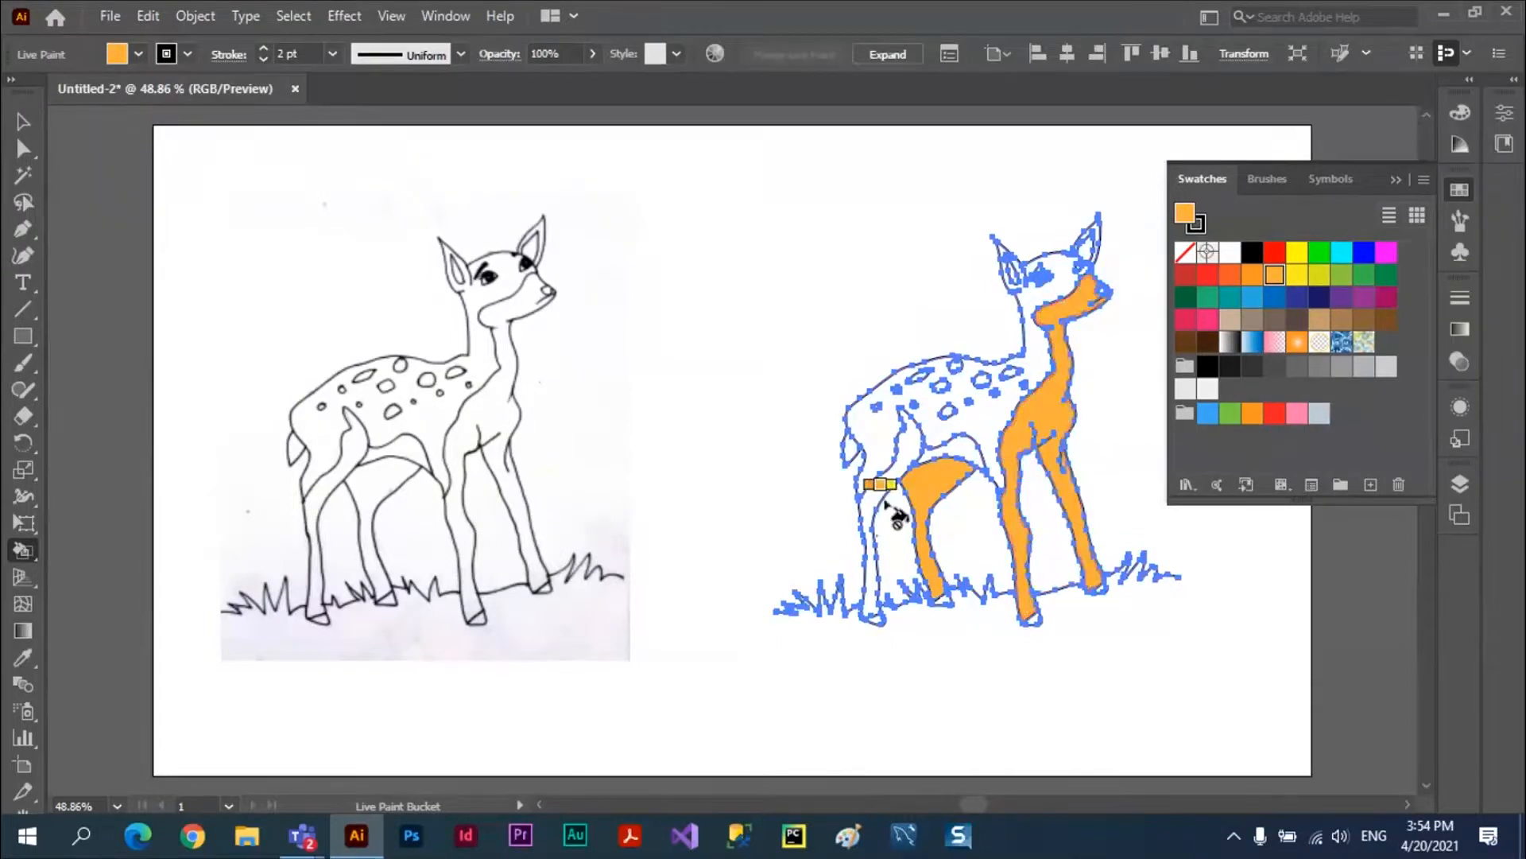
{"action": "left_click", "coordinate": [895, 515]}
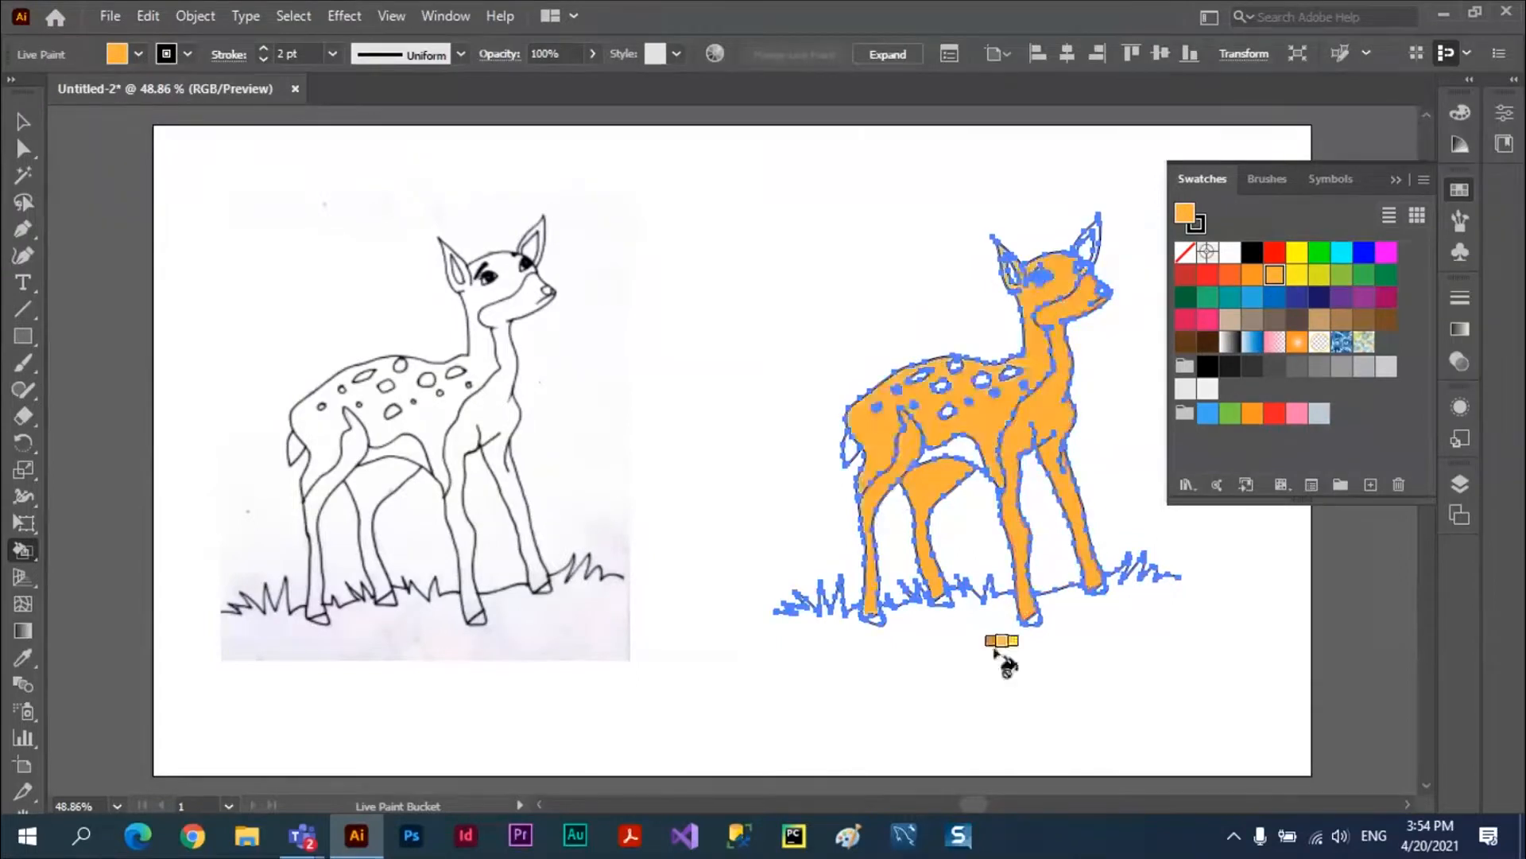
Fill all four of the traced deer's hooves with dark blue using the Live Paint Bucket
{"action": "left_click", "coordinate": [1318, 299]}
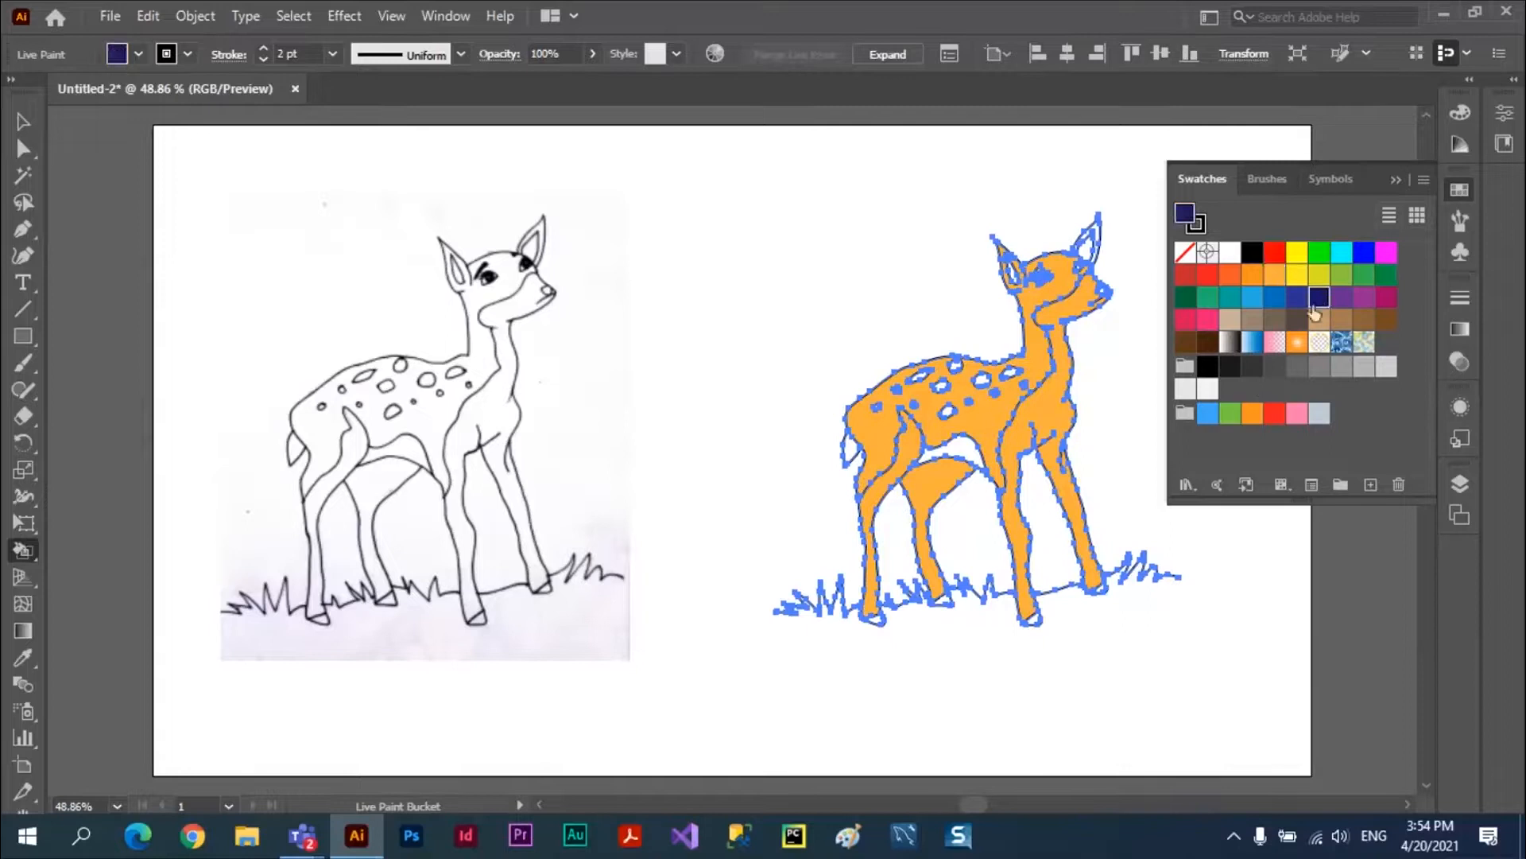
{"action": "left_click", "coordinate": [1031, 617]}
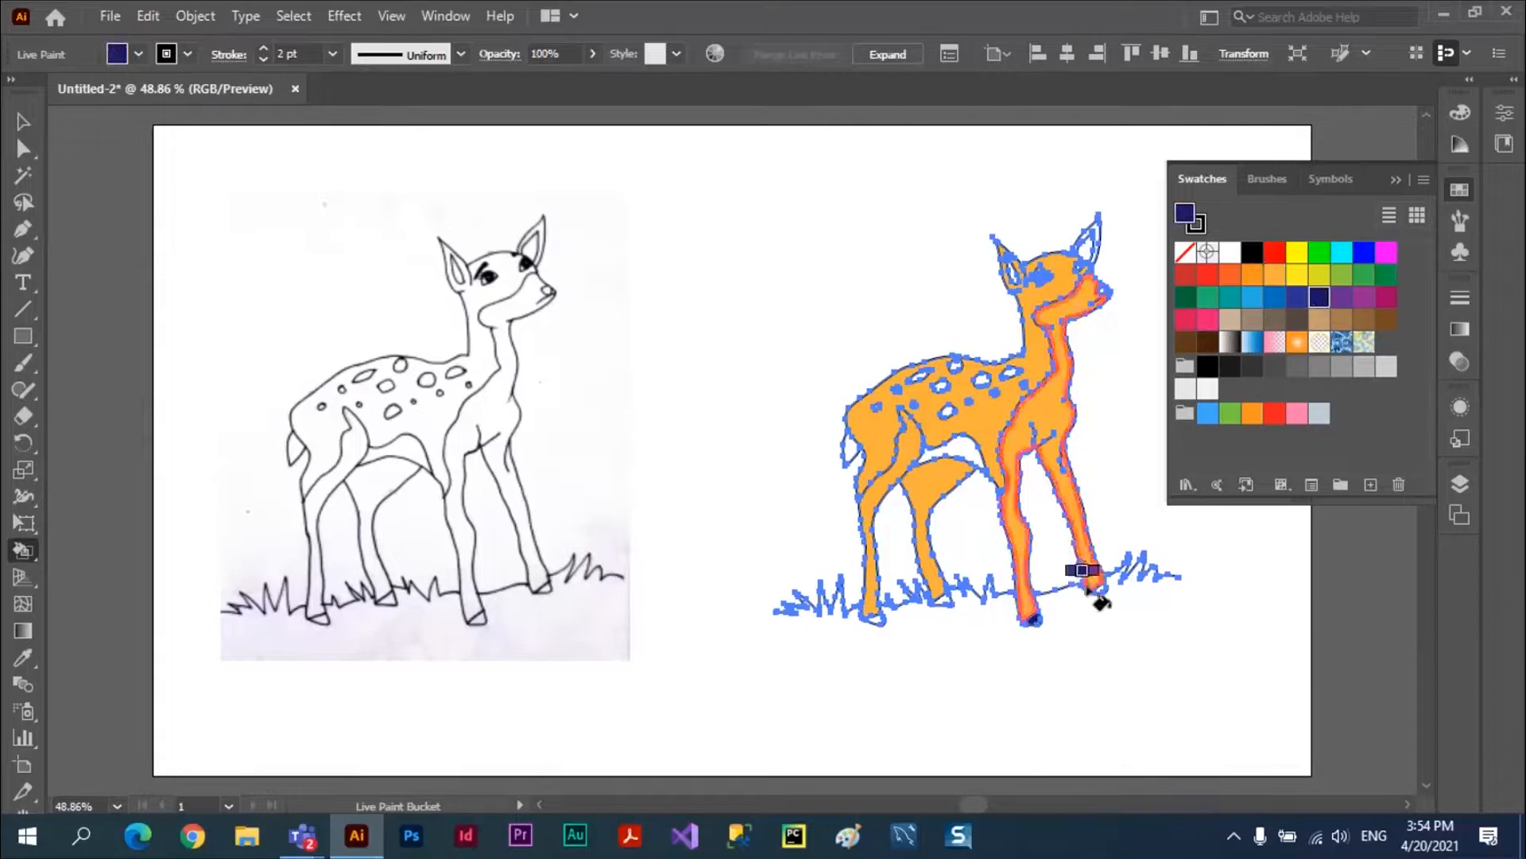
{"action": "left_click", "coordinate": [1100, 588]}
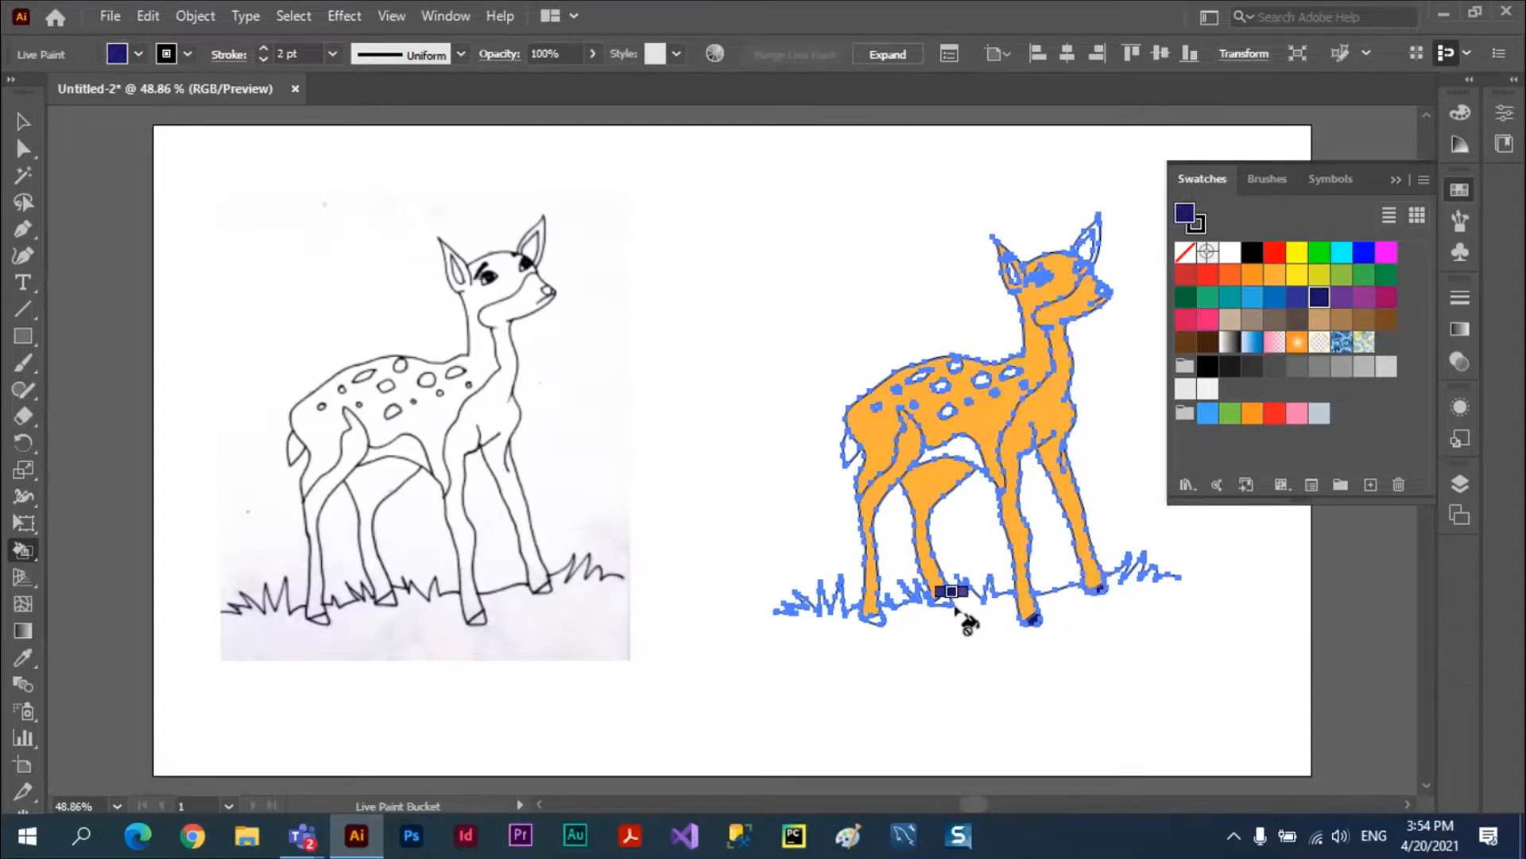
{"action": "left_click", "coordinate": [950, 608]}
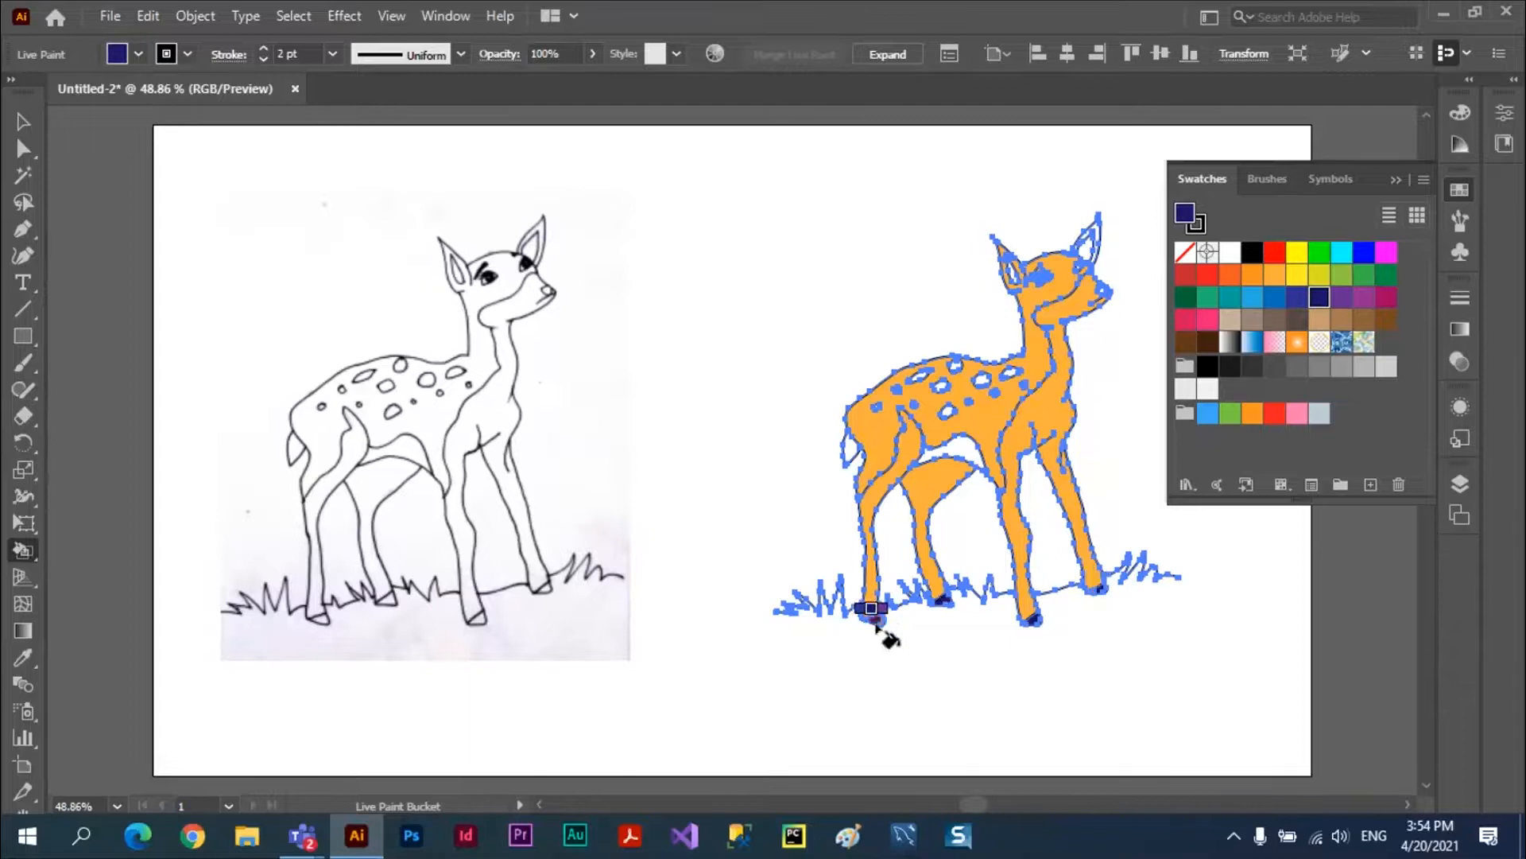
{"action": "left_click", "coordinate": [877, 627]}
Fill the larger back spots, the belly and the tail with brown, and deselect the artwork
{"action": "left_click", "coordinate": [1387, 320]}
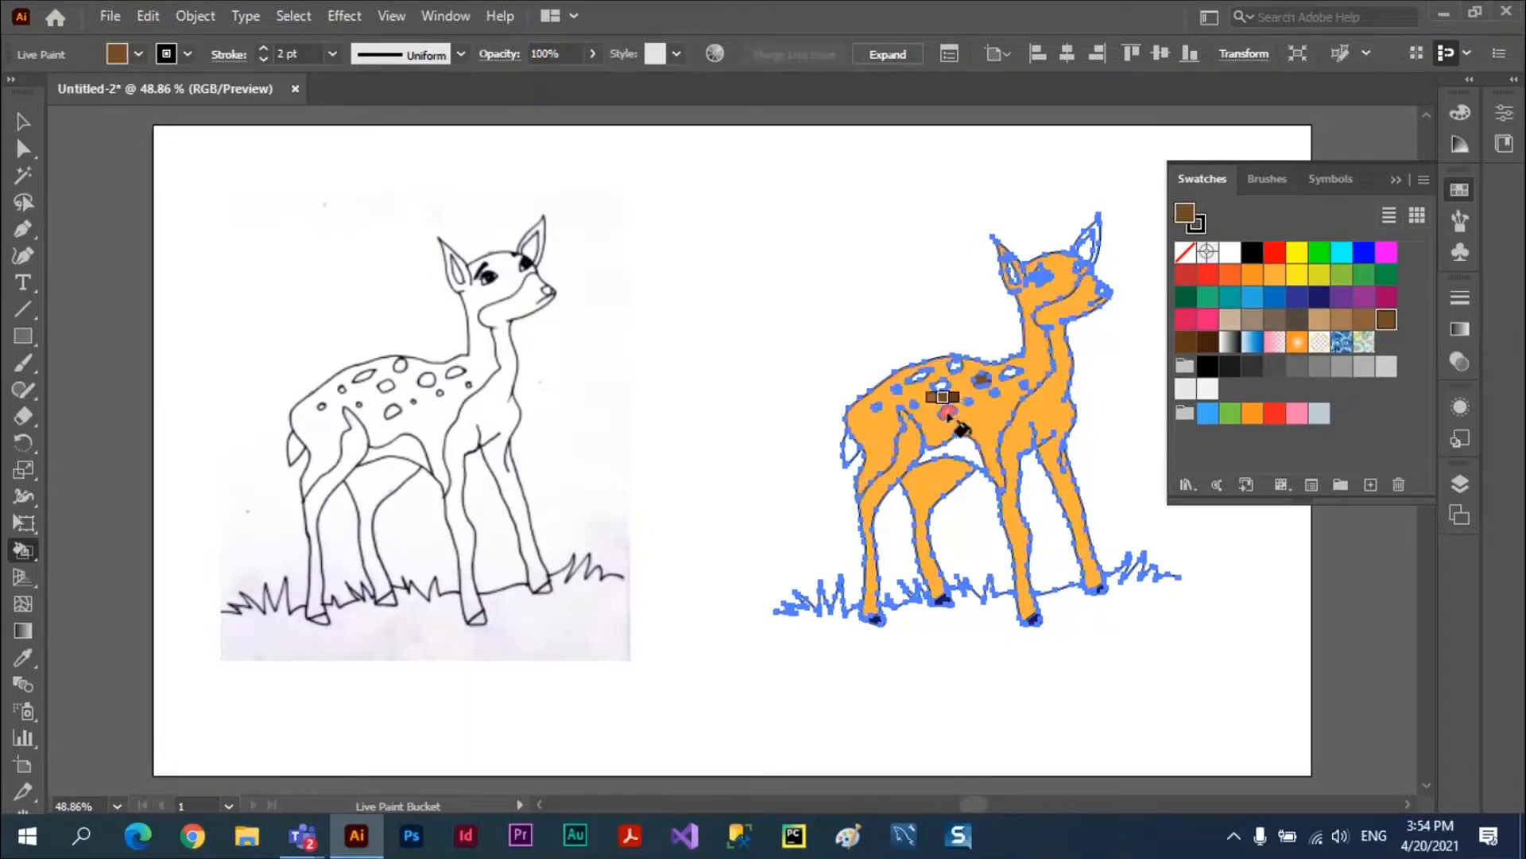
{"action": "left_click", "coordinate": [949, 412]}
{"action": "left_click", "coordinate": [953, 446]}
{"action": "left_click", "coordinate": [845, 457]}
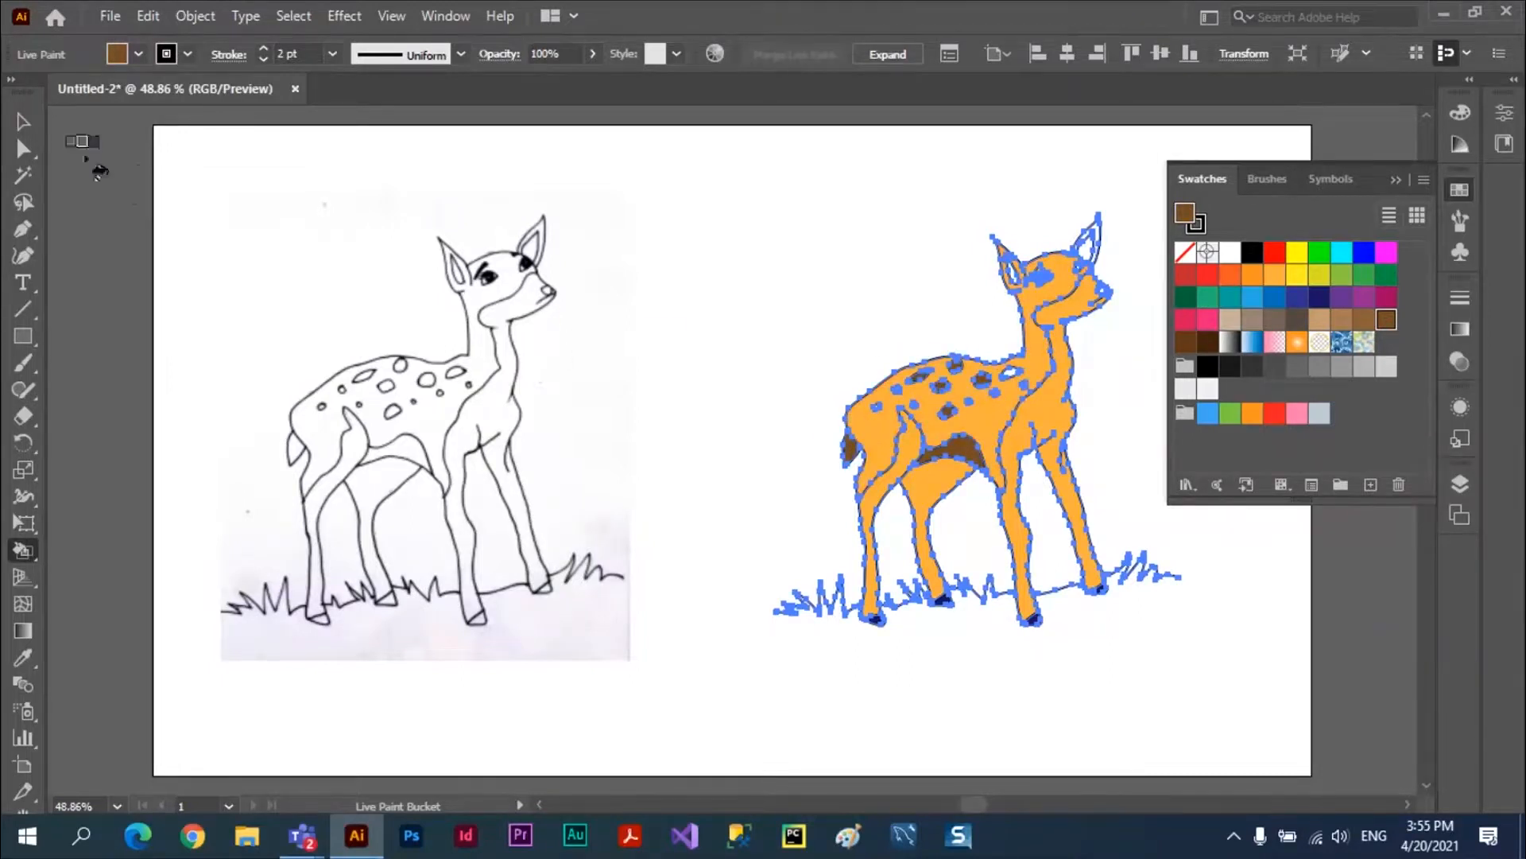
{"action": "key", "text": "v"}
{"action": "left_click", "coordinate": [704, 237]}
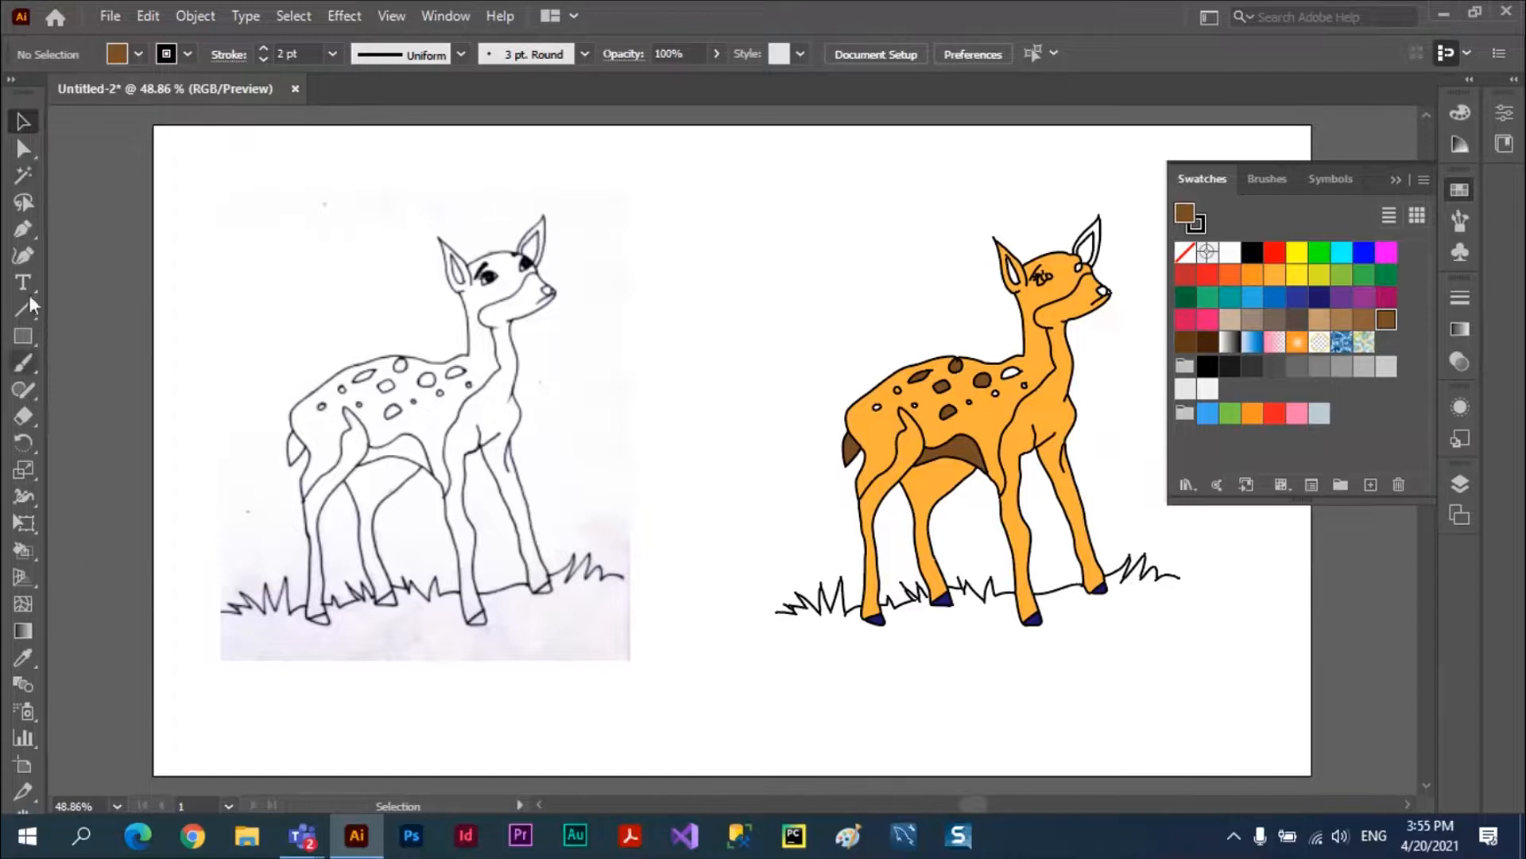
Examine the edge quality of the vector outline around the deer's belly at high magnification, and return to the full artboard view
{"action": "left_click", "coordinate": [11, 80]}
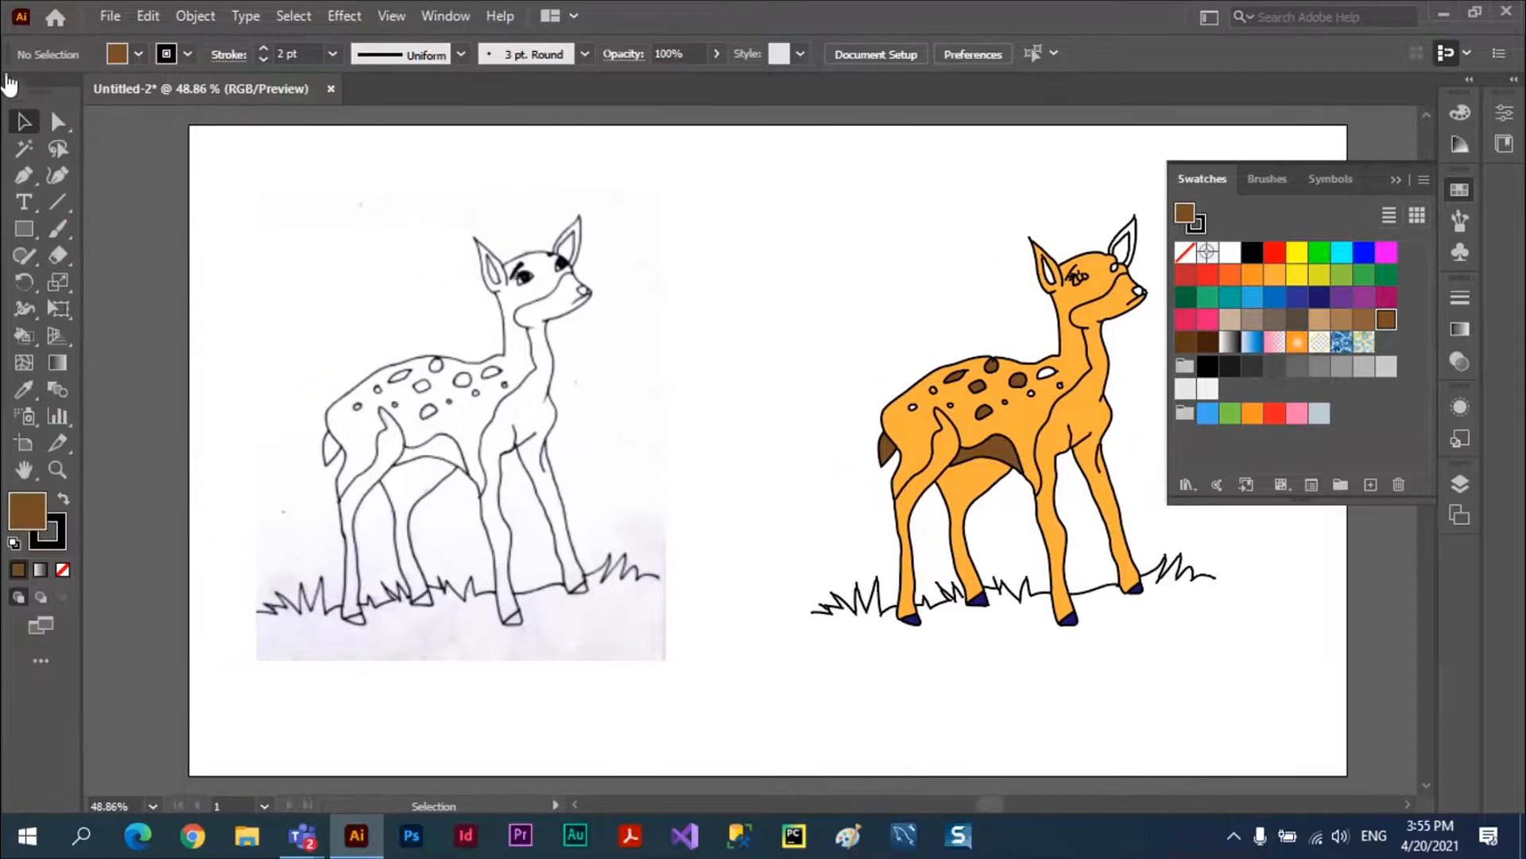
{"action": "left_click", "coordinate": [56, 474]}
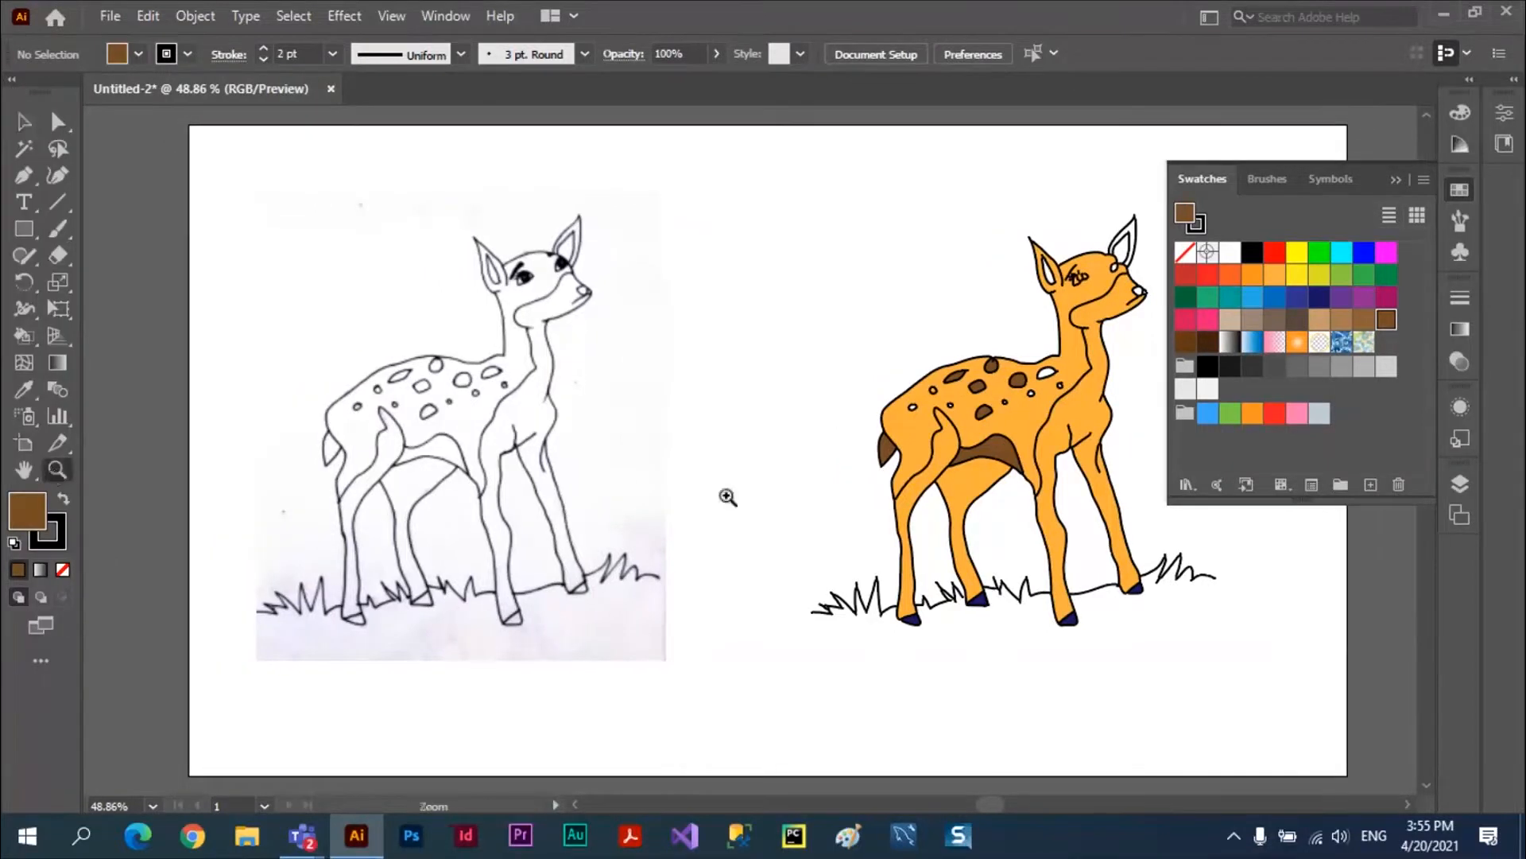
{"action": "left_click", "coordinate": [980, 461]}
{"action": "left_click", "coordinate": [729, 468]}
{"action": "left_click", "coordinate": [697, 467]}
{"action": "left_click", "coordinate": [652, 497]}
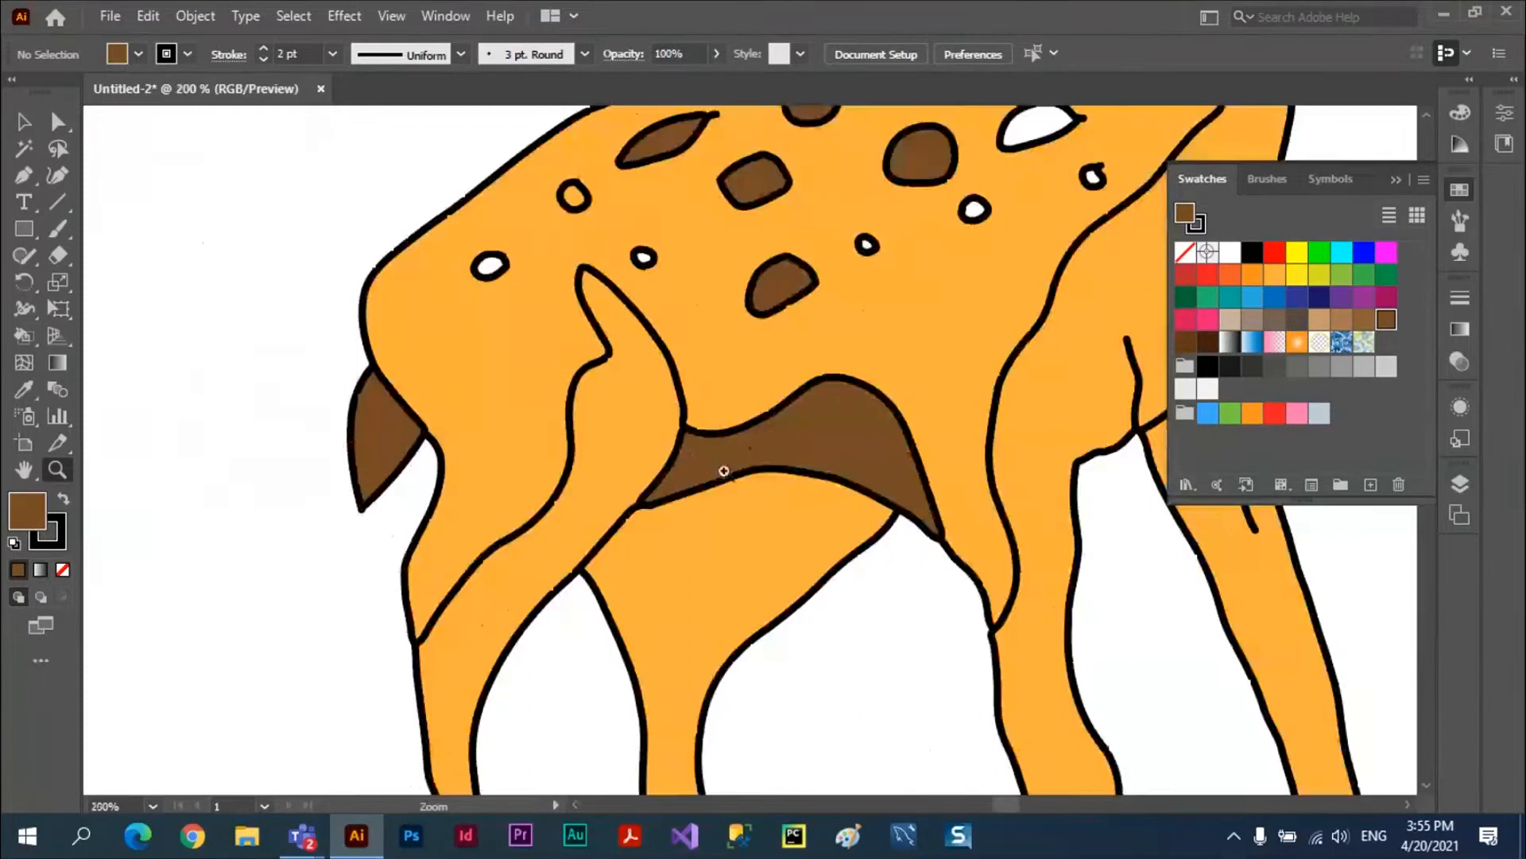
{"action": "left_click", "coordinate": [722, 470]}
{"action": "left_click", "coordinate": [793, 419]}
{"action": "left_click", "coordinate": [804, 363]}
{"action": "left_click", "coordinate": [823, 395]}
{"action": "left_click", "coordinate": [804, 488]}
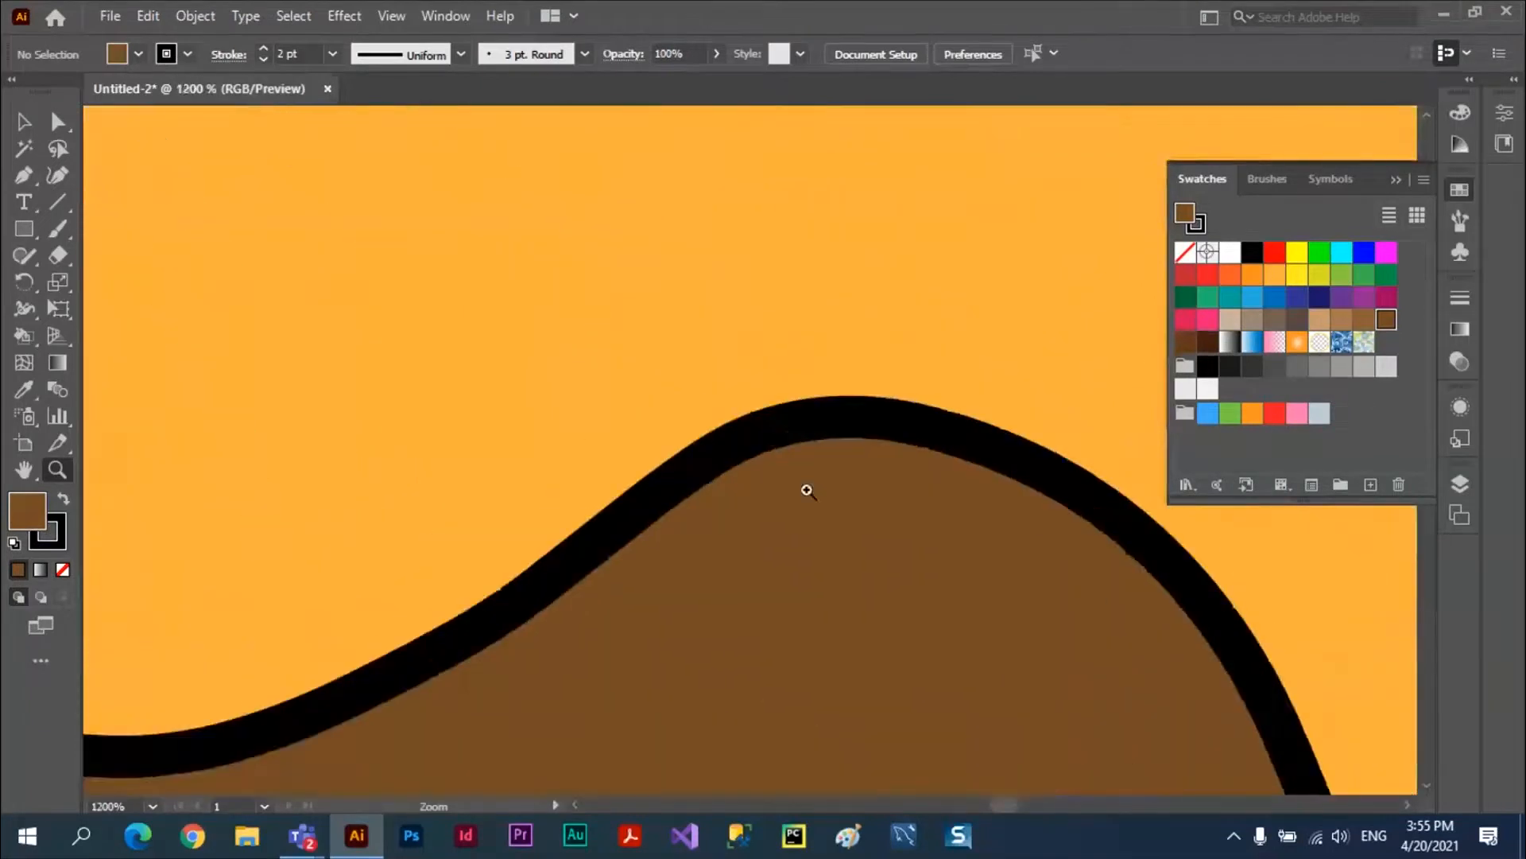
{"action": "left_click", "coordinate": [725, 504]}
{"action": "left_click", "coordinate": [682, 396]}
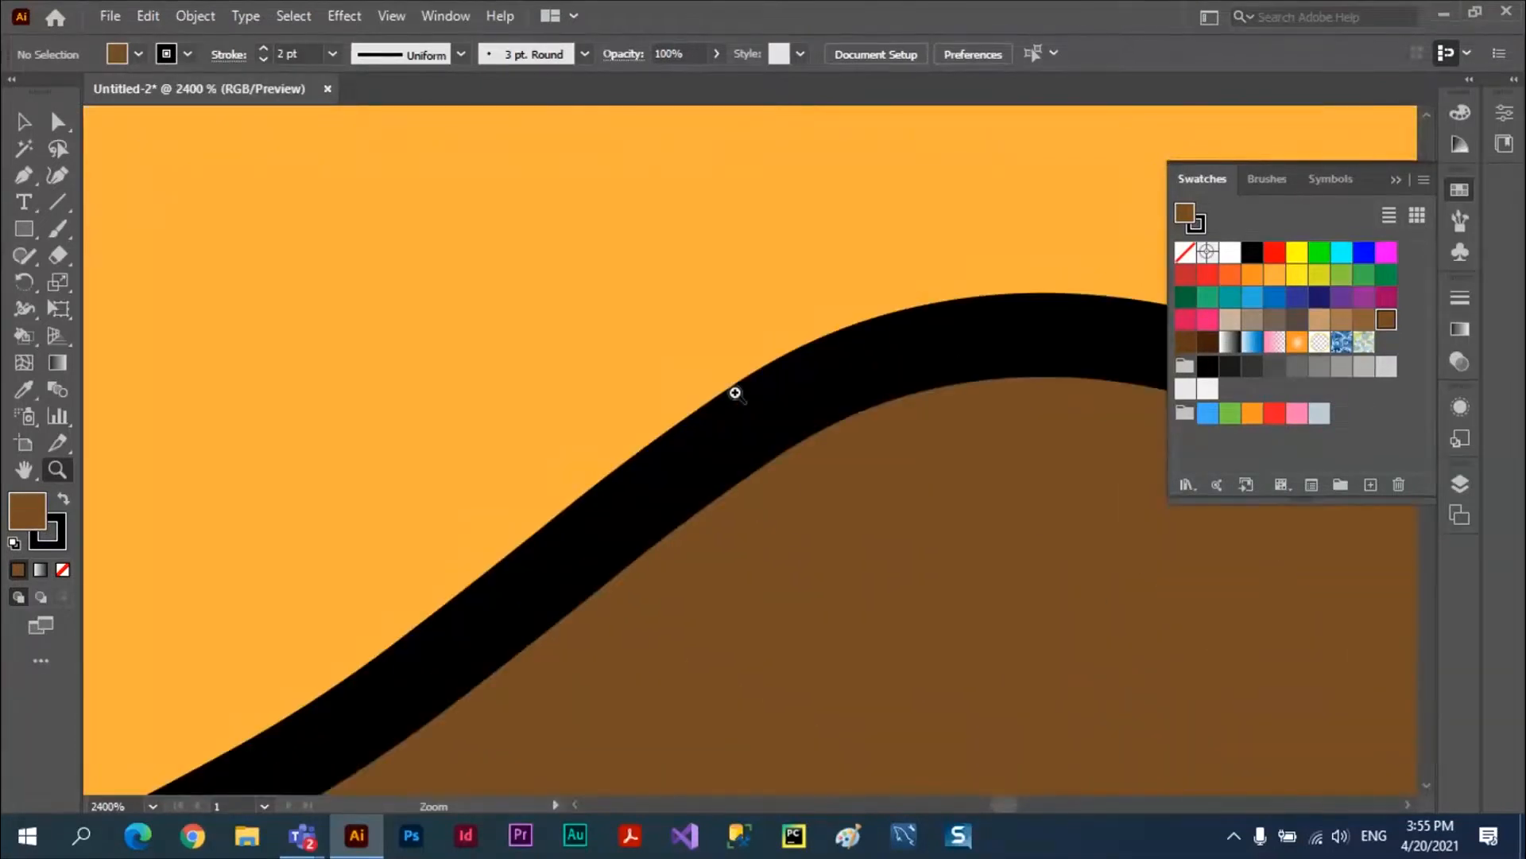
{"action": "key", "text": "ctrl"}
{"action": "key", "text": "ctrl+0"}
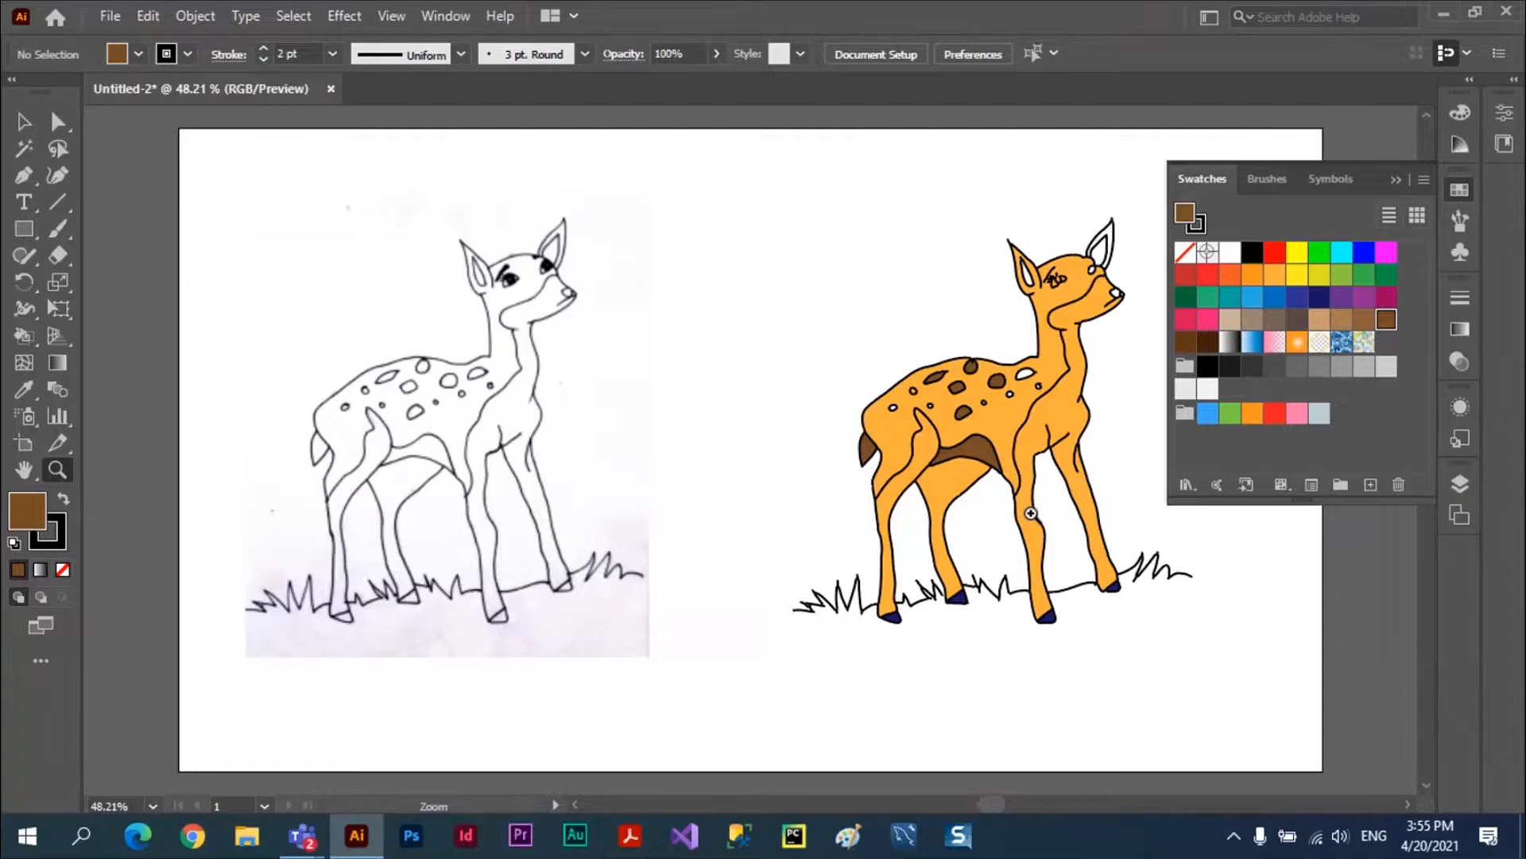
Undo all the Live Paint fills on the traced deer and collapse the swatches
{"action": "key", "text": "v"}
{"action": "left_click", "coordinate": [852, 433]}
{"action": "key", "text": "ctrl+z"}
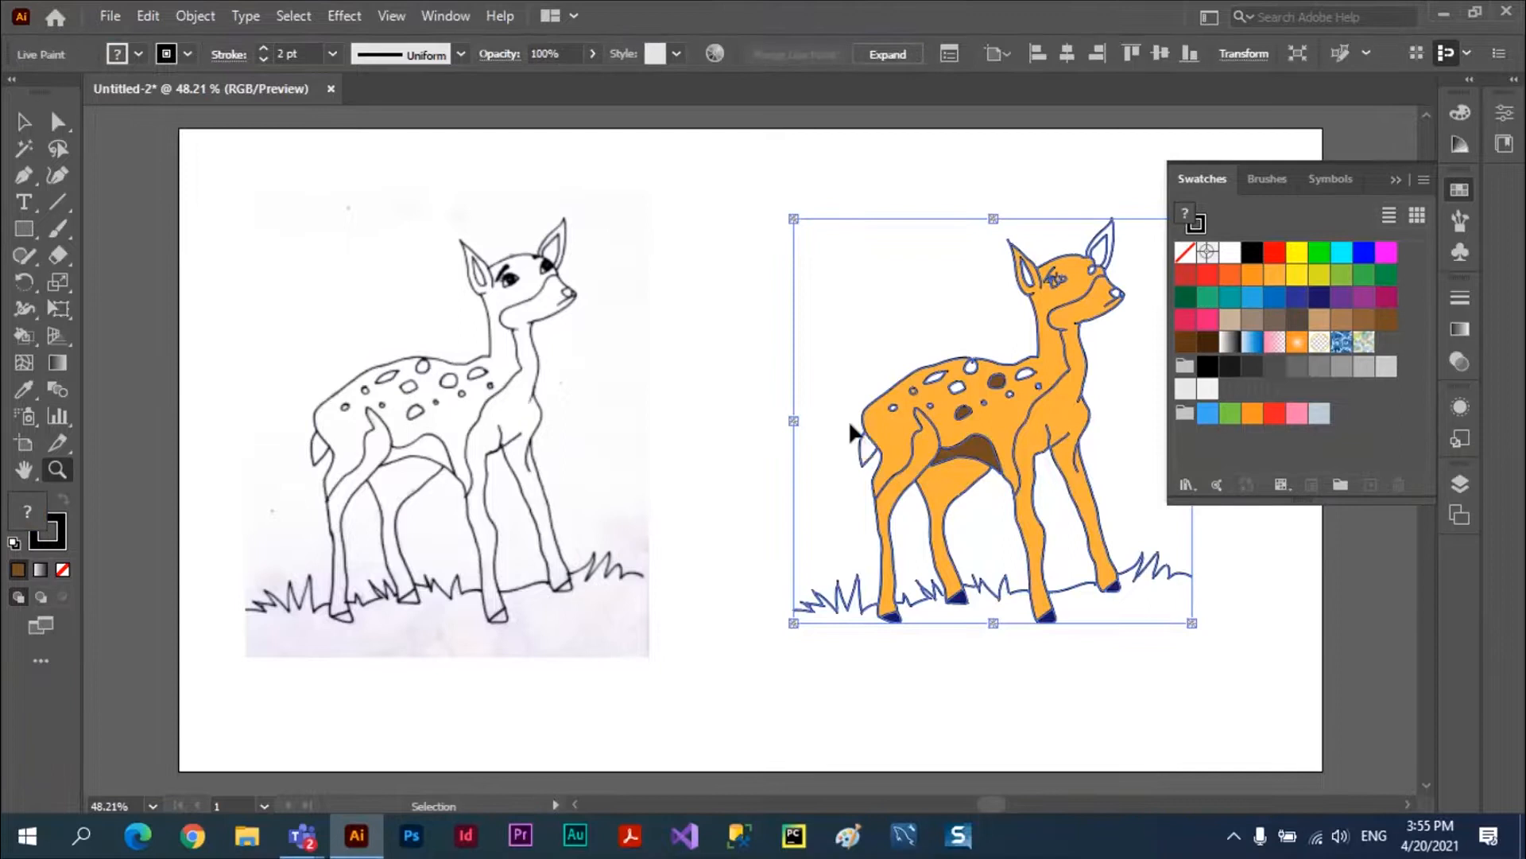
{"action": "key", "text": "ctrl+z"}
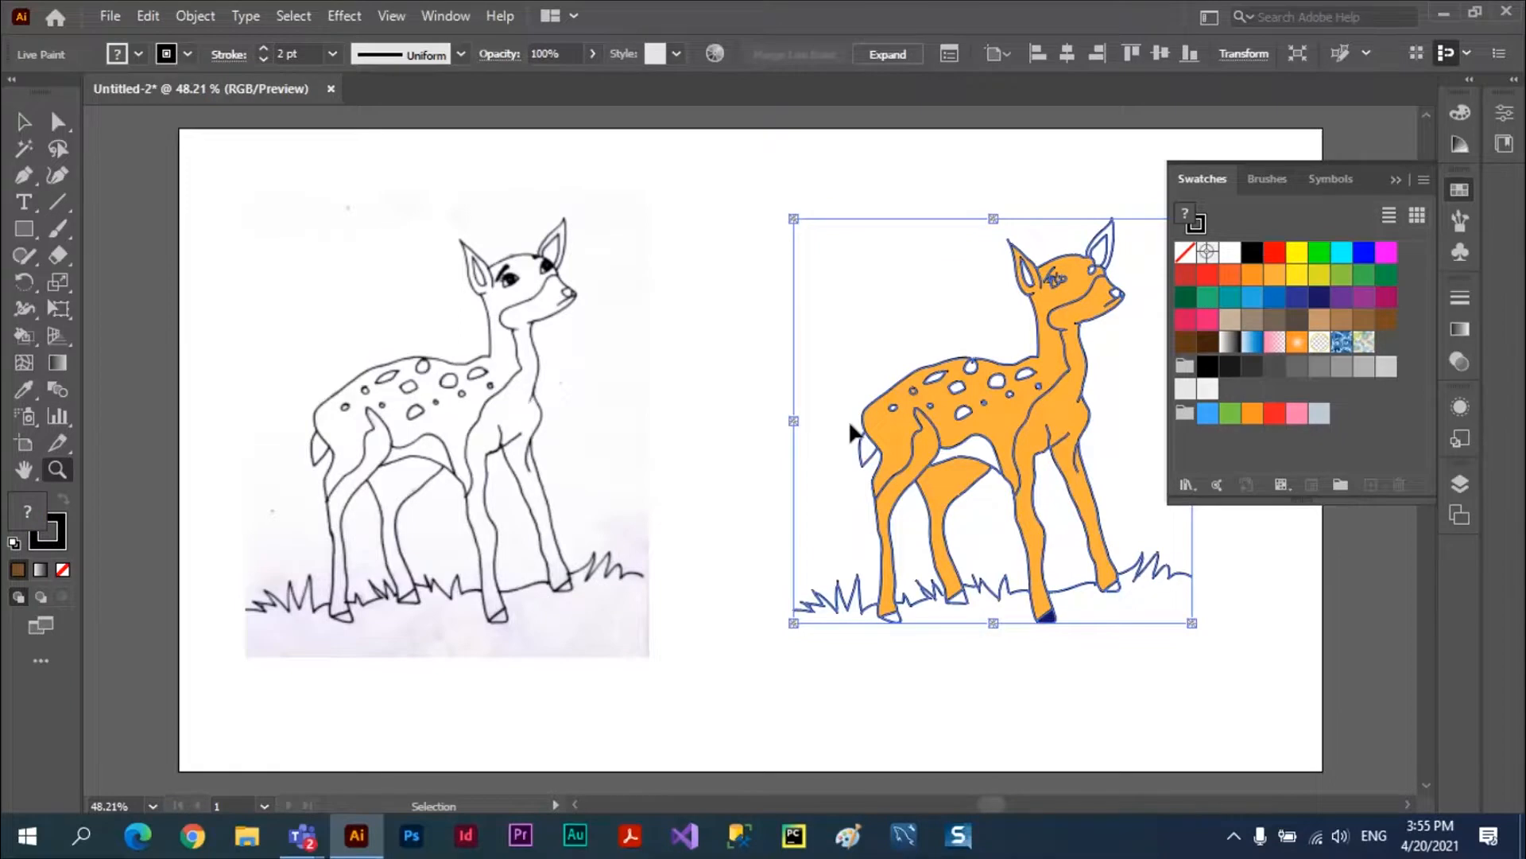
{"action": "key", "text": "ctrl+z"}
{"action": "key", "text": "ctrl+z"}
{"action": "key", "text": "ctrl+z"}
{"action": "key", "text": "ctrl+z"}
{"action": "key", "text": "ctrl+z"}
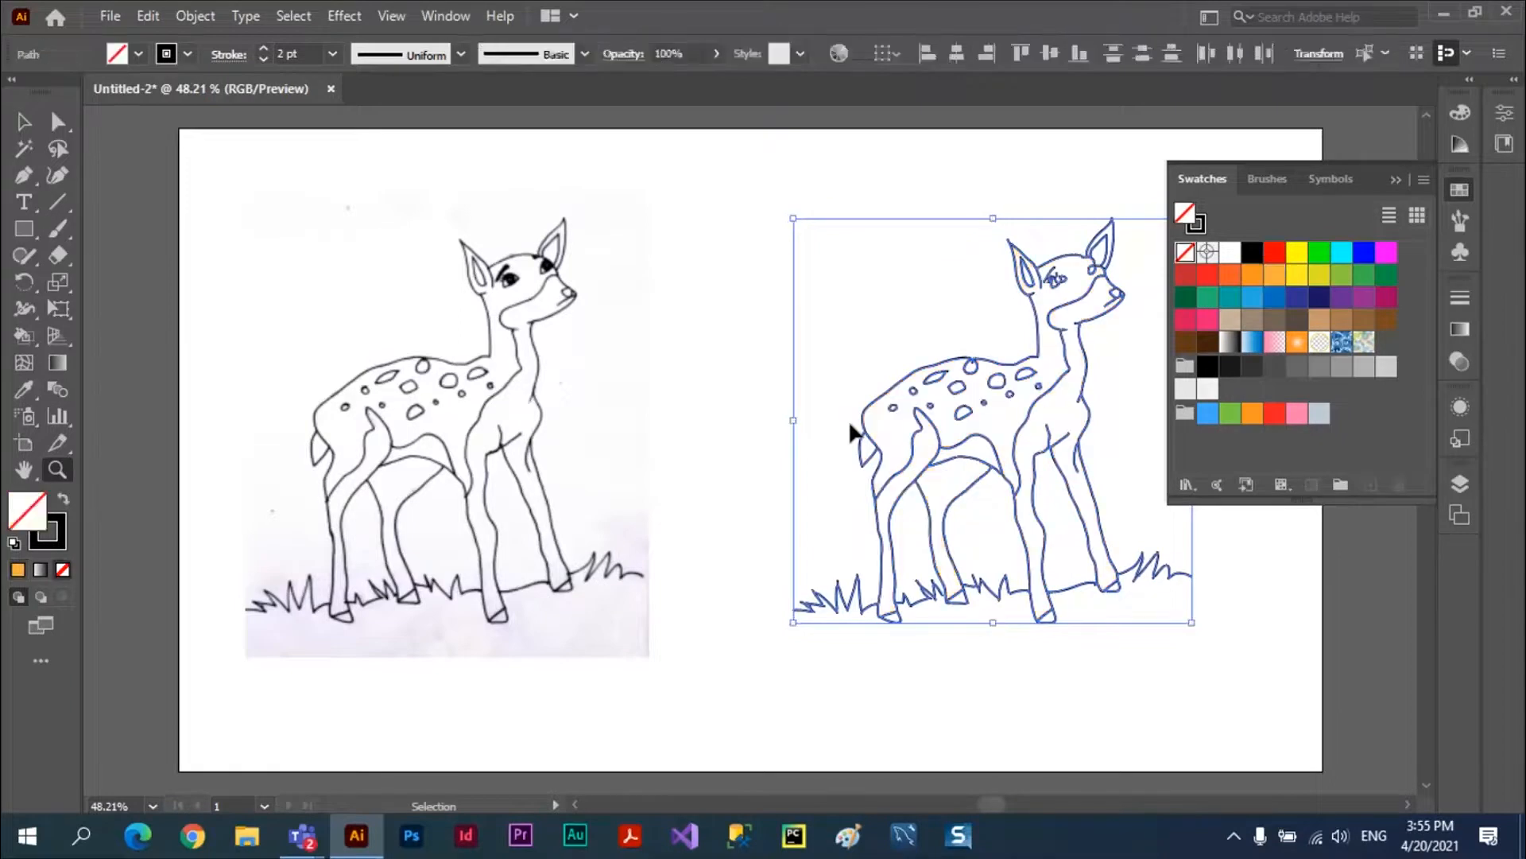
{"action": "key", "text": "ctrl+z"}
{"action": "left_click", "coordinate": [1402, 180]}
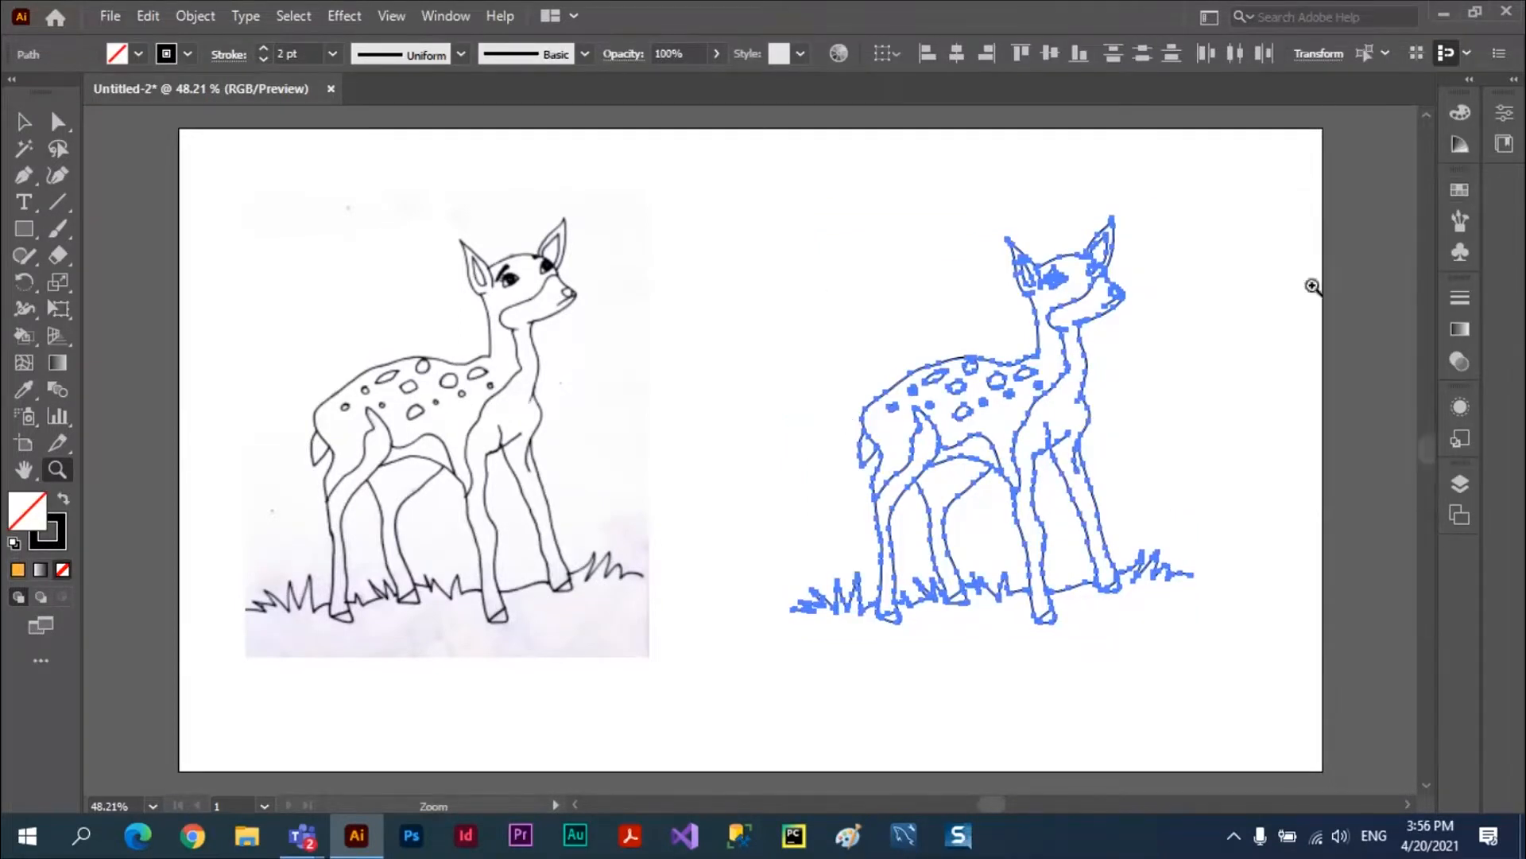
Examine the anchor points on the deer's back outline and on the line from face to front leg with Direct Selection
{"action": "left_click", "coordinate": [32, 127]}
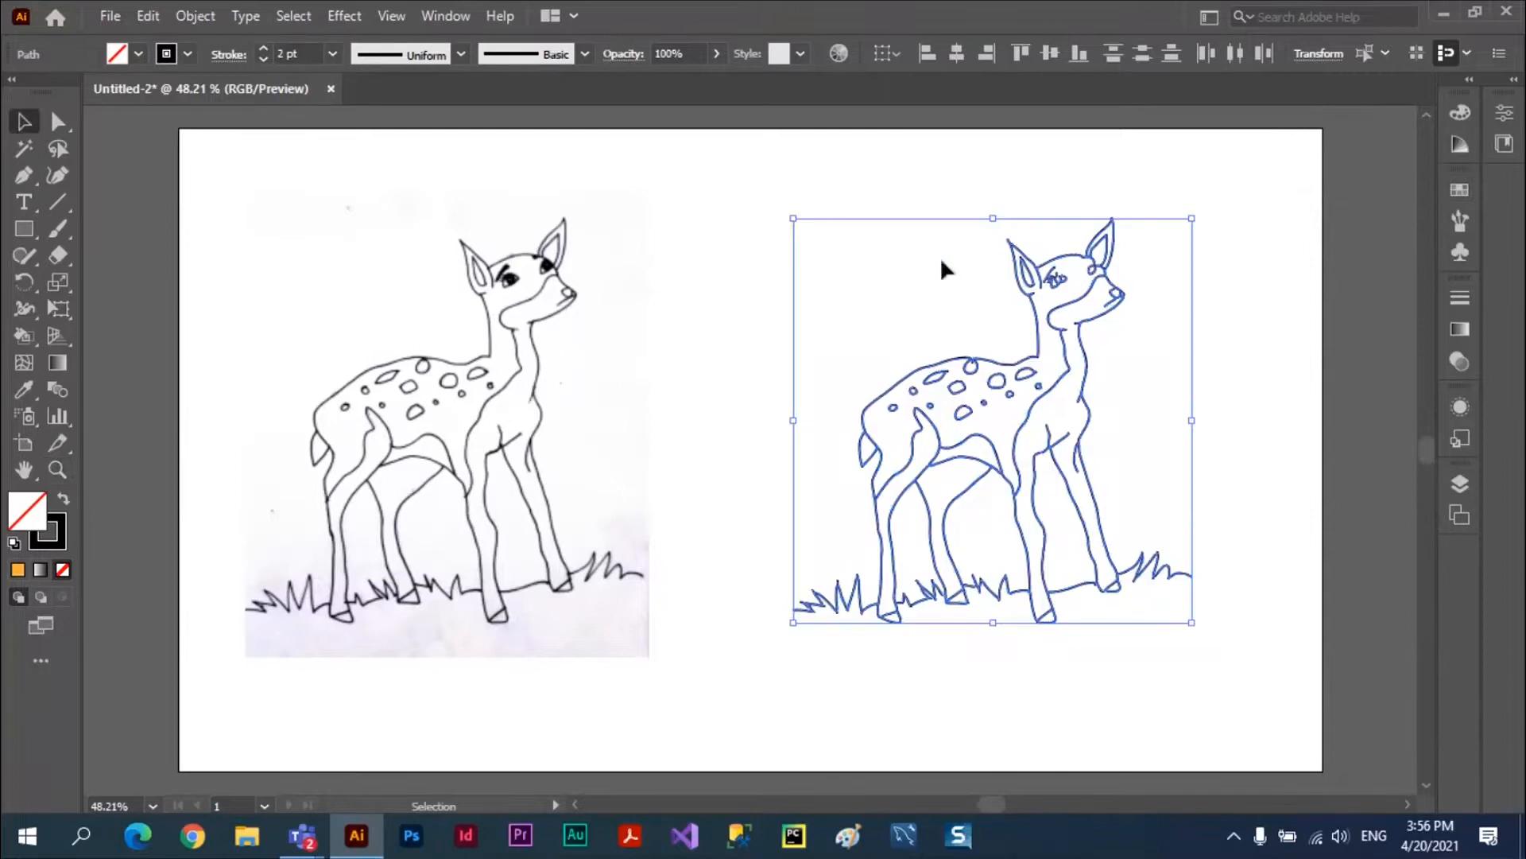
{"action": "left_click", "coordinate": [944, 273]}
{"action": "left_click", "coordinate": [942, 364]}
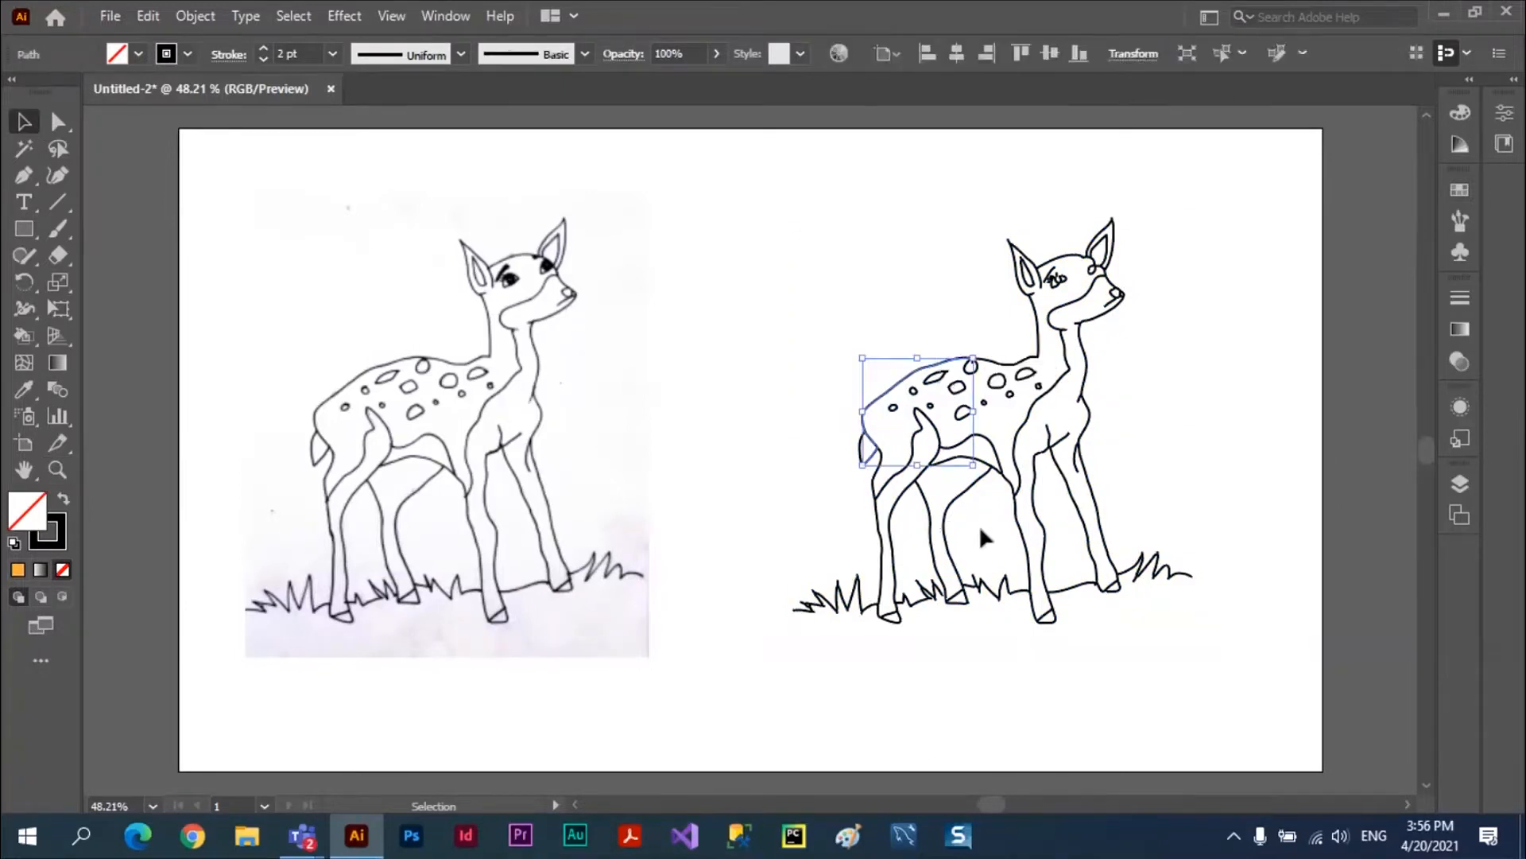
{"action": "left_click", "coordinate": [58, 126]}
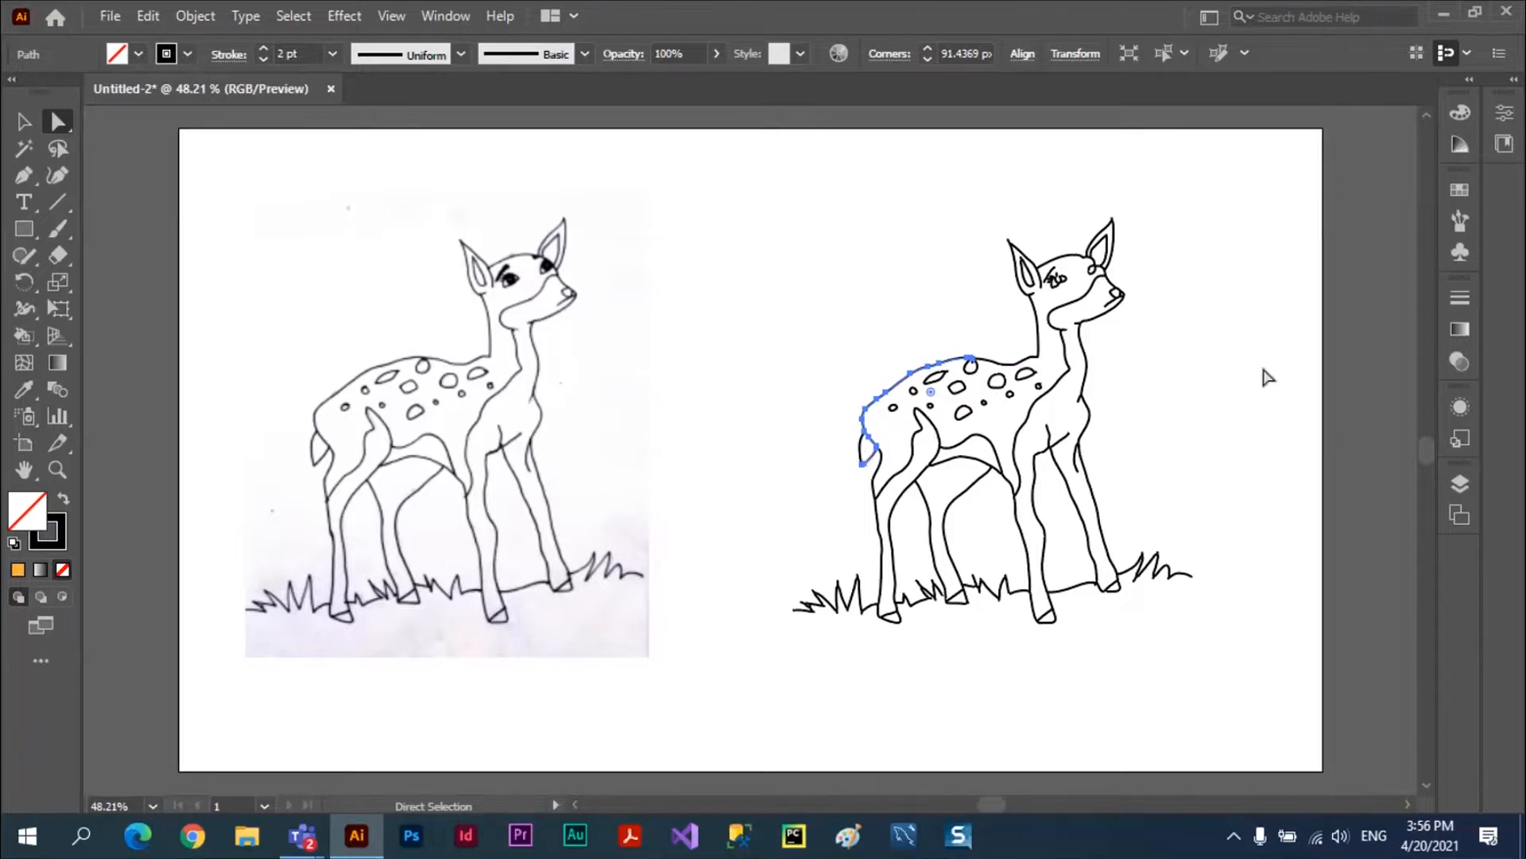
{"action": "key", "text": "ctrl+1"}
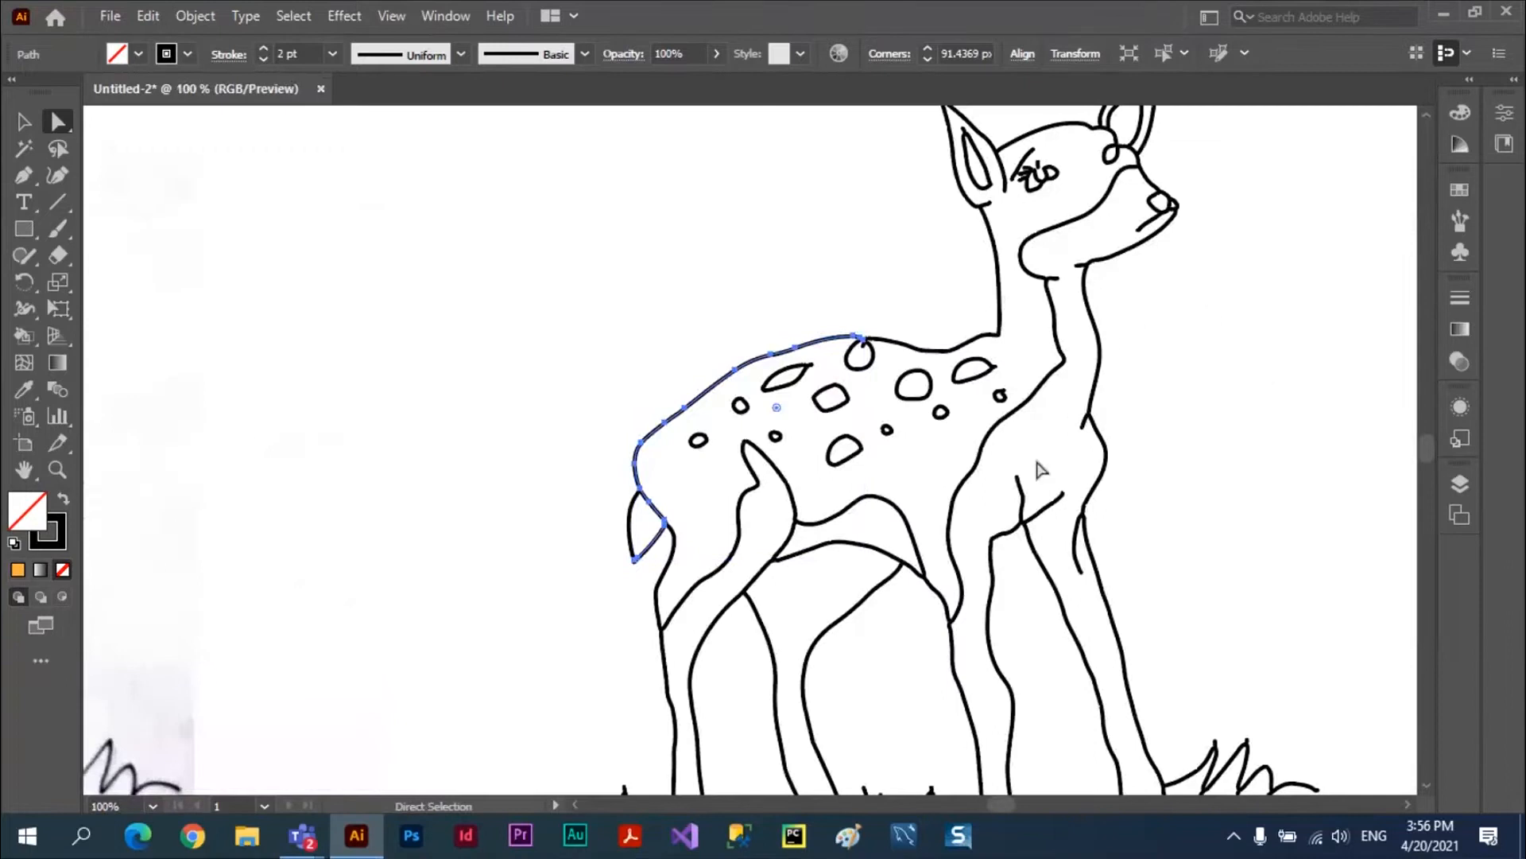
{"action": "left_click", "coordinate": [1007, 420]}
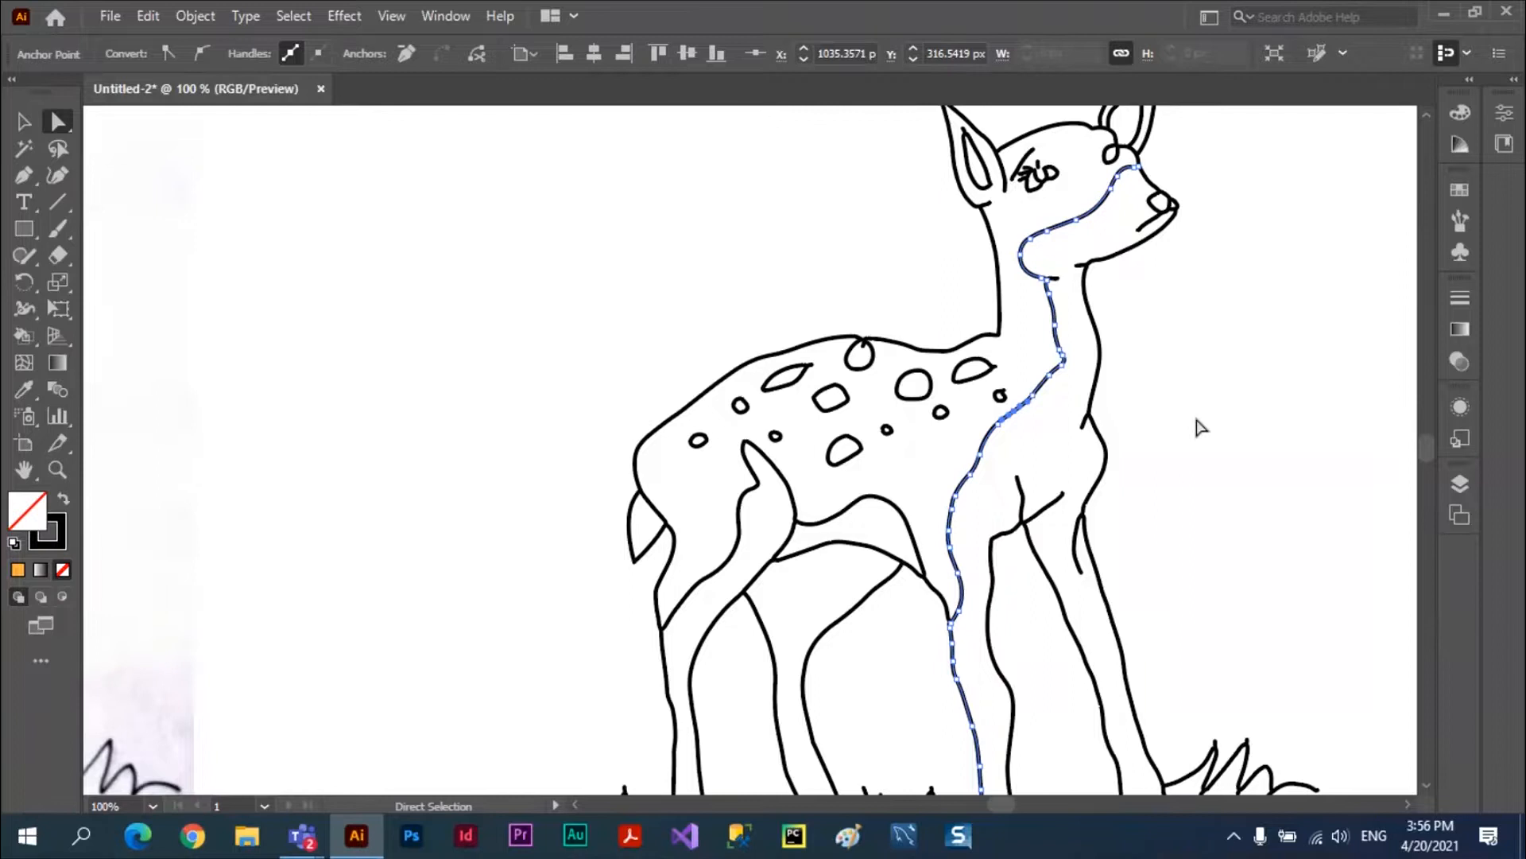
{"action": "key", "text": "ctrl+0"}
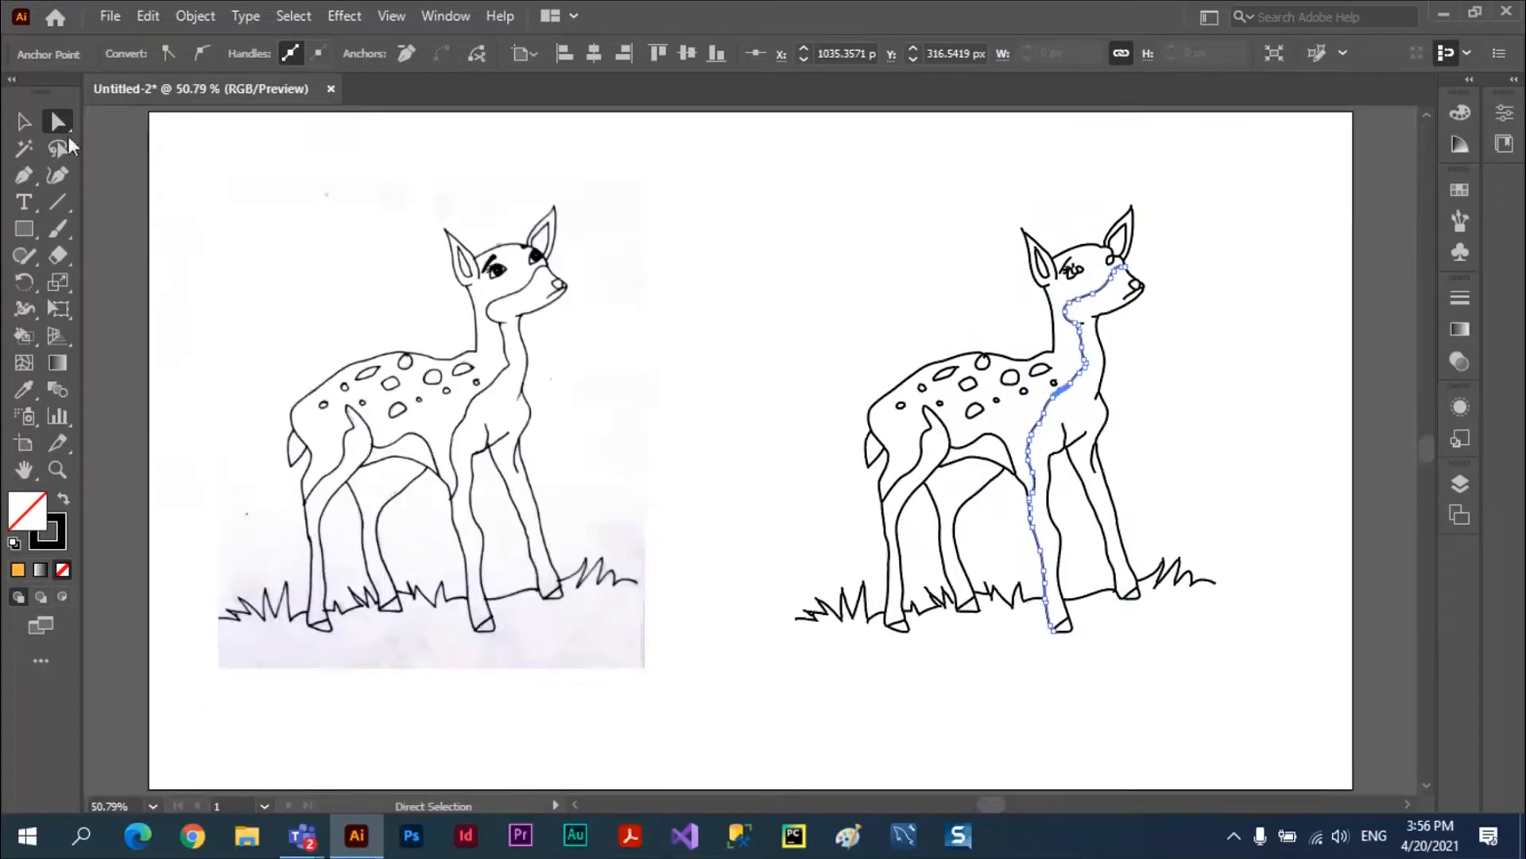
Select all paths of the traced deer in the artboard's right half and delete them
{"action": "left_click", "coordinate": [24, 122]}
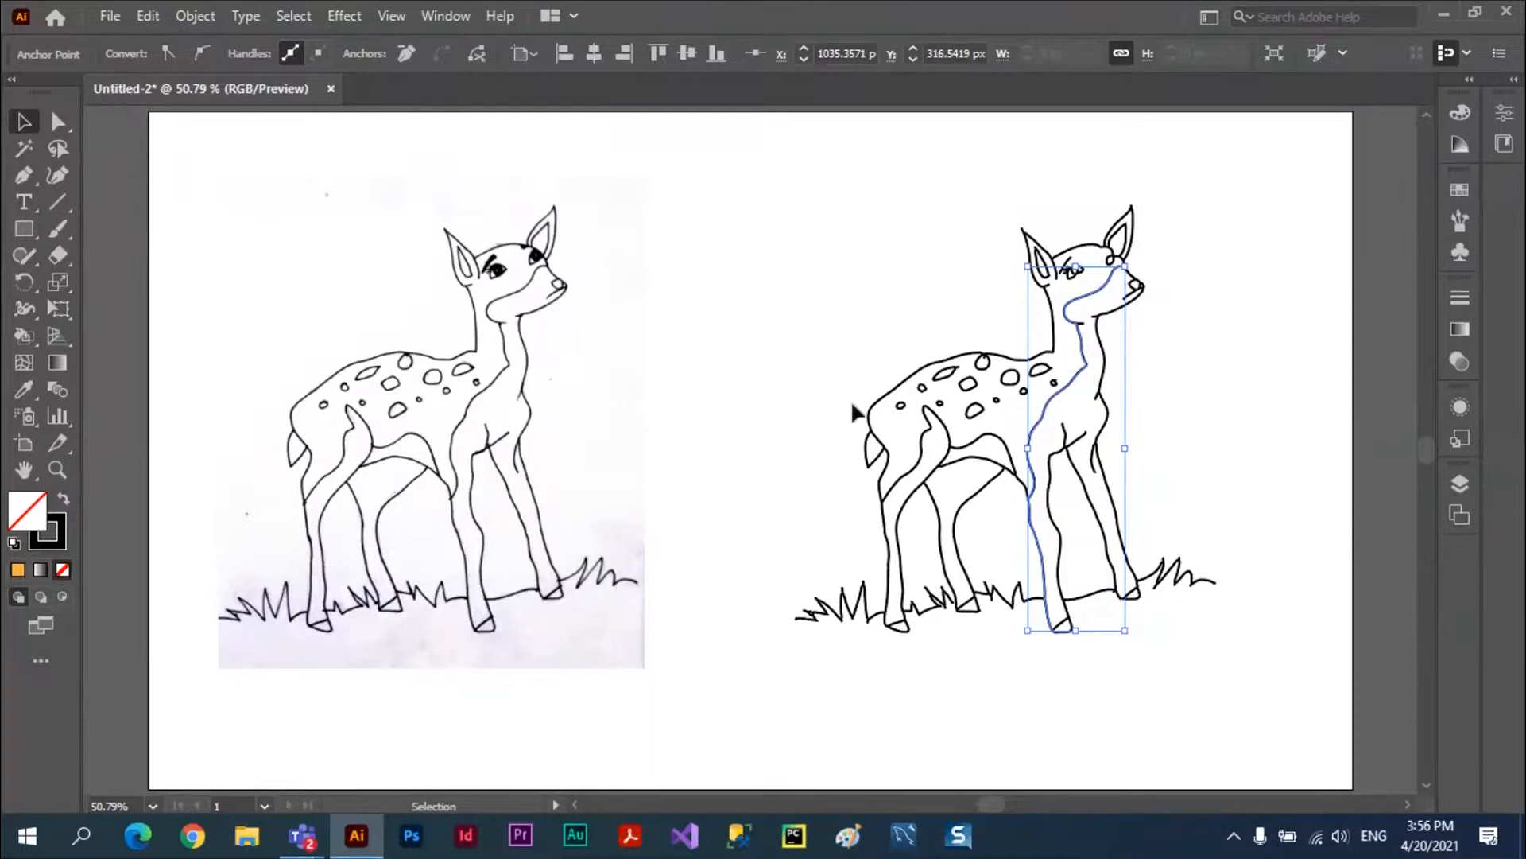
{"action": "left_click_drag", "start_coordinate": [722, 157], "coordinate": [1265, 715]}
{"action": "key", "text": "Delete"}
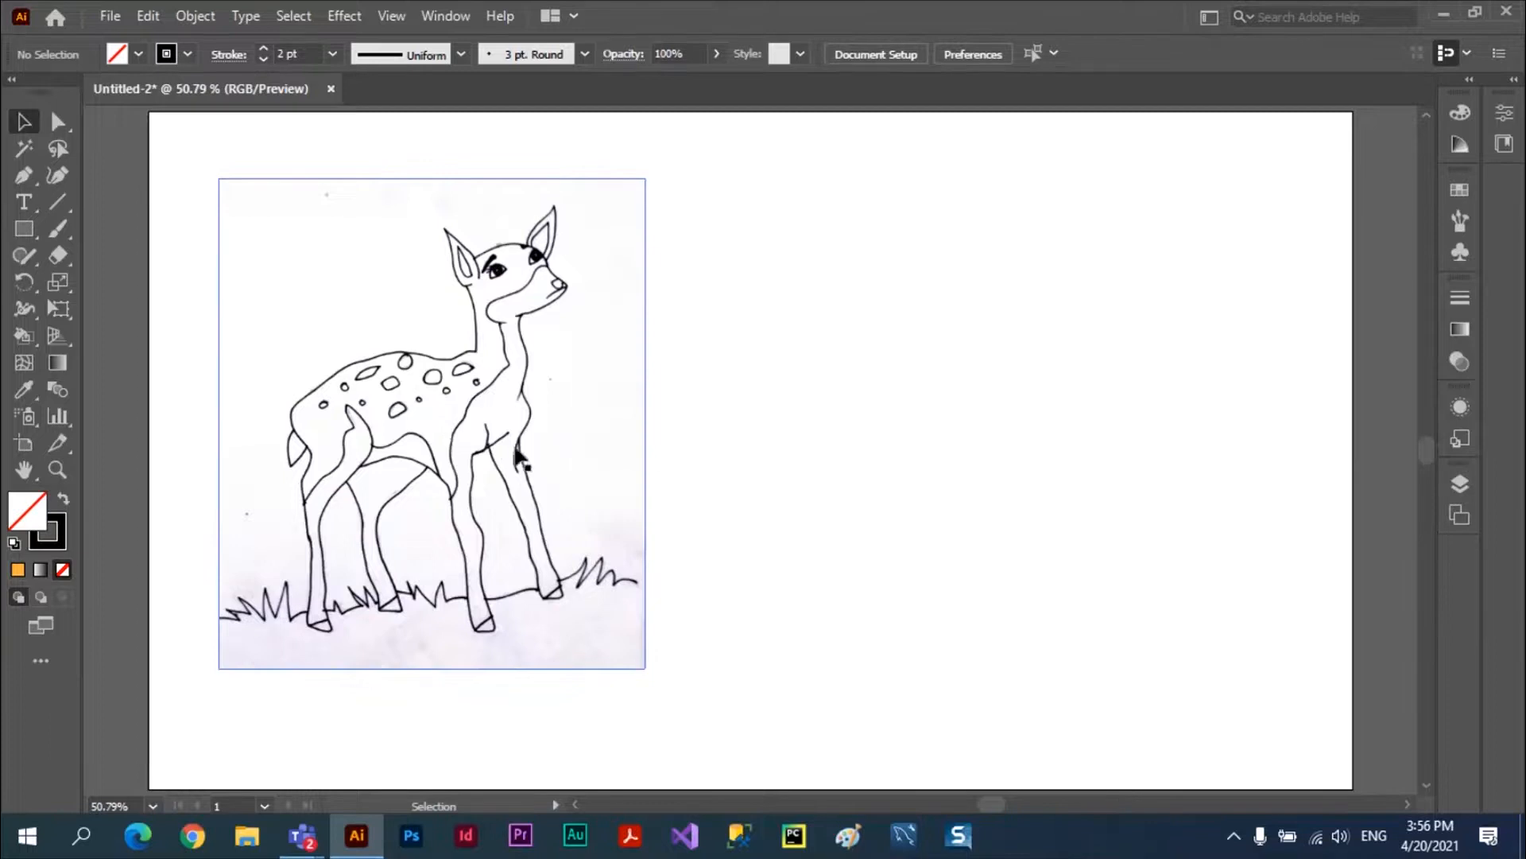
Duplicate the left deer image into the right half of the artboard and apply Image Trace with the Default preset
{"action": "left_click_drag", "start_coordinate": [479, 440], "coordinate": [1089, 422]}
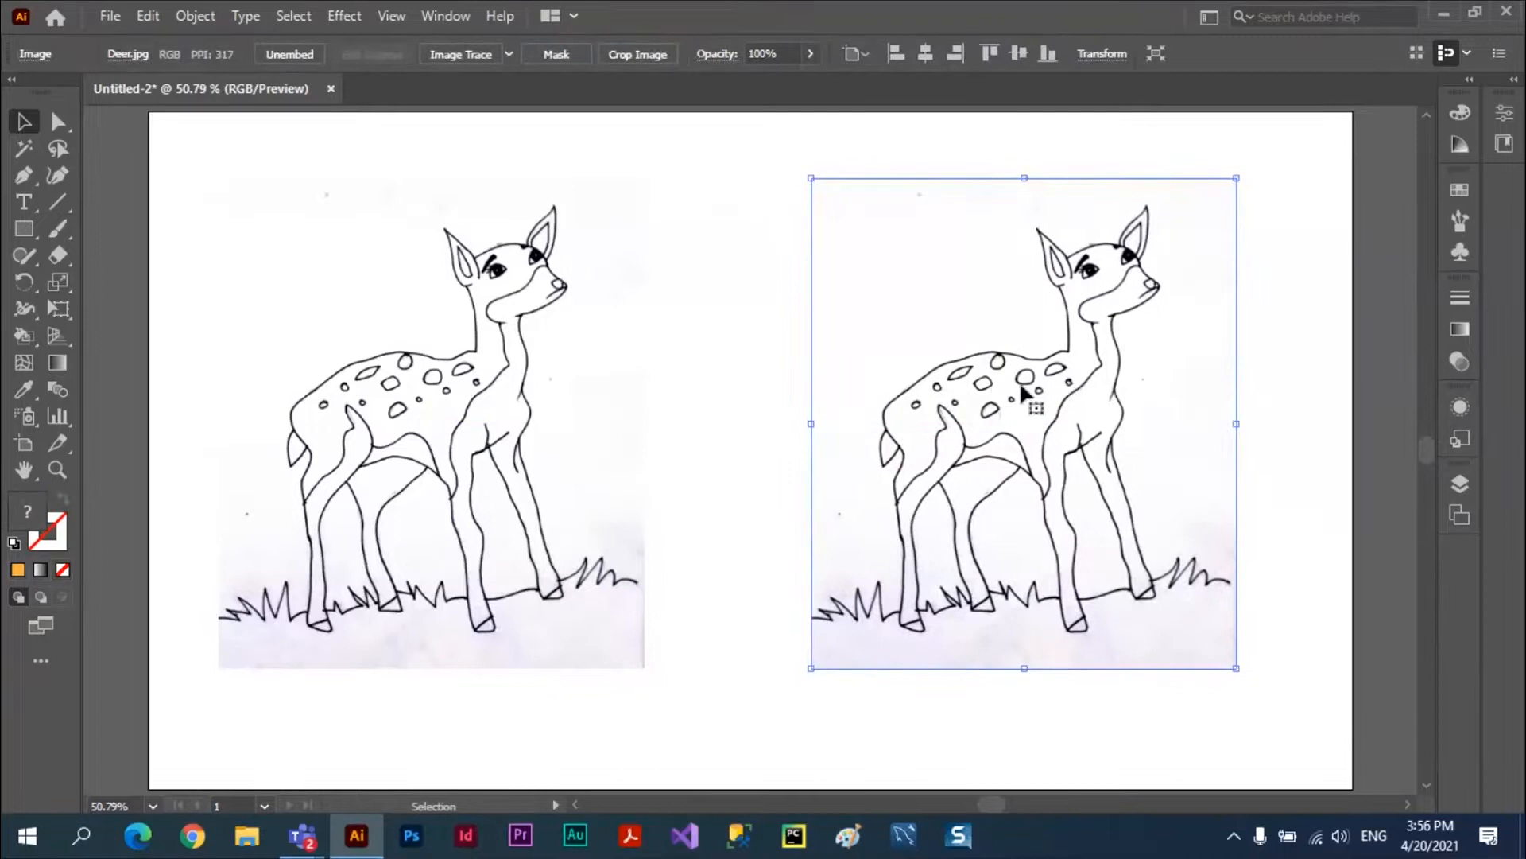
{"action": "left_click", "coordinate": [467, 58]}
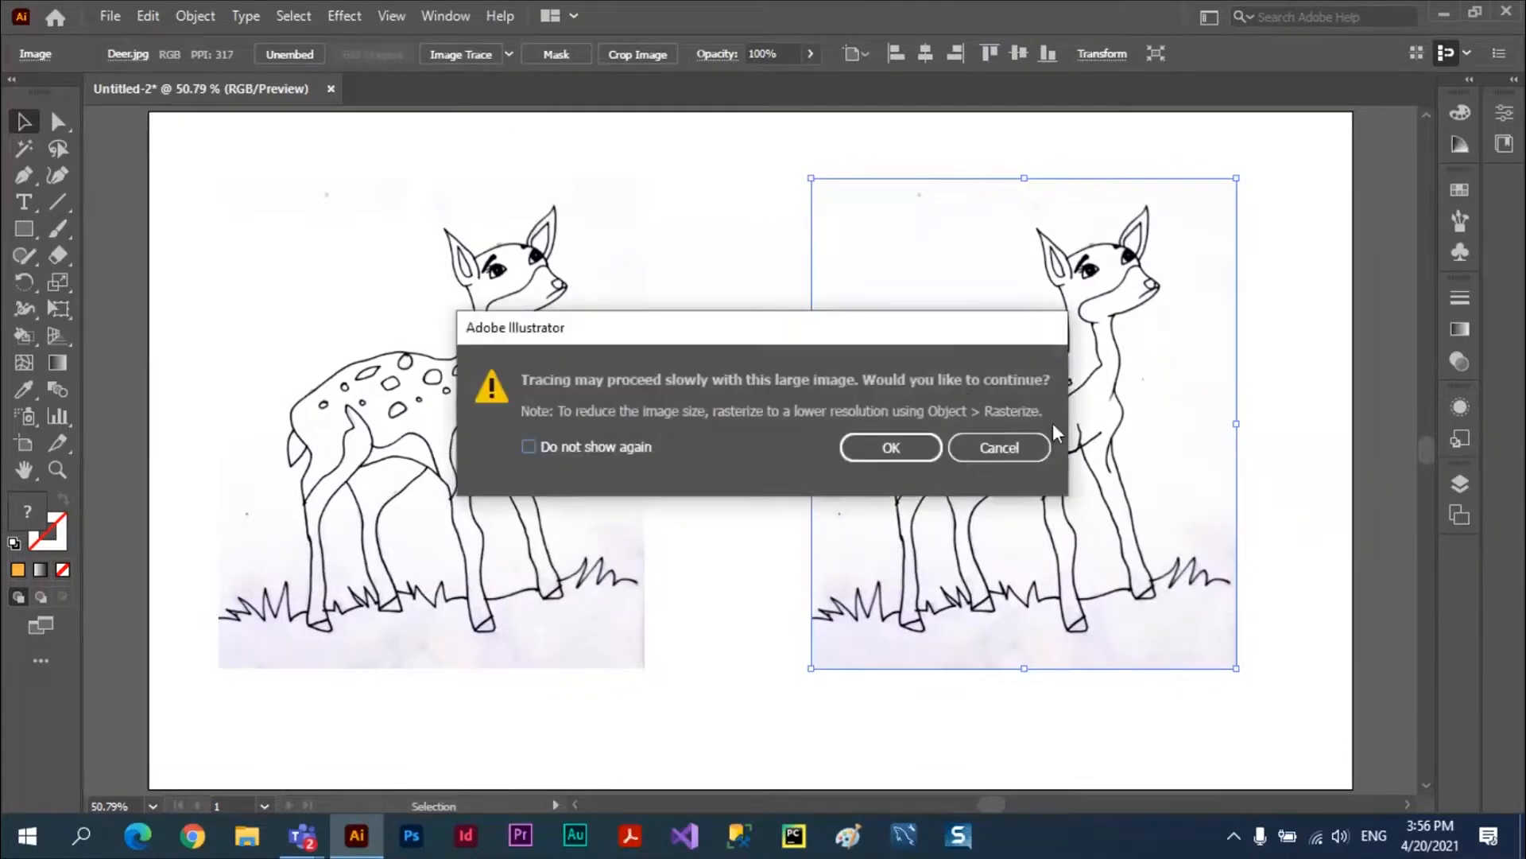
{"action": "left_click", "coordinate": [891, 449]}
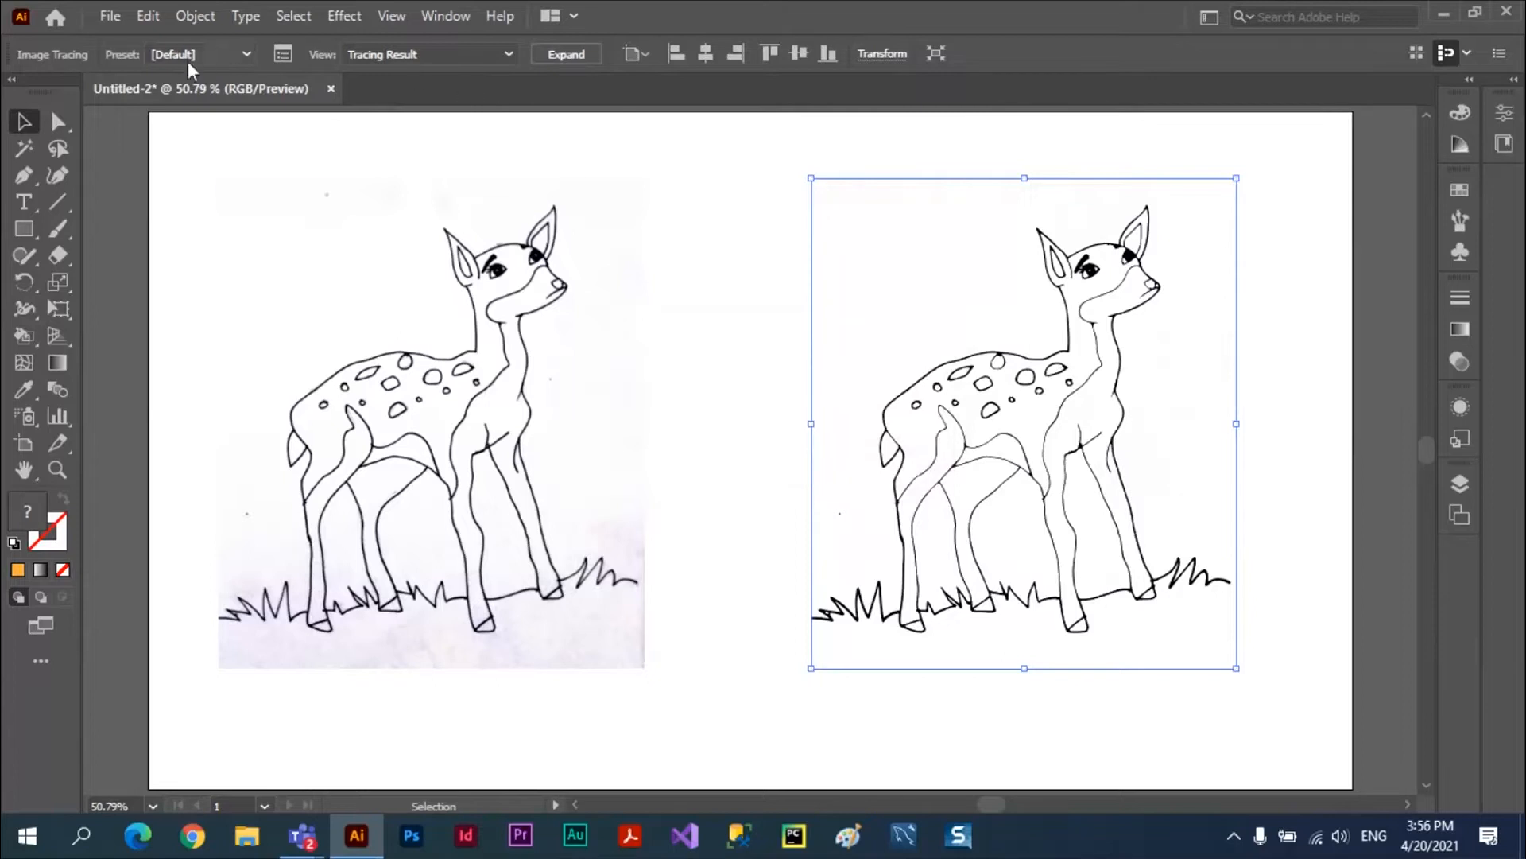
Open the Image Trace panel for the right deer, expand its advanced options, and place the panel over the left deer image
{"action": "left_click", "coordinate": [243, 55]}
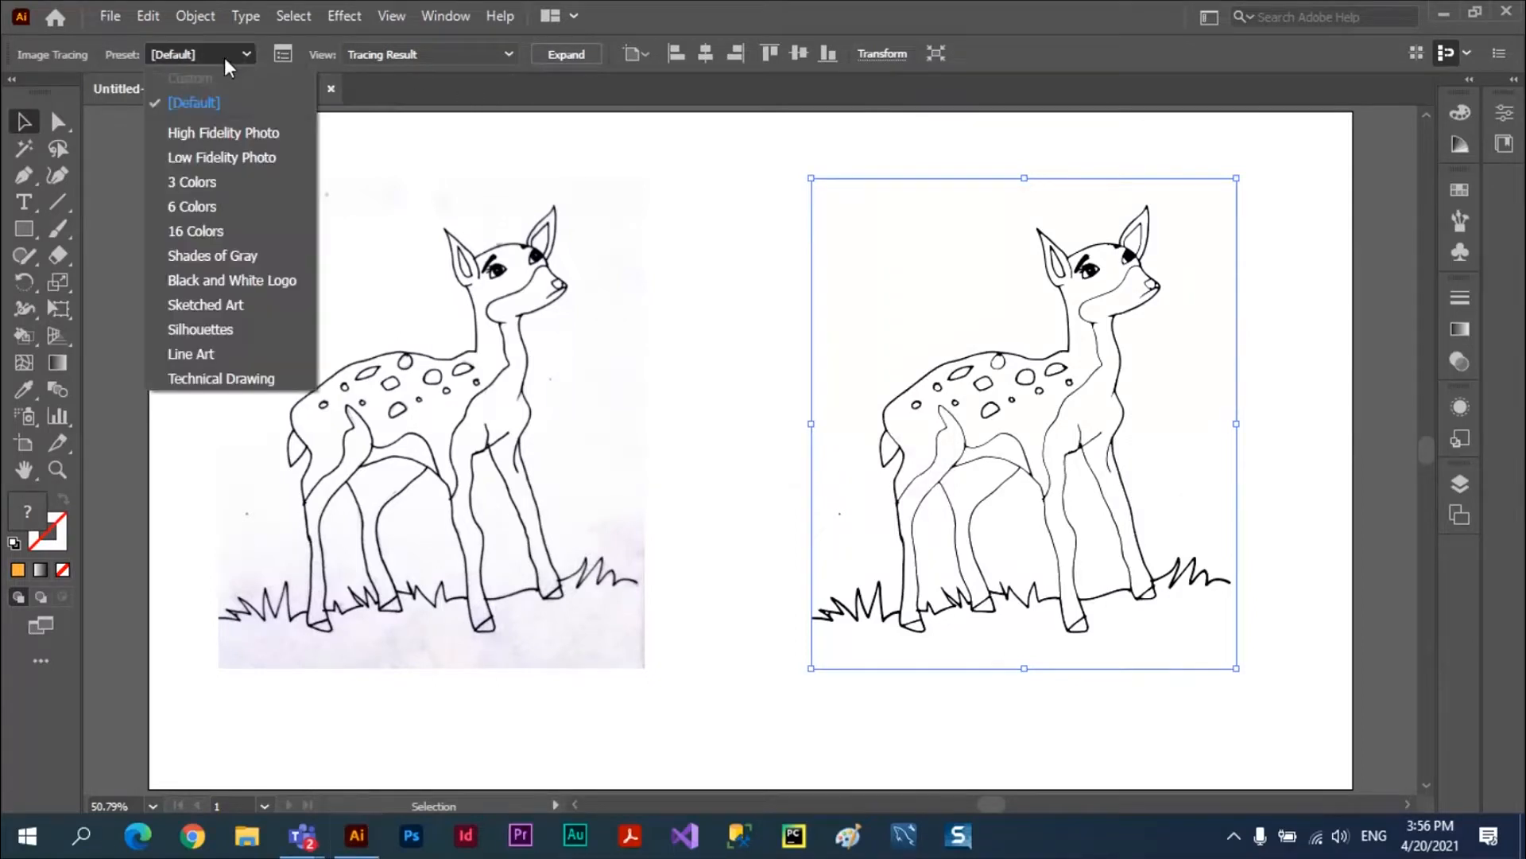
{"action": "left_click", "coordinate": [285, 54]}
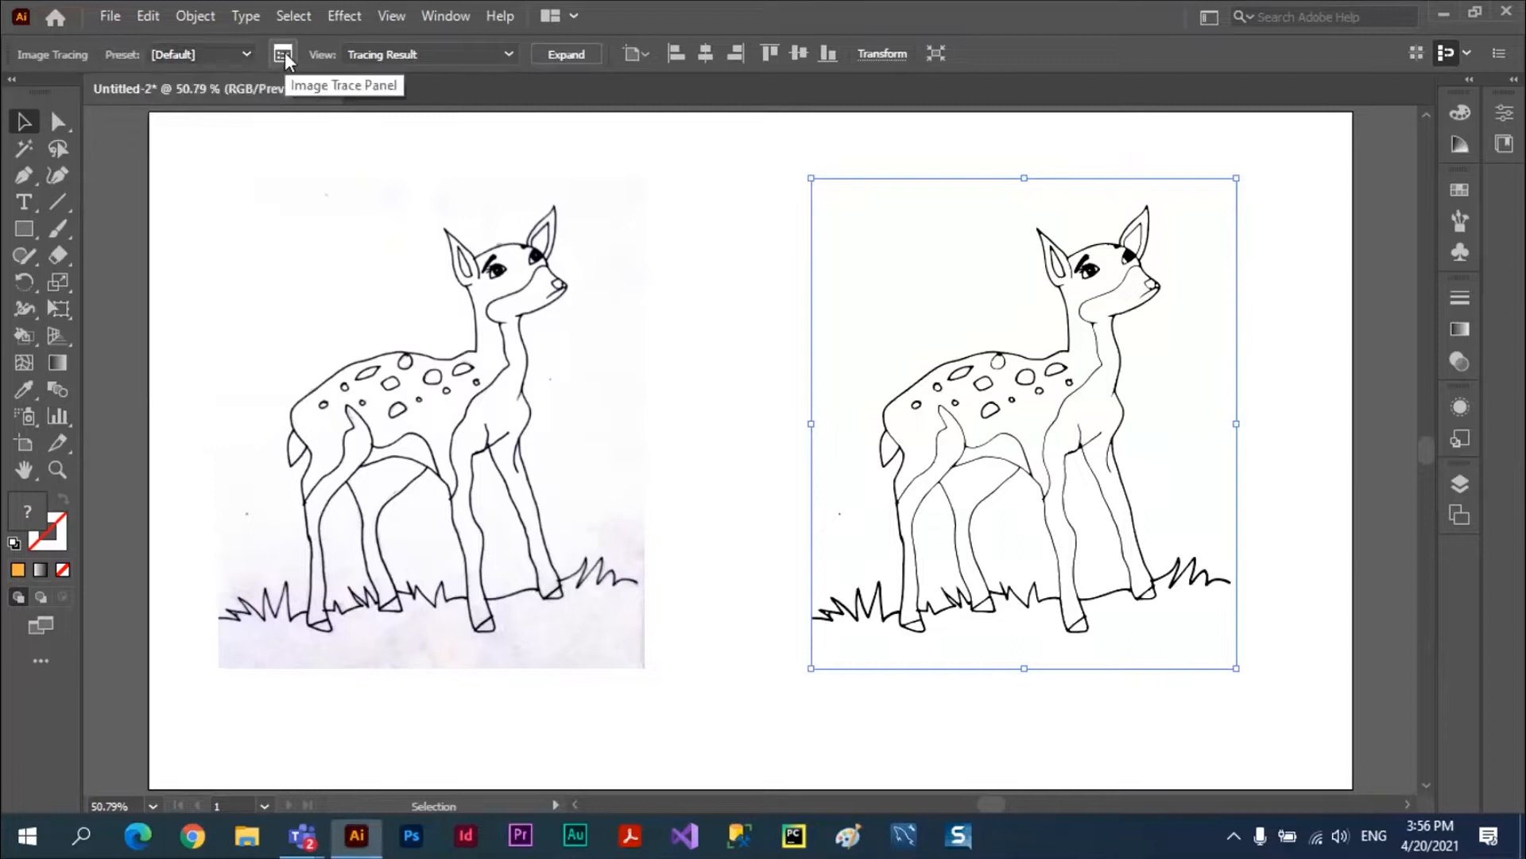
{"action": "left_click", "coordinate": [283, 55]}
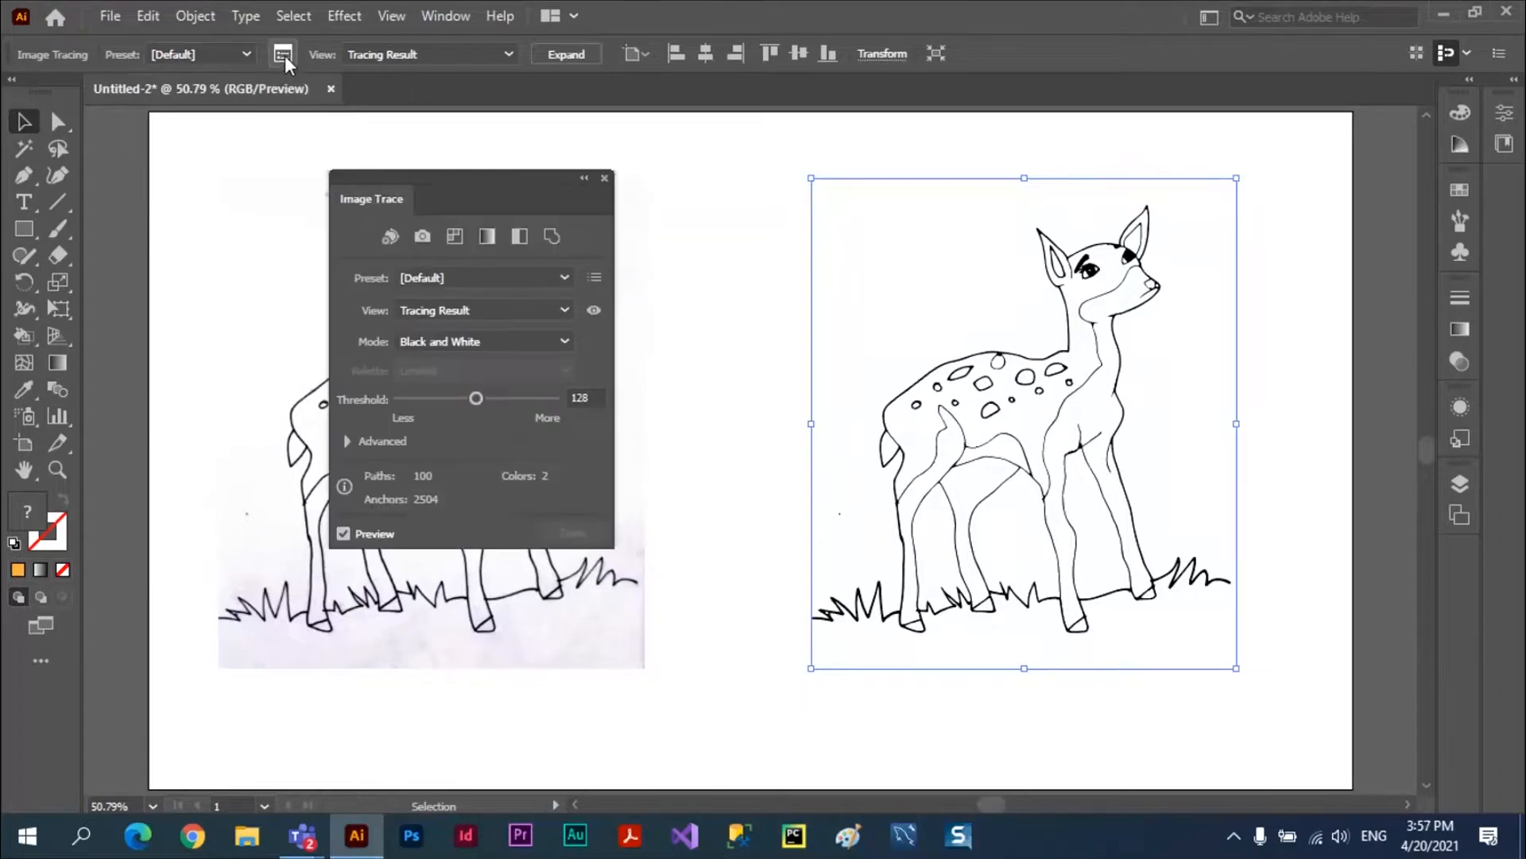
{"action": "left_click_drag", "start_coordinate": [502, 182], "coordinate": [472, 118]}
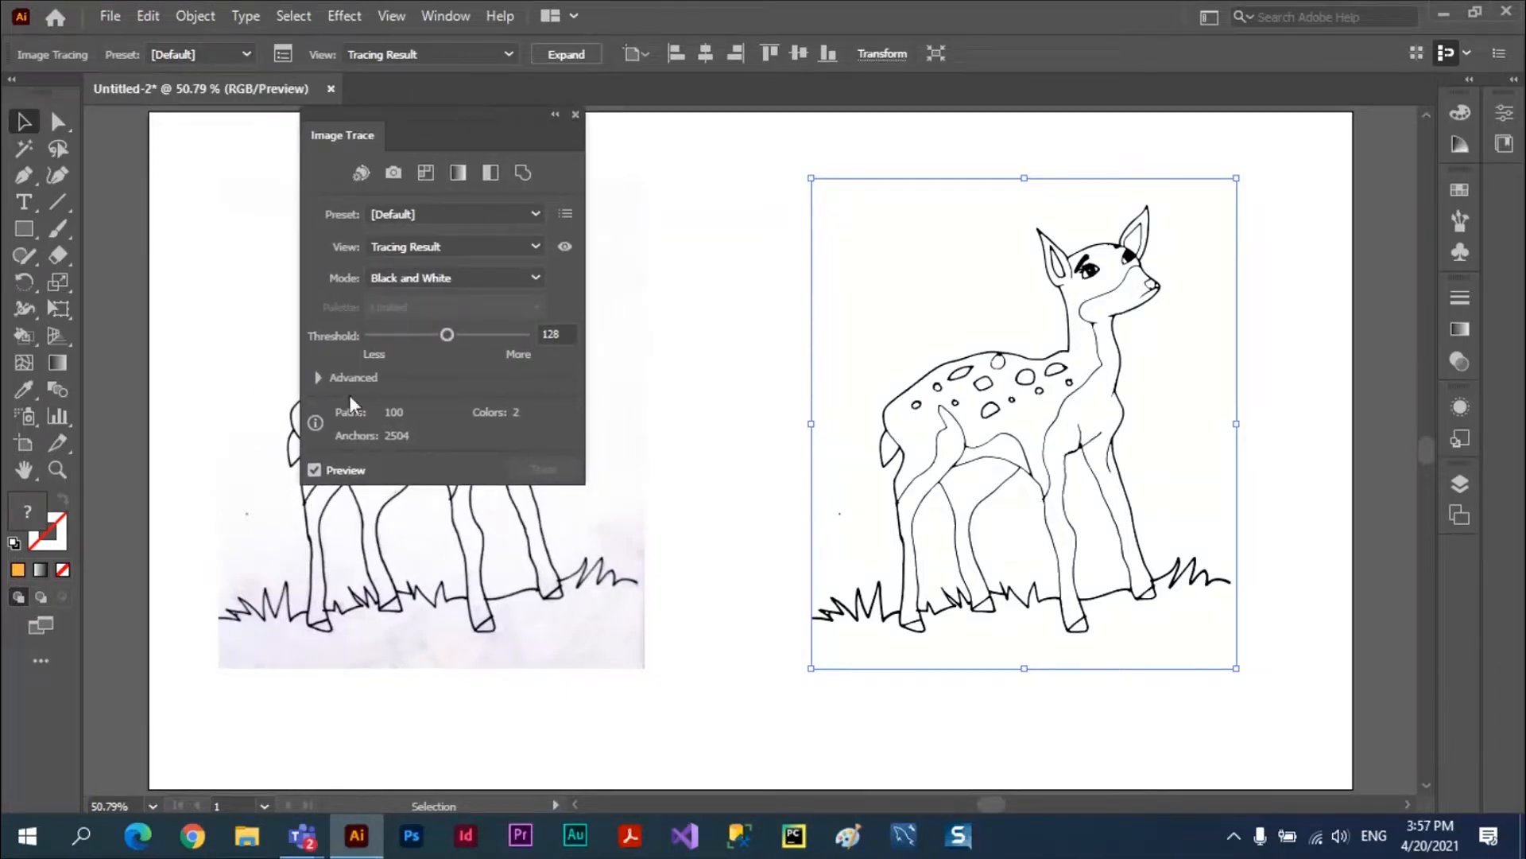
{"action": "left_click", "coordinate": [319, 378]}
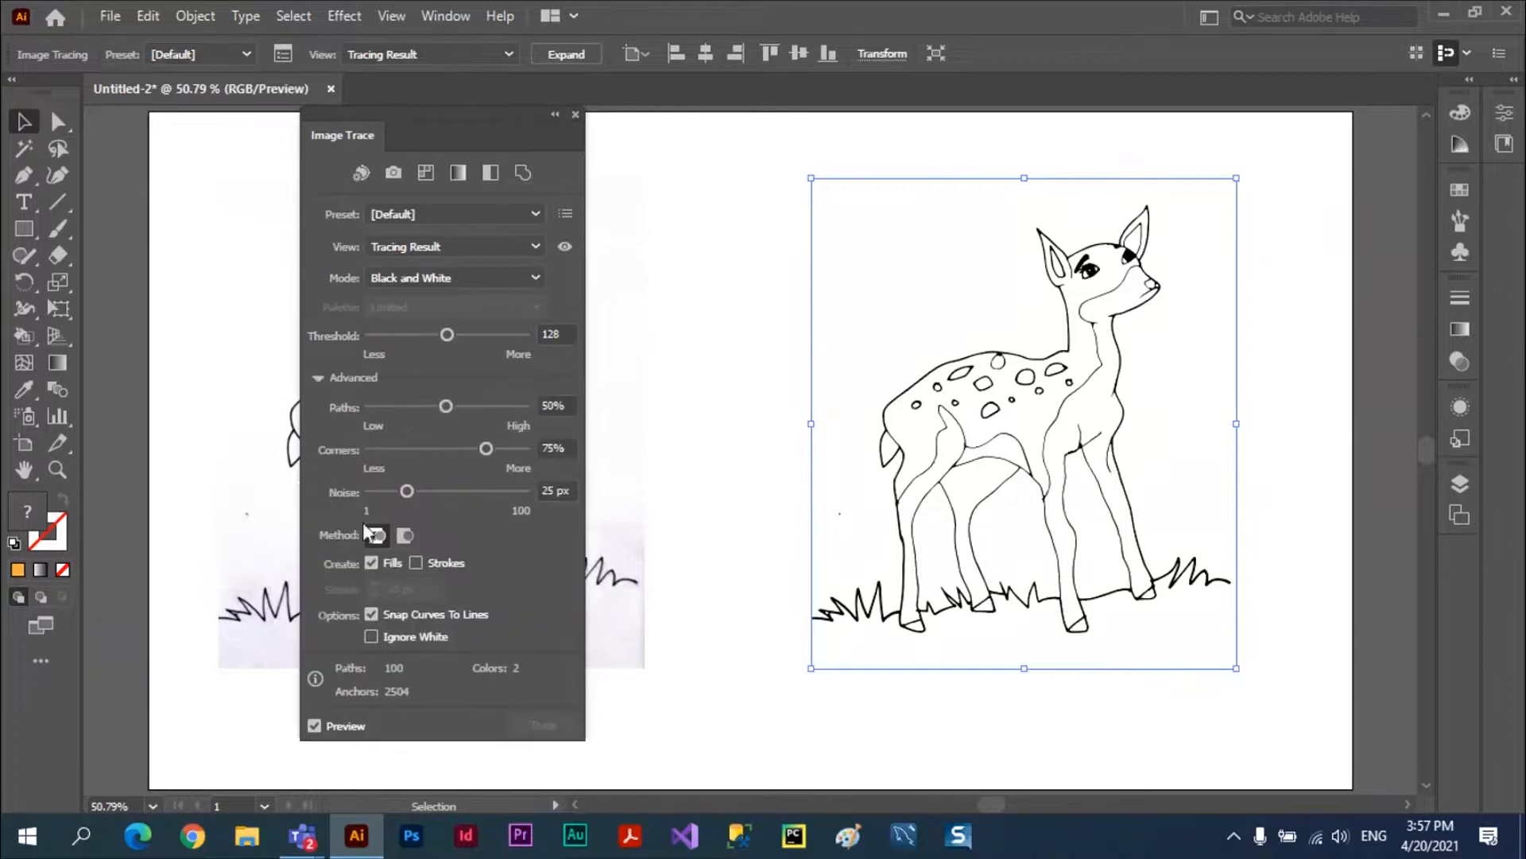
{"action": "mouse_move", "coordinate": [445, 118]}
{"action": "left_mouse_down"}
{"action": "mouse_move", "coordinate": [487, 134]}
{"action": "mouse_move", "coordinate": [740, 132]}
{"action": "mouse_move", "coordinate": [495, 124]}
{"action": "left_mouse_up"}
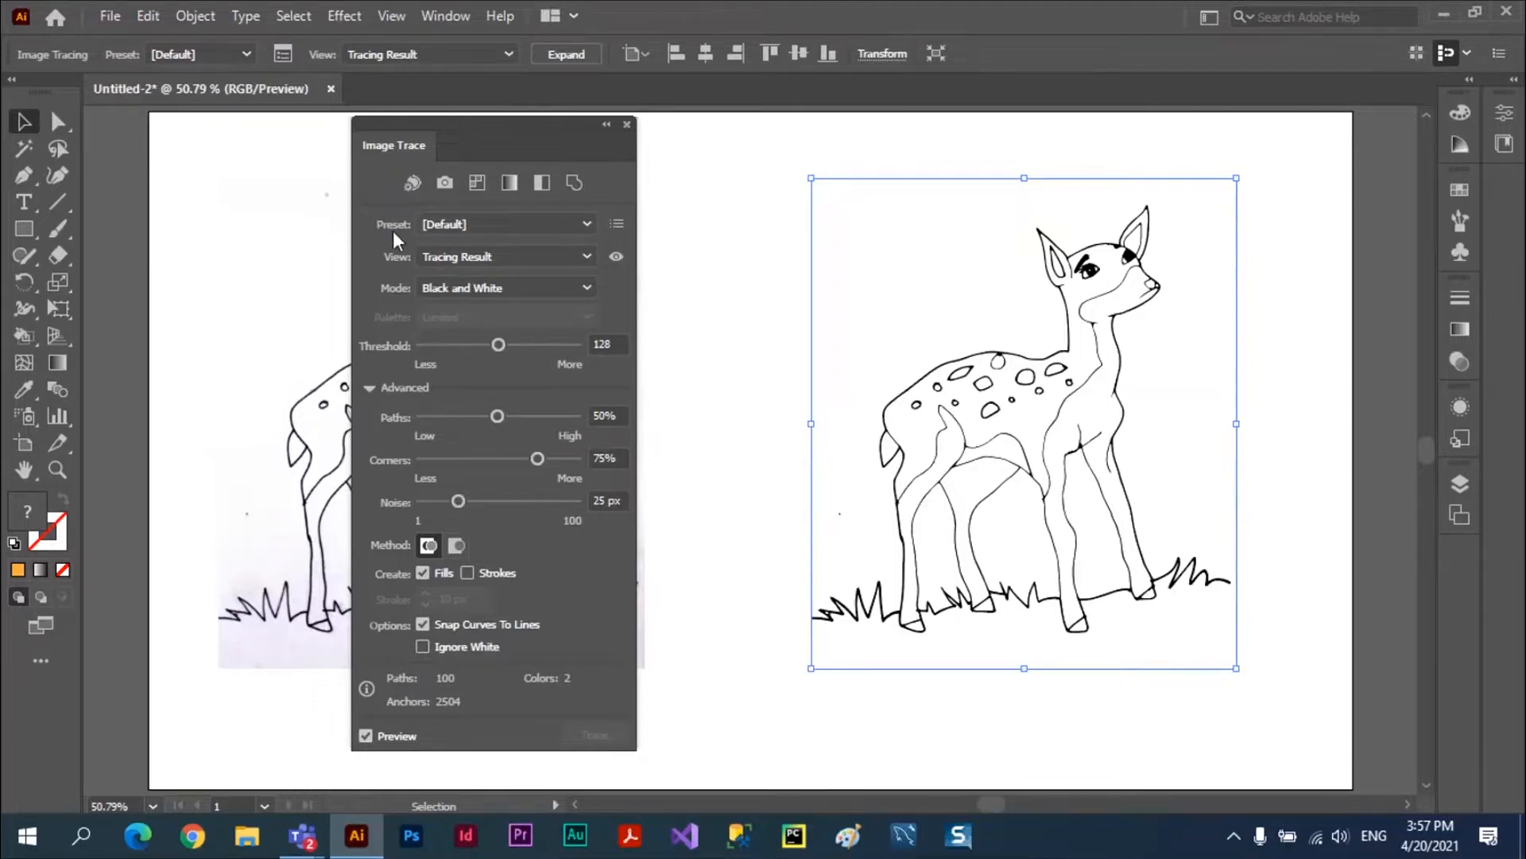
Apply the Line Art tracing preset to the right deer
{"action": "left_click", "coordinate": [587, 223]}
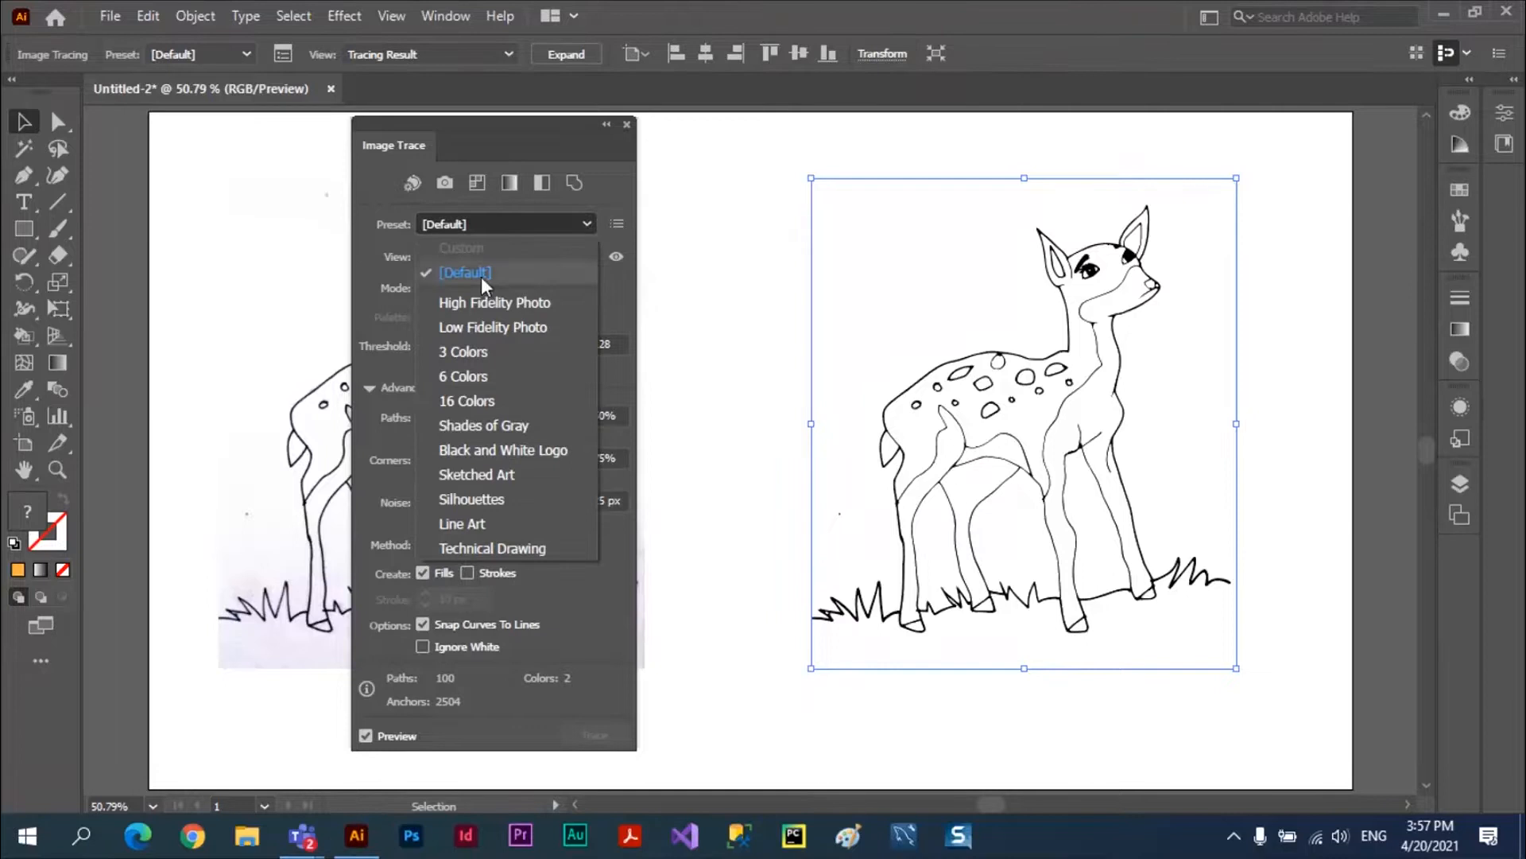
{"action": "left_click", "coordinate": [470, 523]}
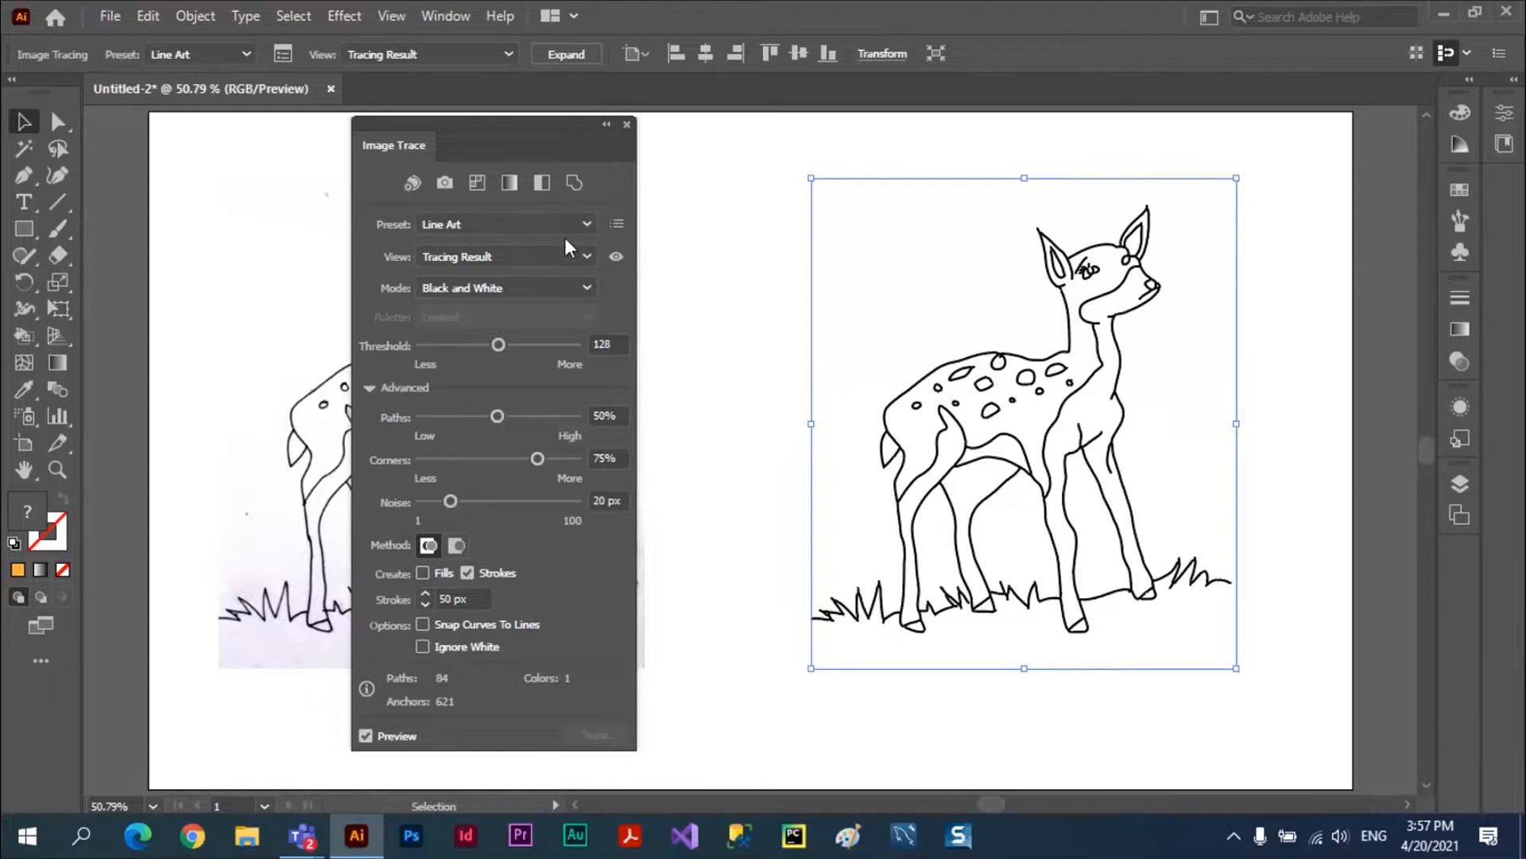
{"action": "left_click", "coordinate": [586, 225]}
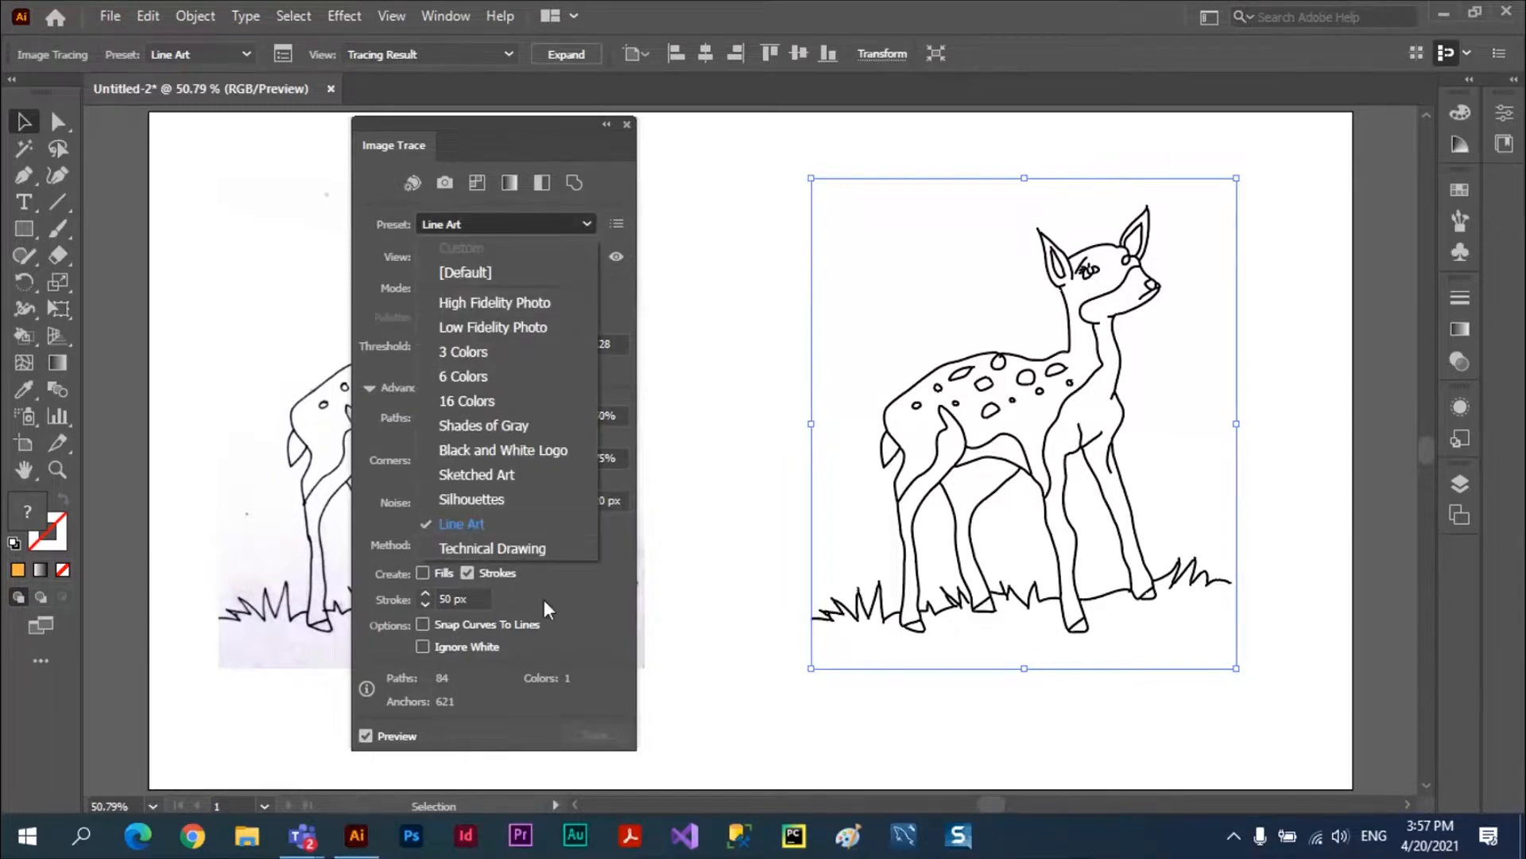
{"action": "left_click", "coordinate": [596, 608]}
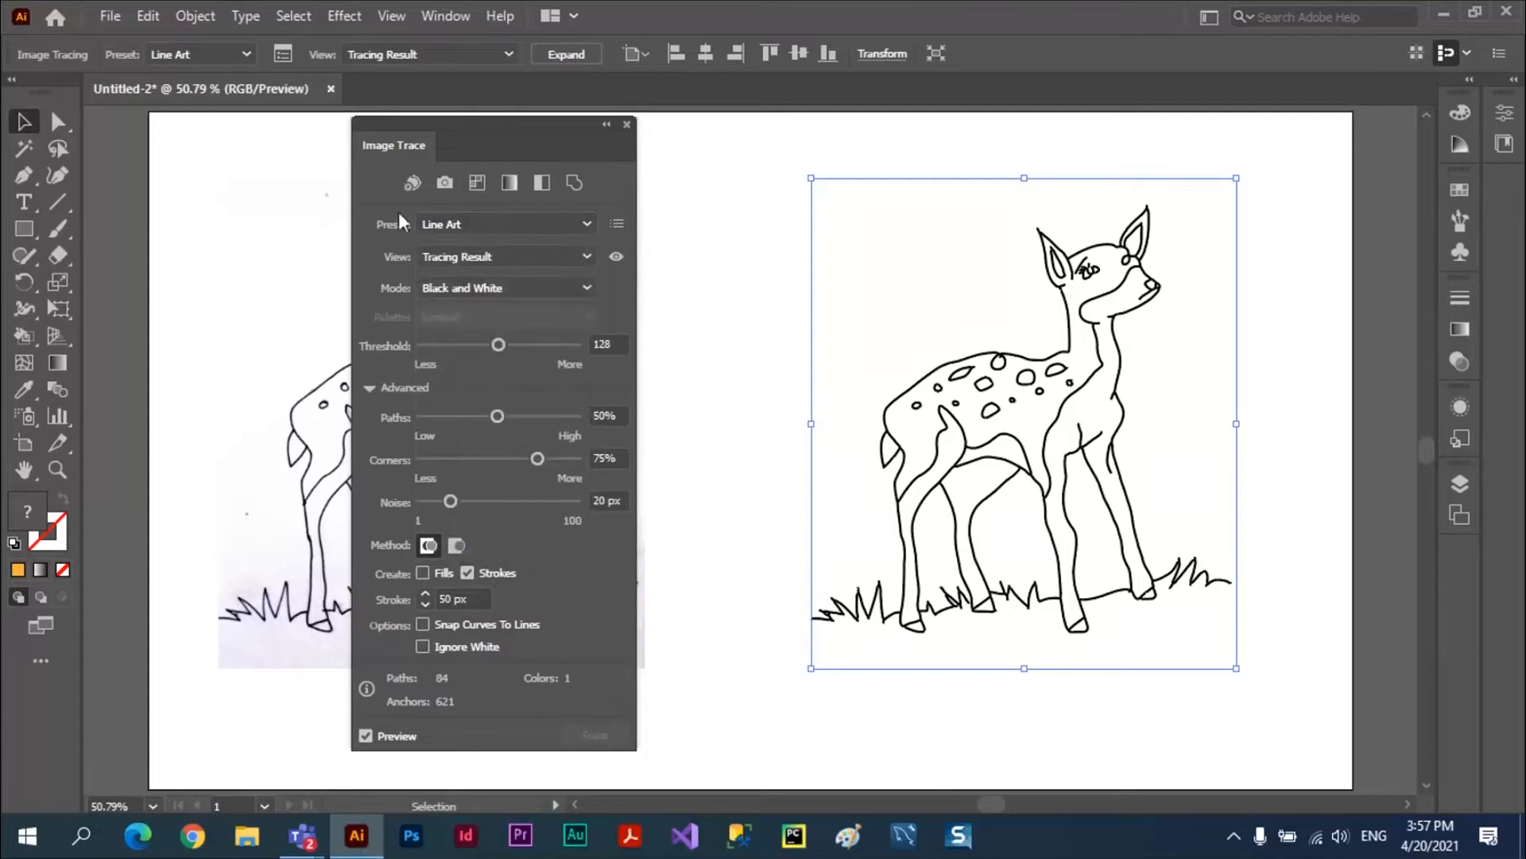
{"action": "left_click", "coordinate": [585, 222]}
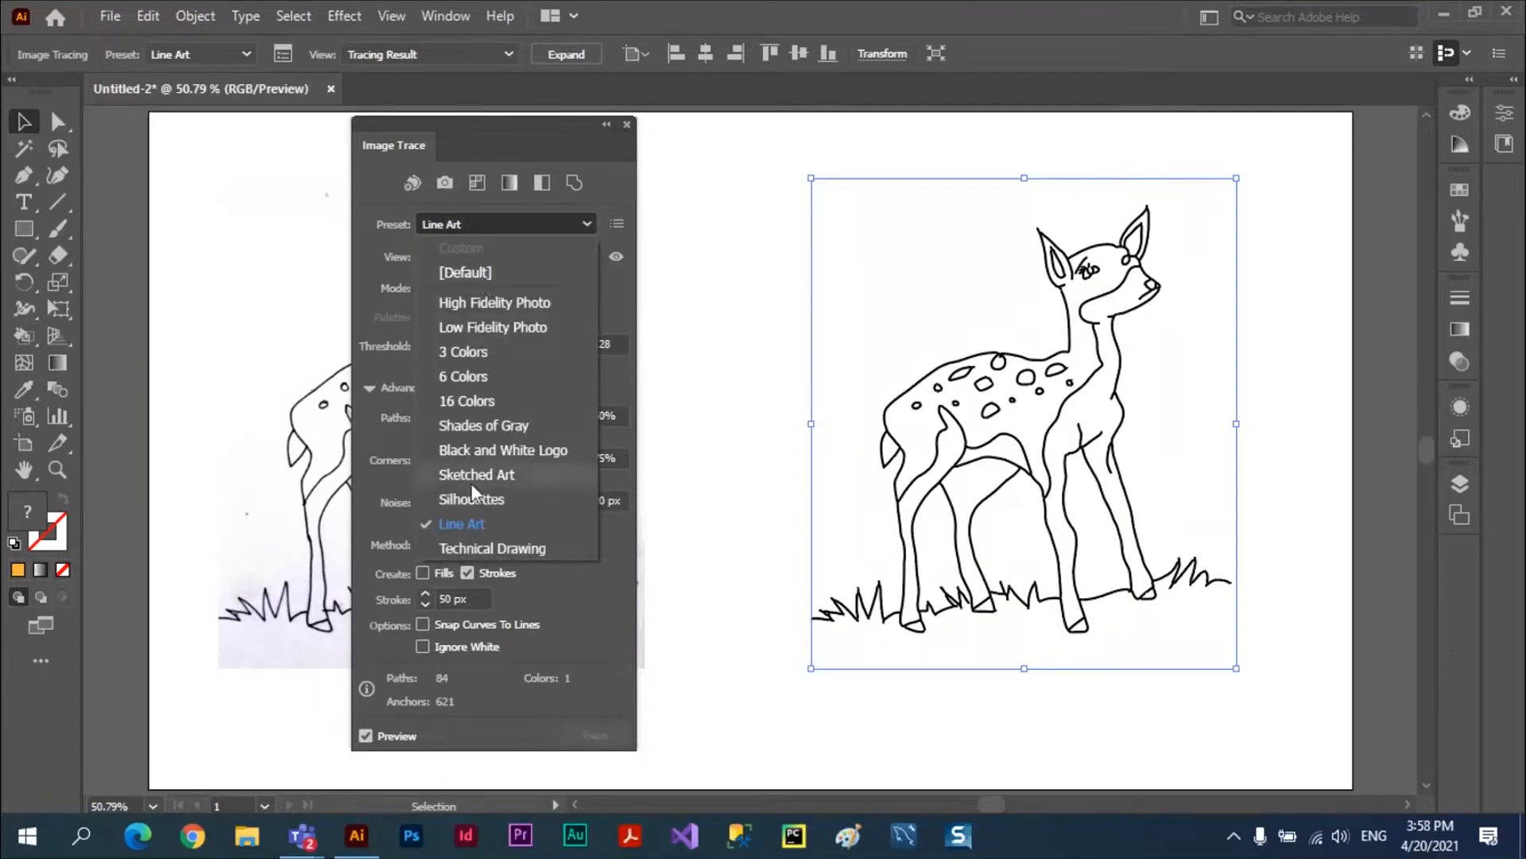
{"action": "left_click", "coordinate": [474, 526]}
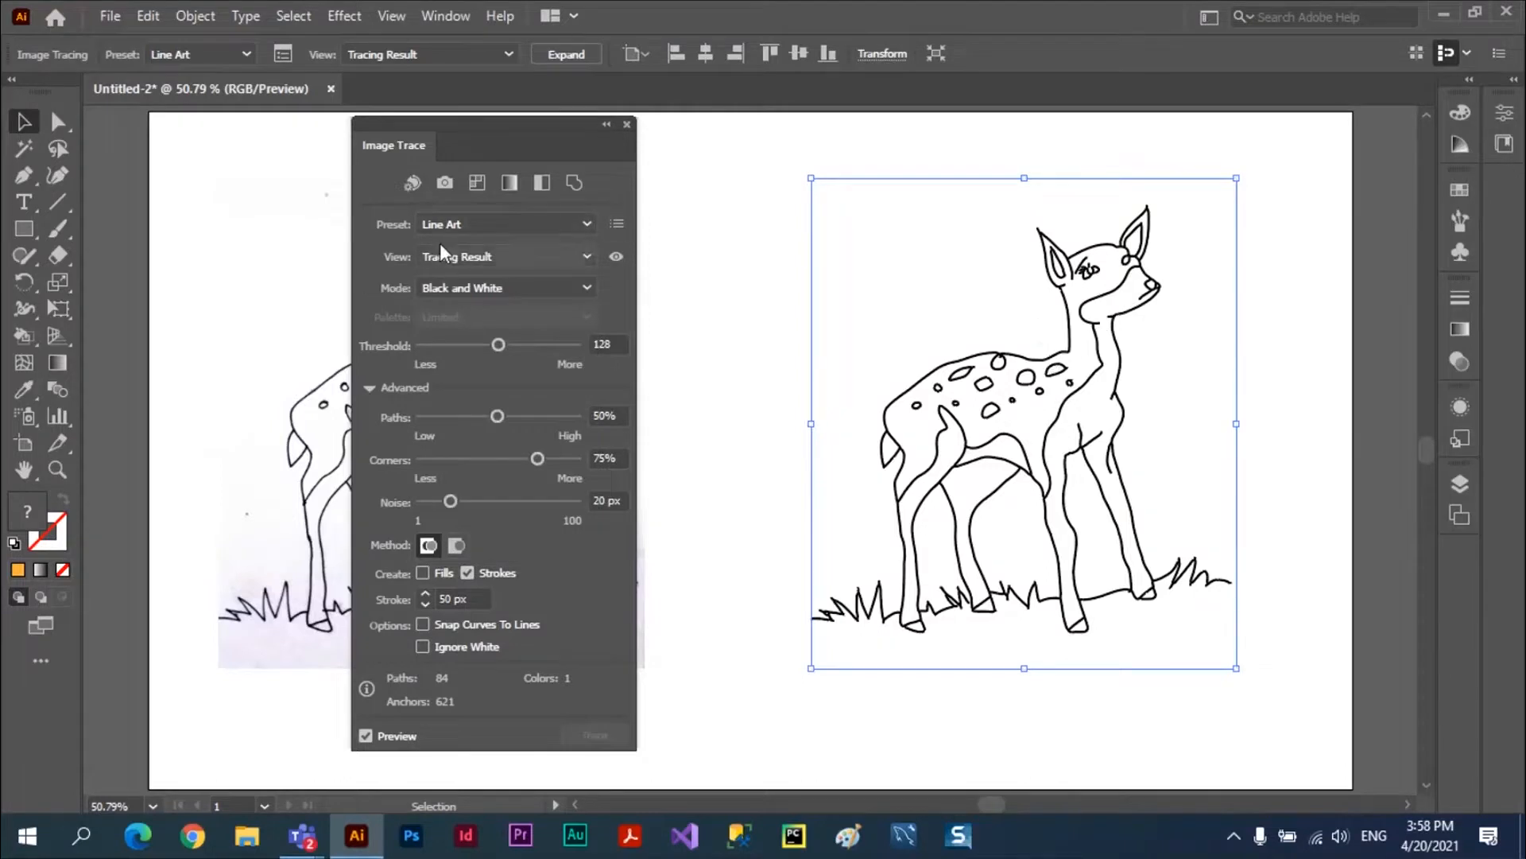
Review the available tracing presets, views and modes, keeping Line Art, Tracing Result and Black and White
{"action": "left_click", "coordinate": [588, 225]}
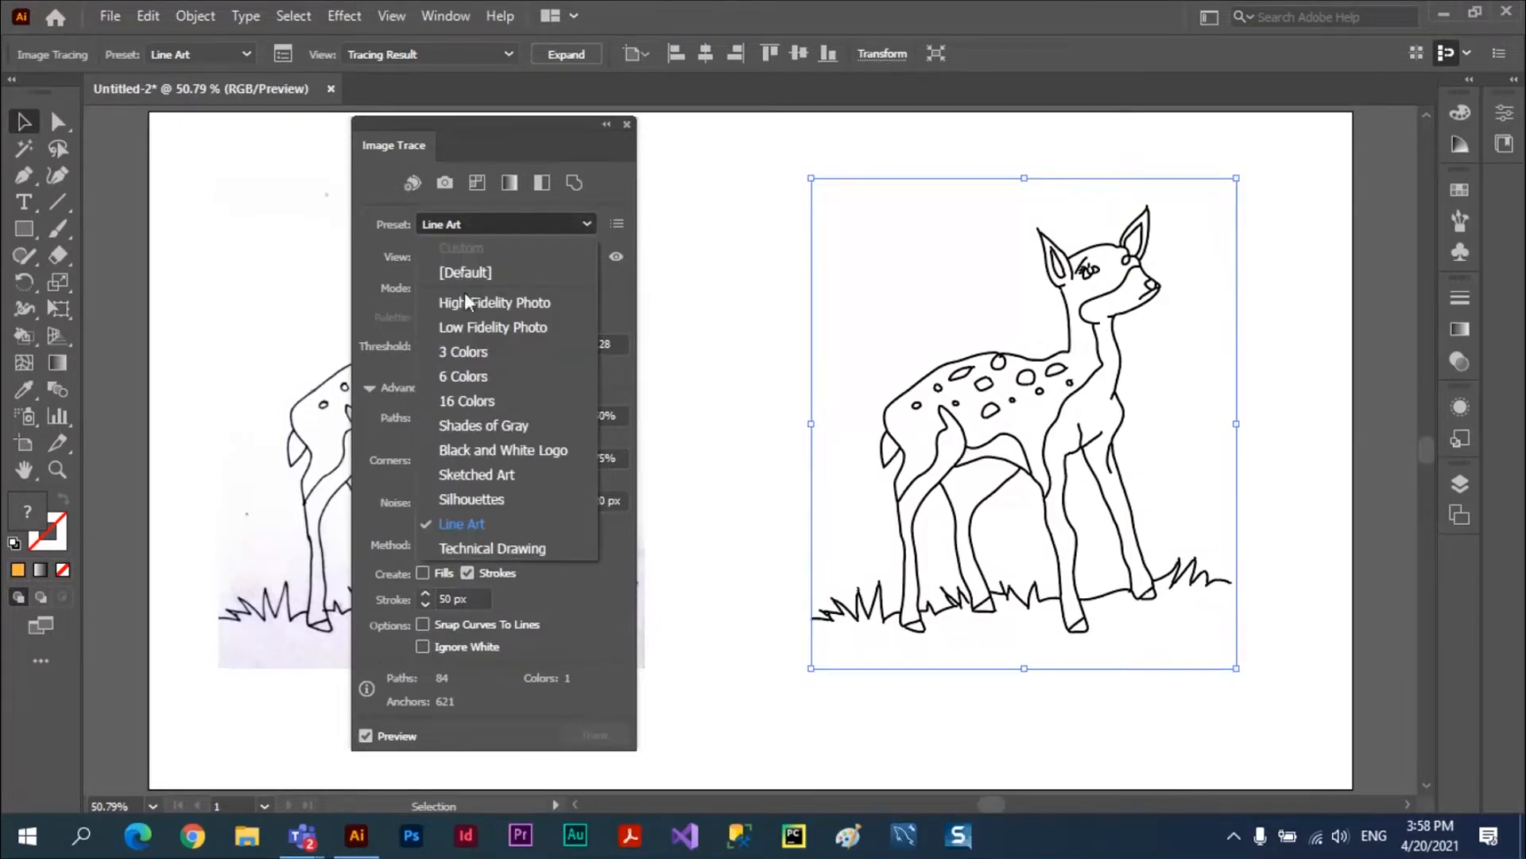
{"action": "left_click", "coordinate": [617, 170]}
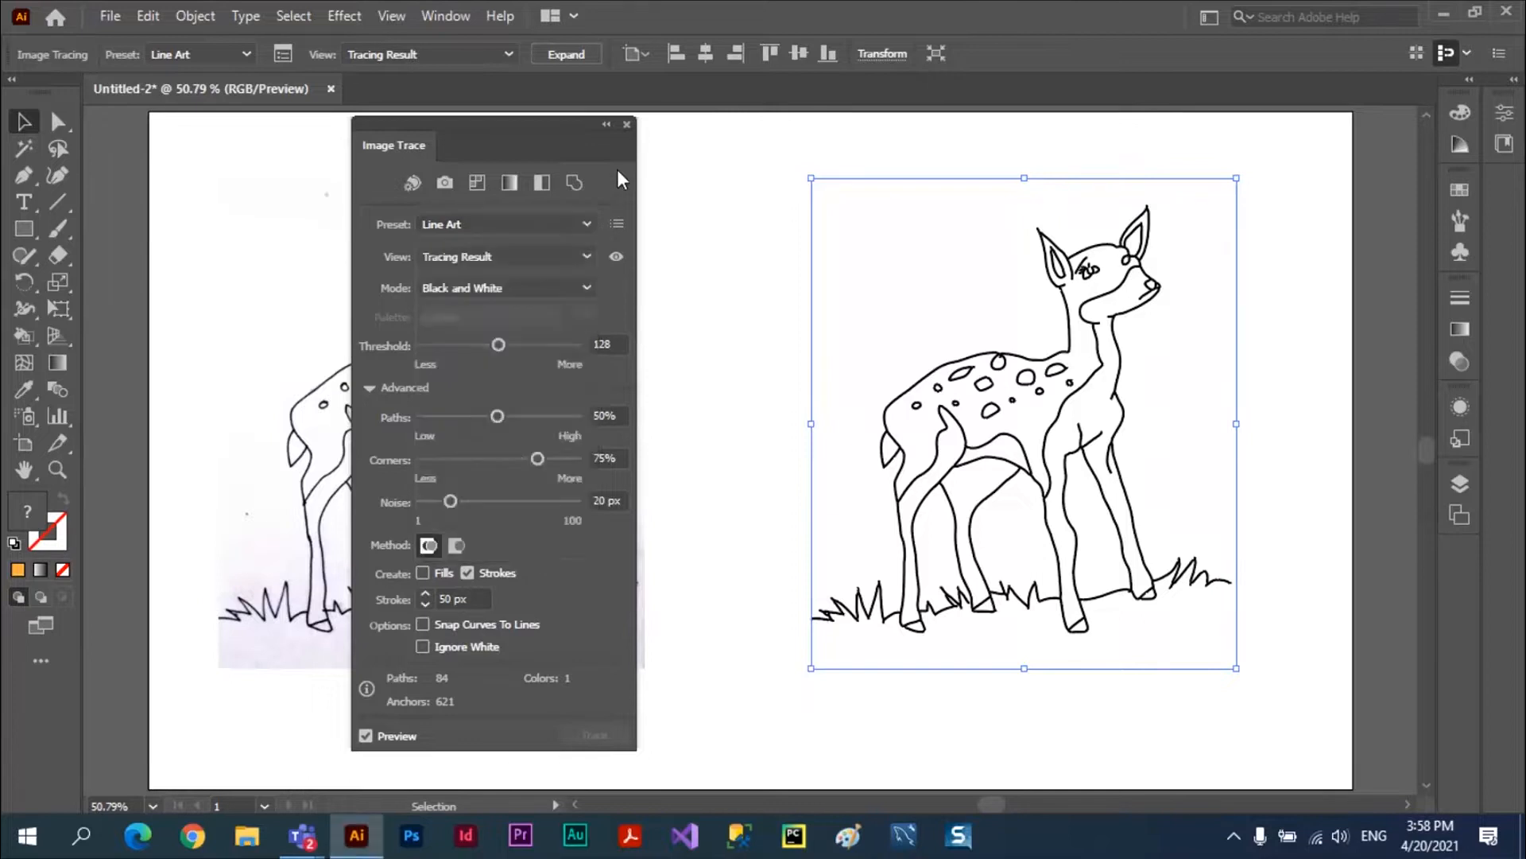
{"action": "left_click", "coordinate": [586, 258]}
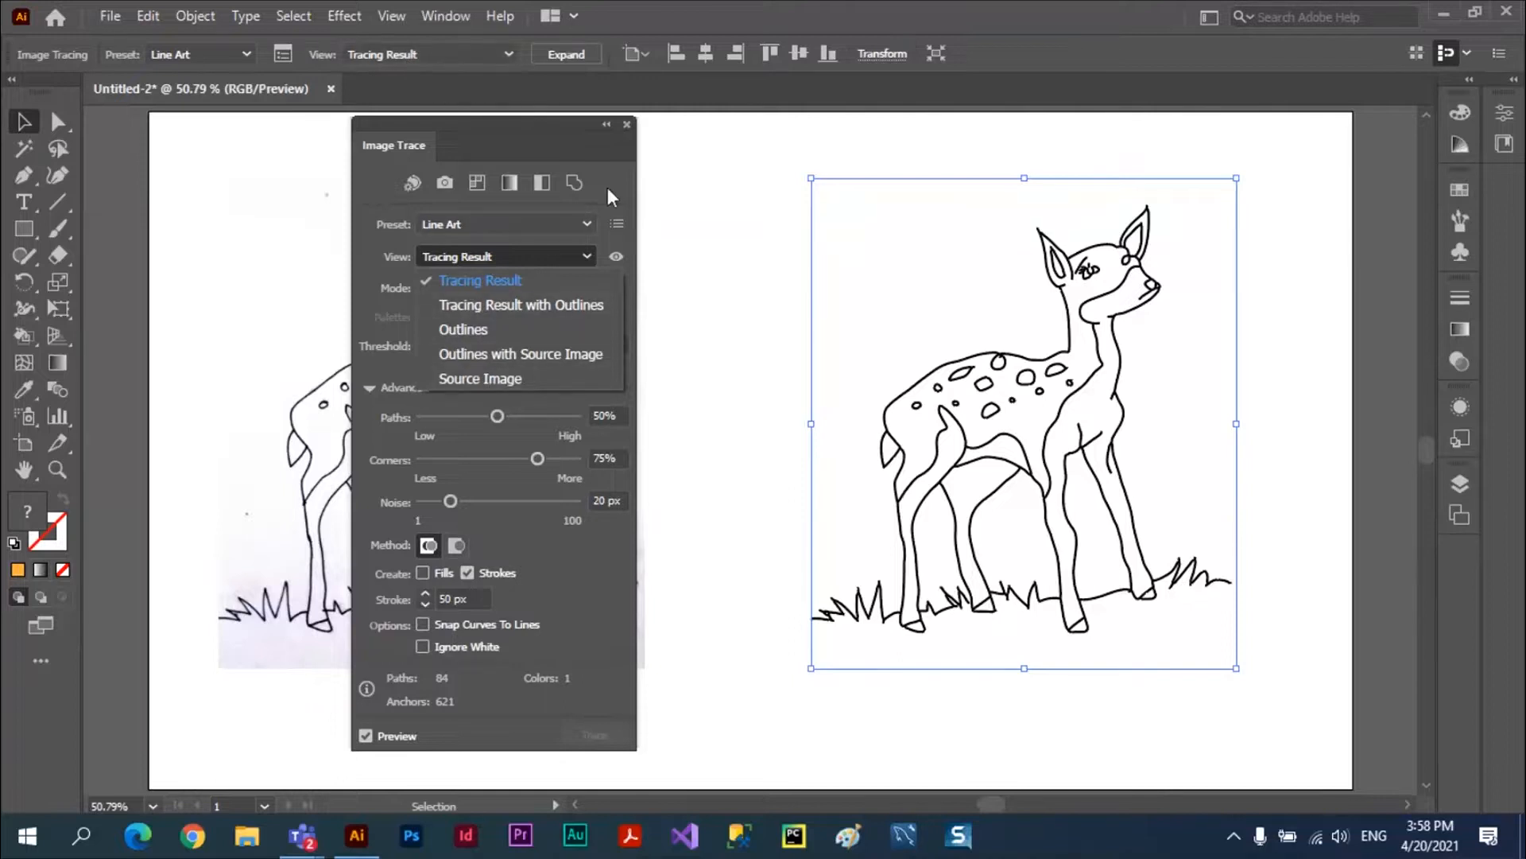
{"action": "left_click", "coordinate": [510, 280]}
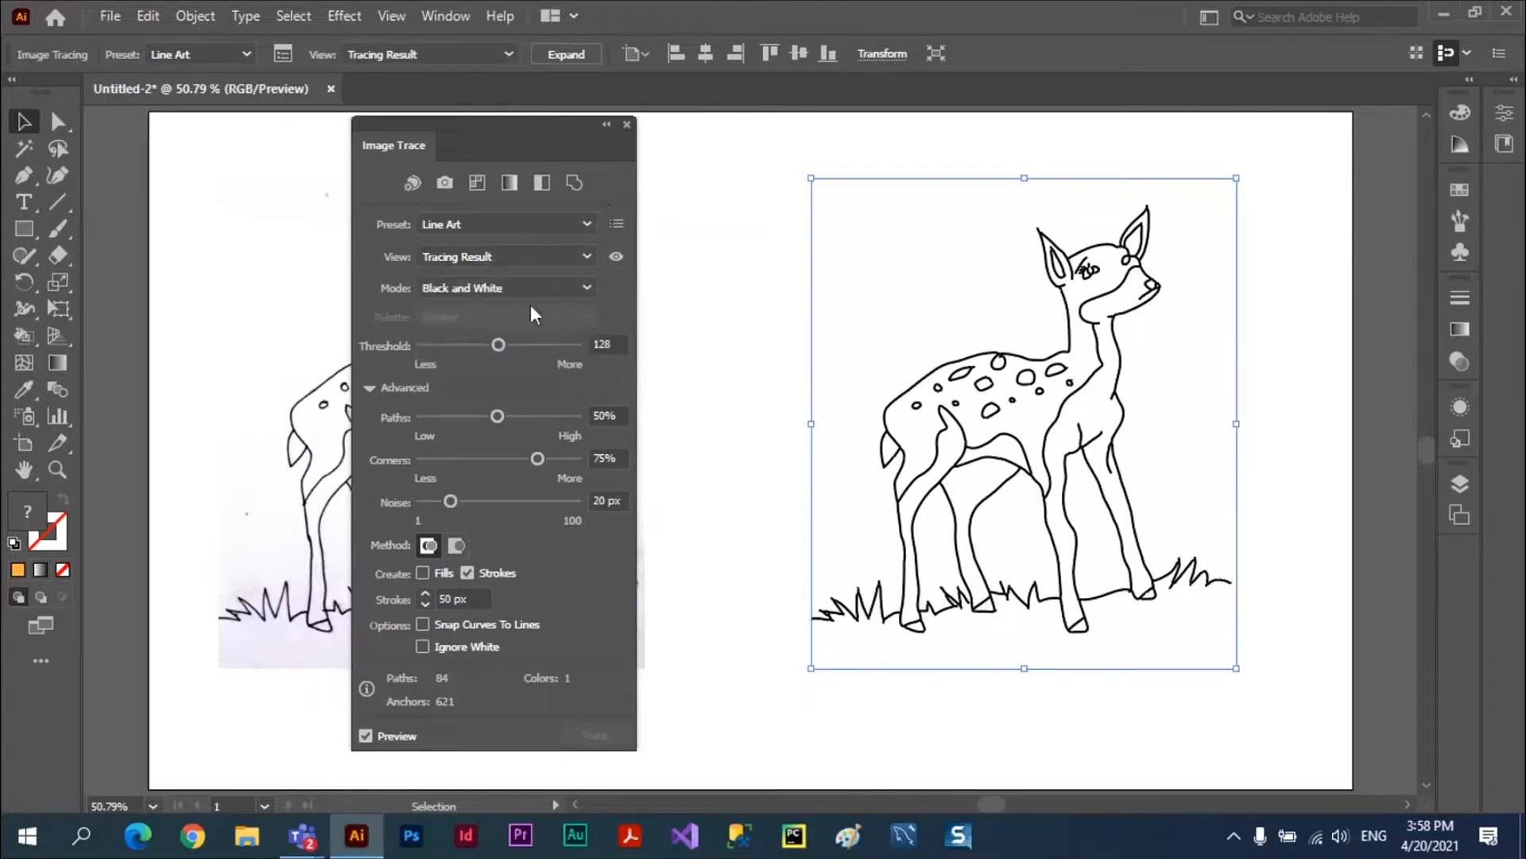
{"action": "left_click", "coordinate": [588, 287]}
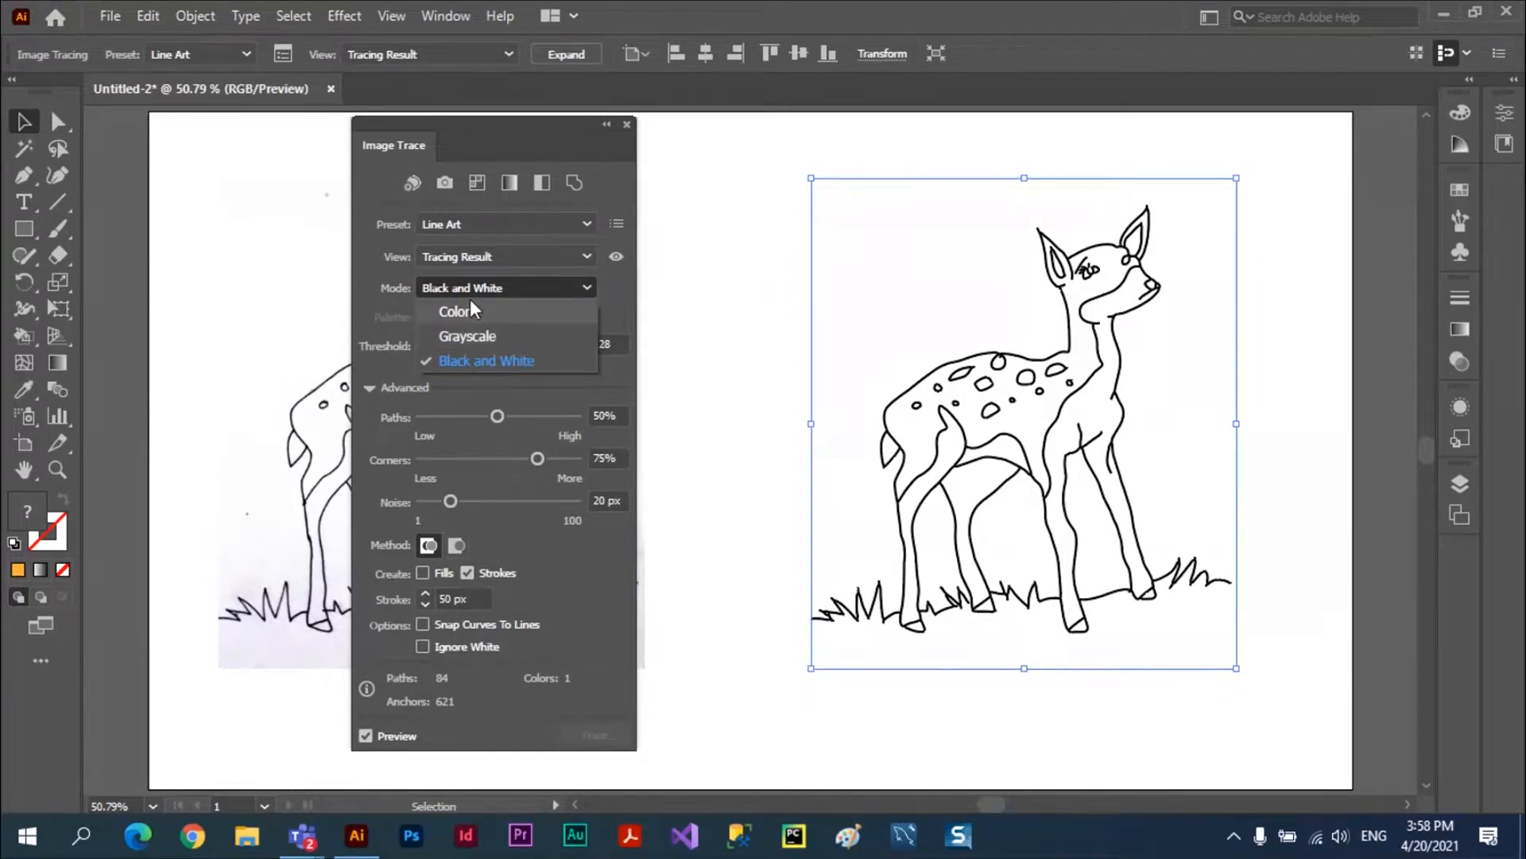
{"action": "left_click", "coordinate": [508, 363]}
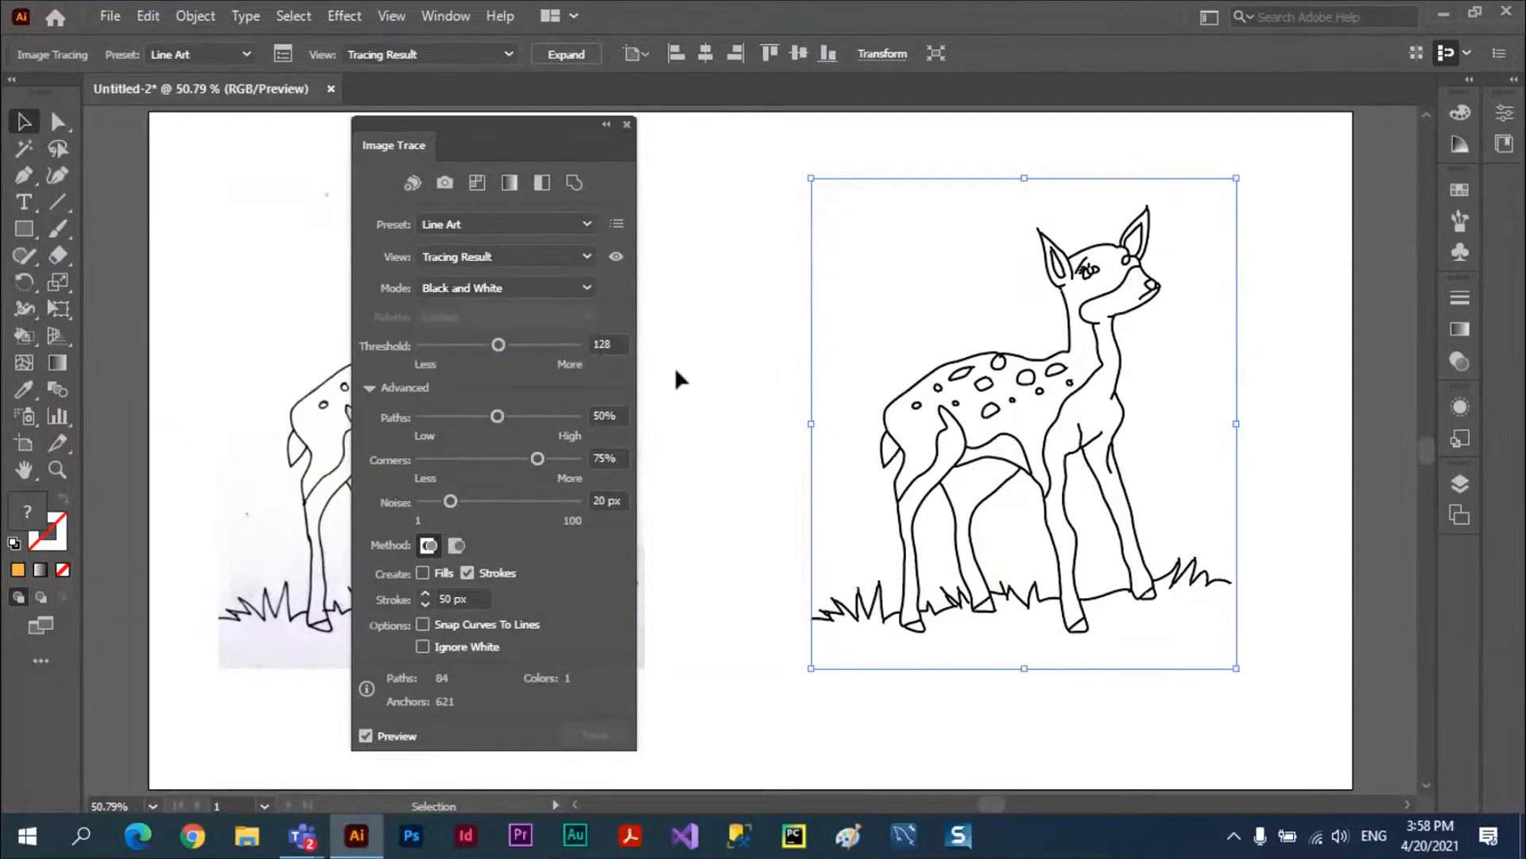
Compare the right deer's tracing result with its source image several times
{"action": "left_click", "coordinate": [616, 260]}
{"action": "left_click_drag", "start_coordinate": [615, 260], "coordinate": [616, 260]}
{"action": "left_click_drag", "start_coordinate": [618, 258], "coordinate": [619, 258]}
{"action": "left_click_drag", "start_coordinate": [622, 256], "coordinate": [621, 259]}
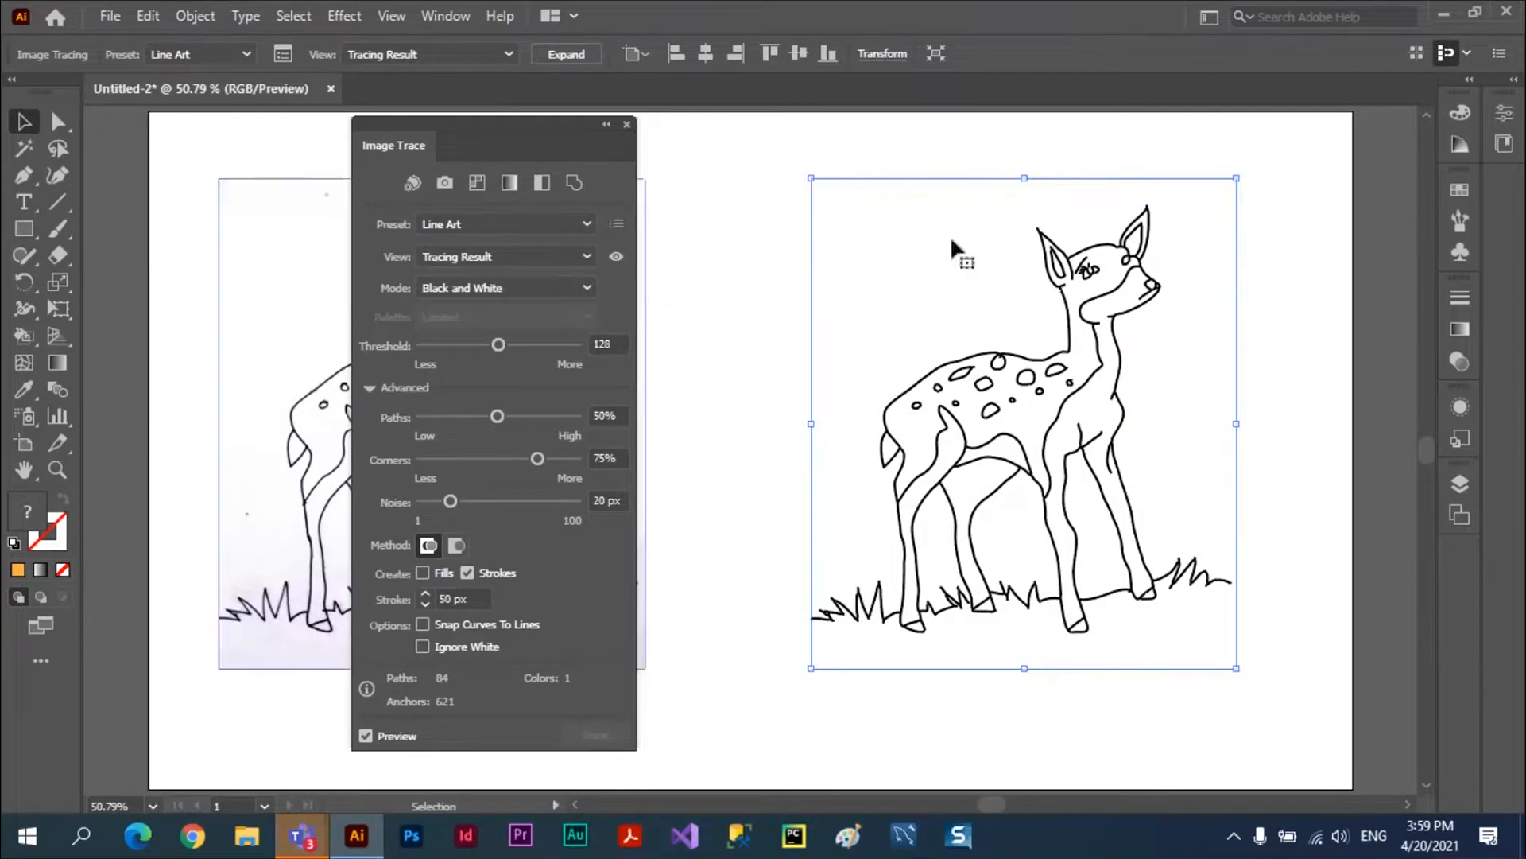
Shift the Image Trace panel closer to the right deer and examine the preset management options and the preset list
{"action": "mouse_move", "coordinate": [545, 141]}
{"action": "left_mouse_down"}
{"action": "mouse_move", "coordinate": [956, 235]}
{"action": "mouse_move", "coordinate": [627, 132]}
{"action": "left_mouse_up"}
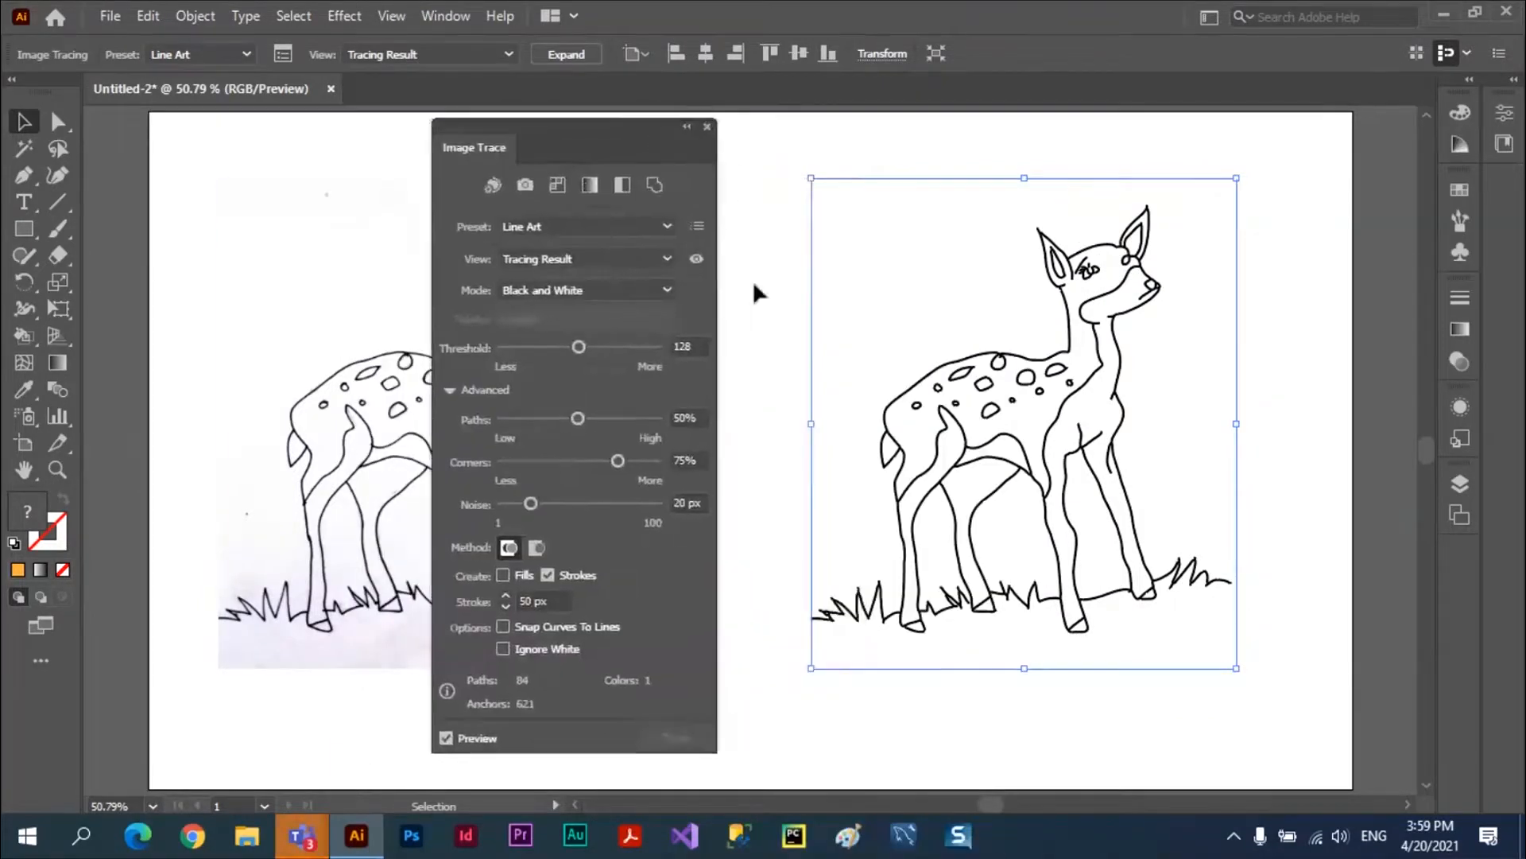
{"action": "left_click", "coordinate": [696, 228]}
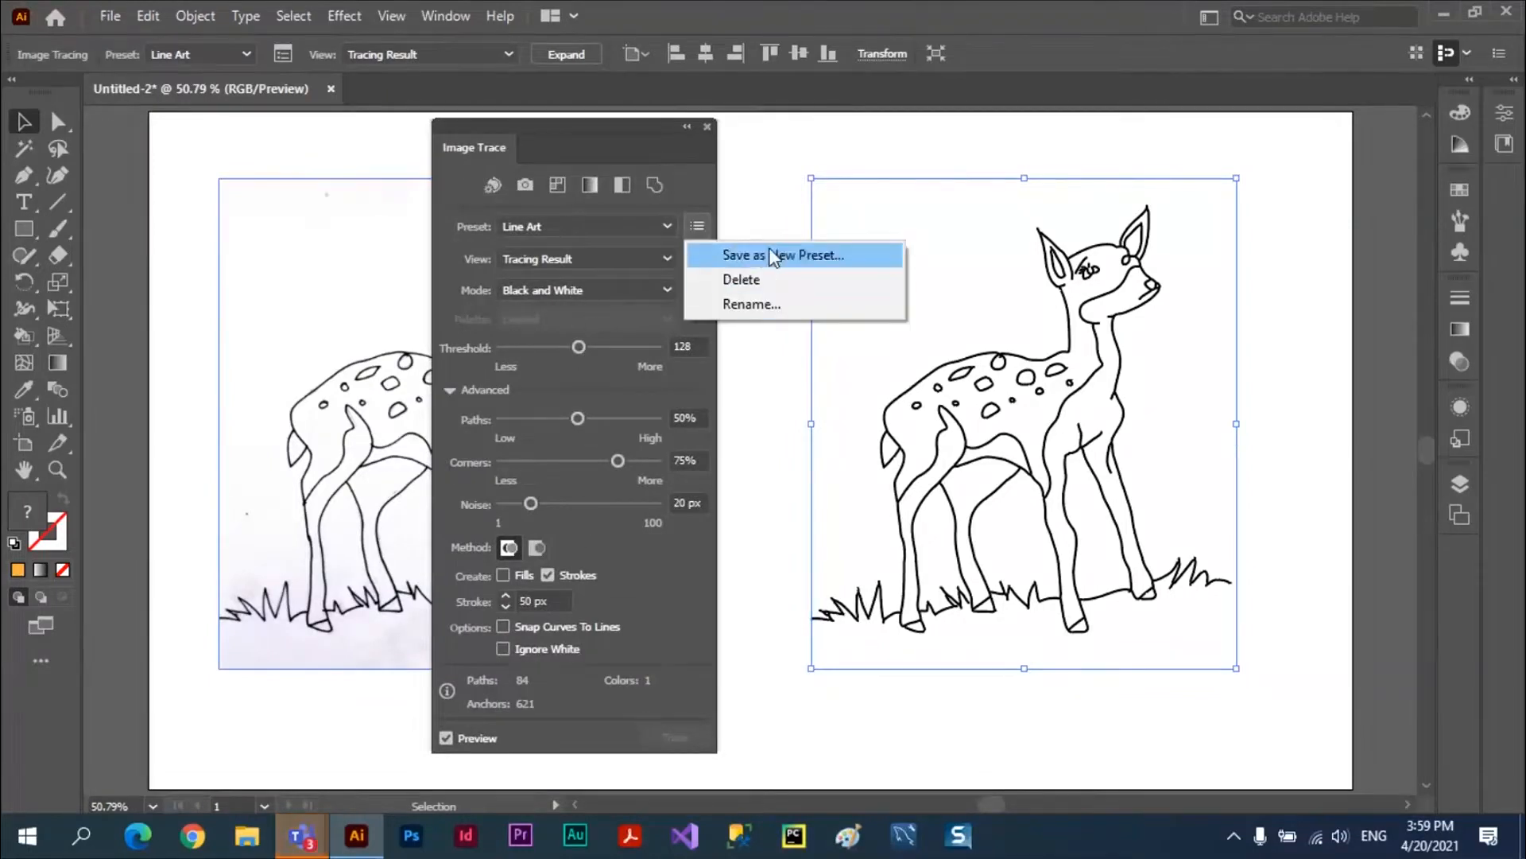
{"action": "left_click", "coordinate": [669, 226]}
{"action": "left_click", "coordinate": [665, 226]}
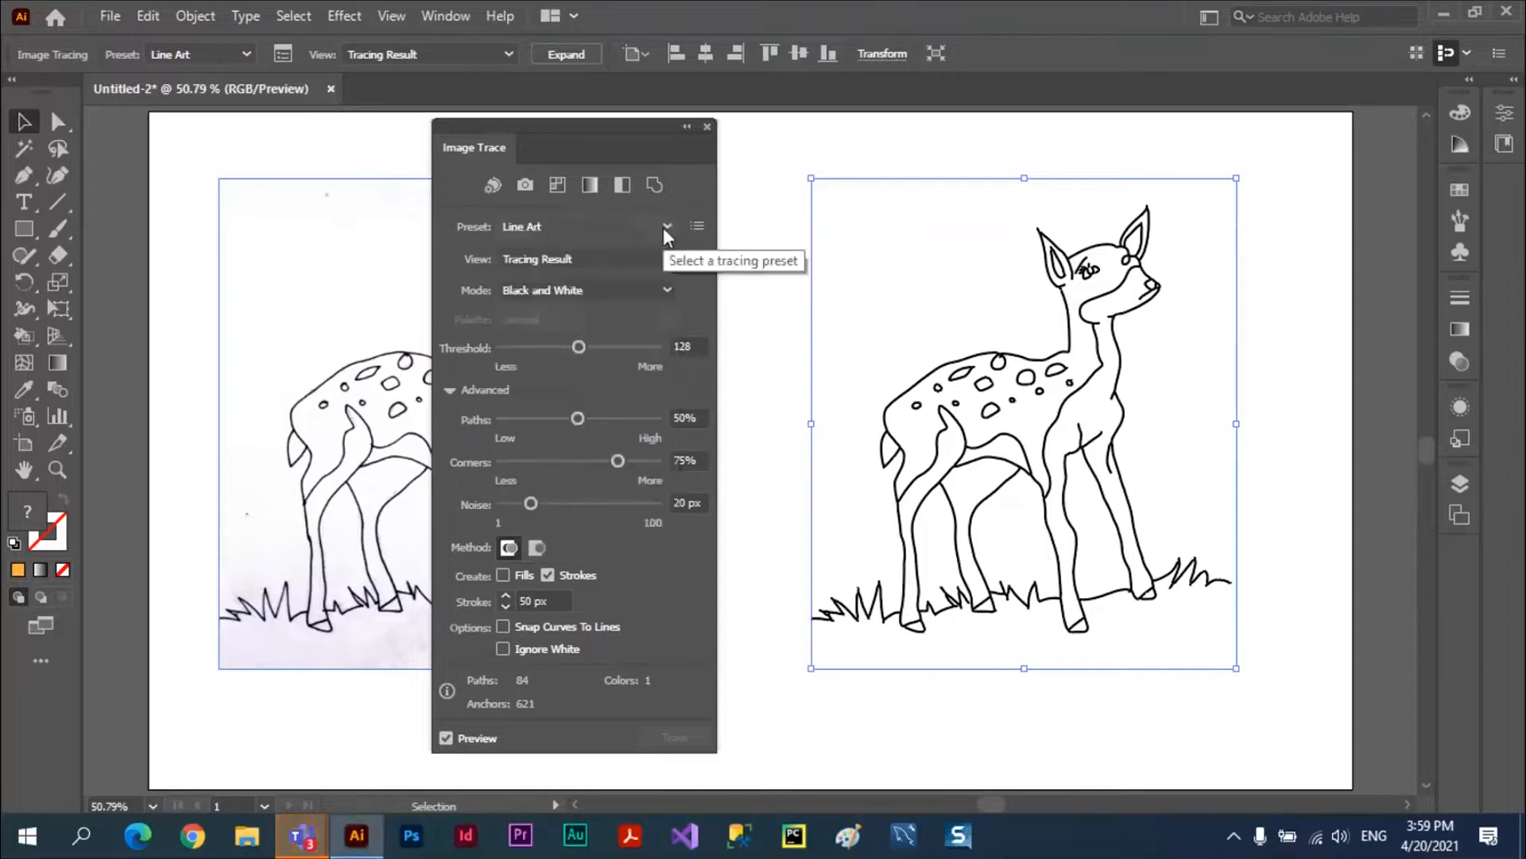
{"action": "left_click", "coordinate": [668, 226]}
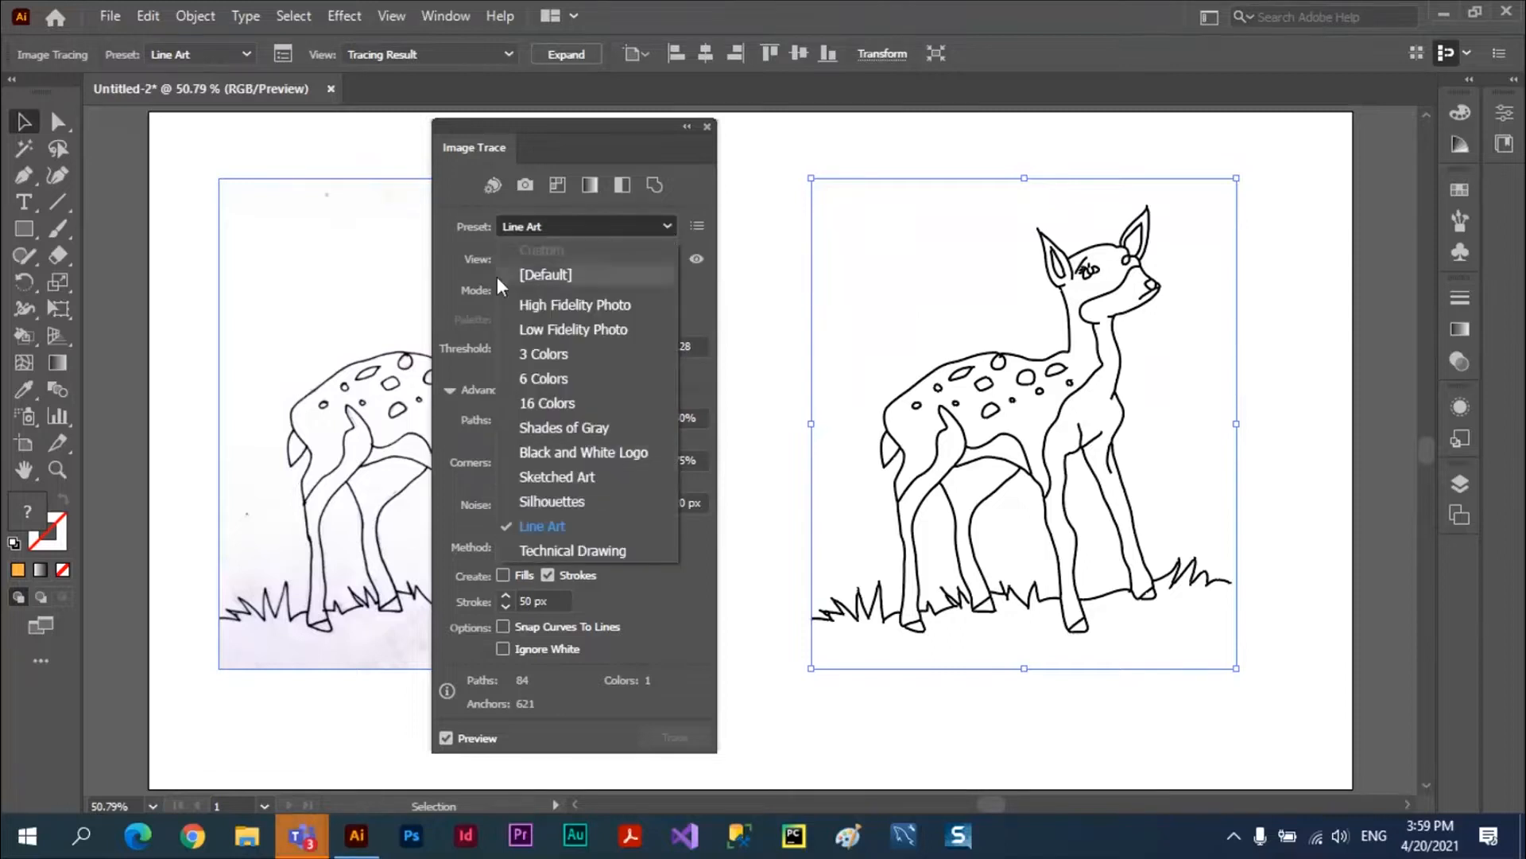
{"action": "left_click", "coordinate": [668, 225]}
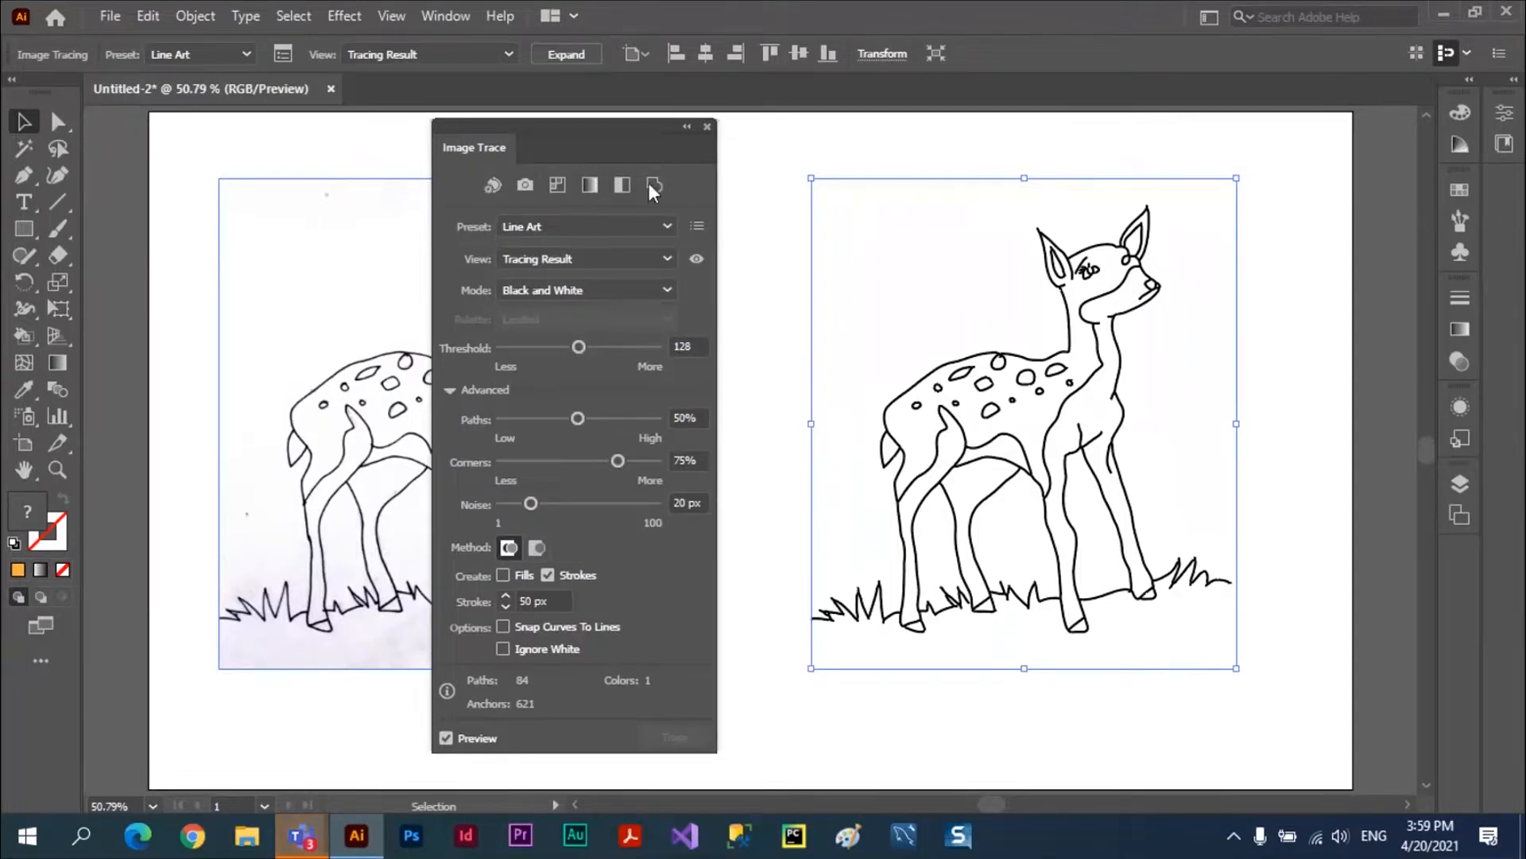
{"action": "left_click", "coordinate": [671, 227]}
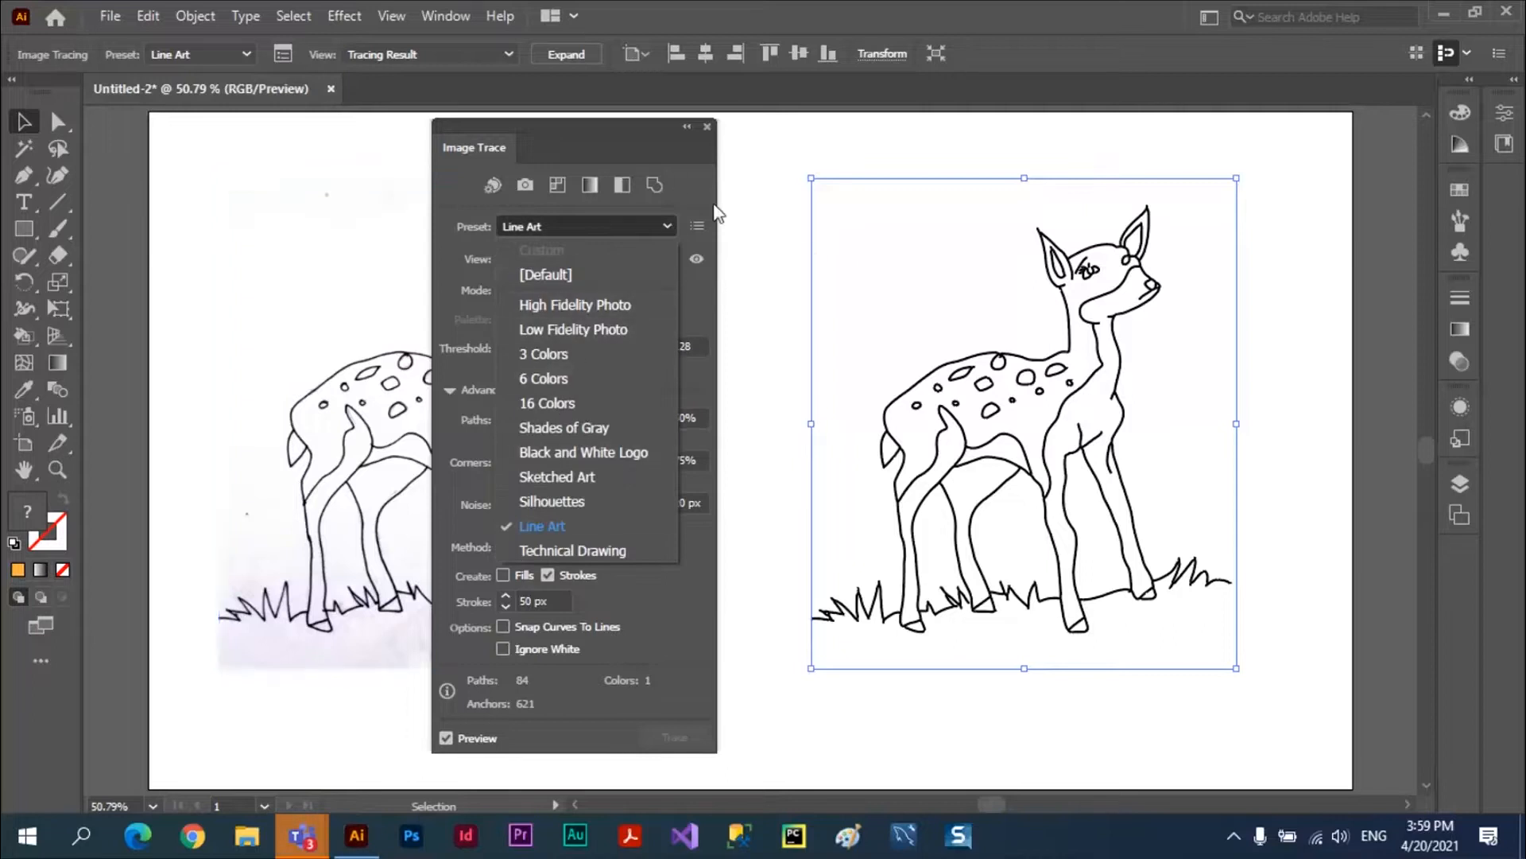
{"action": "left_click", "coordinate": [647, 217]}
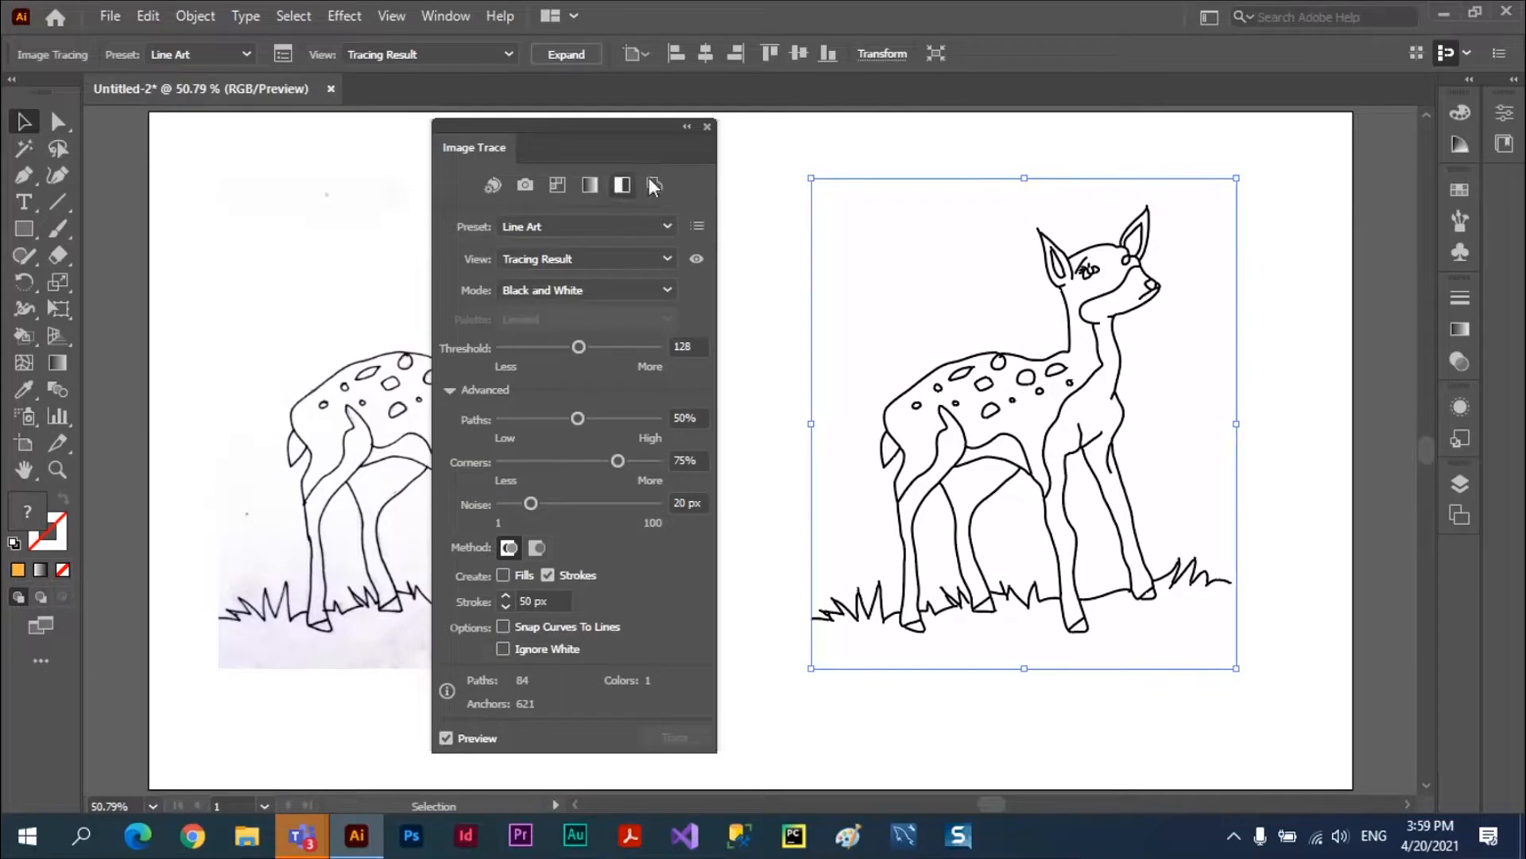
Try the Outline preset on the right deer's trace, and switch it to the Black & White preset
{"action": "left_click", "coordinate": [655, 185]}
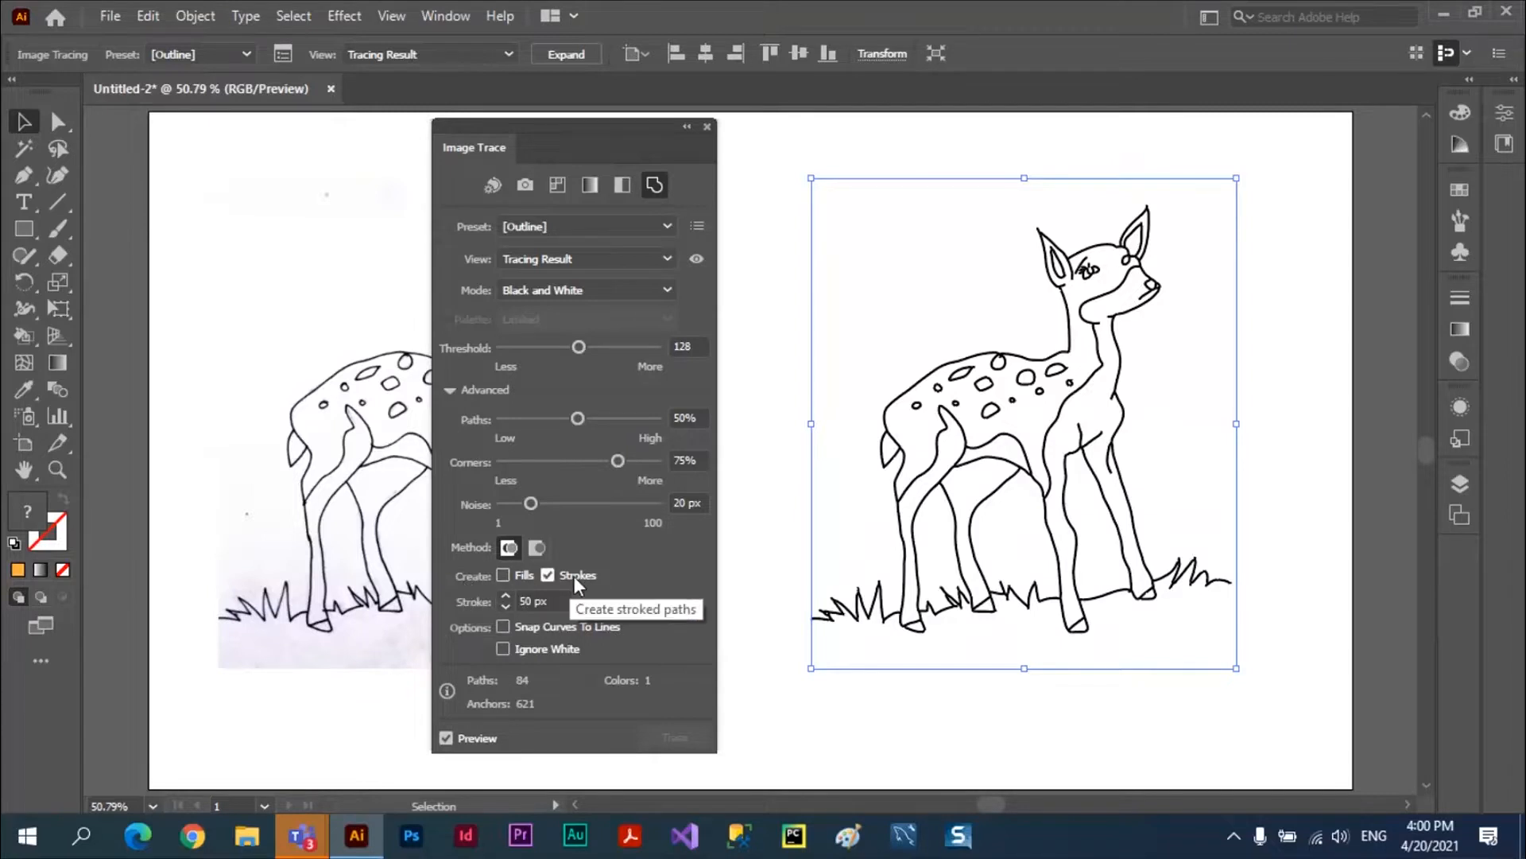
{"action": "left_click", "coordinate": [651, 185]}
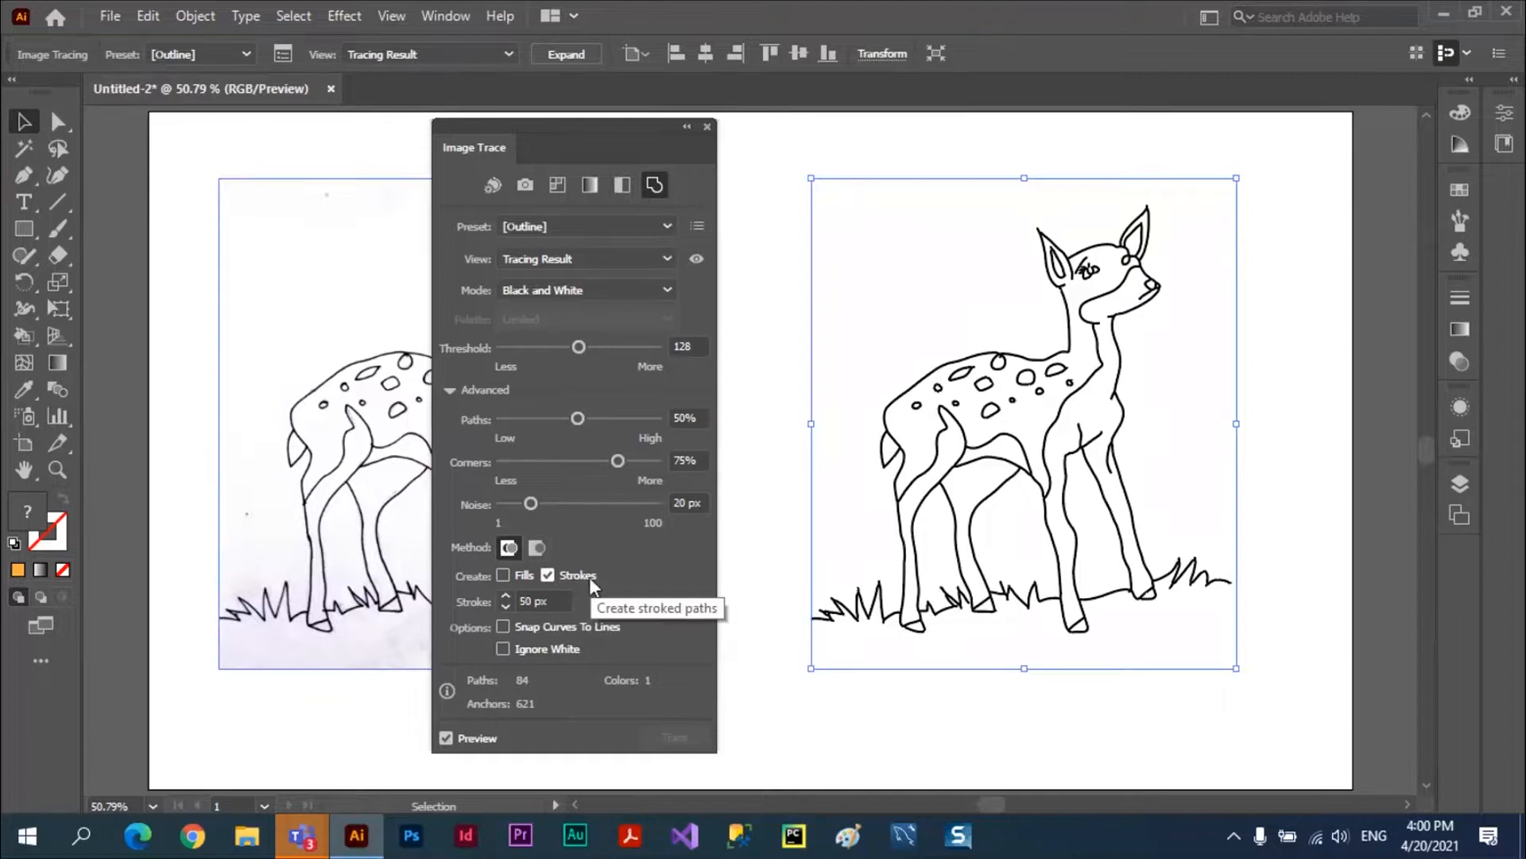
{"action": "left_click", "coordinate": [622, 184]}
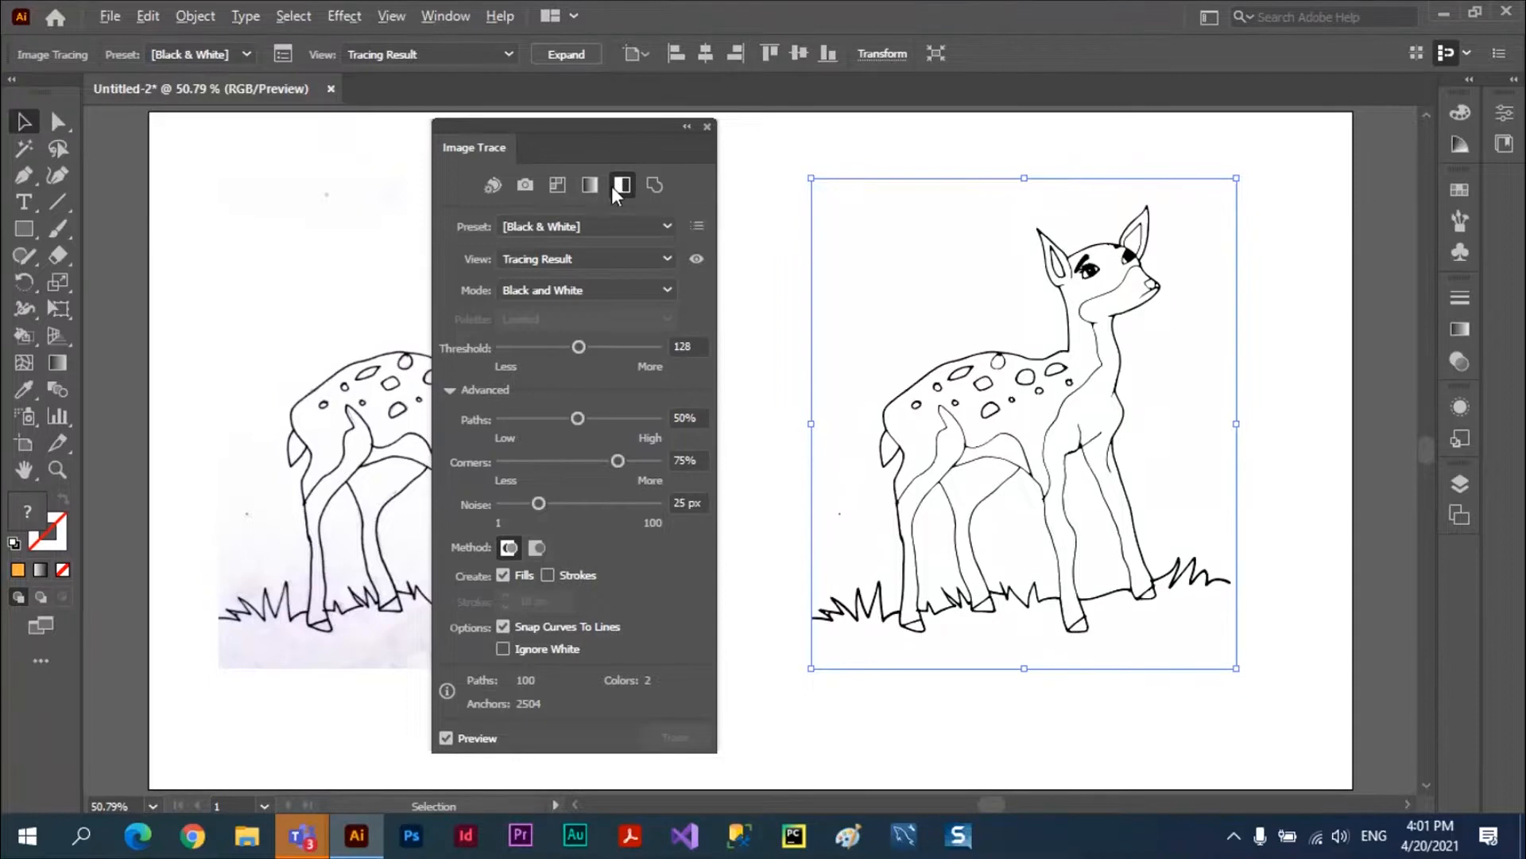
Switch to the Teams meeting, unmute the microphone, and return to the deer document in Illustrator
{"action": "key", "text": "alt+Tab"}
{"action": "key", "text": "alt+Tab"}
{"action": "key", "text": "alt+Tab"}
{"action": "key", "text": "alt+Tab"}
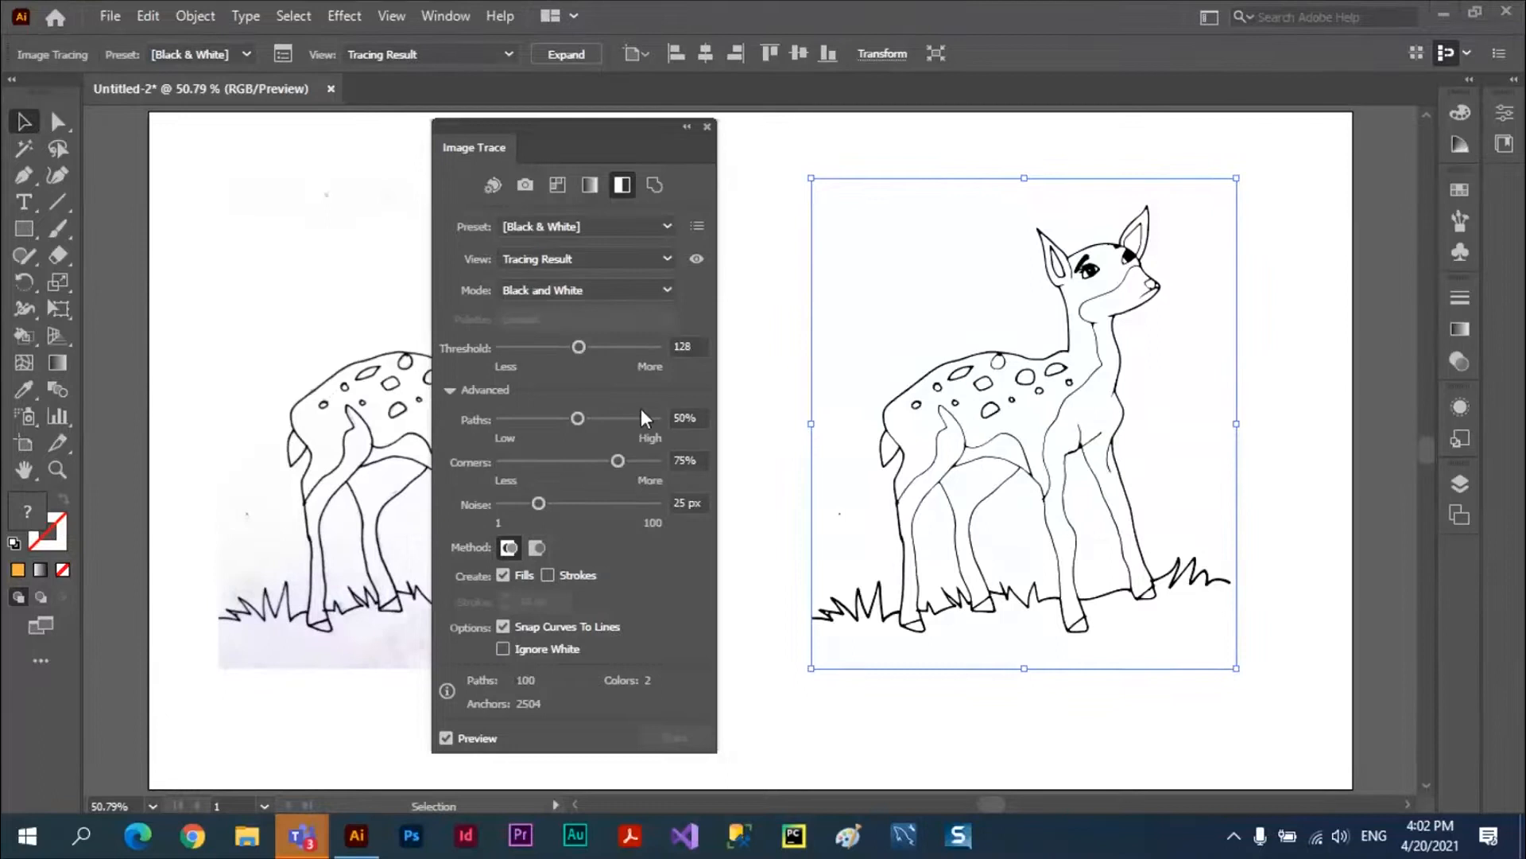
{"action": "key", "text": "alt+Tab"}
{"action": "key", "text": "alt+Tab"}
{"action": "key", "text": "alt+Tab"}
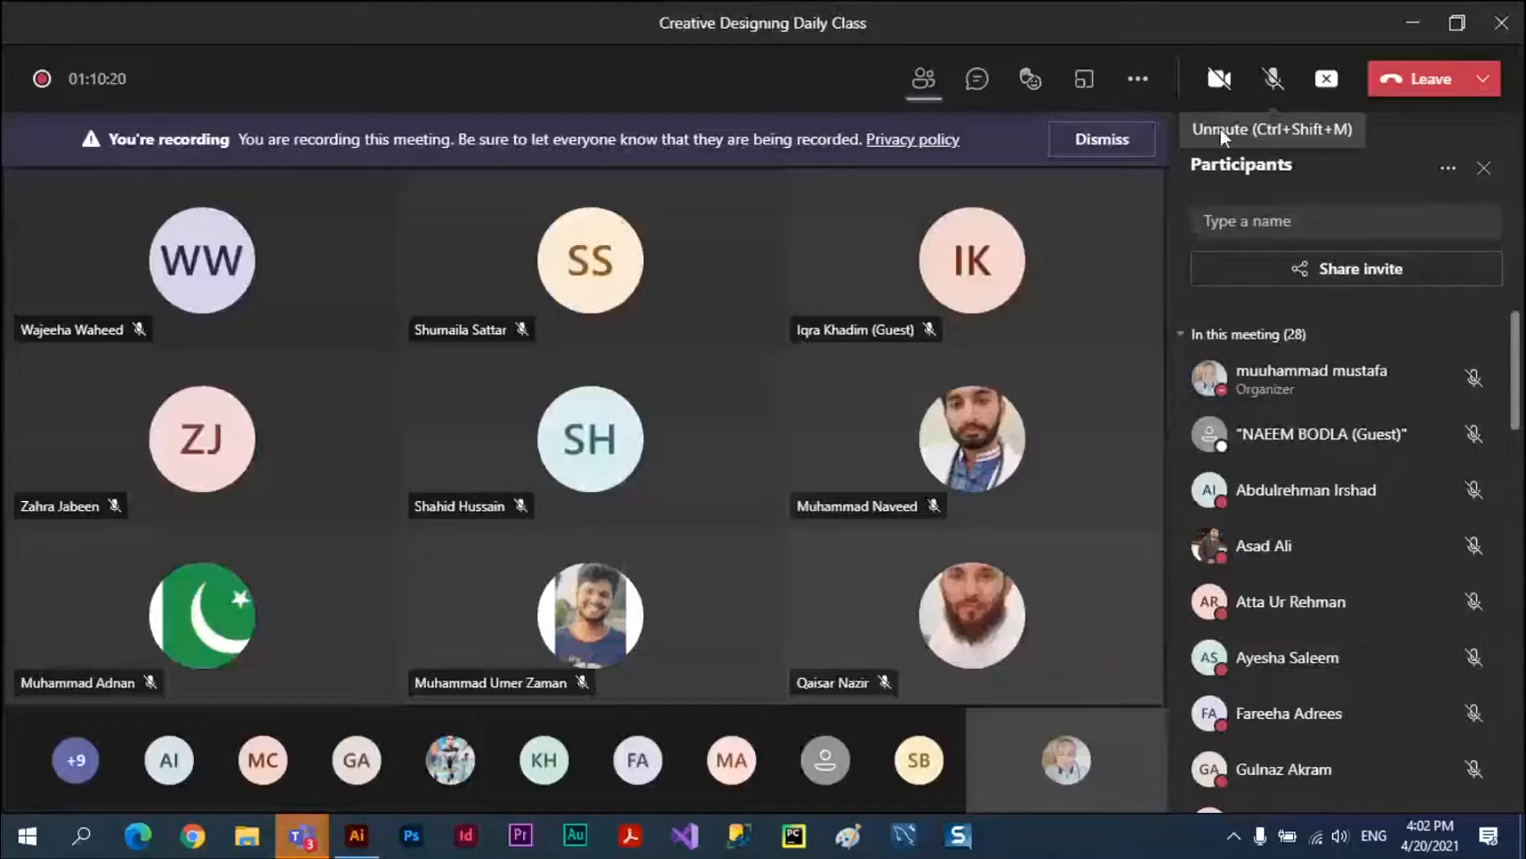
{"action": "left_click", "coordinate": [1273, 79]}
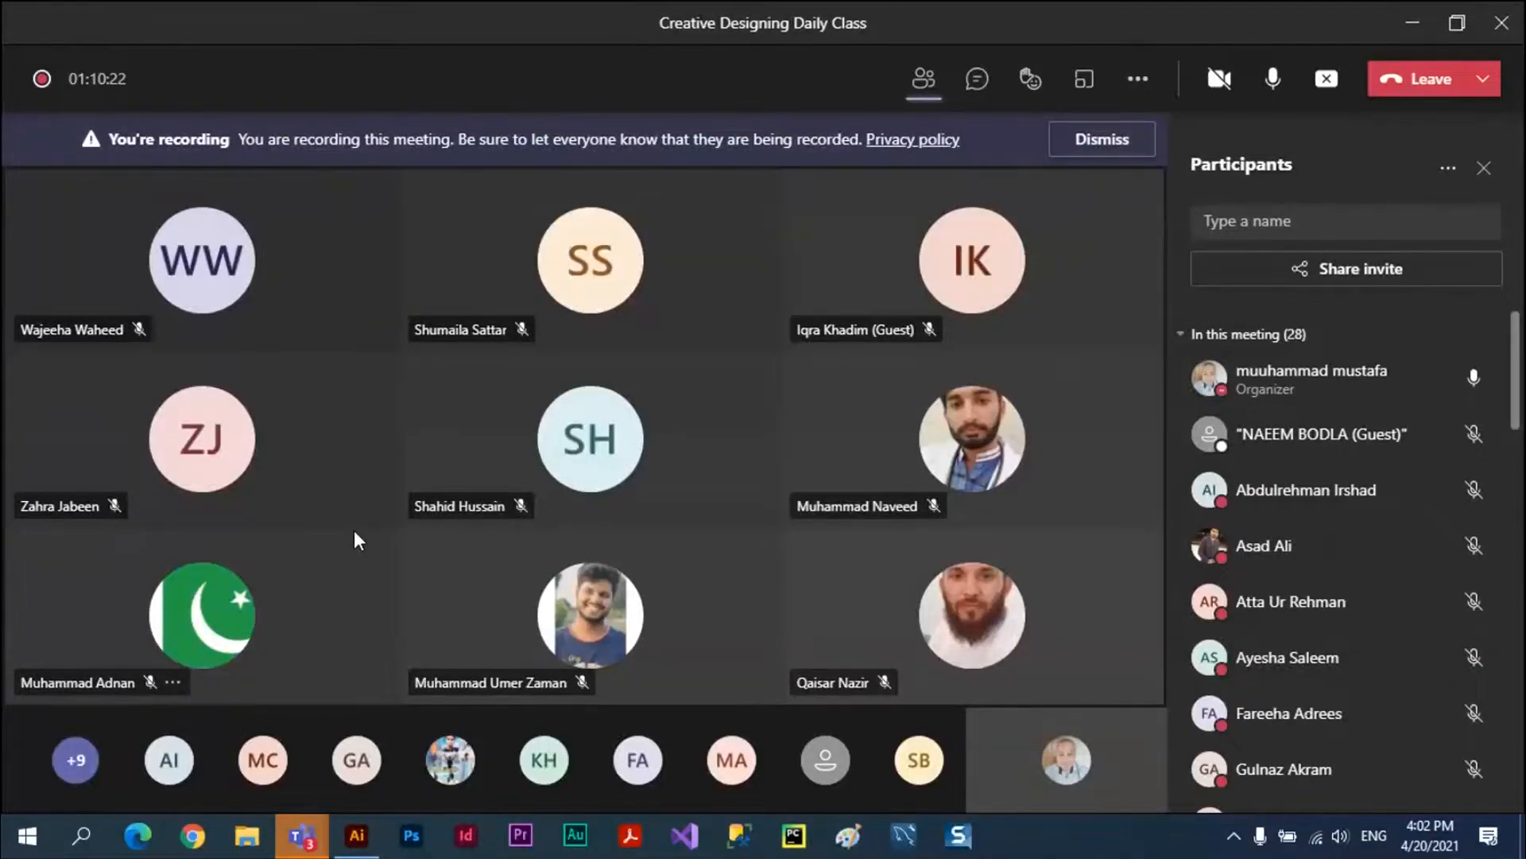
{"action": "key", "text": "alt+Tab"}
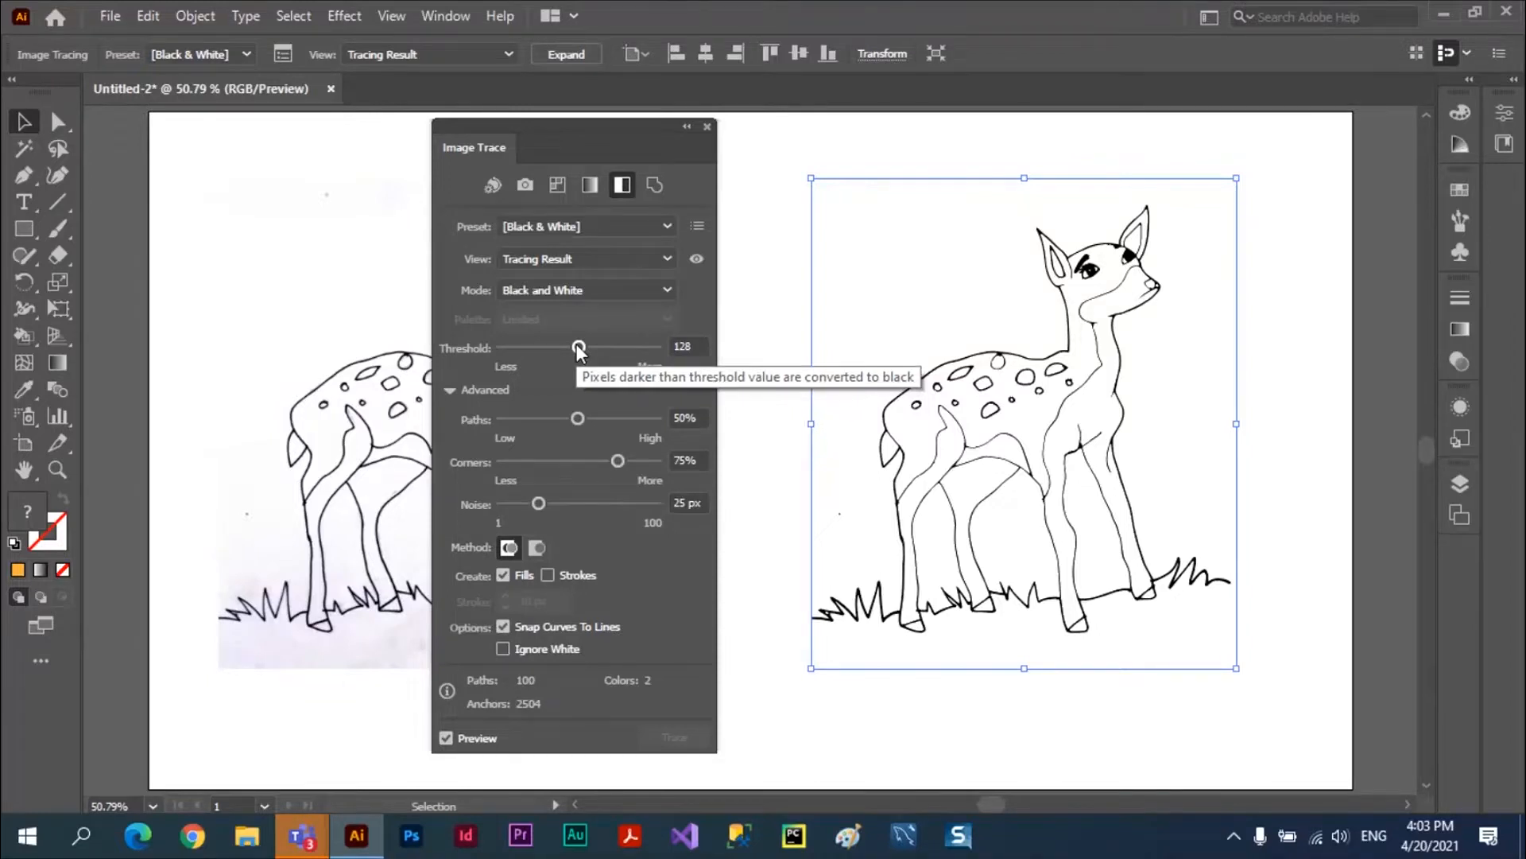
Raise the right deer's tracing threshold to 255
{"action": "left_click_drag", "start_coordinate": [578, 348], "coordinate": [661, 346]}
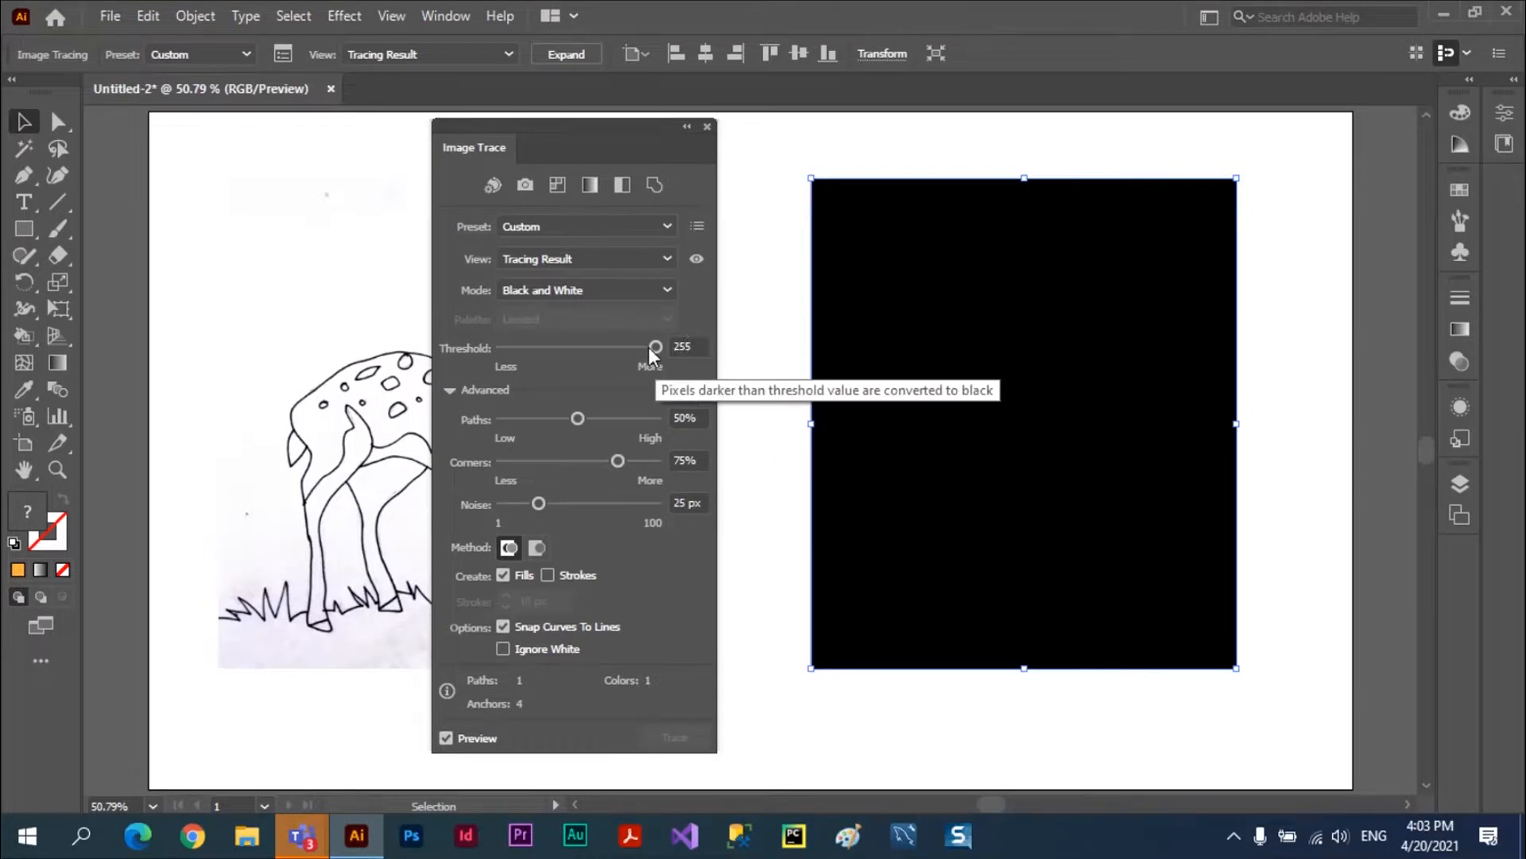
{"action": "left_click_drag", "start_coordinate": [648, 346], "coordinate": [602, 352]}
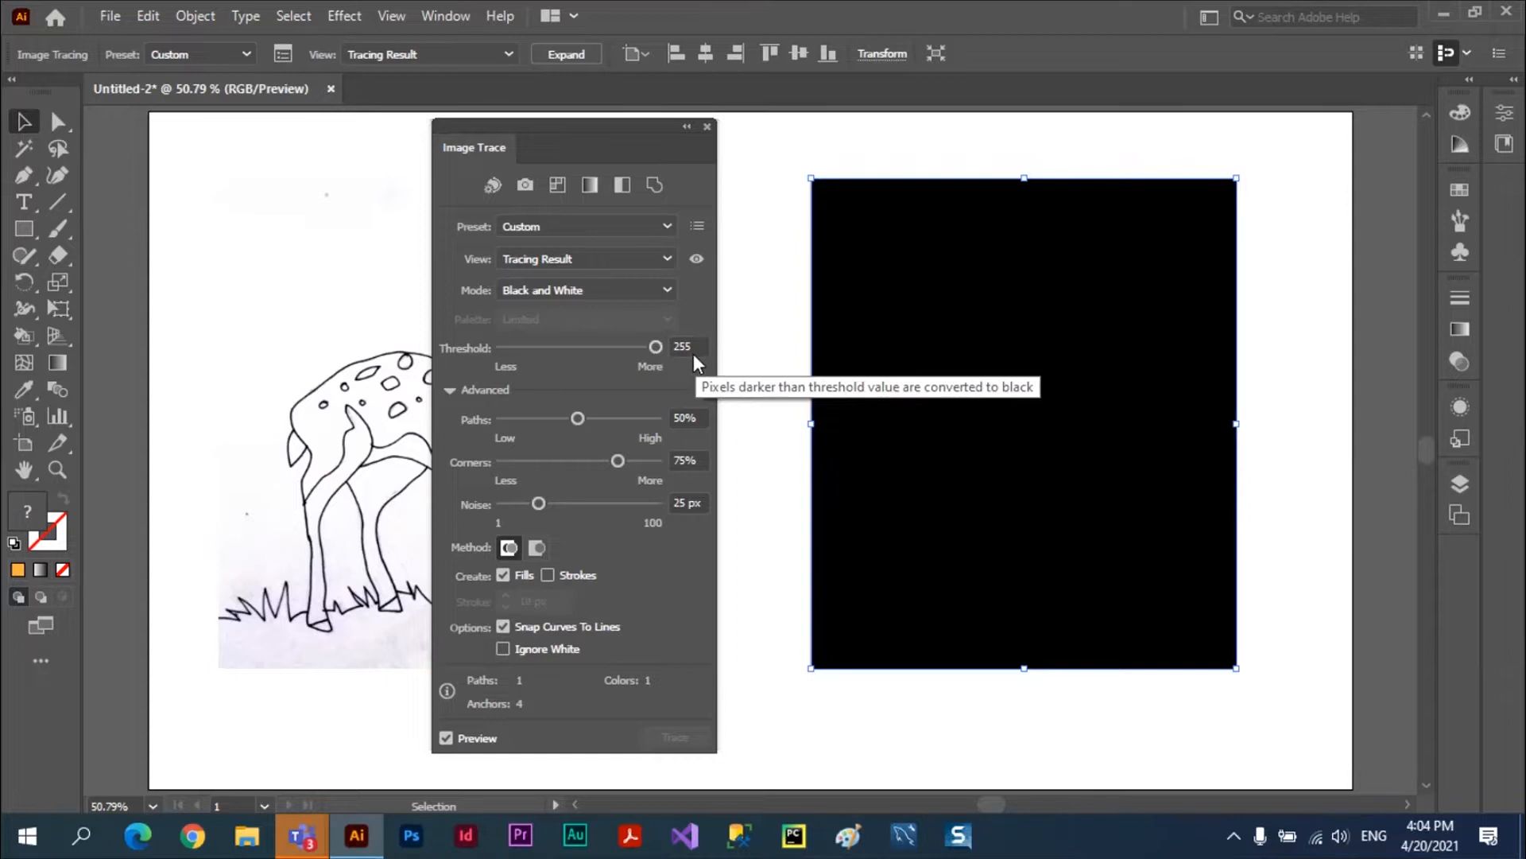
Move the Image Trace panel beside the right deer and try tracing thresholds of 211, 246 and 1
{"action": "left_click_drag", "start_coordinate": [626, 125], "coordinate": [785, 124]}
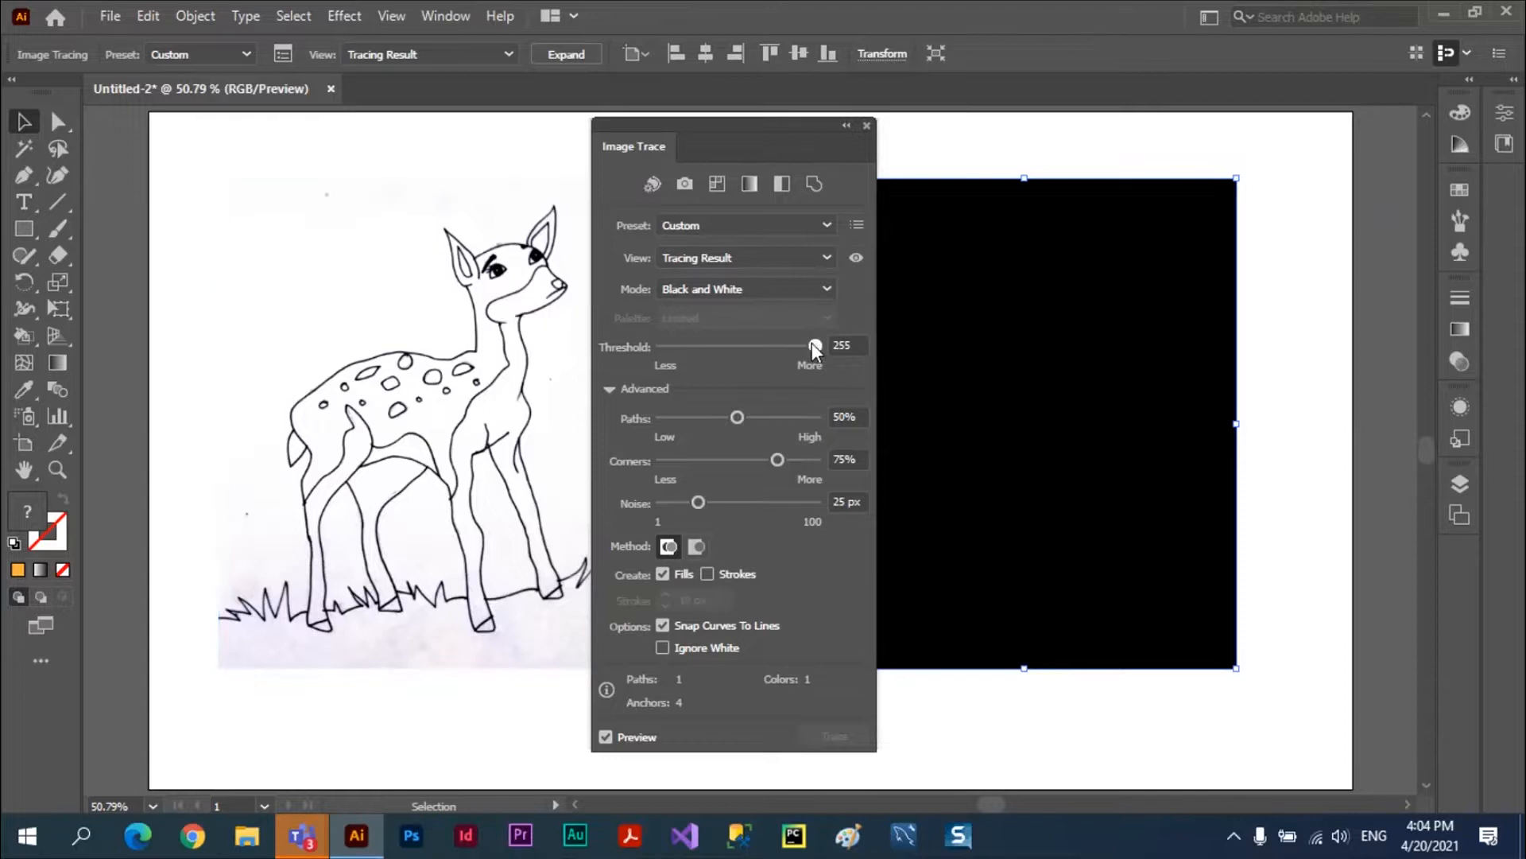
{"action": "left_click_drag", "start_coordinate": [813, 341], "coordinate": [785, 349]}
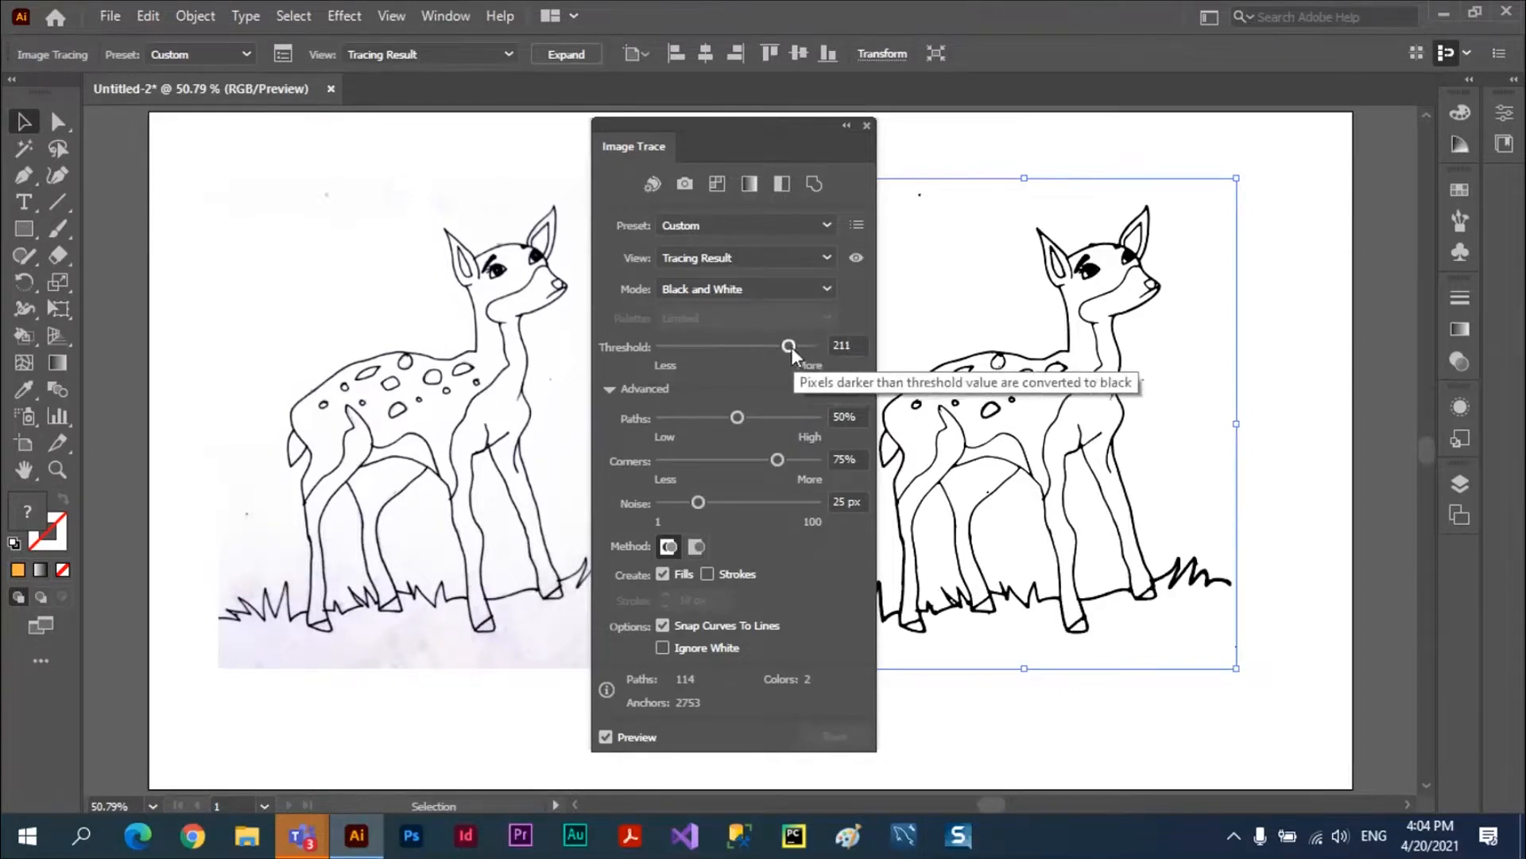
{"action": "left_click_drag", "start_coordinate": [791, 347], "coordinate": [811, 347]}
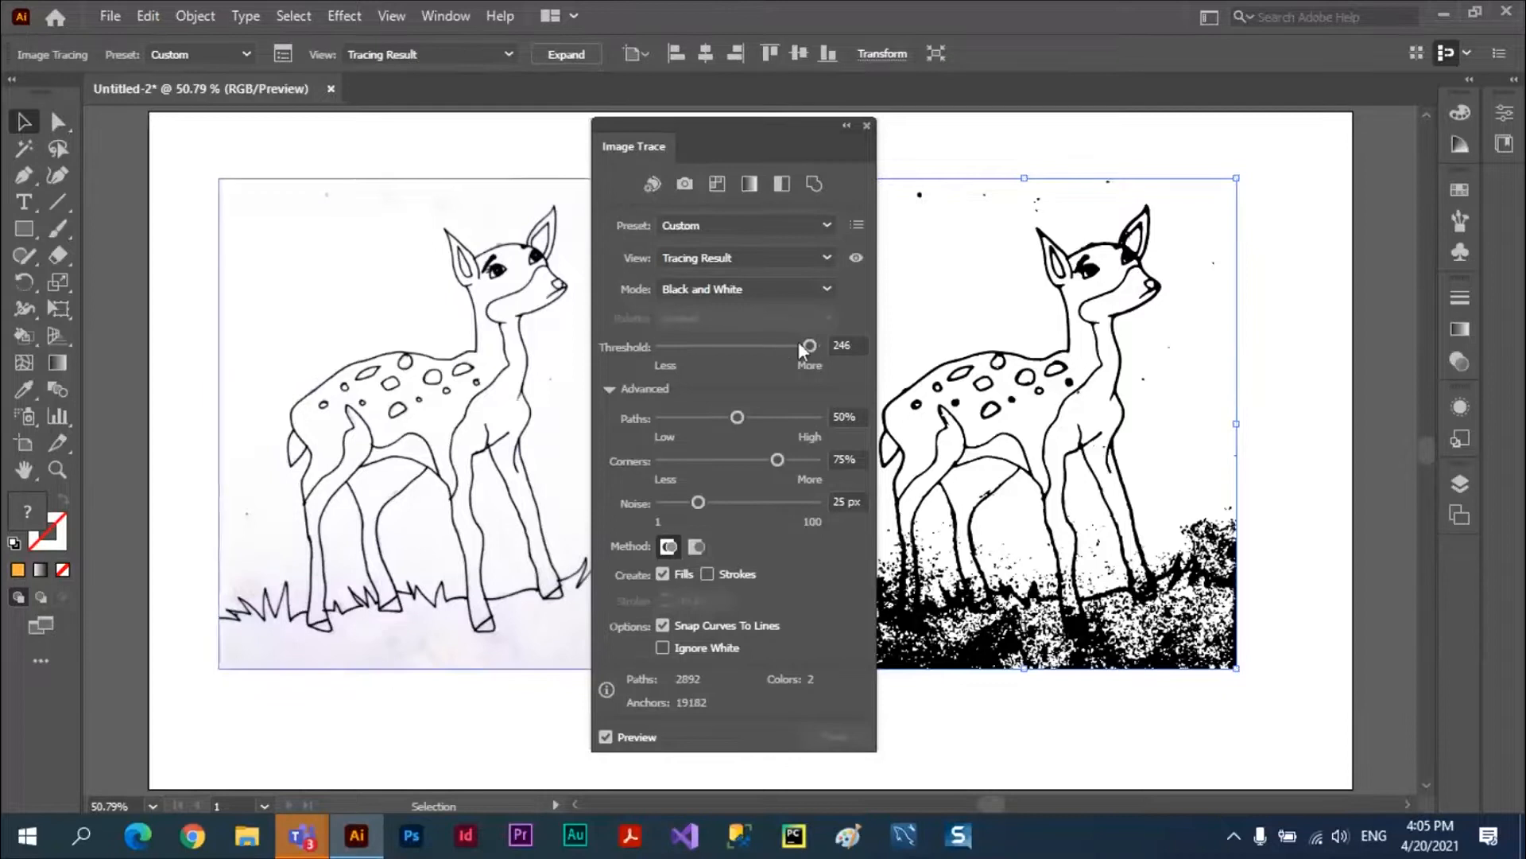
{"action": "left_click_drag", "start_coordinate": [808, 345], "coordinate": [651, 356]}
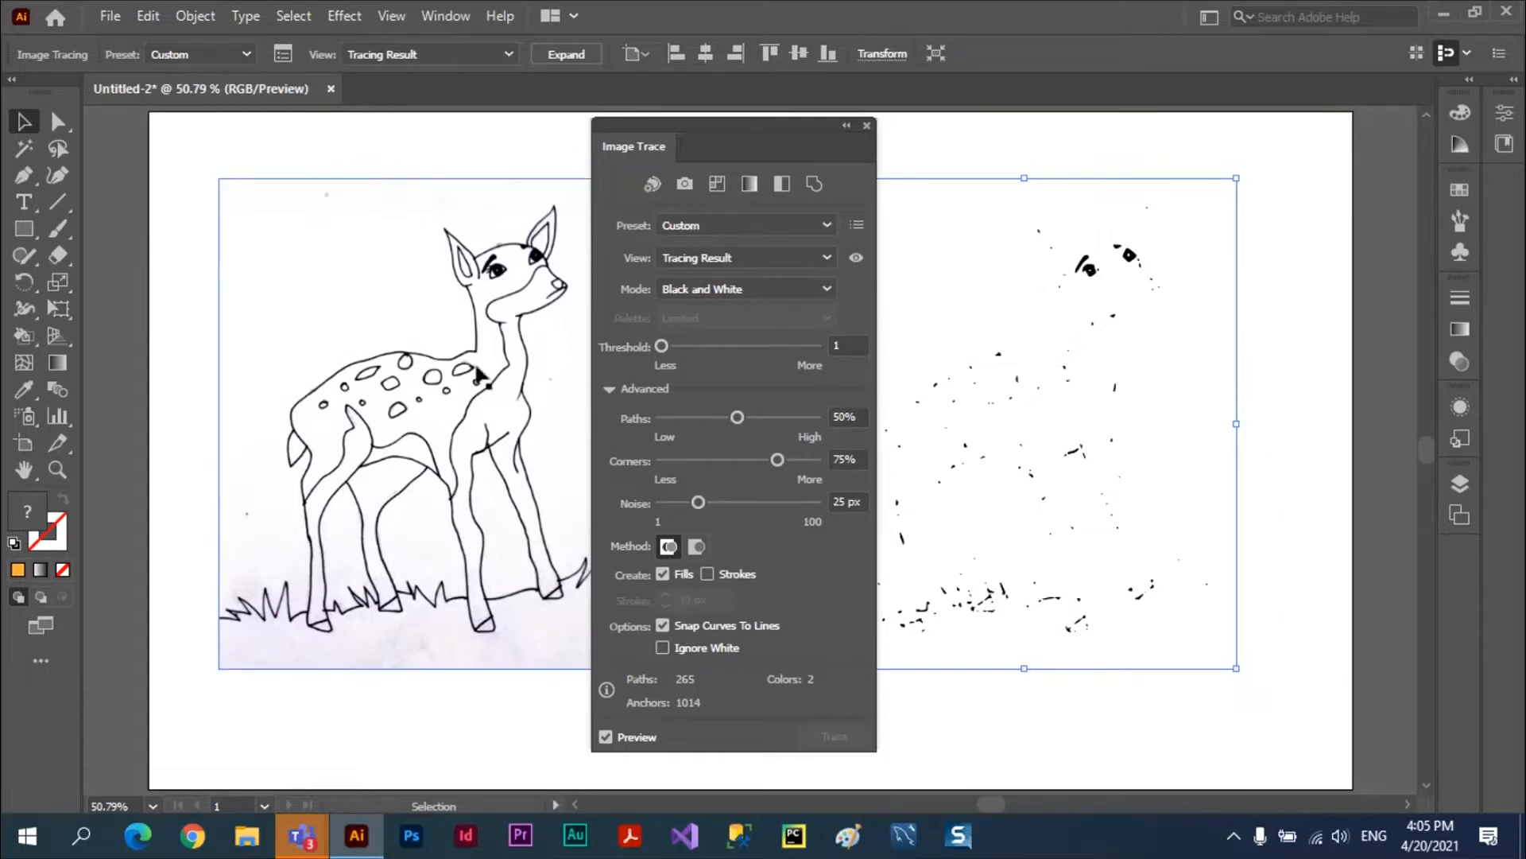
Try thresholds of 69 and 122 on the right deer's trace, and settle on 142
{"action": "left_click", "coordinate": [704, 345]}
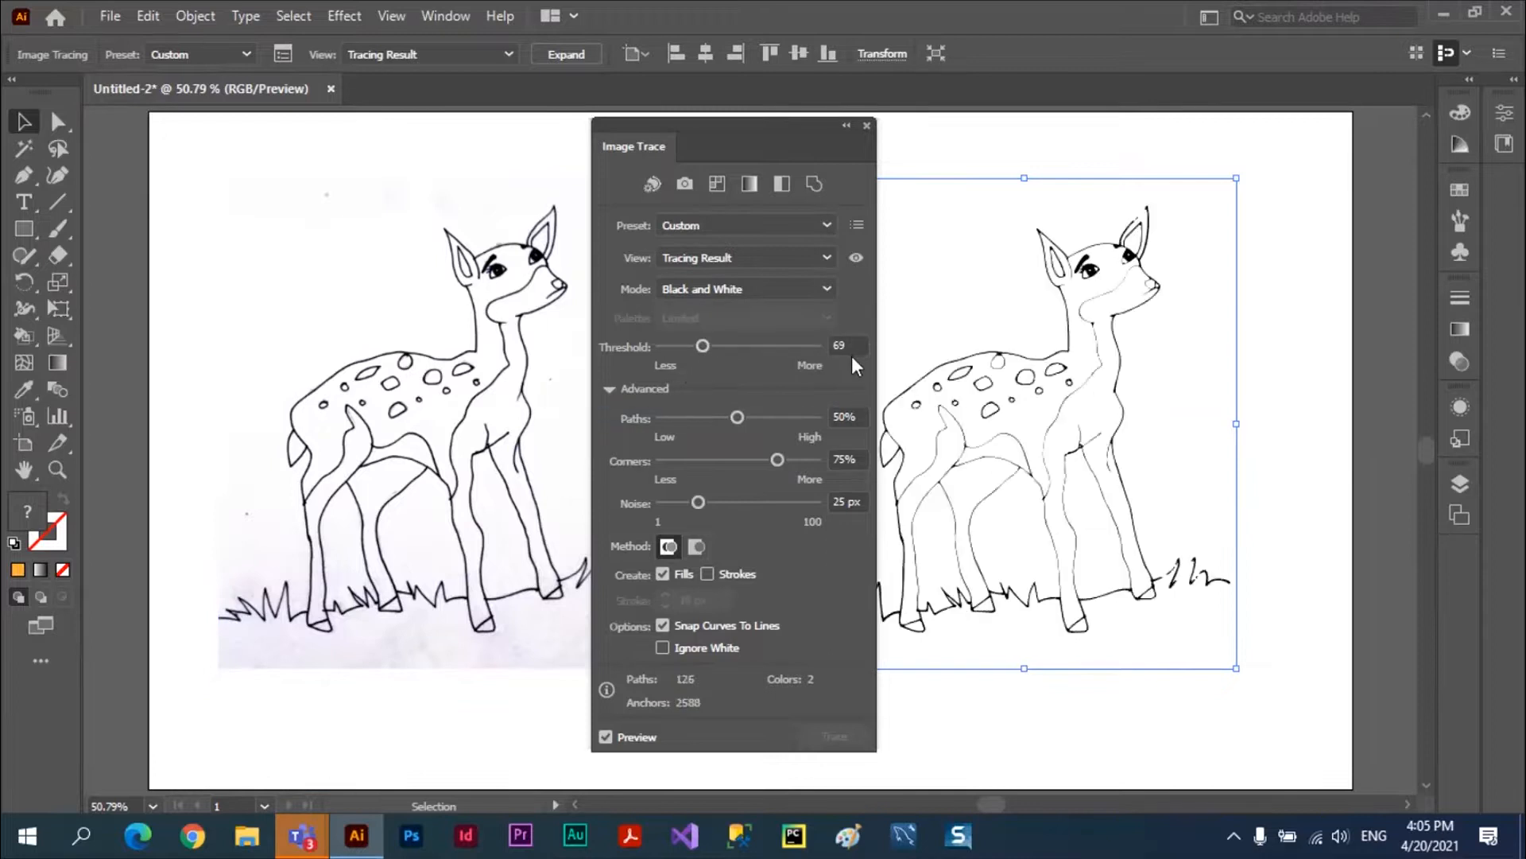
{"action": "left_click", "coordinate": [736, 346]}
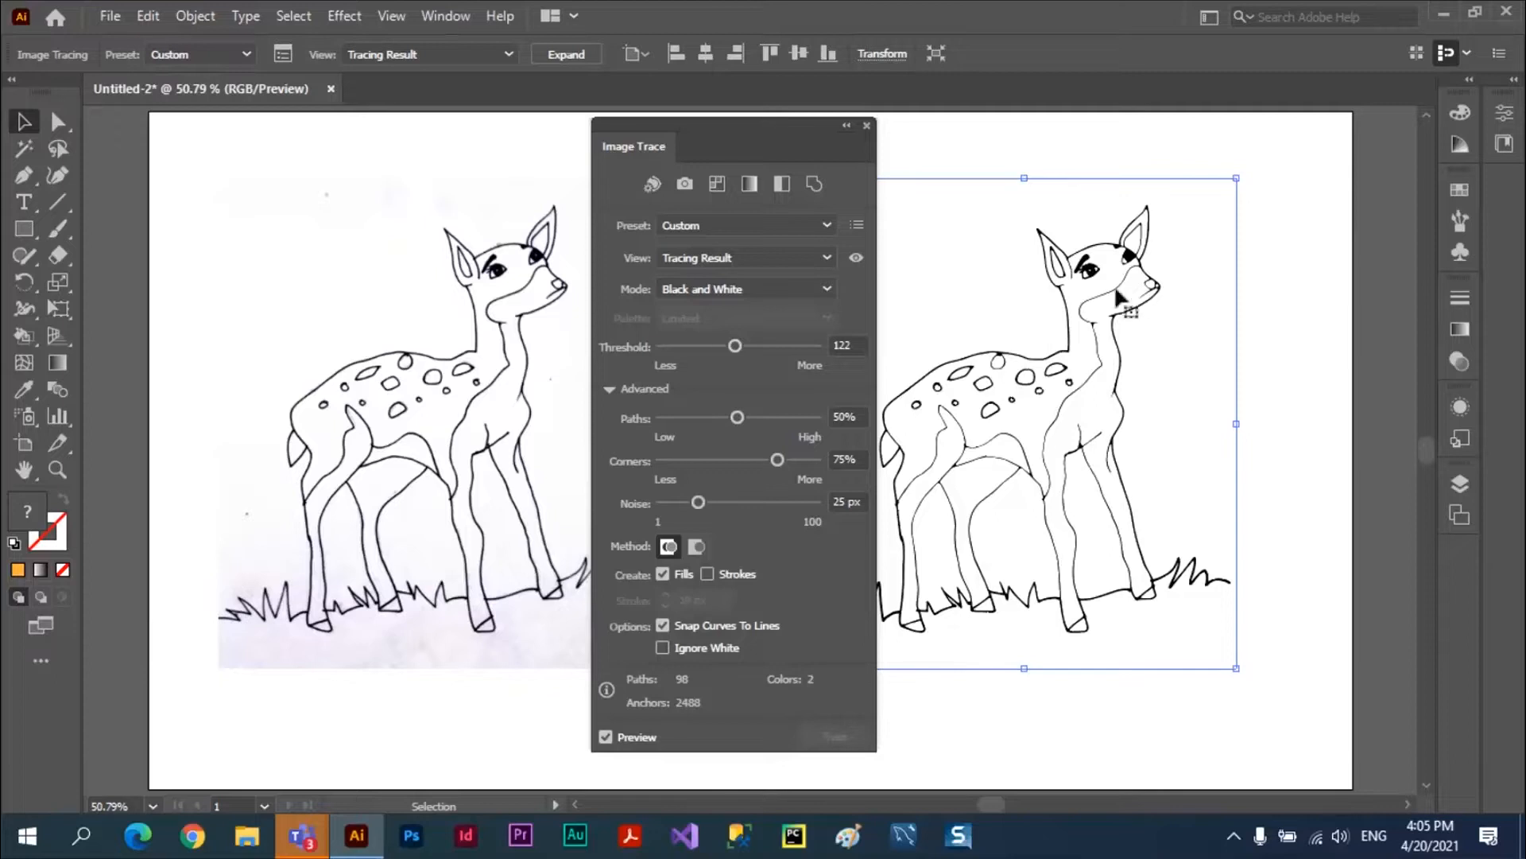
{"action": "left_click_drag", "start_coordinate": [734, 345], "coordinate": [747, 345]}
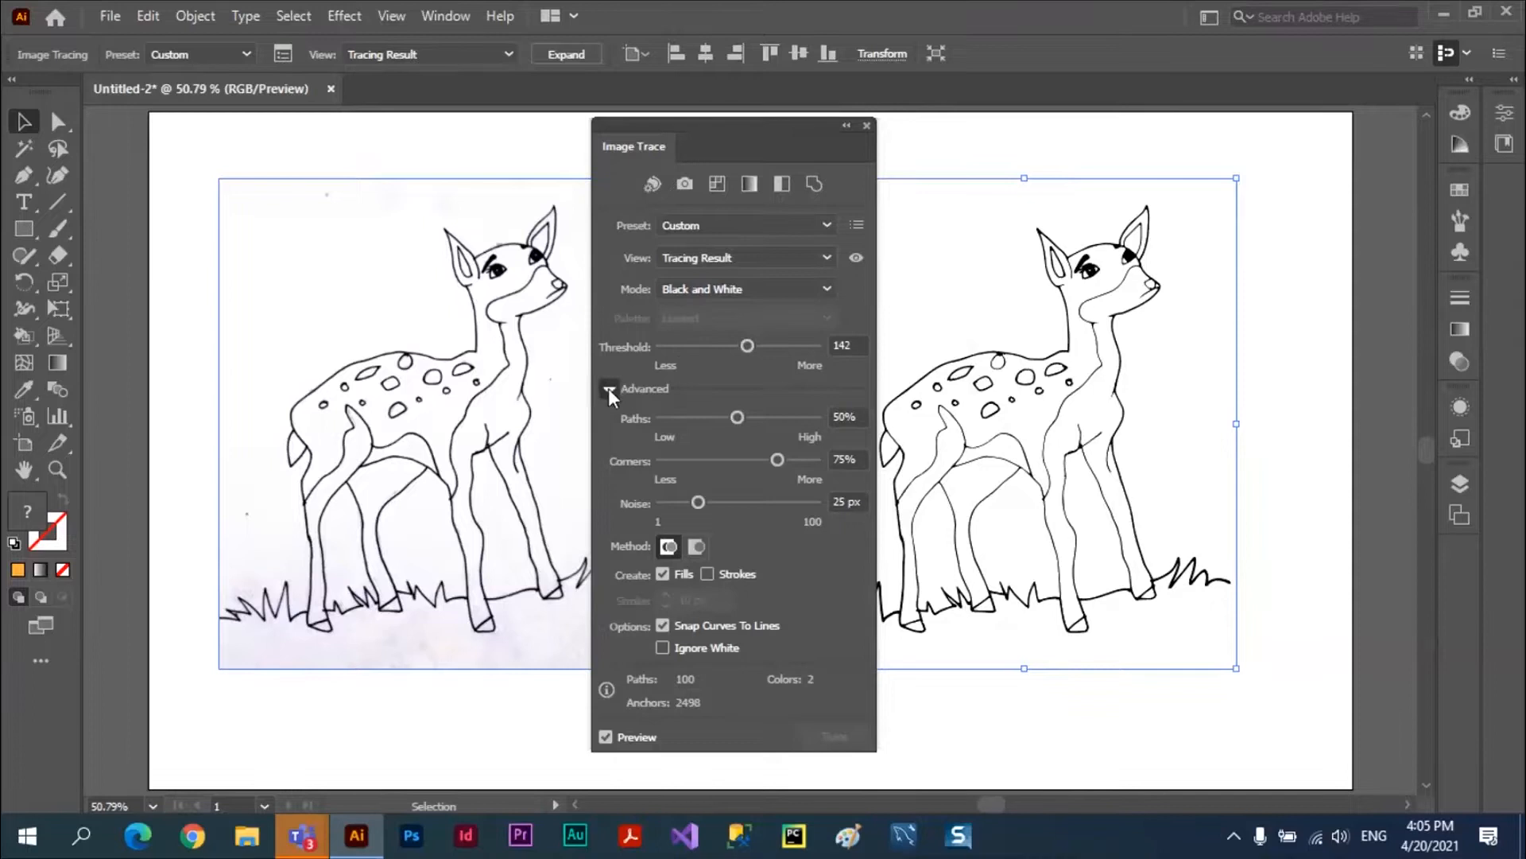
Collapse and expand the advanced trace settings, and try path fitting at 100% and 1% on the right deer
{"action": "left_click", "coordinate": [609, 388]}
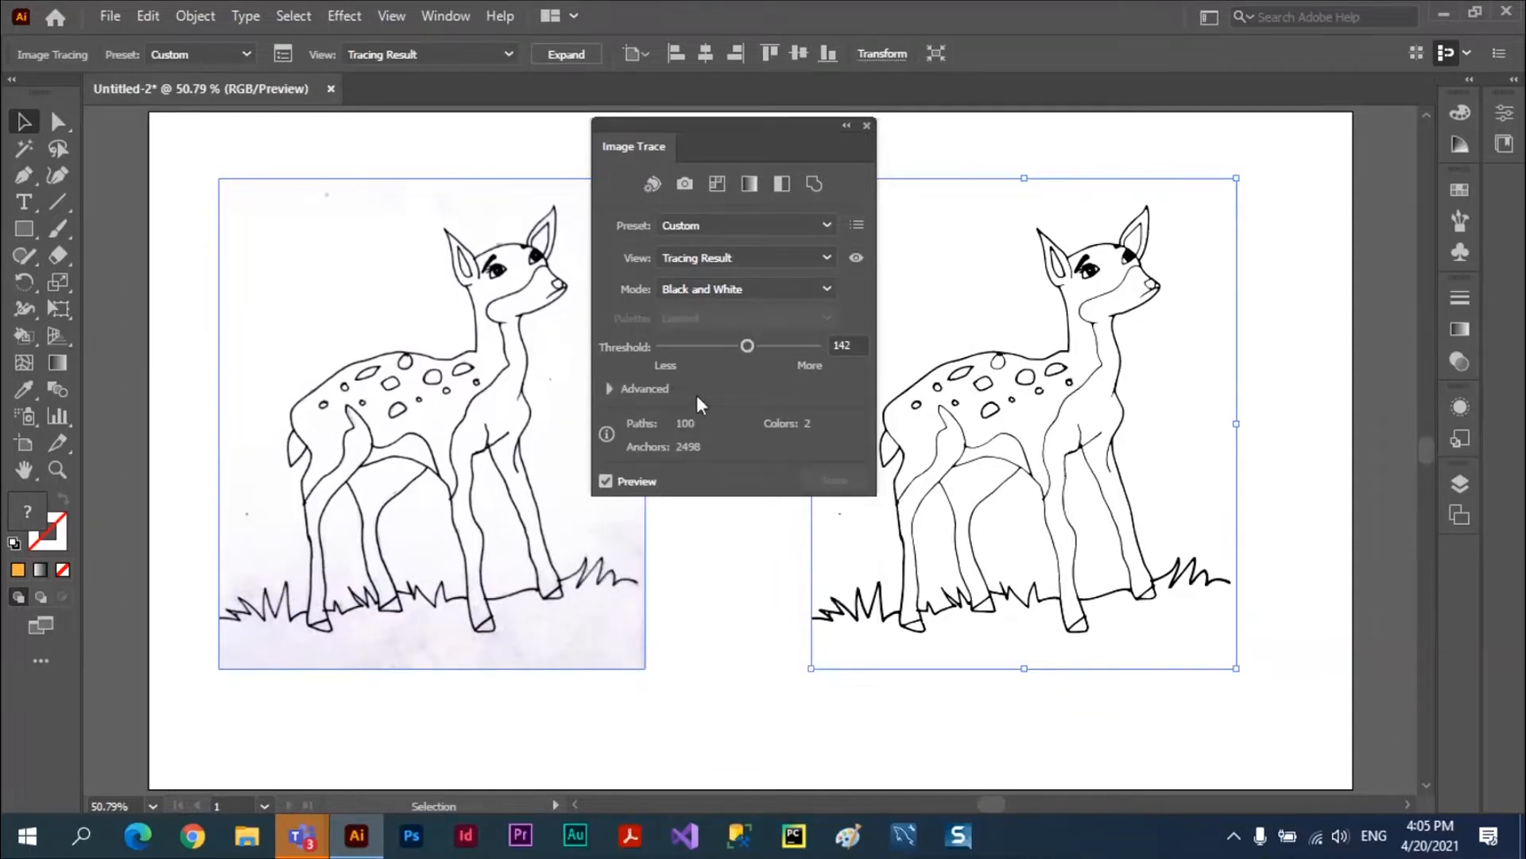
{"action": "left_click", "coordinate": [609, 387]}
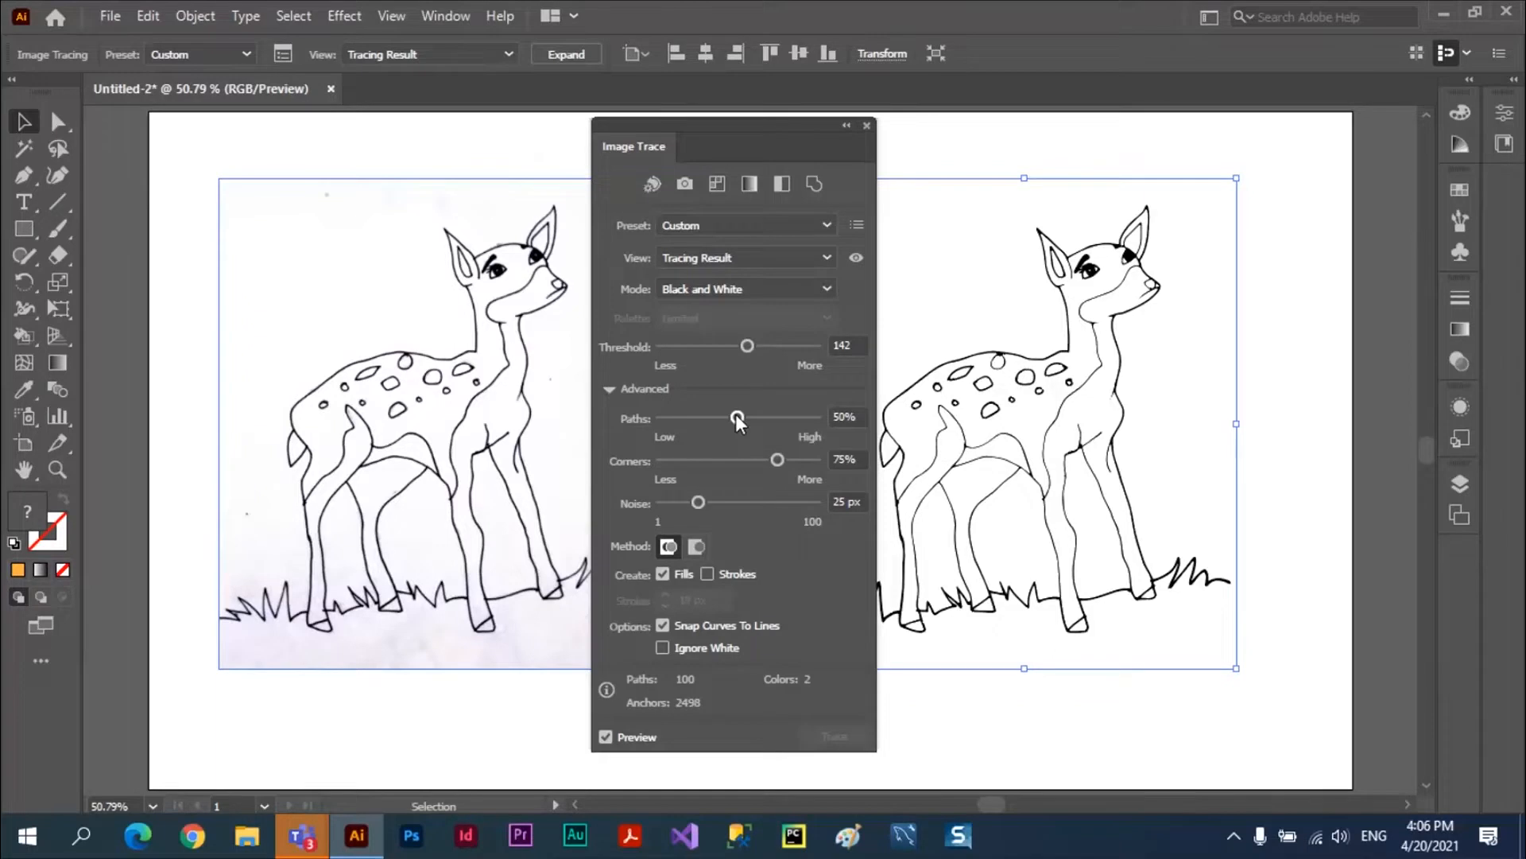
{"action": "left_click_drag", "start_coordinate": [737, 417], "coordinate": [805, 417]}
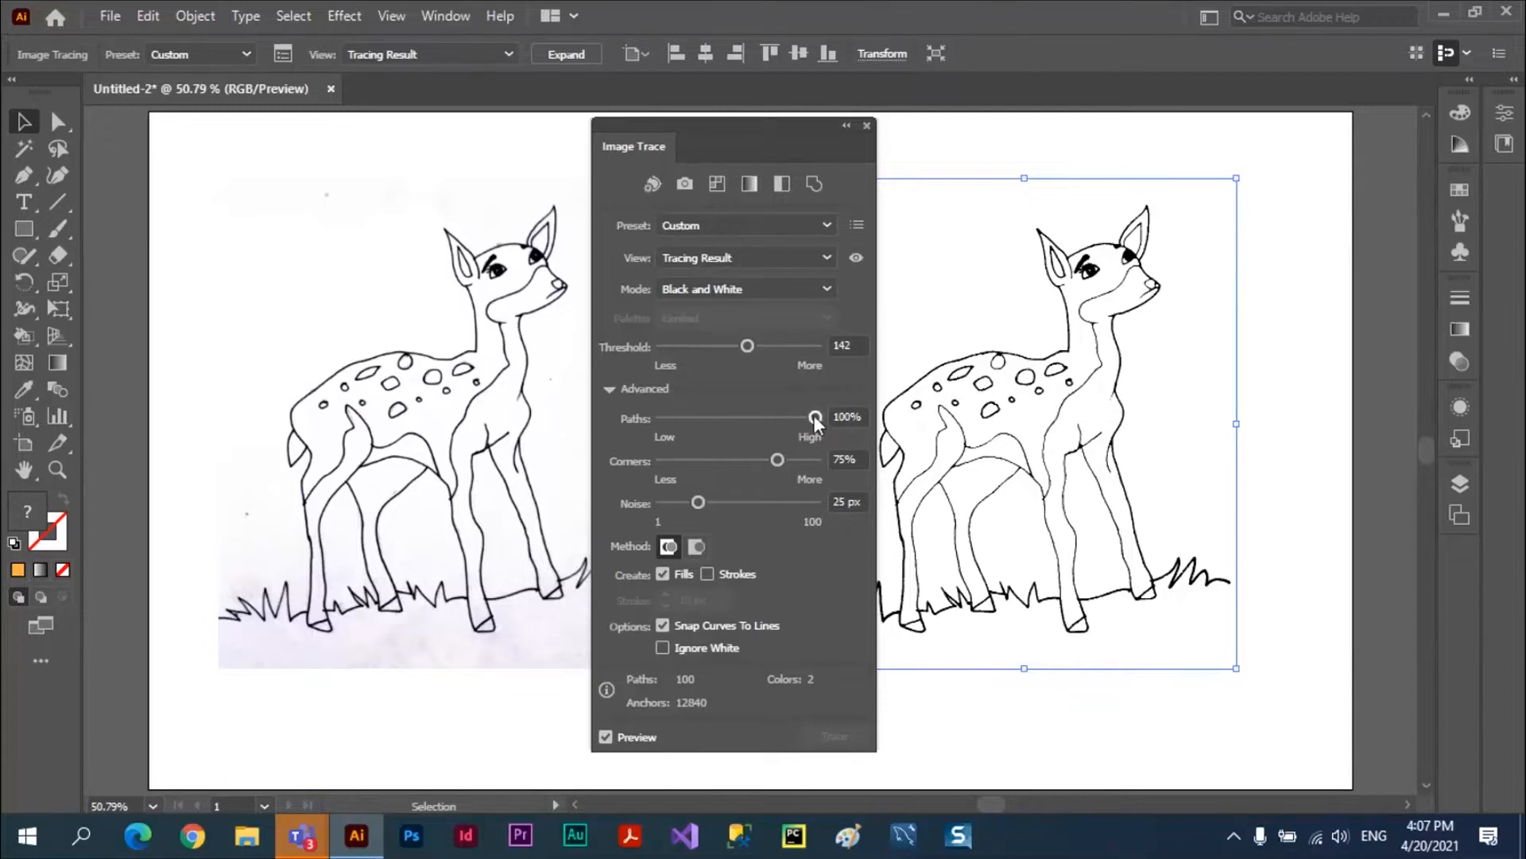
{"action": "left_click_drag", "start_coordinate": [815, 417], "coordinate": [753, 418]}
{"action": "left_click_drag", "start_coordinate": [765, 417], "coordinate": [819, 417]}
{"action": "left_click_drag", "start_coordinate": [816, 417], "coordinate": [657, 424]}
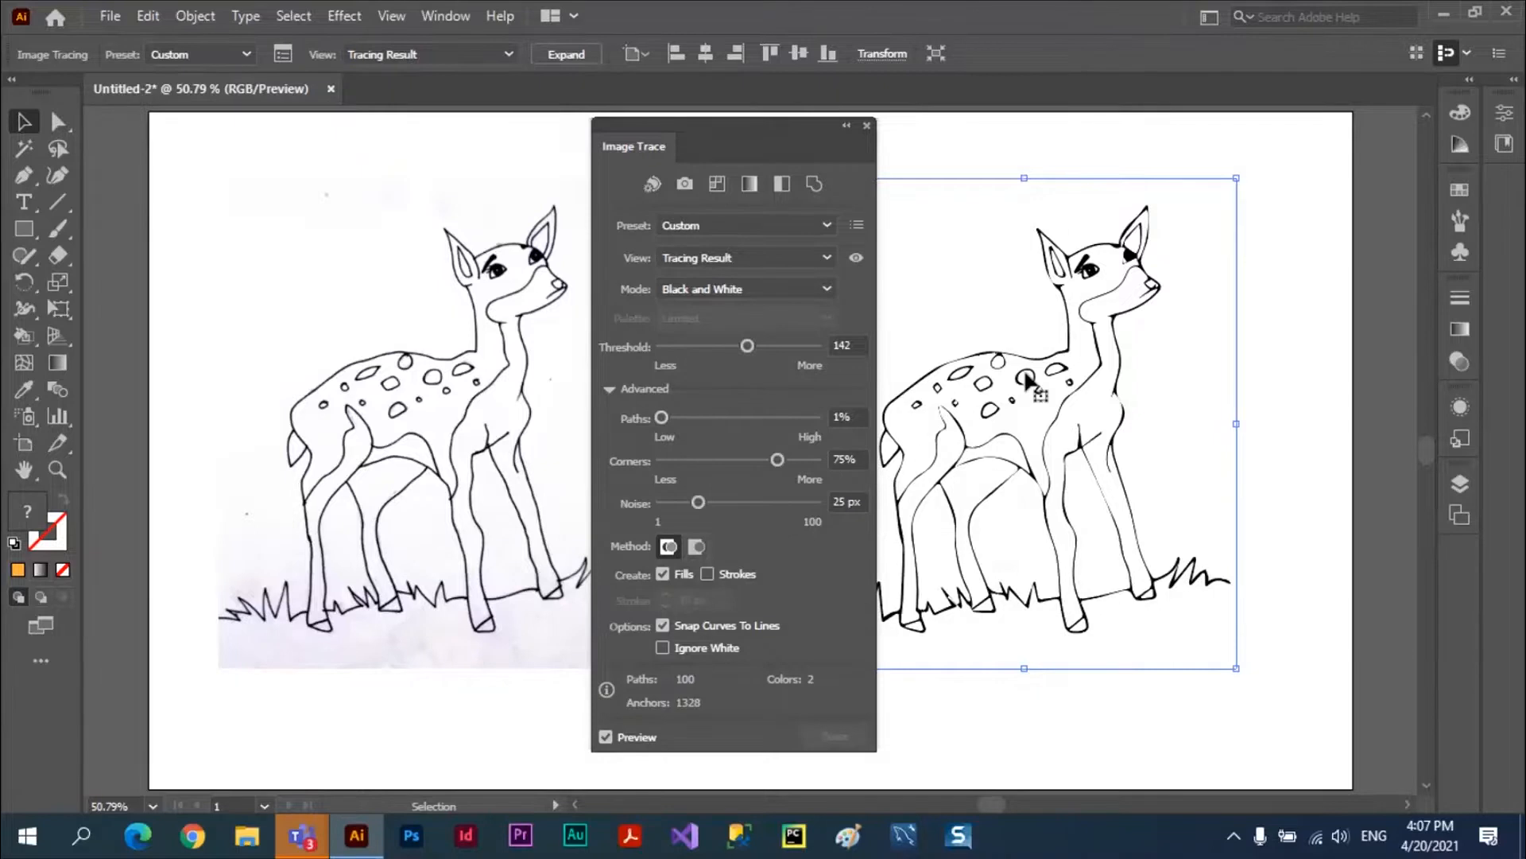
Uncover the right deer, set its path fitting to 51% and raise the threshold to 230
{"action": "left_click_drag", "start_coordinate": [768, 126], "coordinate": [666, 128]}
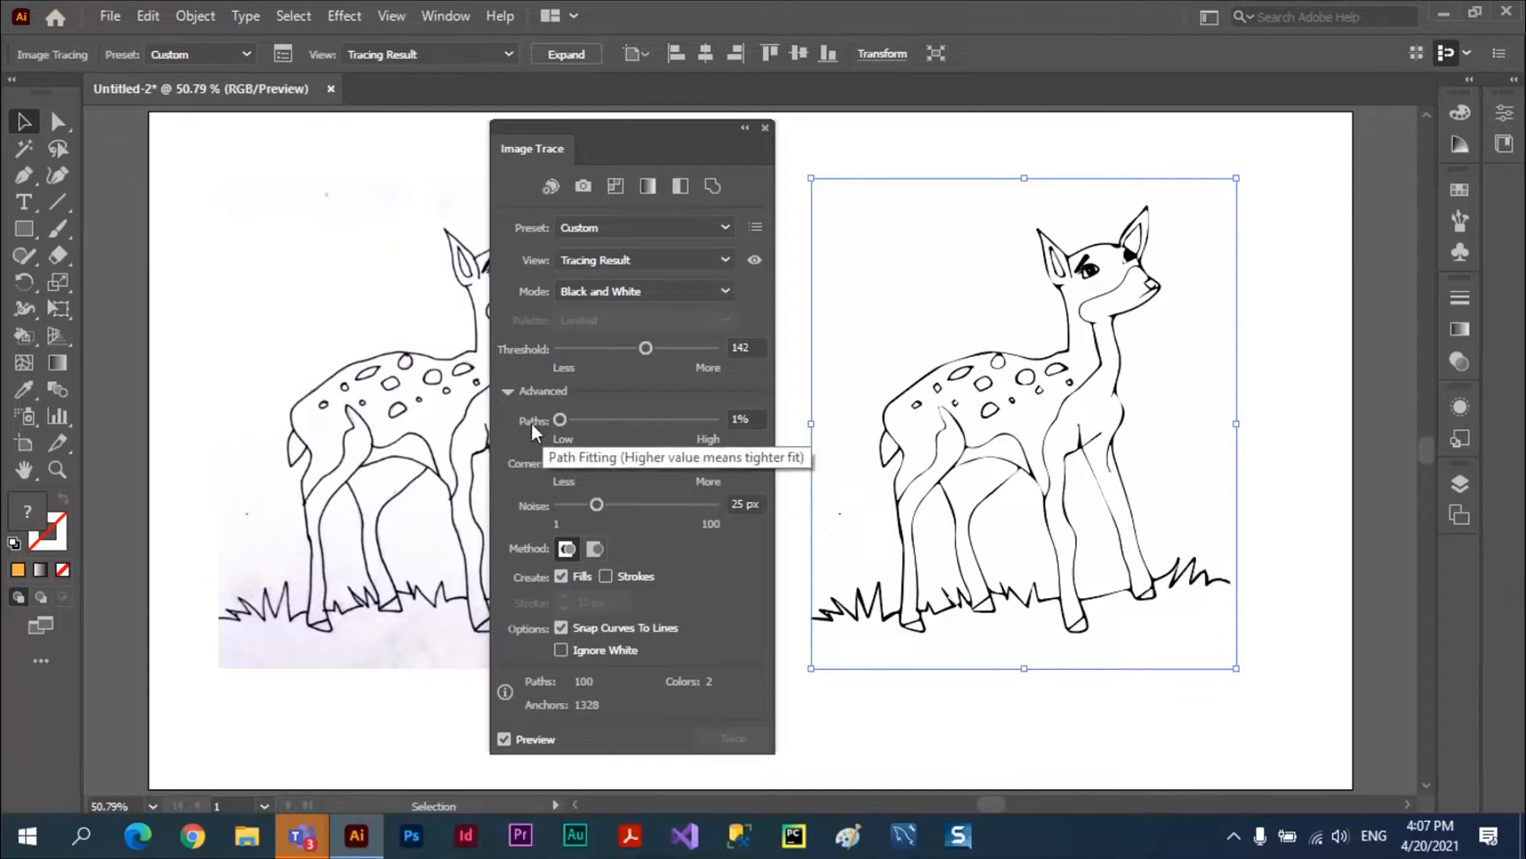
{"action": "left_click_drag", "start_coordinate": [569, 421], "coordinate": [636, 423]}
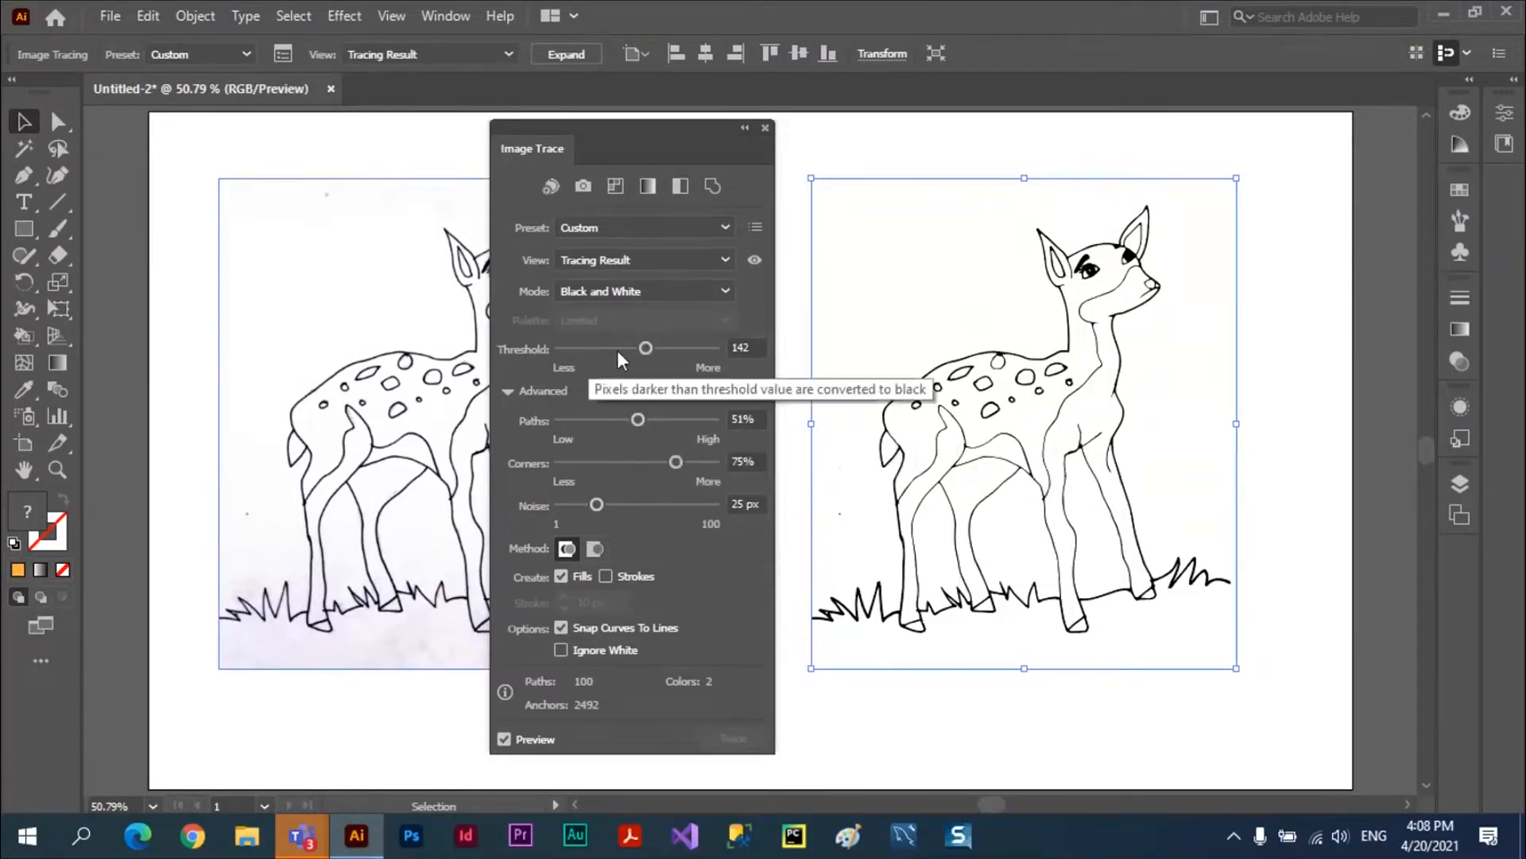
{"action": "left_click_drag", "start_coordinate": [645, 348], "coordinate": [697, 348]}
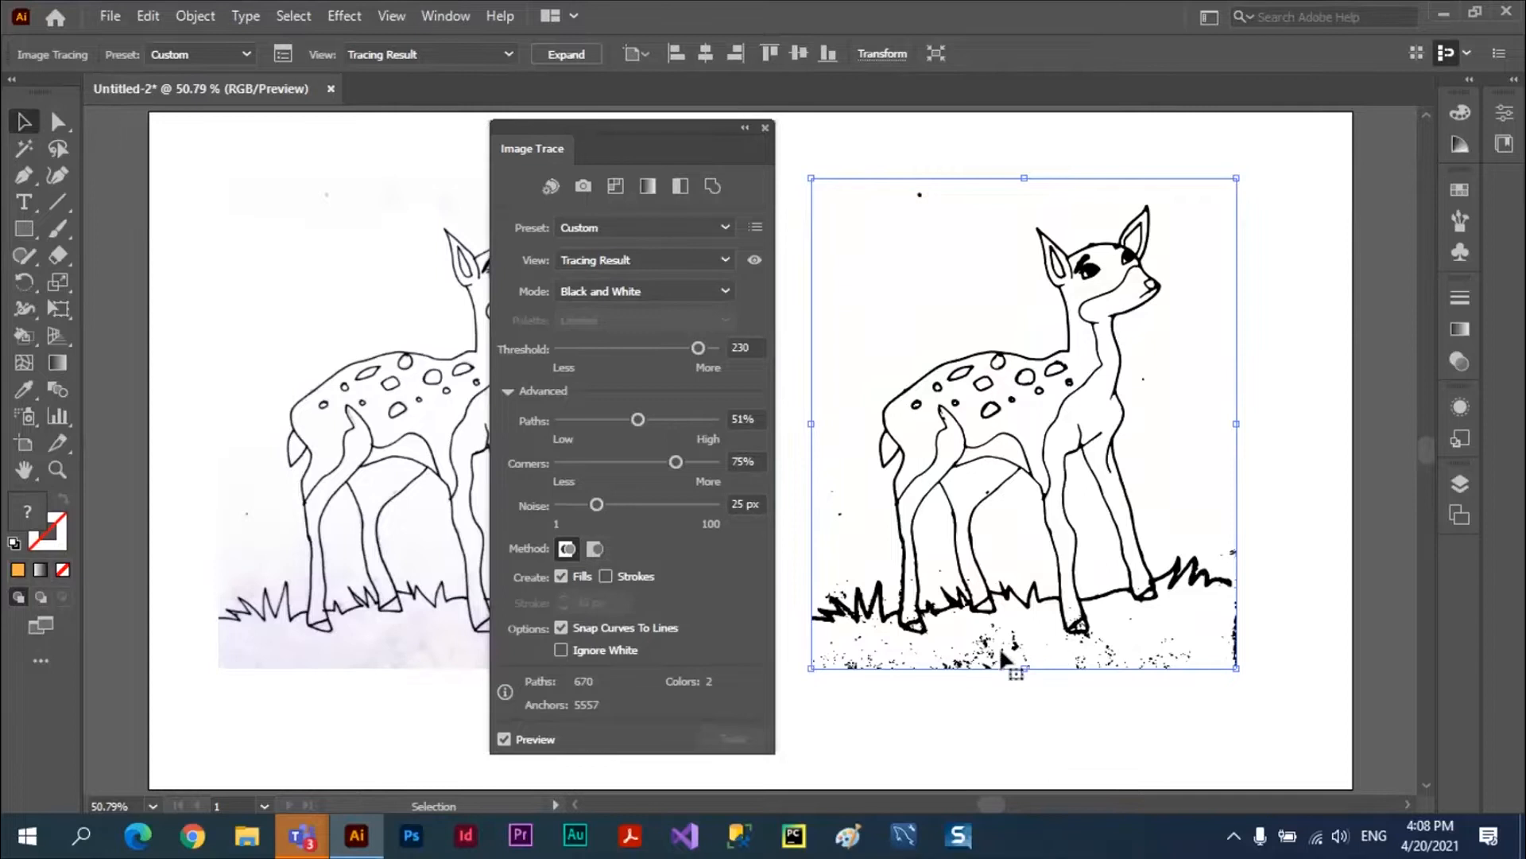
Try noise values of 3 px and 100 px on the right deer's trace, and set the noise to 48 px
{"action": "left_click_drag", "start_coordinate": [598, 506], "coordinate": [567, 506]}
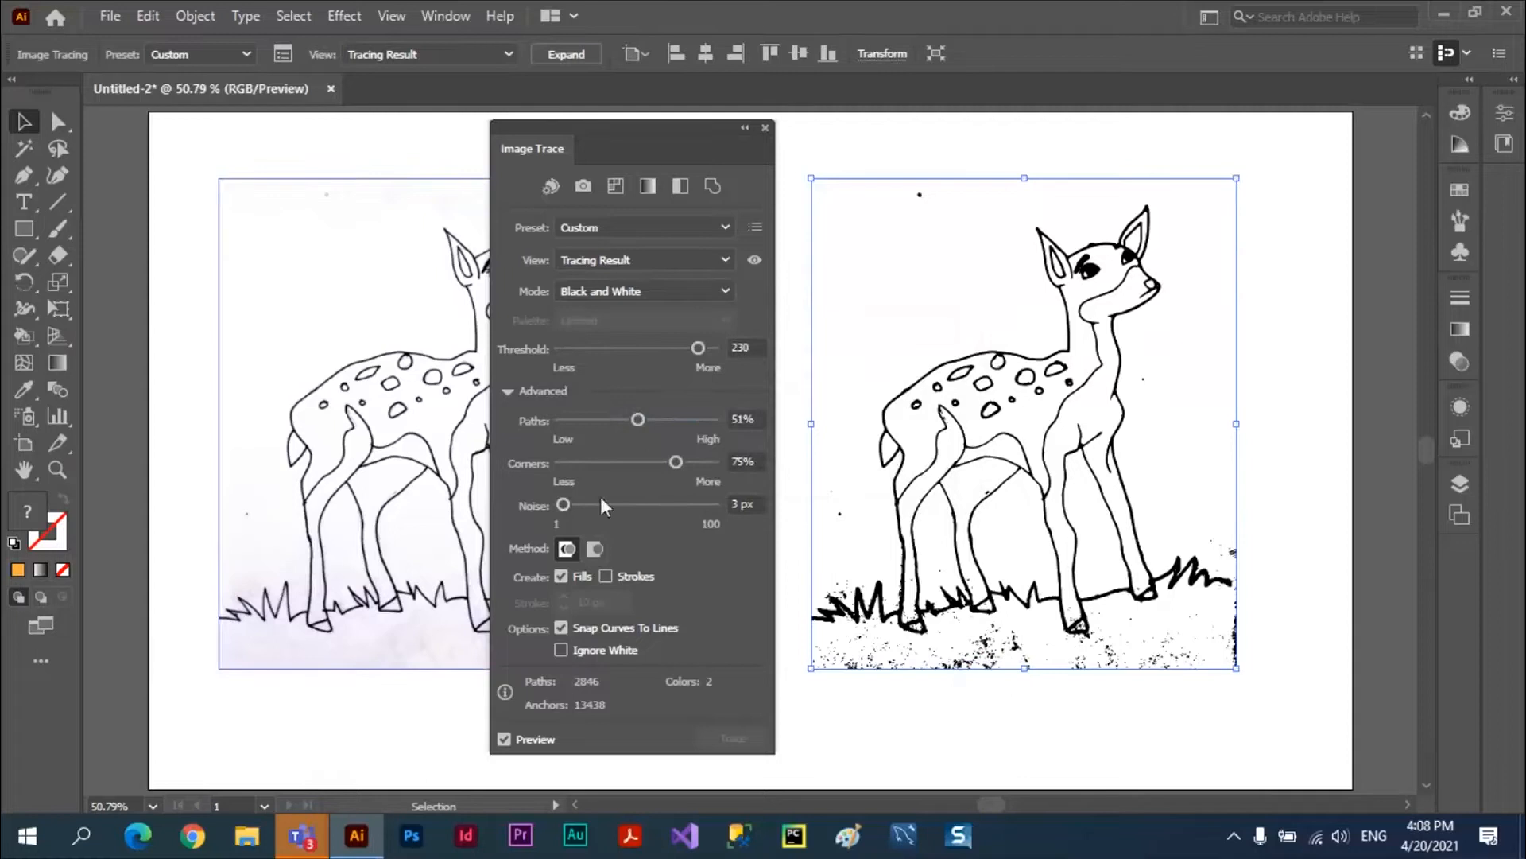
{"action": "left_click_drag", "start_coordinate": [564, 506], "coordinate": [668, 508]}
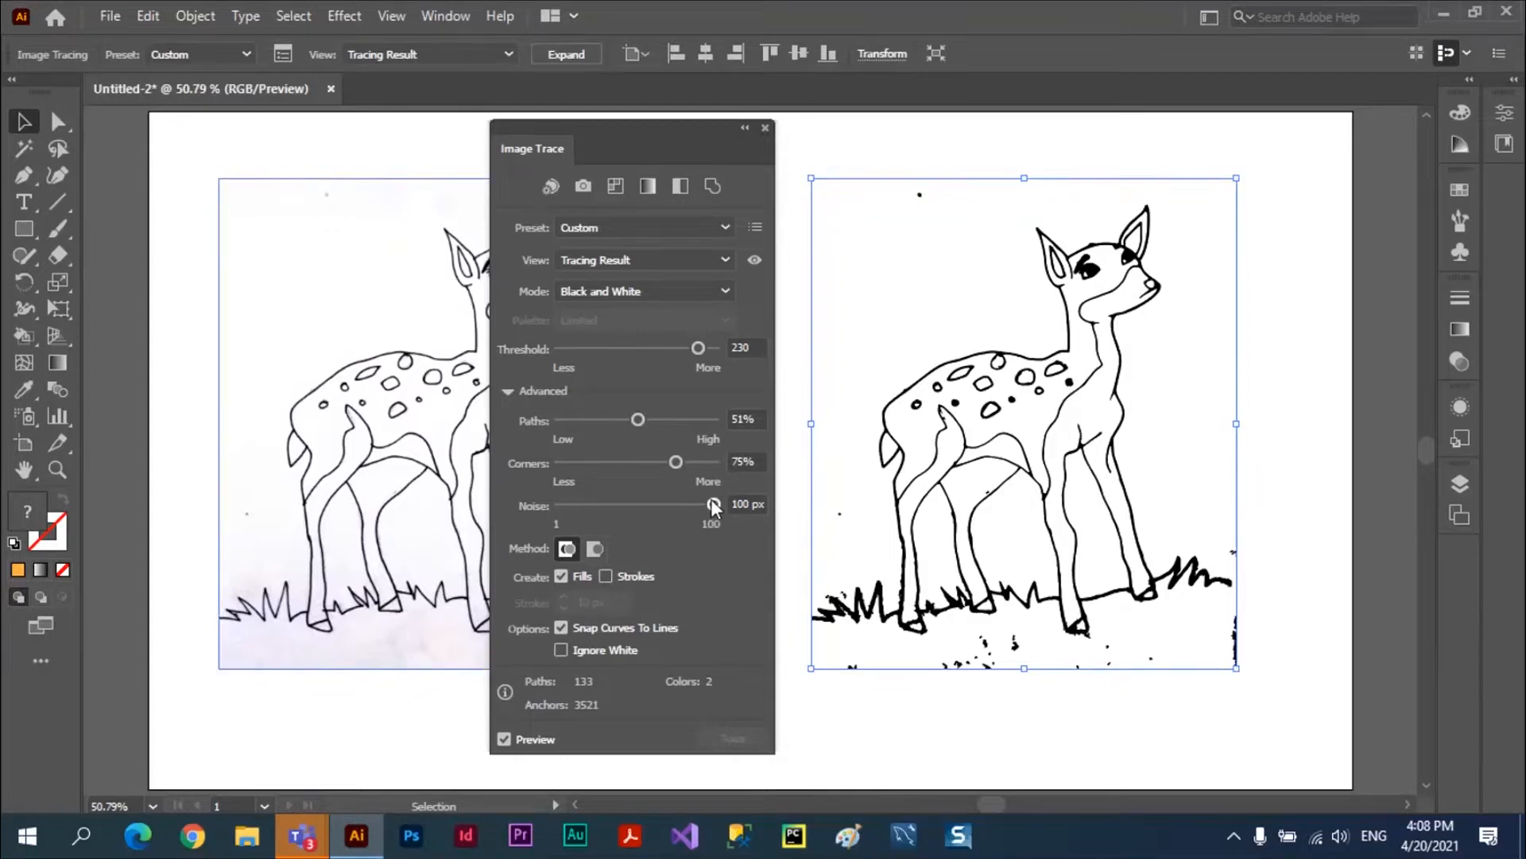
{"action": "left_click_drag", "start_coordinate": [710, 502], "coordinate": [632, 512]}
Try the overlapping method on the trace, return to the abutting method, and enable stroke creation alongside fills
{"action": "left_click", "coordinate": [596, 549]}
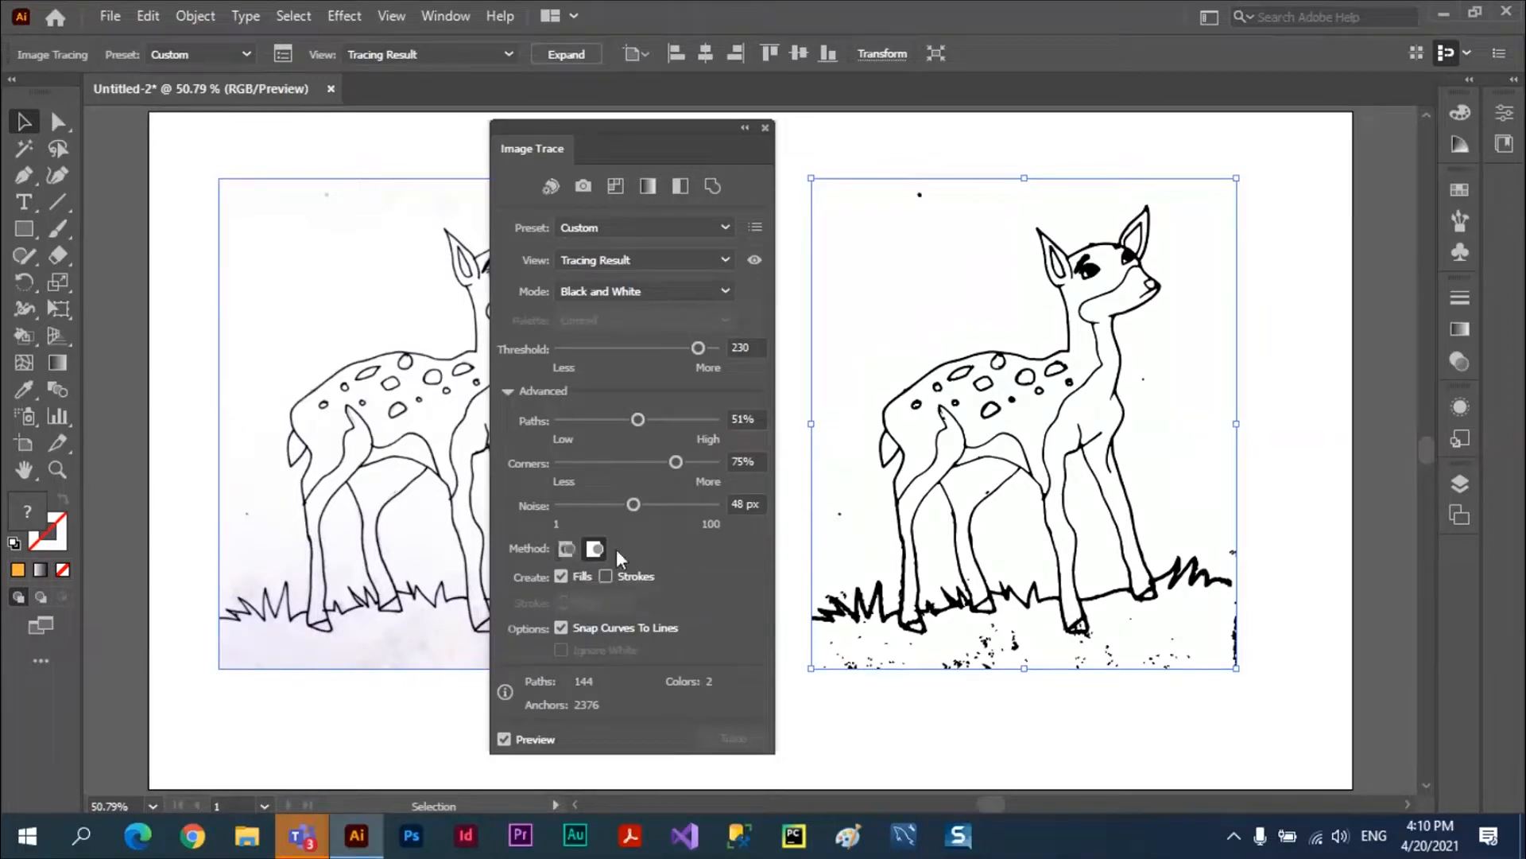
{"action": "left_click", "coordinate": [565, 549]}
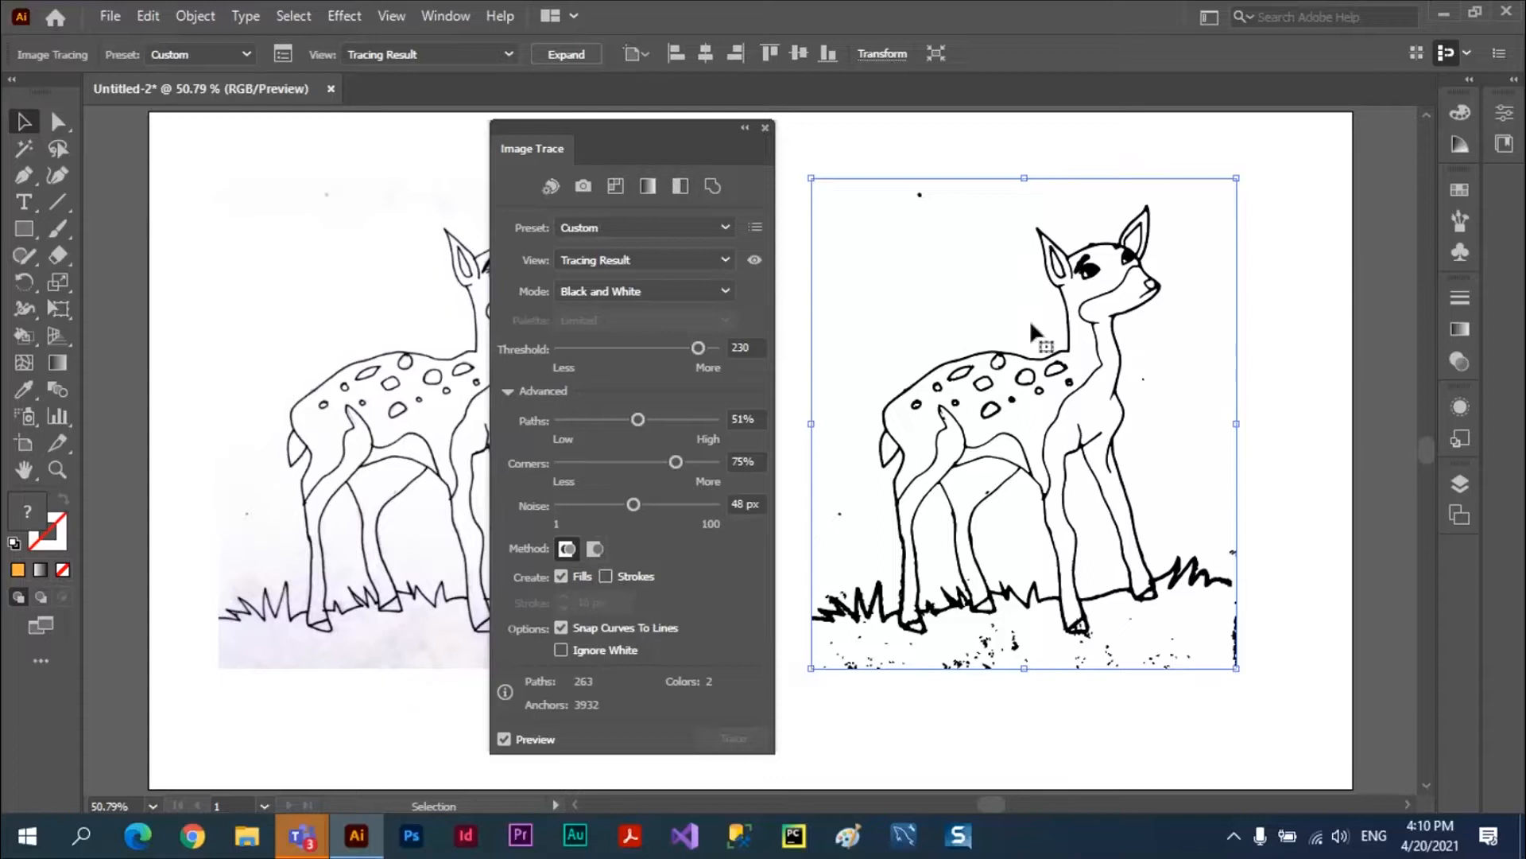
{"action": "left_click", "coordinate": [604, 575]}
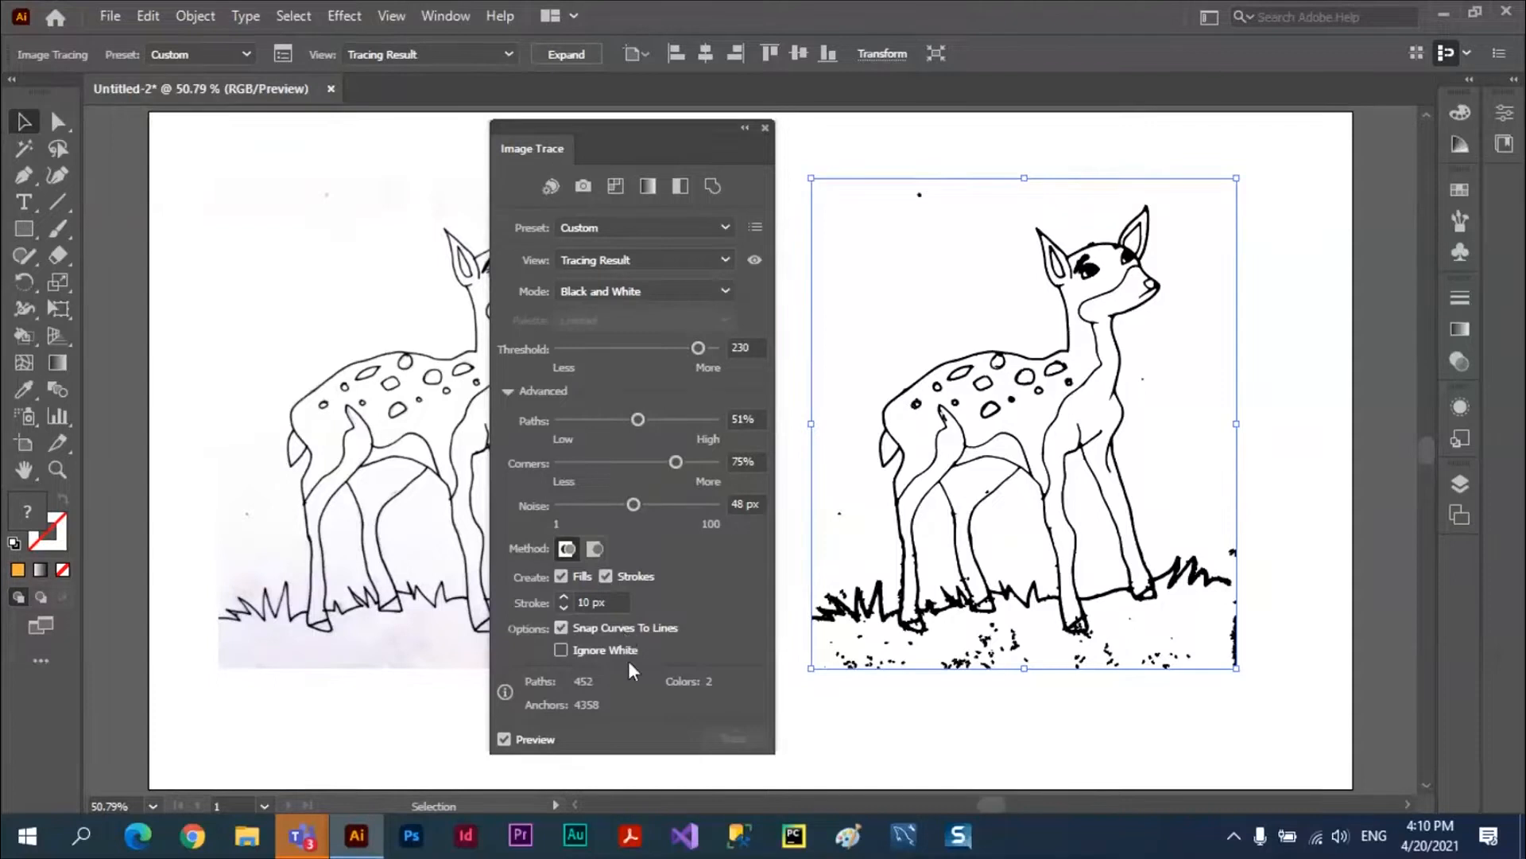
Apply the Outline preset to the right deer and try path fitting at 100% and 3%, keeping the trace uncovered
{"action": "left_click", "coordinate": [713, 186]}
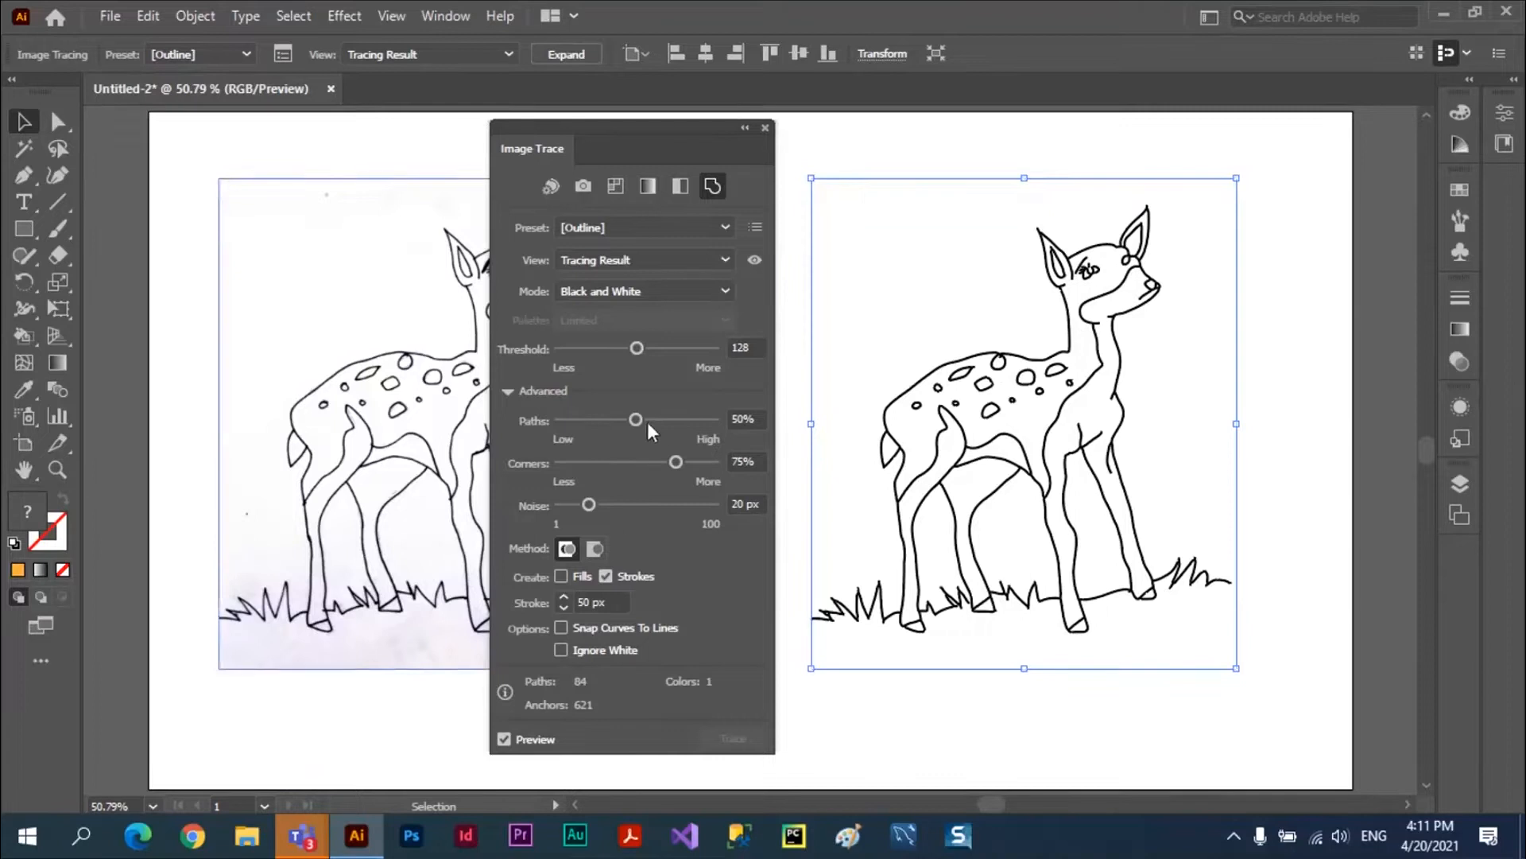
{"action": "left_click_drag", "start_coordinate": [638, 419], "coordinate": [717, 417]}
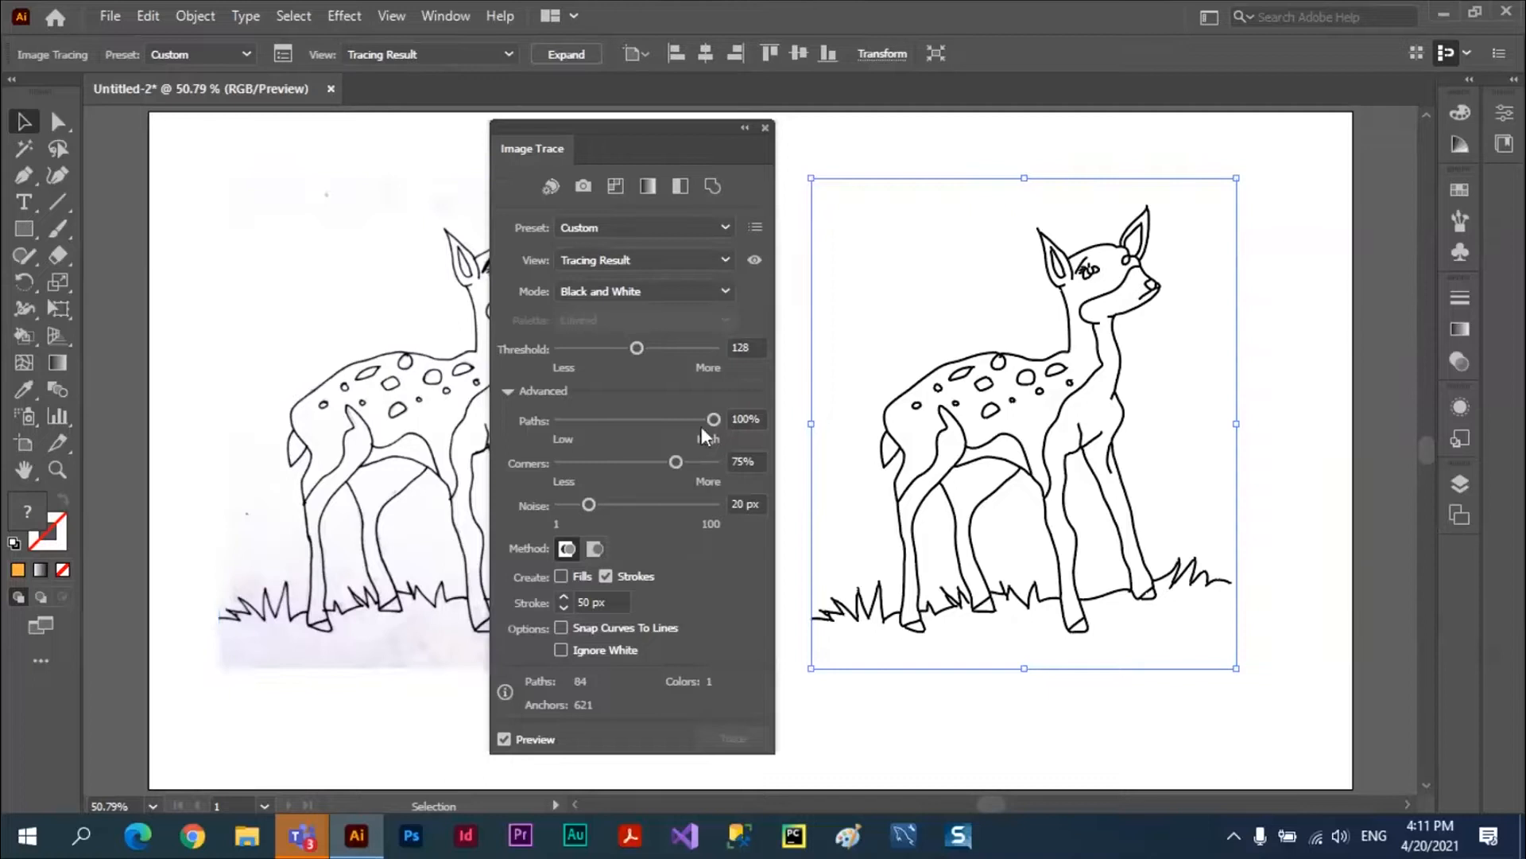
{"action": "left_click_drag", "start_coordinate": [712, 419], "coordinate": [561, 423]}
{"action": "left_click_drag", "start_coordinate": [600, 127], "coordinate": [455, 127]}
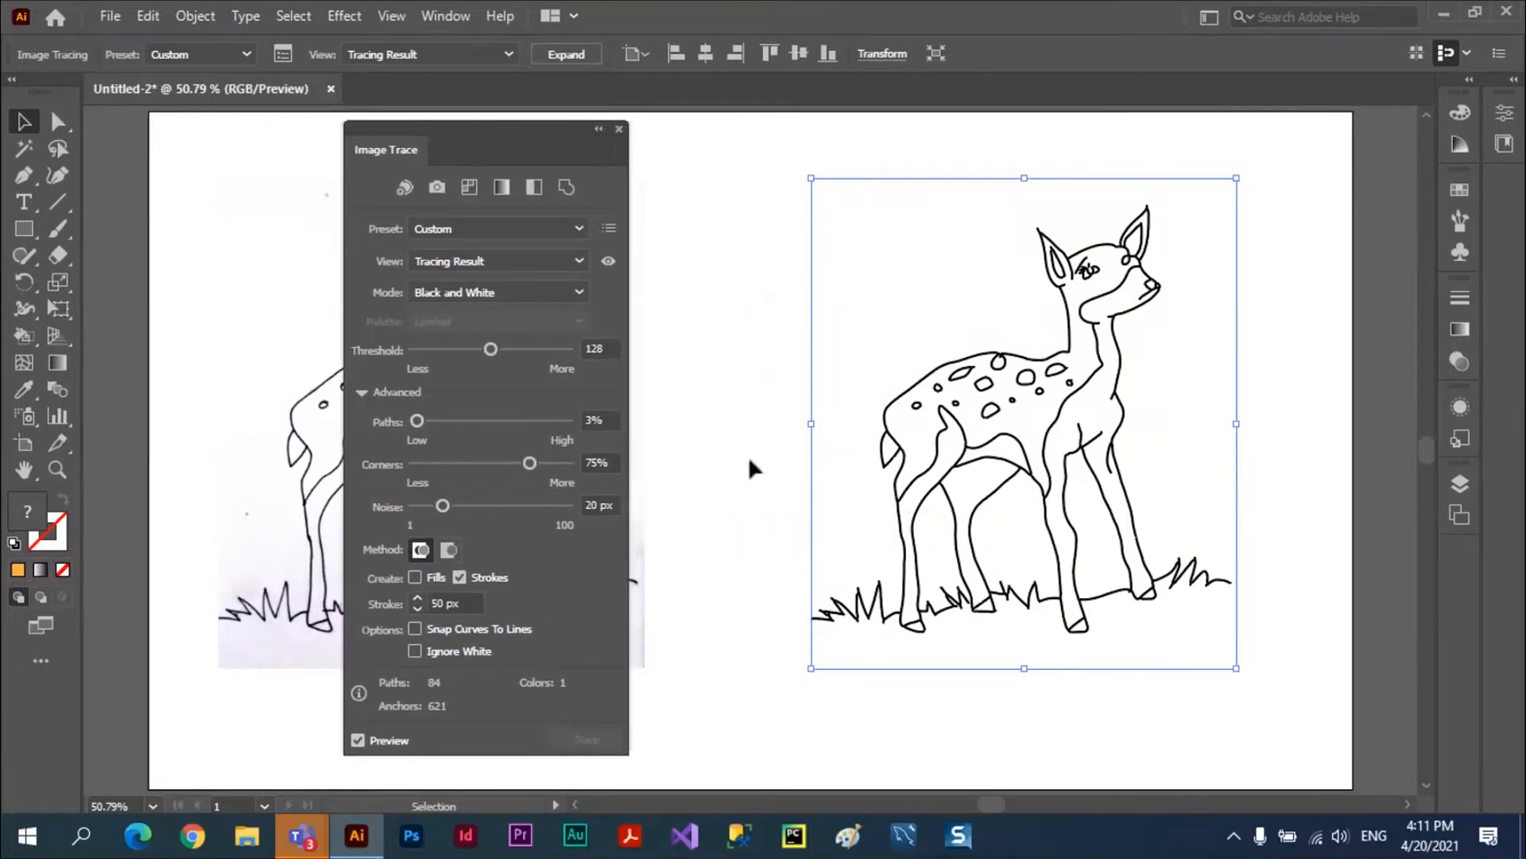
{"action": "left_click_drag", "start_coordinate": [490, 135], "coordinate": [570, 136]}
Shift the traced deer slightly down and to the left, and try fewer corners before setting corners to 100%
{"action": "mouse_move", "coordinate": [969, 443]}
{"action": "left_mouse_down"}
{"action": "mouse_move", "coordinate": [988, 481]}
{"action": "mouse_move", "coordinate": [964, 428]}
{"action": "left_mouse_up"}
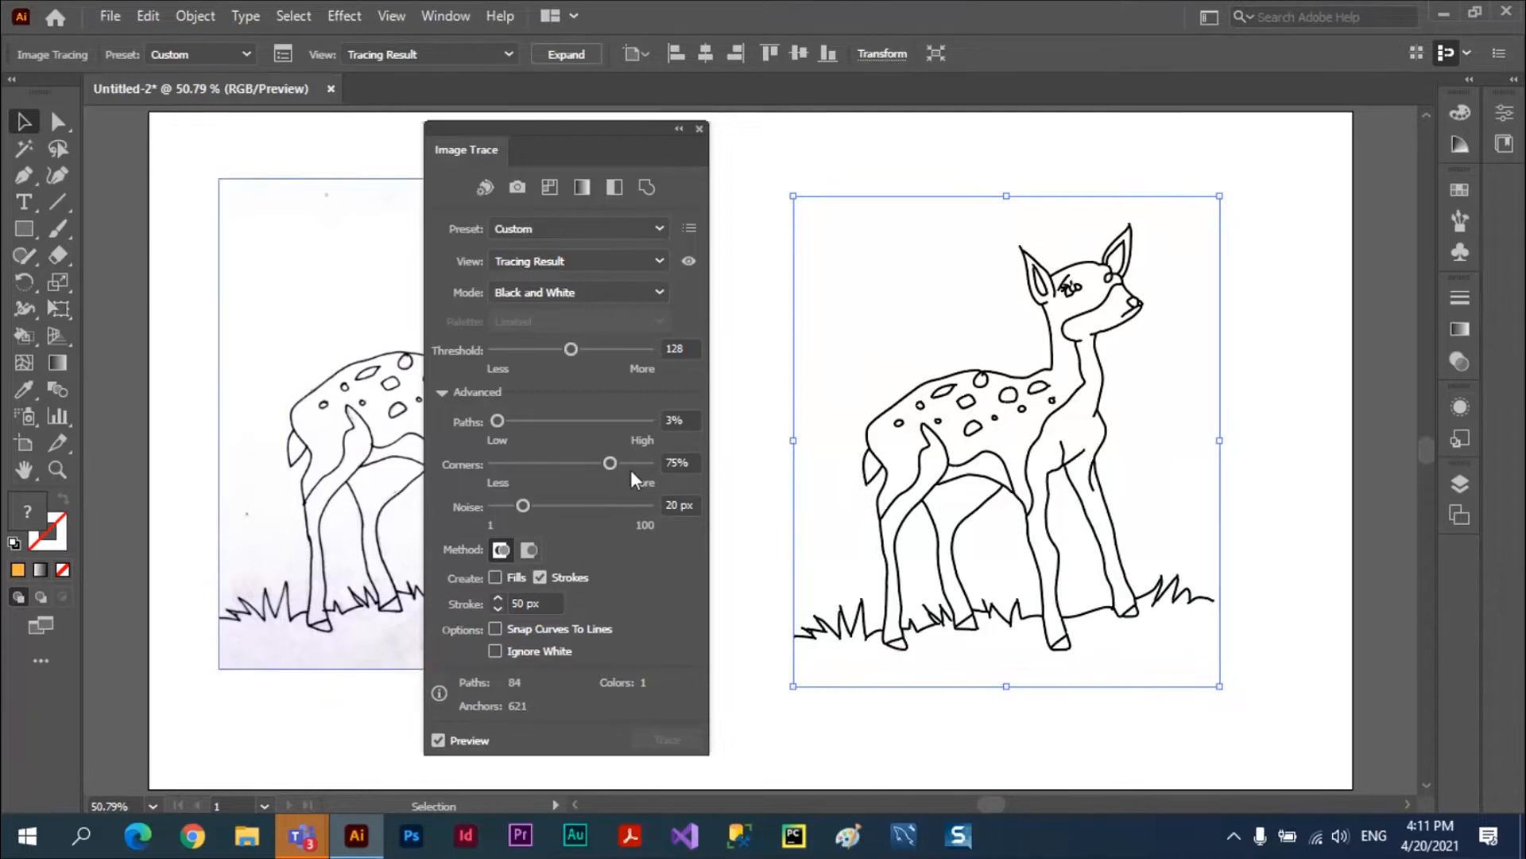
{"action": "left_click_drag", "start_coordinate": [605, 464], "coordinate": [505, 464]}
{"action": "left_click_drag", "start_coordinate": [494, 463], "coordinate": [668, 474]}
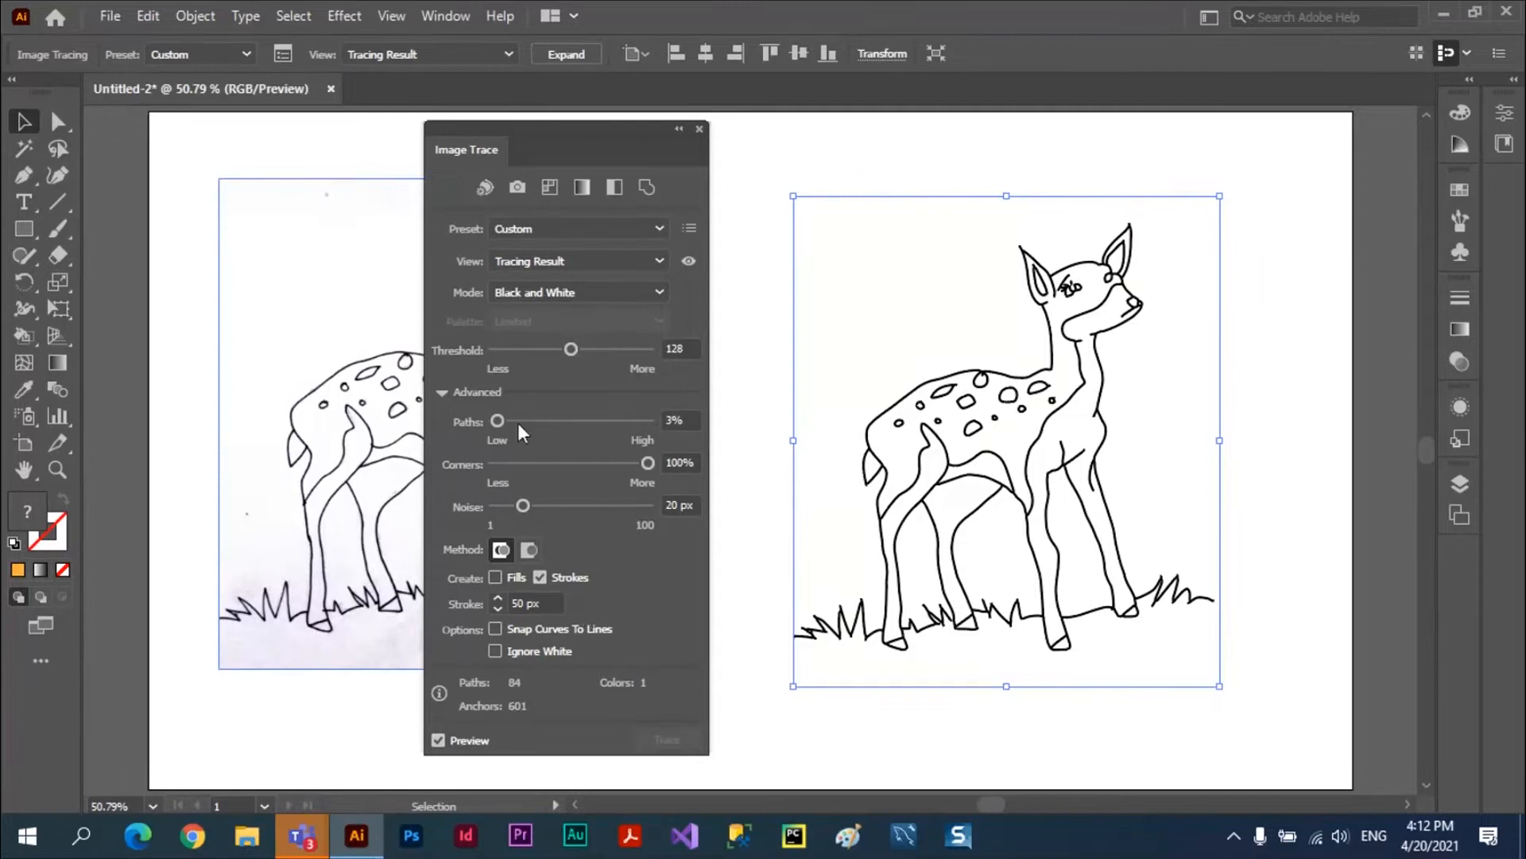
Reposition the Image Trace panel and try Snap Curves To Lines on the deer's trace, switching it off again
{"action": "left_click_drag", "start_coordinate": [579, 133], "coordinate": [818, 119]}
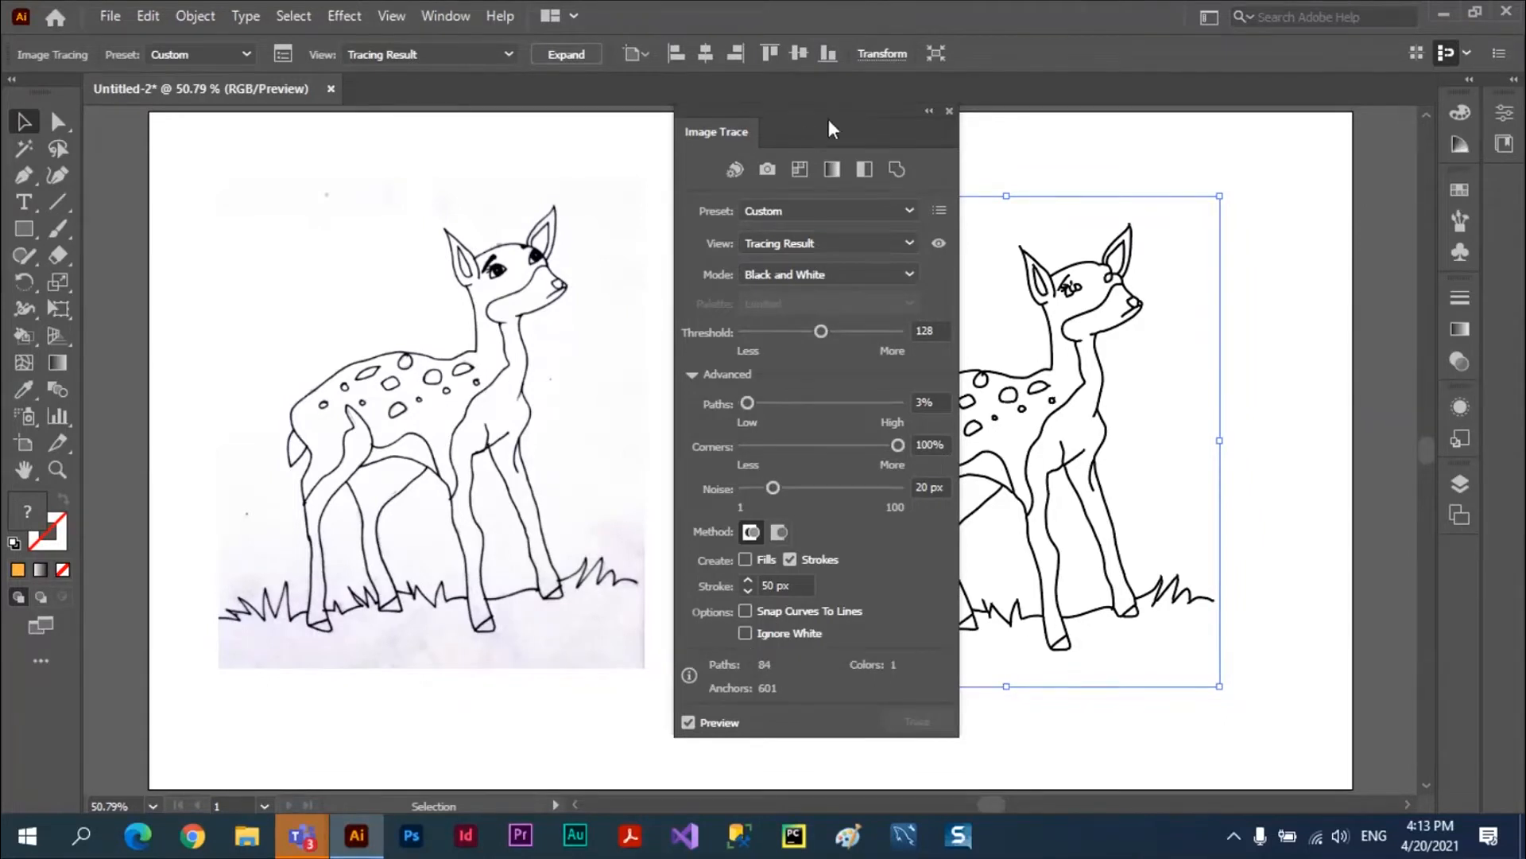
{"action": "left_click_drag", "start_coordinate": [828, 127], "coordinate": [618, 142]}
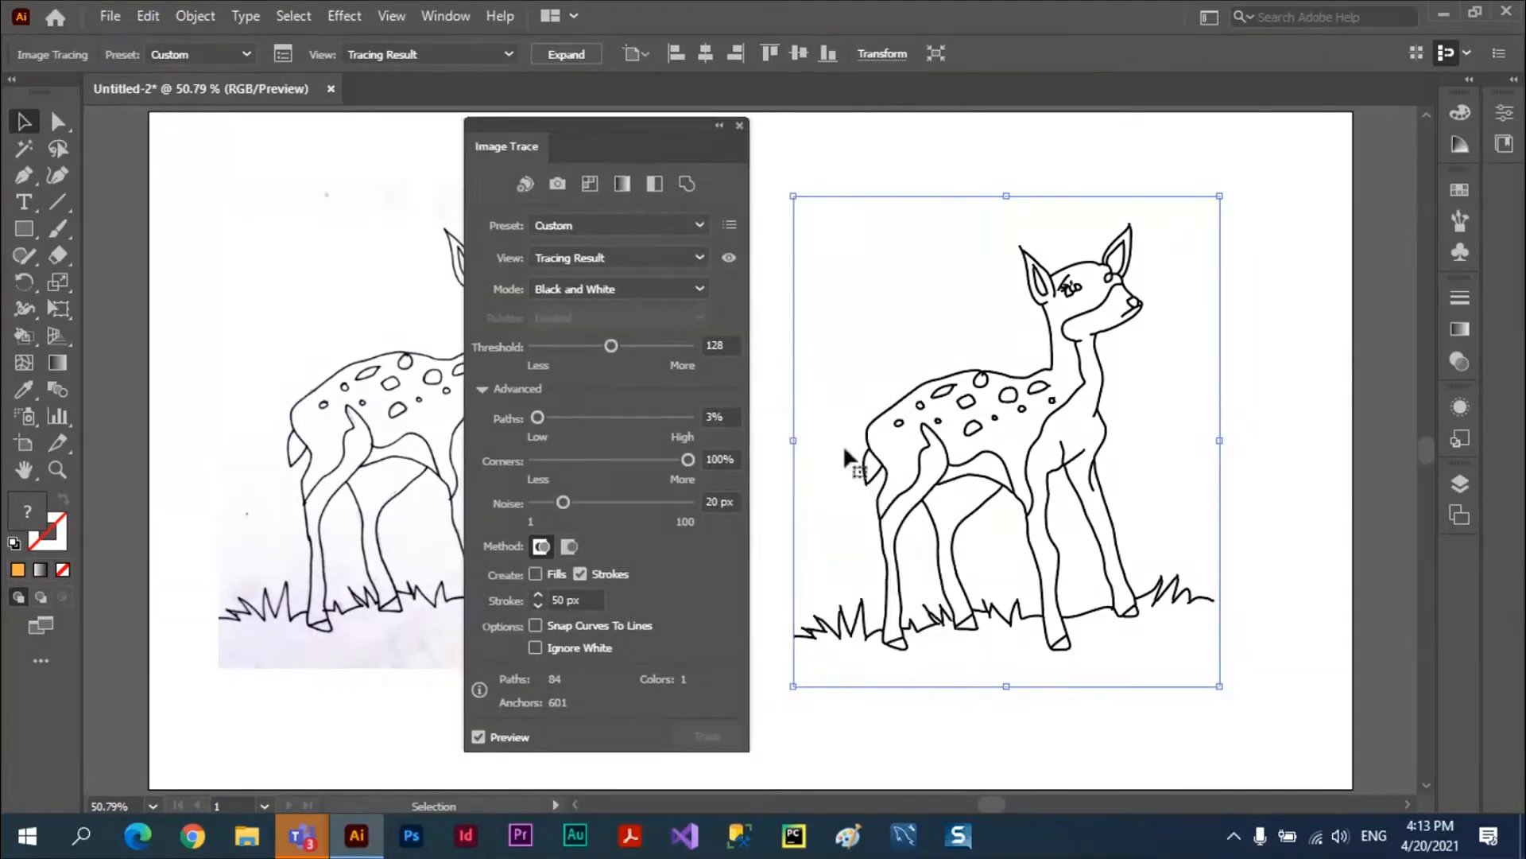
{"action": "left_click", "coordinate": [535, 625]}
{"action": "left_click_drag", "start_coordinate": [671, 131], "coordinate": [589, 148]}
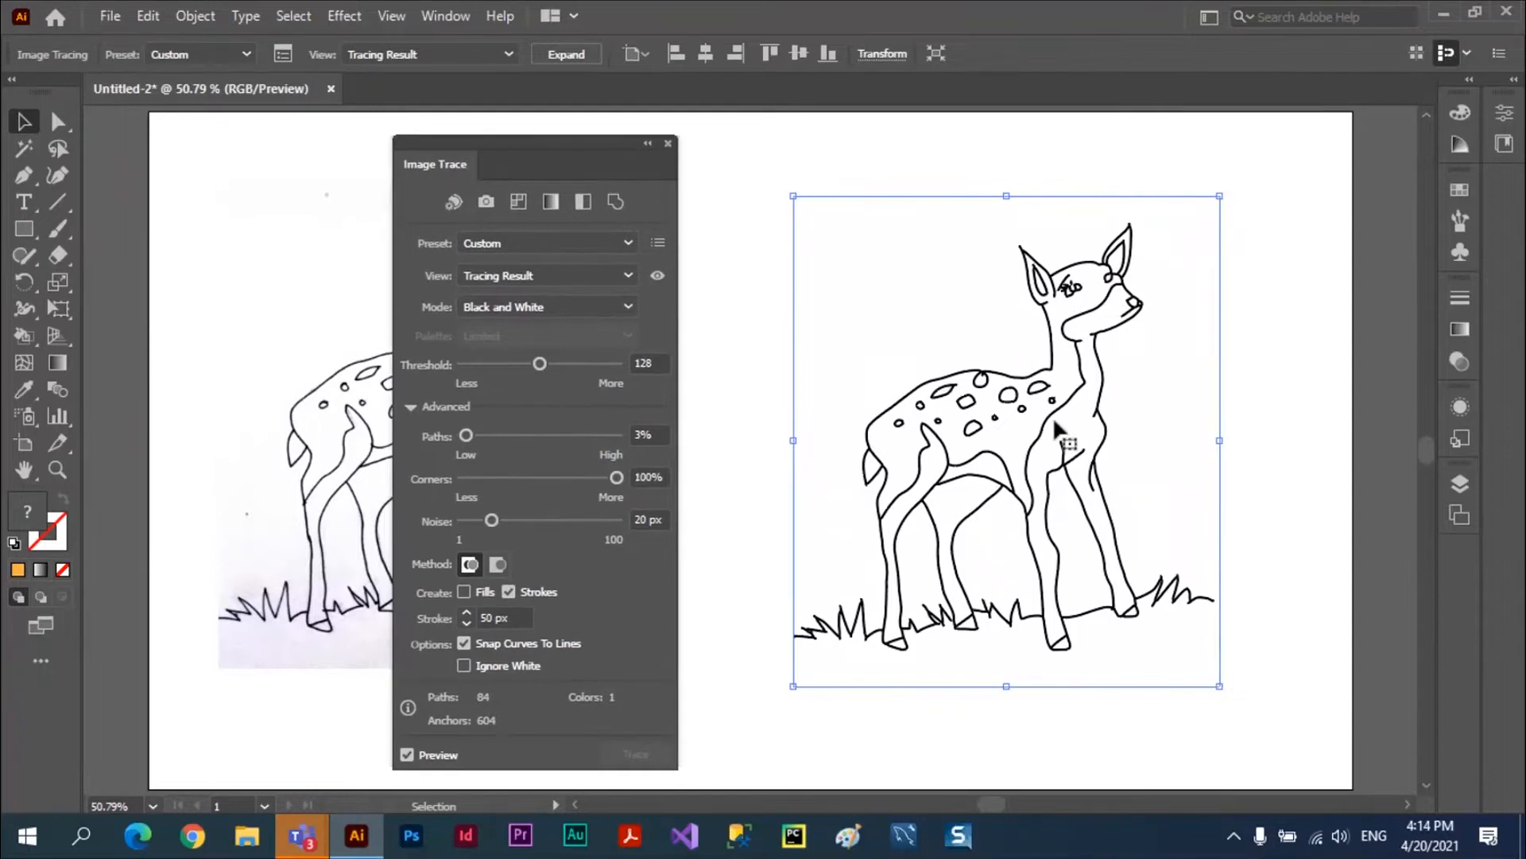
{"action": "left_click", "coordinate": [466, 642]}
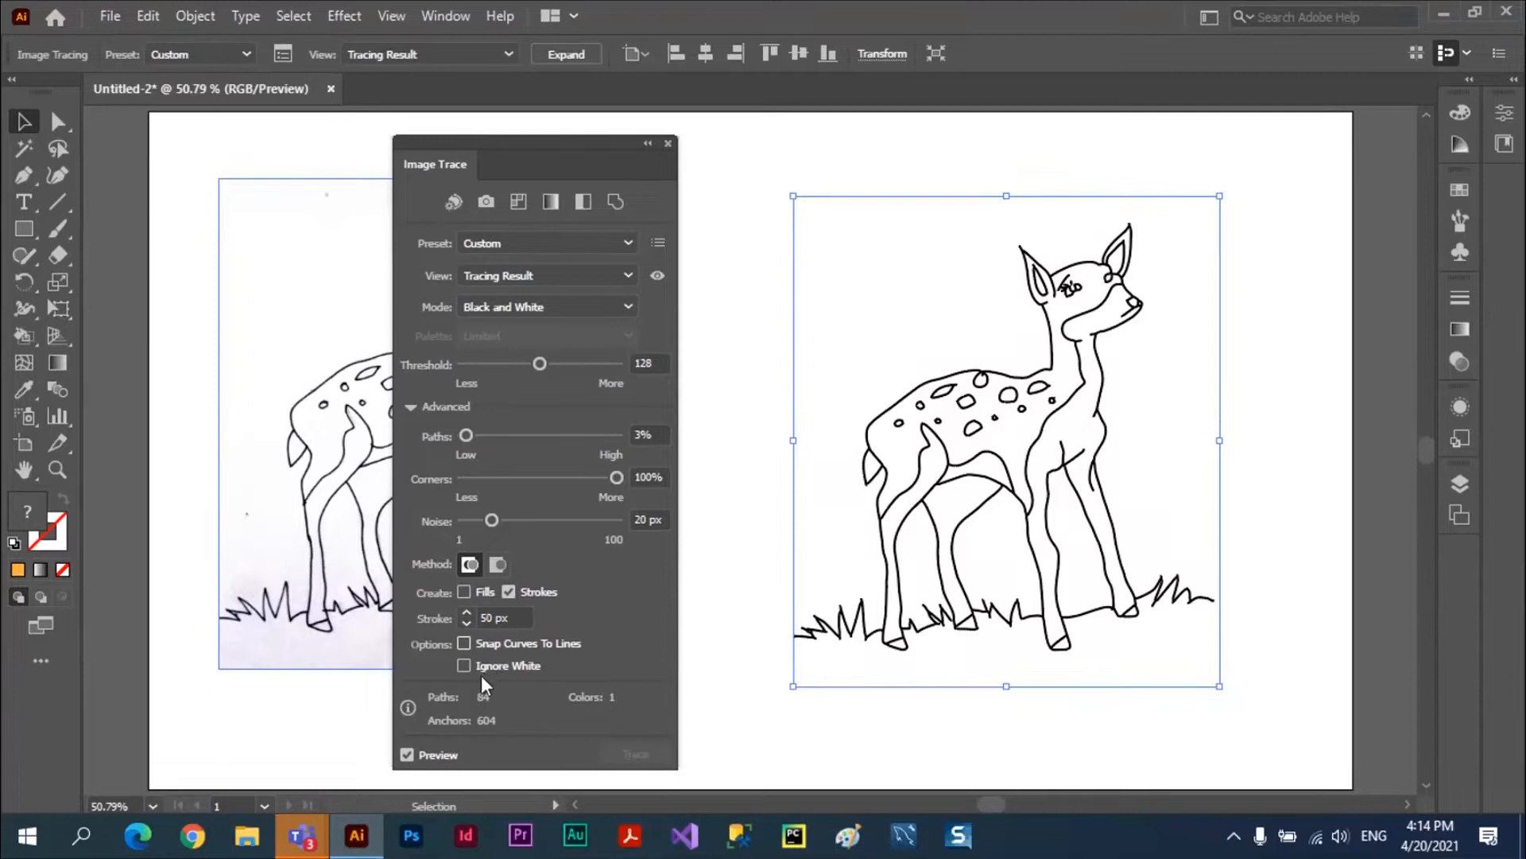
Close the Image Trace panel and delete both deer from the artboard
{"action": "left_click", "coordinate": [668, 144]}
{"action": "left_click", "coordinate": [600, 249]}
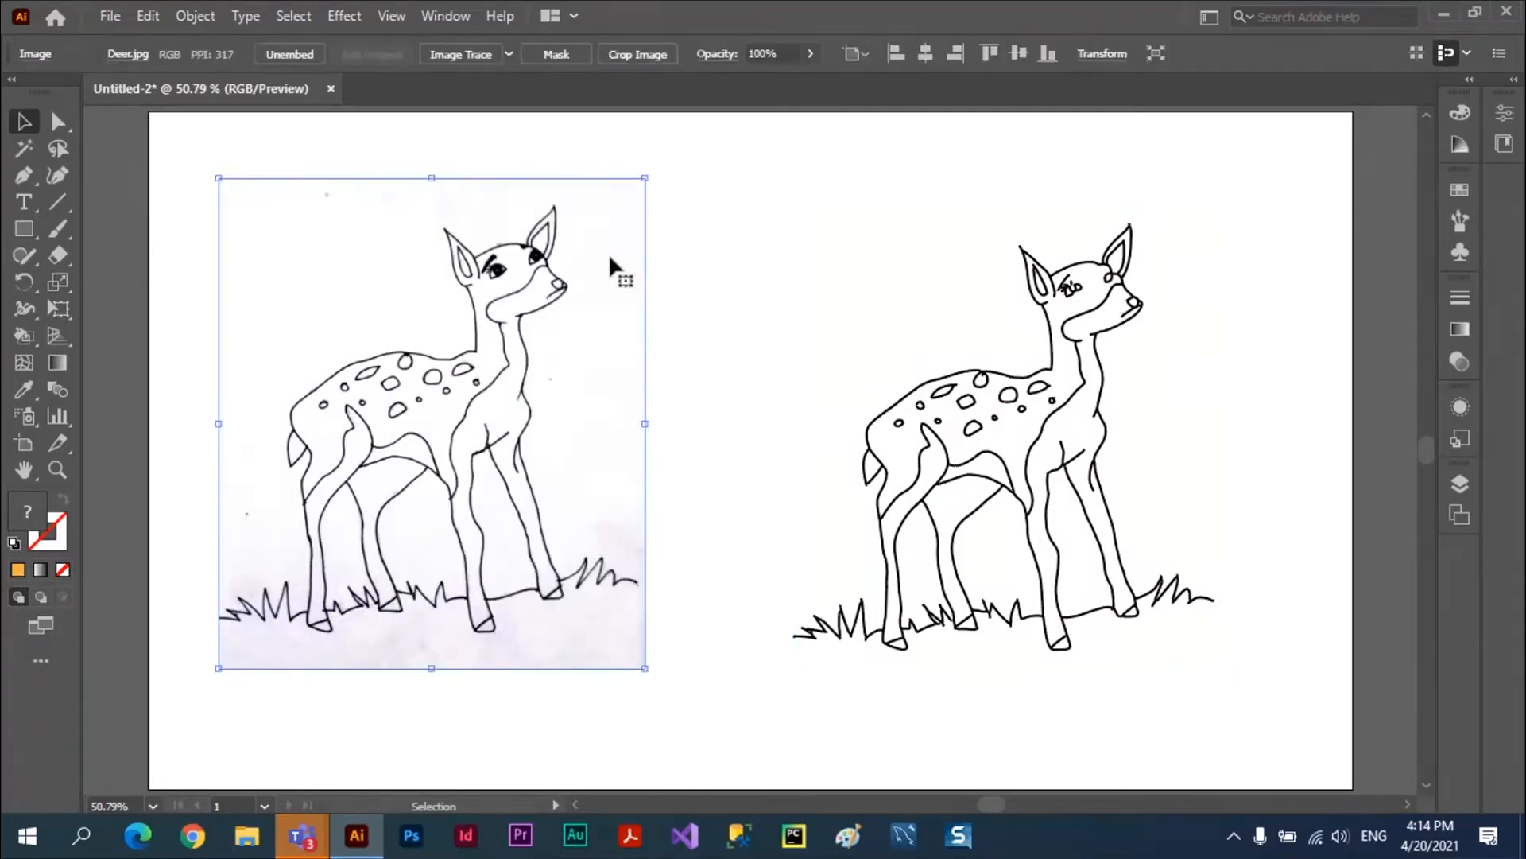
{"action": "key", "text": "Delete"}
{"action": "key", "text": "Delete"}
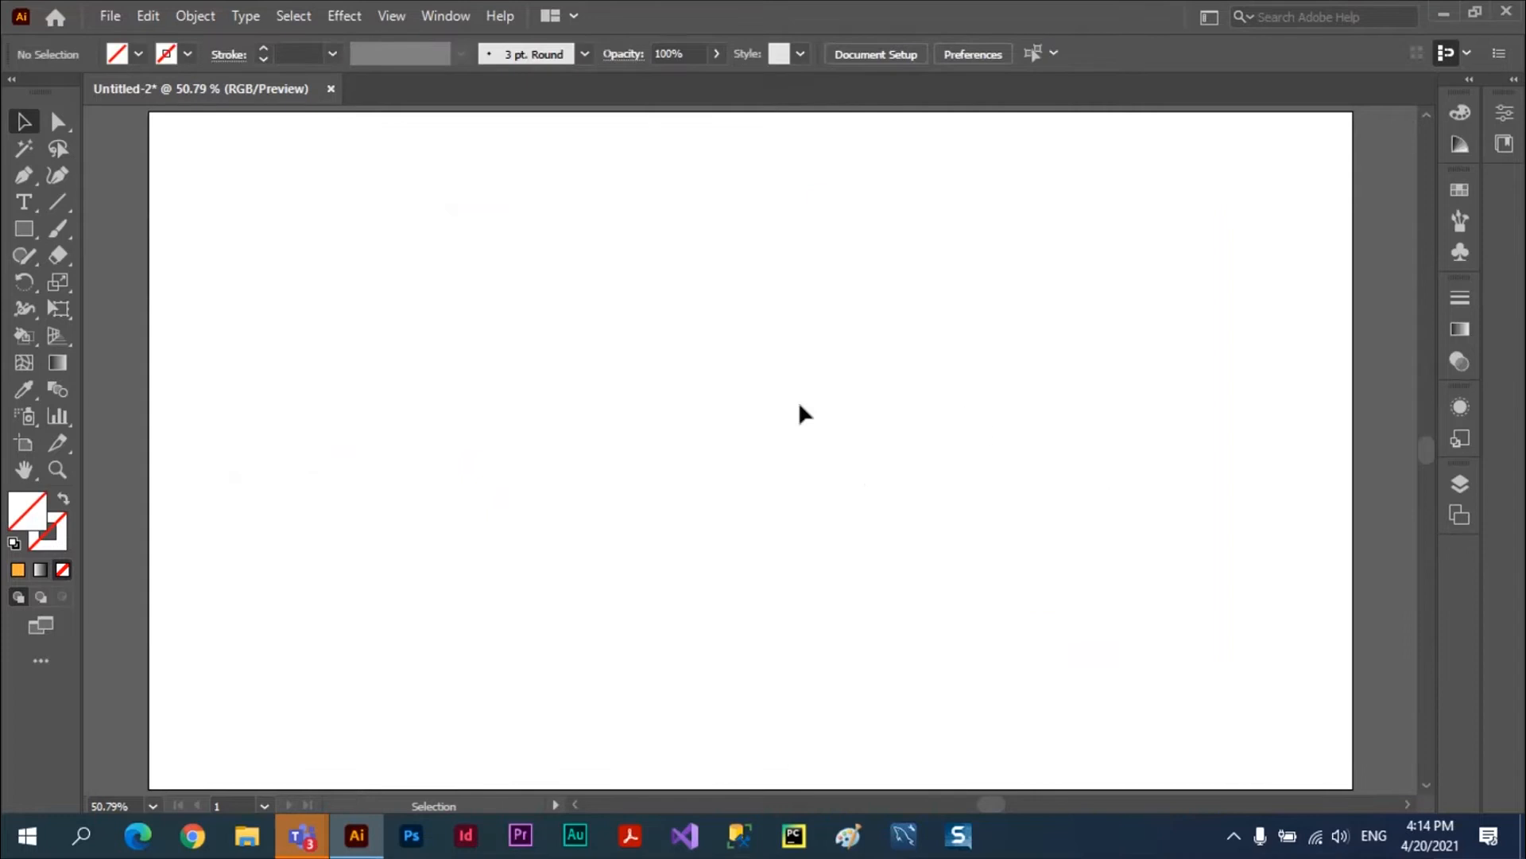
{"action": "left_click", "coordinate": [111, 21]}
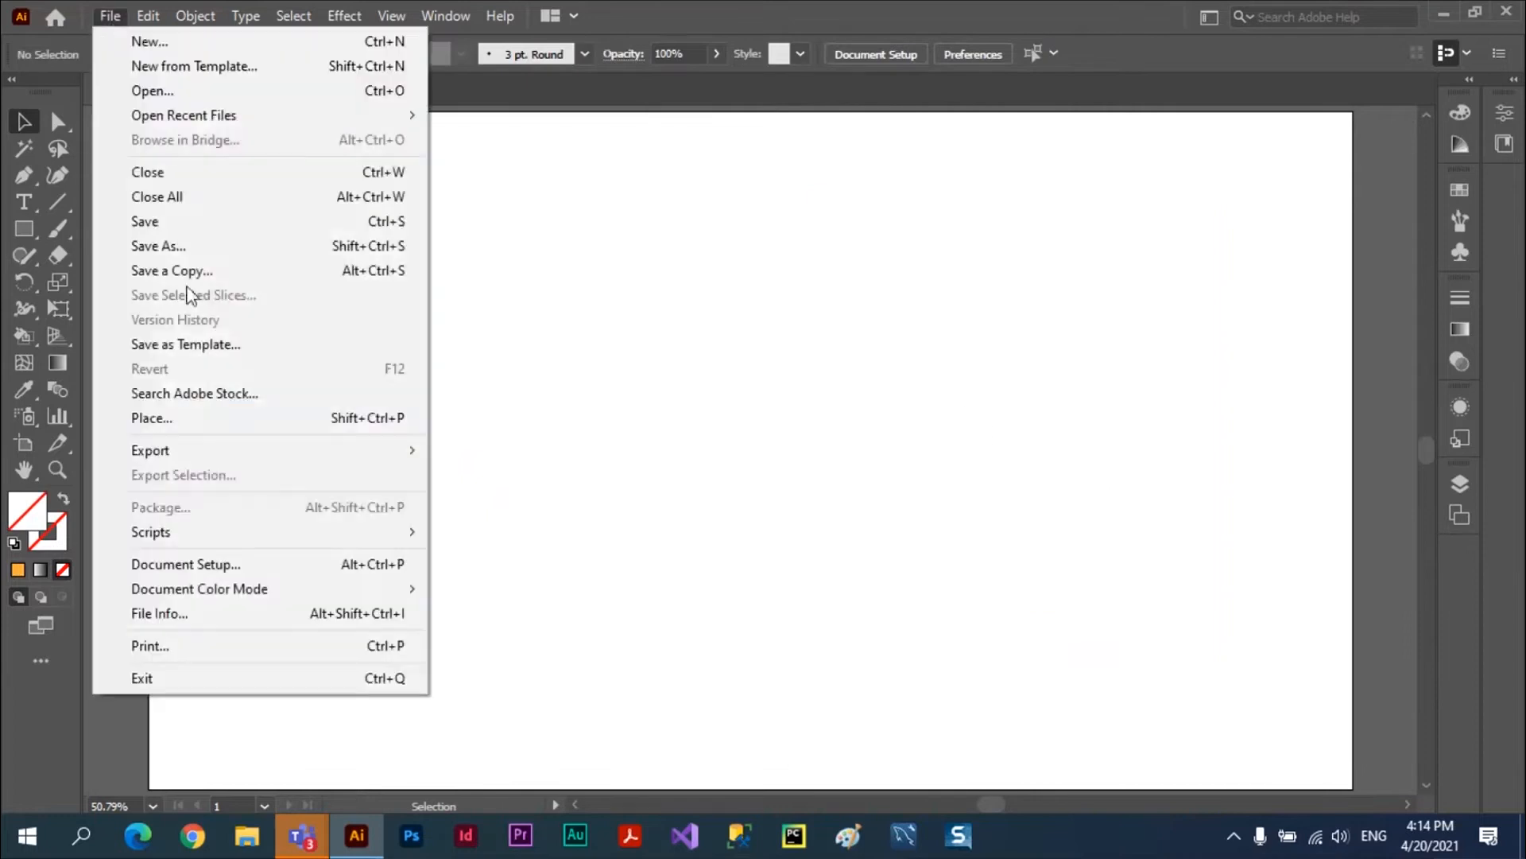
{"action": "left_click", "coordinate": [145, 418]}
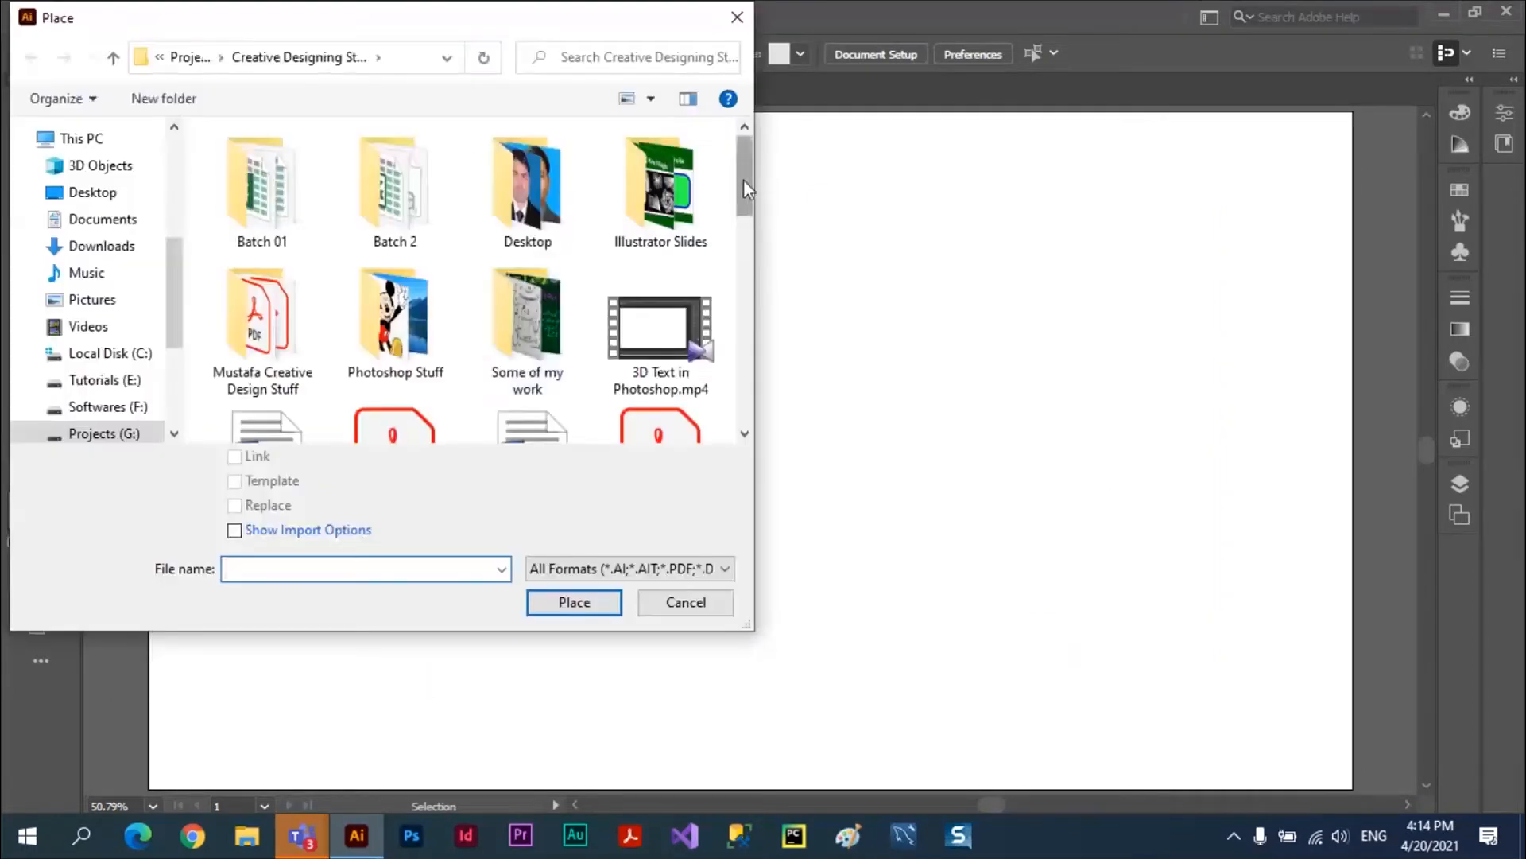
{"action": "left_click_drag", "start_coordinate": [742, 179], "coordinate": [755, 135]}
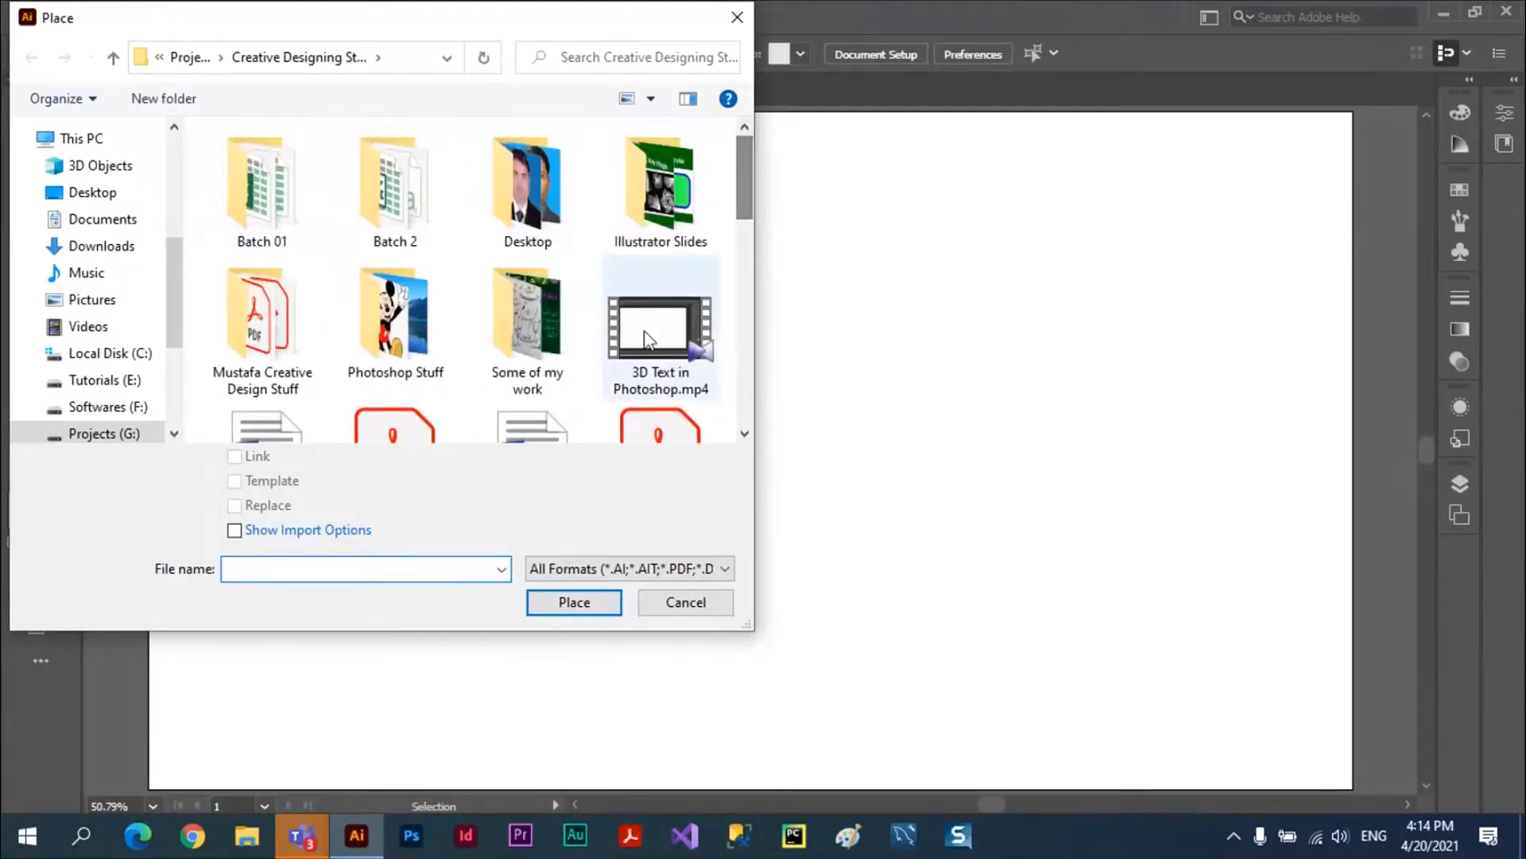
{"action": "double_click", "coordinate": [395, 322]}
{"action": "left_click_drag", "start_coordinate": [750, 181], "coordinate": [766, 377]}
{"action": "left_click", "coordinate": [414, 318]}
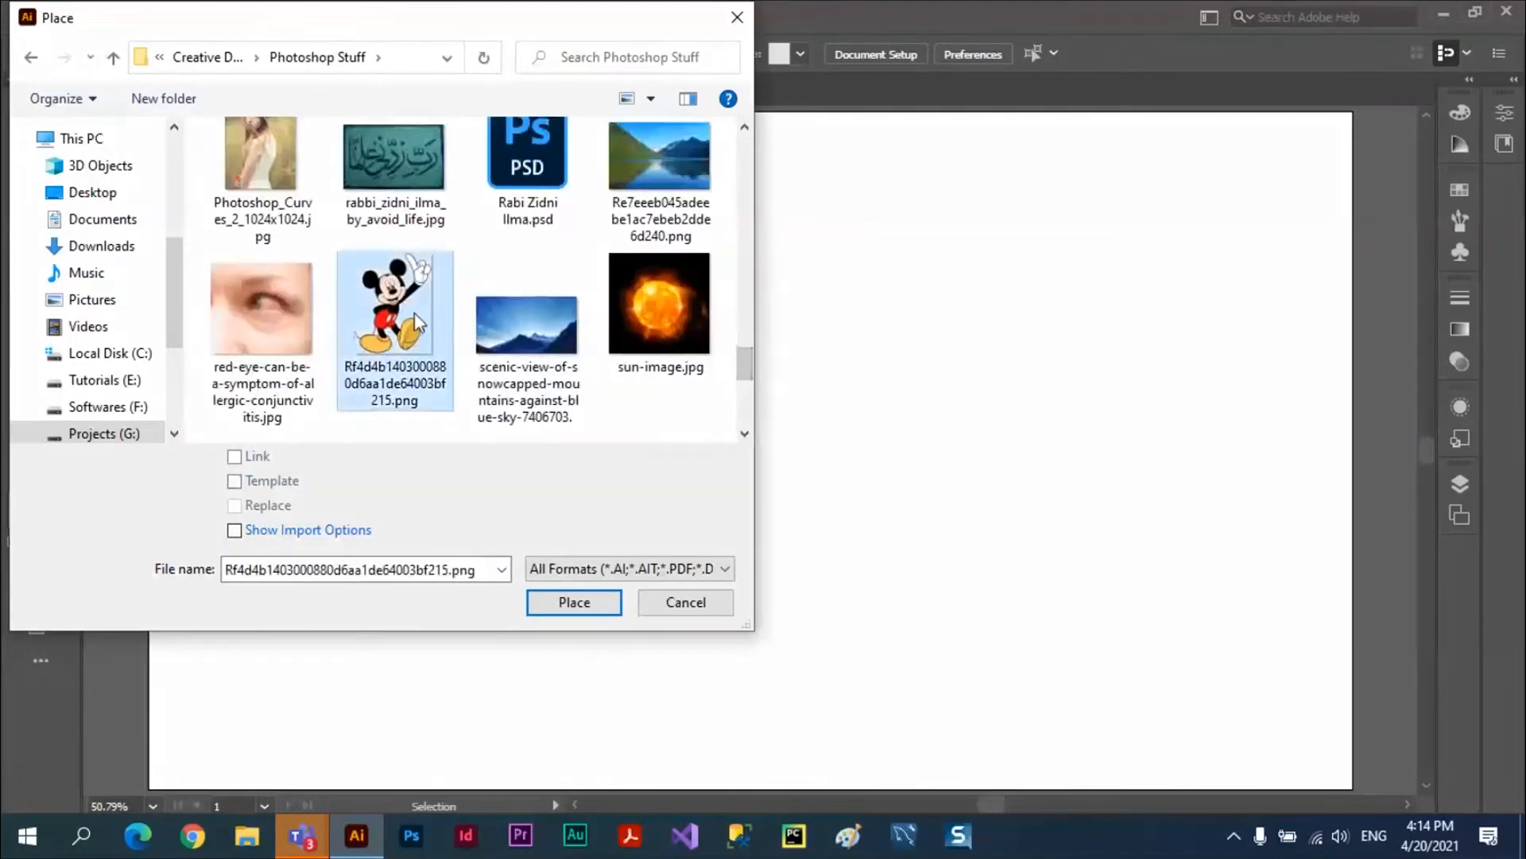
{"action": "left_click", "coordinate": [574, 604]}
{"action": "left_click_drag", "start_coordinate": [235, 174], "coordinate": [573, 612]}
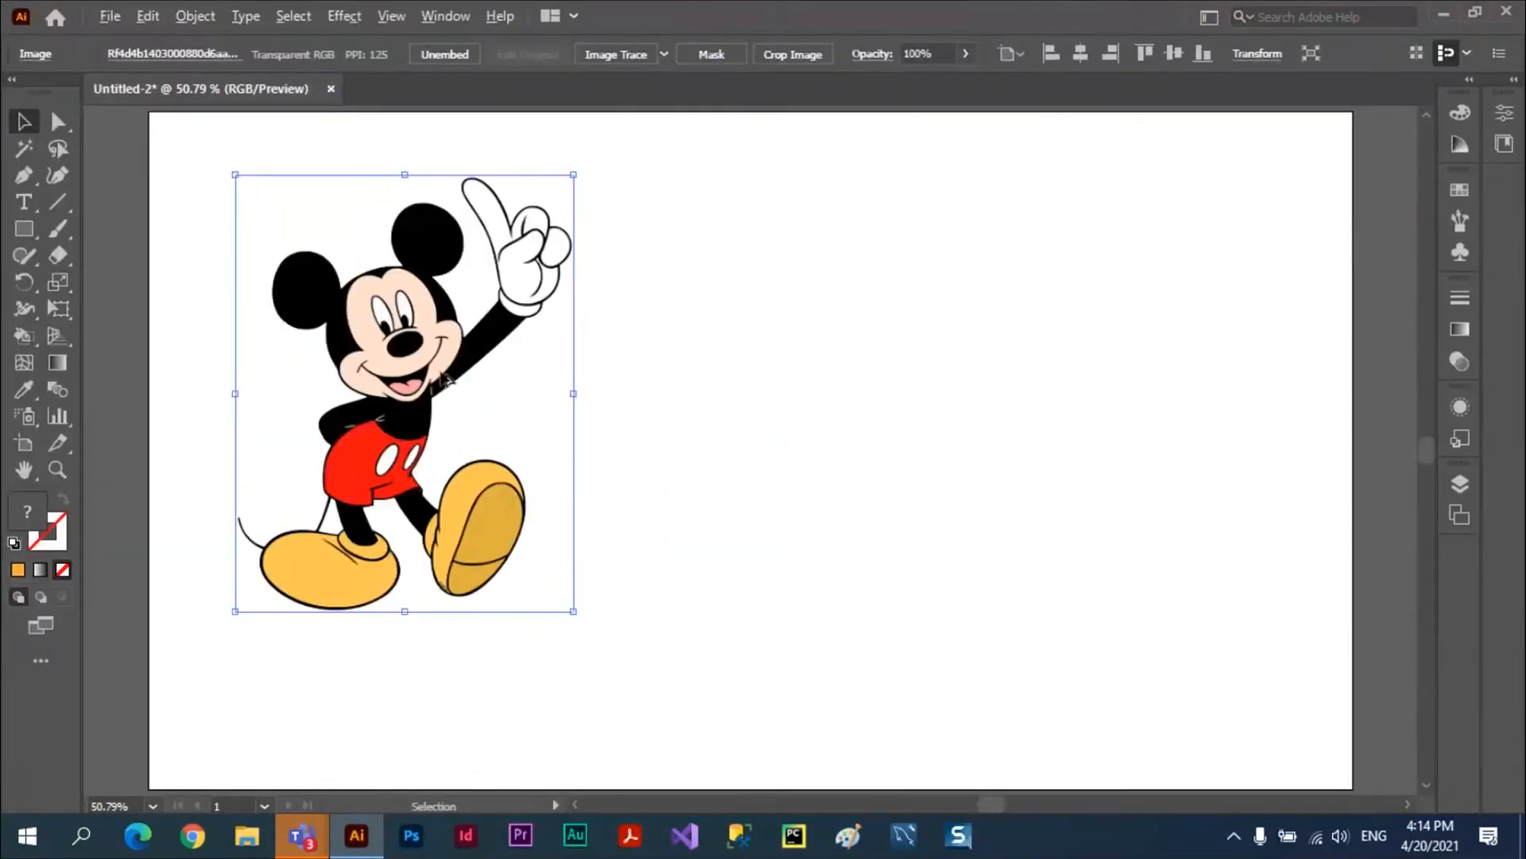
Duplicate the Mickey Mouse image onto the right part of the artboard and trace the copy with the High Color preset
{"action": "left_click_drag", "start_coordinate": [442, 371], "coordinate": [1075, 372]}
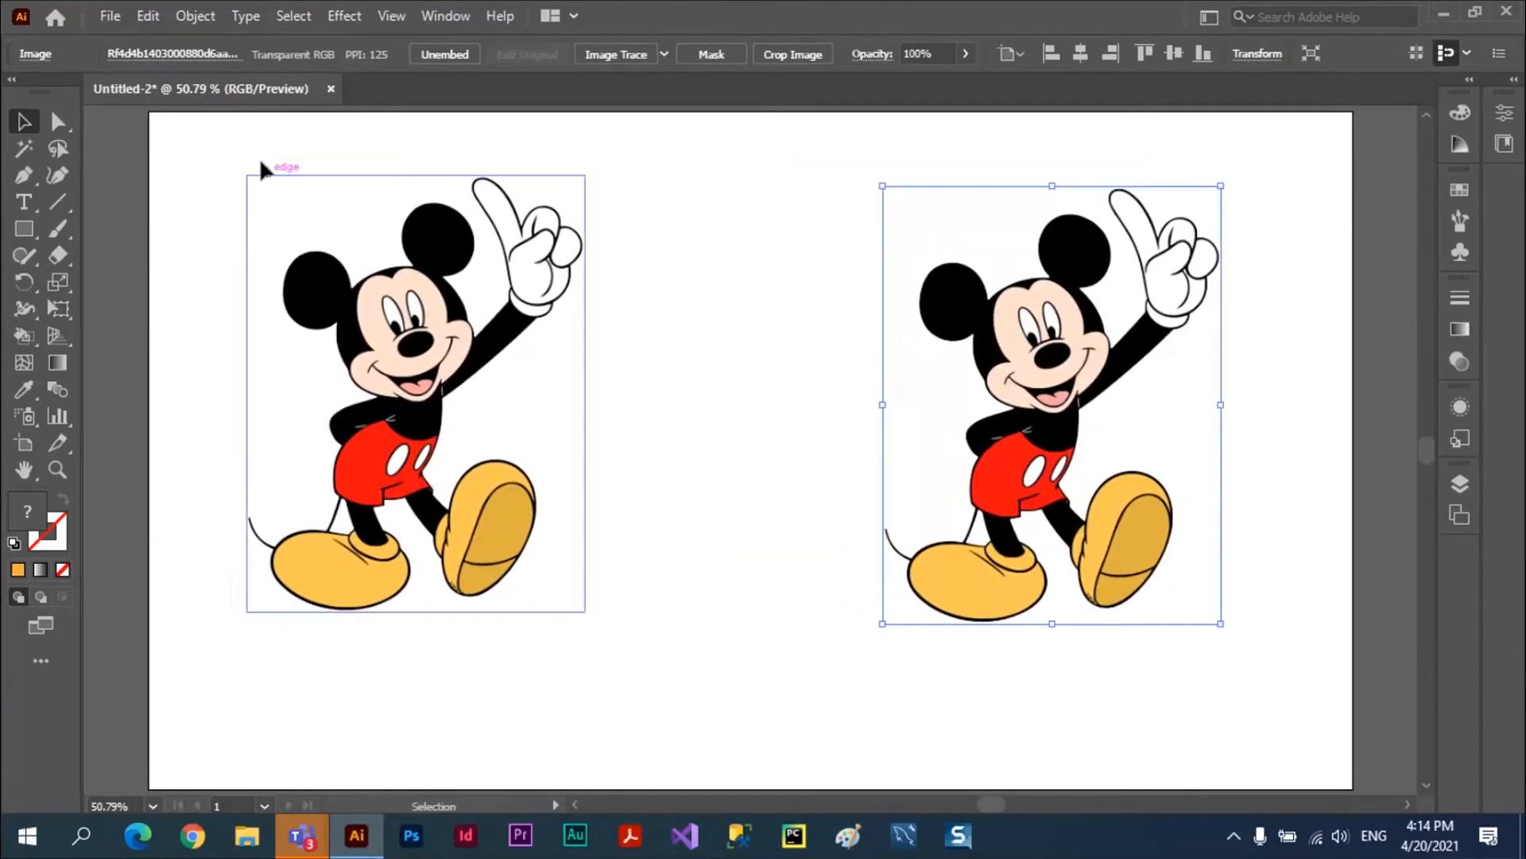
{"action": "left_click", "coordinate": [617, 54]}
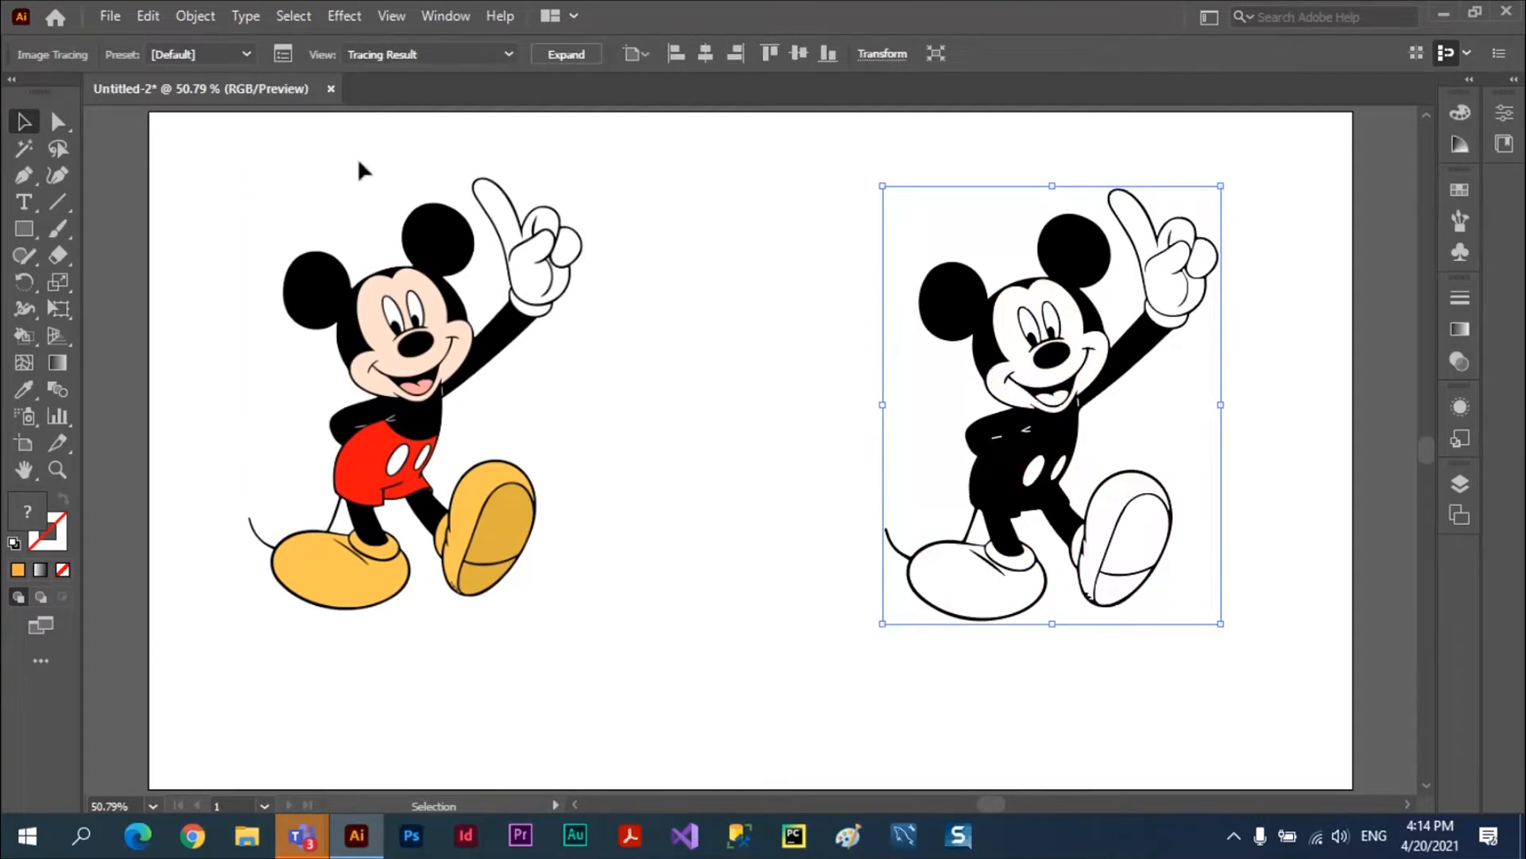
{"action": "left_click", "coordinate": [283, 54]}
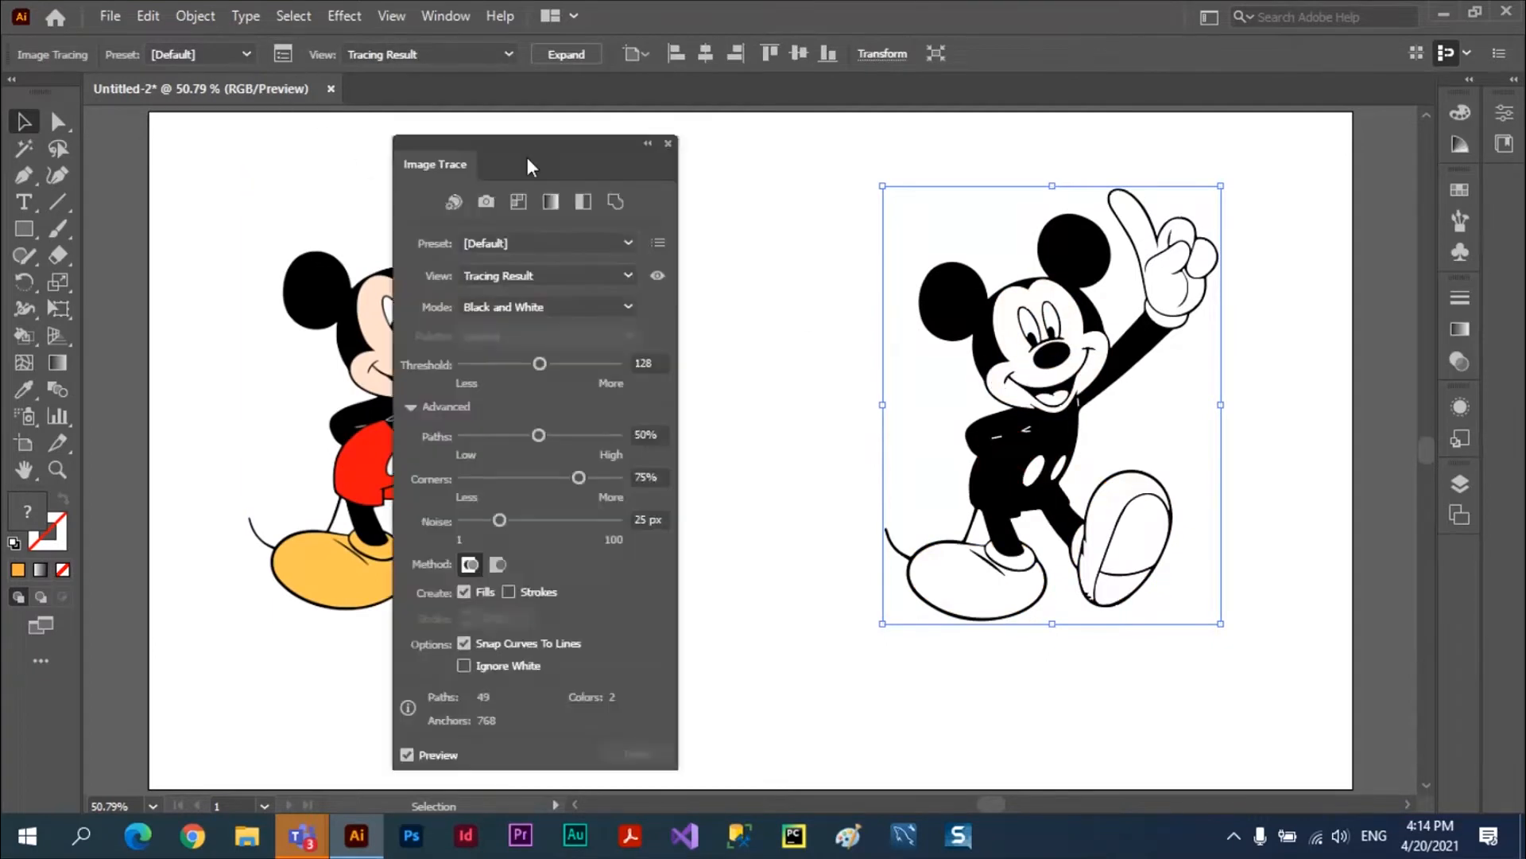
{"action": "left_click_drag", "start_coordinate": [533, 145], "coordinate": [444, 88]}
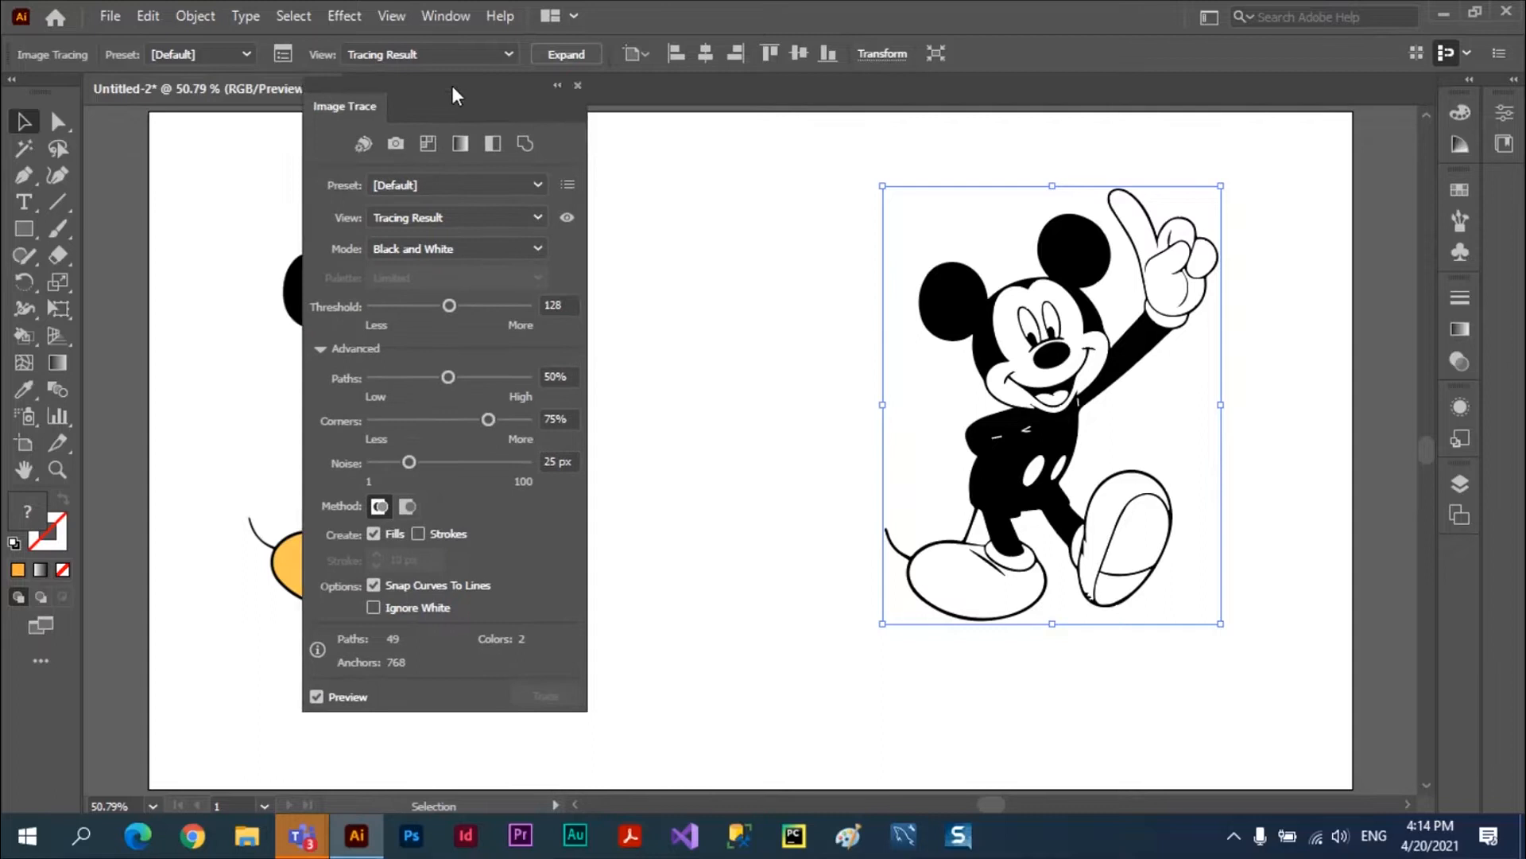
{"action": "left_click", "coordinate": [395, 145]}
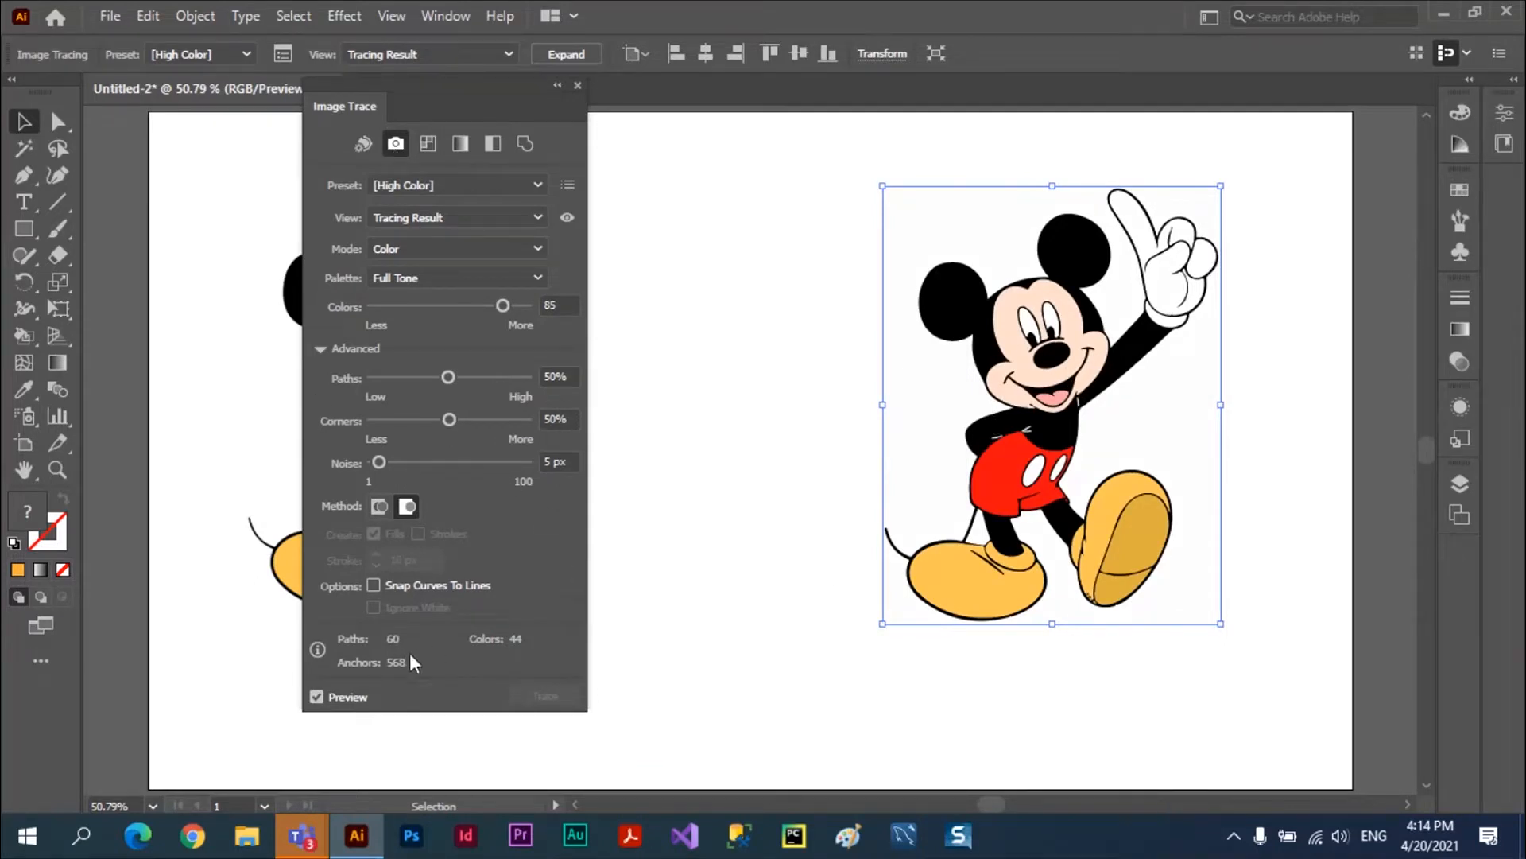
Switch the Mickey trace to the abutting method and move it past the artboard's right edge onto the canvas
{"action": "left_click", "coordinate": [375, 509]}
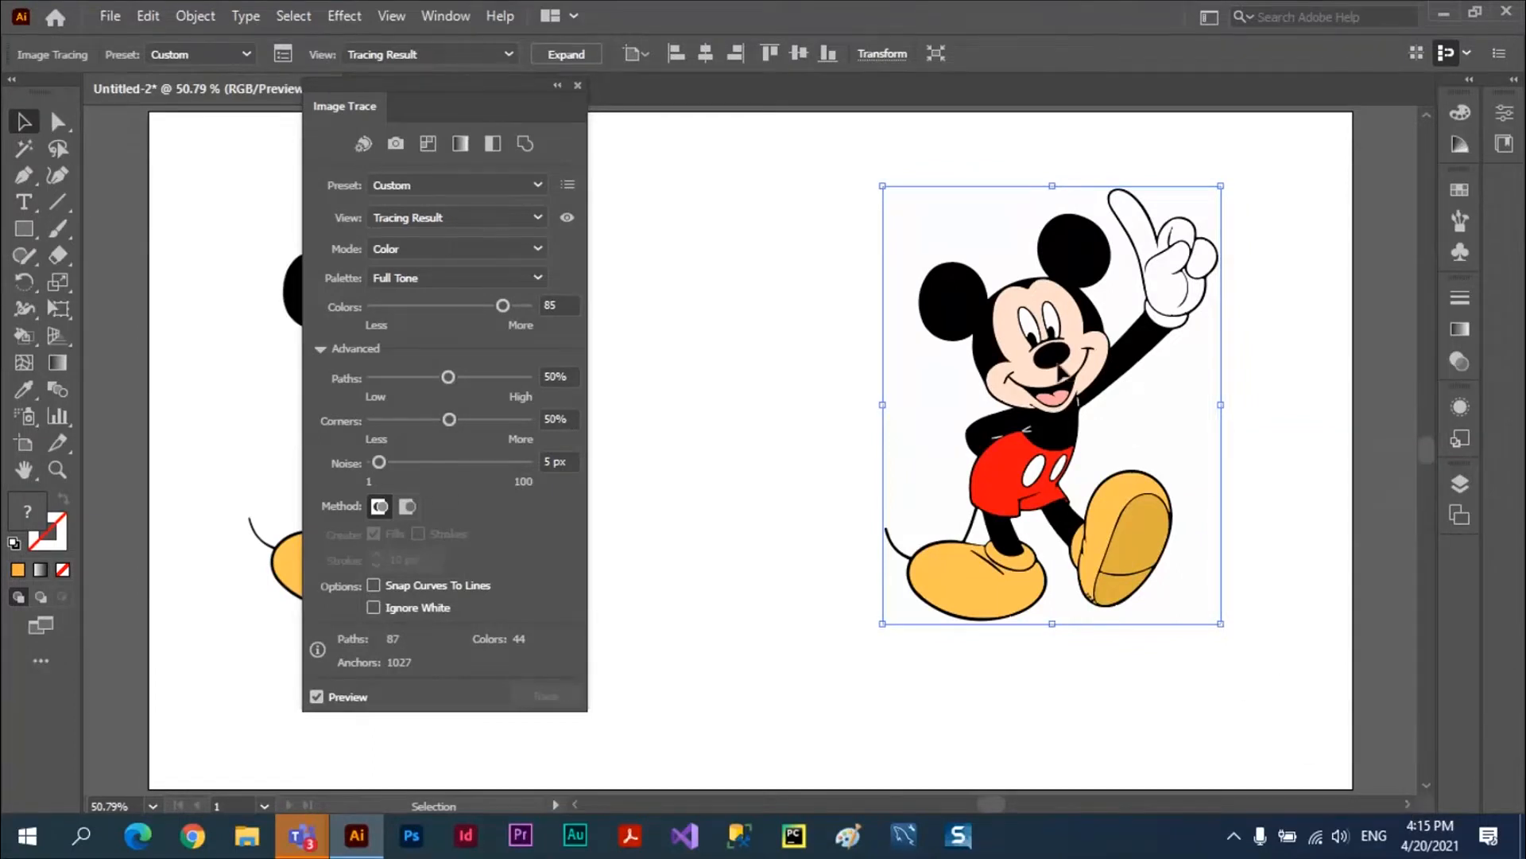
{"action": "left_click_drag", "start_coordinate": [1064, 364], "coordinate": [1263, 356]}
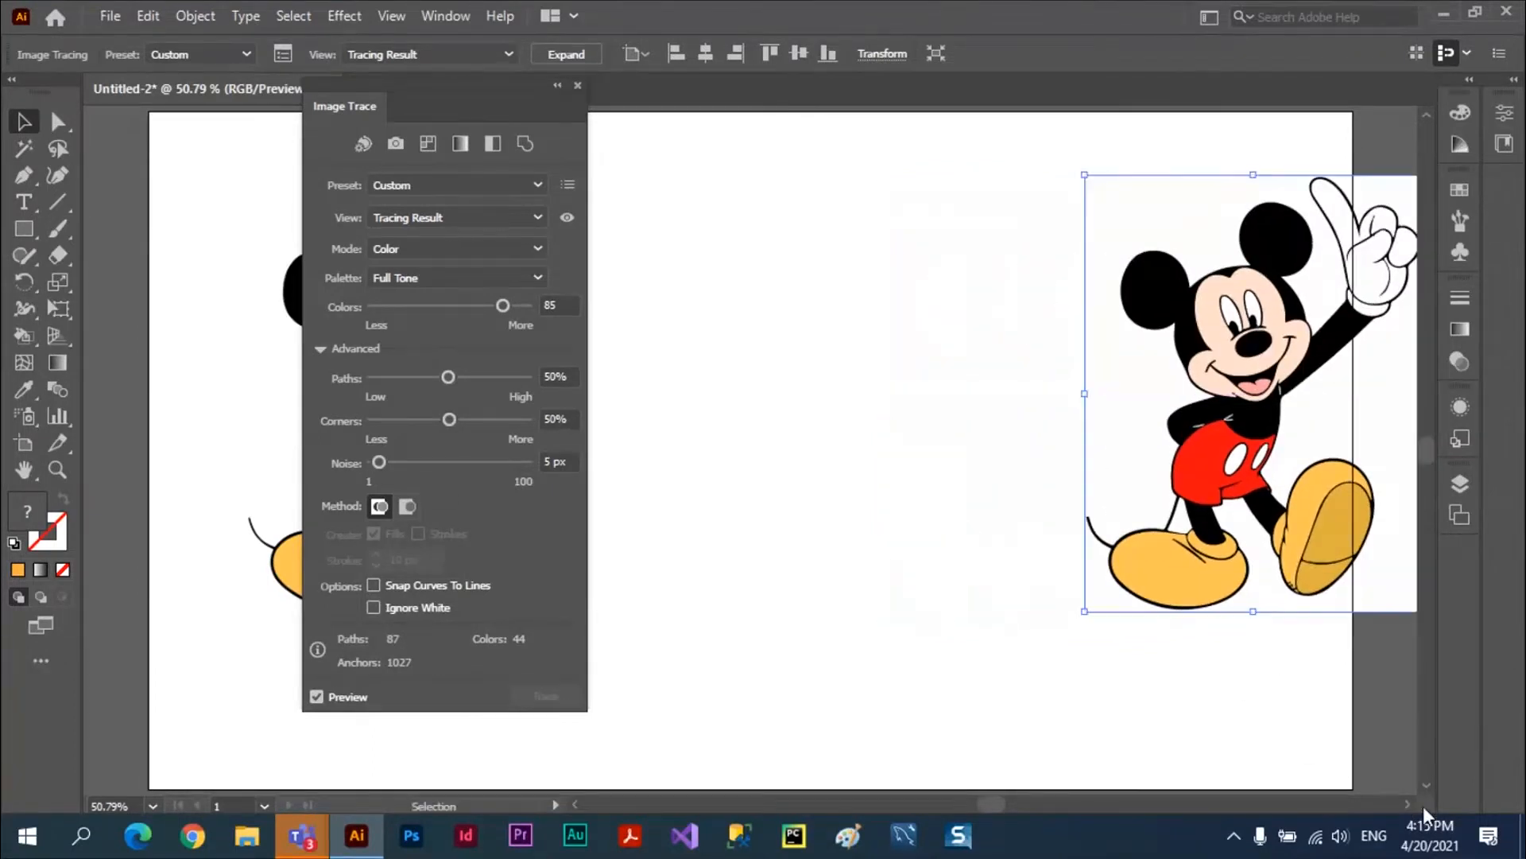
{"action": "left_click_drag", "start_coordinate": [1406, 804], "coordinate": [1406, 803]}
{"action": "left_click_drag", "start_coordinate": [986, 386], "coordinate": [1231, 390]}
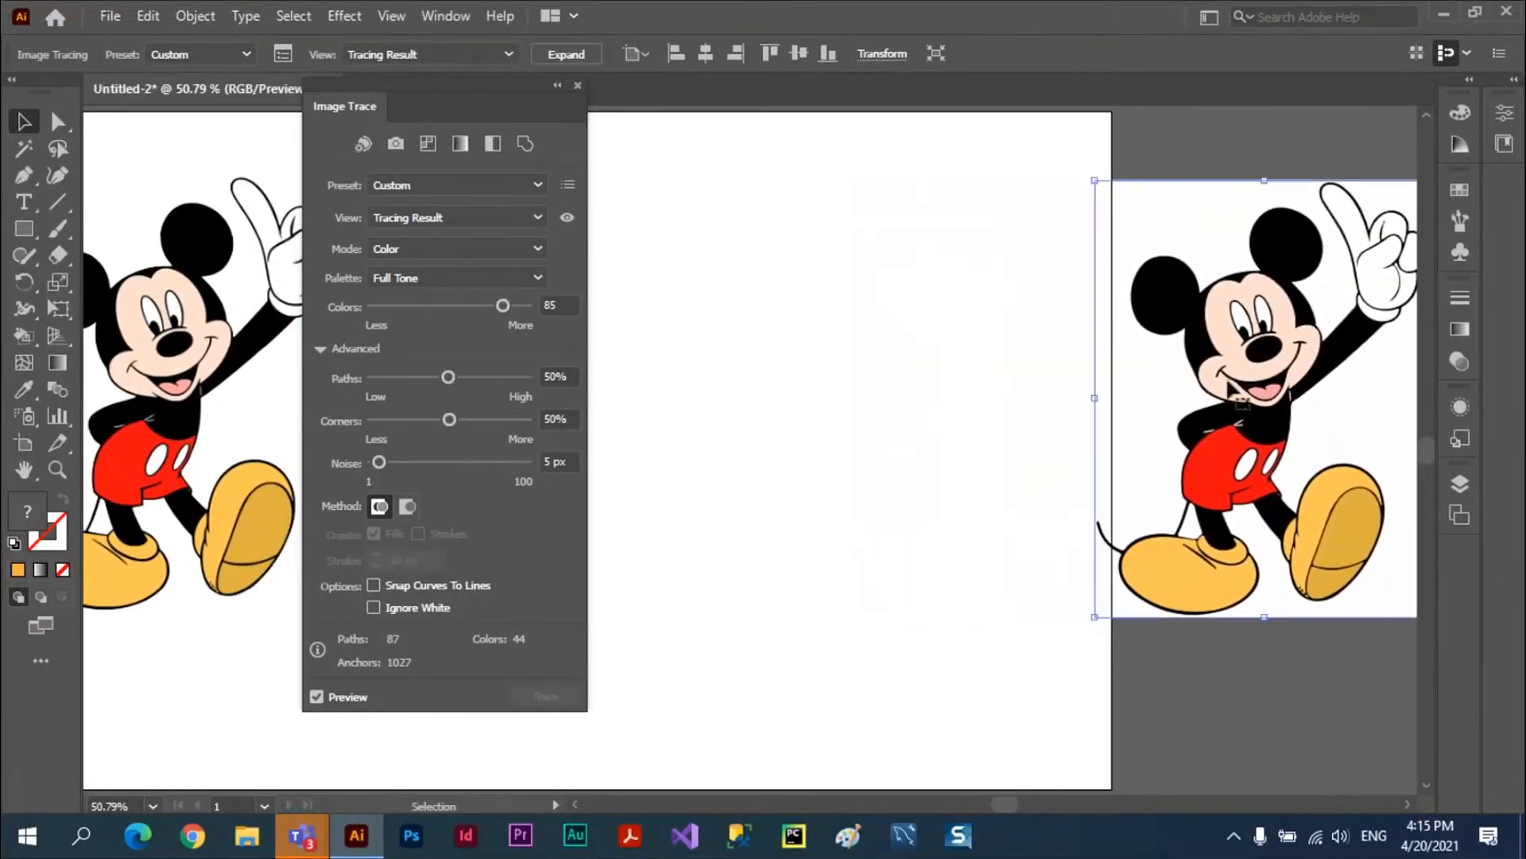
Turn on Ignore White for the Mickey trace and try Snap Curves To Lines, shifting the figure slightly on the canvas
{"action": "left_click", "coordinate": [368, 608]}
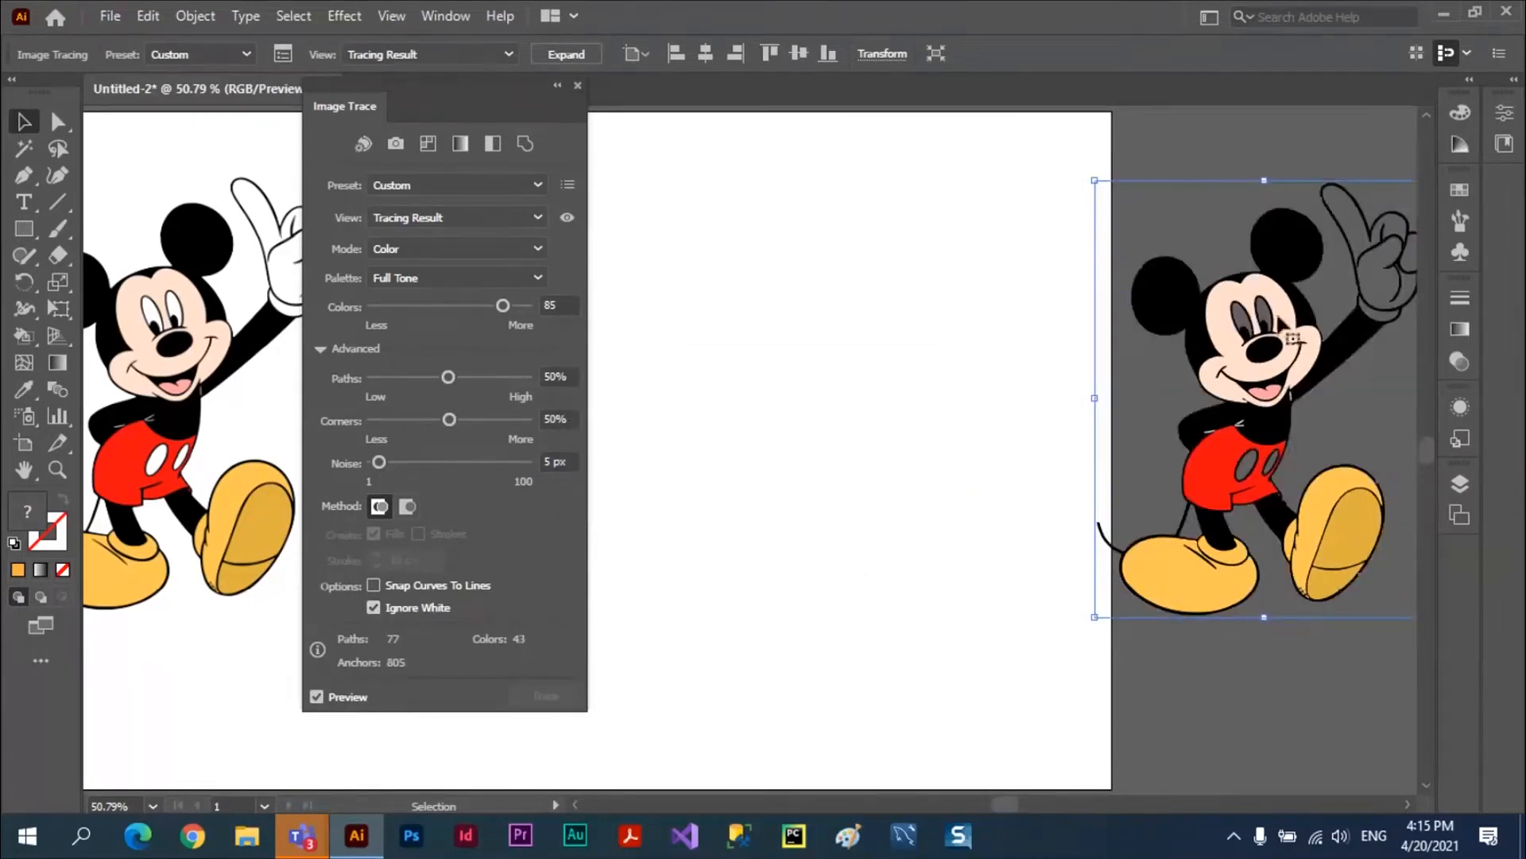
{"action": "mouse_move", "coordinate": [1284, 338]}
{"action": "left_mouse_down"}
{"action": "mouse_move", "coordinate": [1308, 370]}
{"action": "mouse_move", "coordinate": [1321, 322]}
{"action": "left_mouse_up"}
{"action": "mouse_move", "coordinate": [1352, 263]}
{"action": "left_mouse_down"}
{"action": "mouse_move", "coordinate": [954, 318]}
{"action": "mouse_move", "coordinate": [767, 489]}
{"action": "mouse_move", "coordinate": [636, 508]}
{"action": "mouse_move", "coordinate": [424, 378]}
{"action": "mouse_move", "coordinate": [976, 357]}
{"action": "mouse_move", "coordinate": [1248, 306]}
{"action": "mouse_move", "coordinate": [1356, 310]}
{"action": "left_mouse_up"}
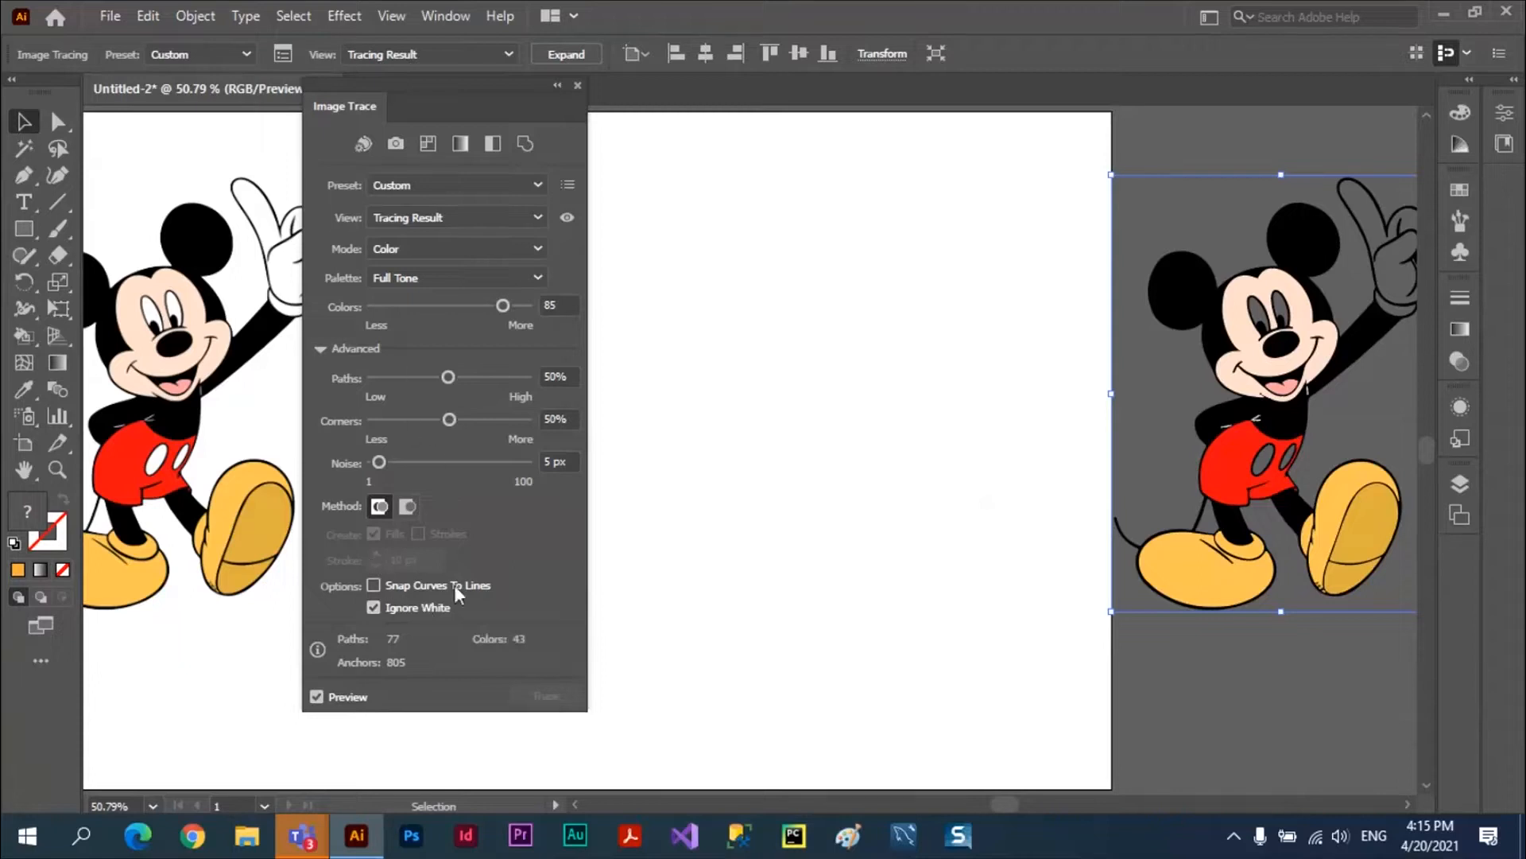
{"action": "left_click", "coordinate": [373, 585]}
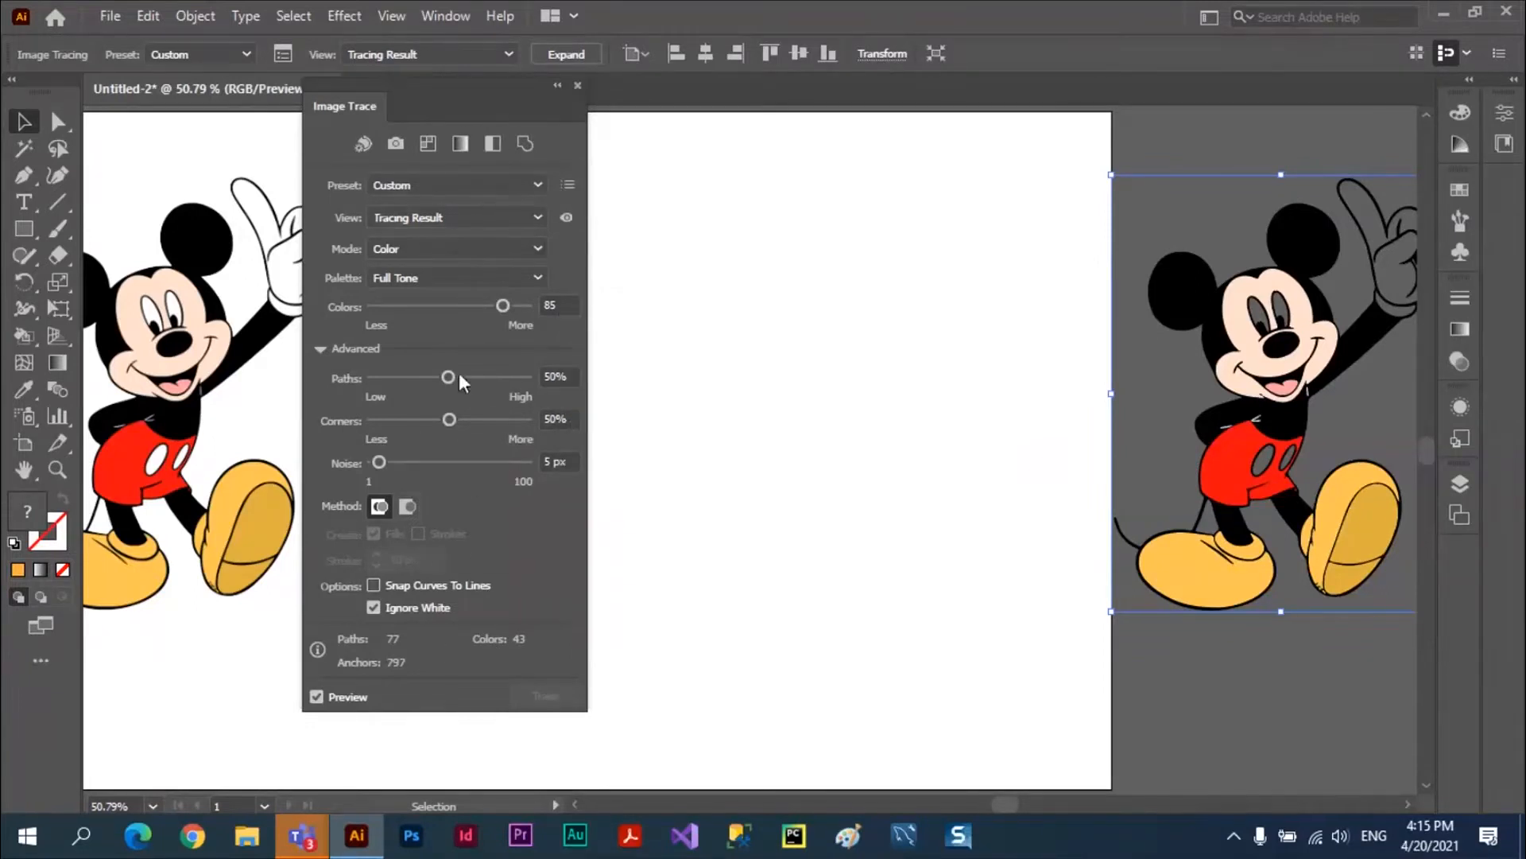
Close the Image Trace panel and delete both Mickey Mouse images
{"action": "left_click", "coordinate": [578, 85]}
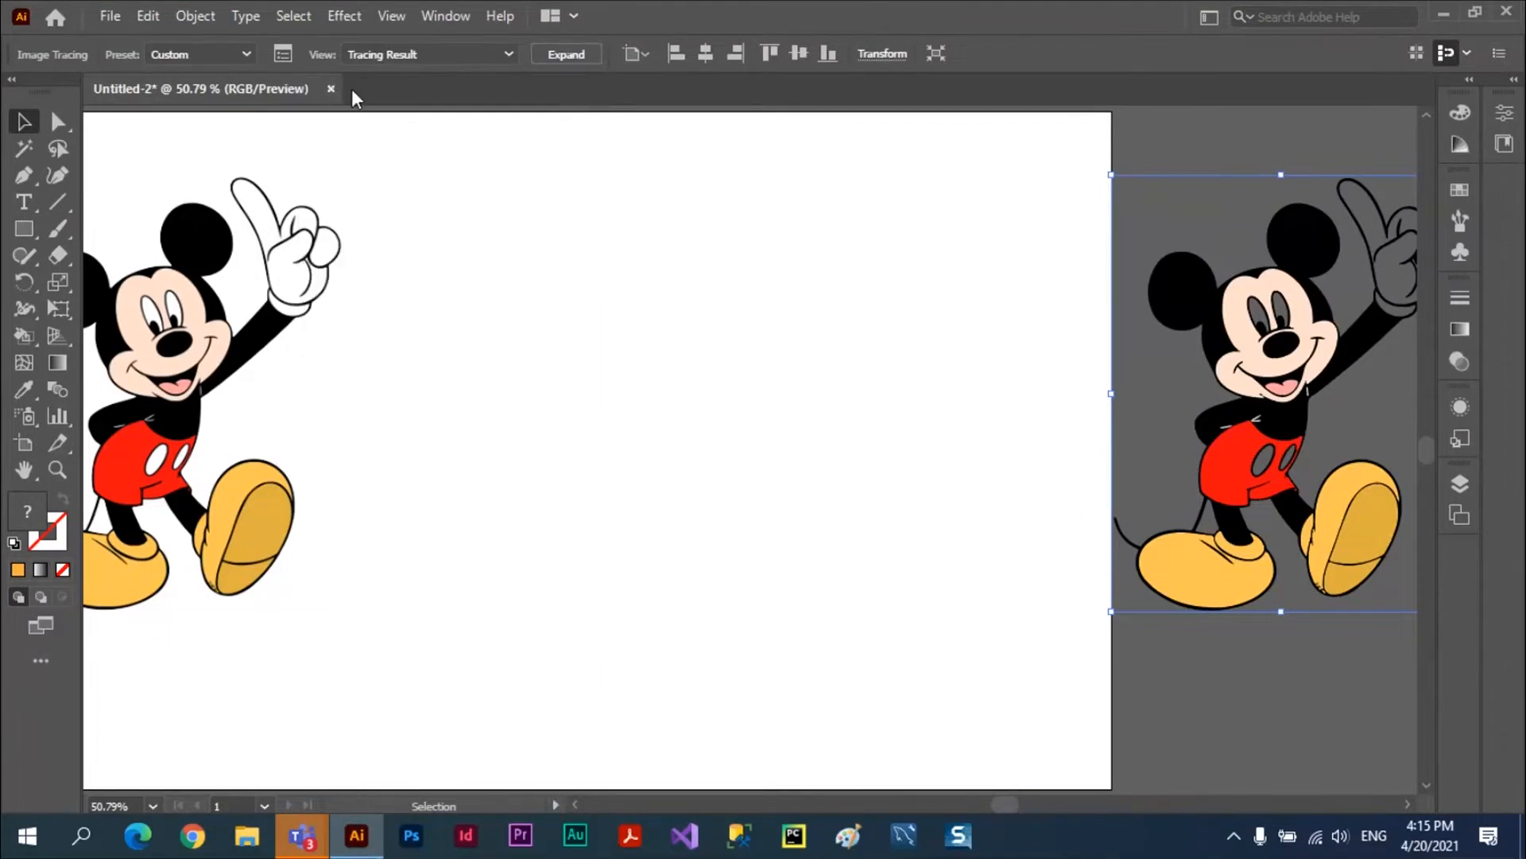
{"action": "left_click", "coordinate": [292, 250]}
{"action": "key", "text": "Delete"}
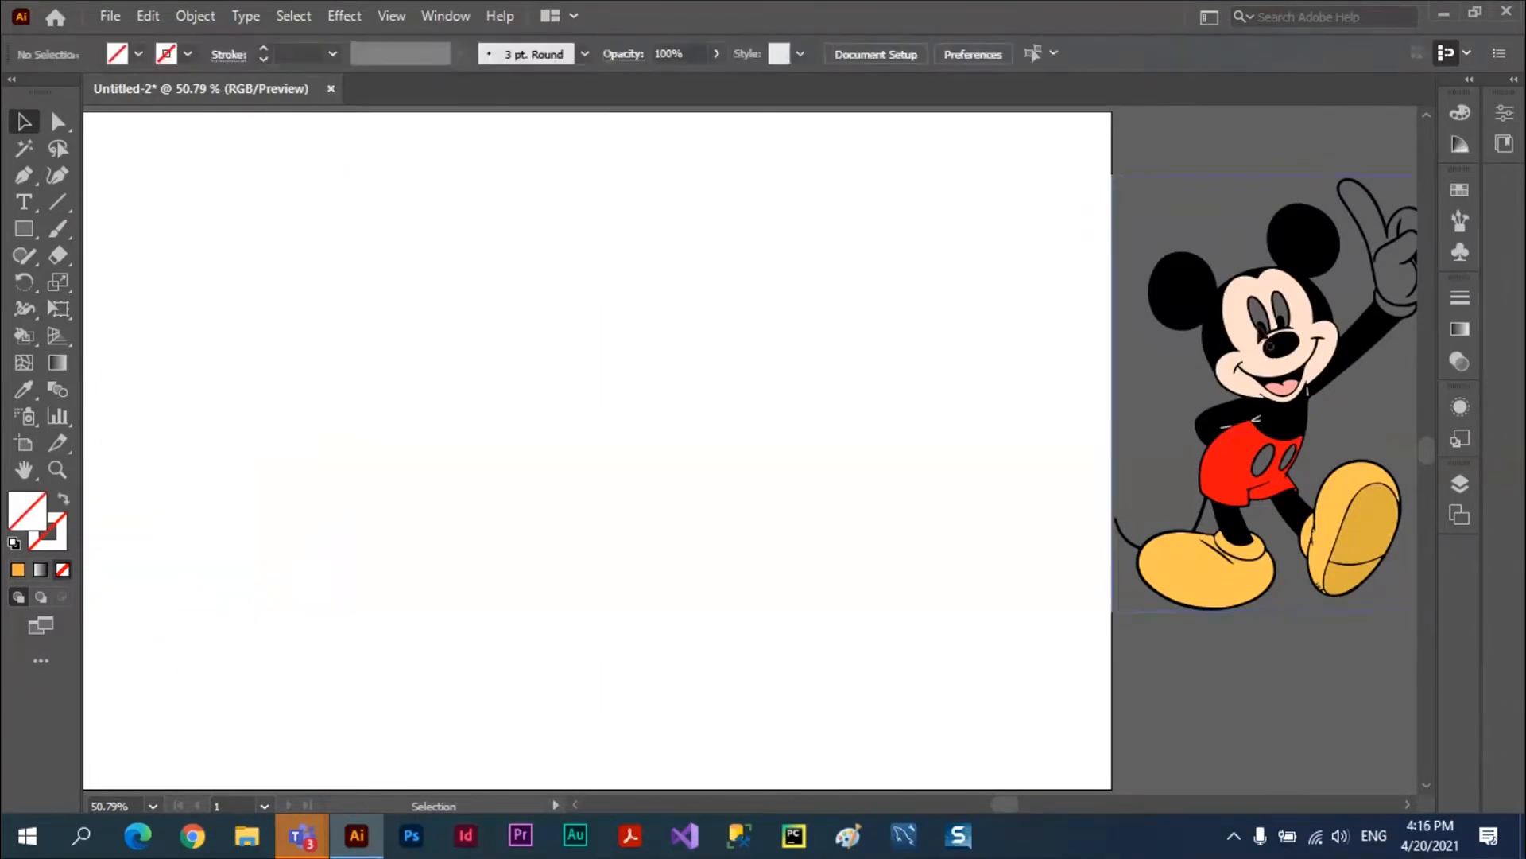
{"action": "key", "text": "ctrl+a"}
{"action": "key", "text": "Delete"}
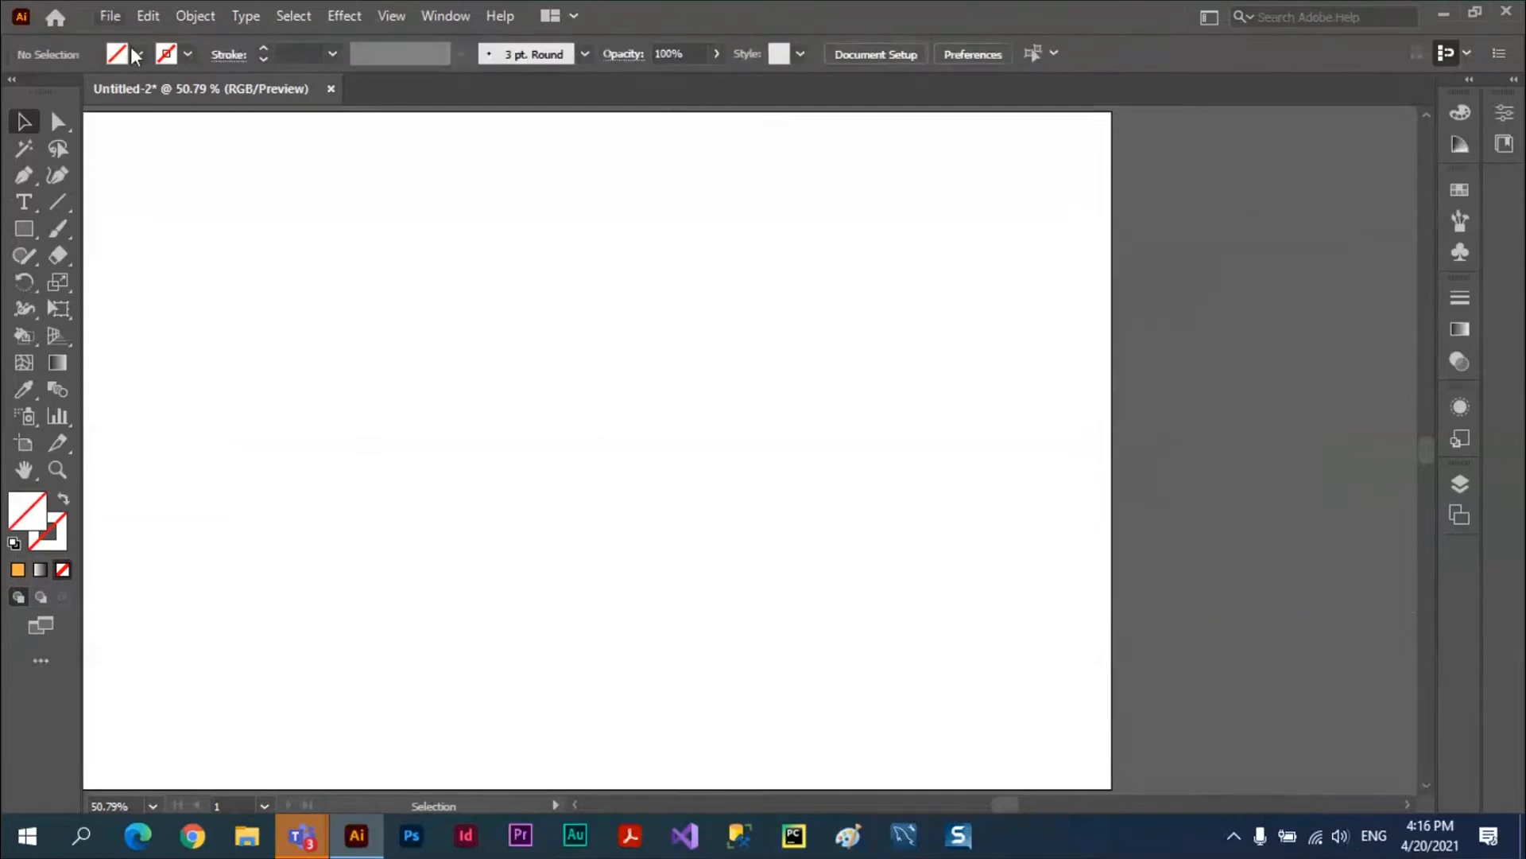
{"action": "left_click", "coordinate": [108, 17]}
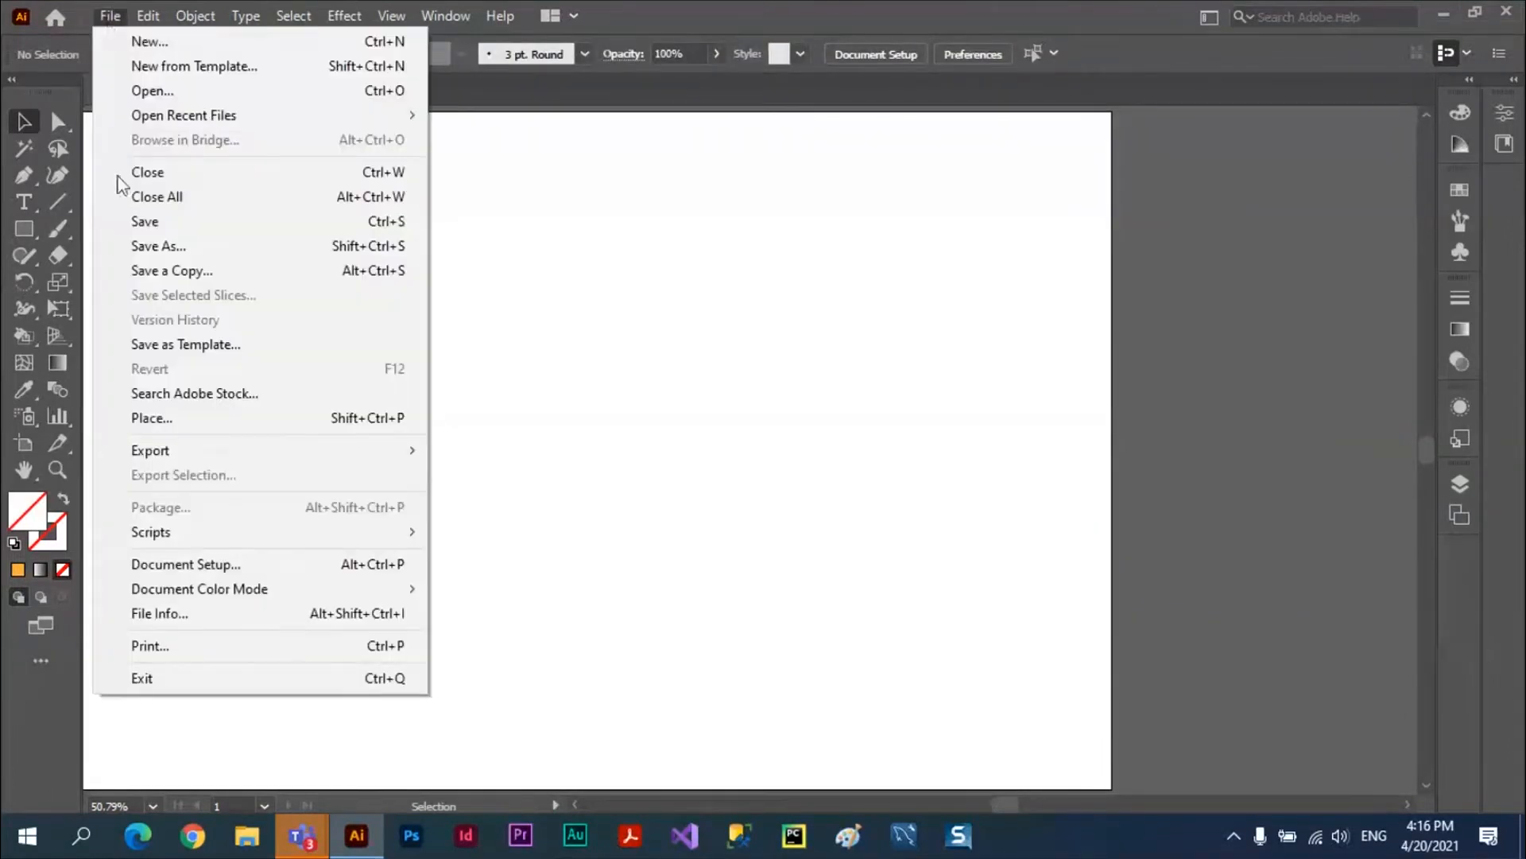
{"action": "left_click", "coordinate": [170, 419]}
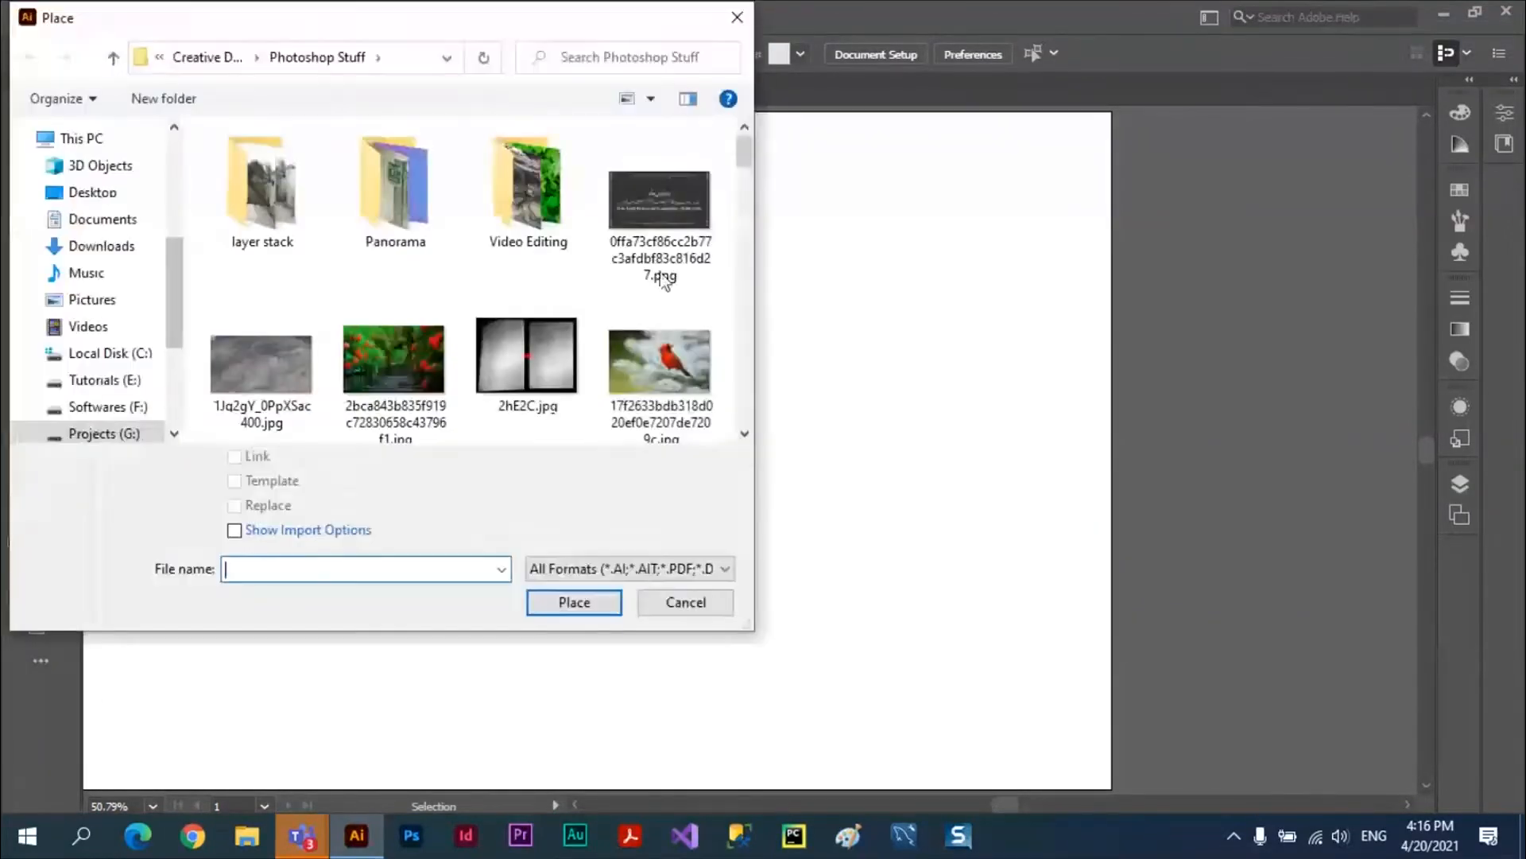
{"action": "left_click_drag", "start_coordinate": [746, 151], "coordinate": [667, 150]}
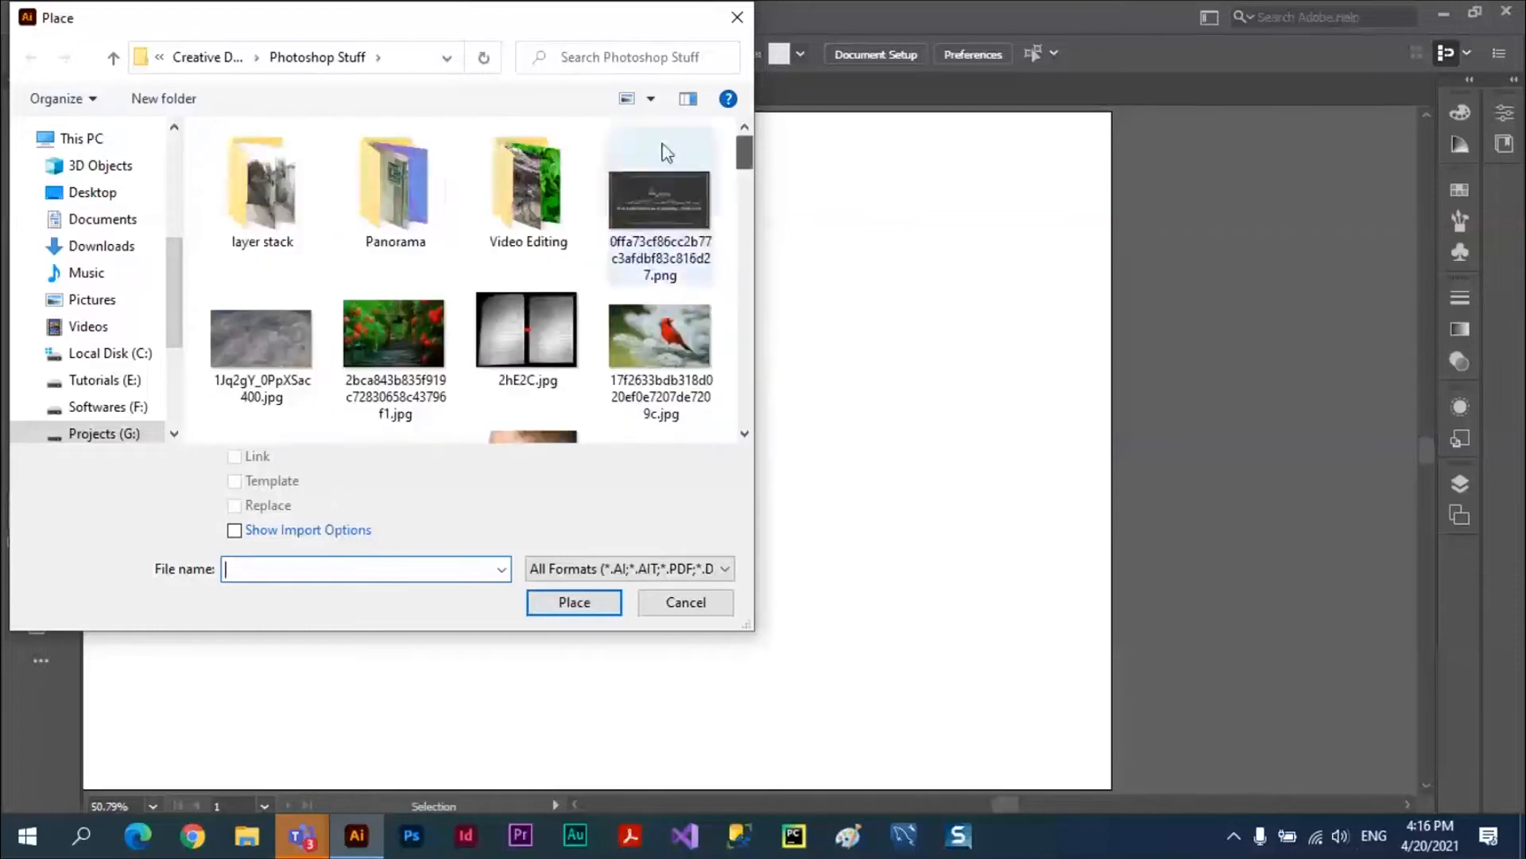
{"action": "left_click", "coordinate": [113, 58]}
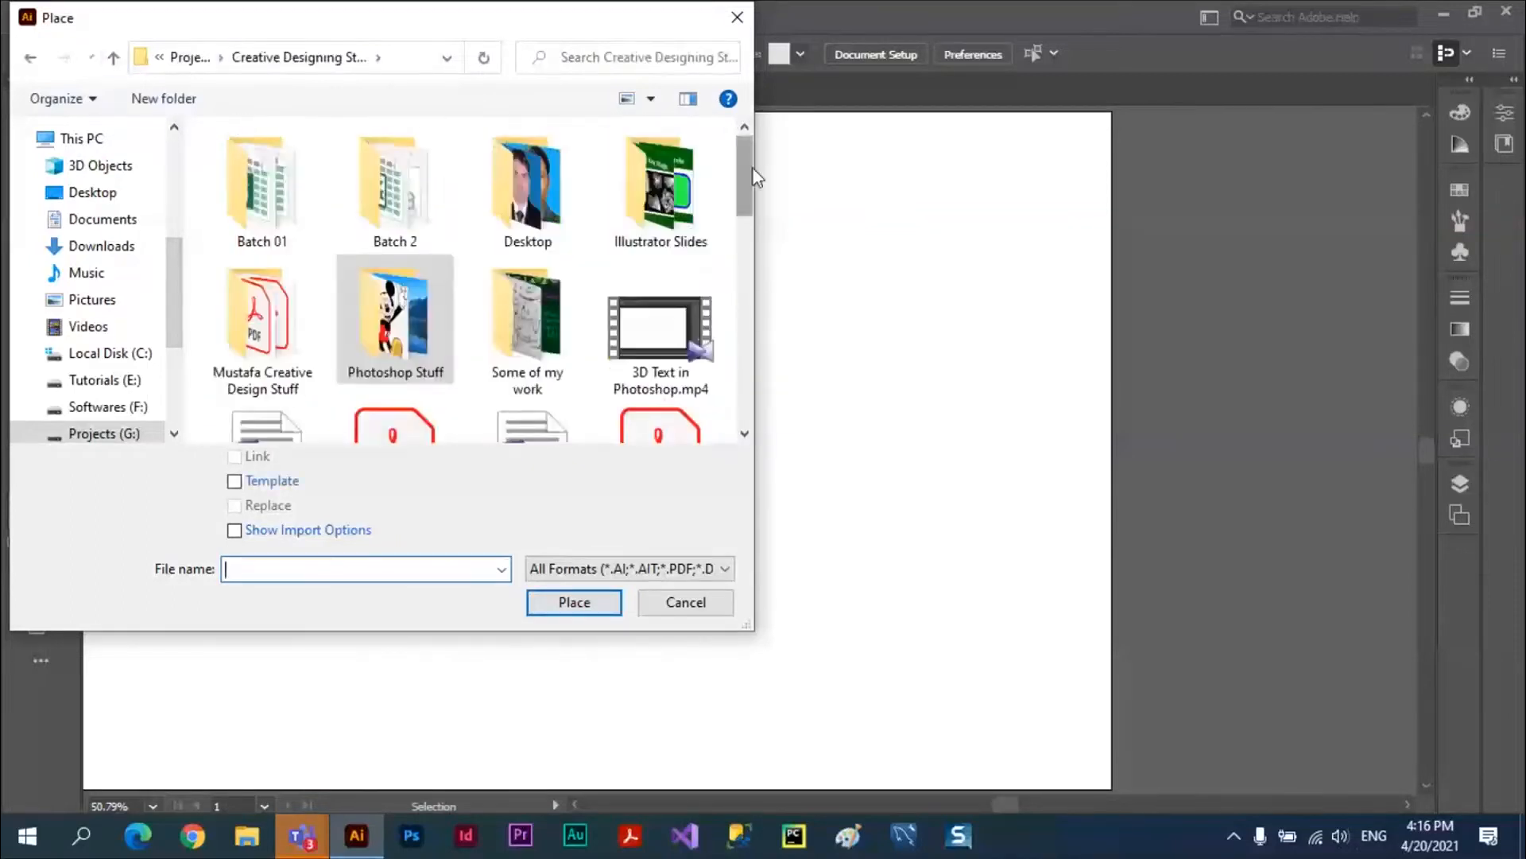
{"action": "left_click_drag", "start_coordinate": [756, 177], "coordinate": [767, 317]}
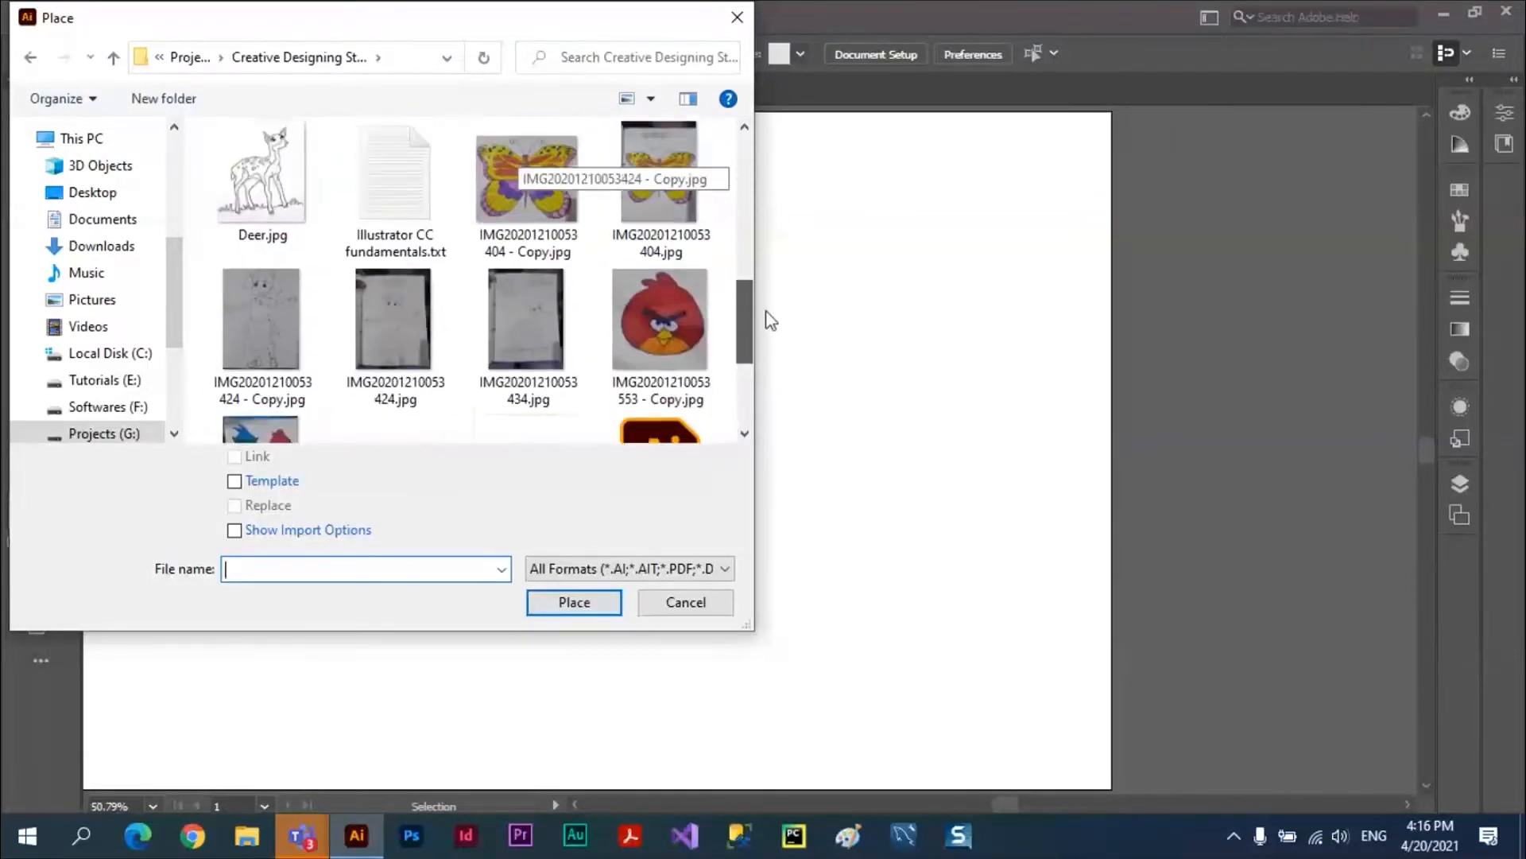
{"action": "left_click", "coordinate": [265, 214]}
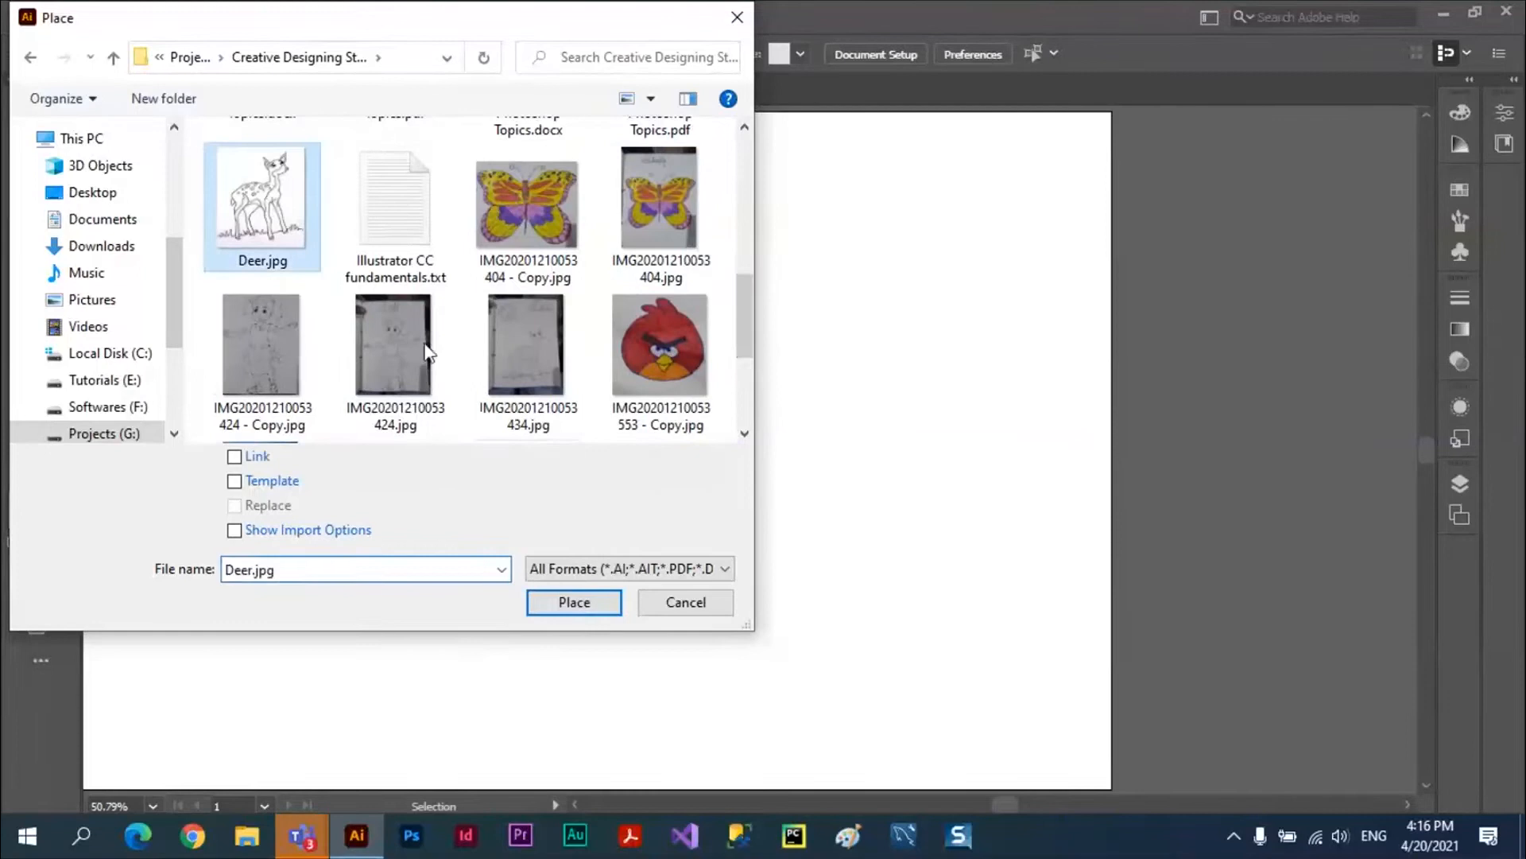
{"action": "left_click", "coordinate": [574, 601]}
{"action": "left_click", "coordinate": [166, 165]}
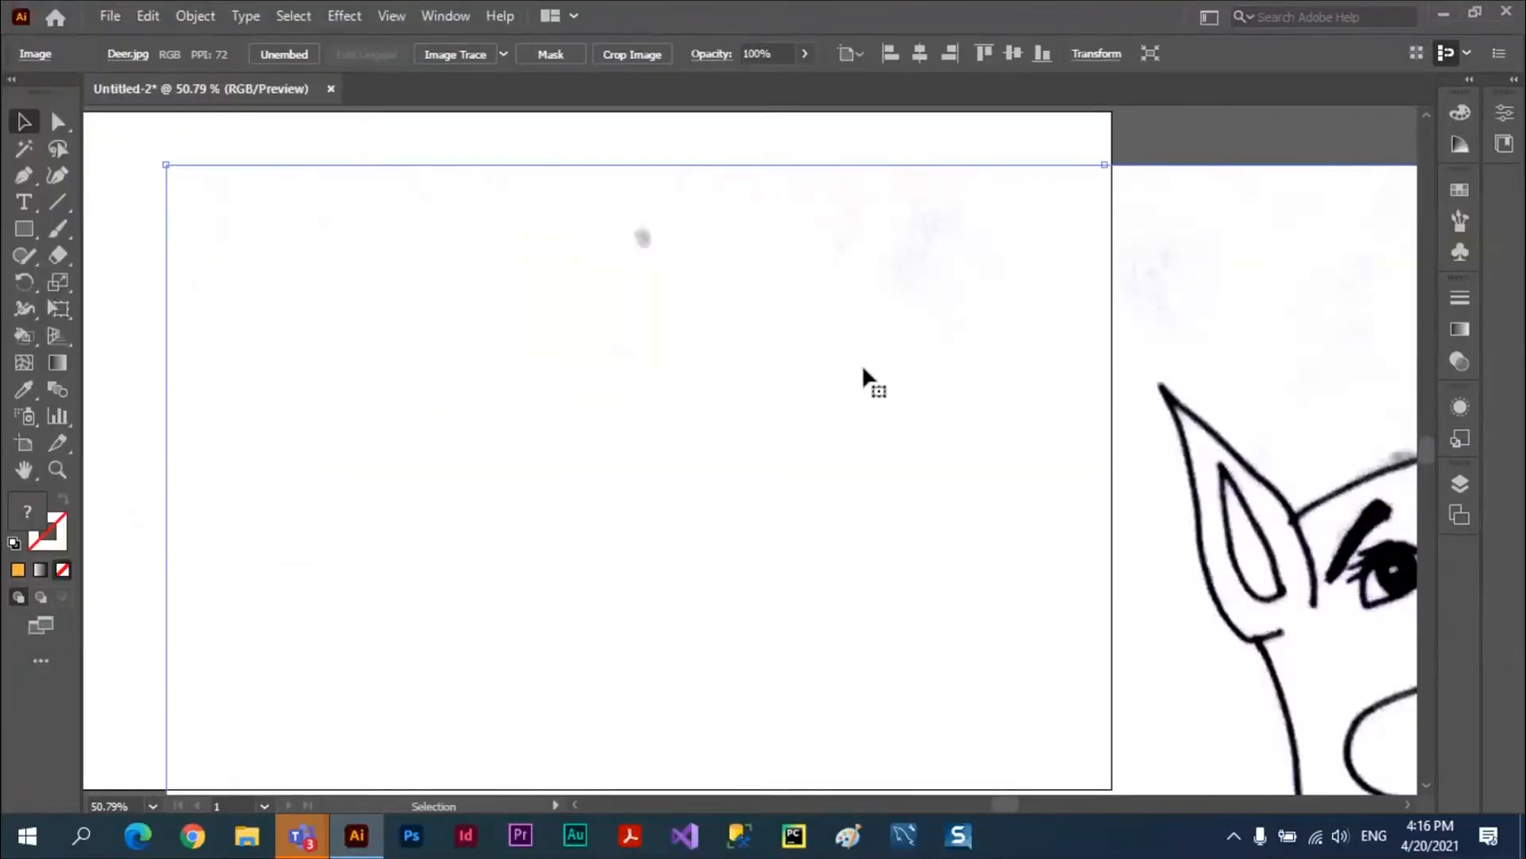
{"action": "key", "text": "Delete"}
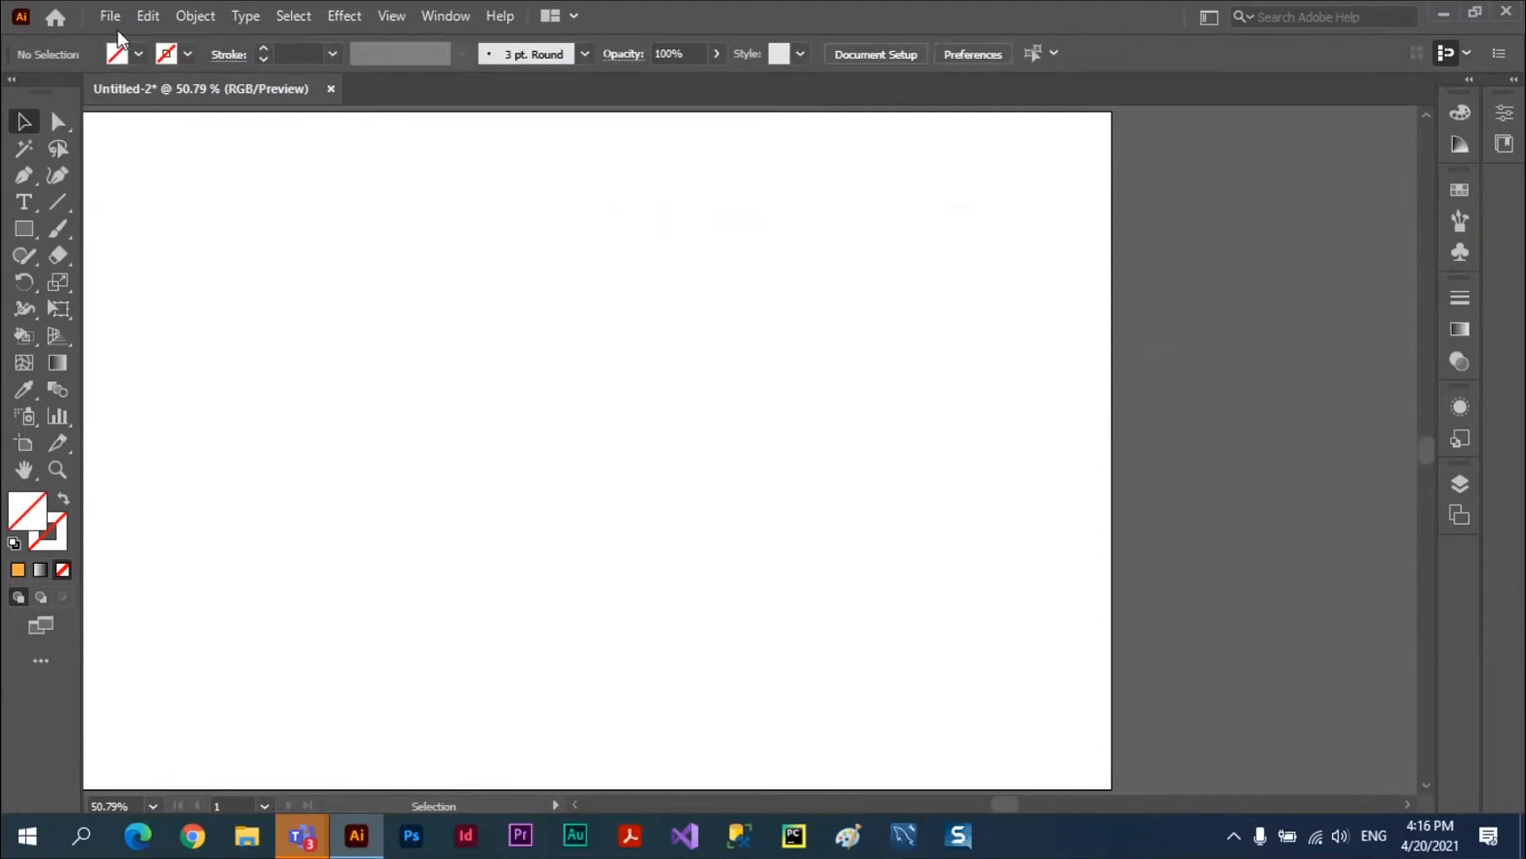
Place Deer.jpg from the Creative Designing Stuff folder, scaled to fit the left part of the artboard
{"action": "left_click", "coordinate": [117, 15]}
{"action": "left_click", "coordinate": [132, 416]}
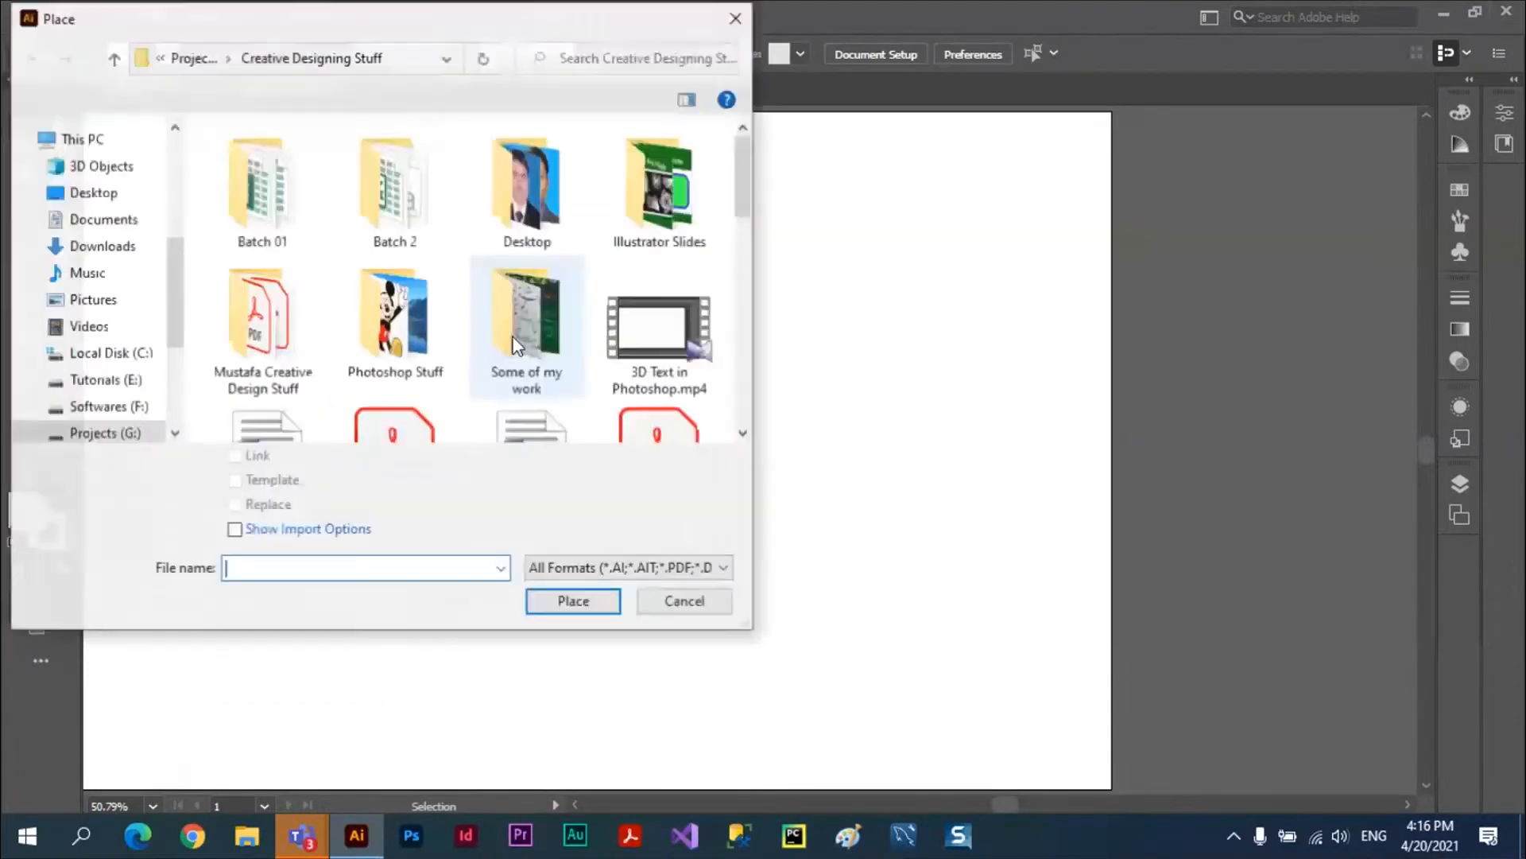
{"action": "left_click_drag", "start_coordinate": [744, 205], "coordinate": [771, 340]}
{"action": "left_click", "coordinate": [262, 230]}
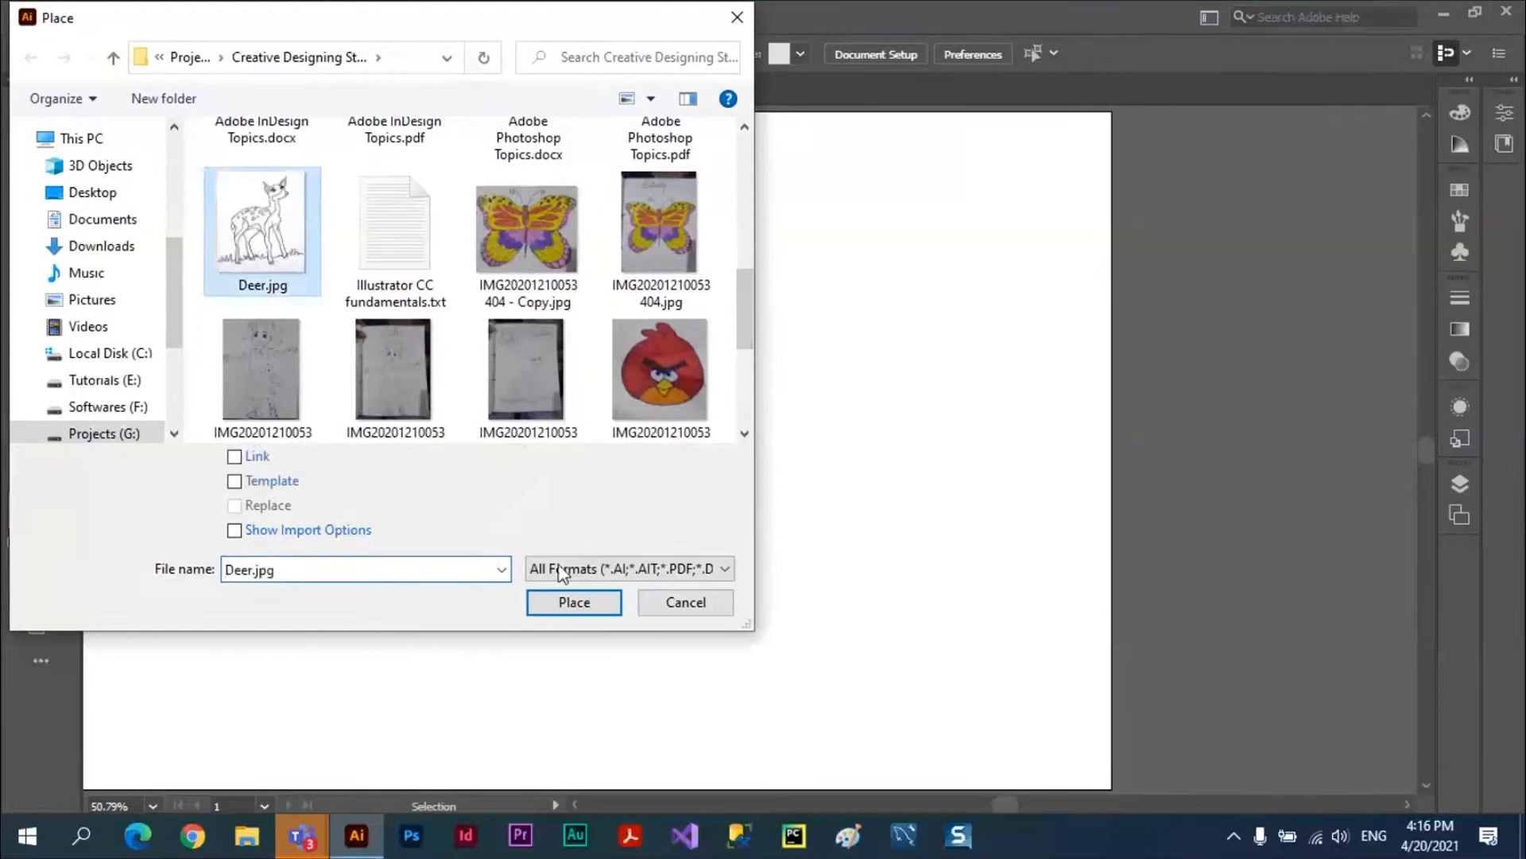
{"action": "left_click", "coordinate": [569, 603]}
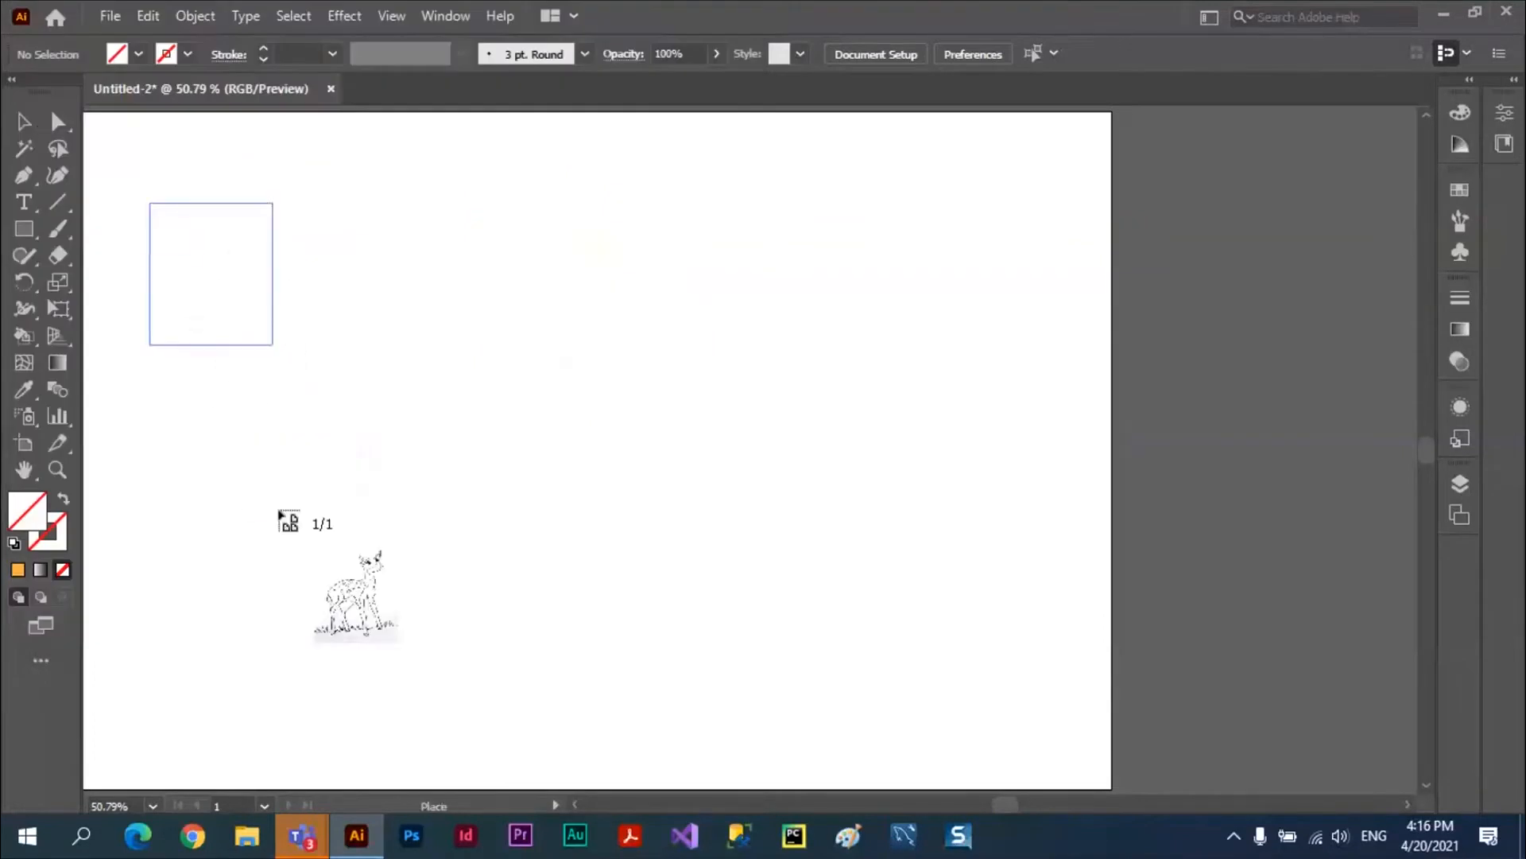
{"action": "left_click_drag", "start_coordinate": [279, 512], "coordinate": [580, 693]}
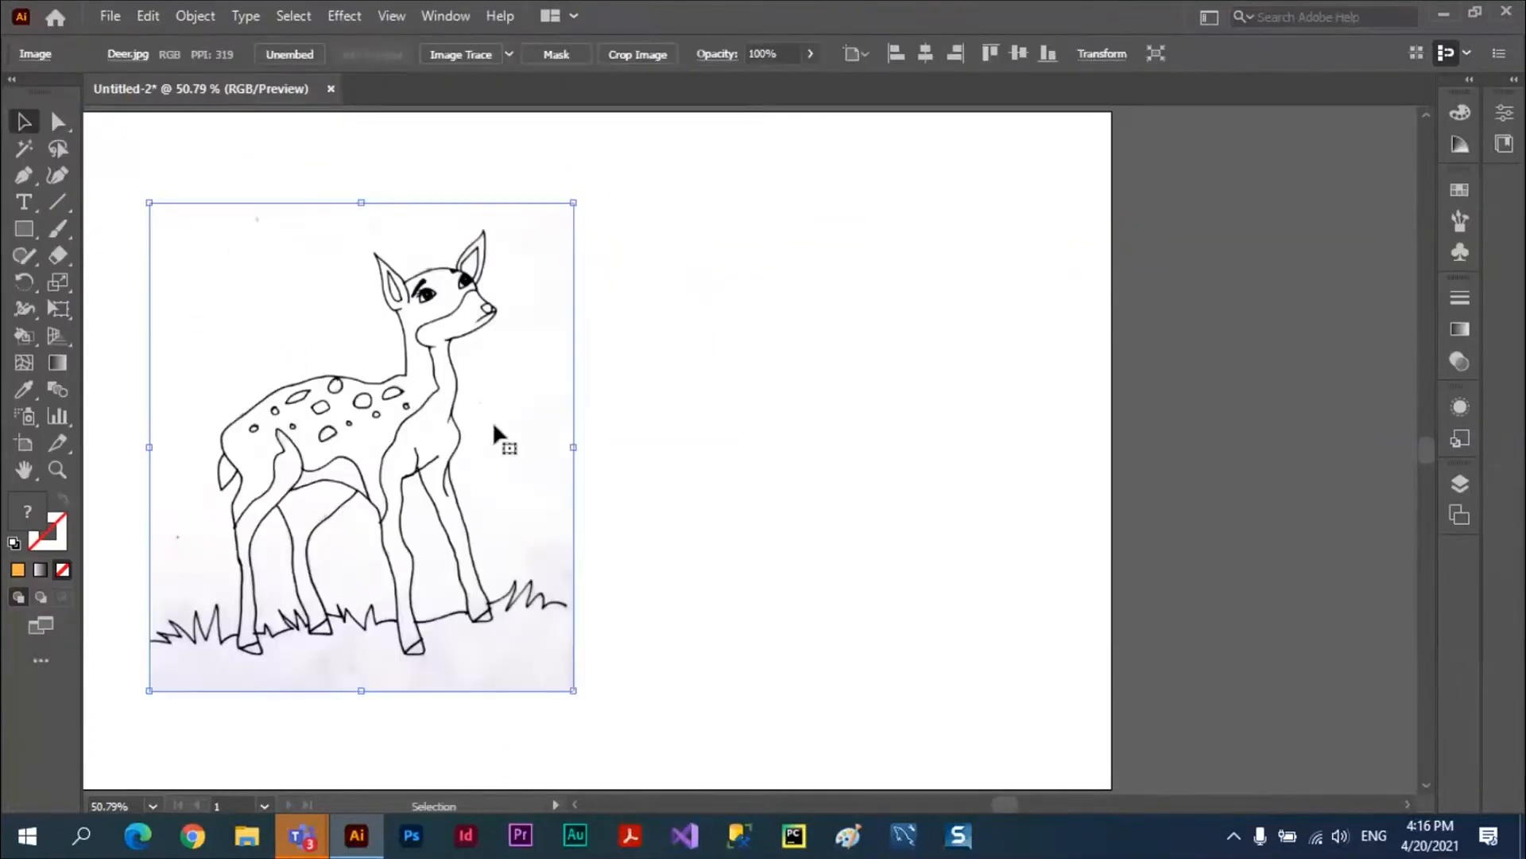
Duplicate the deer image onto the right part of the artboard and trace the copy with the default preset
{"action": "left_click_drag", "start_coordinate": [499, 422], "coordinate": [850, 388], "text": "alt"}
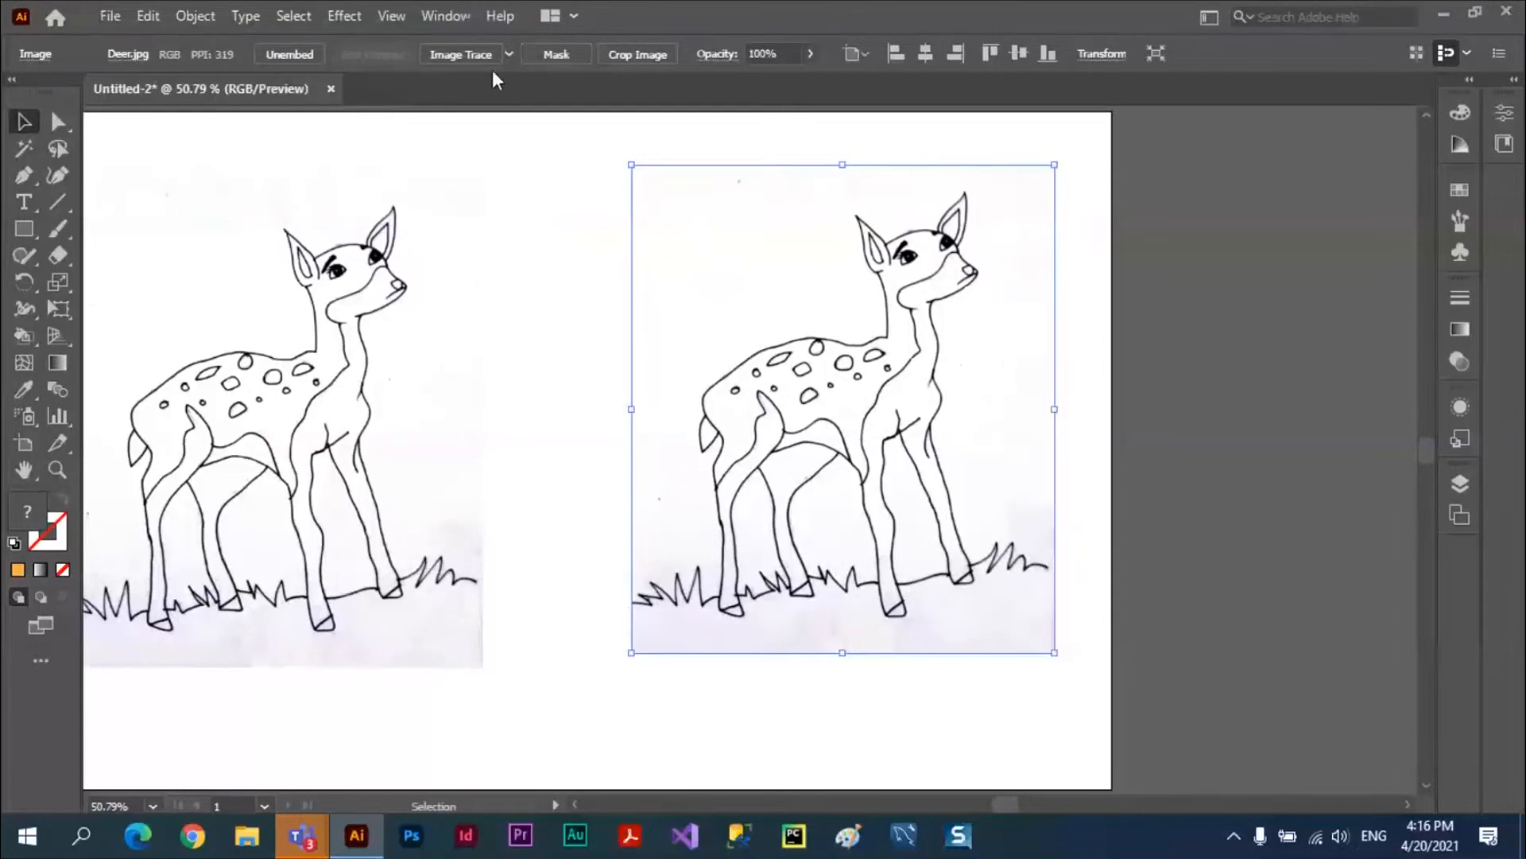
{"action": "left_click", "coordinate": [468, 54]}
{"action": "left_click", "coordinate": [885, 447]}
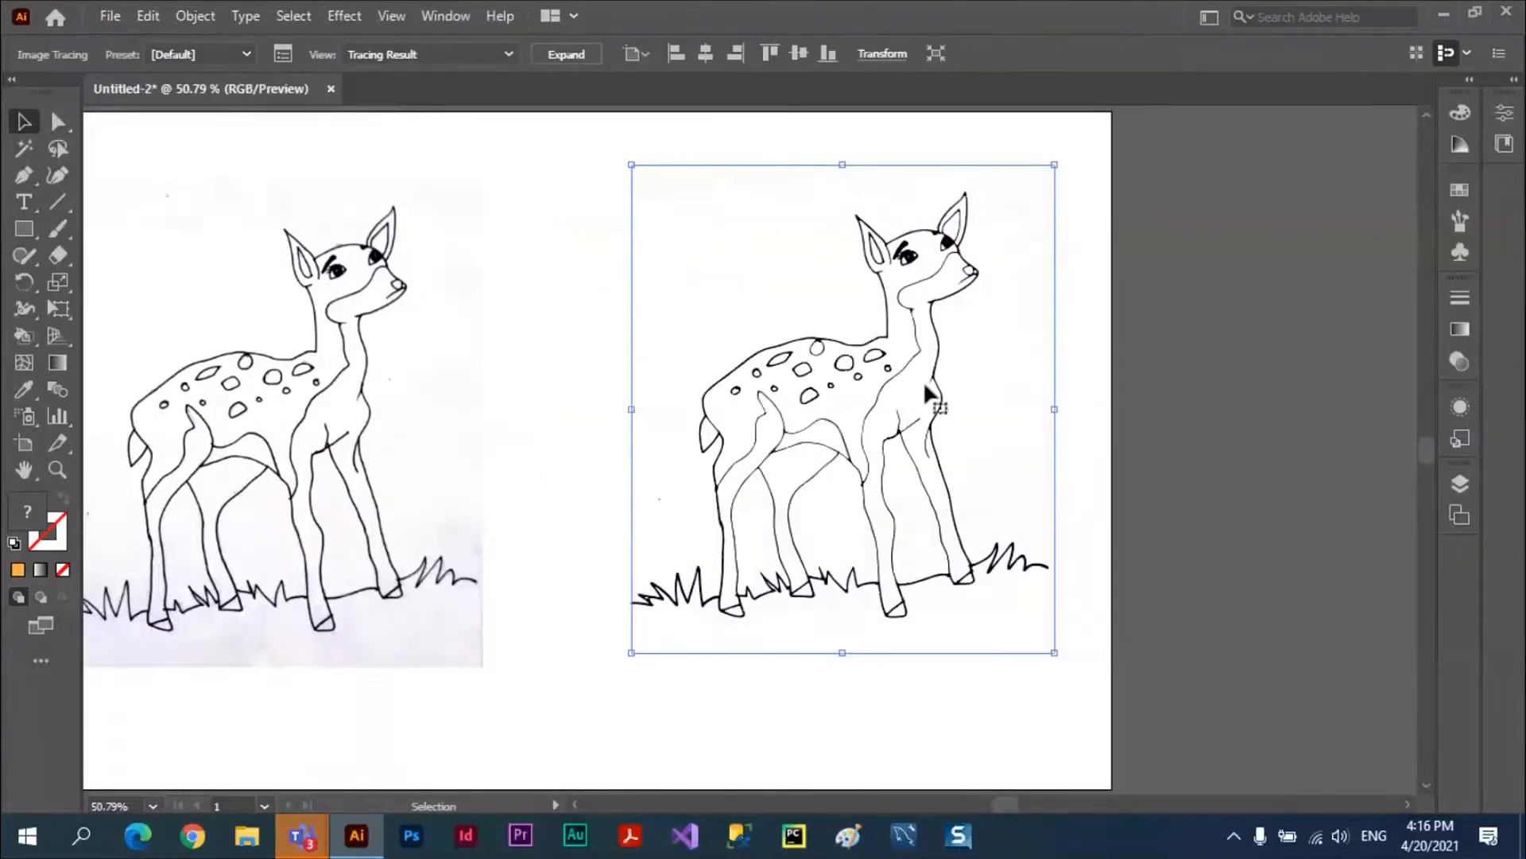
{"action": "left_click_drag", "start_coordinate": [880, 368], "coordinate": [868, 398]}
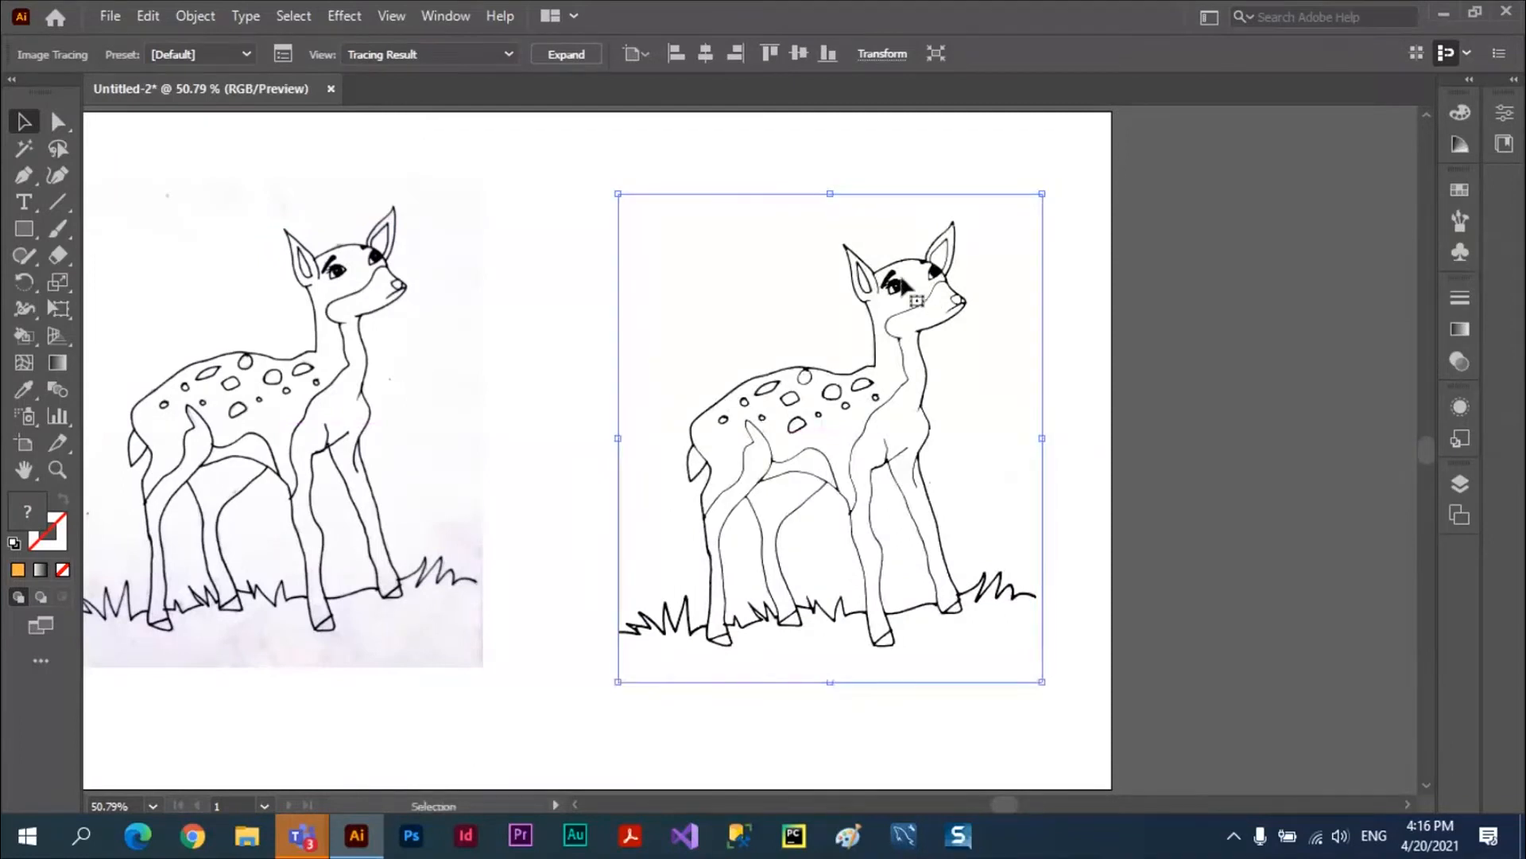
{"action": "left_click", "coordinate": [186, 16]}
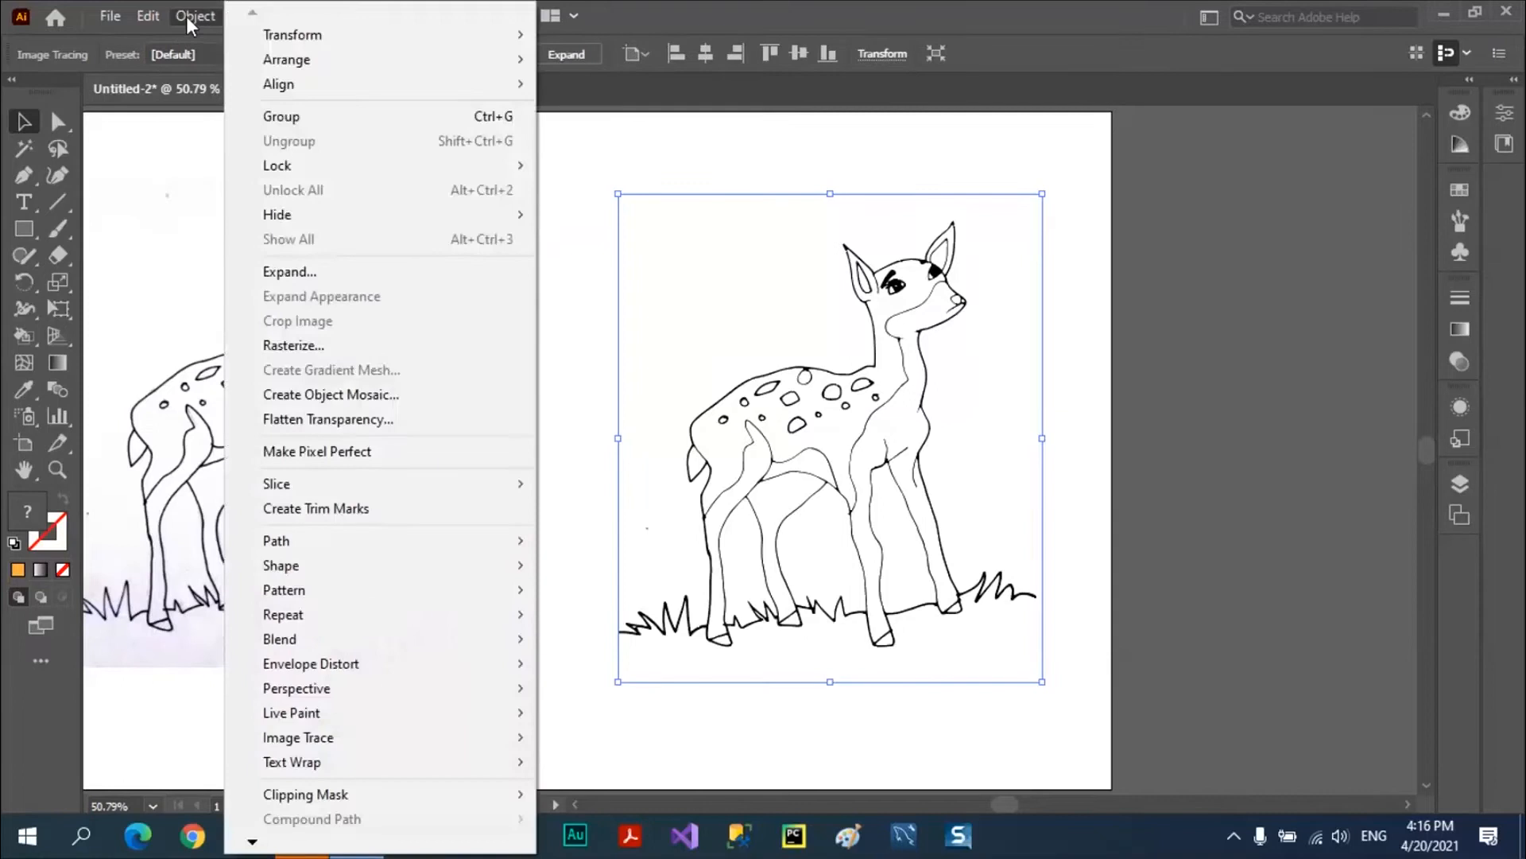
{"action": "left_click", "coordinate": [854, 398]}
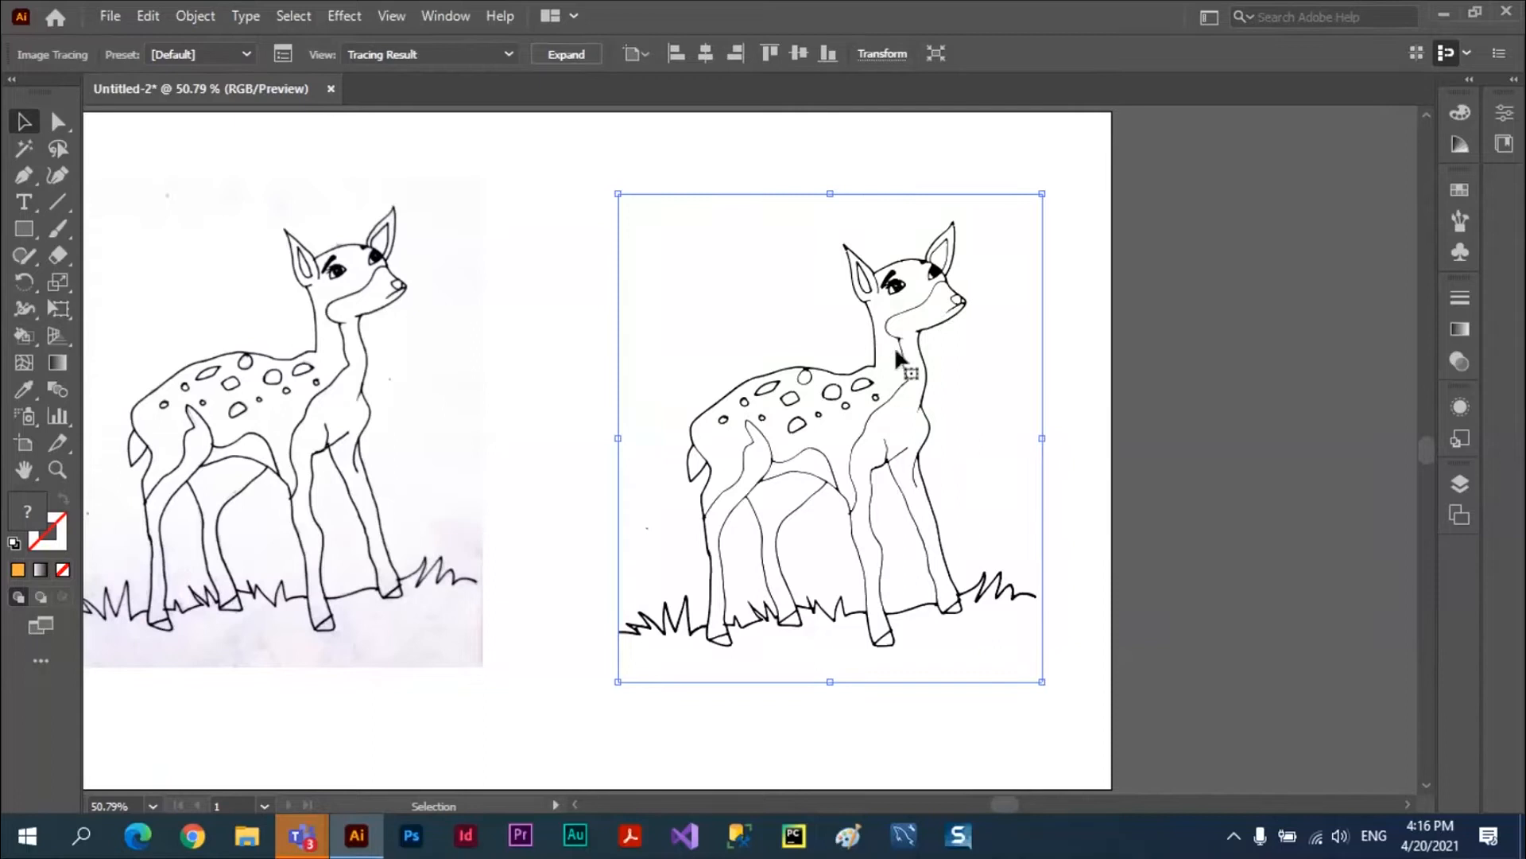
{"action": "left_click", "coordinate": [198, 21]}
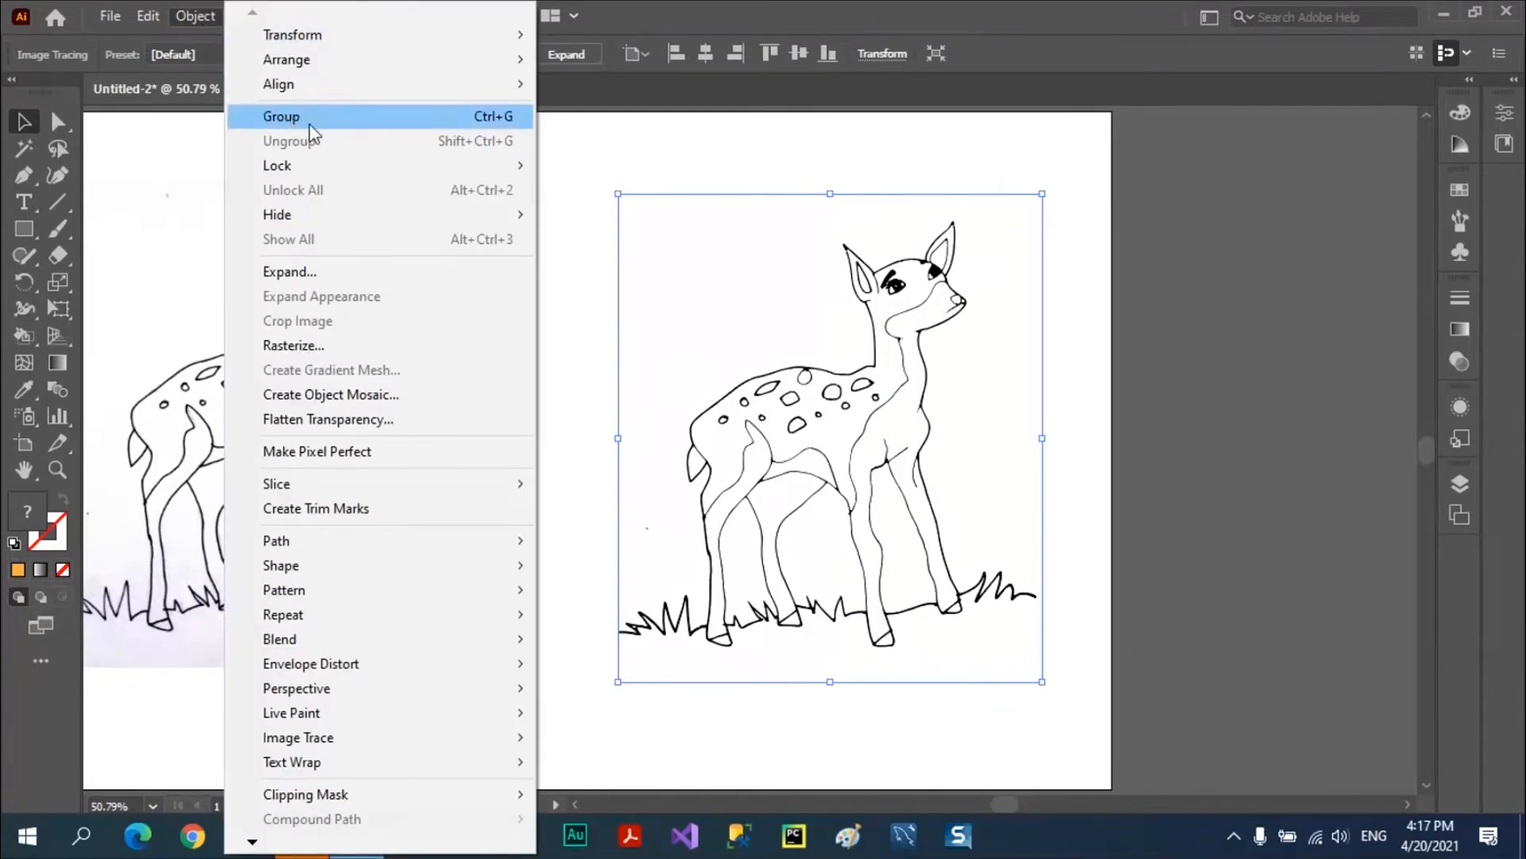
{"action": "left_click", "coordinate": [866, 30]}
Turn on Ignore White for the deer trace and move it partly past the artboard's right edge
{"action": "left_click", "coordinate": [287, 54]}
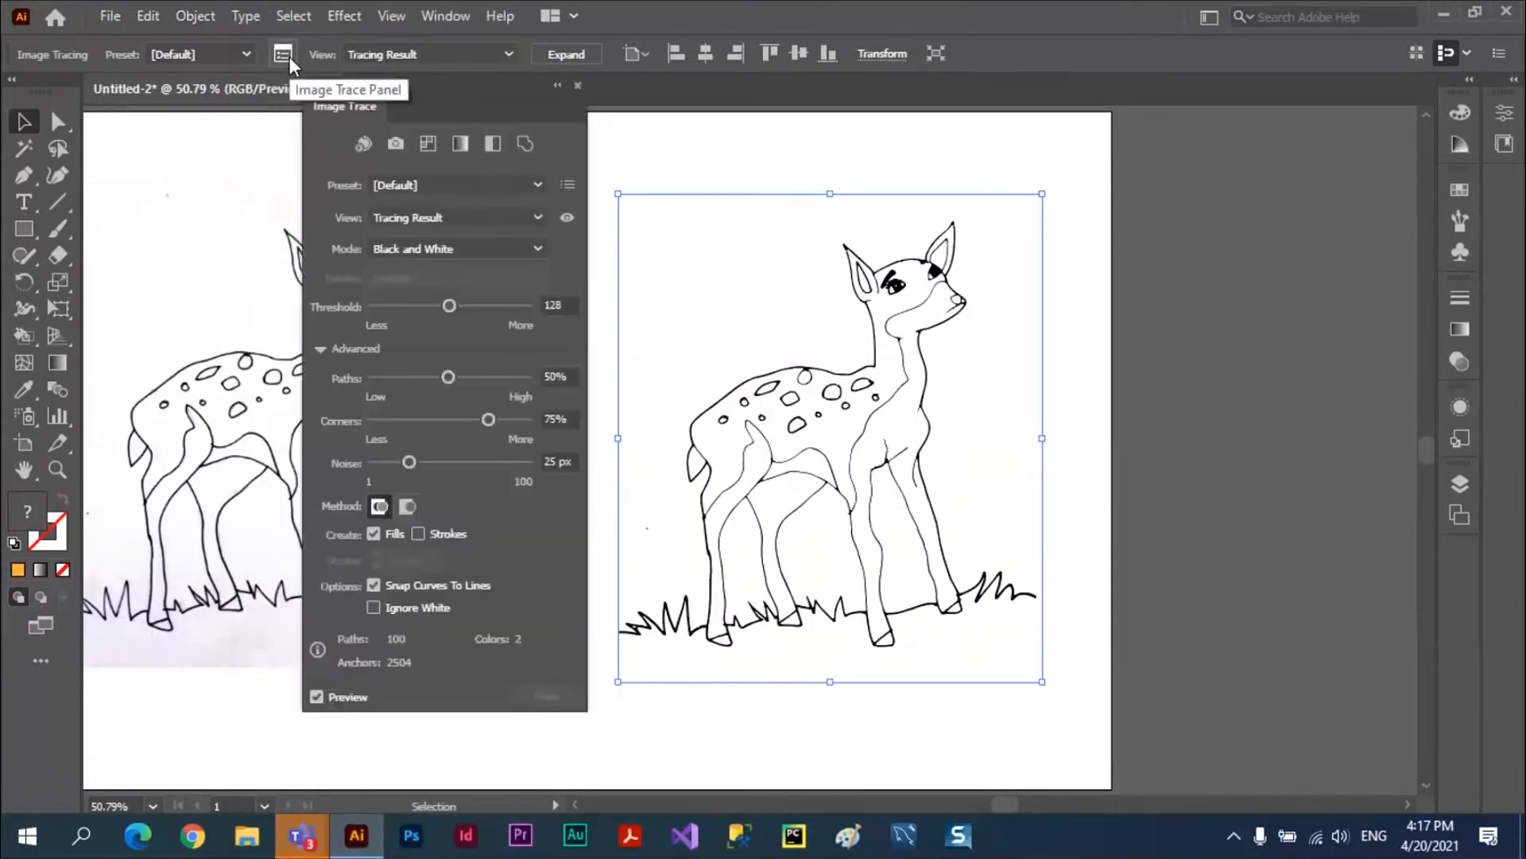
{"action": "left_click", "coordinate": [374, 608]}
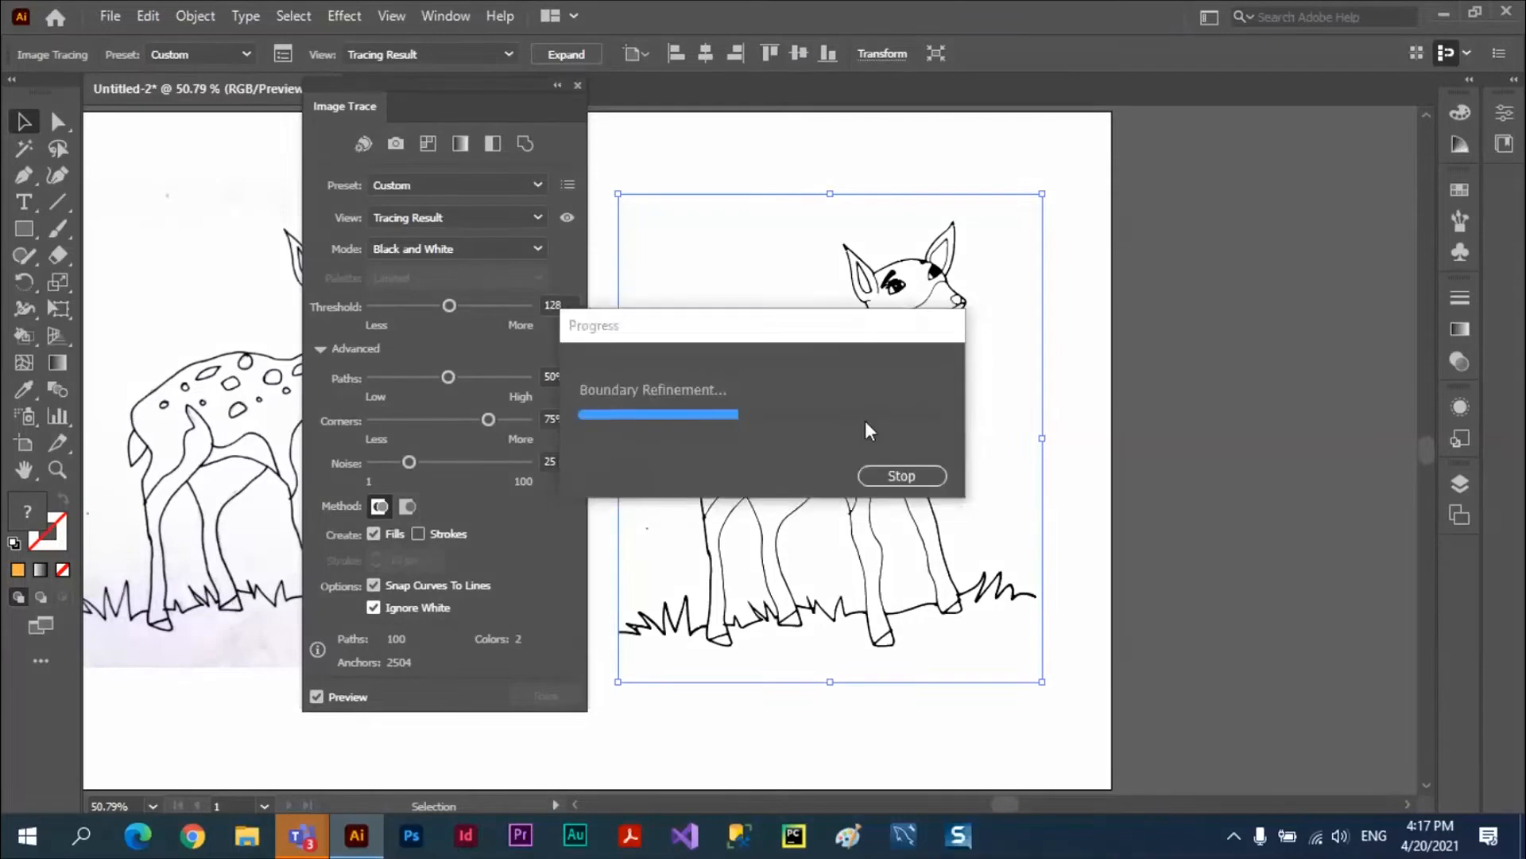
{"action": "left_click_drag", "start_coordinate": [915, 406], "coordinate": [1232, 382]}
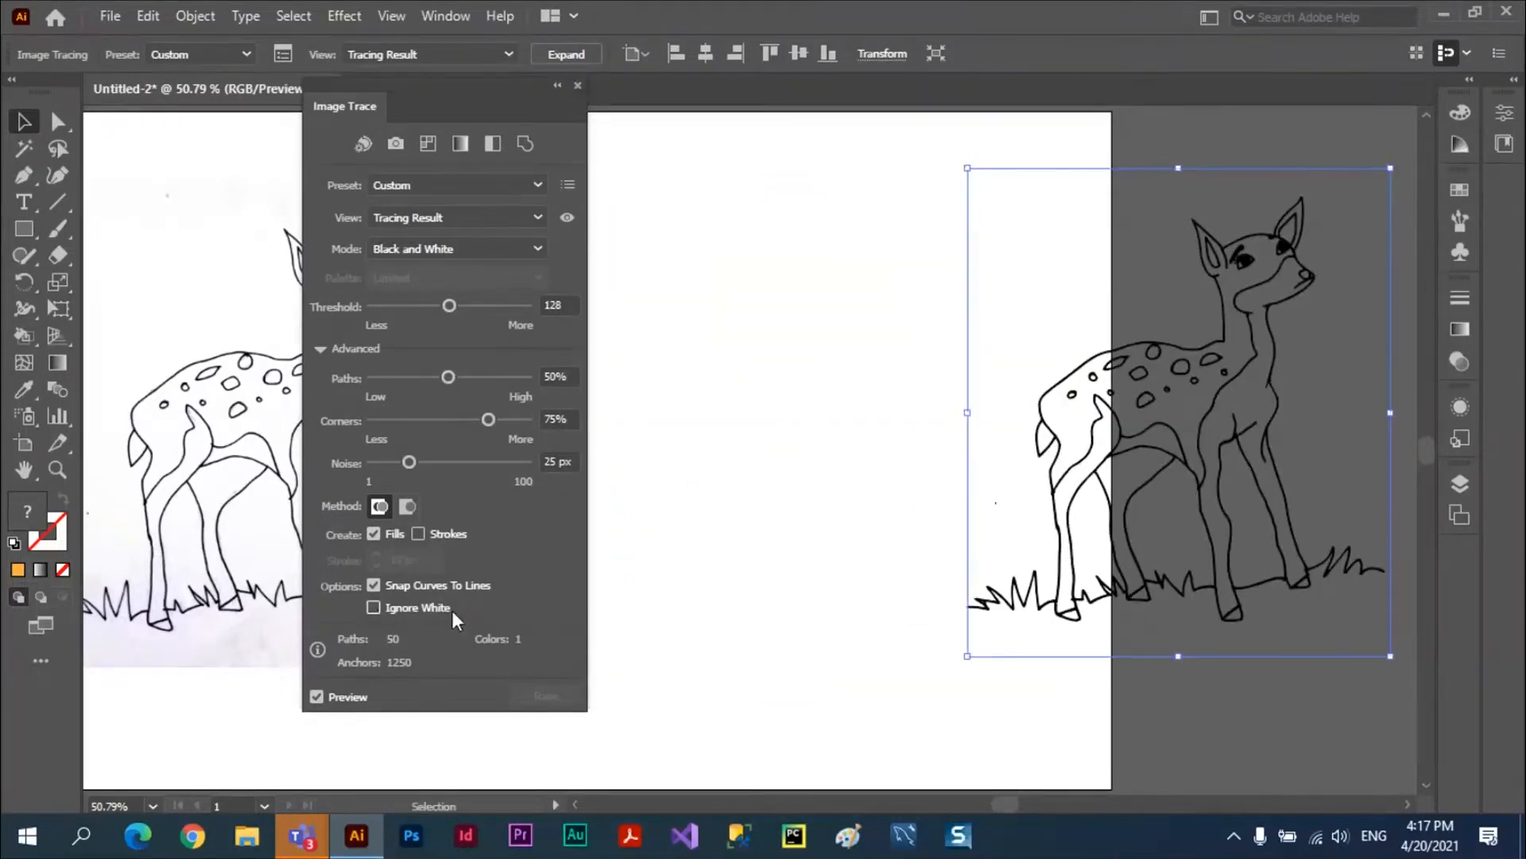
Turn Ignore White on and Snap Curves To Lines off for the deer trace, and close the Image Trace settings
{"action": "left_click", "coordinate": [373, 611]}
{"action": "left_click", "coordinate": [374, 585]}
{"action": "left_click", "coordinate": [577, 85]}
Move the traced deer fully back onto the right half of the artboard and expand it into paths
{"action": "mouse_move", "coordinate": [1230, 394]}
{"action": "left_mouse_down"}
{"action": "mouse_move", "coordinate": [1292, 455]}
{"action": "mouse_move", "coordinate": [1265, 392]}
{"action": "left_mouse_up"}
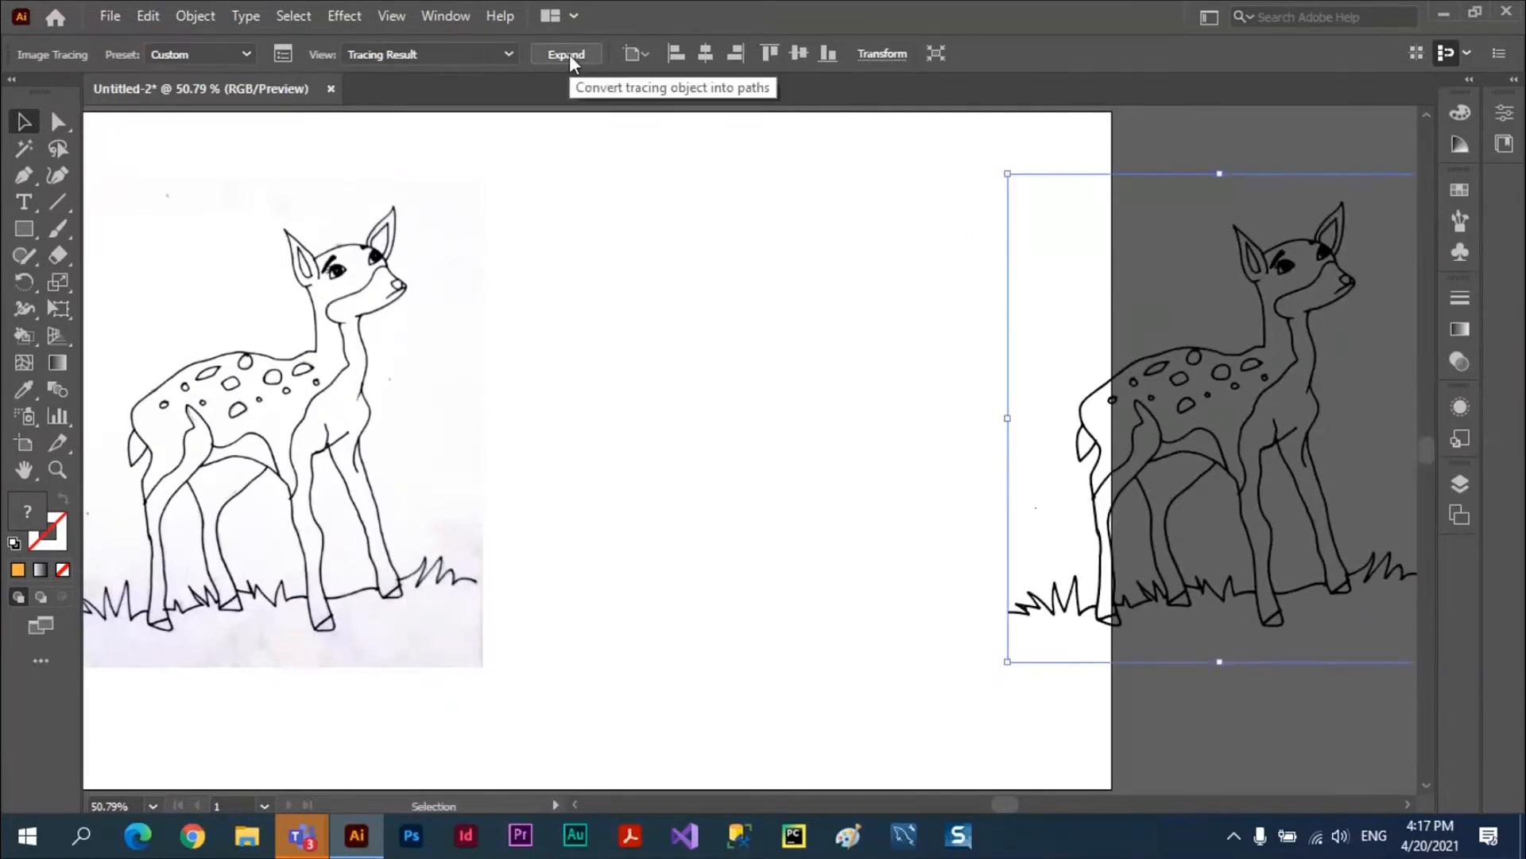
{"action": "mouse_move", "coordinate": [1266, 350]}
{"action": "left_mouse_down"}
{"action": "mouse_move", "coordinate": [847, 377]}
{"action": "mouse_move", "coordinate": [875, 376]}
{"action": "left_mouse_up"}
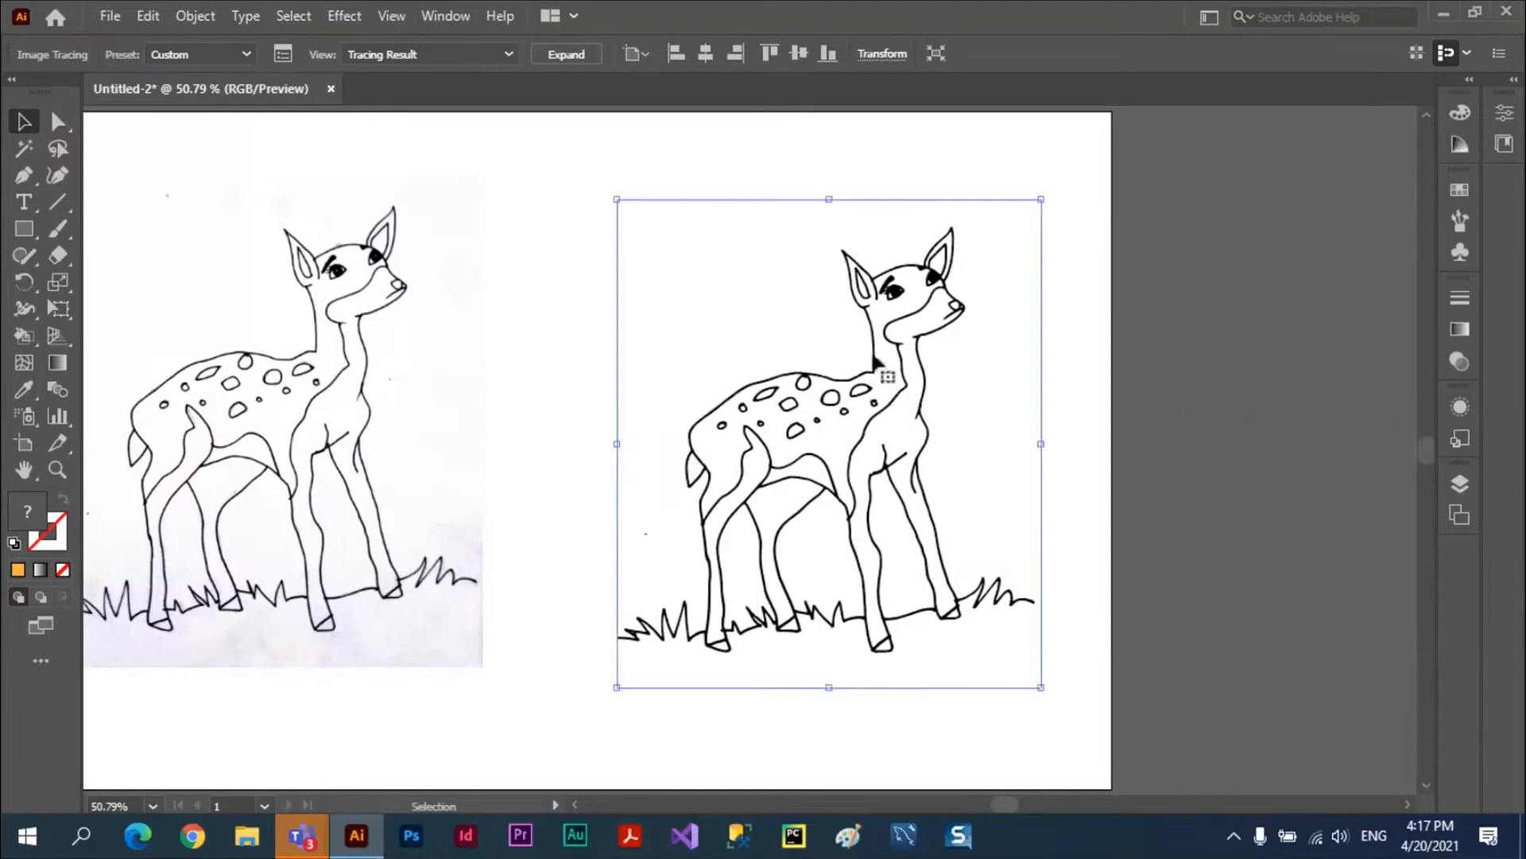
{"action": "left_click", "coordinate": [562, 55]}
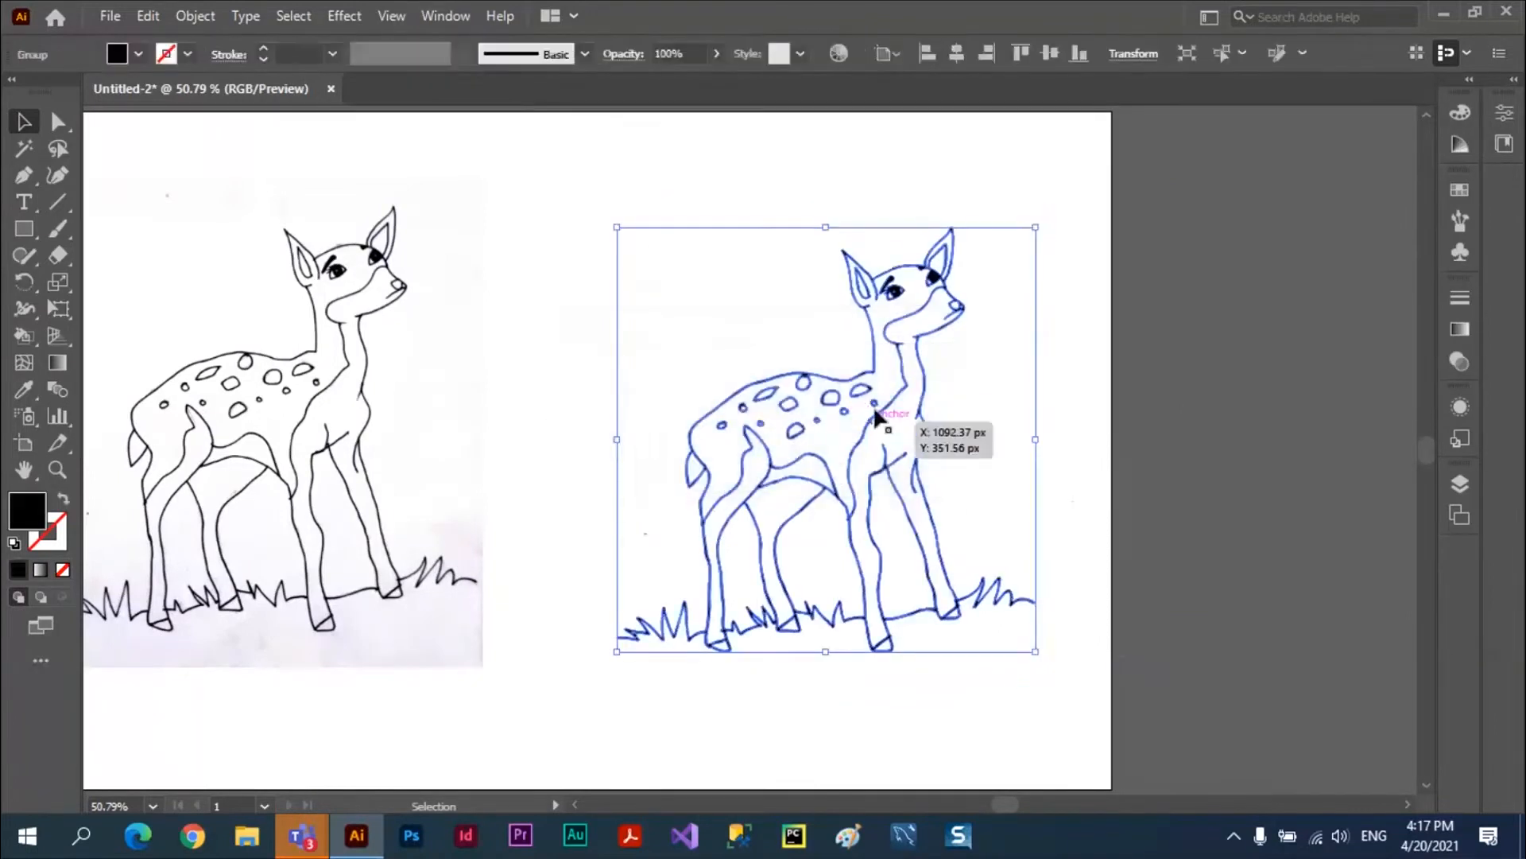
Ungroup the expanded deer tracing and deselect it
{"action": "left_click", "coordinate": [199, 17]}
{"action": "left_click", "coordinate": [291, 147]}
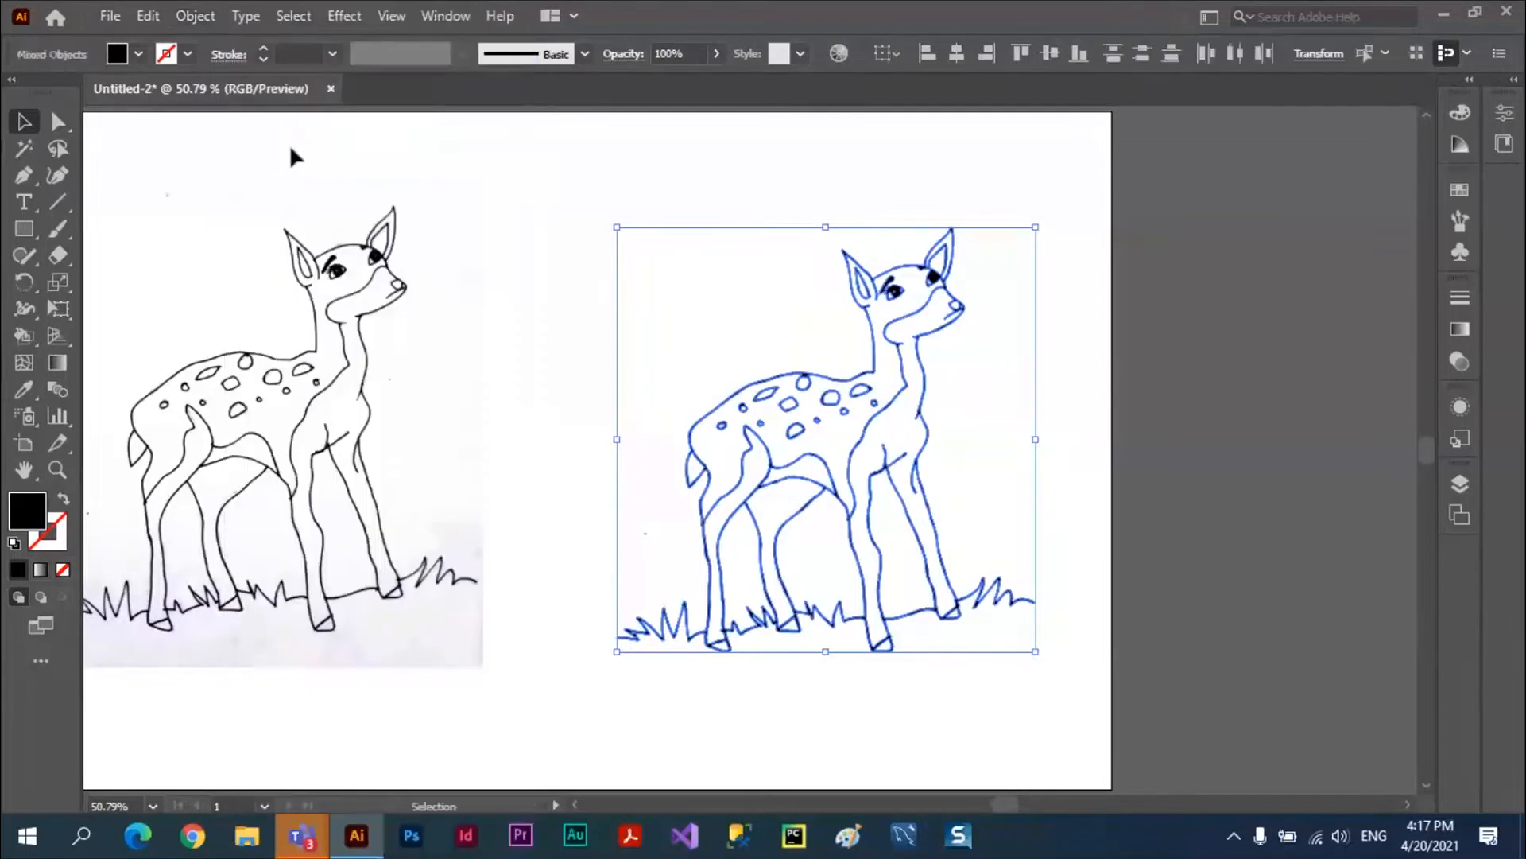
{"action": "left_click", "coordinate": [195, 17]}
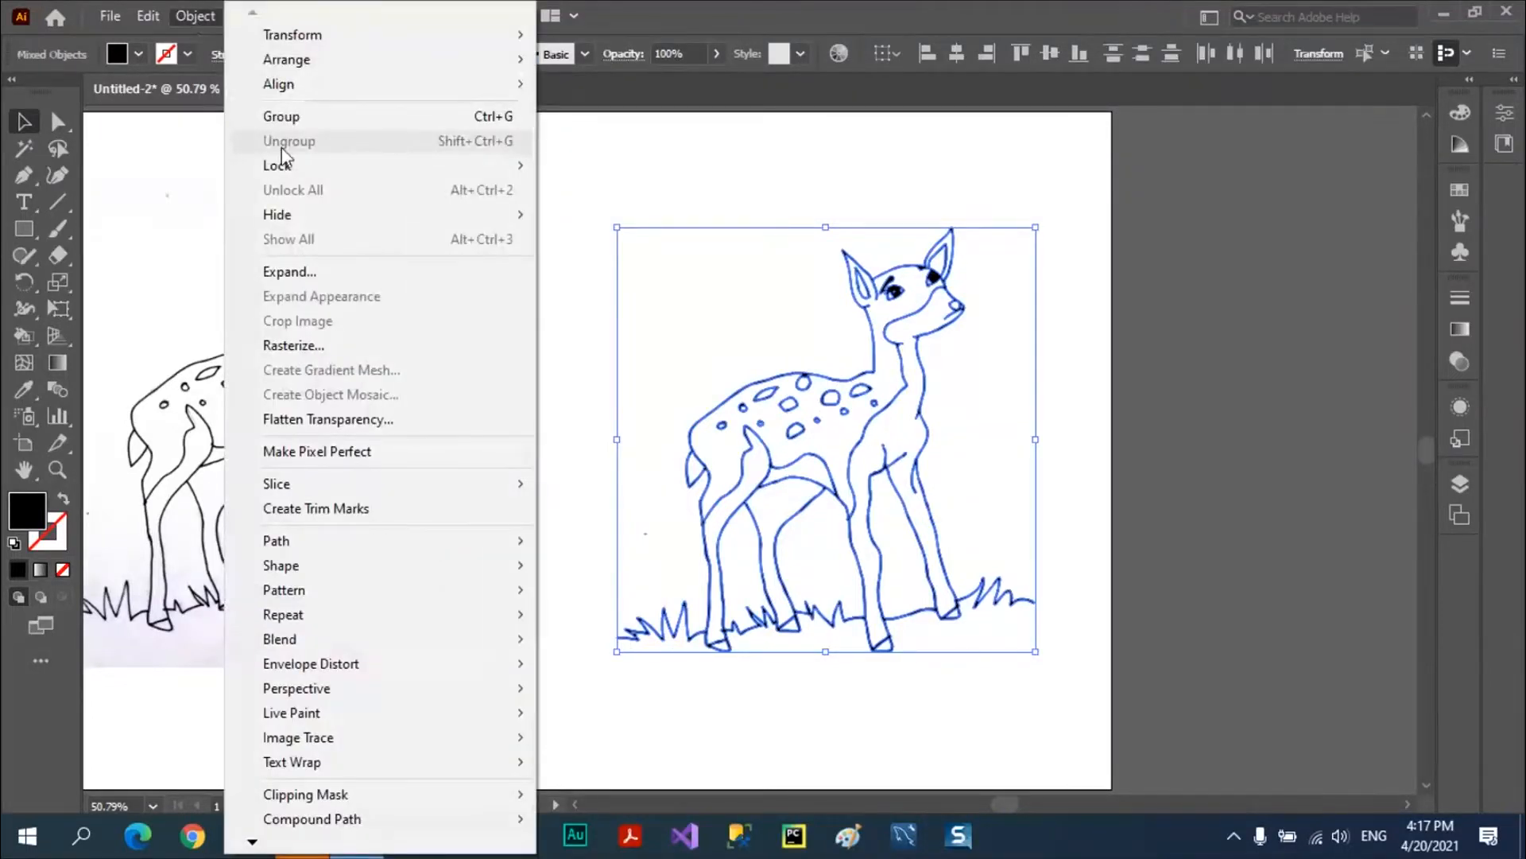
{"action": "left_click", "coordinate": [967, 216]}
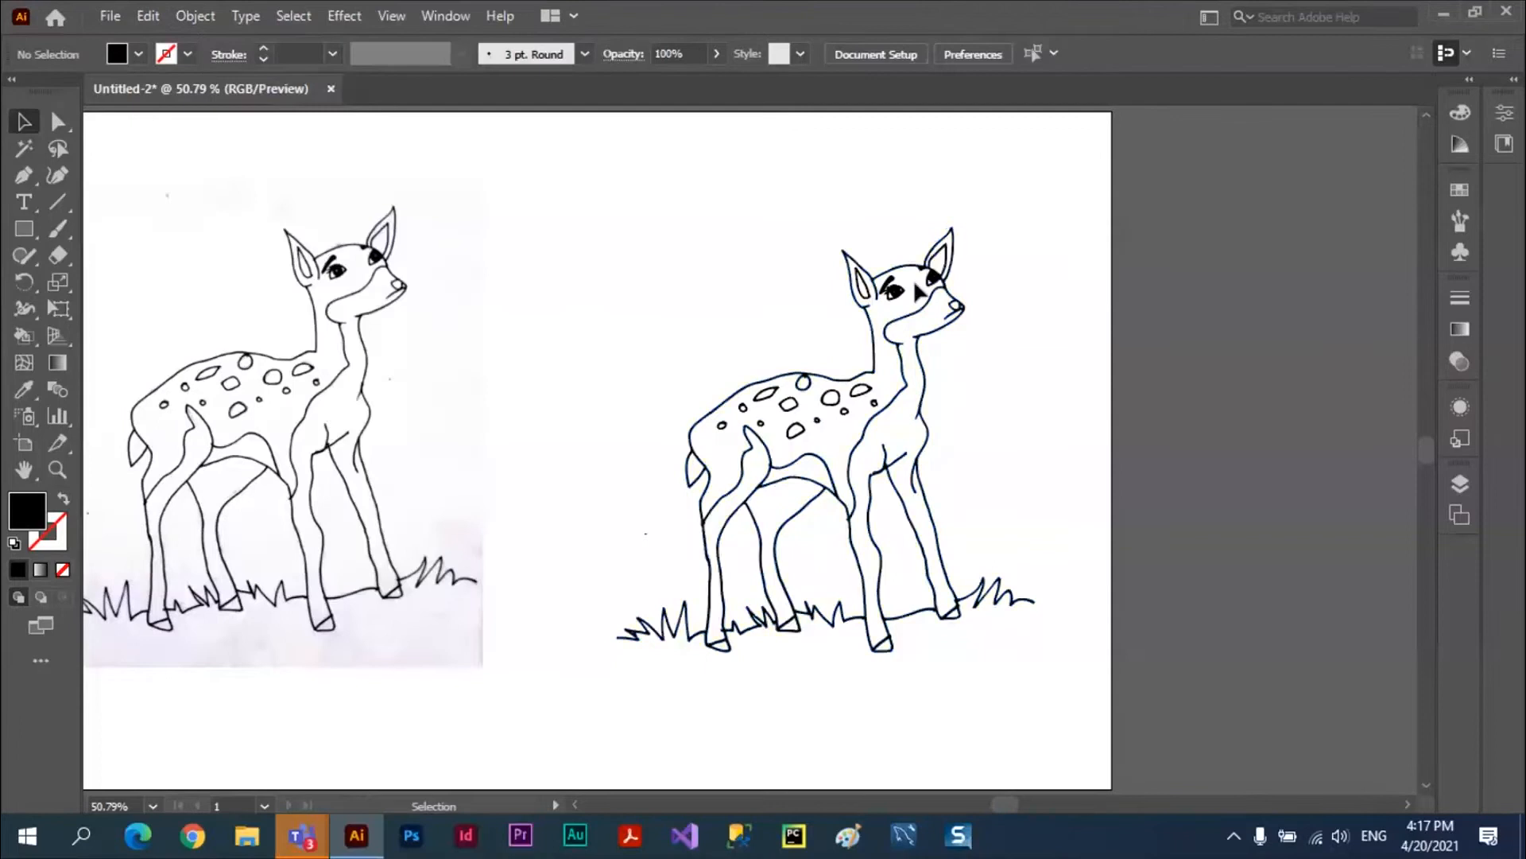
Shift the deer group slightly right and down, and ungroup it a second time
{"action": "left_click", "coordinate": [890, 340]}
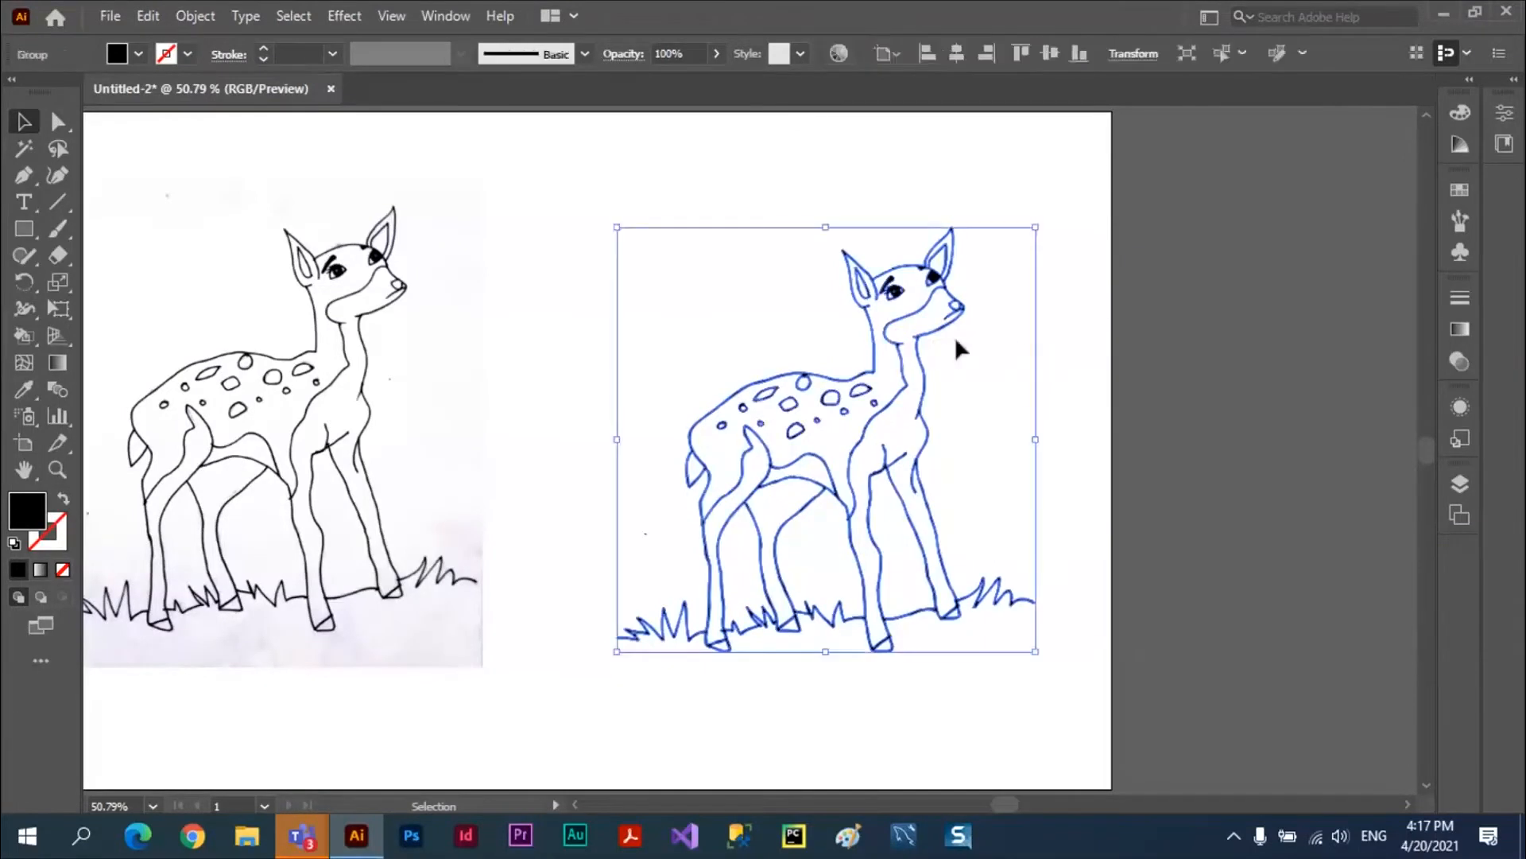
{"action": "left_click", "coordinate": [1013, 311]}
{"action": "mouse_move", "coordinate": [888, 338]}
{"action": "left_mouse_down"}
{"action": "mouse_move", "coordinate": [1132, 314]}
{"action": "mouse_move", "coordinate": [910, 346]}
{"action": "left_mouse_up"}
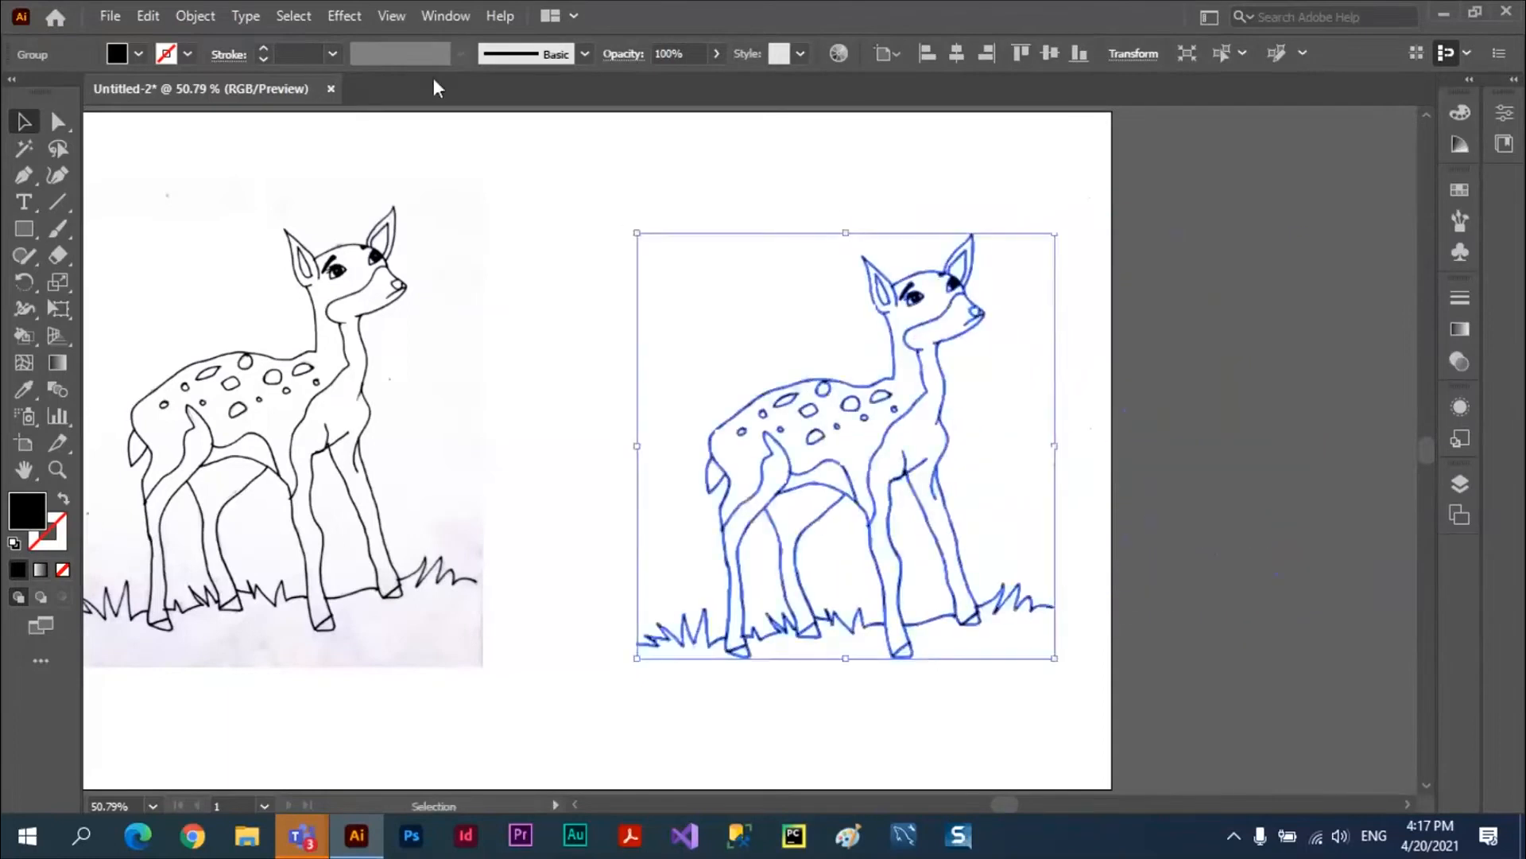
{"action": "left_click", "coordinate": [194, 17]}
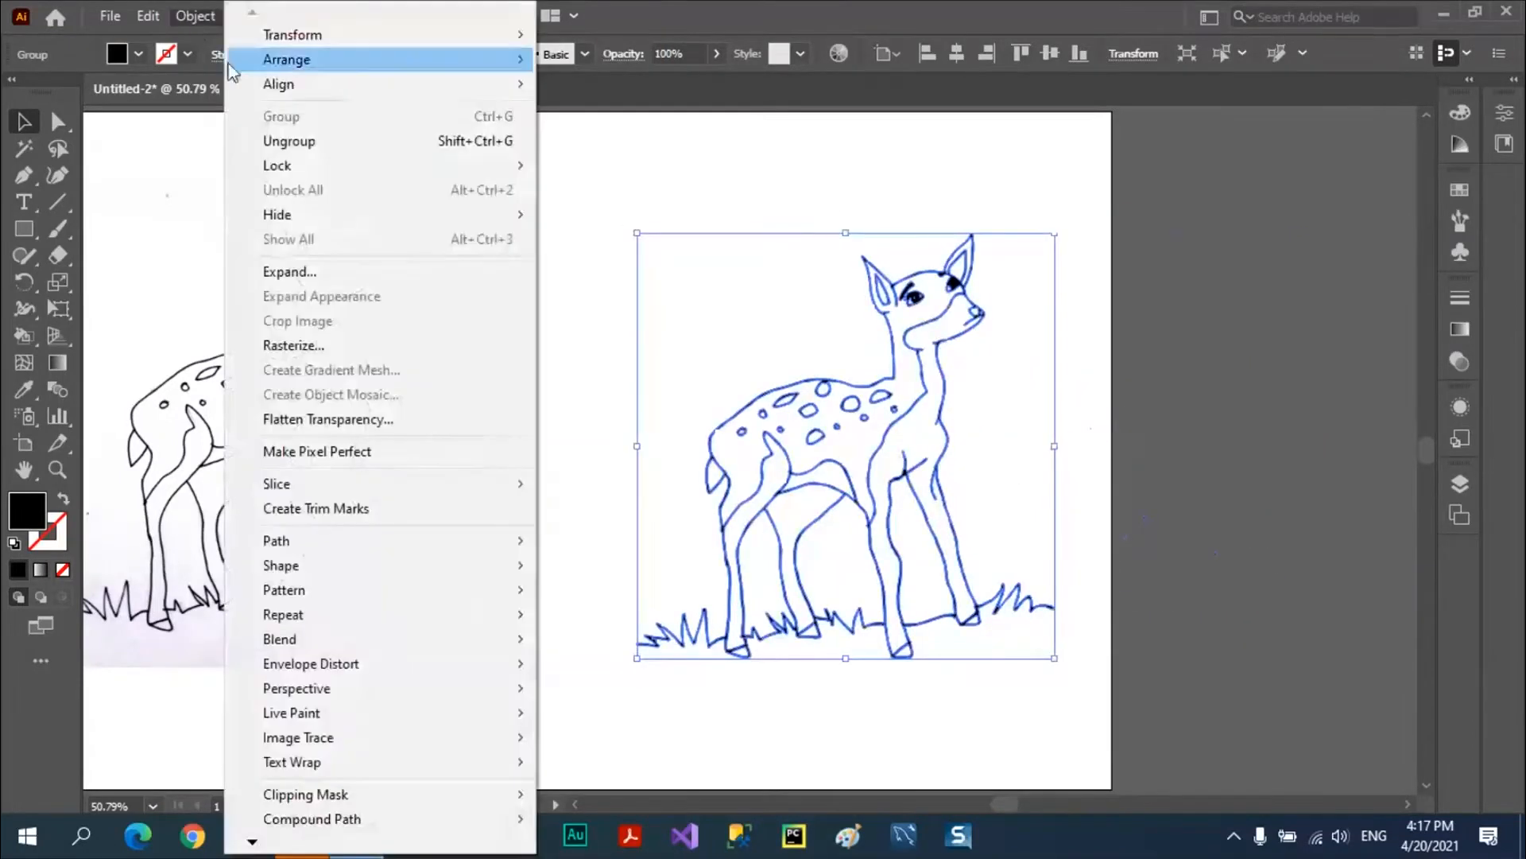
{"action": "left_click", "coordinate": [291, 142]}
{"action": "left_click", "coordinate": [1118, 310]}
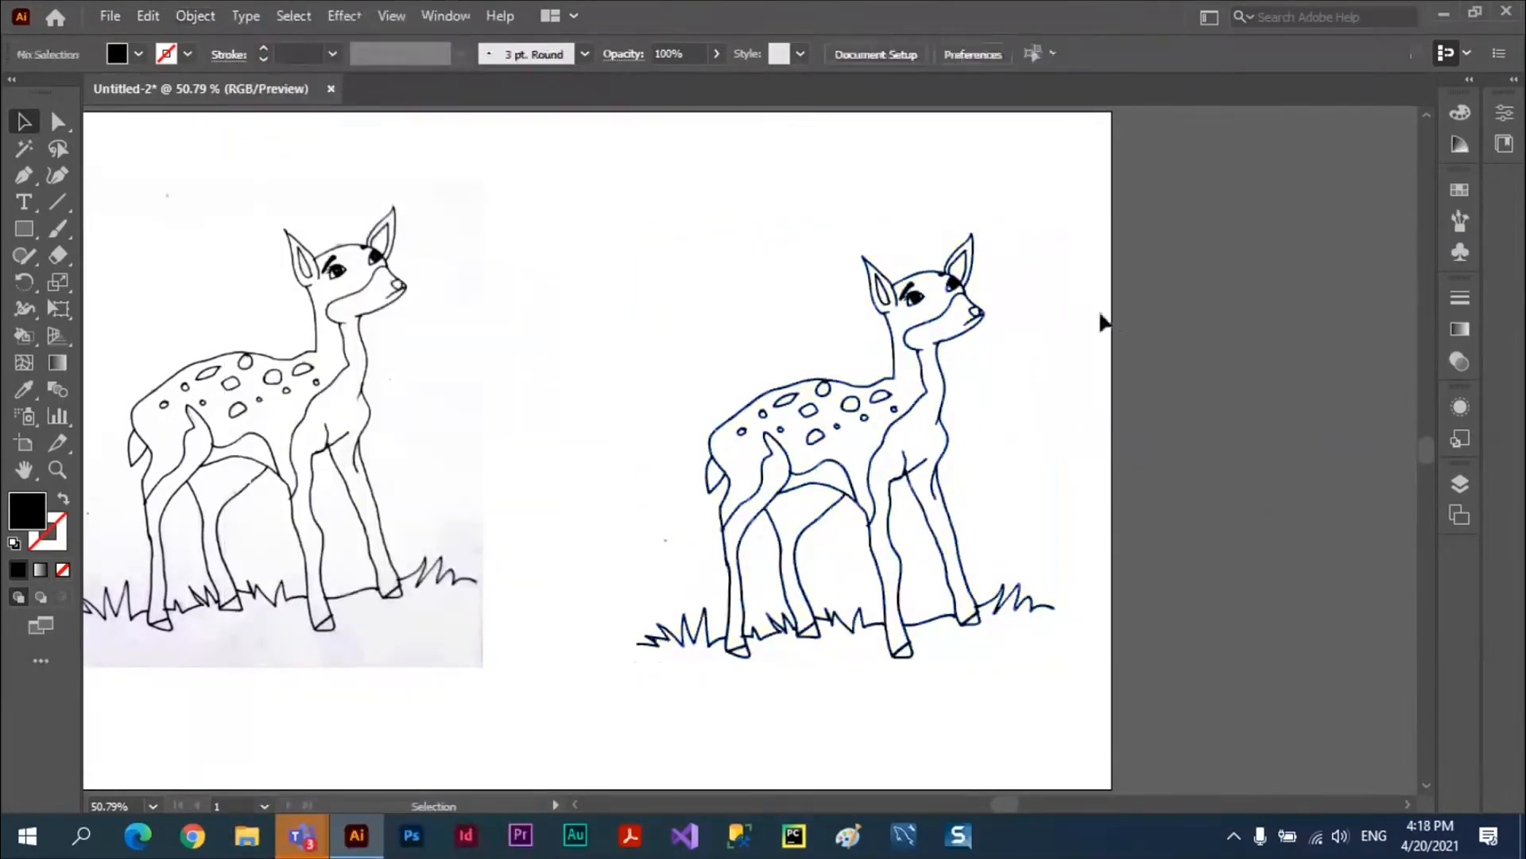
Examine which parts of the ungrouped deer are still selected together as one compound path
{"action": "left_click", "coordinate": [943, 326]}
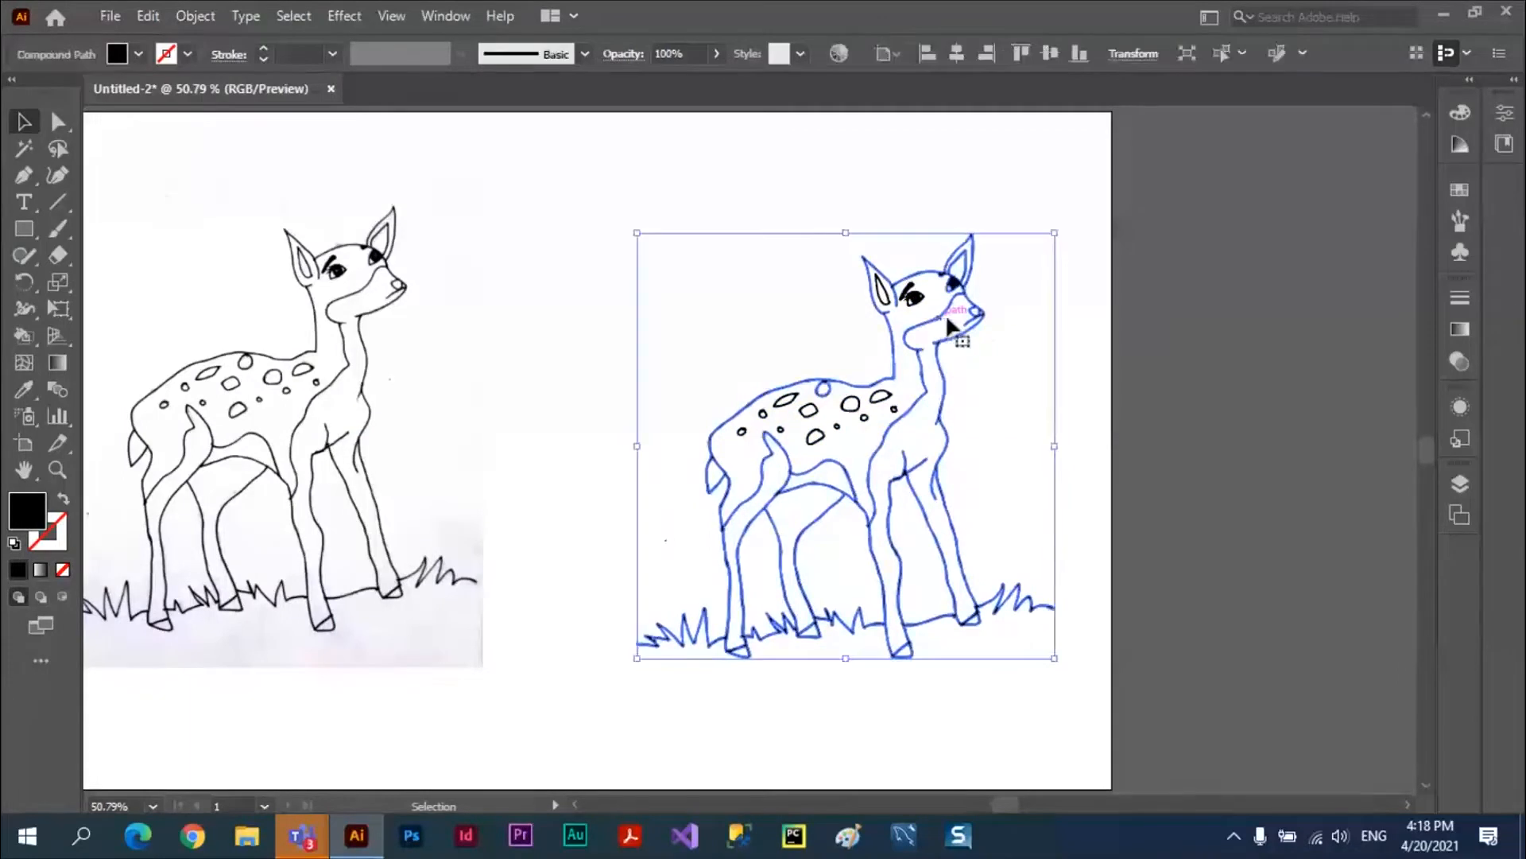
{"action": "left_click", "coordinate": [205, 25]}
{"action": "left_click", "coordinate": [1091, 265]}
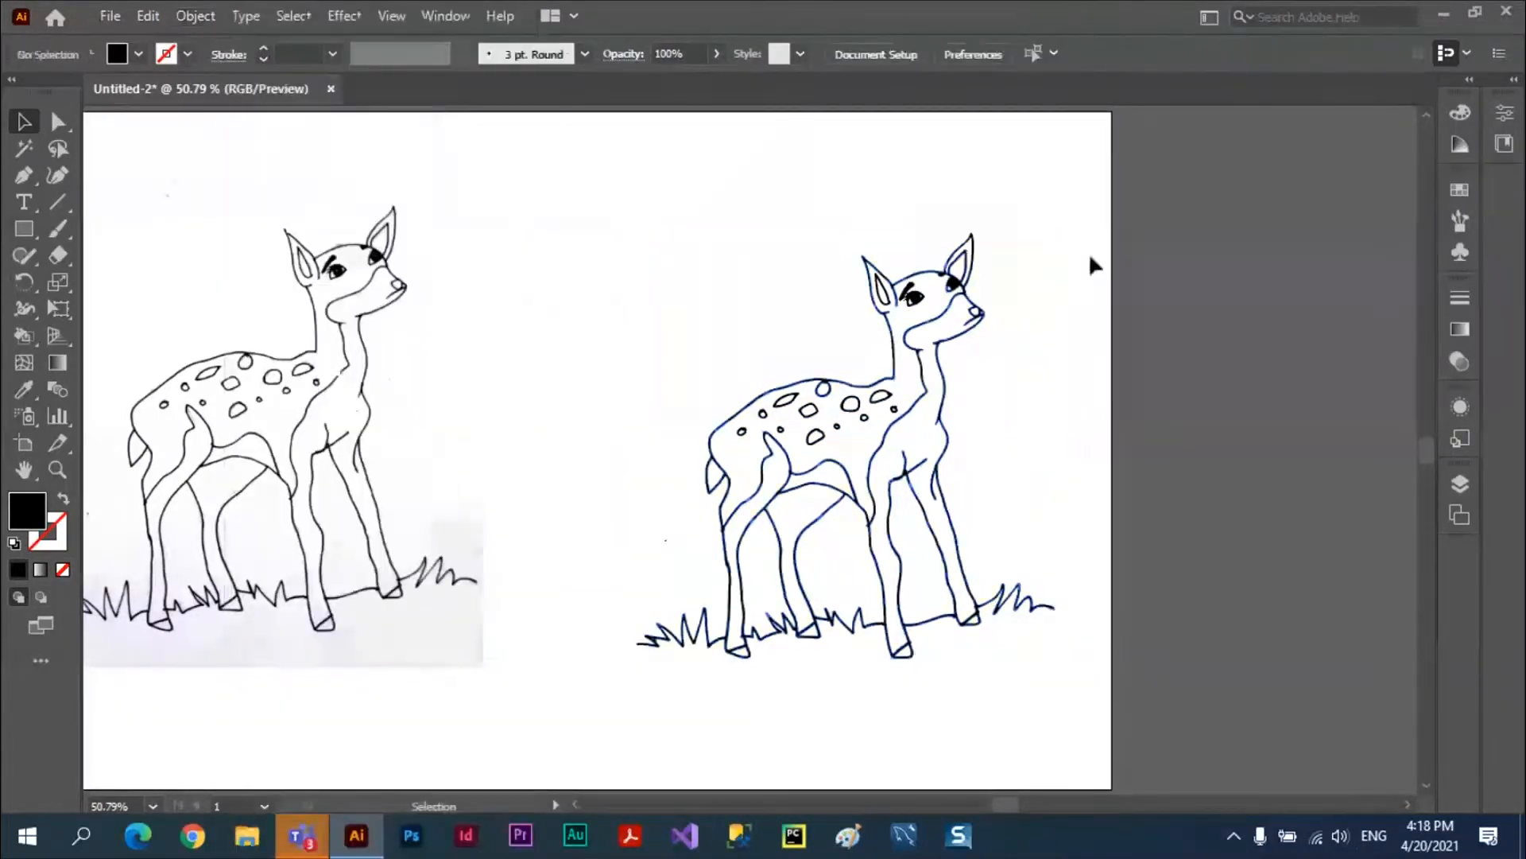
{"action": "left_click", "coordinate": [956, 298]}
{"action": "left_click", "coordinate": [1145, 253]}
{"action": "left_click", "coordinate": [976, 243]}
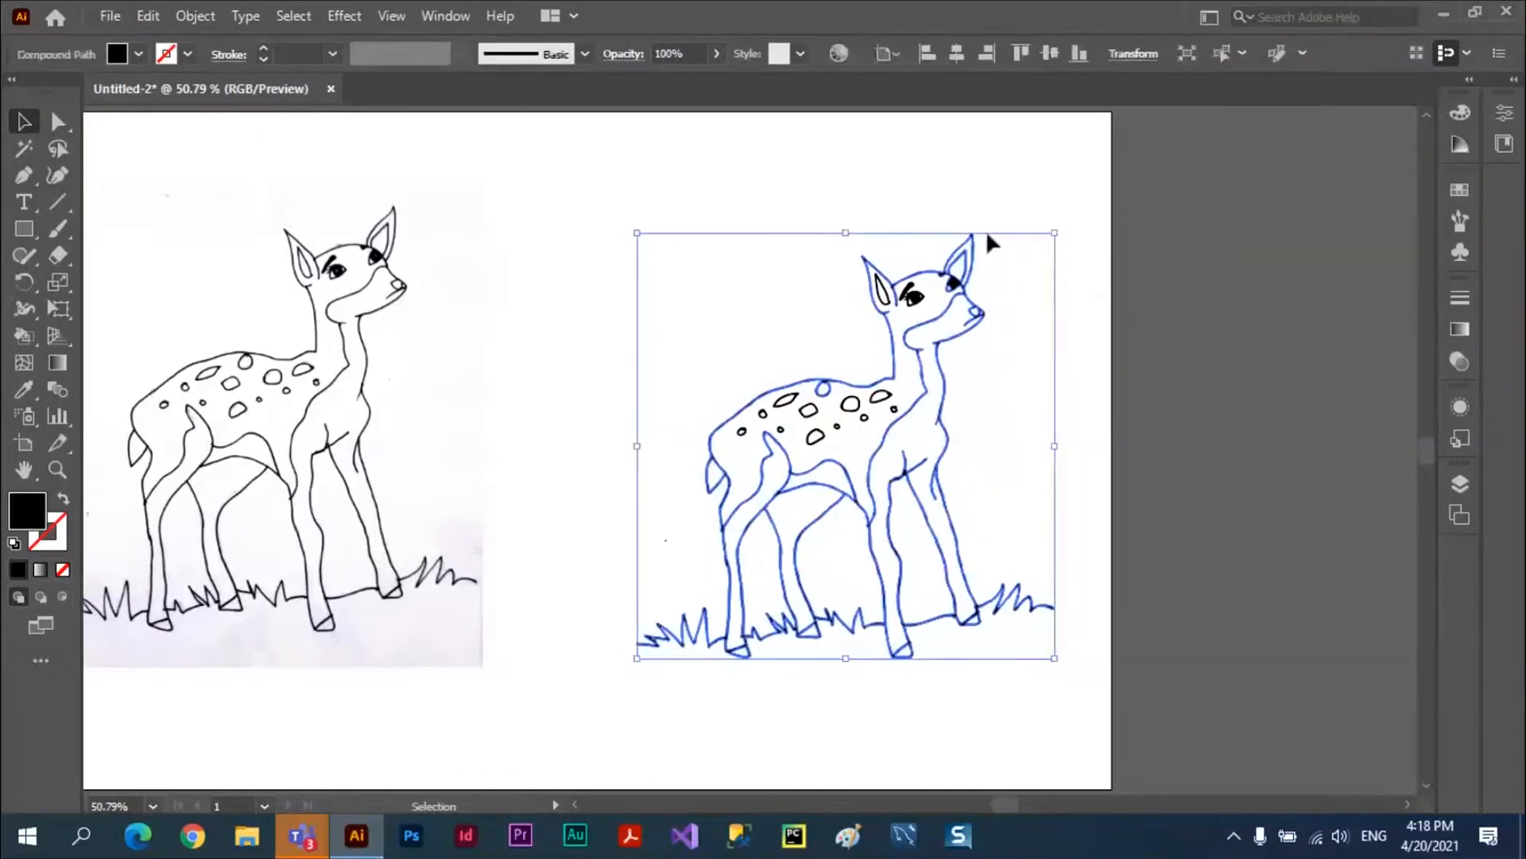
{"action": "left_click", "coordinate": [1027, 266]}
{"action": "left_click", "coordinate": [982, 310]}
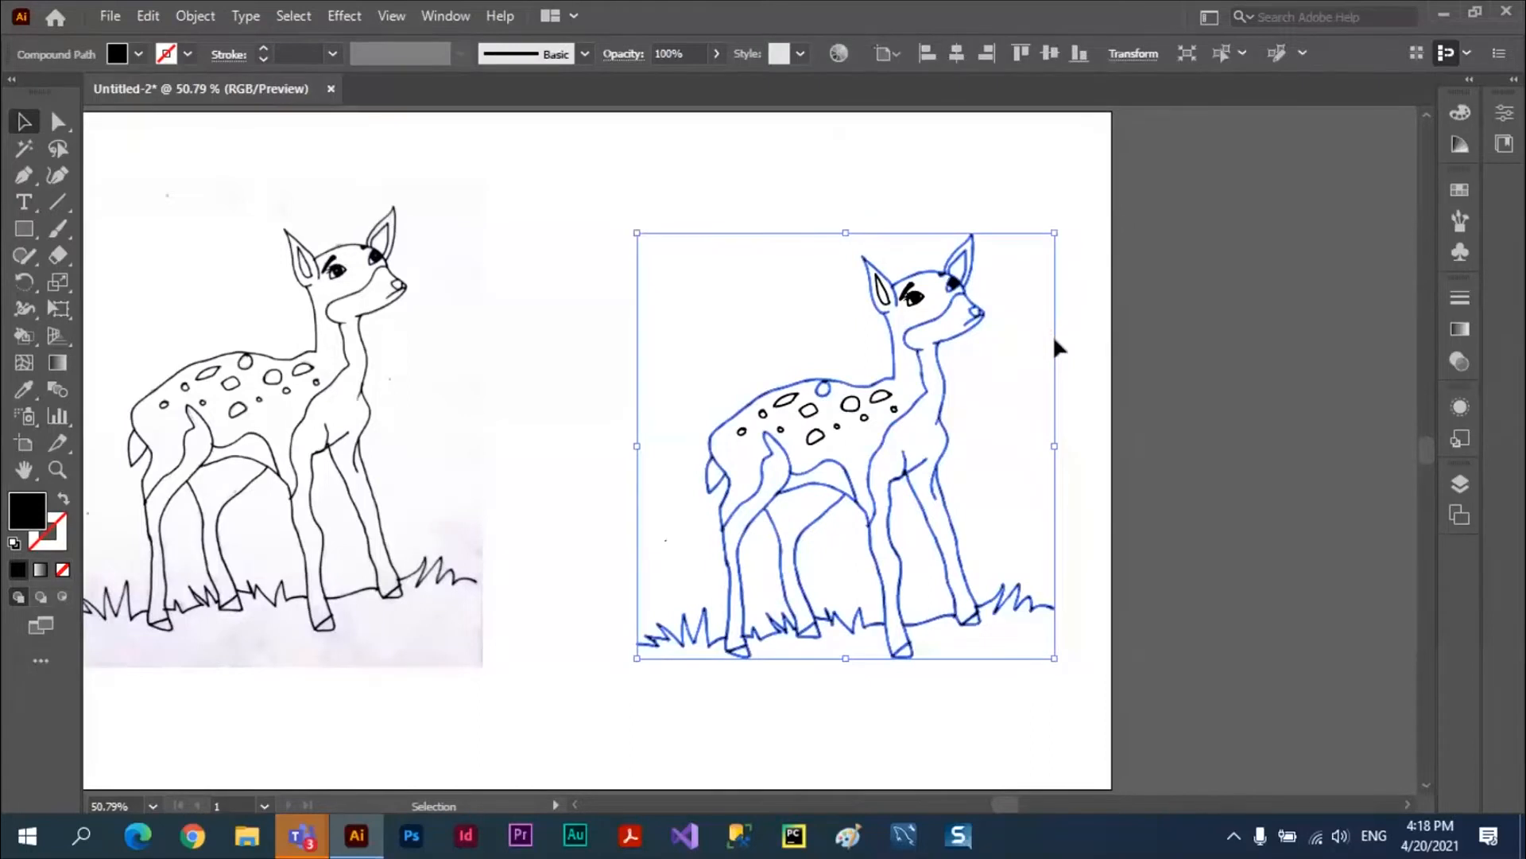
{"action": "left_click", "coordinate": [1165, 322]}
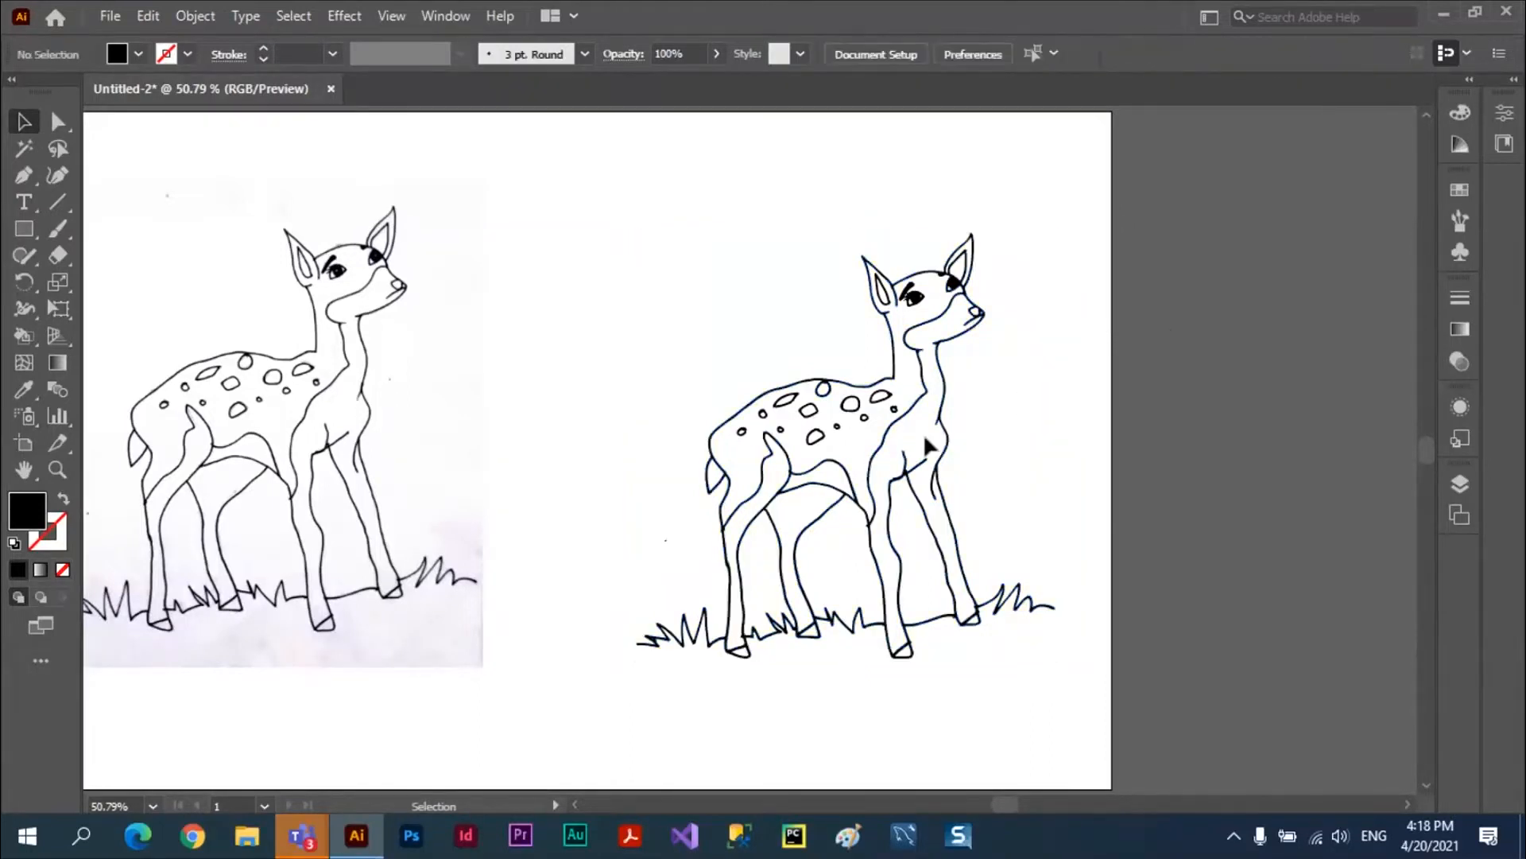
Delete the deer's main outline compound path and undo the deletion
{"action": "left_click", "coordinate": [888, 438]}
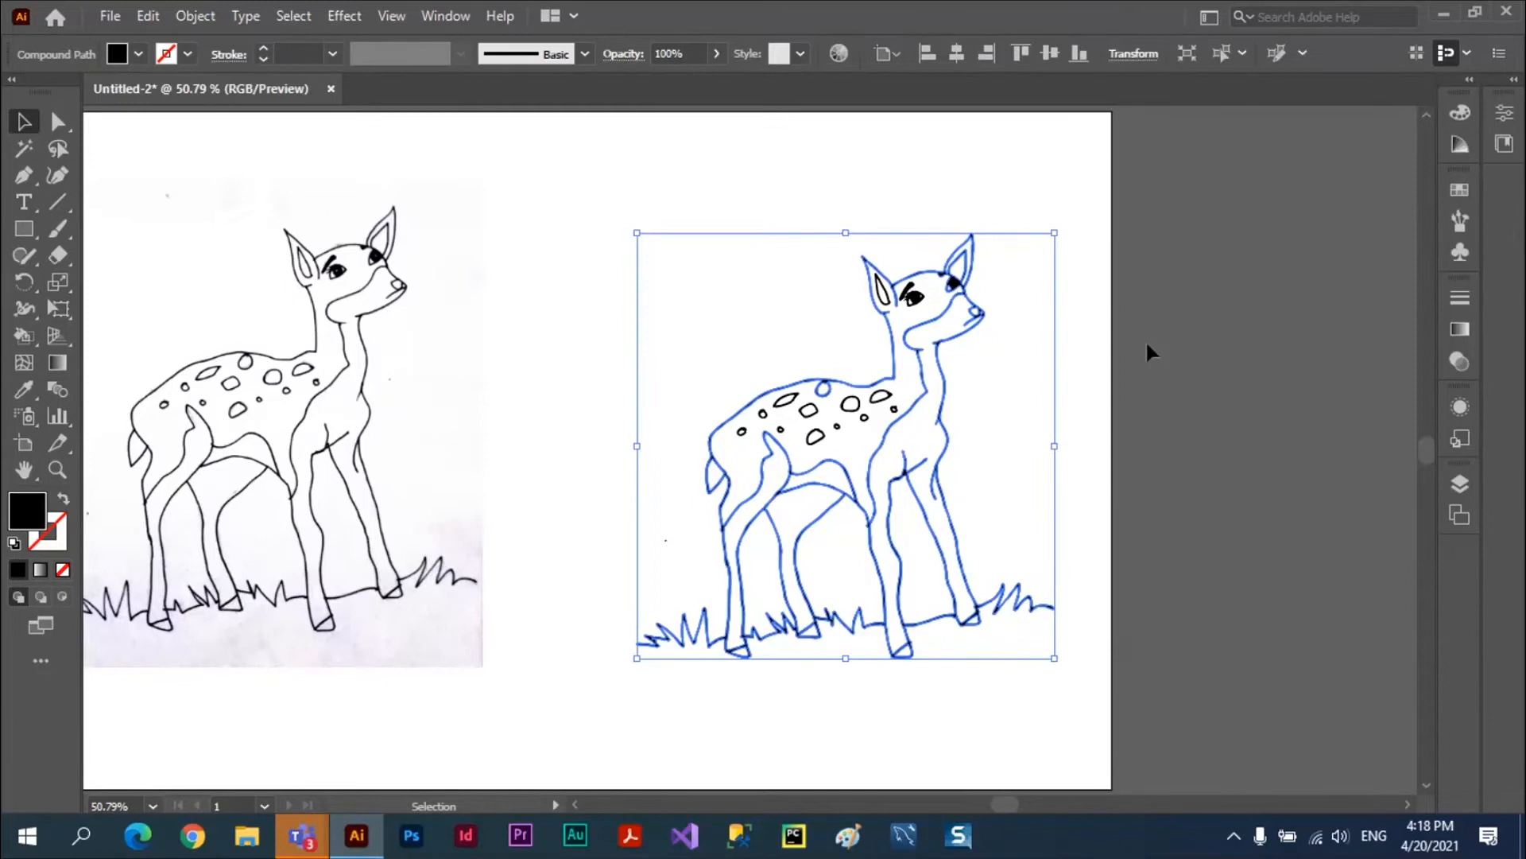
{"action": "key", "text": "Delete"}
{"action": "key", "text": "ctrl+z"}
{"action": "left_click", "coordinate": [1202, 273]}
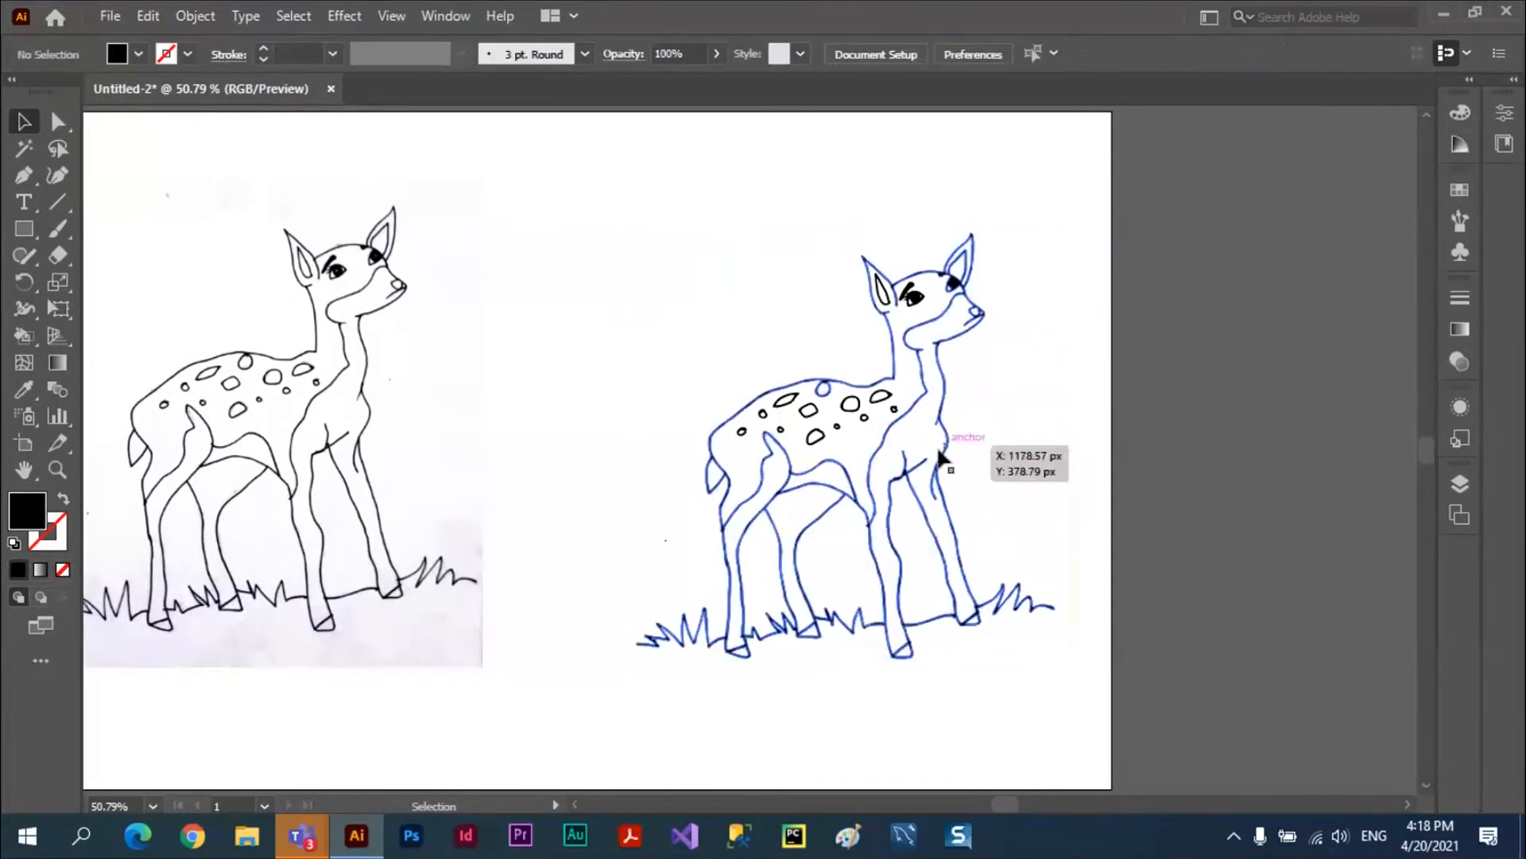
Try to expand all of the traced deer's paths at once with the Expand command
{"action": "left_click", "coordinate": [885, 451]}
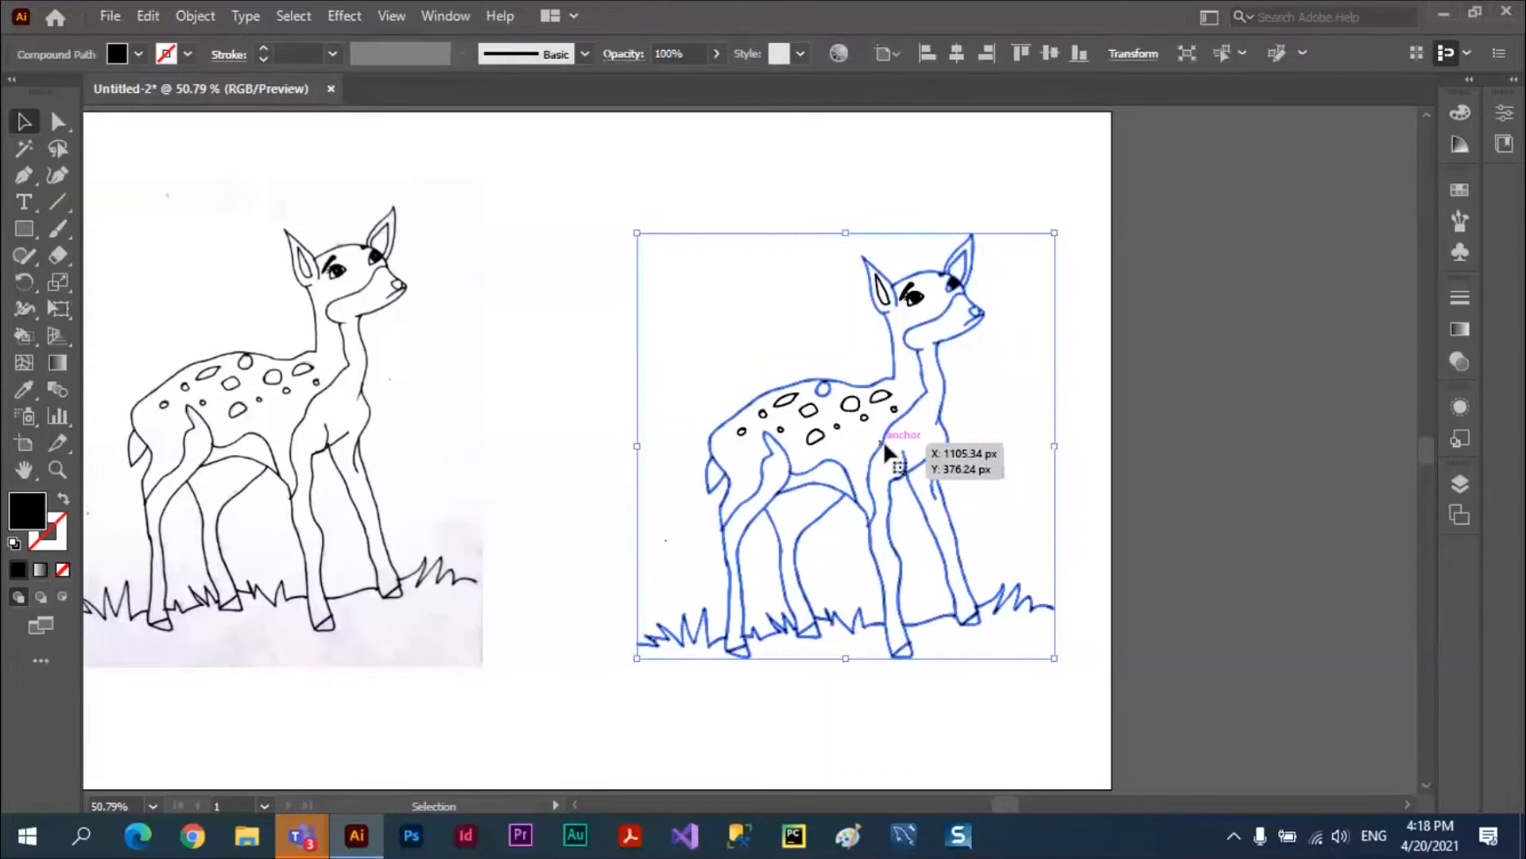
{"action": "left_click", "coordinate": [586, 198]}
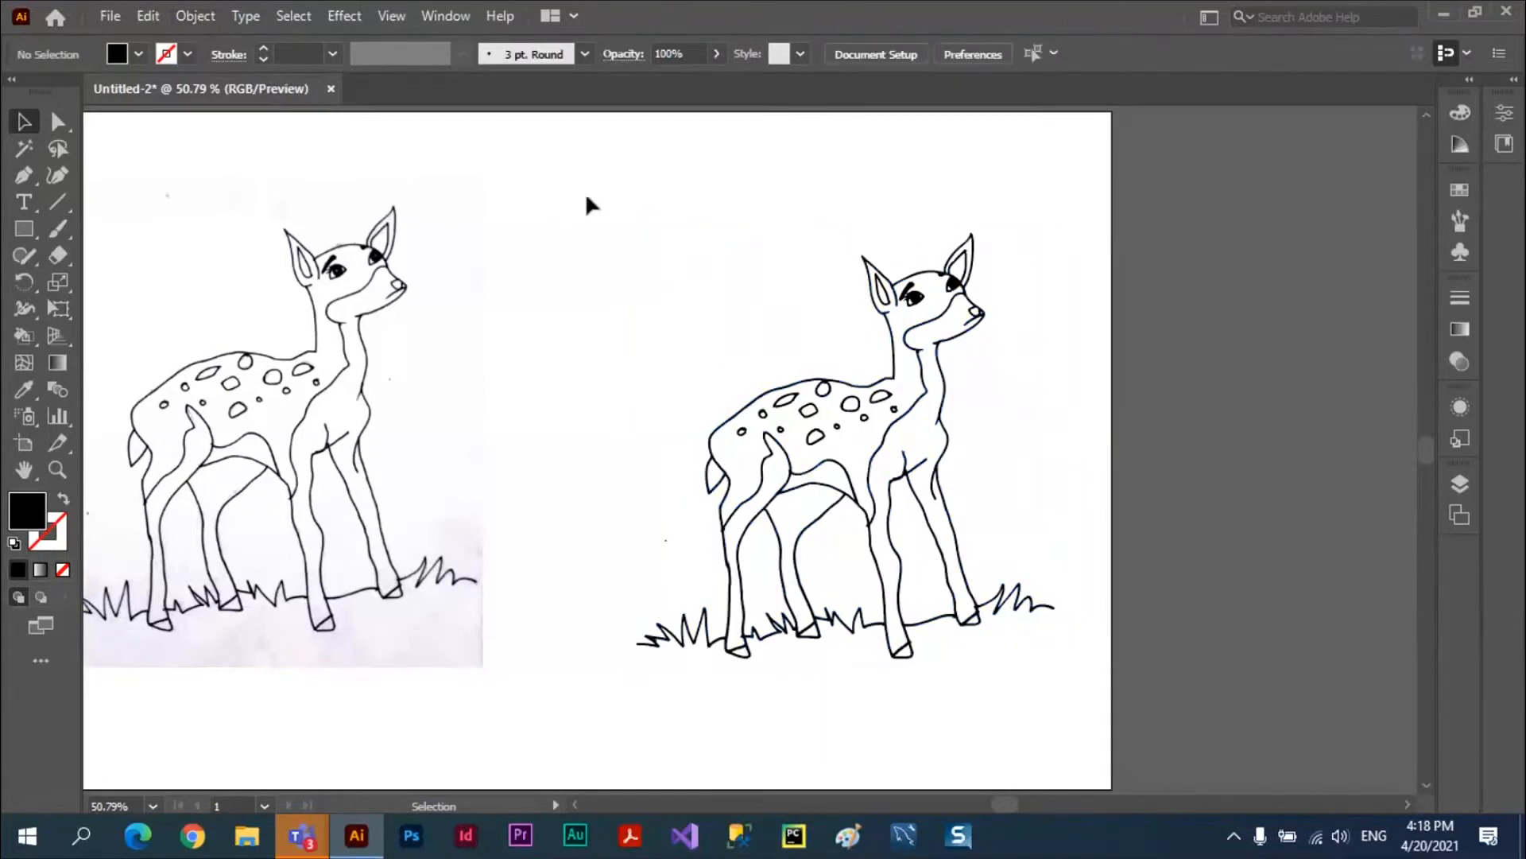
{"action": "left_click_drag", "start_coordinate": [878, 696], "coordinate": [1074, 755]}
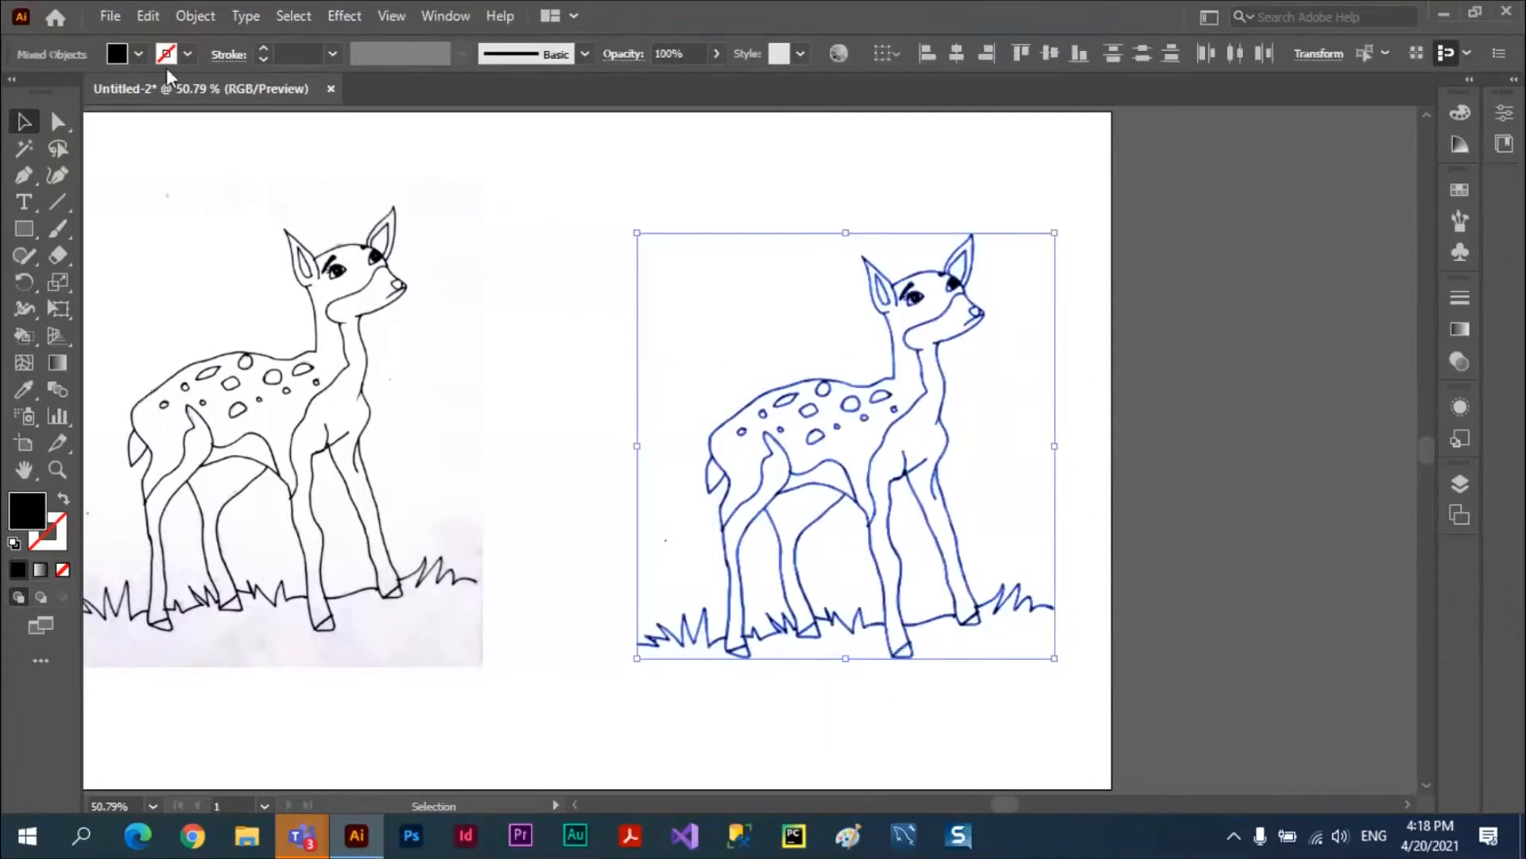
{"action": "left_click", "coordinate": [207, 19]}
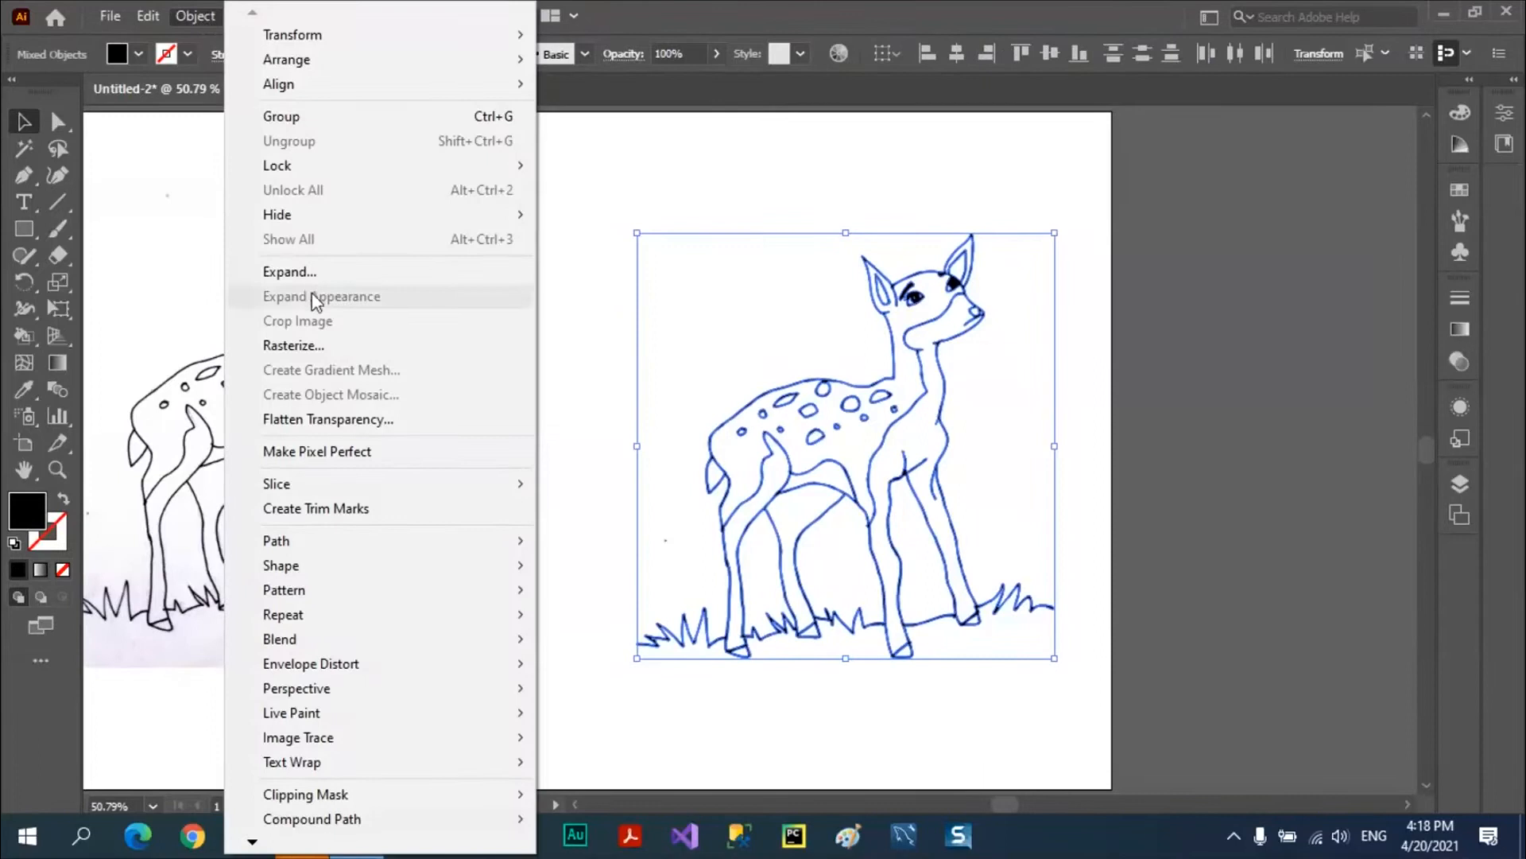
{"action": "left_click", "coordinate": [290, 272]}
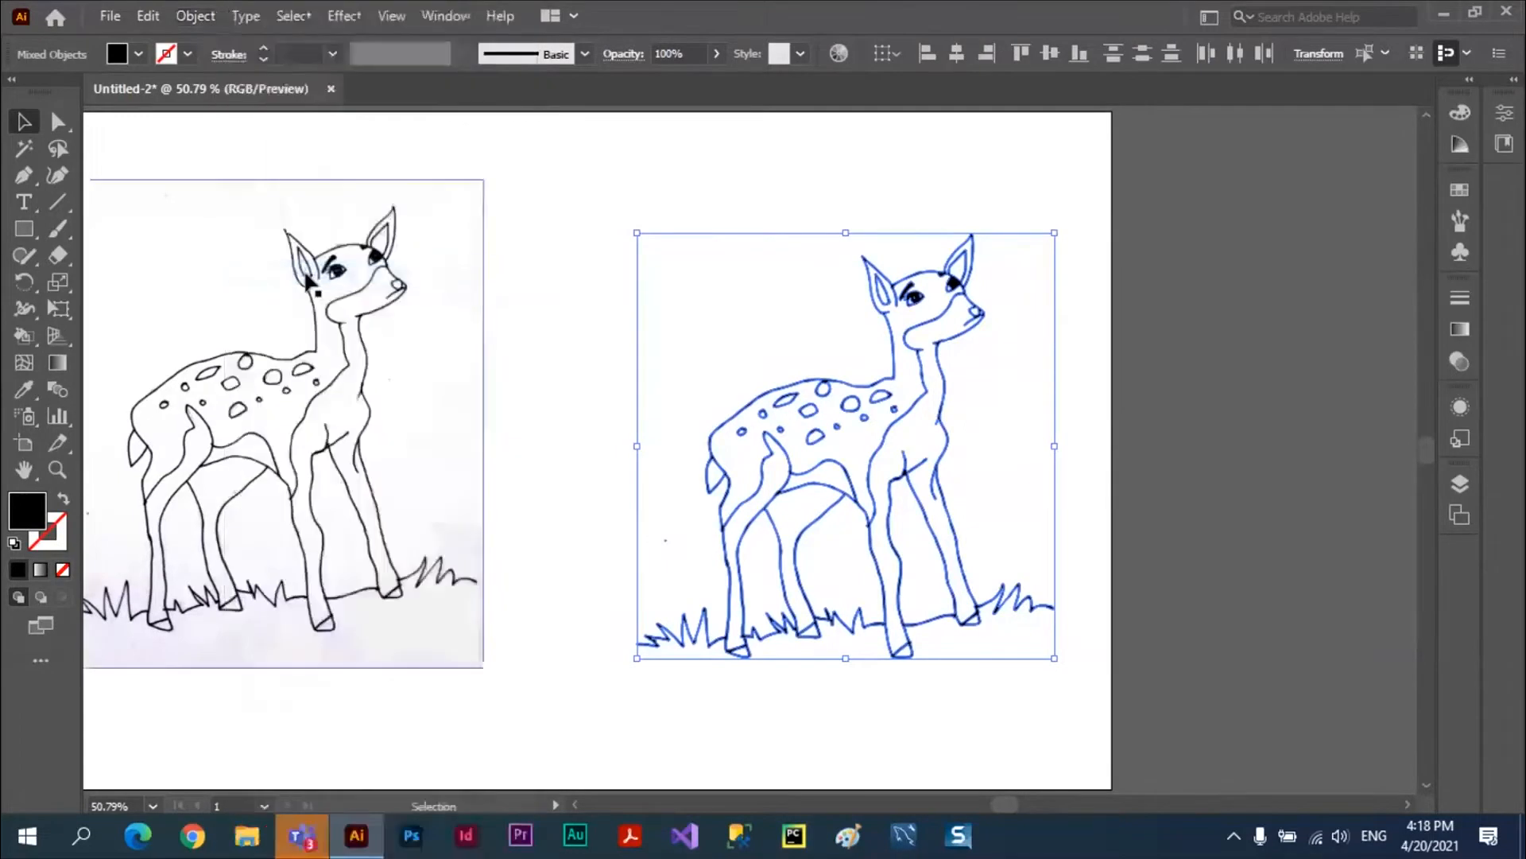
{"action": "left_click", "coordinate": [716, 170]}
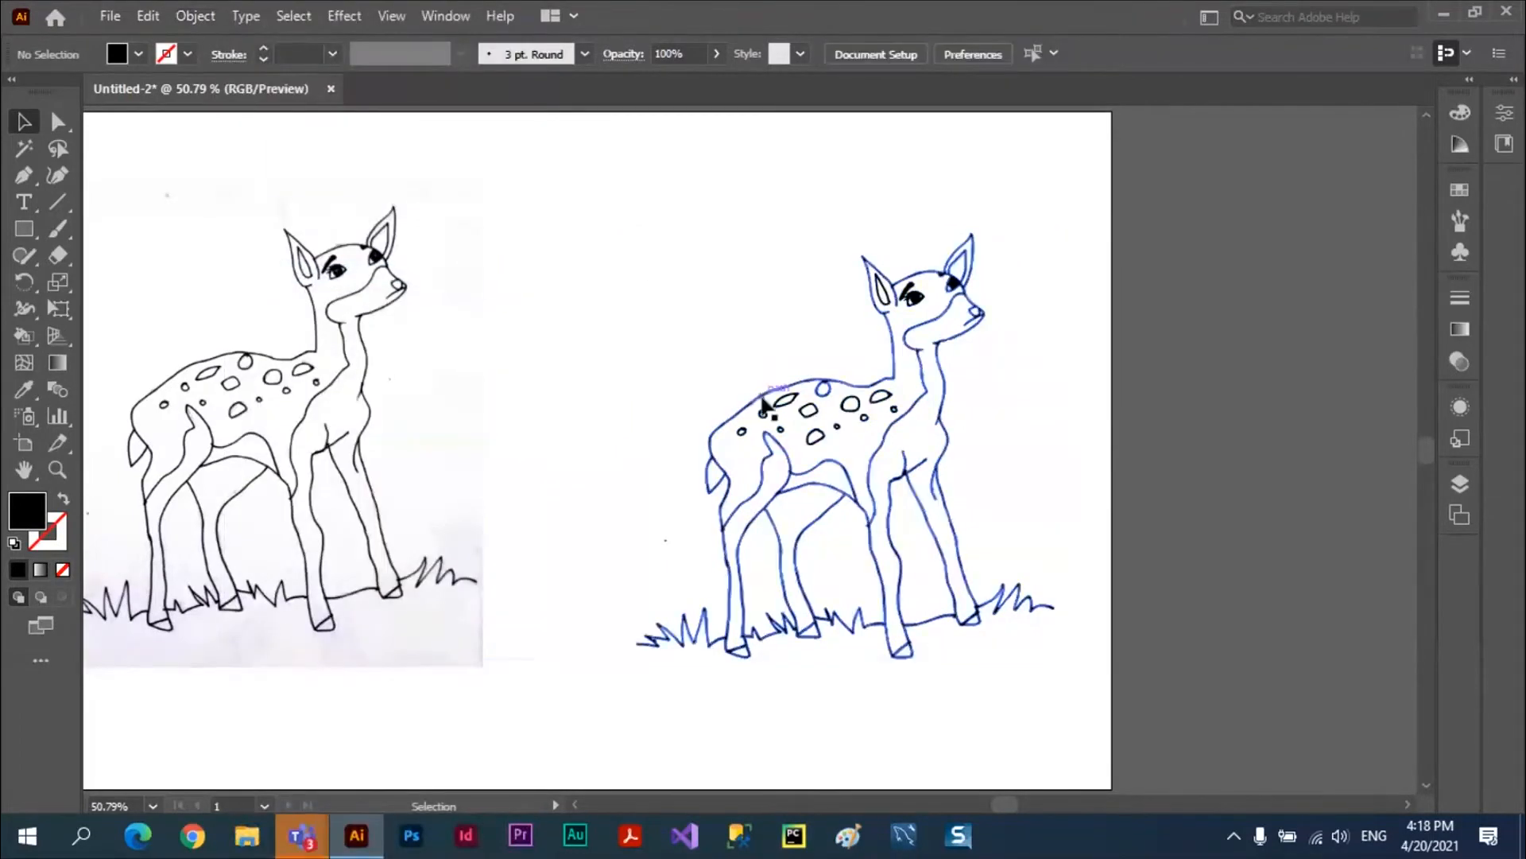
{"action": "mouse_move", "coordinate": [564, 179]}
{"action": "left_mouse_down"}
{"action": "mouse_move", "coordinate": [838, 747]}
{"action": "mouse_move", "coordinate": [1075, 762]}
{"action": "left_mouse_up"}
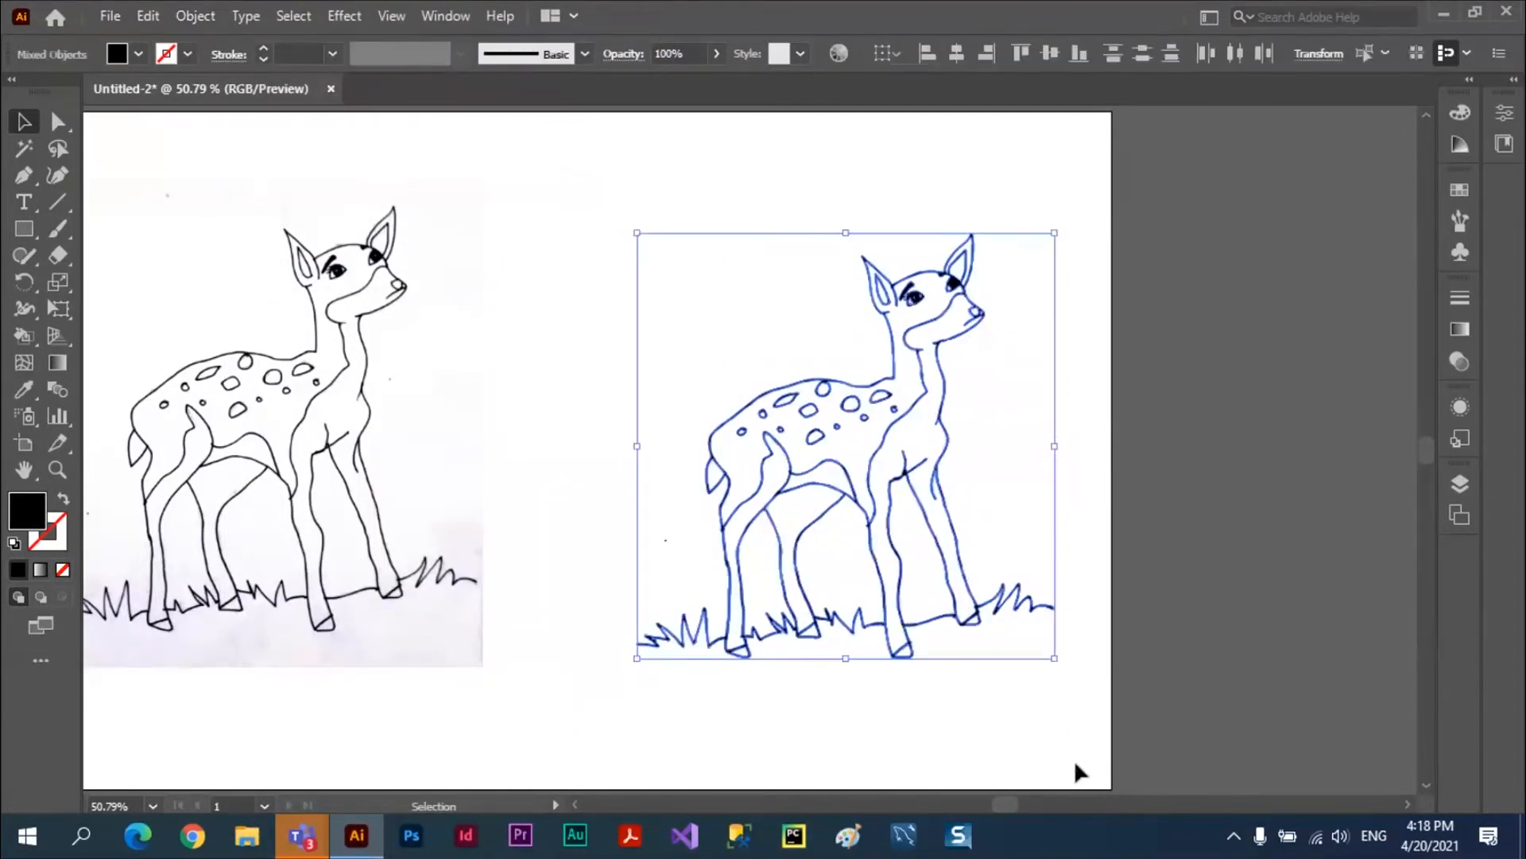
{"action": "left_click", "coordinate": [194, 16]}
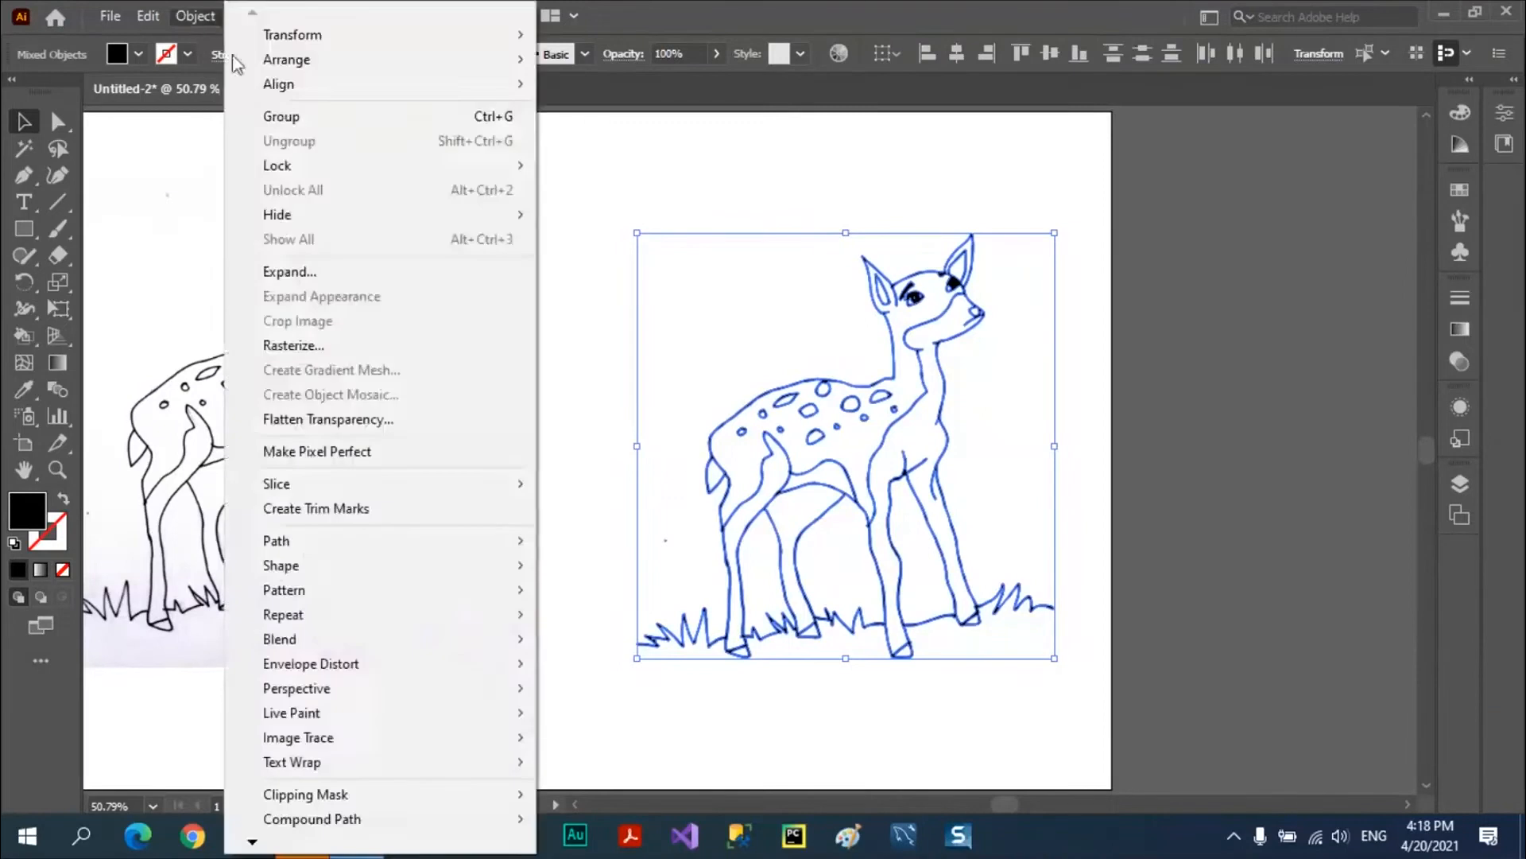
{"action": "left_click", "coordinate": [290, 271]}
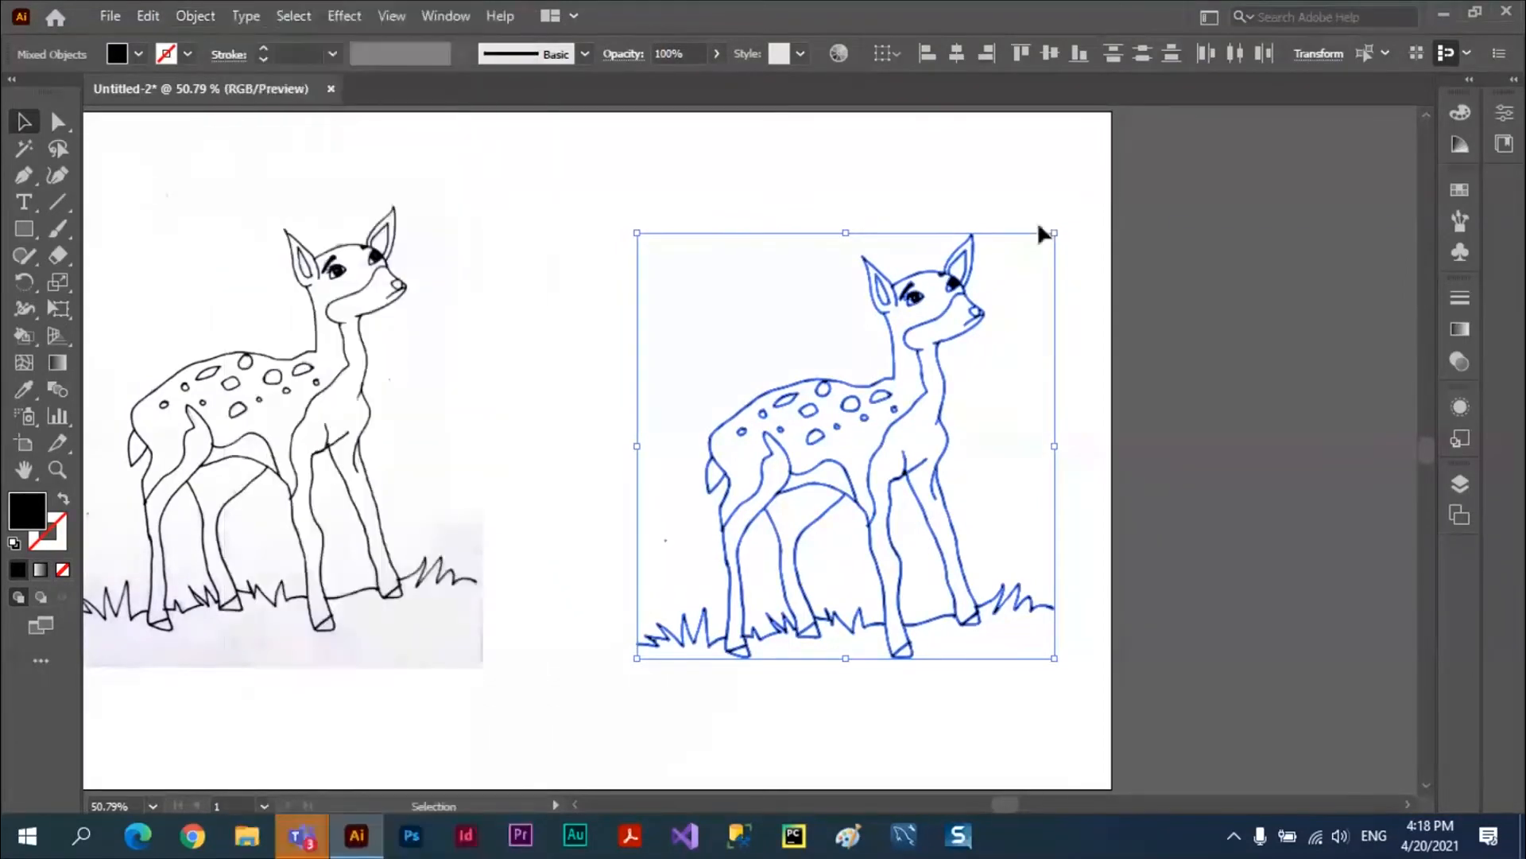
Try to expand only the deer's main outline compound path, without the separate spots
{"action": "left_click", "coordinate": [958, 348]}
{"action": "left_click", "coordinate": [960, 350]}
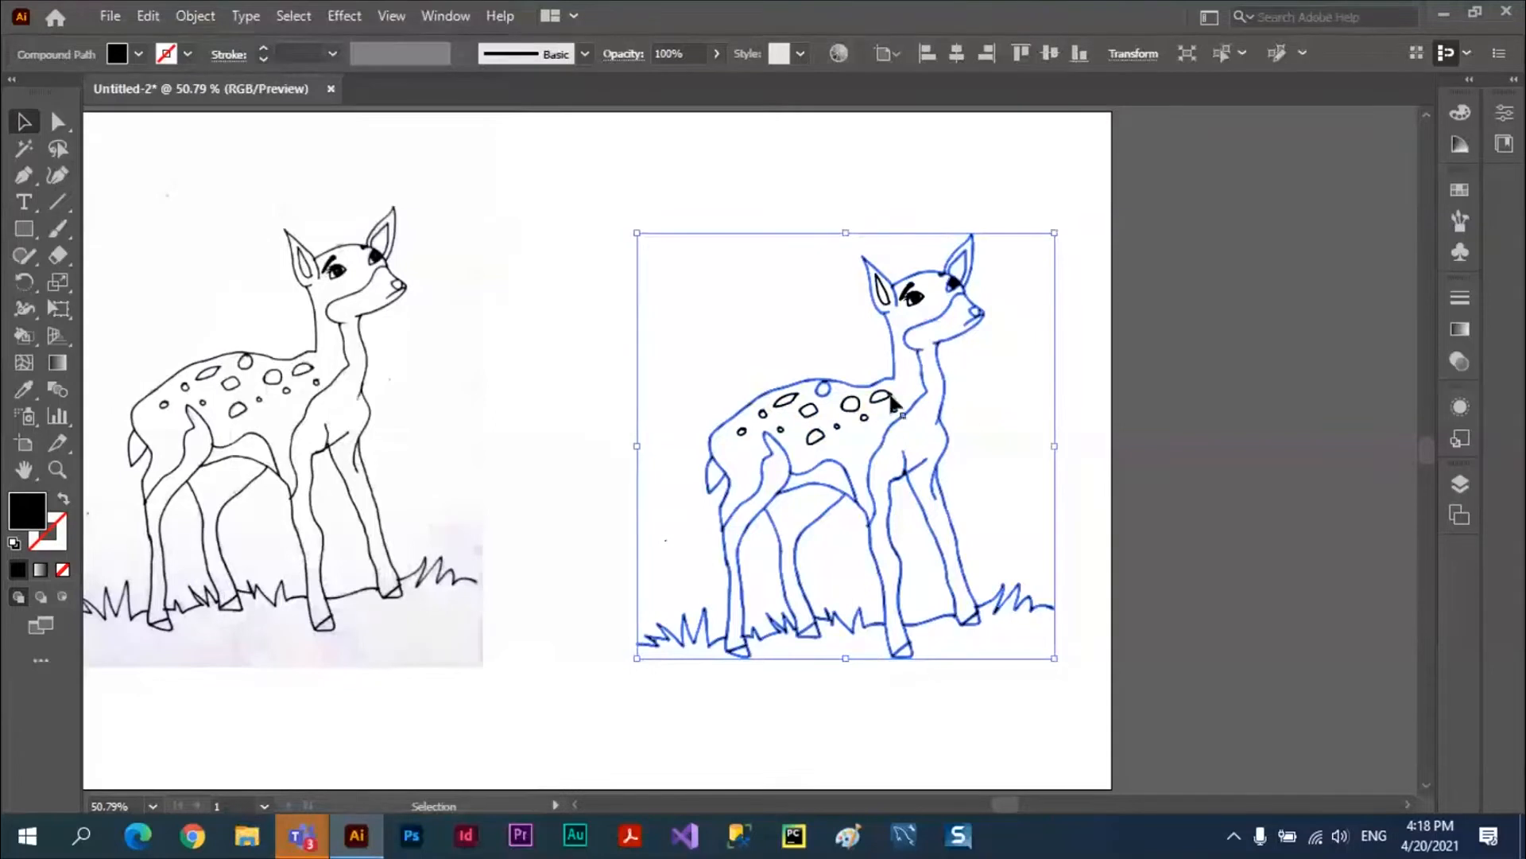
{"action": "left_click", "coordinate": [202, 17]}
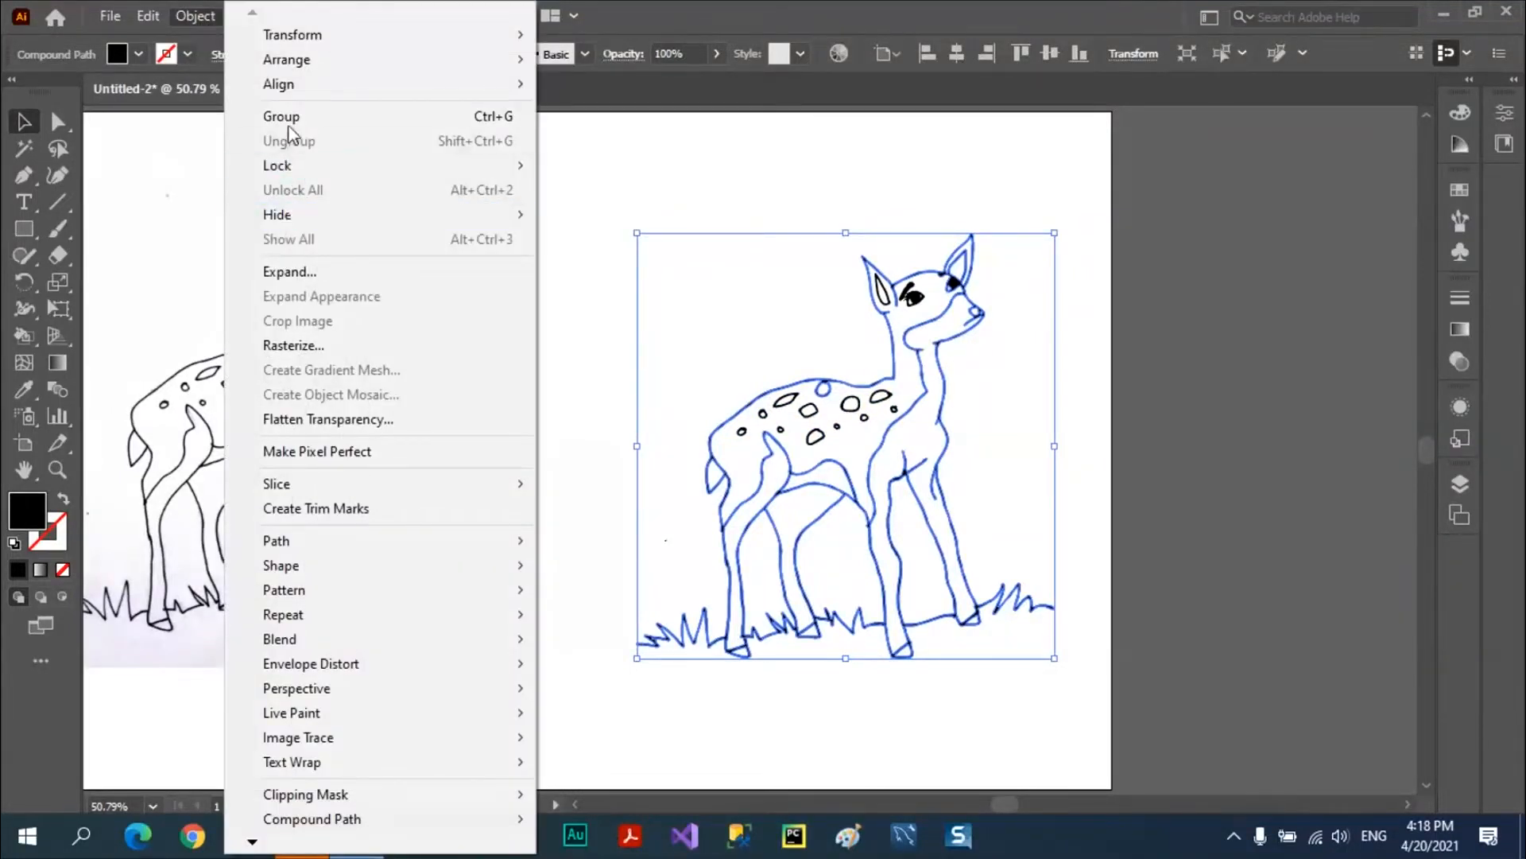
{"action": "left_click", "coordinate": [291, 274]}
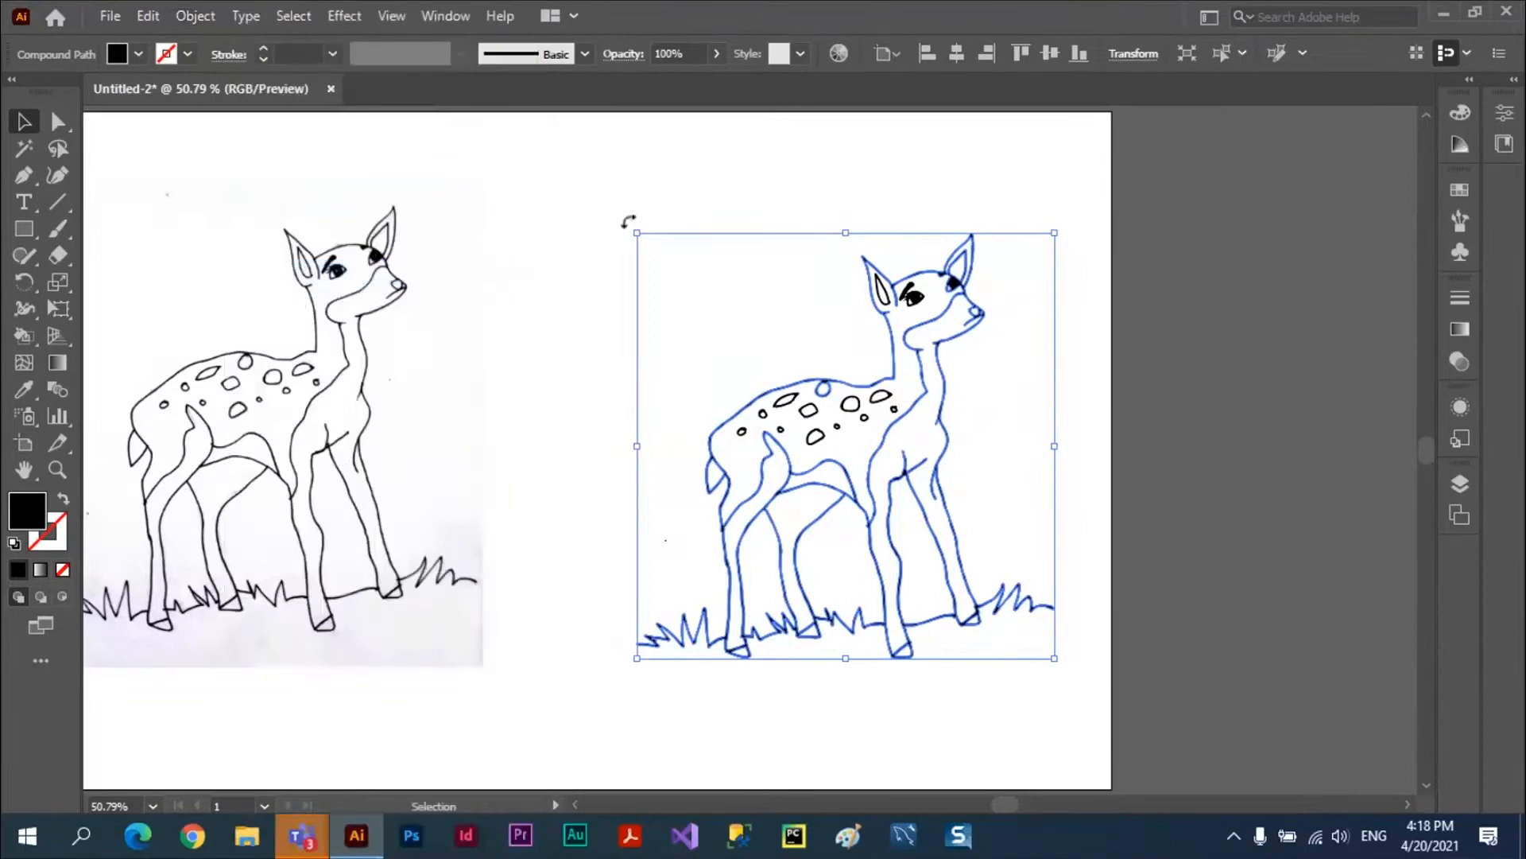
{"action": "left_click", "coordinate": [620, 191]}
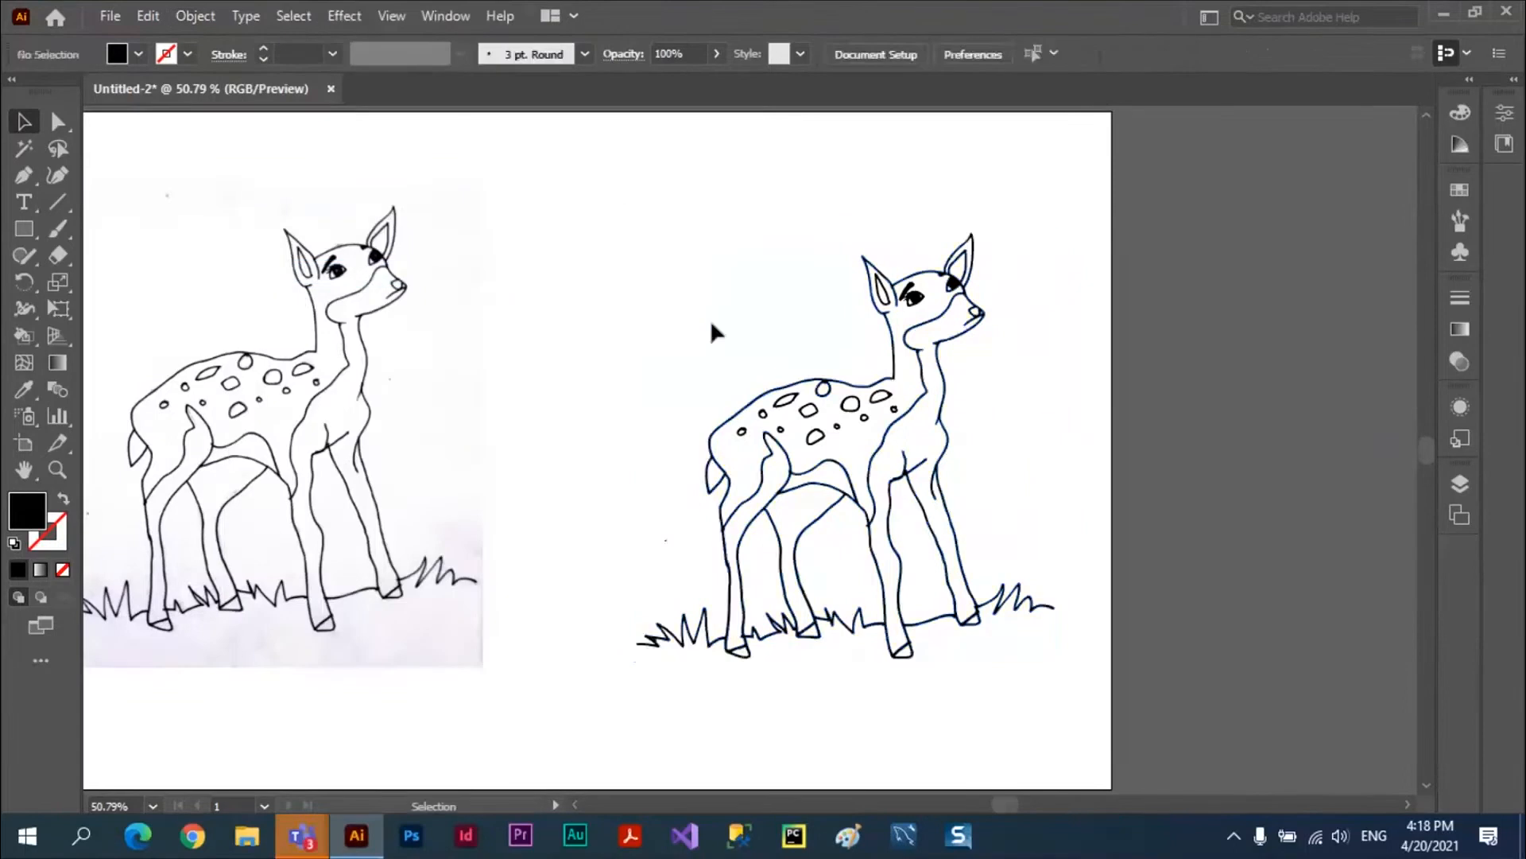
{"action": "left_click", "coordinate": [873, 470]}
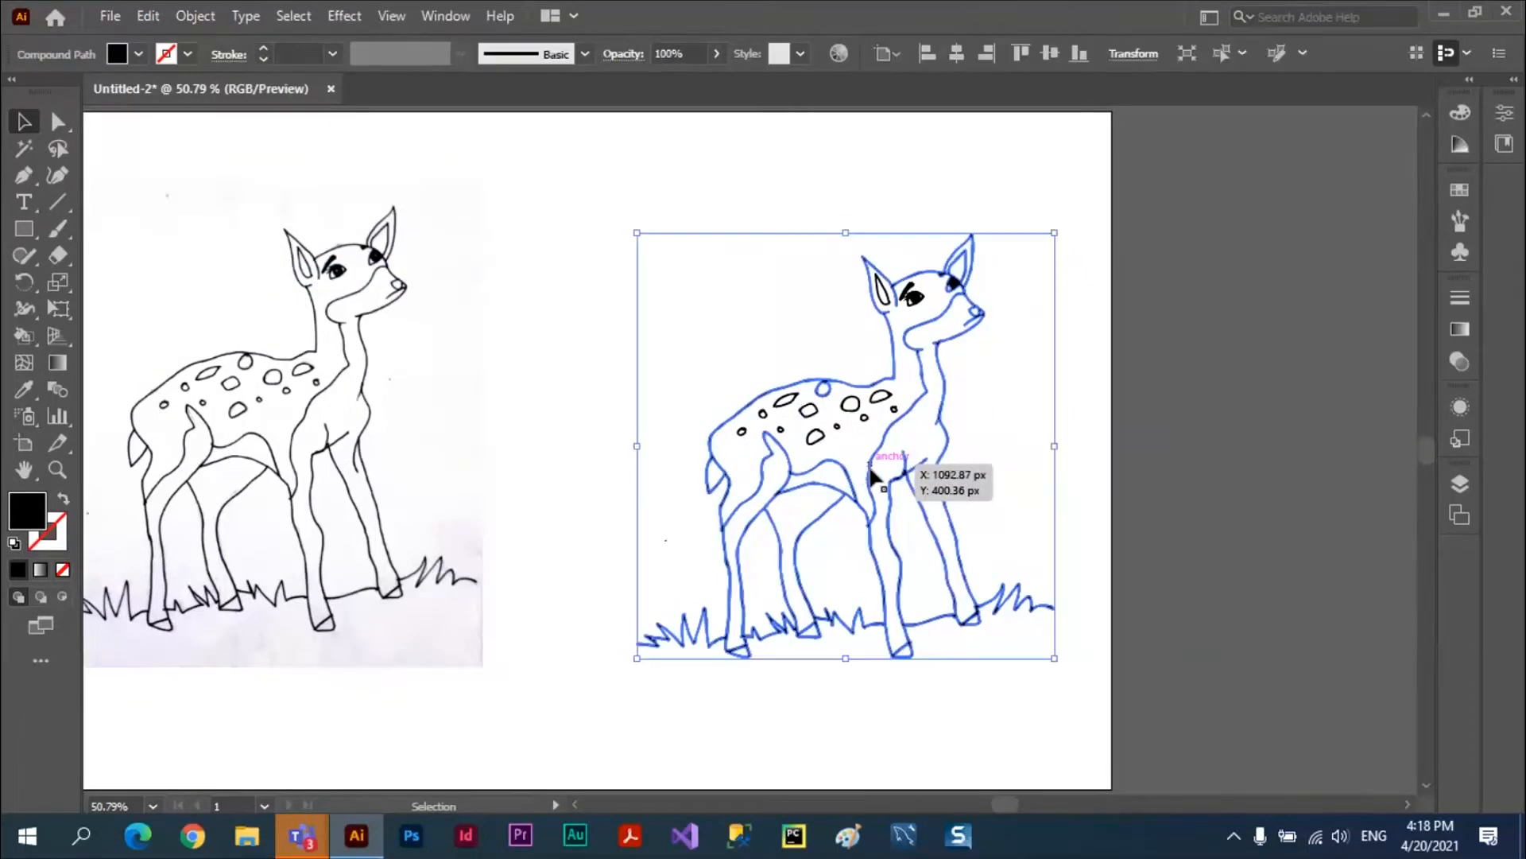
{"action": "left_click", "coordinate": [194, 17]}
{"action": "left_click", "coordinate": [290, 272]}
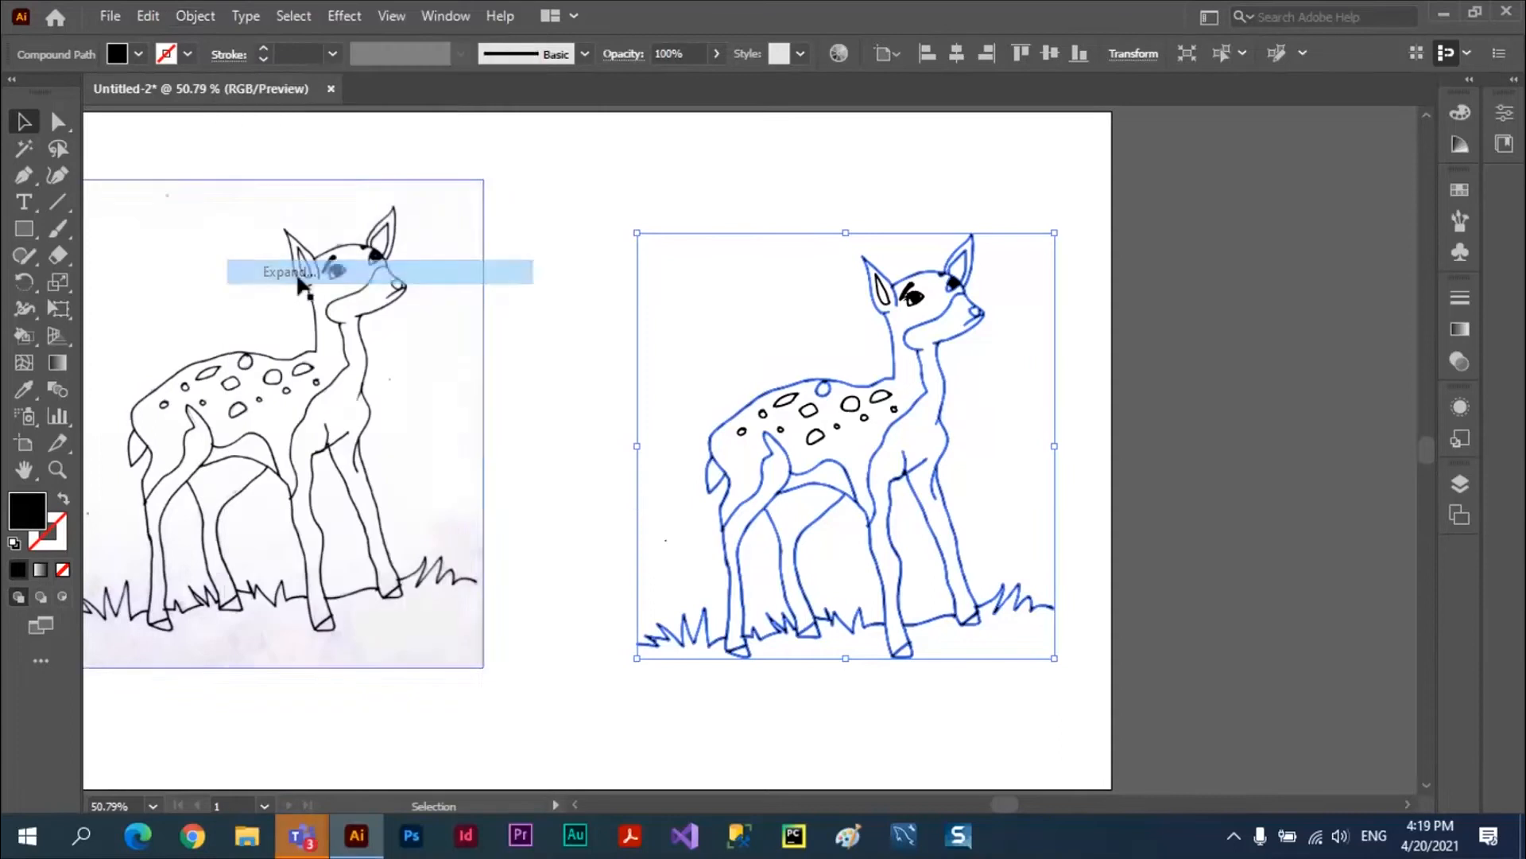
{"action": "left_click", "coordinate": [1302, 267]}
Check the deer's separation by selecting all of its paths and then only the main outline
{"action": "left_click_drag", "start_coordinate": [622, 188], "coordinate": [1068, 657]}
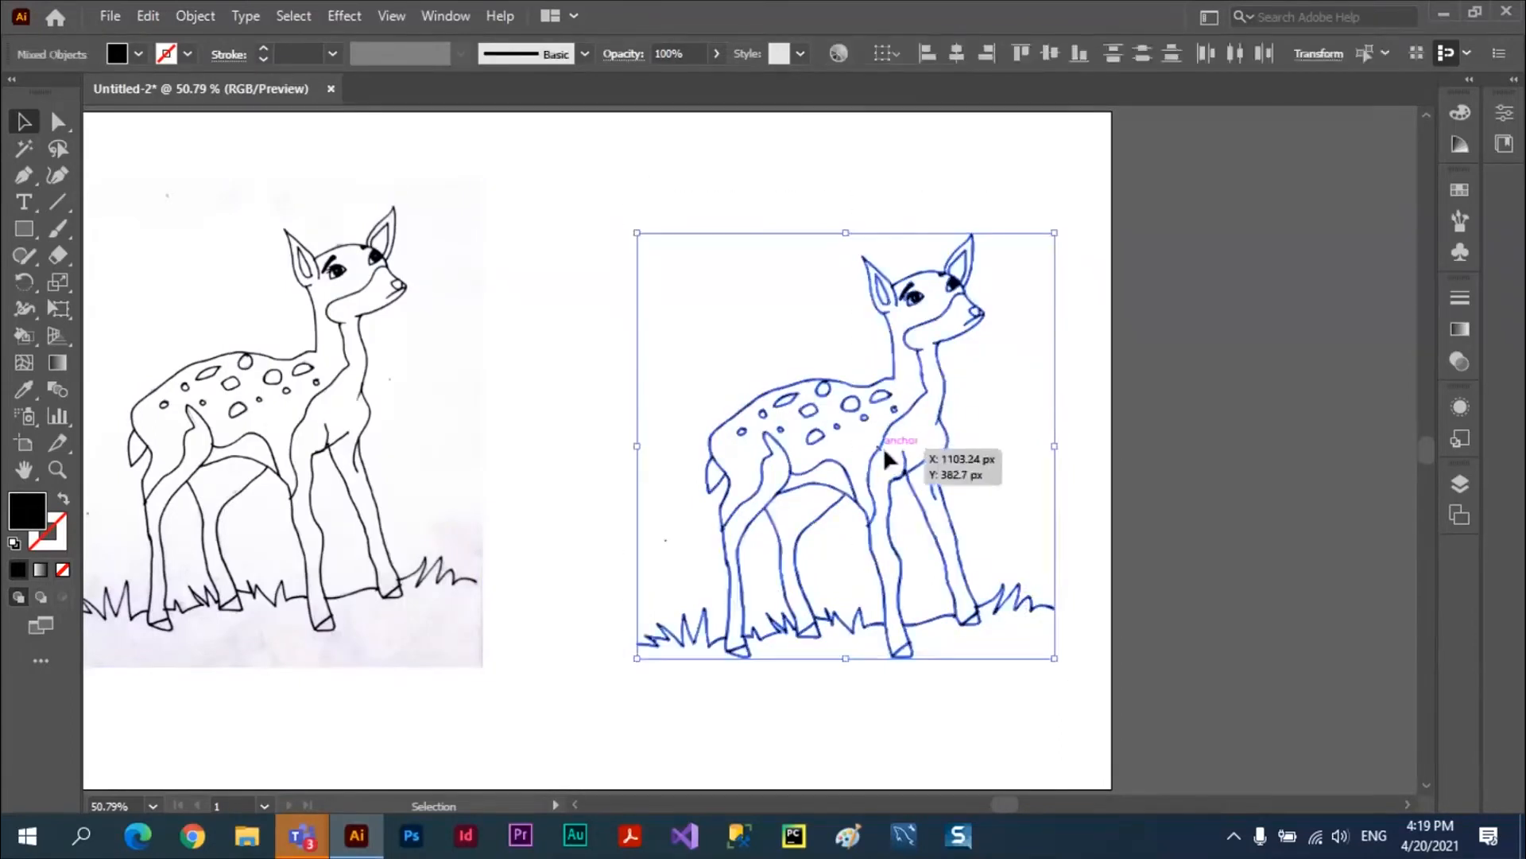
{"action": "left_click", "coordinate": [1088, 318]}
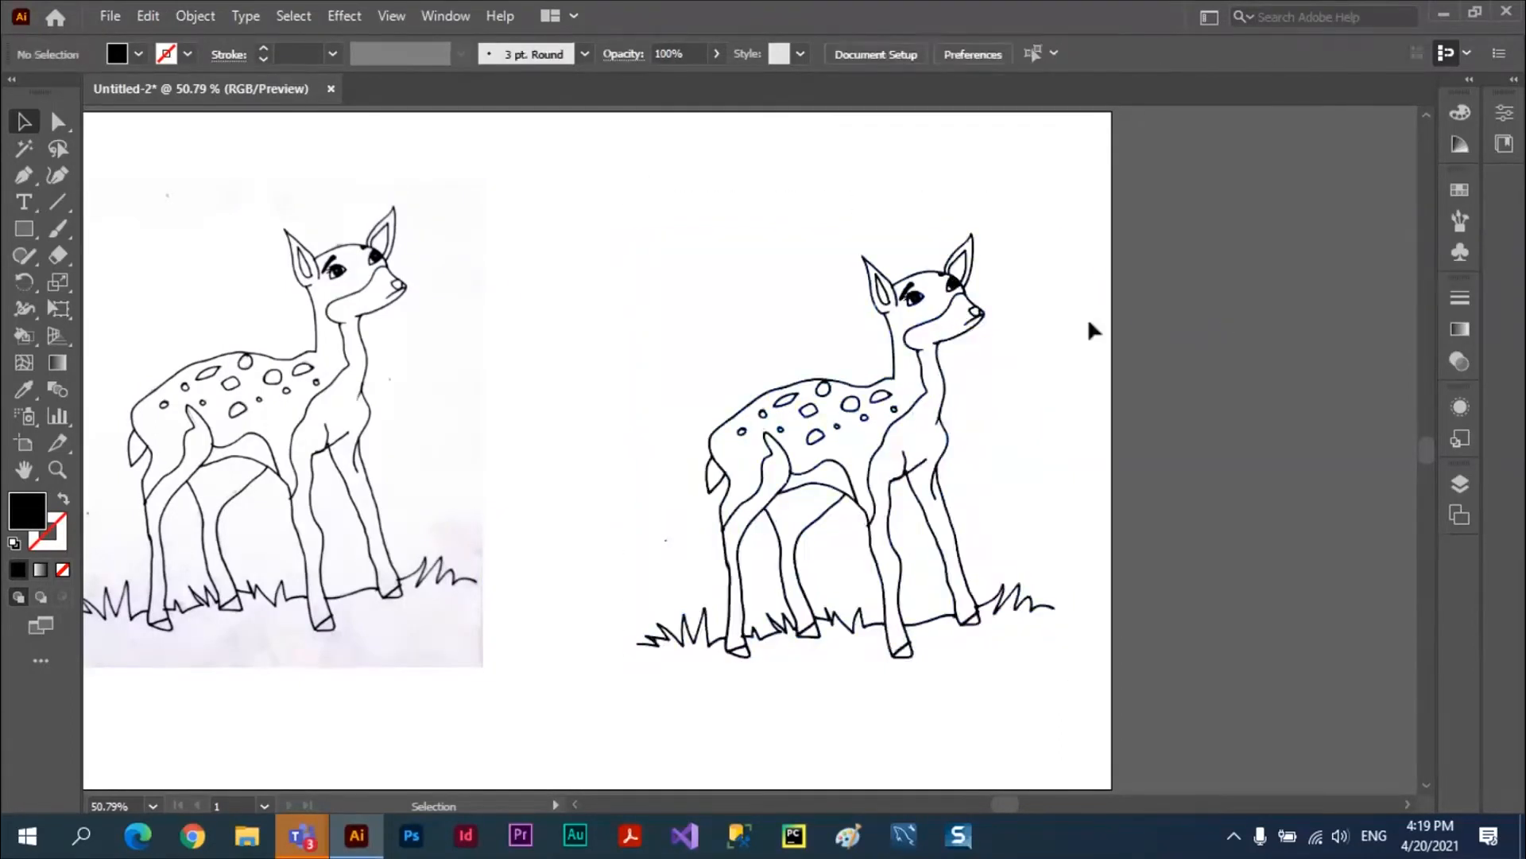
{"action": "left_click", "coordinate": [916, 326]}
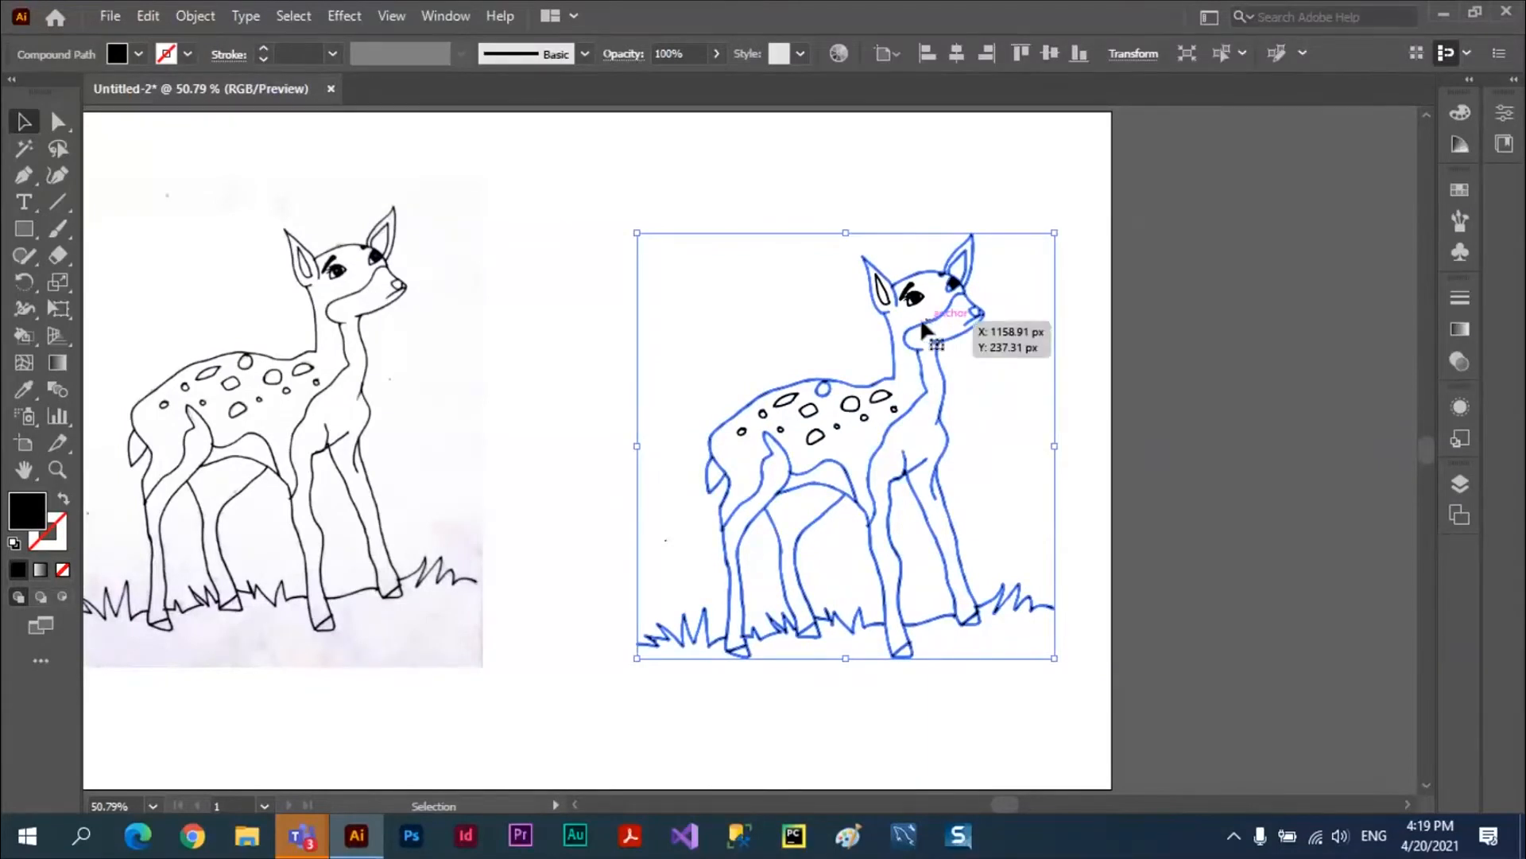
{"action": "left_click", "coordinate": [200, 18]}
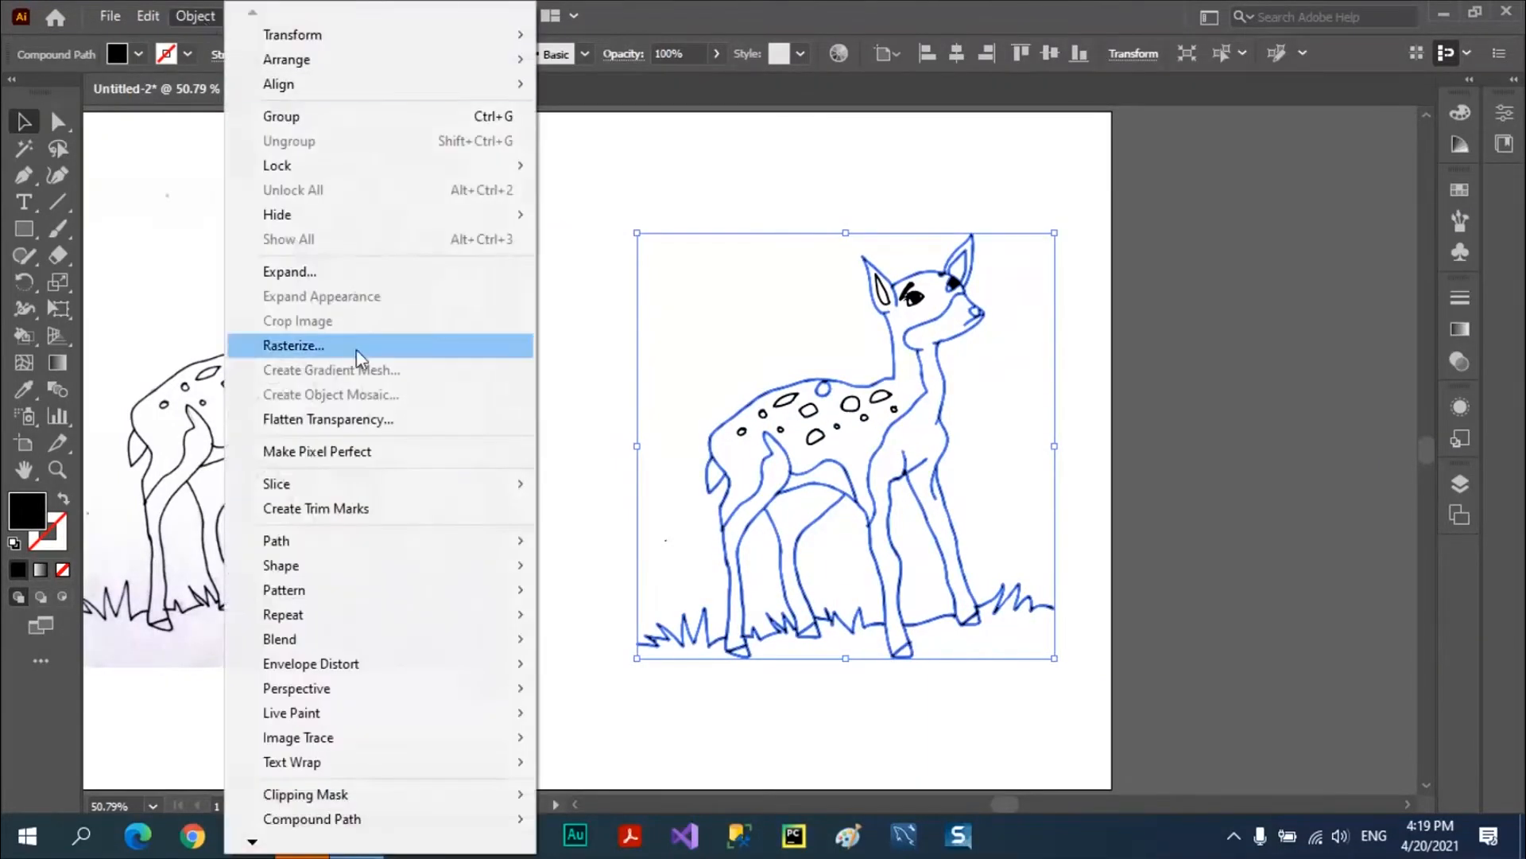
{"action": "mouse_move", "coordinate": [371, 545]}
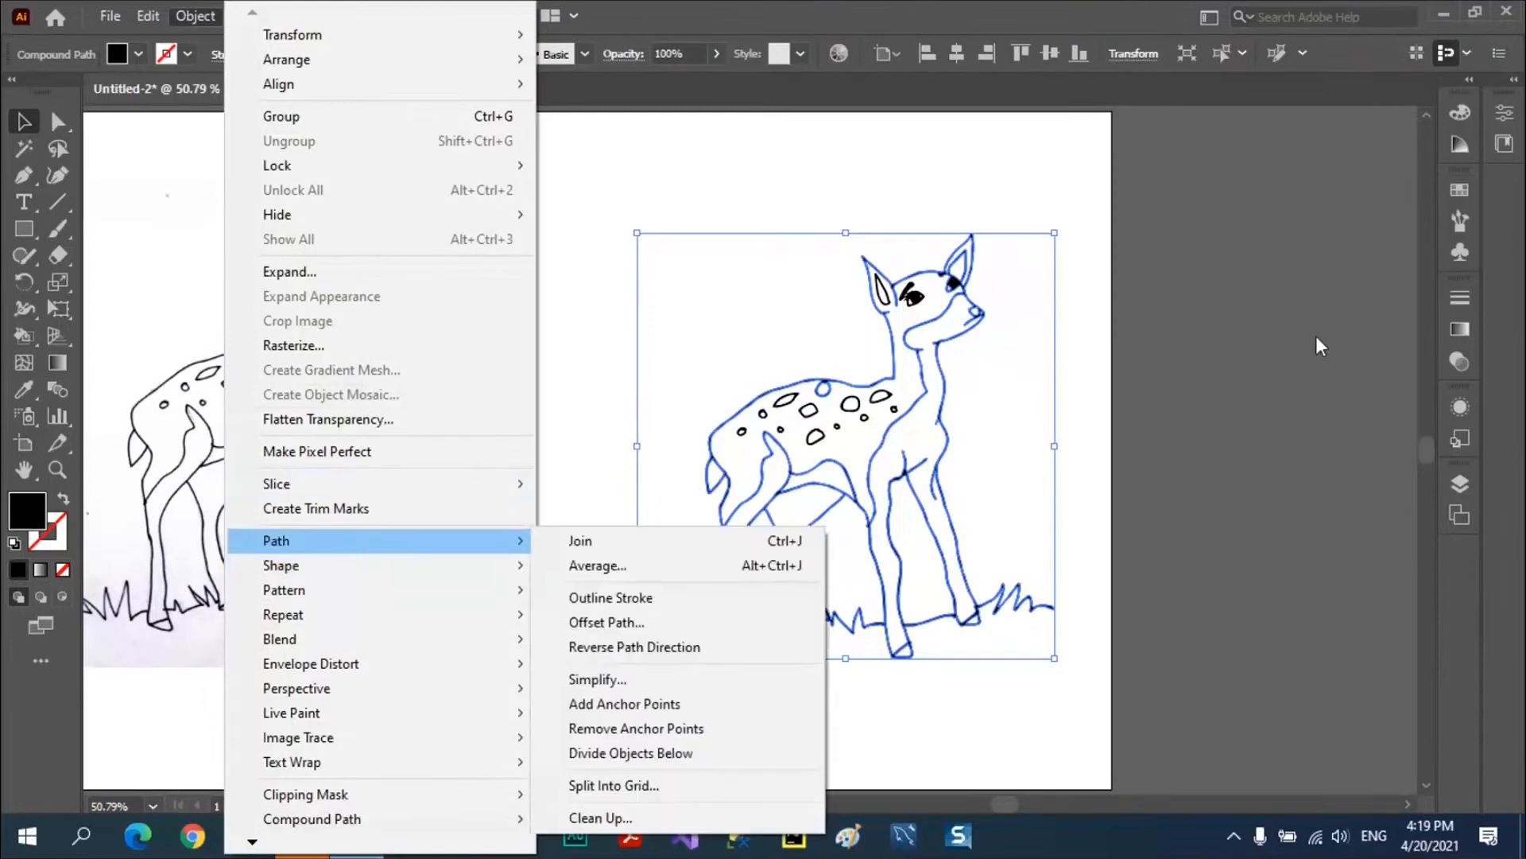
{"action": "left_click", "coordinate": [1278, 298]}
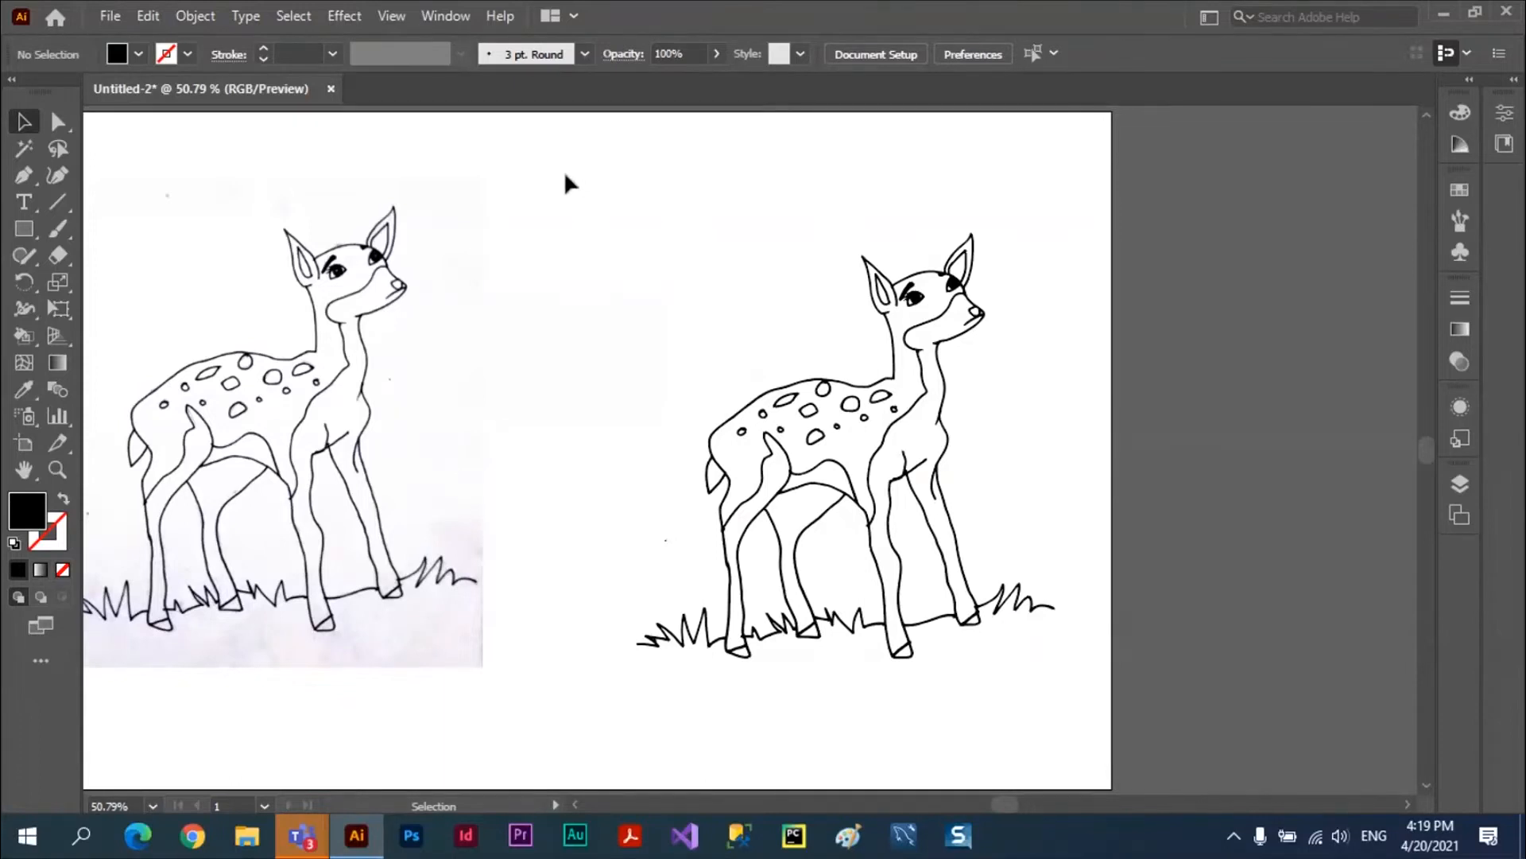
{"action": "left_click_drag", "start_coordinate": [850, 697], "coordinate": [1159, 769]}
{"action": "left_click", "coordinate": [1159, 477]}
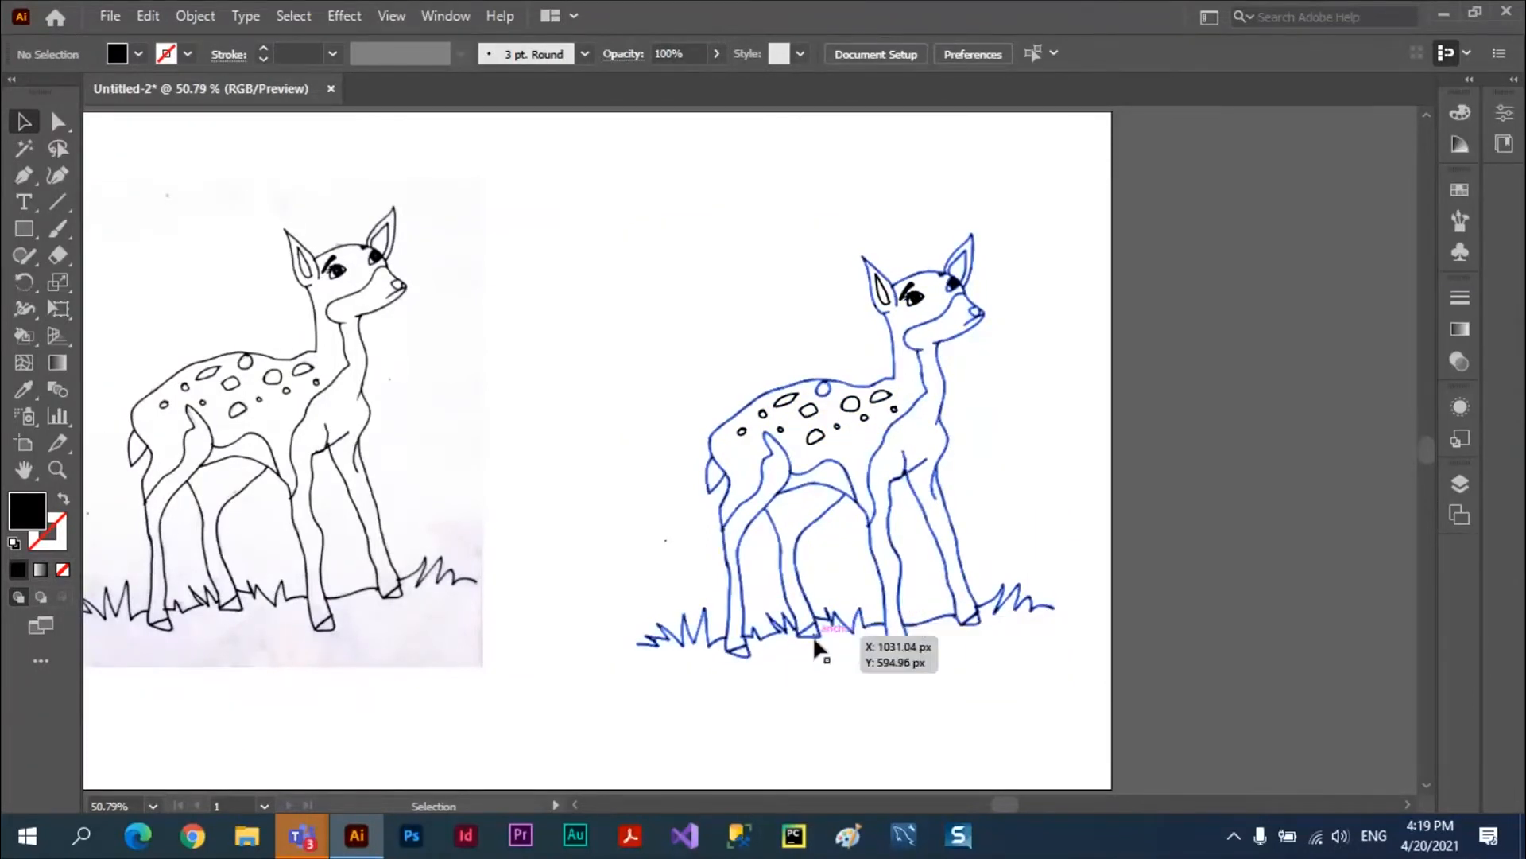
{"action": "left_click_drag", "start_coordinate": [856, 628], "coordinate": [1129, 624]}
{"action": "key", "text": "a"}
{"action": "key", "text": "v"}
{"action": "key", "text": "ctrl+z"}
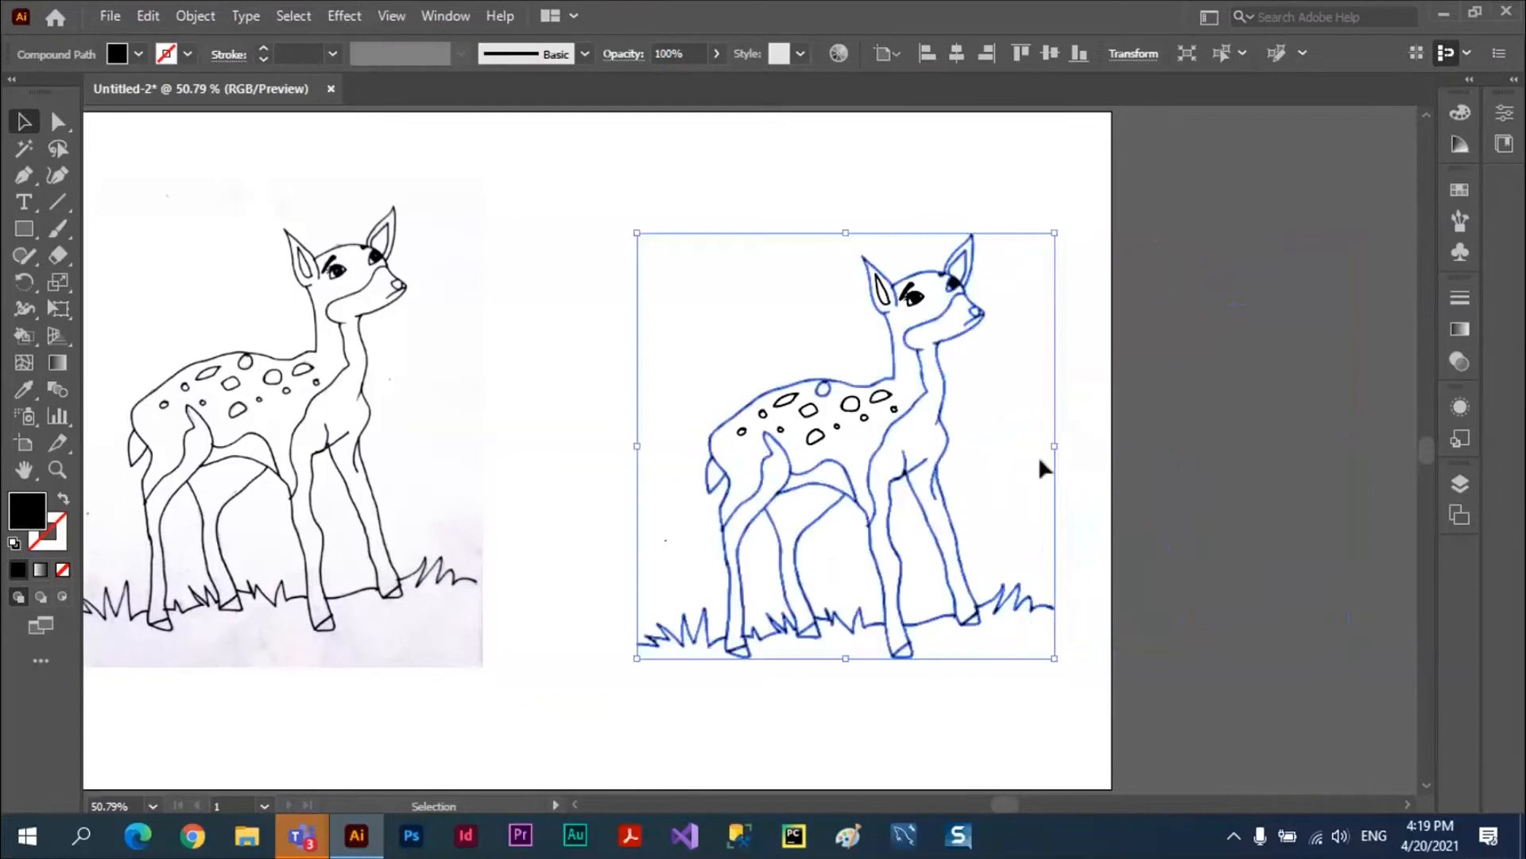
{"action": "left_click", "coordinate": [1207, 332]}
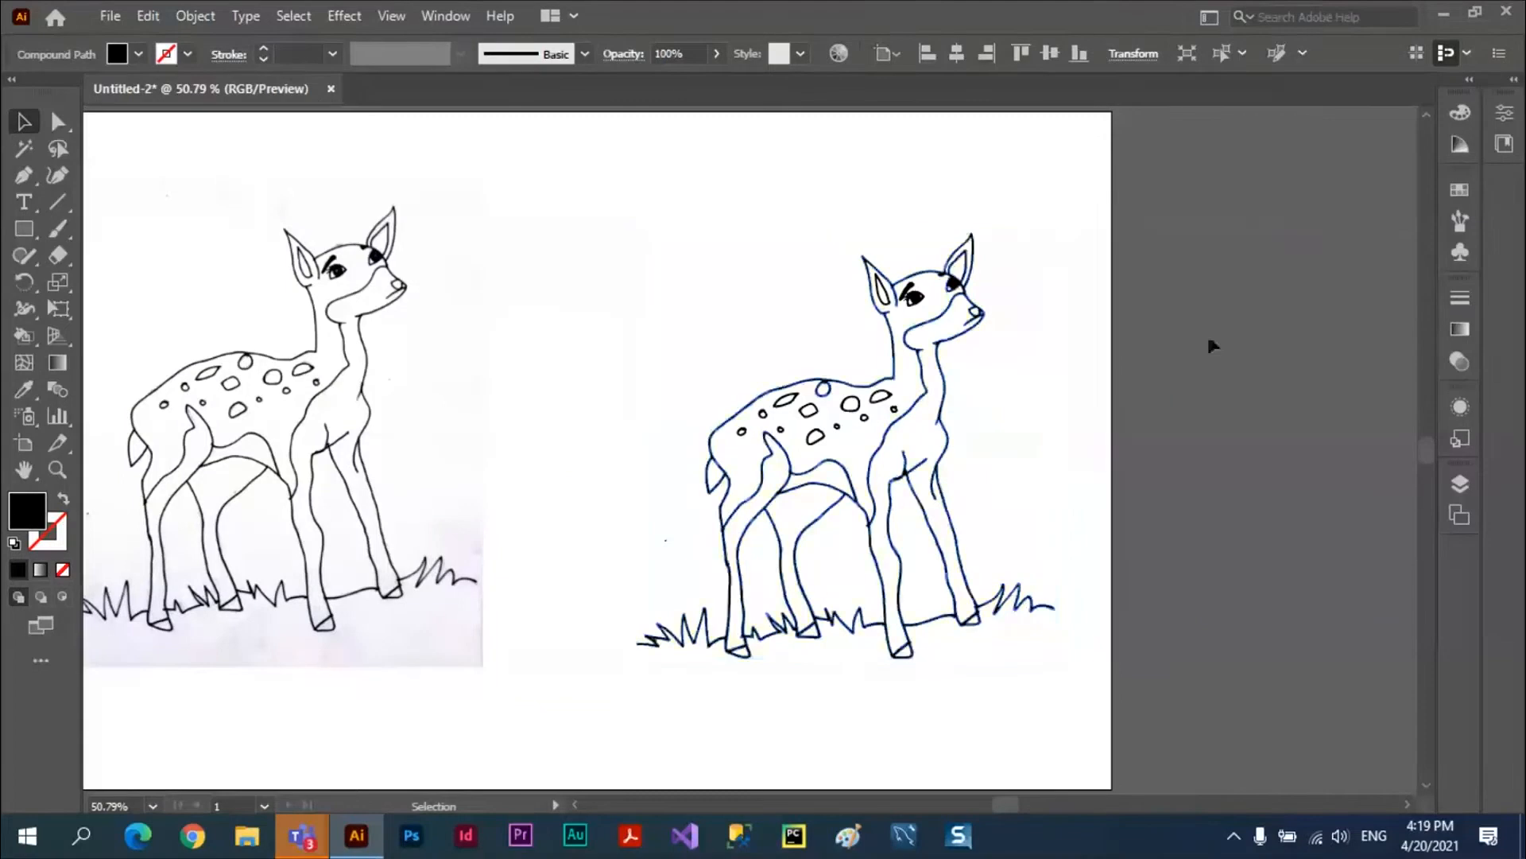
Isolate the deer's main outline compound path, move its body shape beyond the artboard edge, and undo the move
{"action": "double_click", "coordinate": [907, 414]}
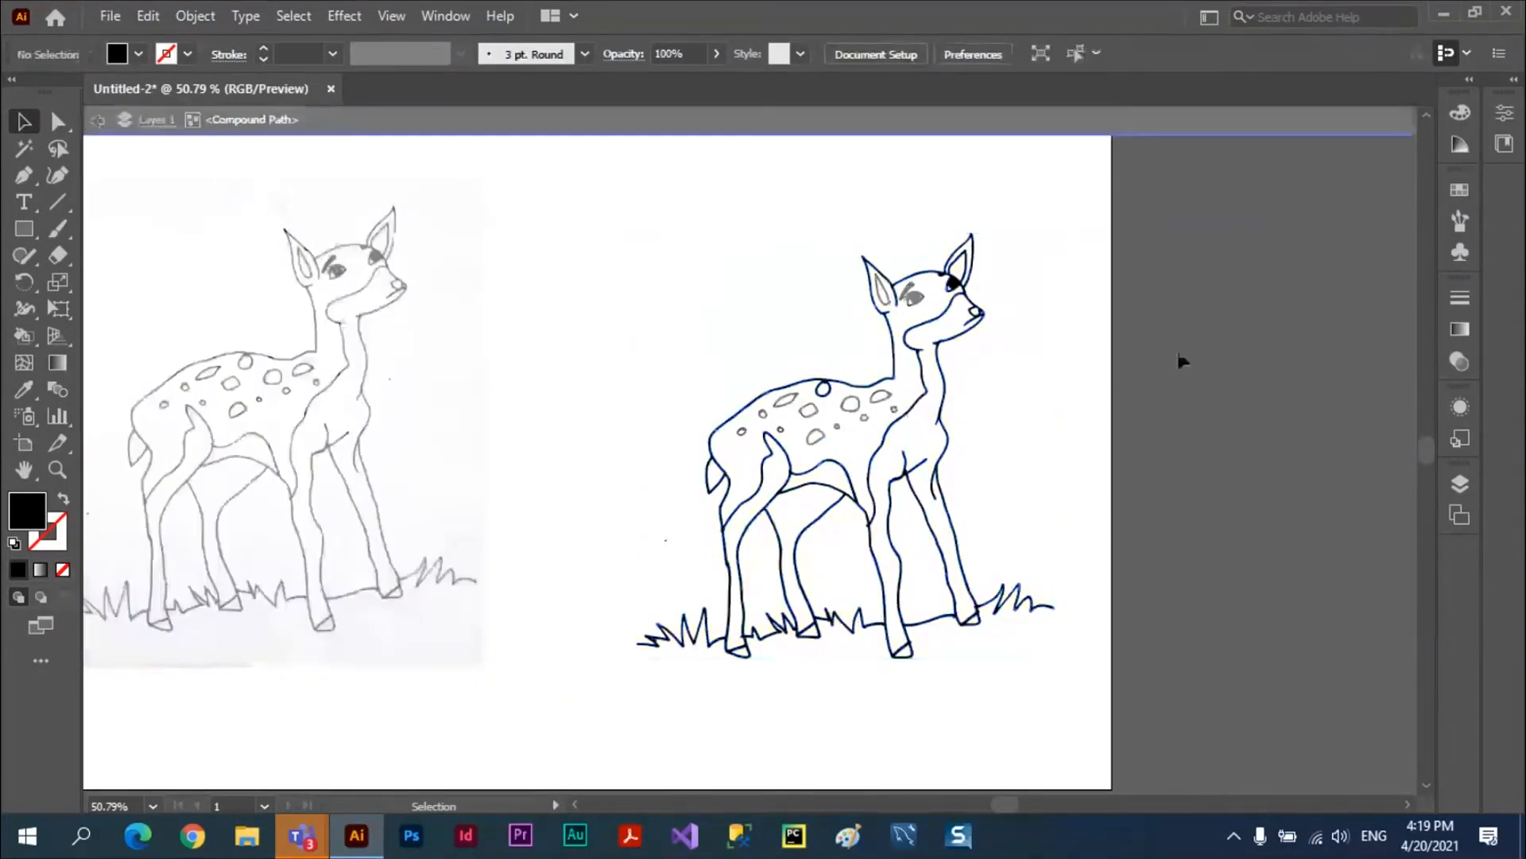
{"action": "left_click", "coordinate": [931, 329]}
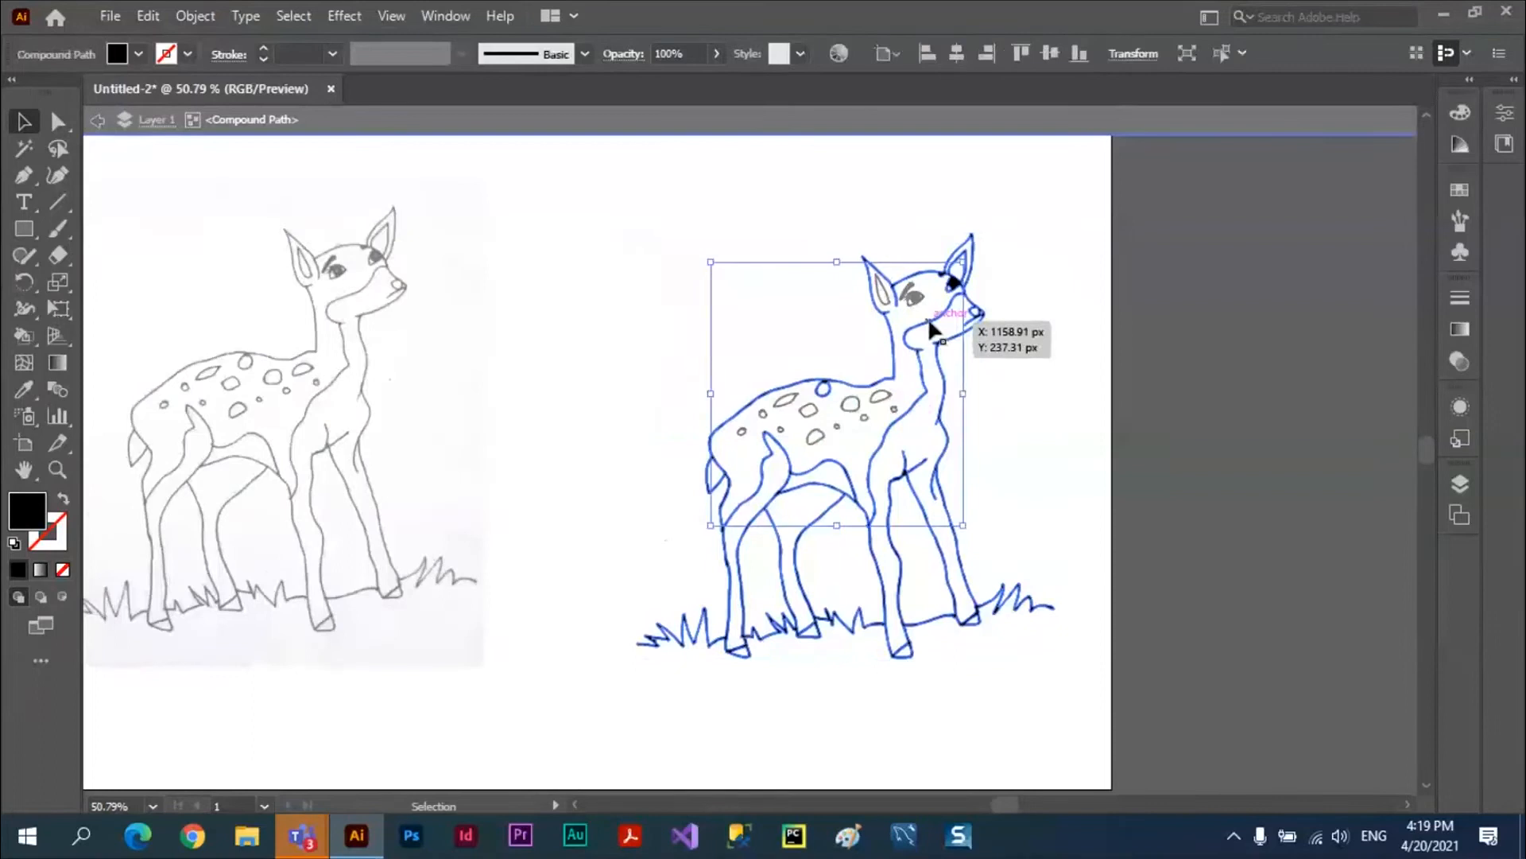
{"action": "left_click_drag", "start_coordinate": [931, 329], "coordinate": [1194, 320]}
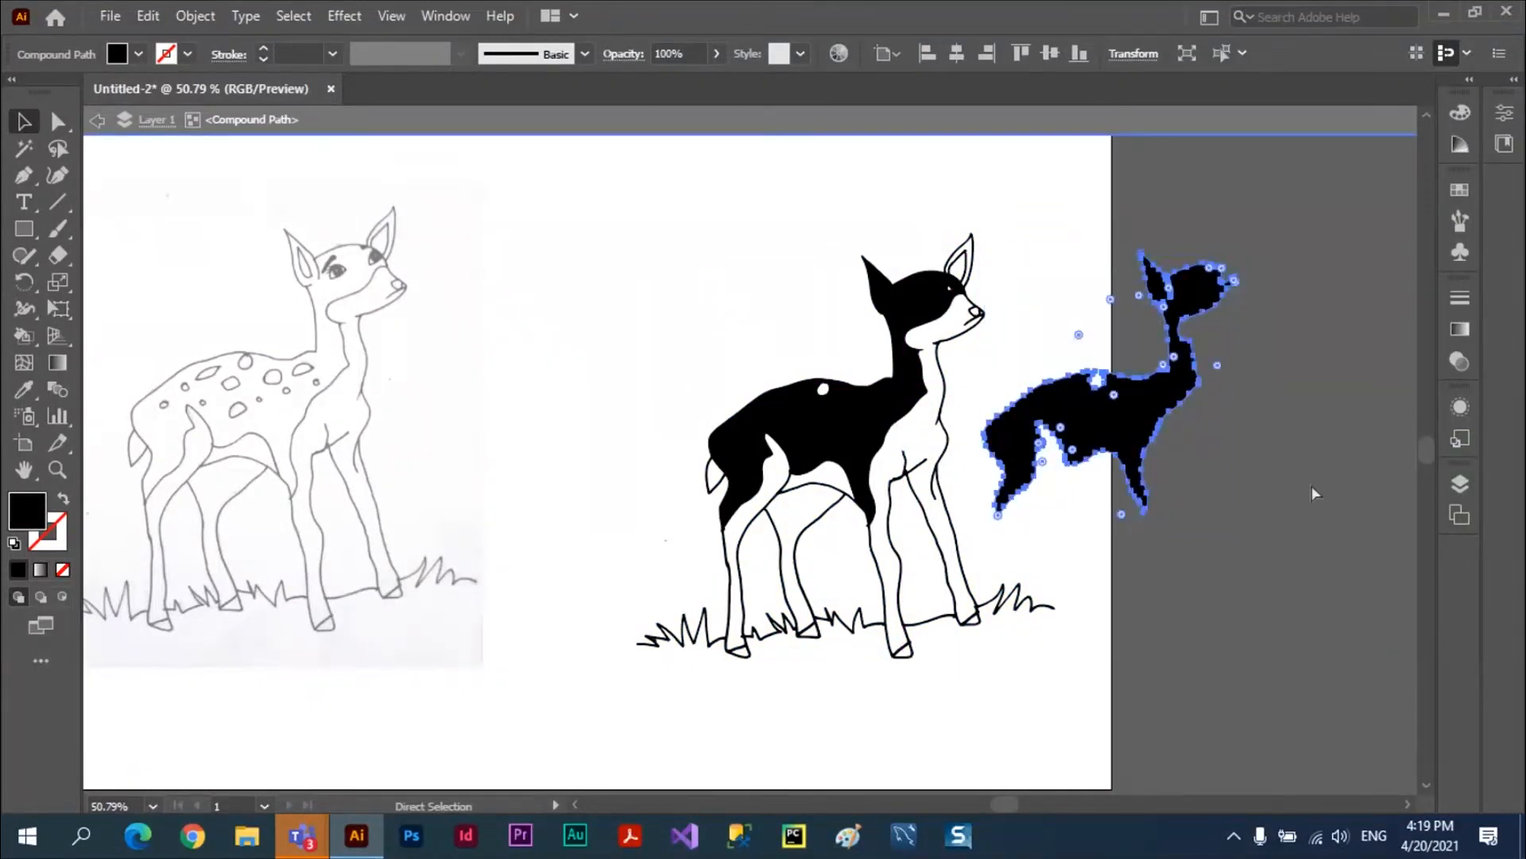
{"action": "key", "text": "ctrl+z"}
{"action": "key", "text": "ctrl+z"}
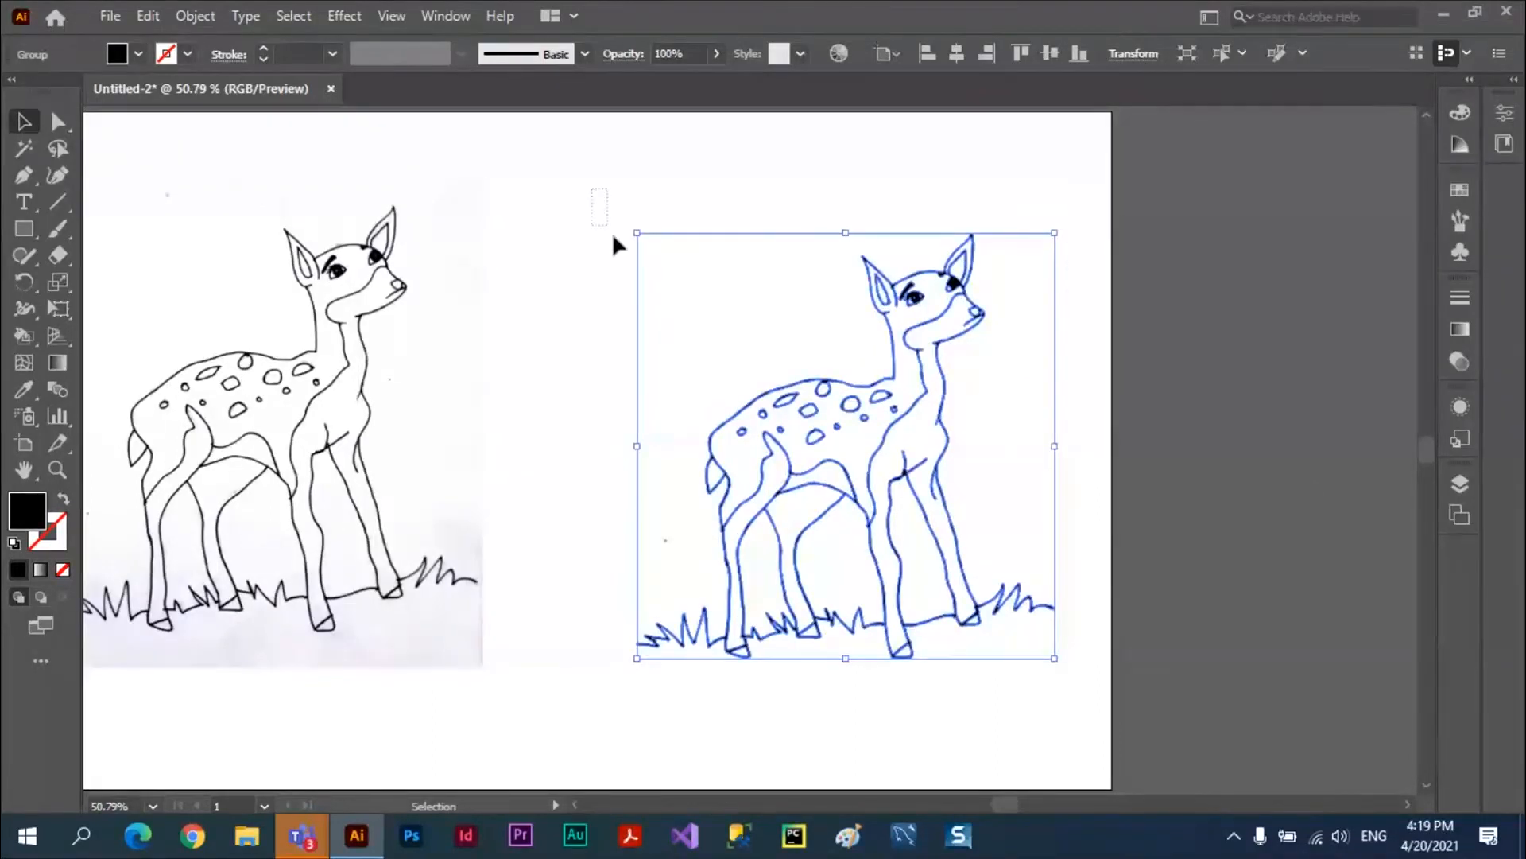
Delete the traced deer and place a duplicate of the original Deer.jpg image in the empty area beside it
{"action": "scroll", "coordinate": [1113, 715], "scroll_direction": "down", "scroll_amount": 4}
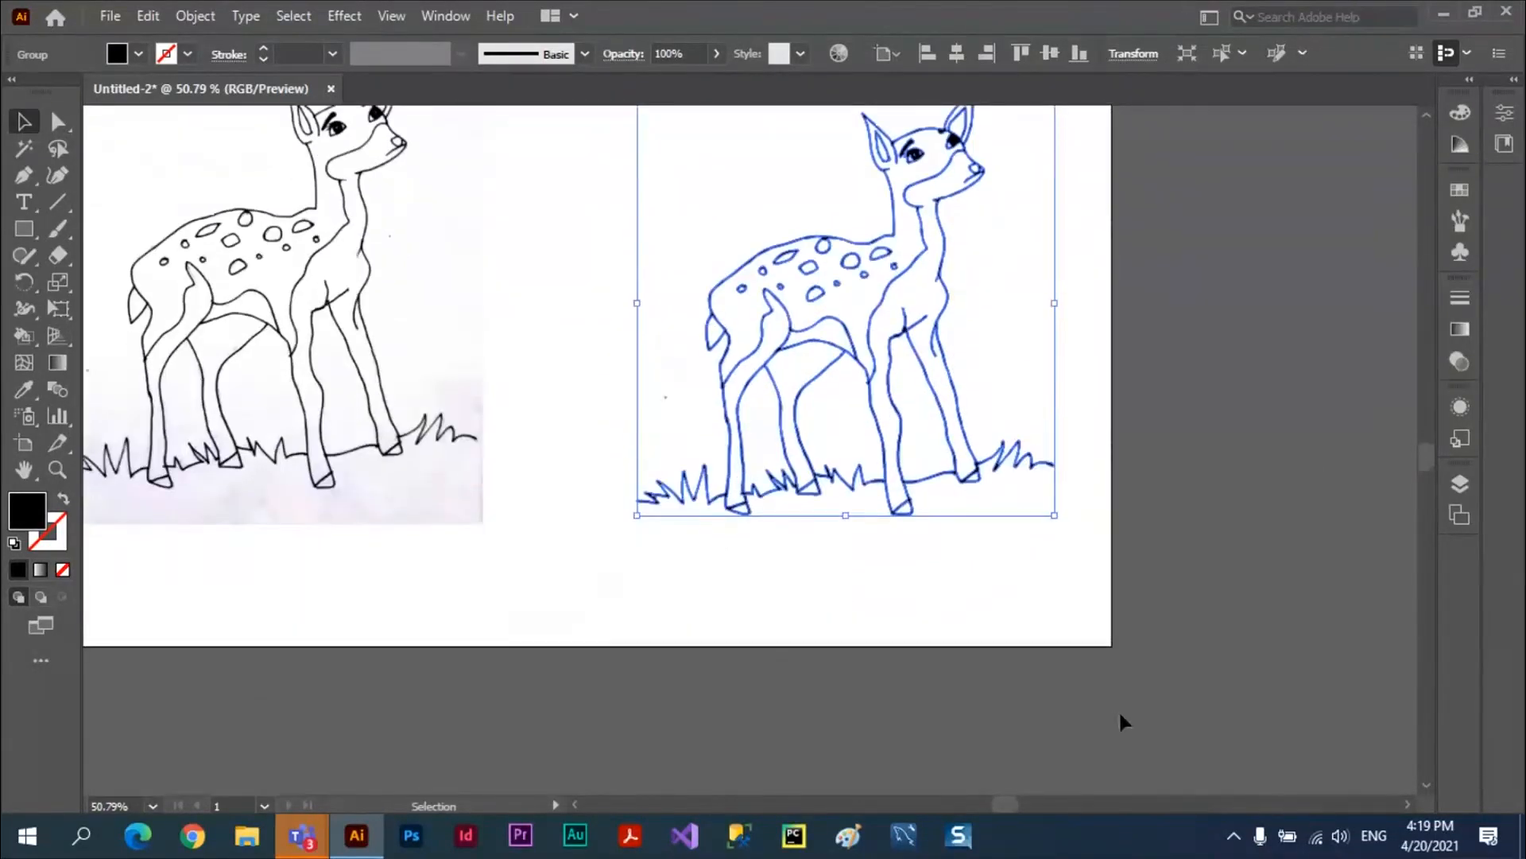
{"action": "key", "text": "Delete"}
{"action": "scroll", "coordinate": [1424, 113], "scroll_direction": "up", "scroll_amount": 3}
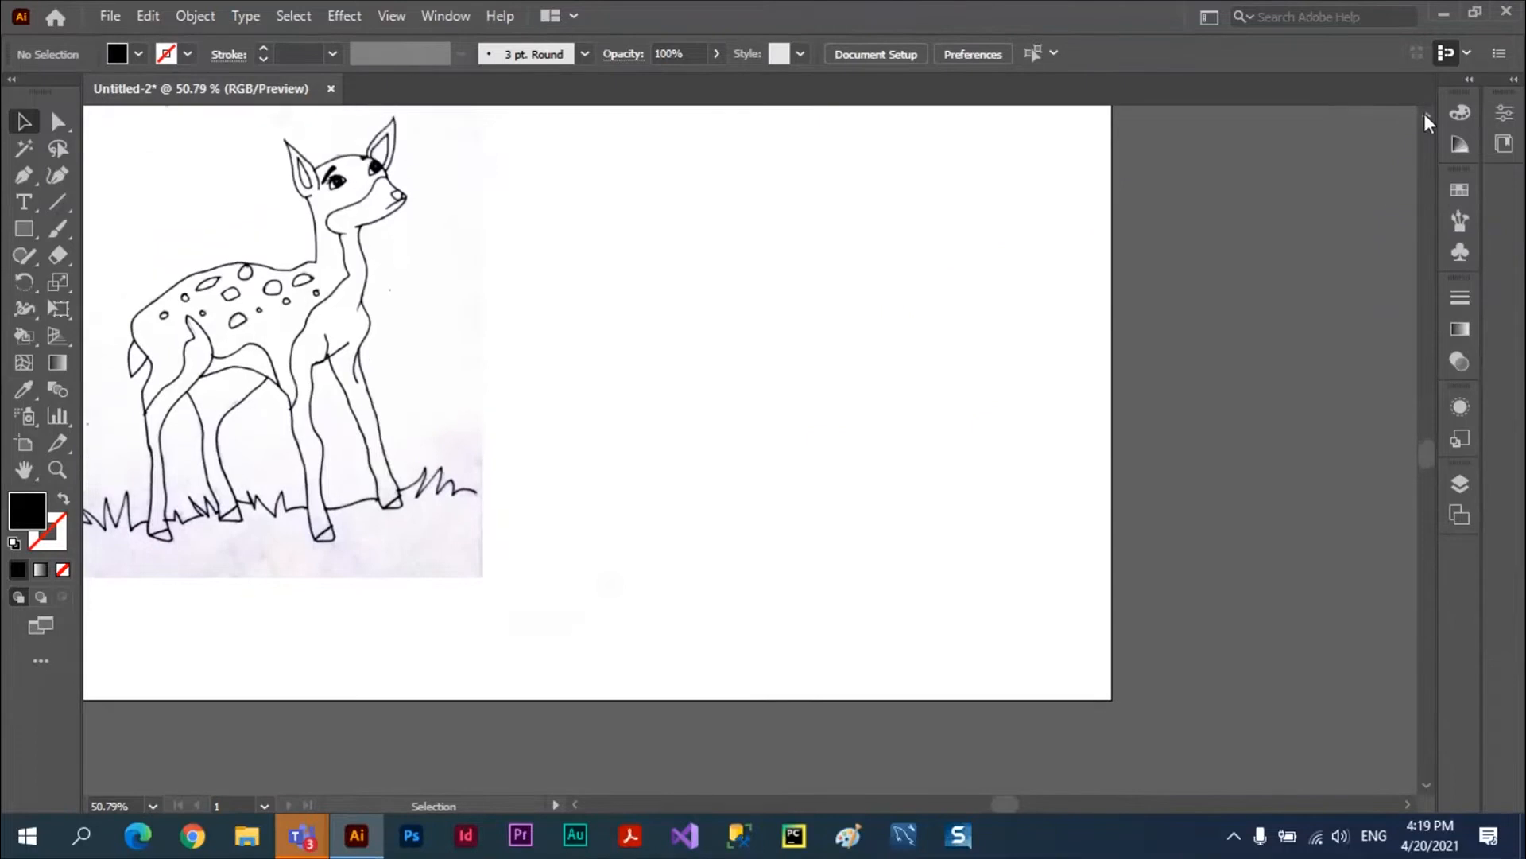
{"action": "left_click", "coordinate": [249, 442]}
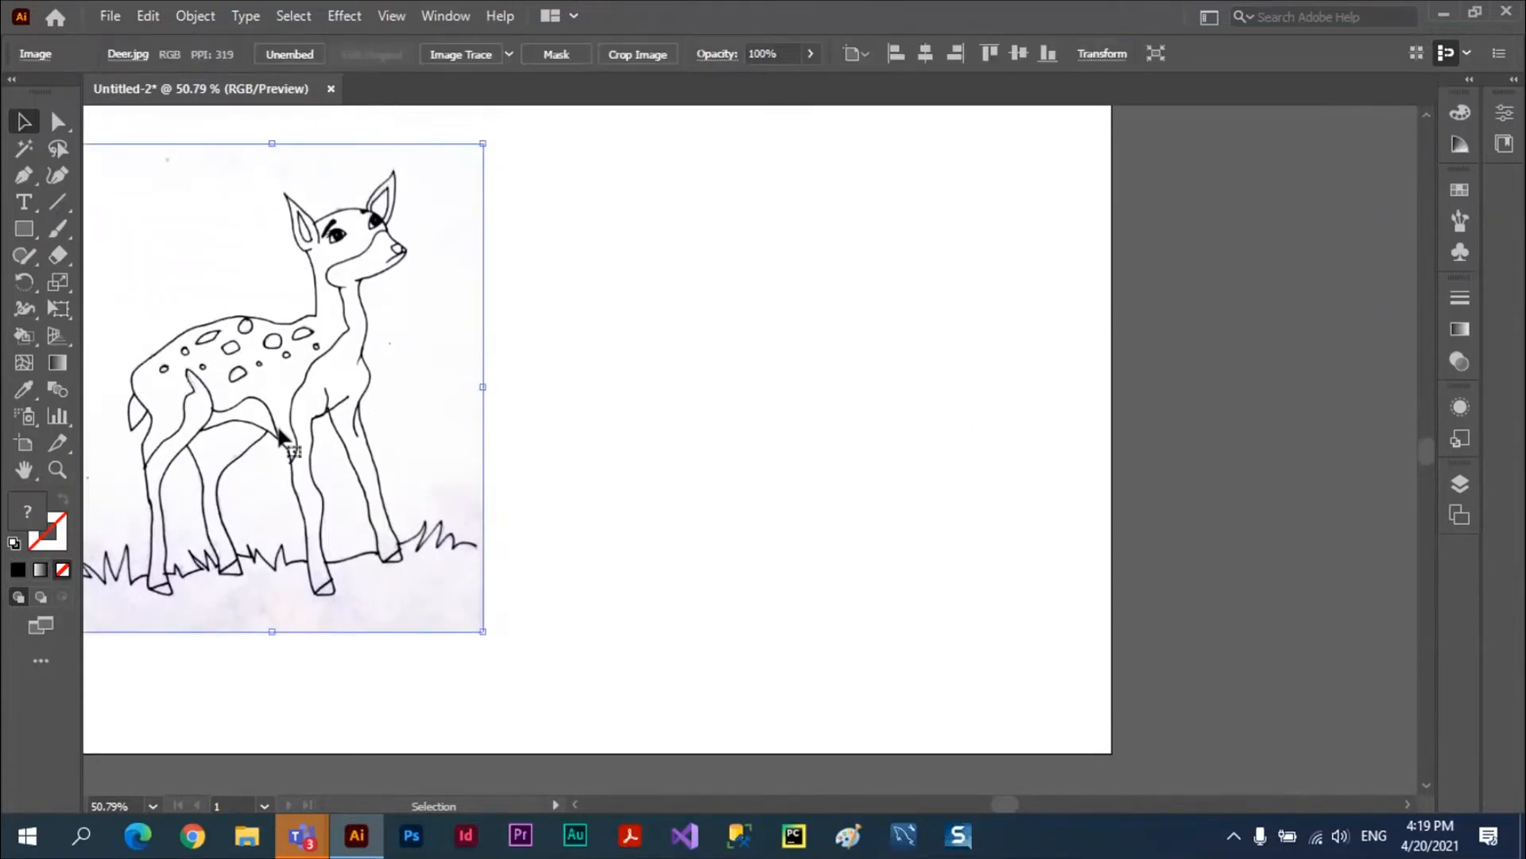
{"action": "mouse_move", "coordinate": [263, 418]}
{"action": "left_mouse_down"}
{"action": "mouse_move", "coordinate": [854, 429]}
{"action": "mouse_move", "coordinate": [831, 400]}
{"action": "mouse_move", "coordinate": [815, 442]}
{"action": "left_mouse_up"}
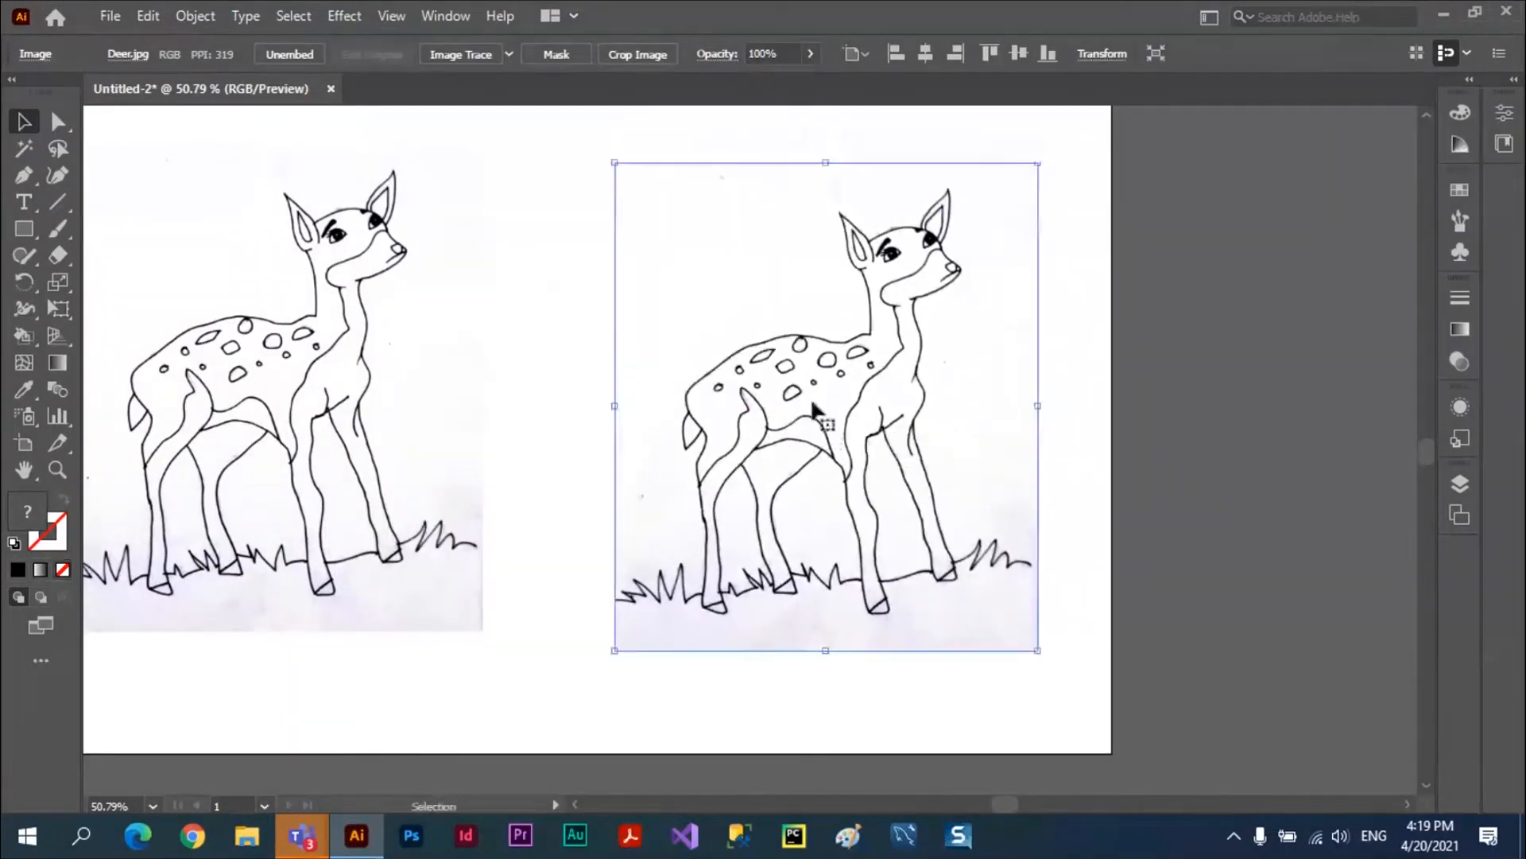
Trace the duplicated deer image with Image Trace using the Outline preset
{"action": "left_click", "coordinate": [461, 56]}
{"action": "left_click", "coordinate": [864, 453]}
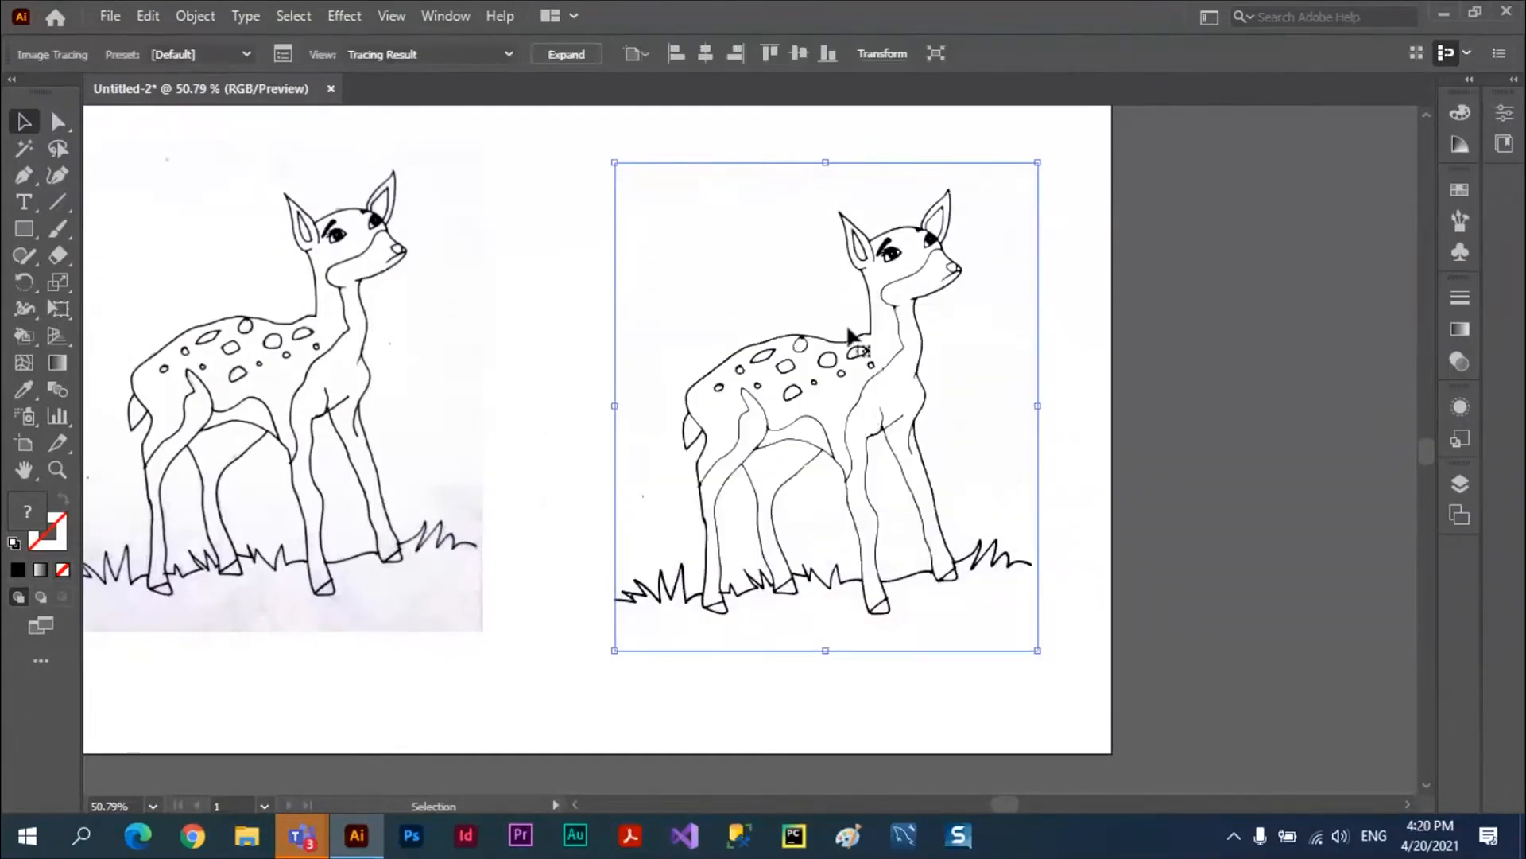
{"action": "left_click", "coordinate": [282, 55]}
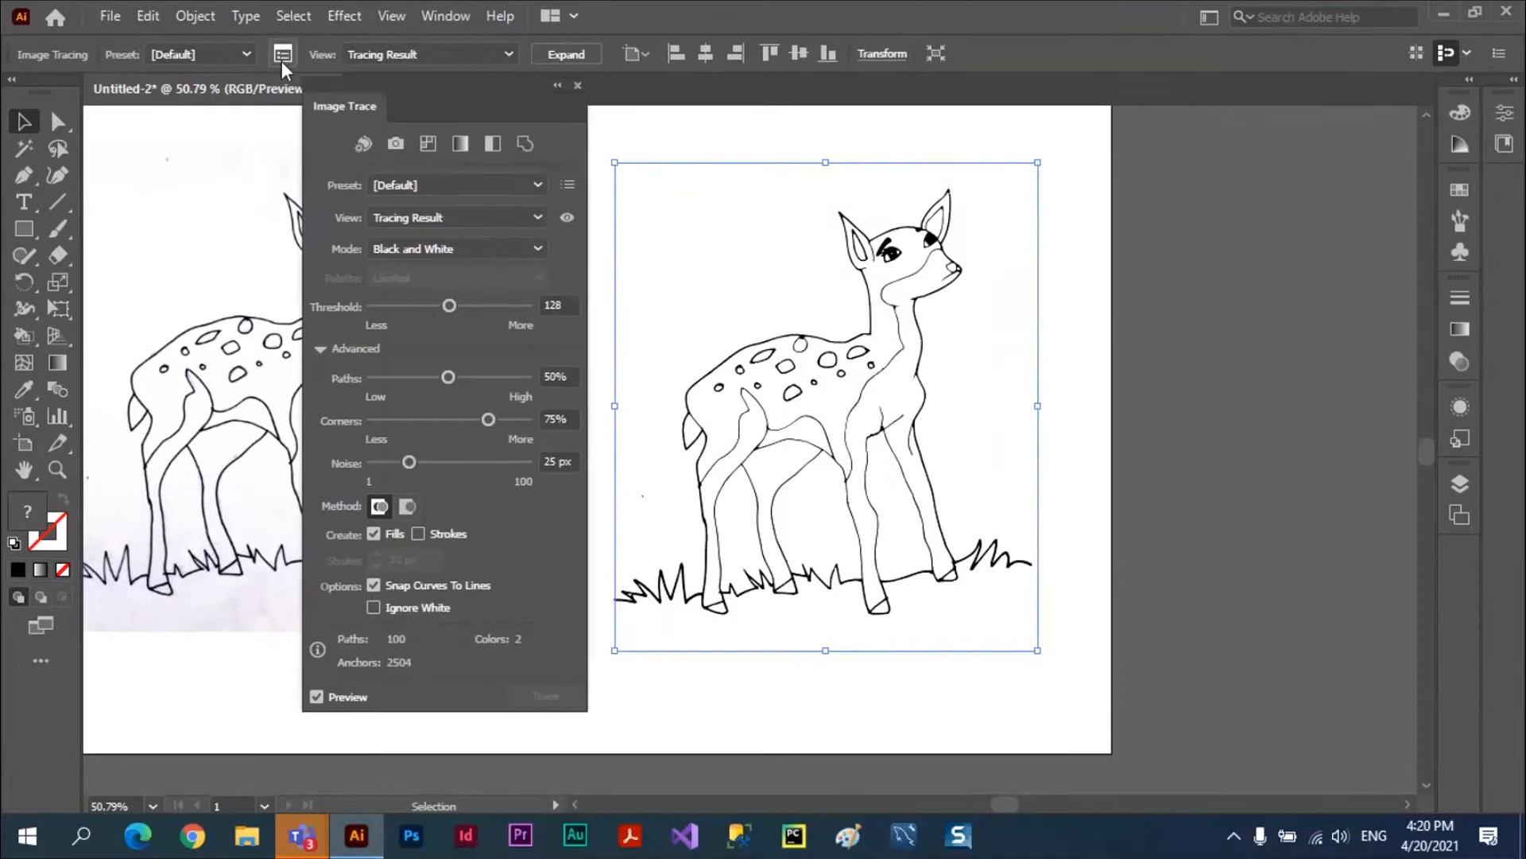
{"action": "left_click", "coordinate": [523, 141]}
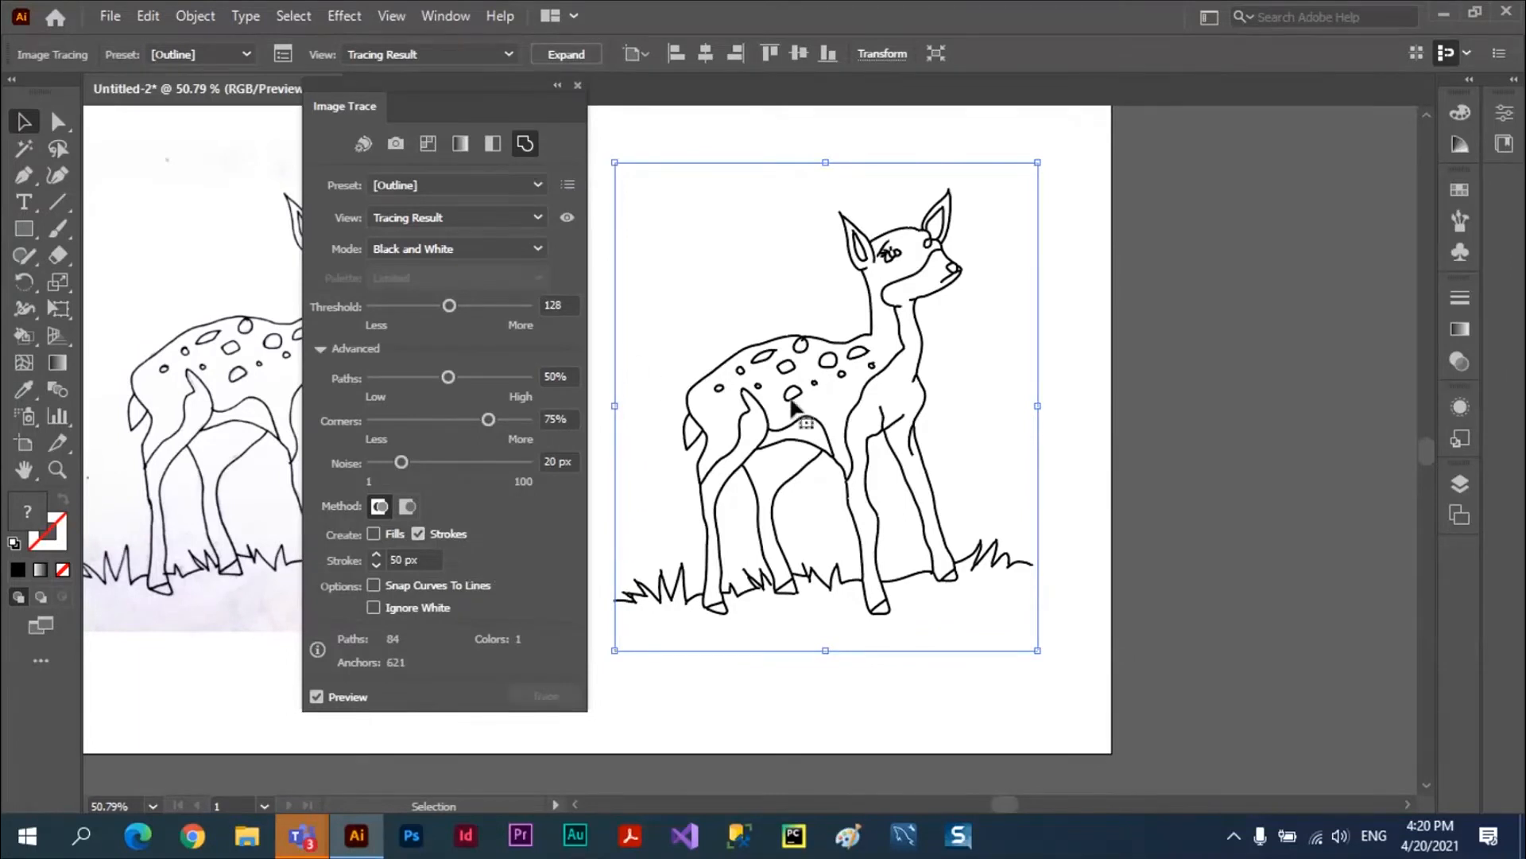
{"action": "left_click", "coordinate": [1076, 325]}
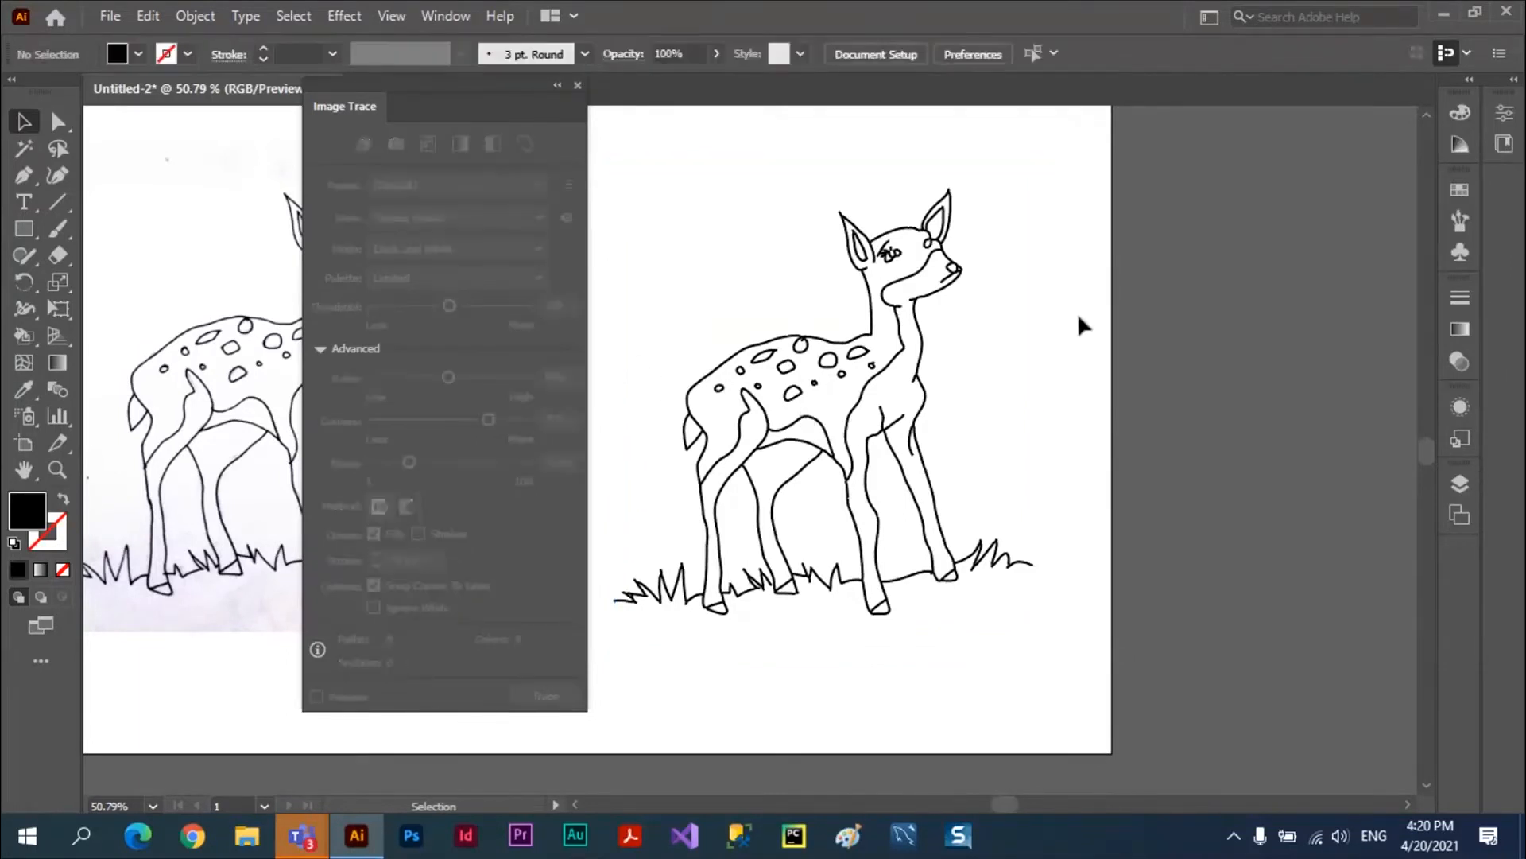
Expand the outline-traced deer with the Object and Fill options enabled
{"action": "left_click", "coordinate": [884, 362]}
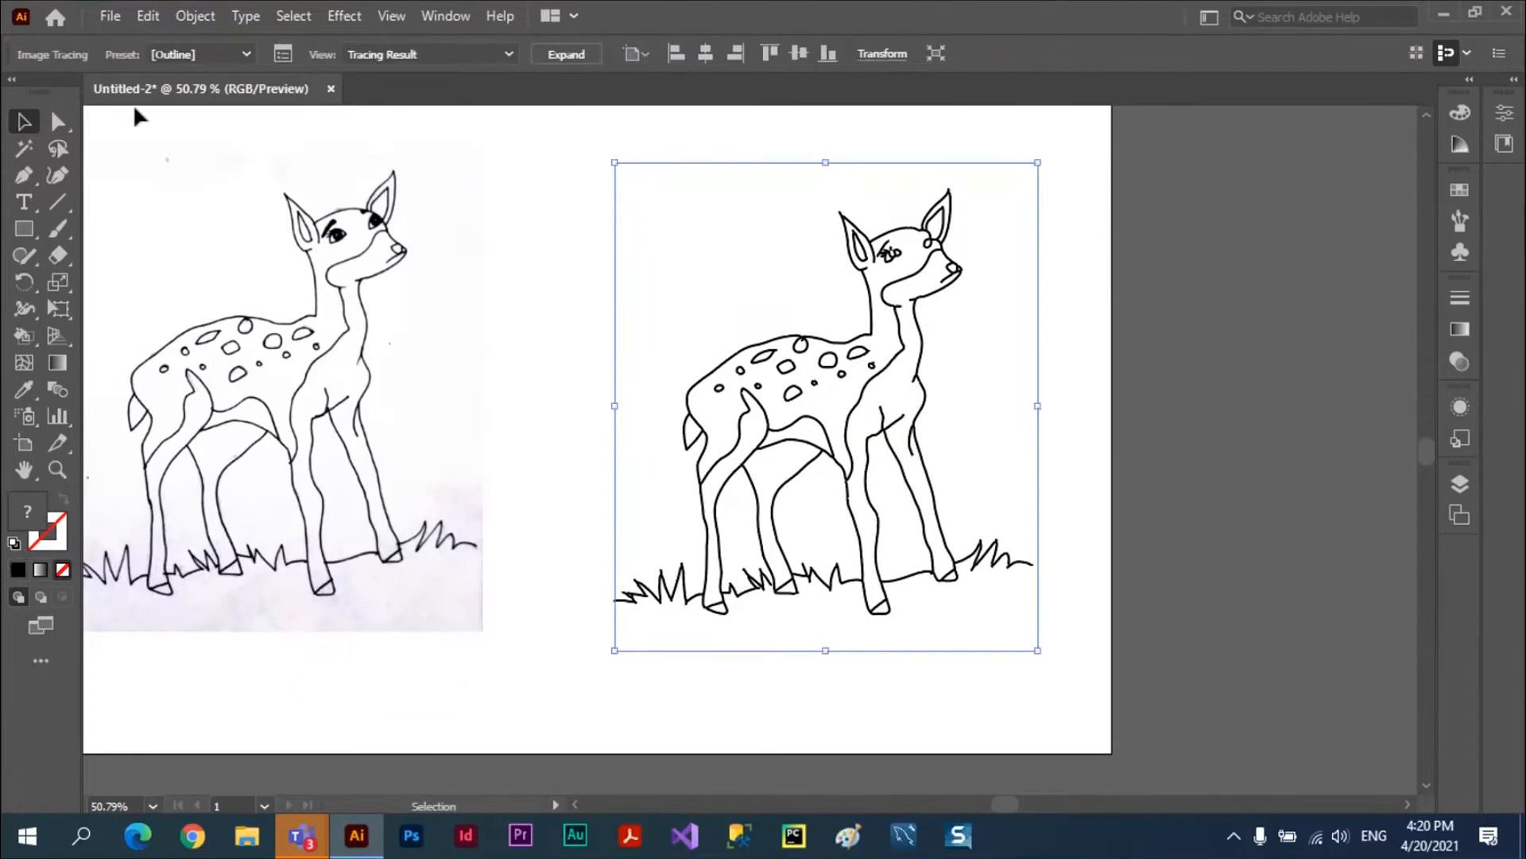
{"action": "left_click", "coordinate": [197, 20]}
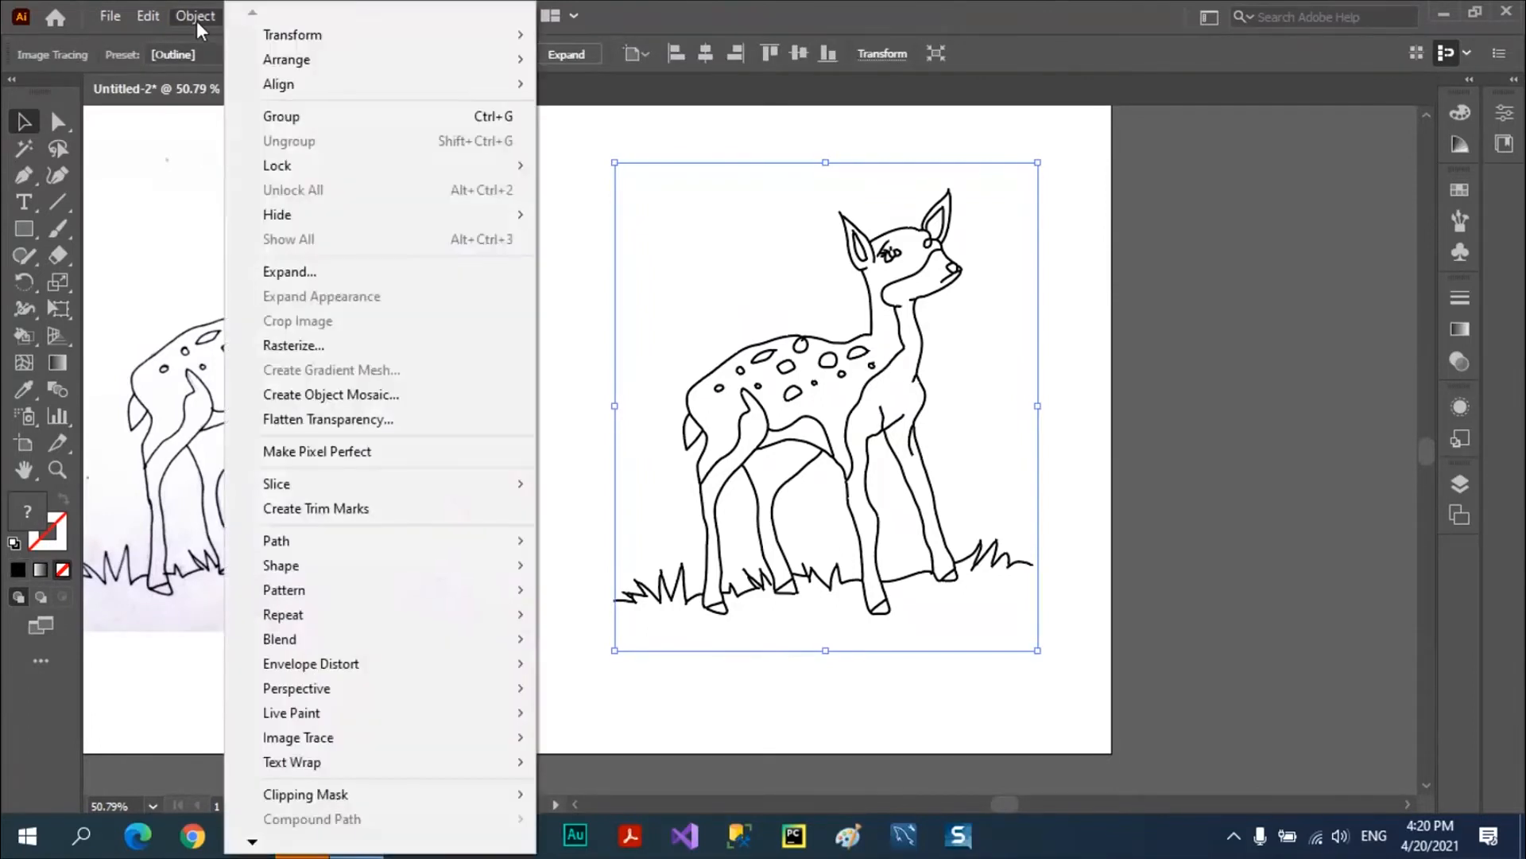
{"action": "left_click", "coordinate": [290, 271]}
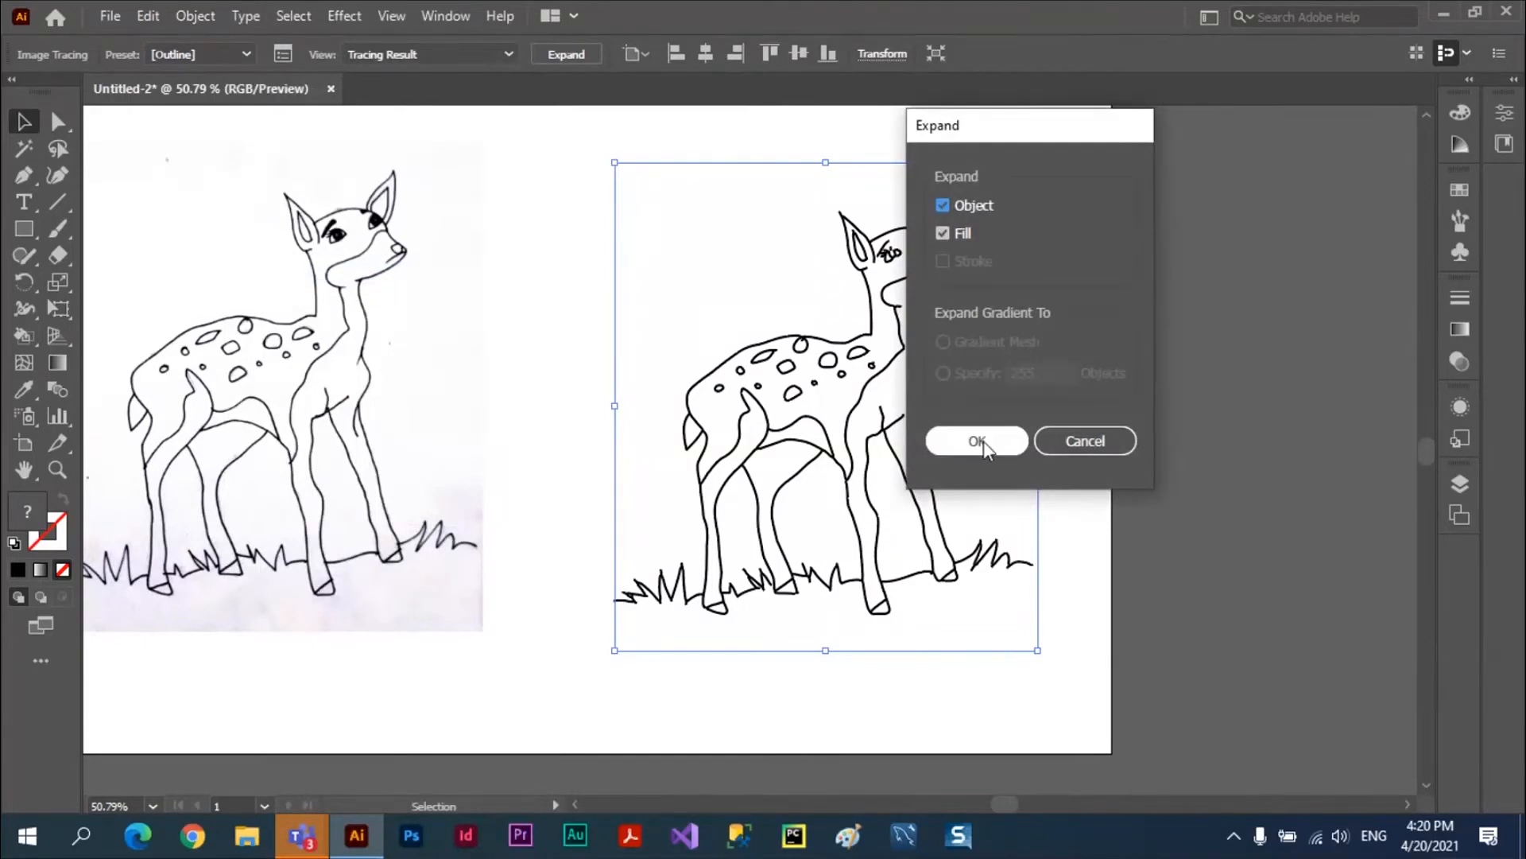
{"action": "left_click", "coordinate": [983, 441]}
{"action": "left_click", "coordinate": [1119, 354]}
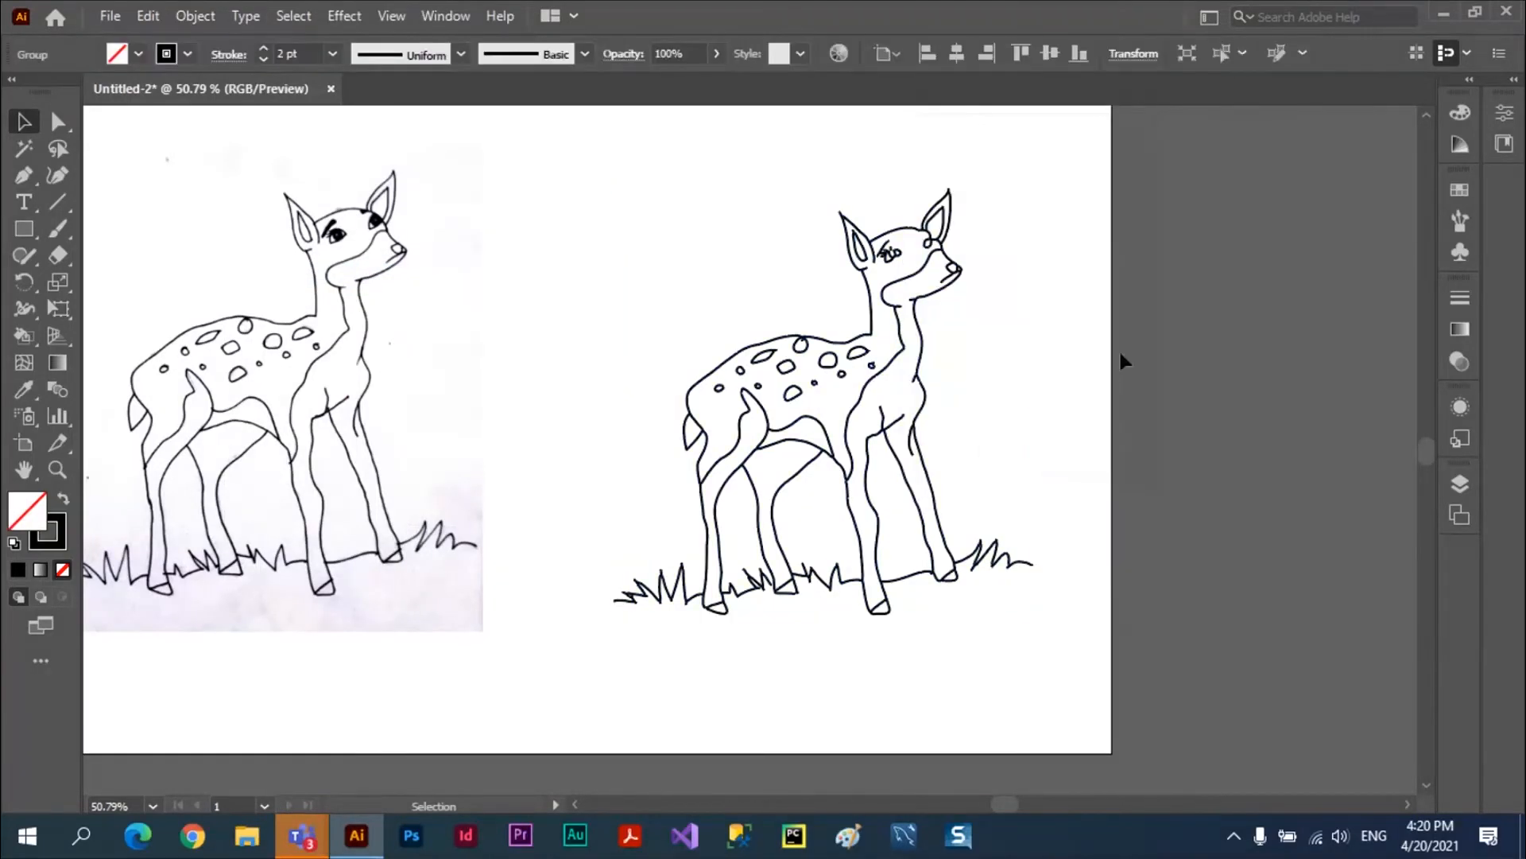
Ungroup the expanded deer twice to break its nested groups into individual paths
{"action": "left_click", "coordinate": [838, 346]}
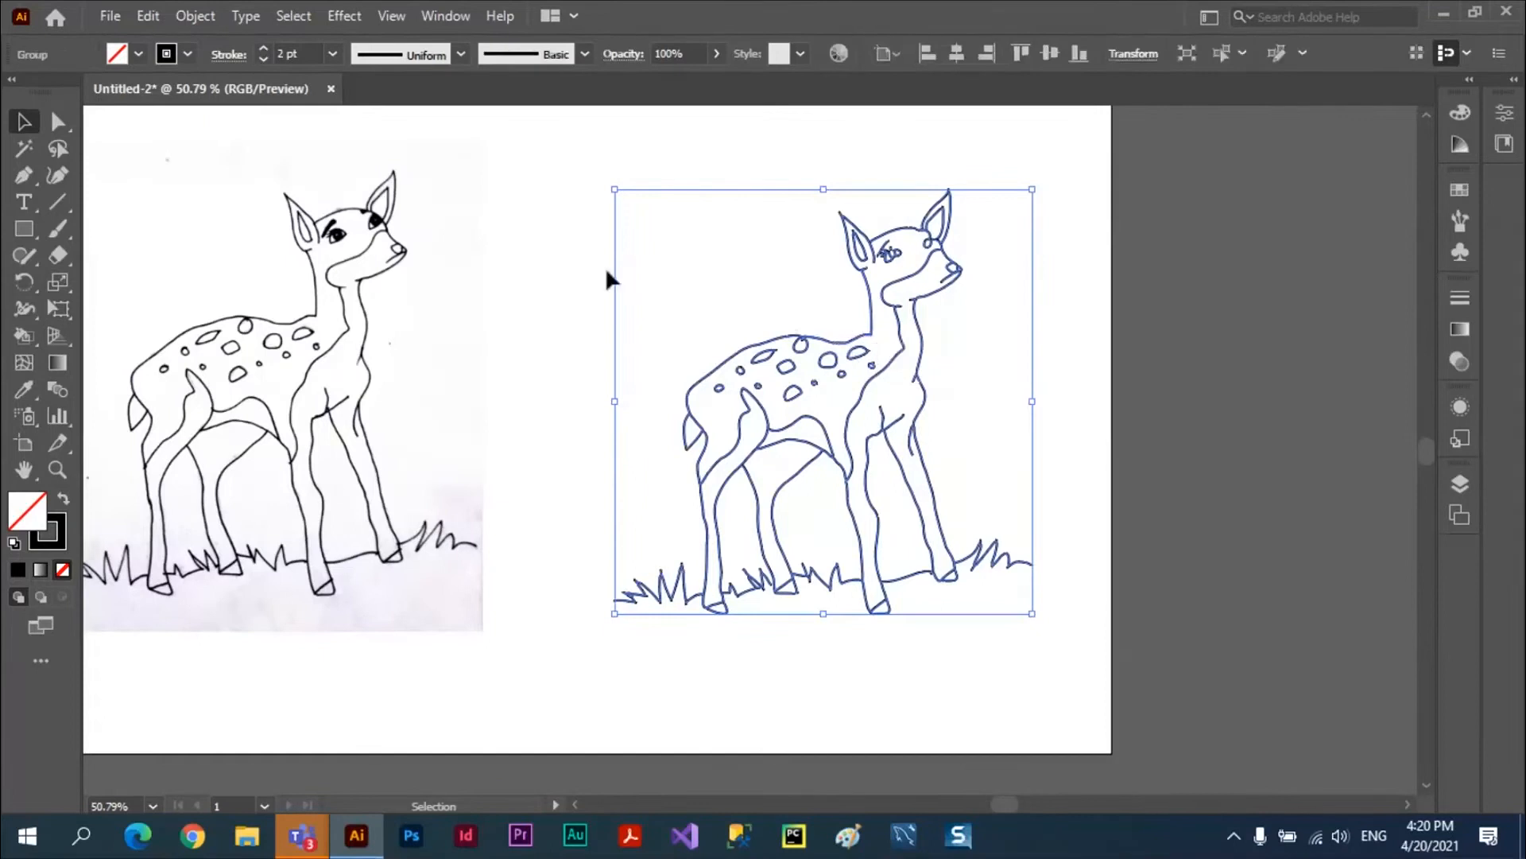
{"action": "left_click", "coordinate": [215, 17]}
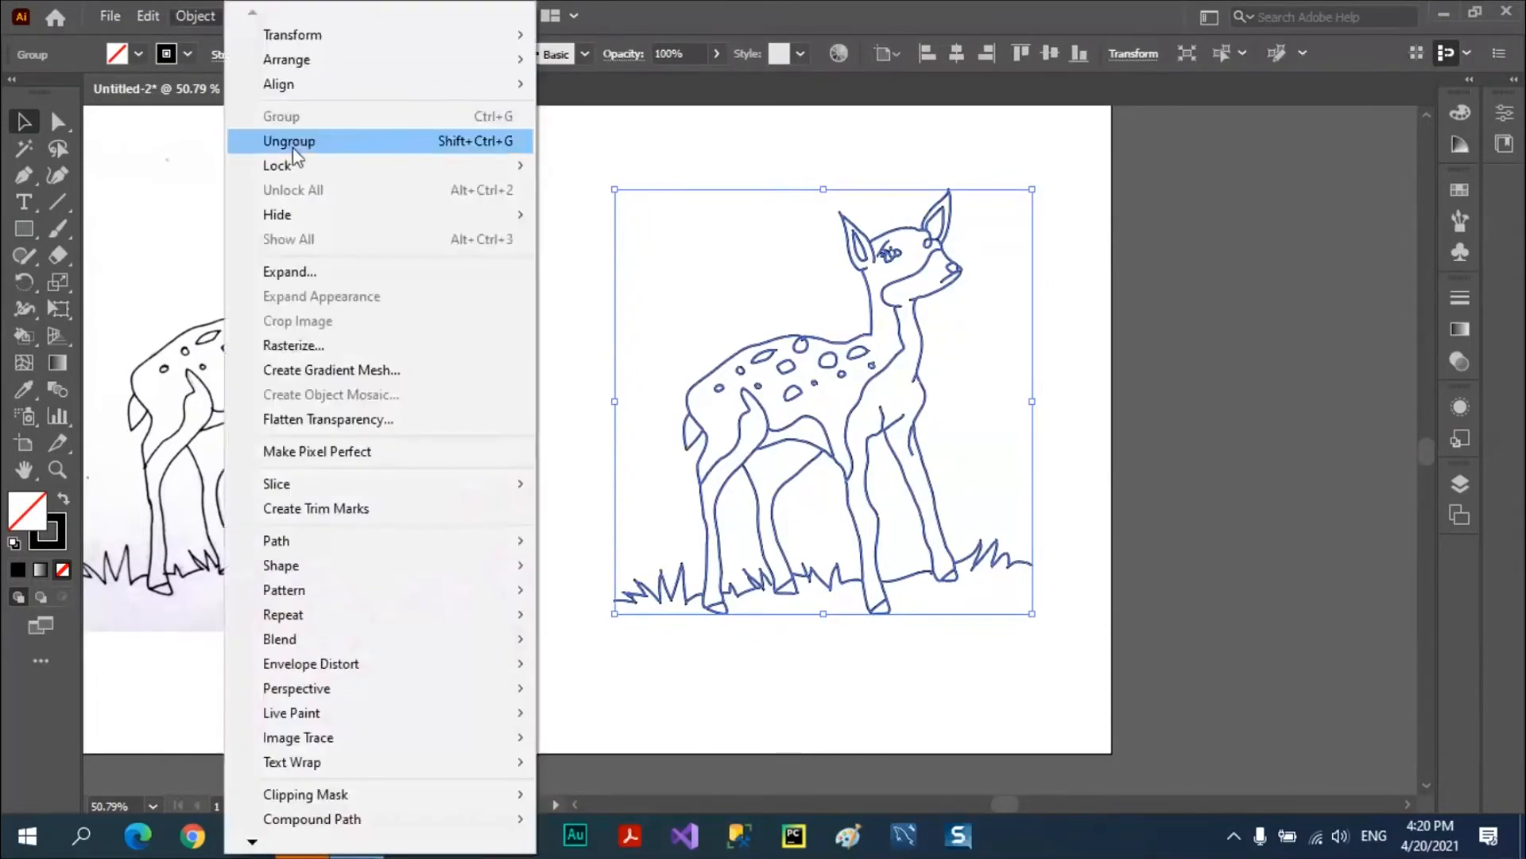
{"action": "left_click", "coordinate": [342, 140]}
{"action": "left_click", "coordinate": [1288, 216]}
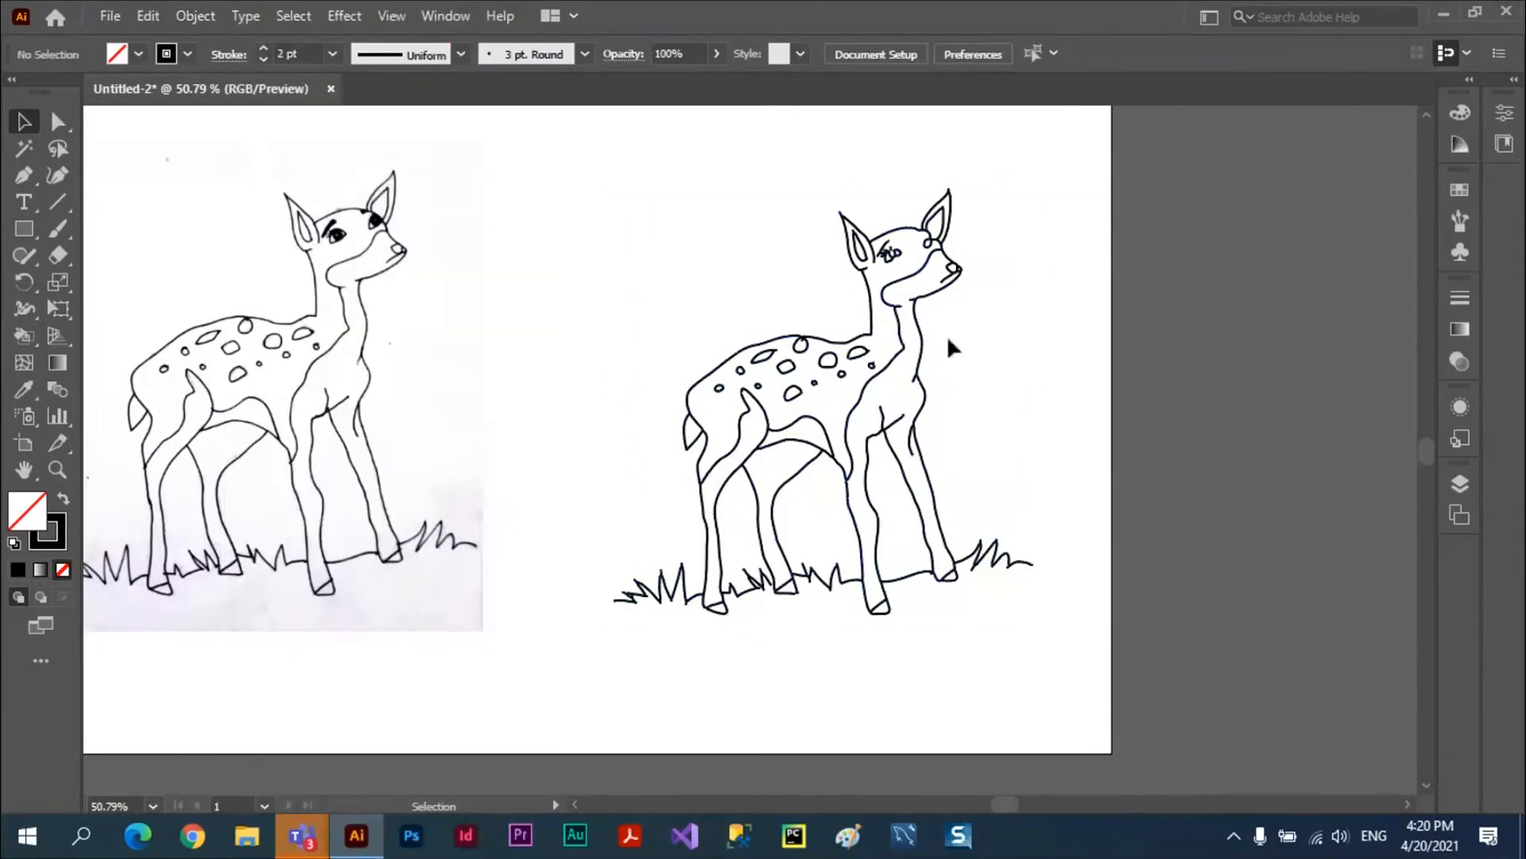
{"action": "left_click", "coordinate": [890, 364]}
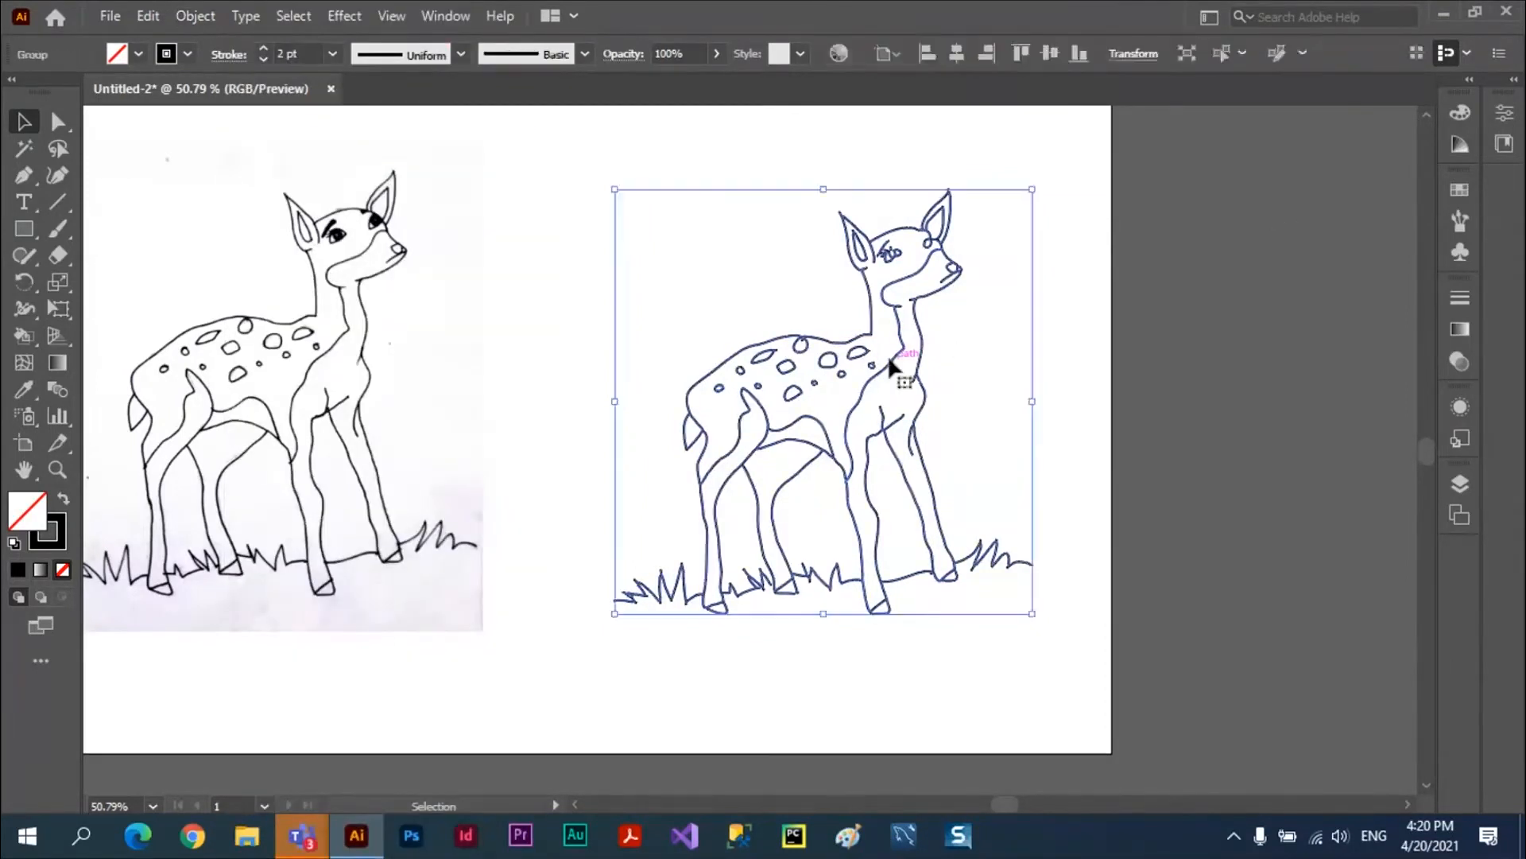
{"action": "left_click", "coordinate": [191, 15]}
{"action": "left_click", "coordinate": [303, 137]}
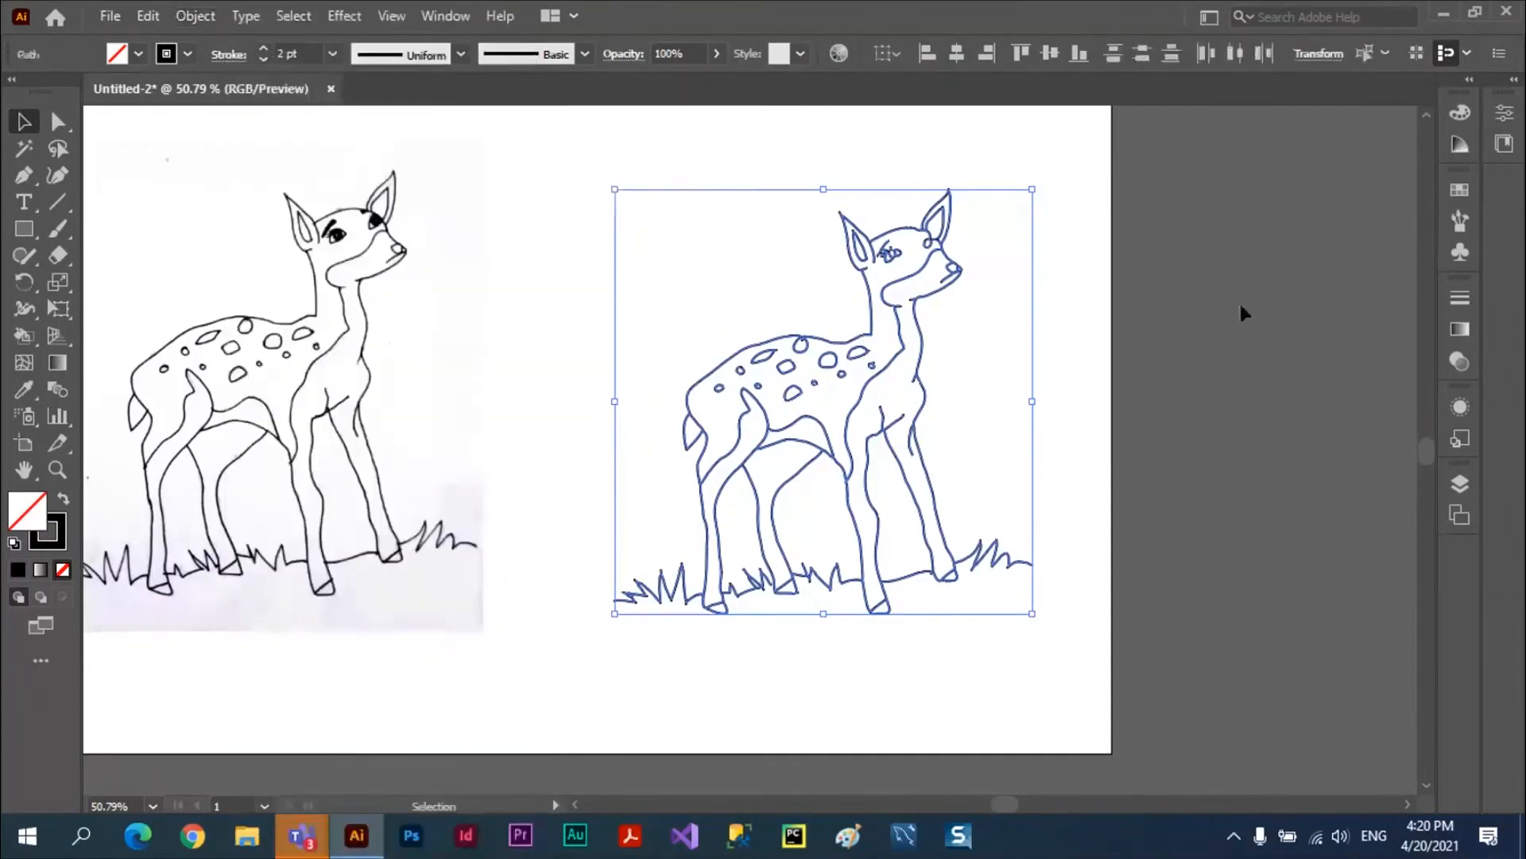
{"action": "left_click", "coordinate": [1244, 312]}
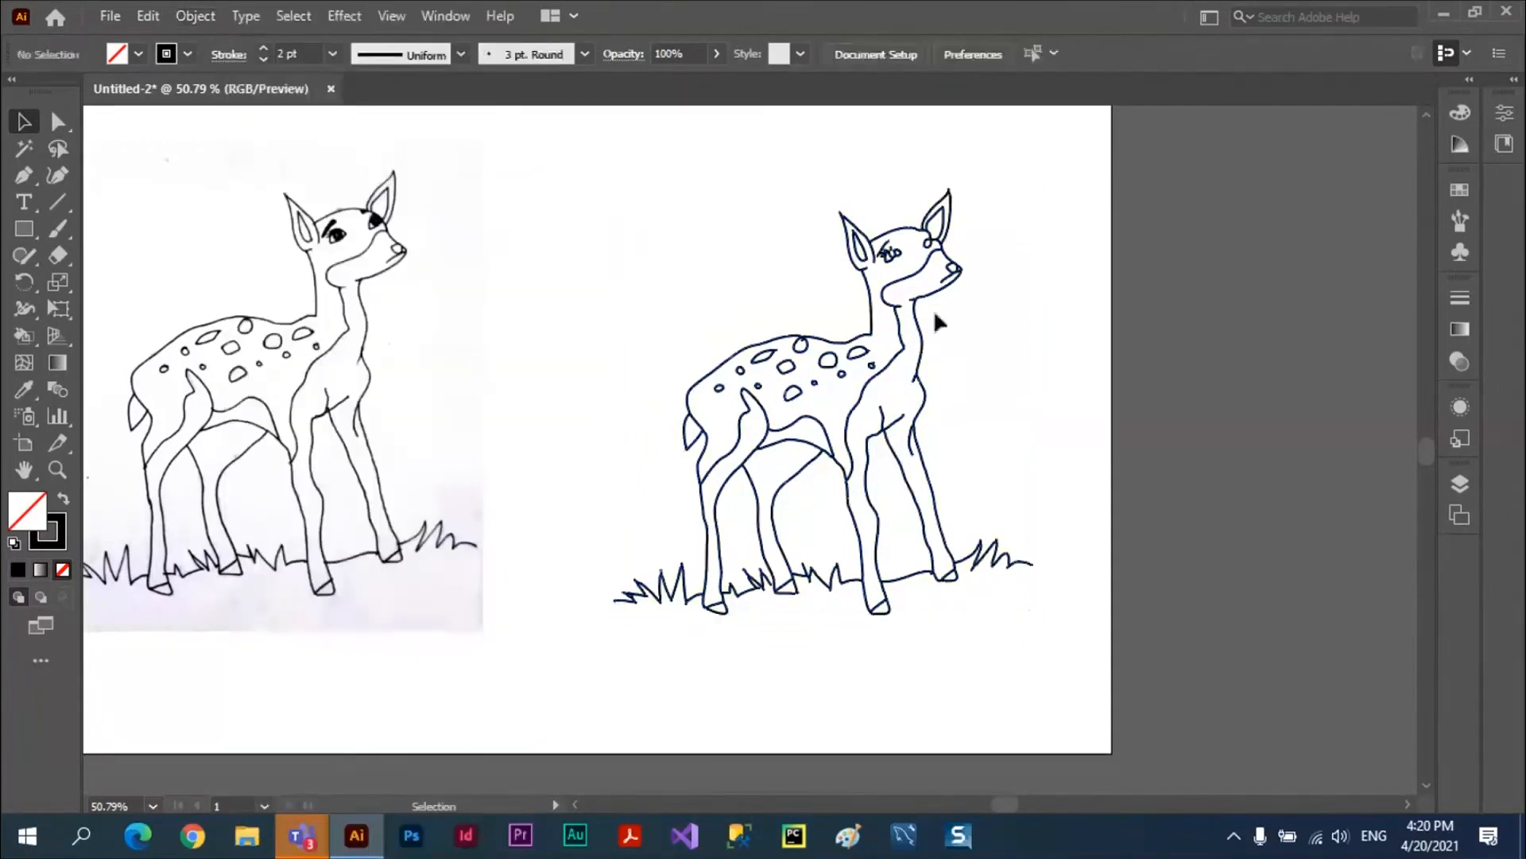
Move the chest and front-leg line, the throat line, the other foreleg line and the nape line away from the deer
{"action": "left_click", "coordinate": [872, 375]}
{"action": "left_click_drag", "start_coordinate": [874, 376], "coordinate": [1136, 366]}
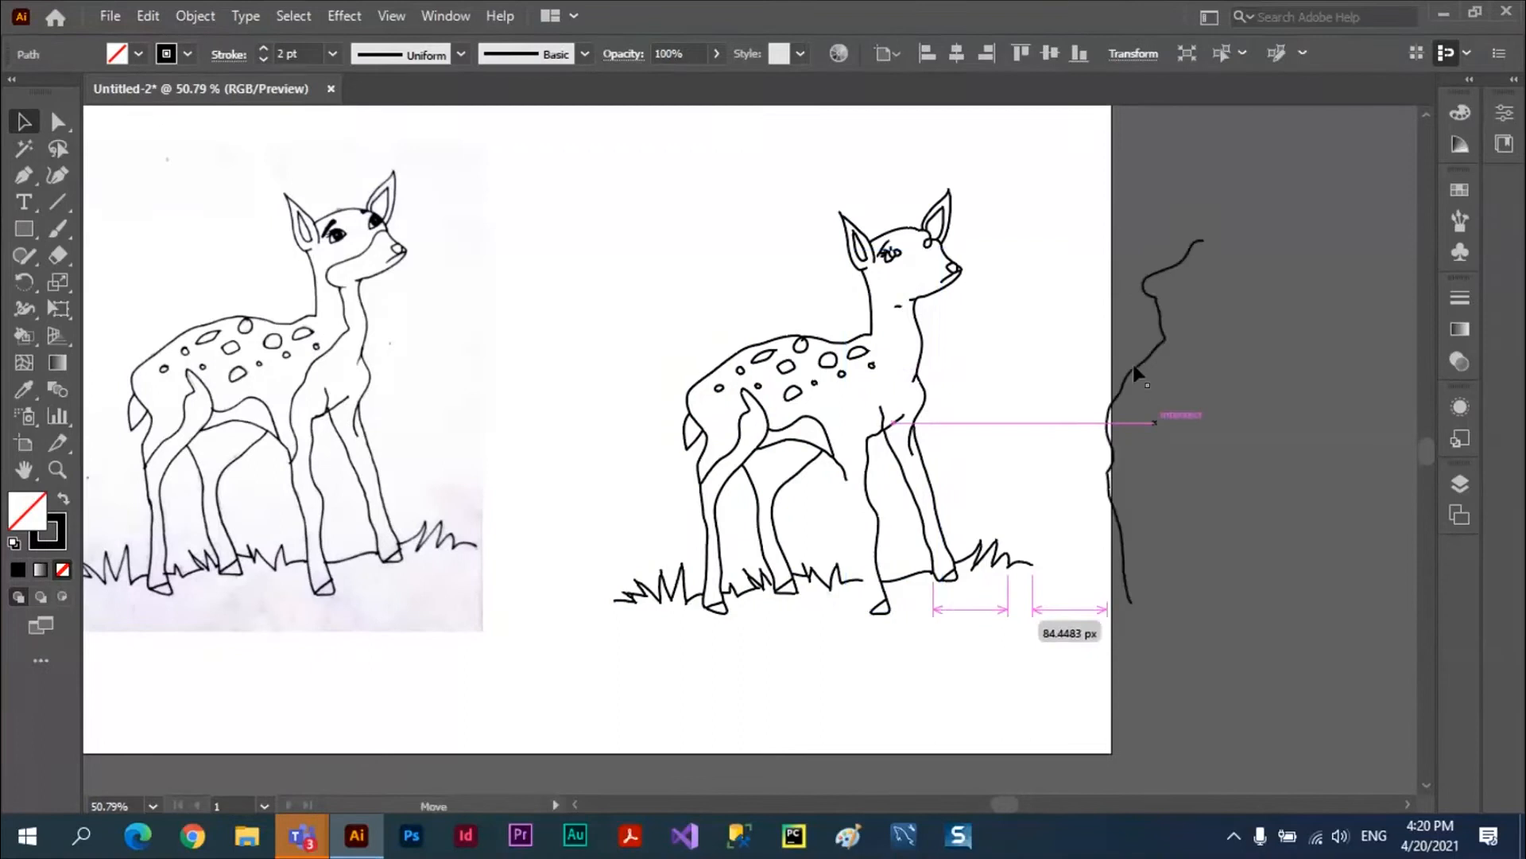
{"action": "left_click_drag", "start_coordinate": [923, 353], "coordinate": [1010, 330]}
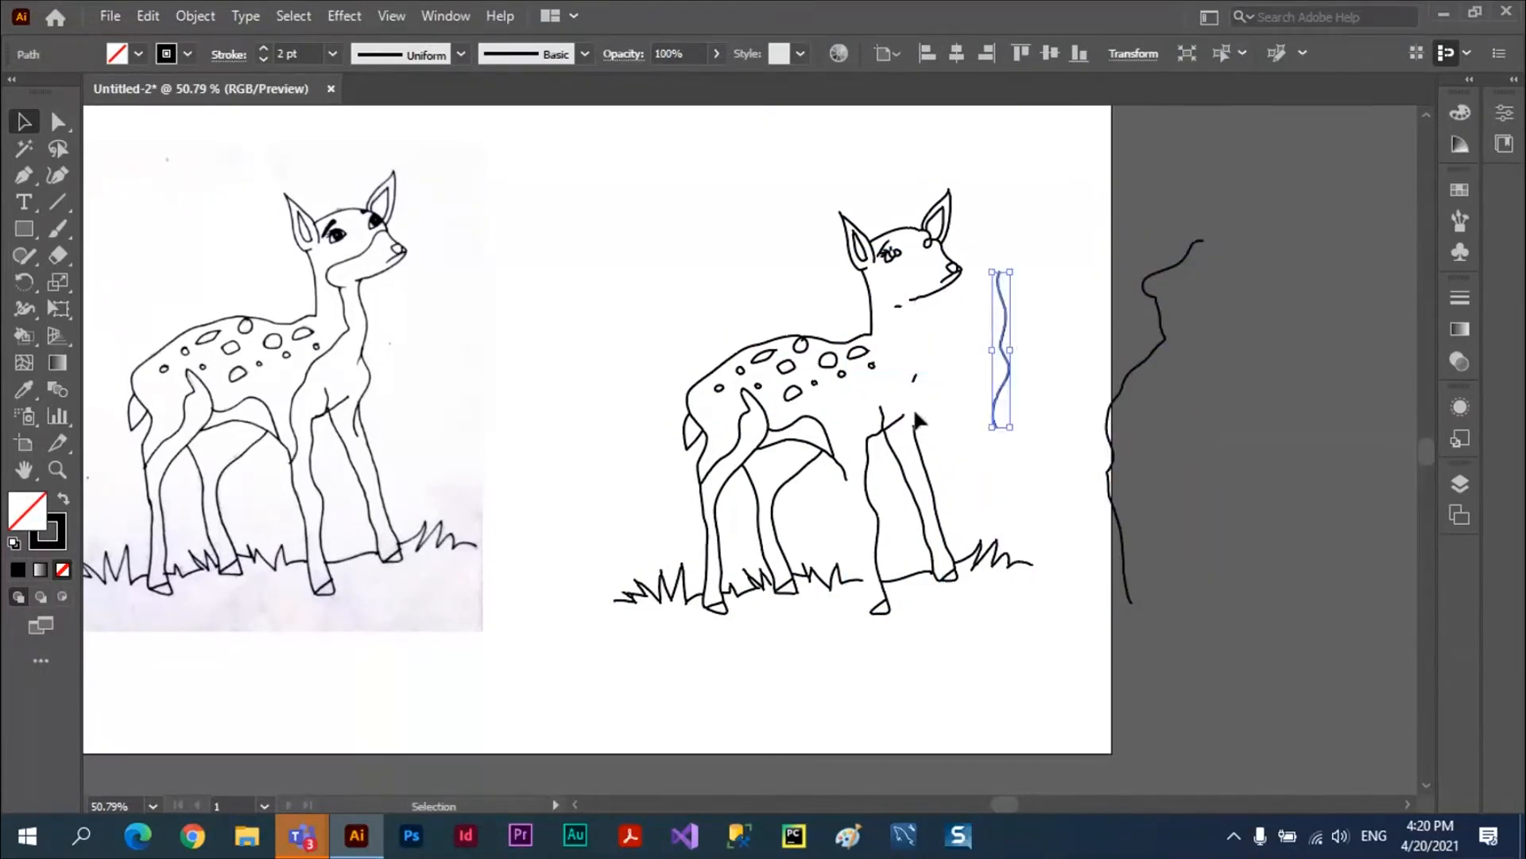
{"action": "left_click_drag", "start_coordinate": [922, 427], "coordinate": [999, 410]}
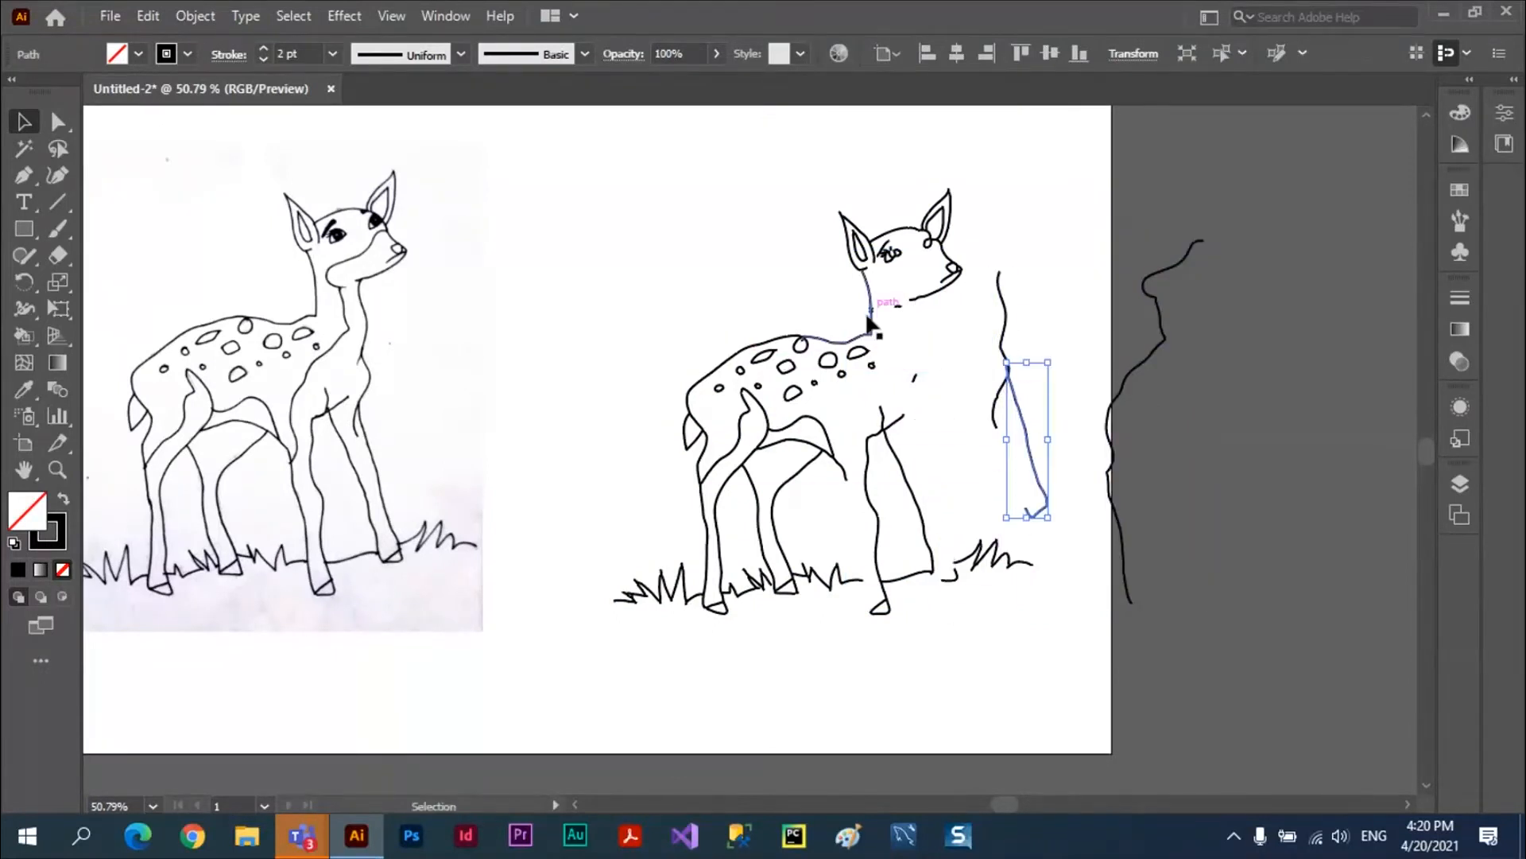
{"action": "left_click_drag", "start_coordinate": [875, 304], "coordinate": [729, 219]}
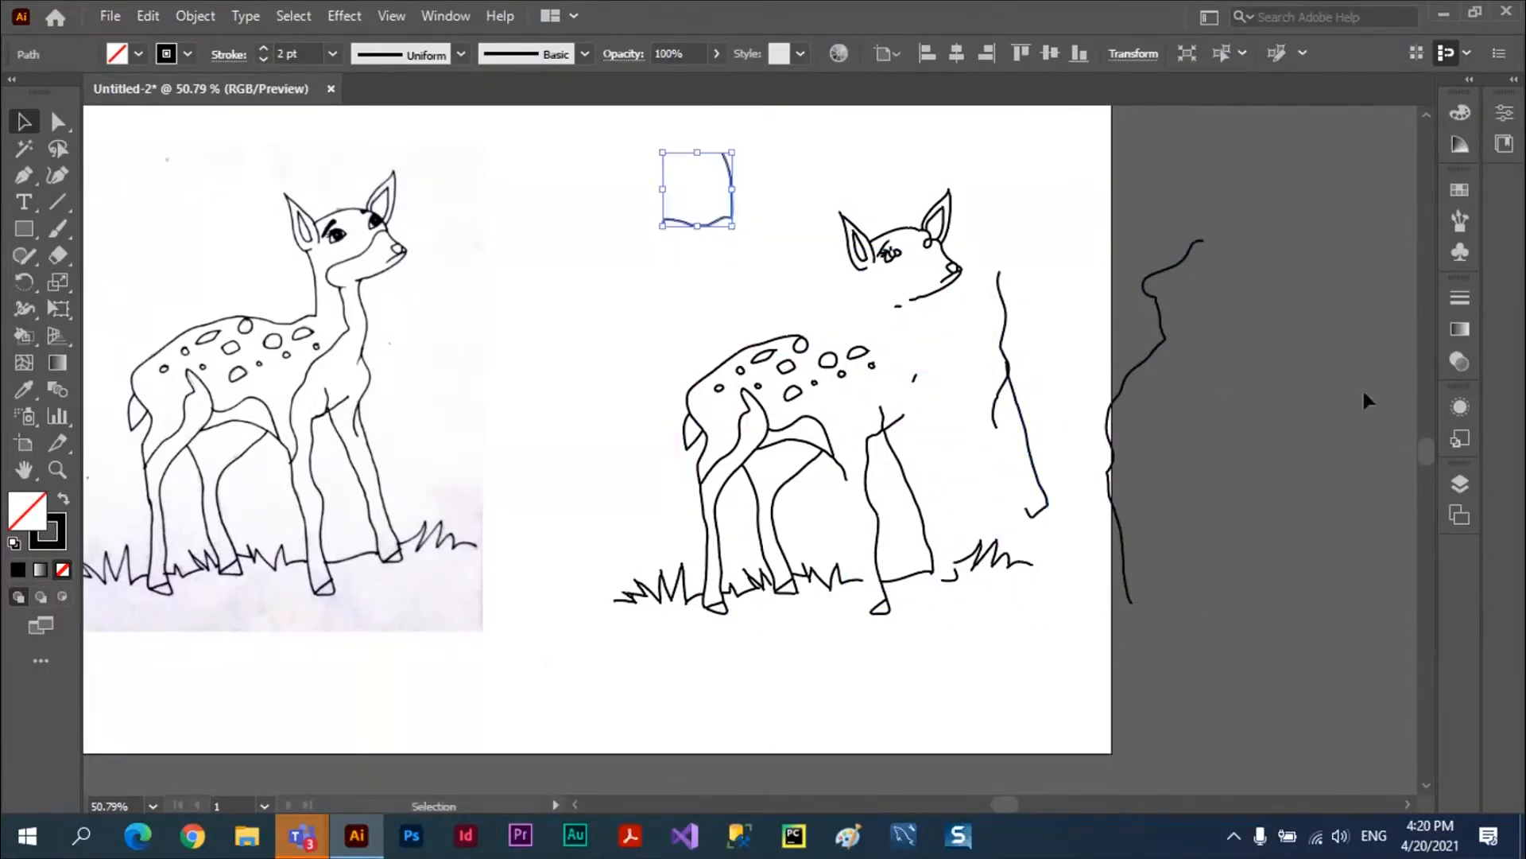
Undo the moves of the four separated lines to restore the traced deer
{"action": "key", "text": "ctrl+z"}
{"action": "key", "text": "ctrl+z"}
{"action": "key", "text": "ctrl+z"}
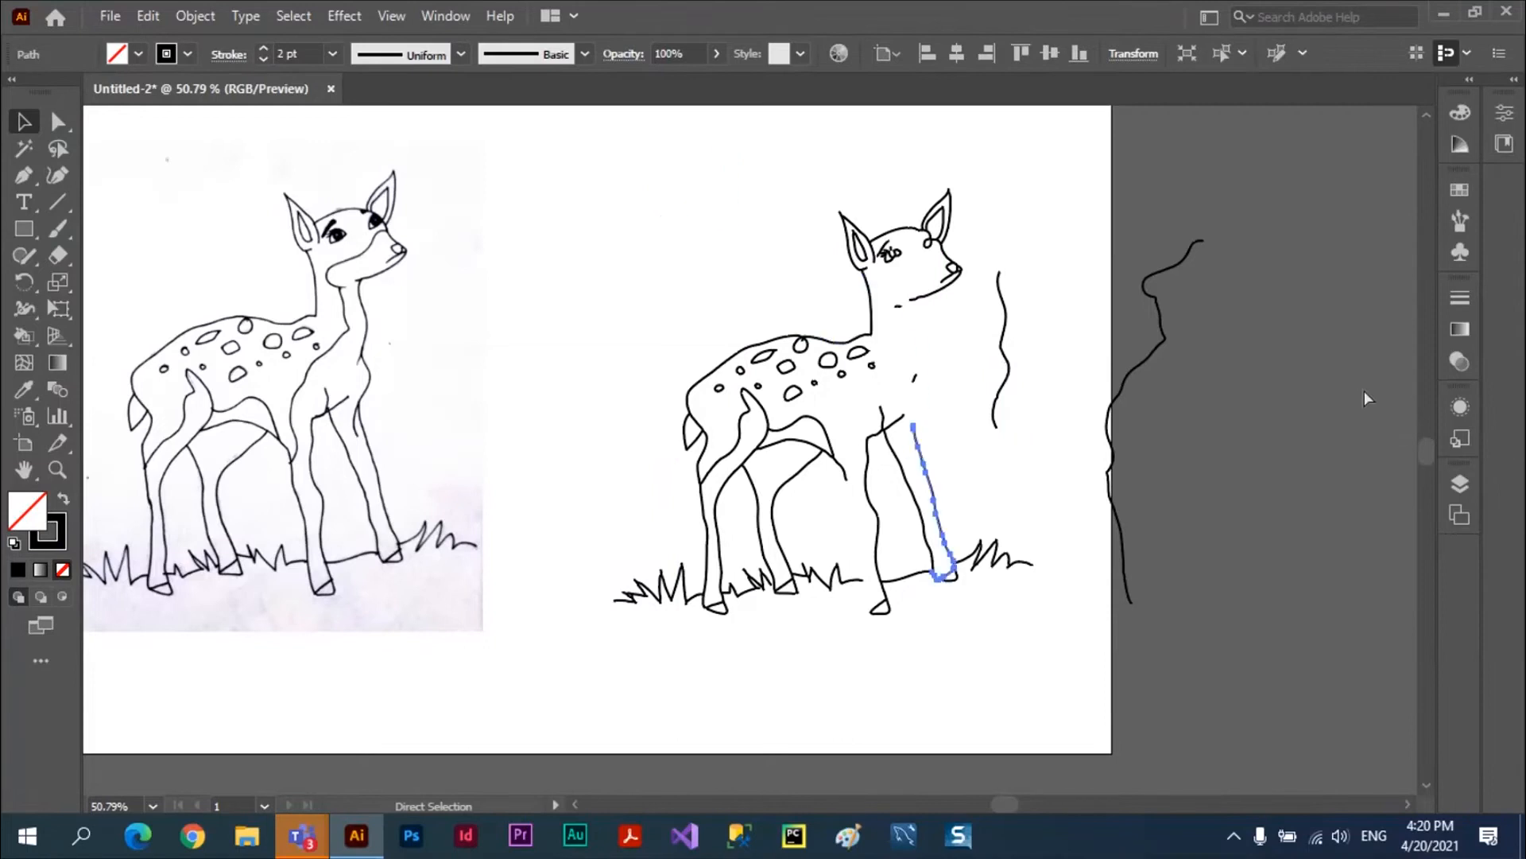
{"action": "key", "text": "v"}
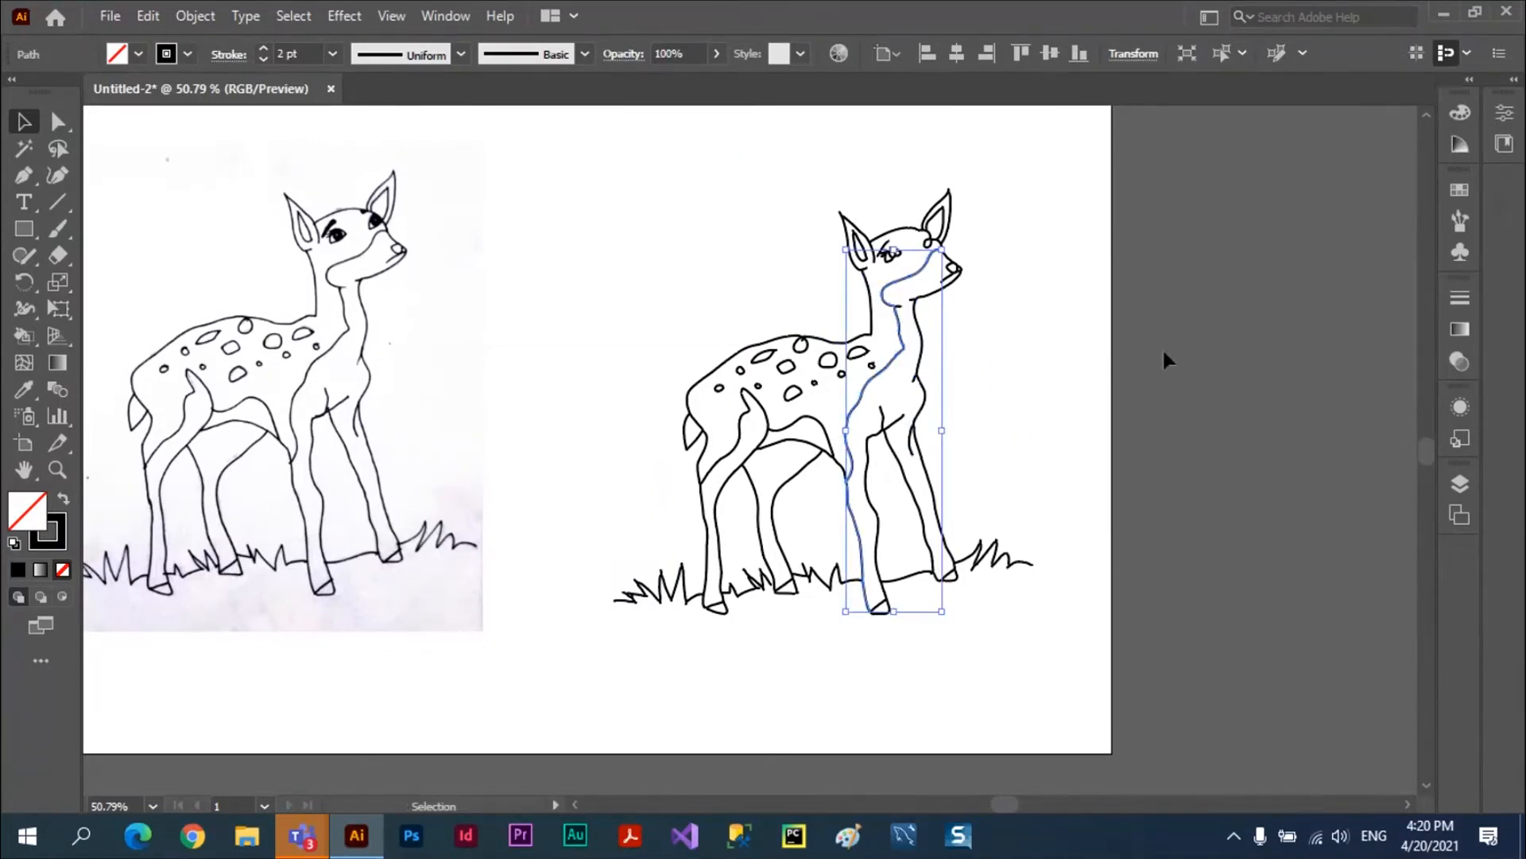
{"action": "key", "text": "ctrl+="}
{"action": "key", "text": "ctrl+="}
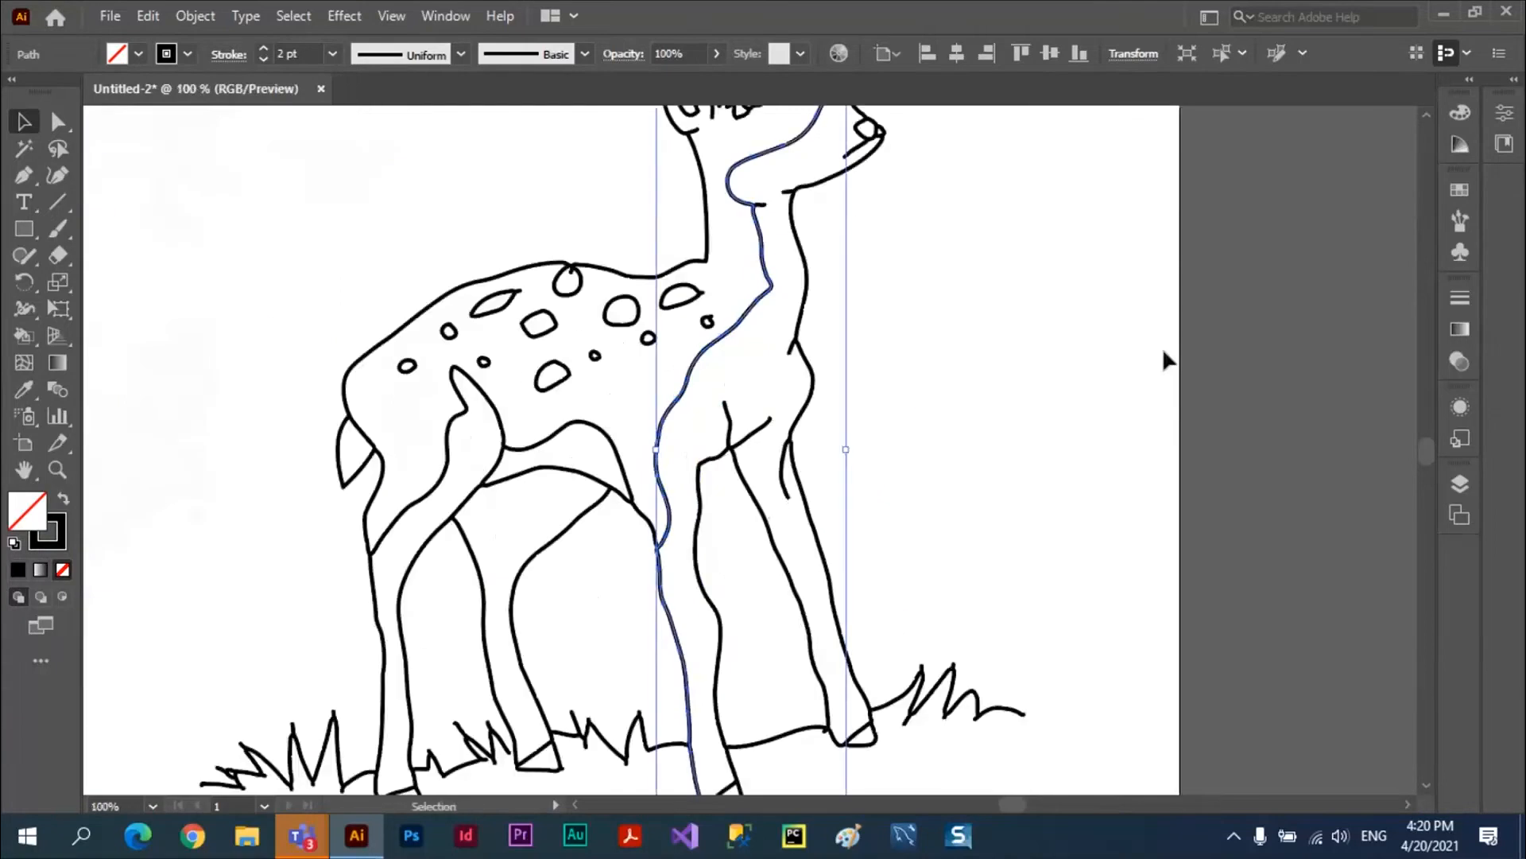
Inspect the anchor points along the deer's chest and front-leg line, and clear the selection
{"action": "left_click", "coordinate": [1009, 386]}
{"action": "left_click", "coordinate": [733, 323]}
{"action": "left_click", "coordinate": [59, 124]}
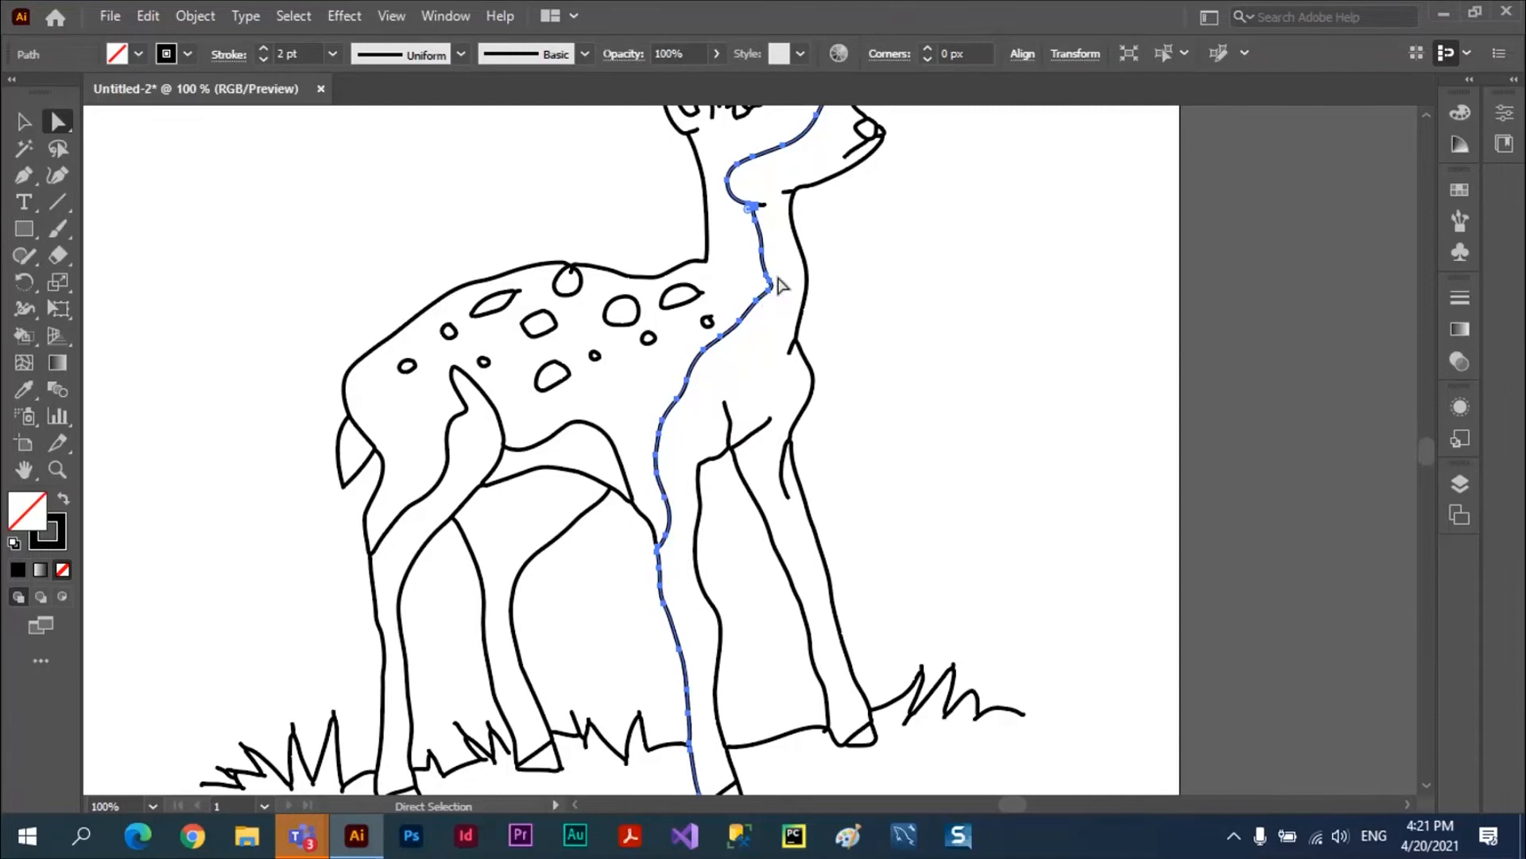
{"action": "key", "text": "ctrl+minus"}
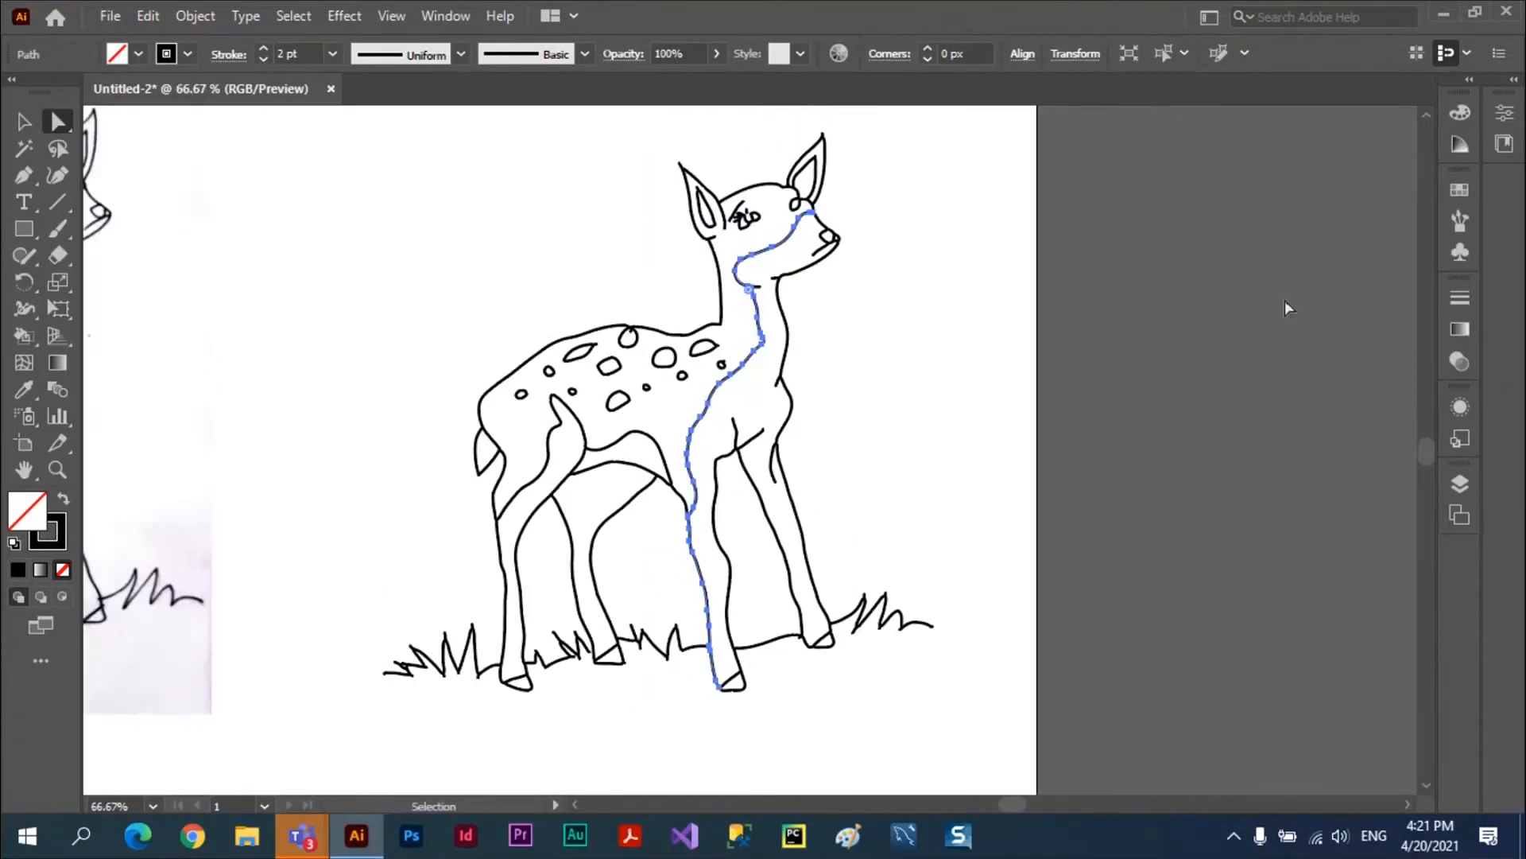
{"action": "left_click", "coordinate": [348, 132]}
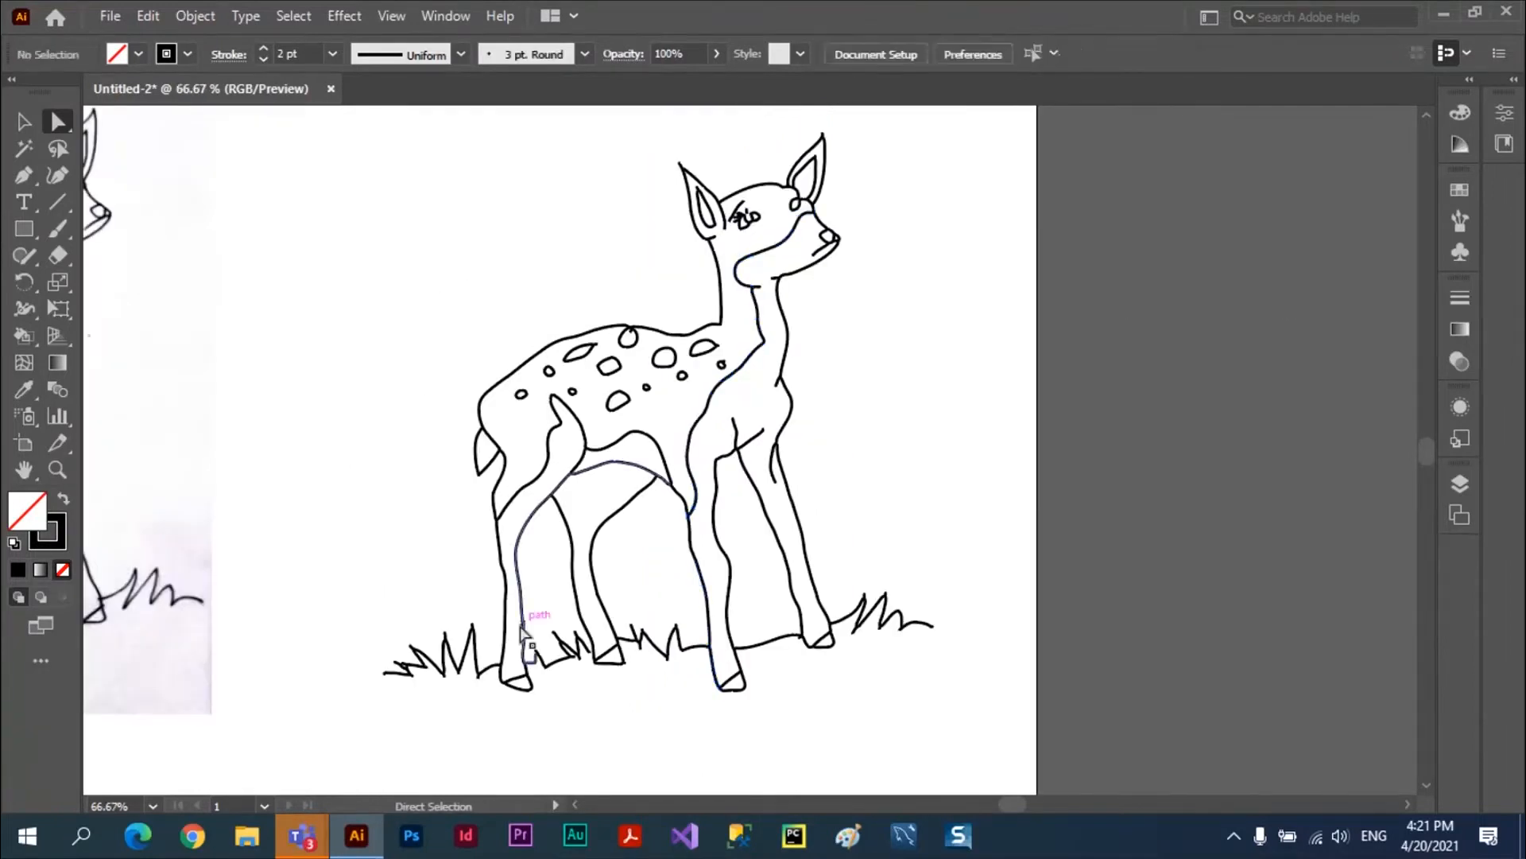
Select all paths of the traced deer and examine how densely their anchor points are placed
{"action": "left_click_drag", "start_coordinate": [910, 765], "coordinate": [313, 260]}
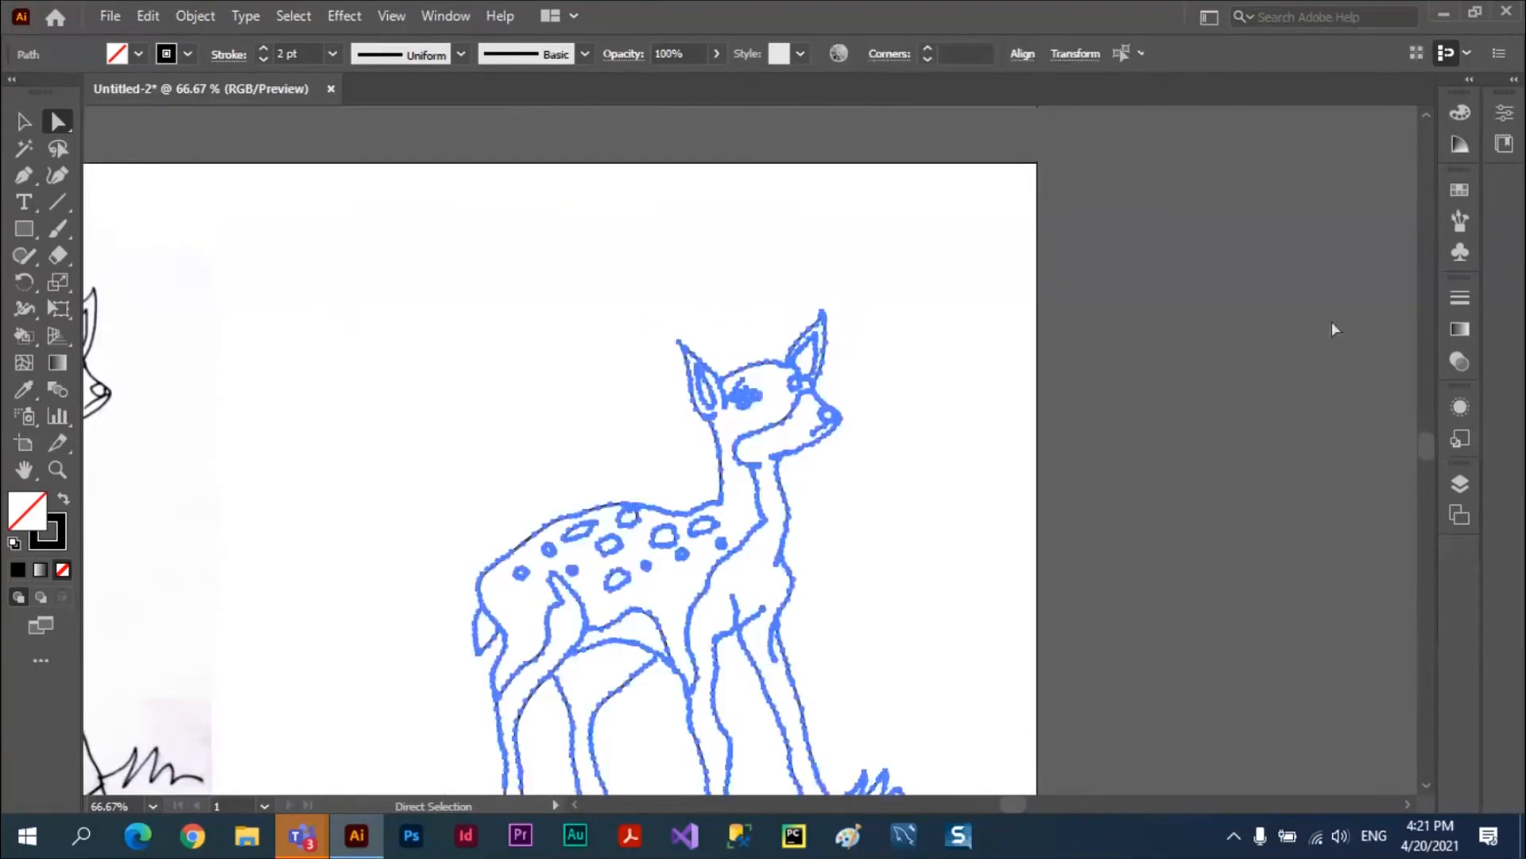
{"action": "left_click", "coordinate": [1428, 785]}
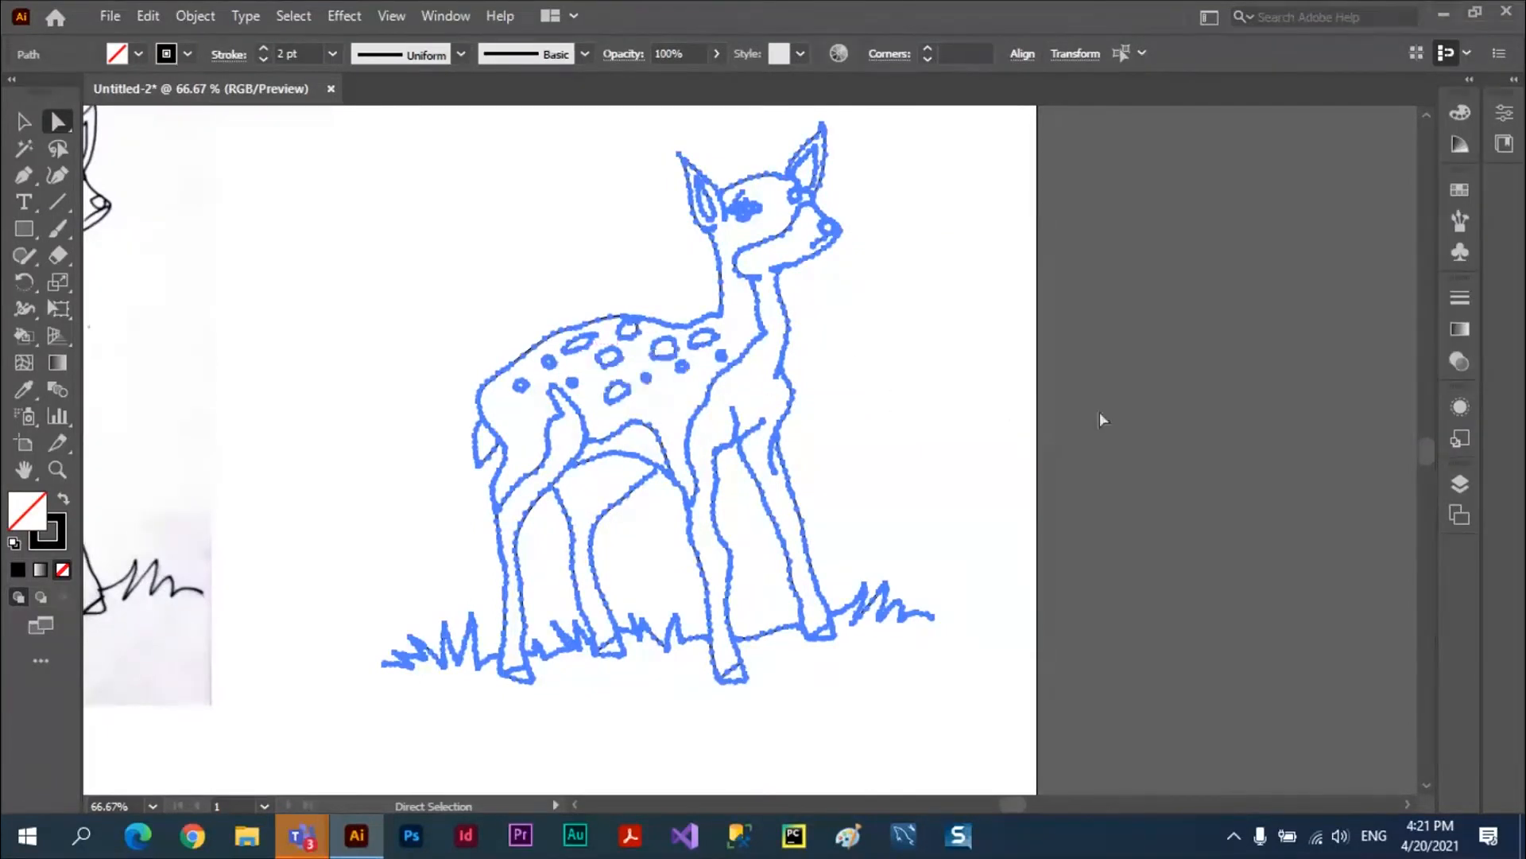
{"action": "key", "text": "ctrl+plus"}
{"action": "key", "text": "ctrl+plus"}
{"action": "key", "text": "ctrl+plus"}
{"action": "key", "text": "ctrl+plus"}
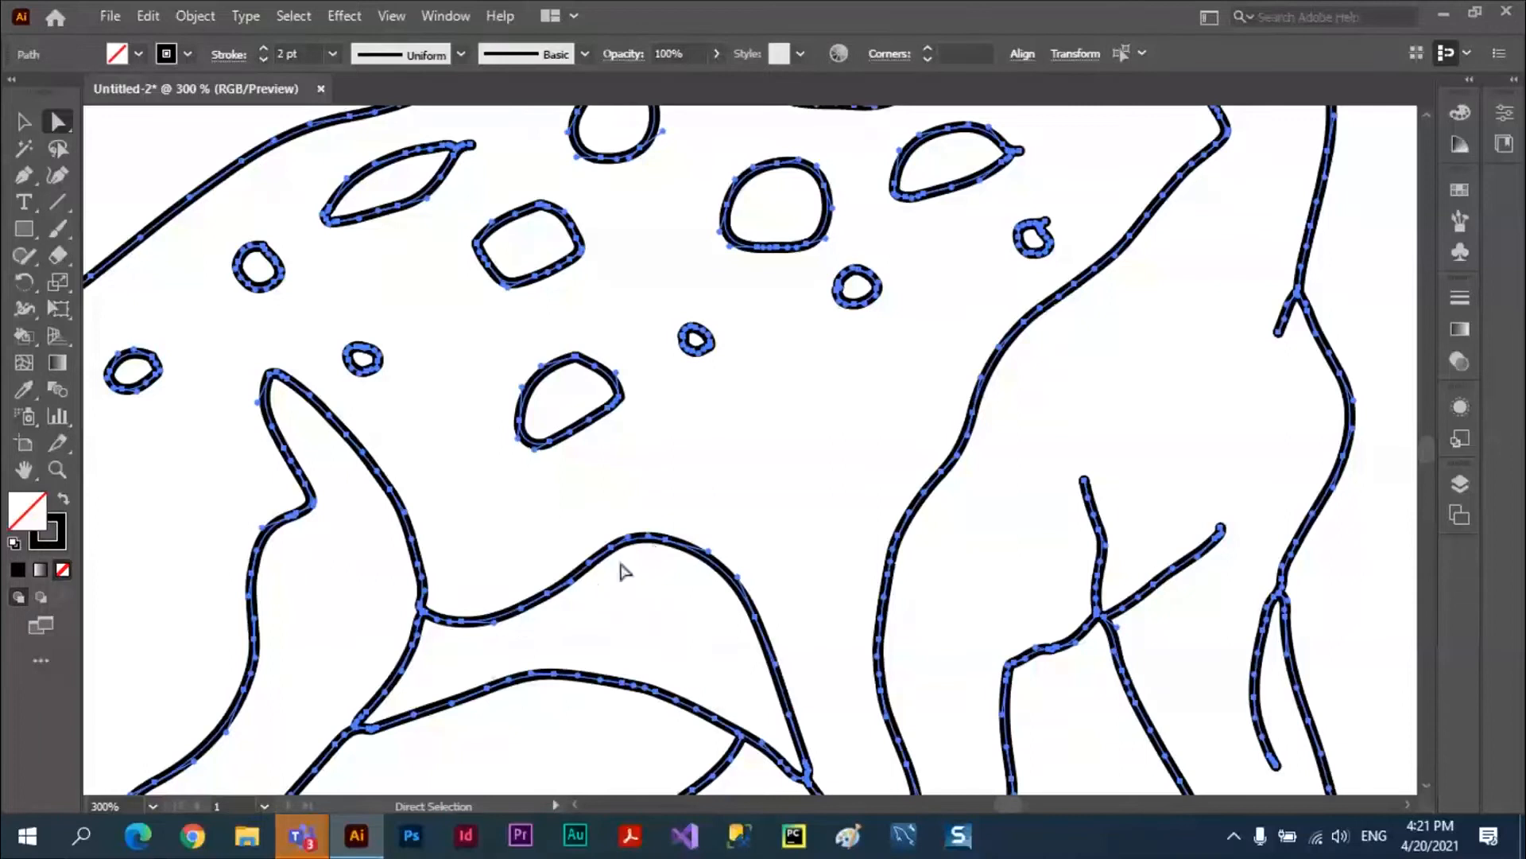
{"action": "key", "text": "v"}
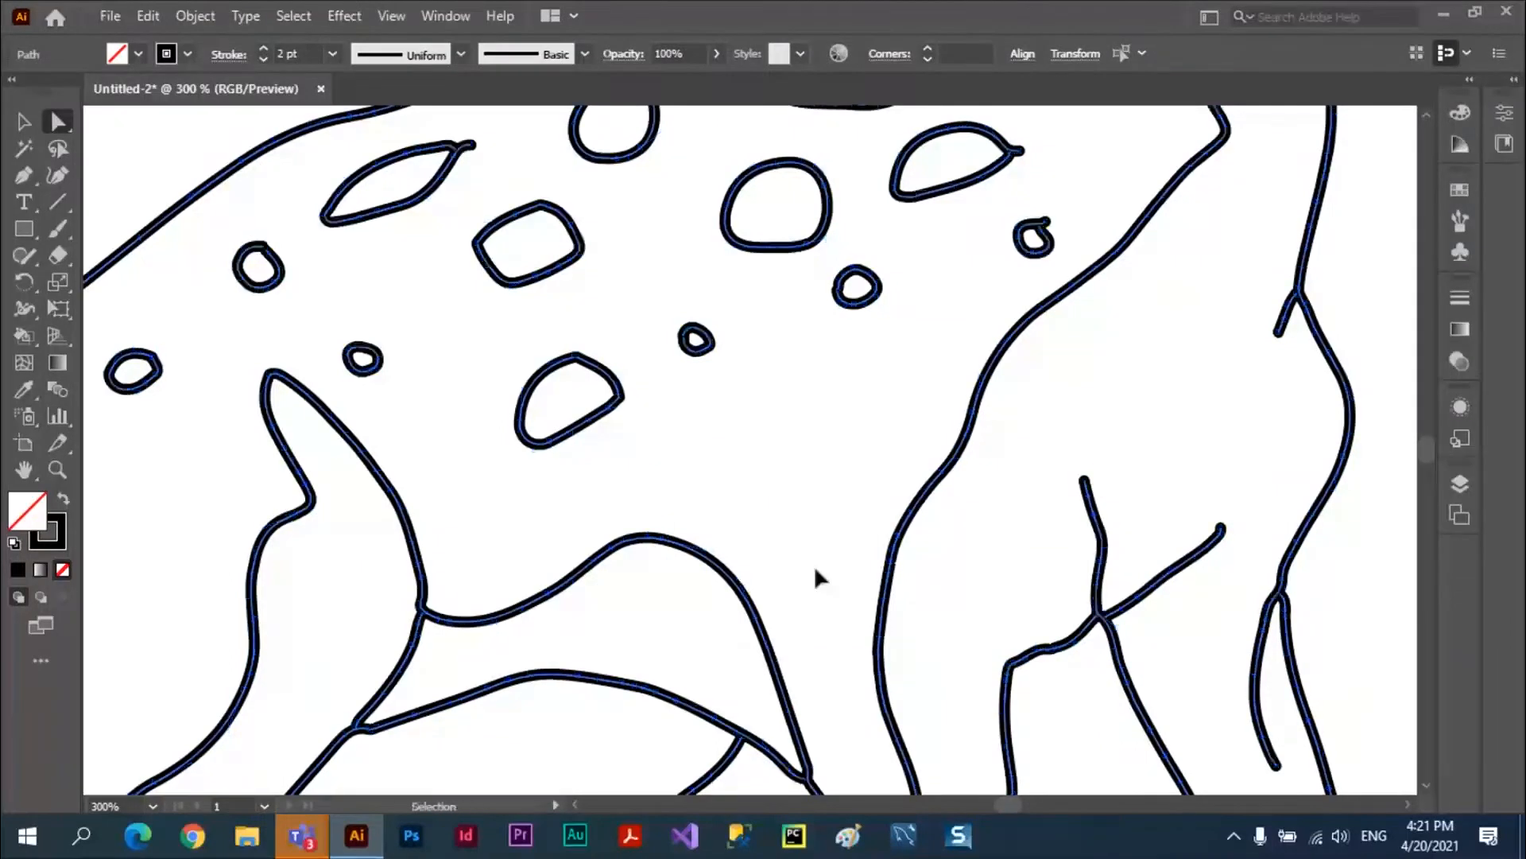
{"action": "scroll", "coordinate": [818, 578], "scroll_direction": "down", "scroll_amount": 5}
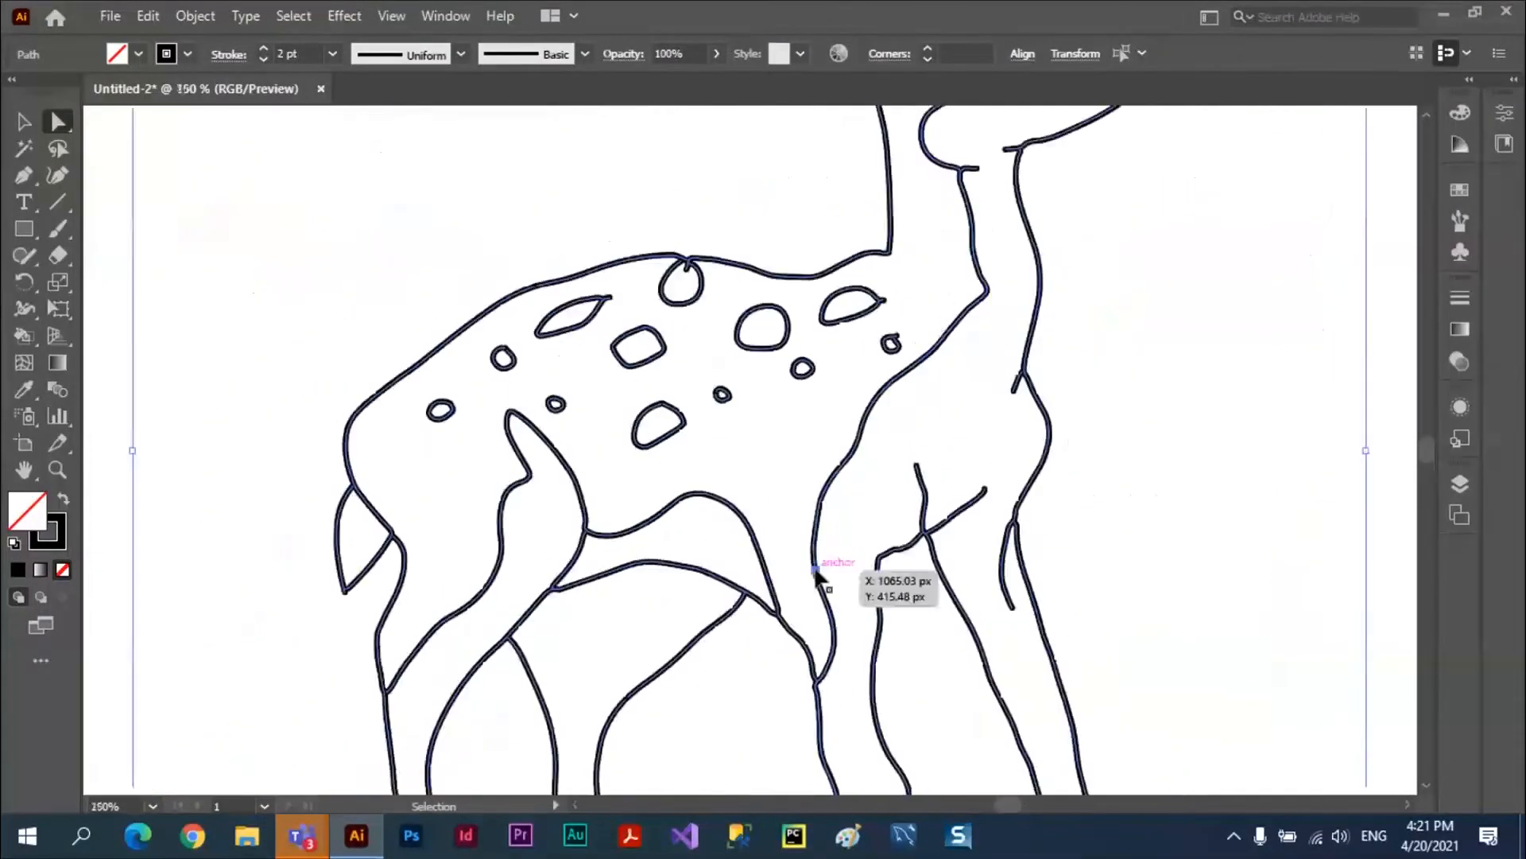
{"action": "key", "text": "a"}
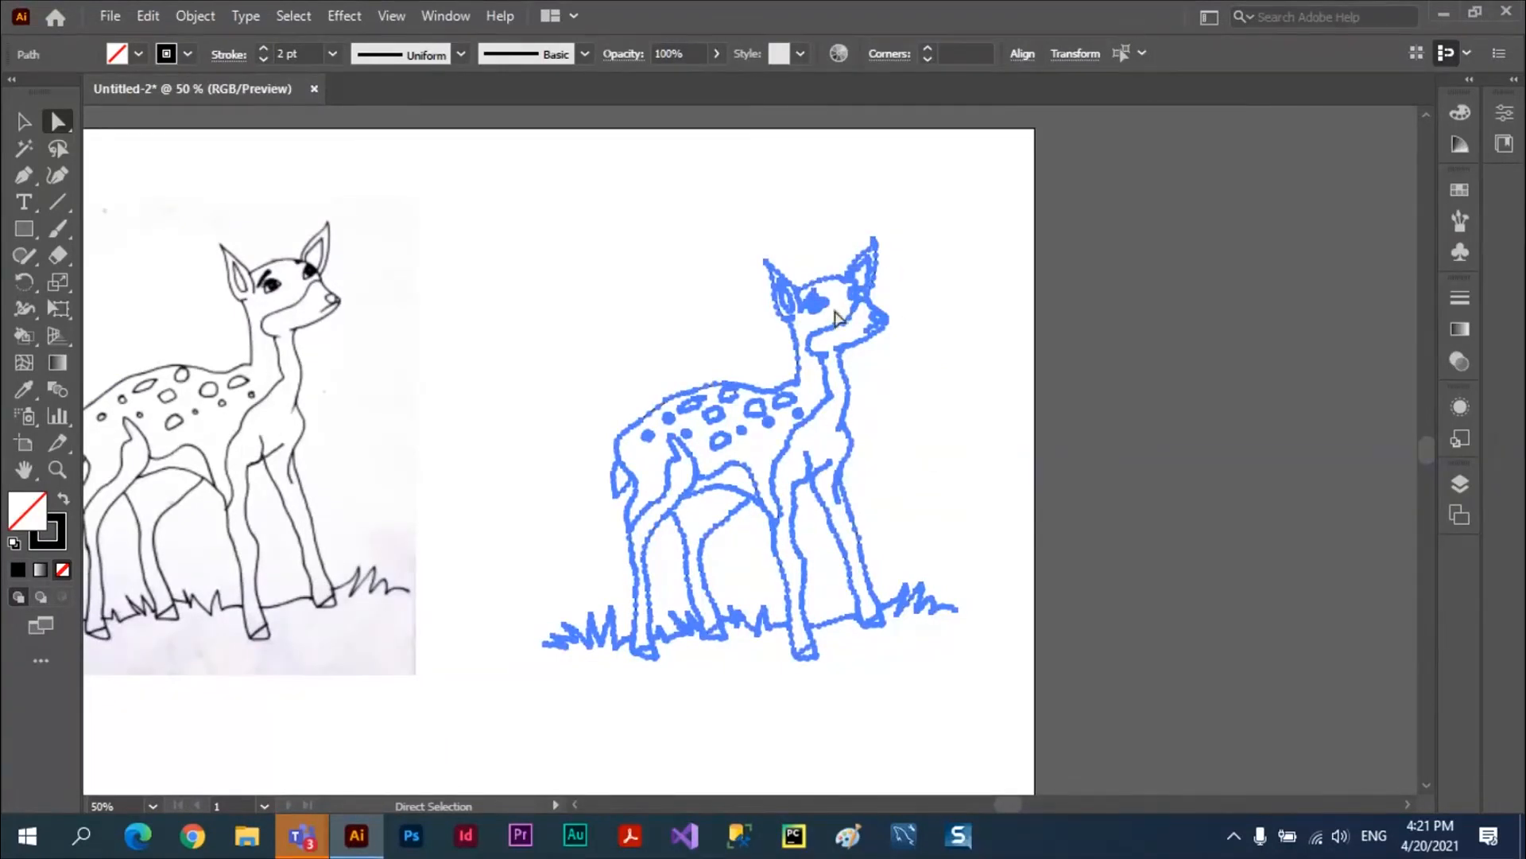
Simplify all the traced deer's paths, comparing minimum and maximum anchor points and leaving the amount at the minimum
{"action": "left_click", "coordinate": [23, 121]}
{"action": "left_click", "coordinate": [819, 306]}
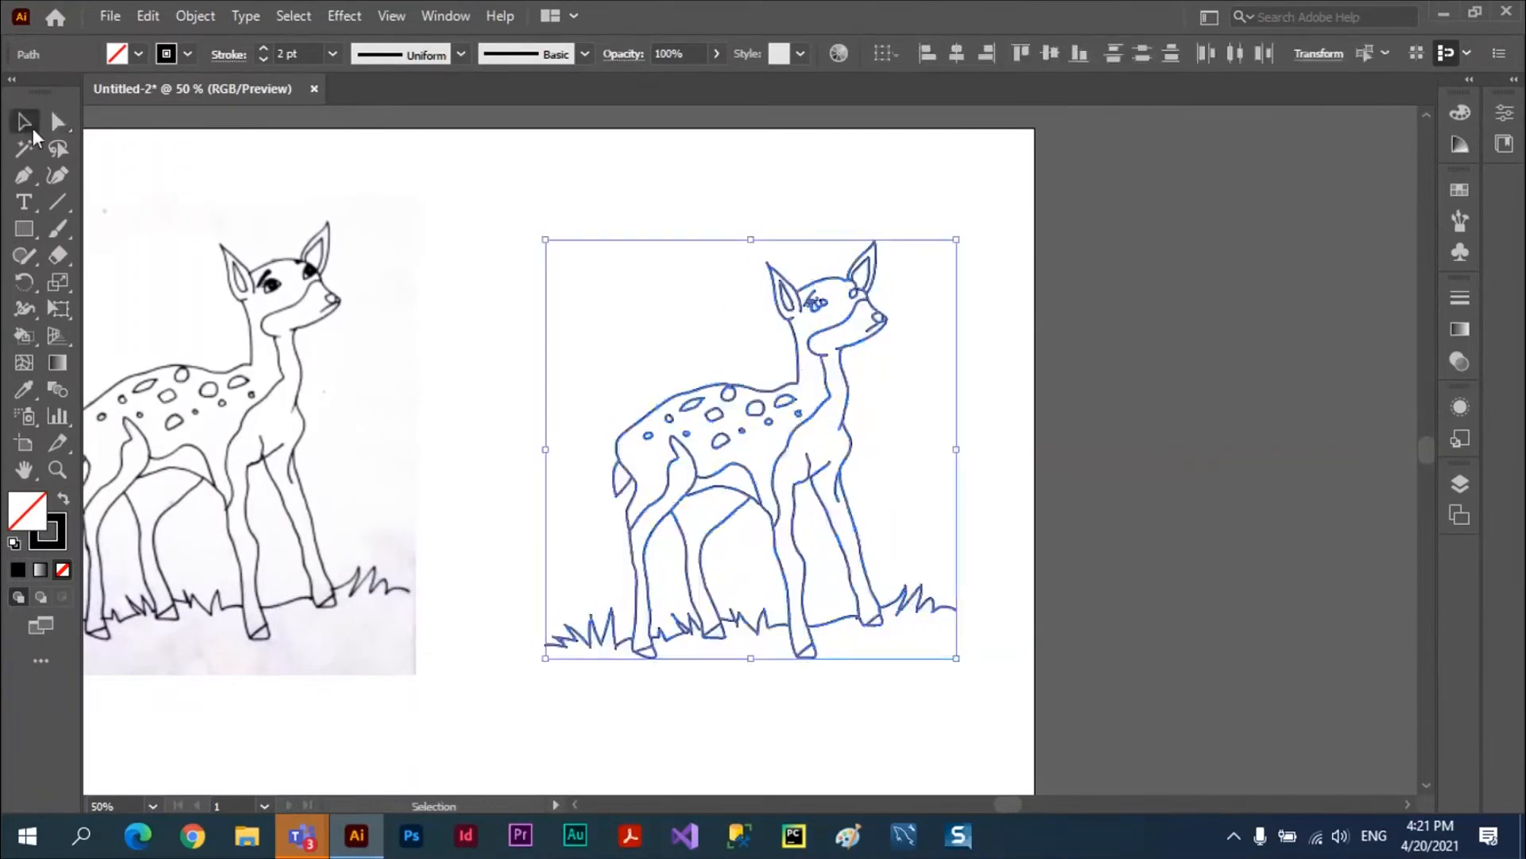
{"action": "right_click", "coordinate": [815, 306]}
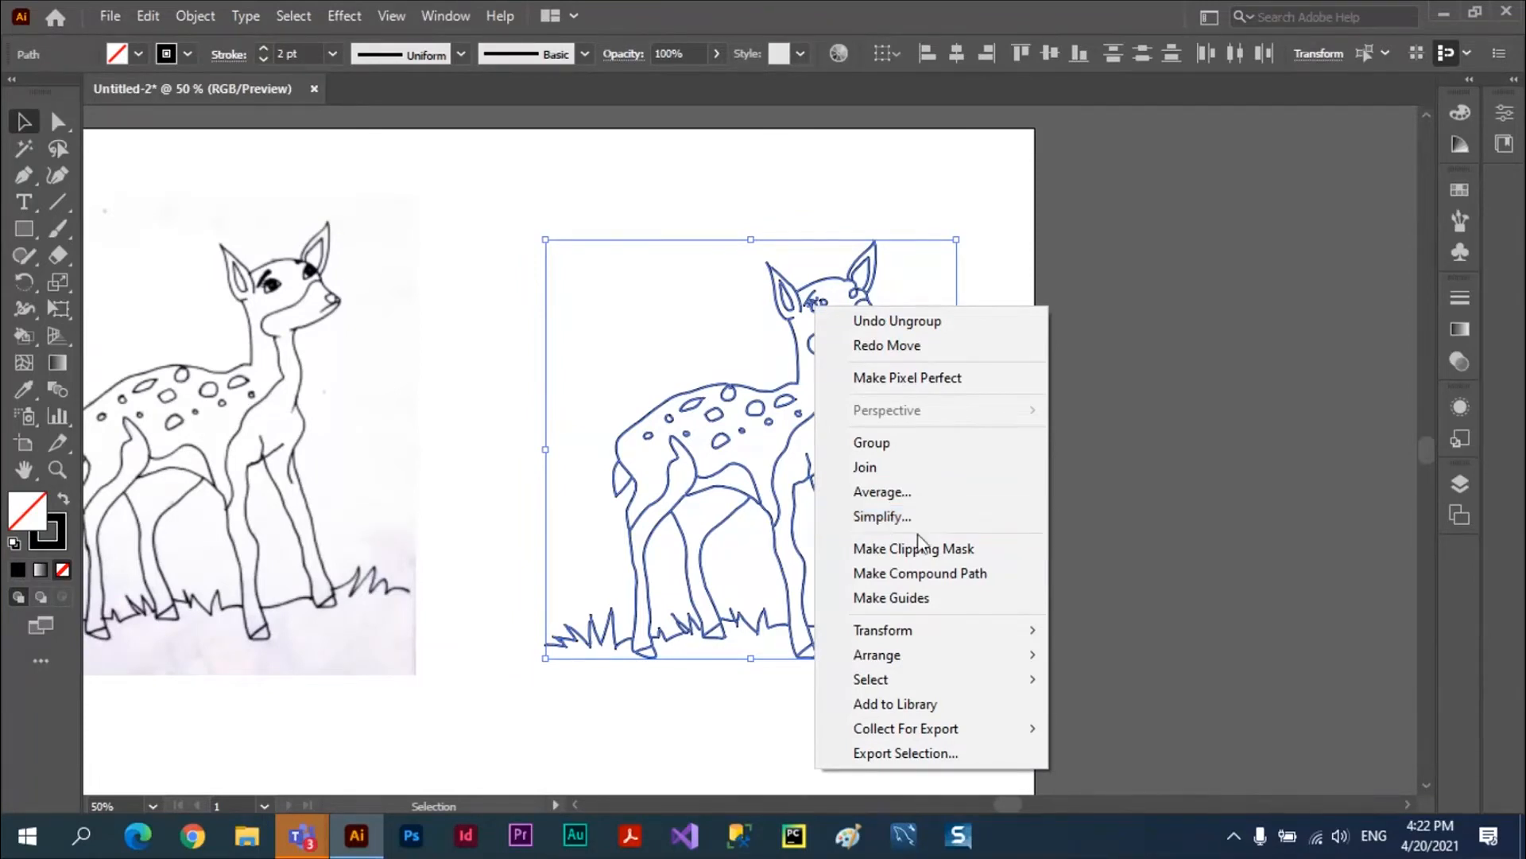
{"action": "left_click", "coordinate": [881, 517]}
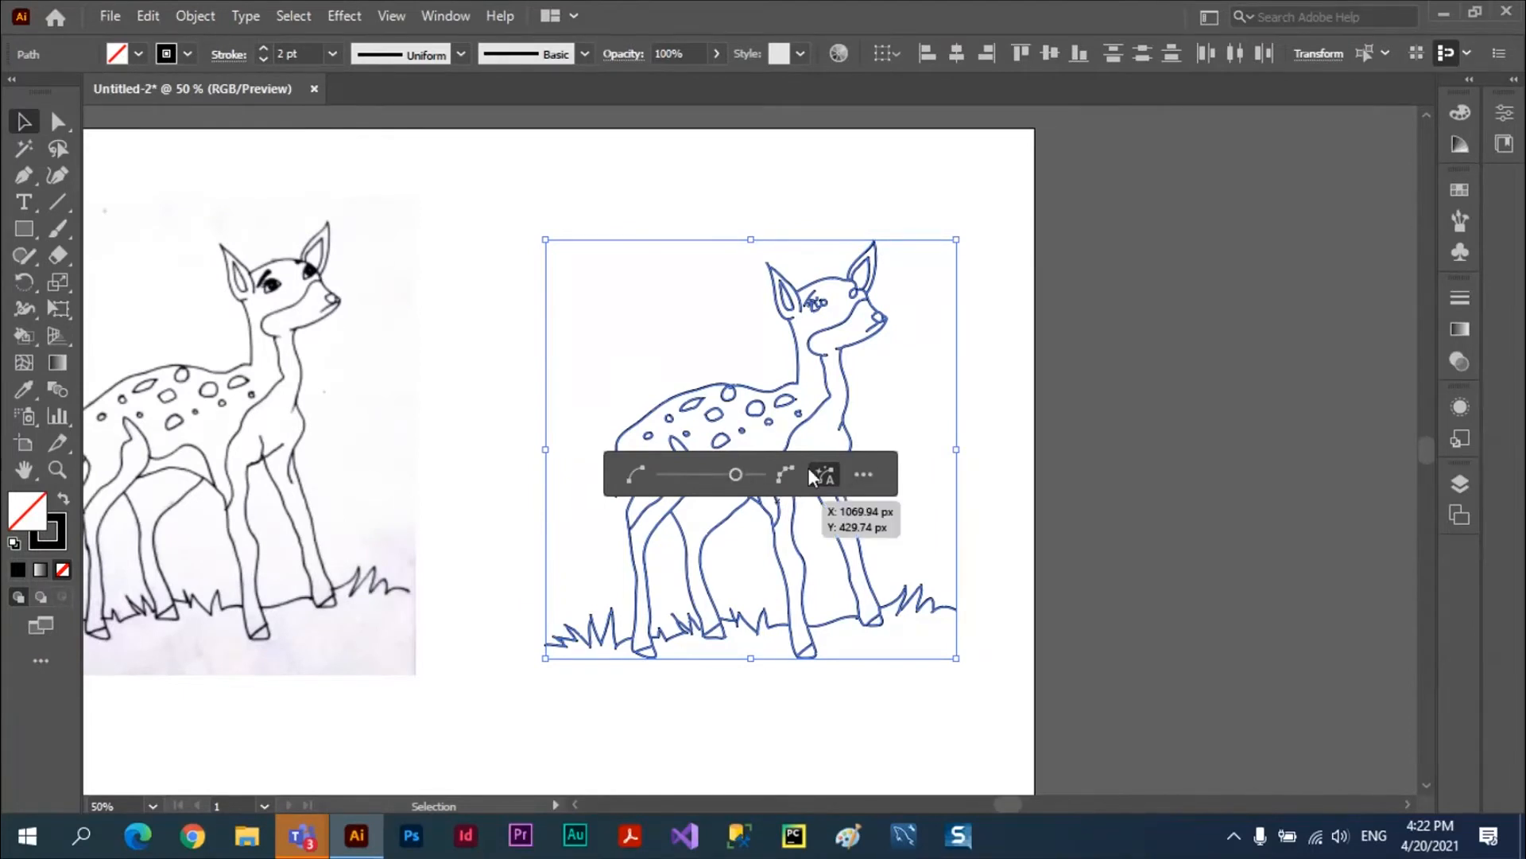
{"action": "left_click_drag", "start_coordinate": [878, 457], "coordinate": [897, 182]}
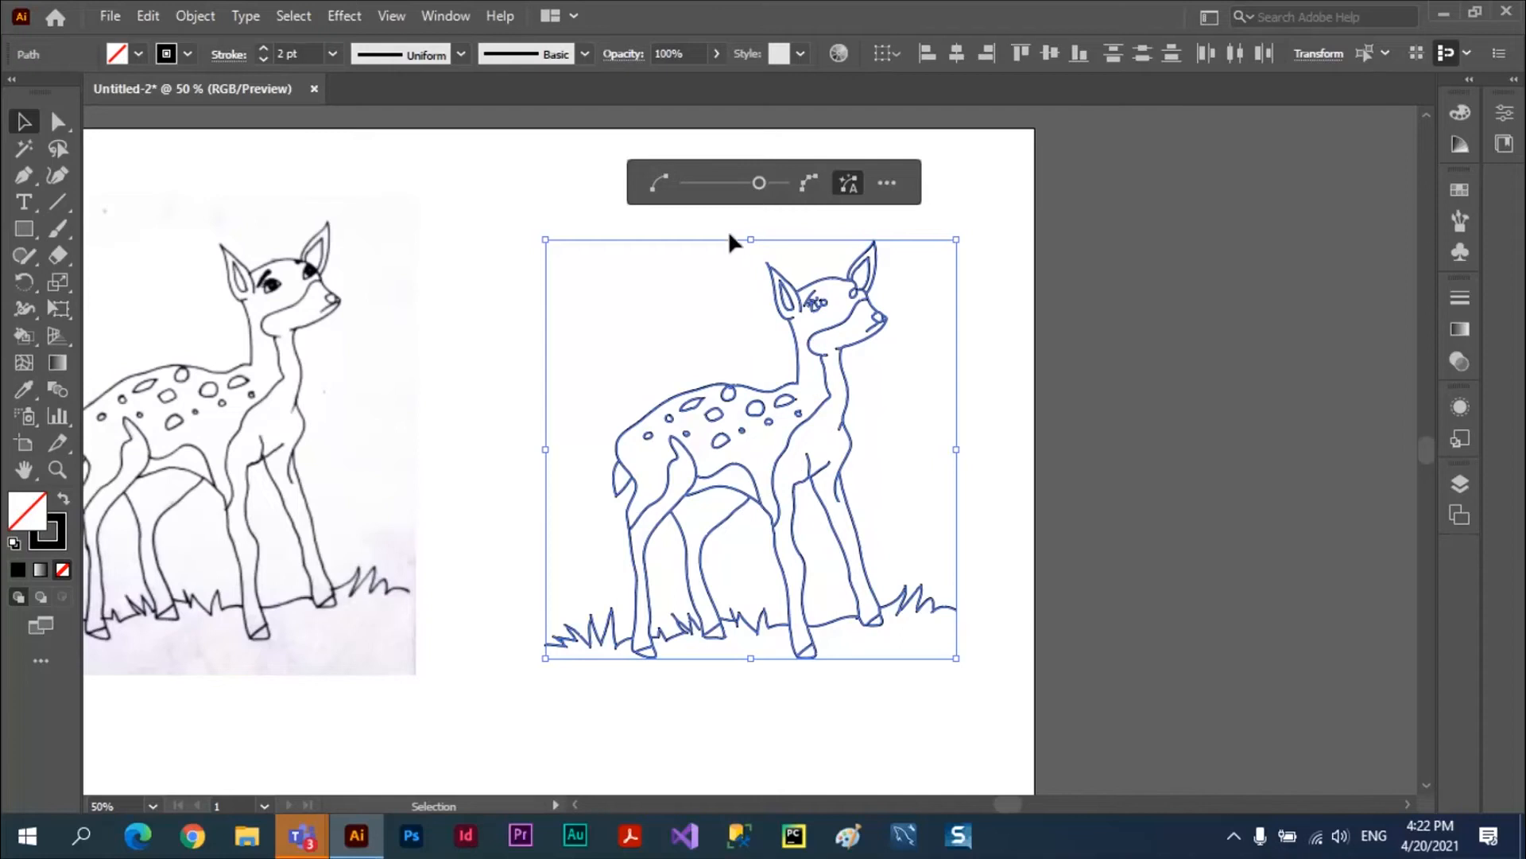
{"action": "left_click_drag", "start_coordinate": [759, 187], "coordinate": [680, 186]}
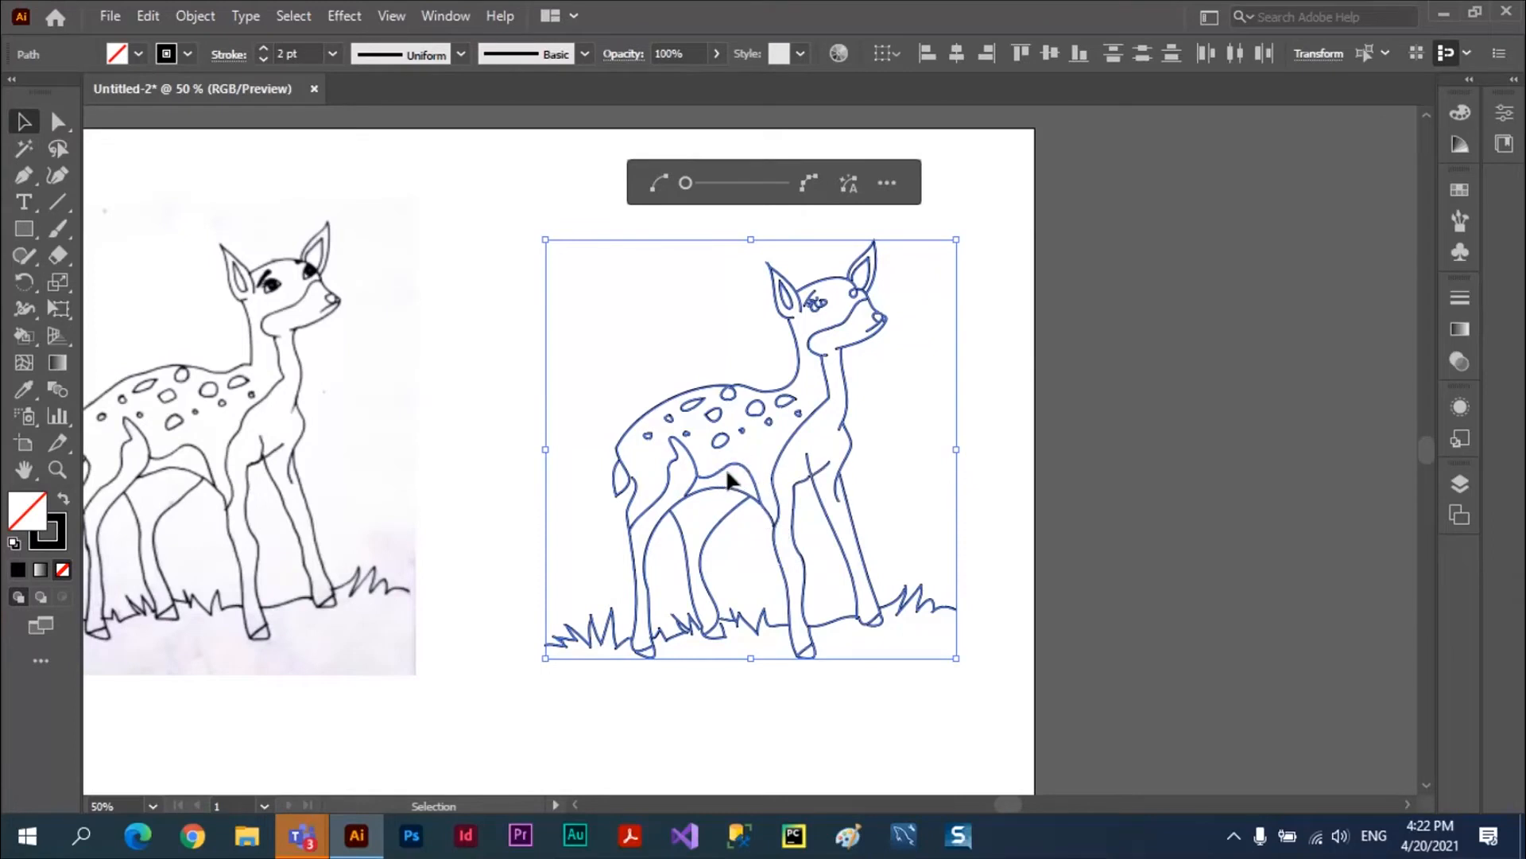
{"action": "left_click_drag", "start_coordinate": [688, 181], "coordinate": [786, 182]}
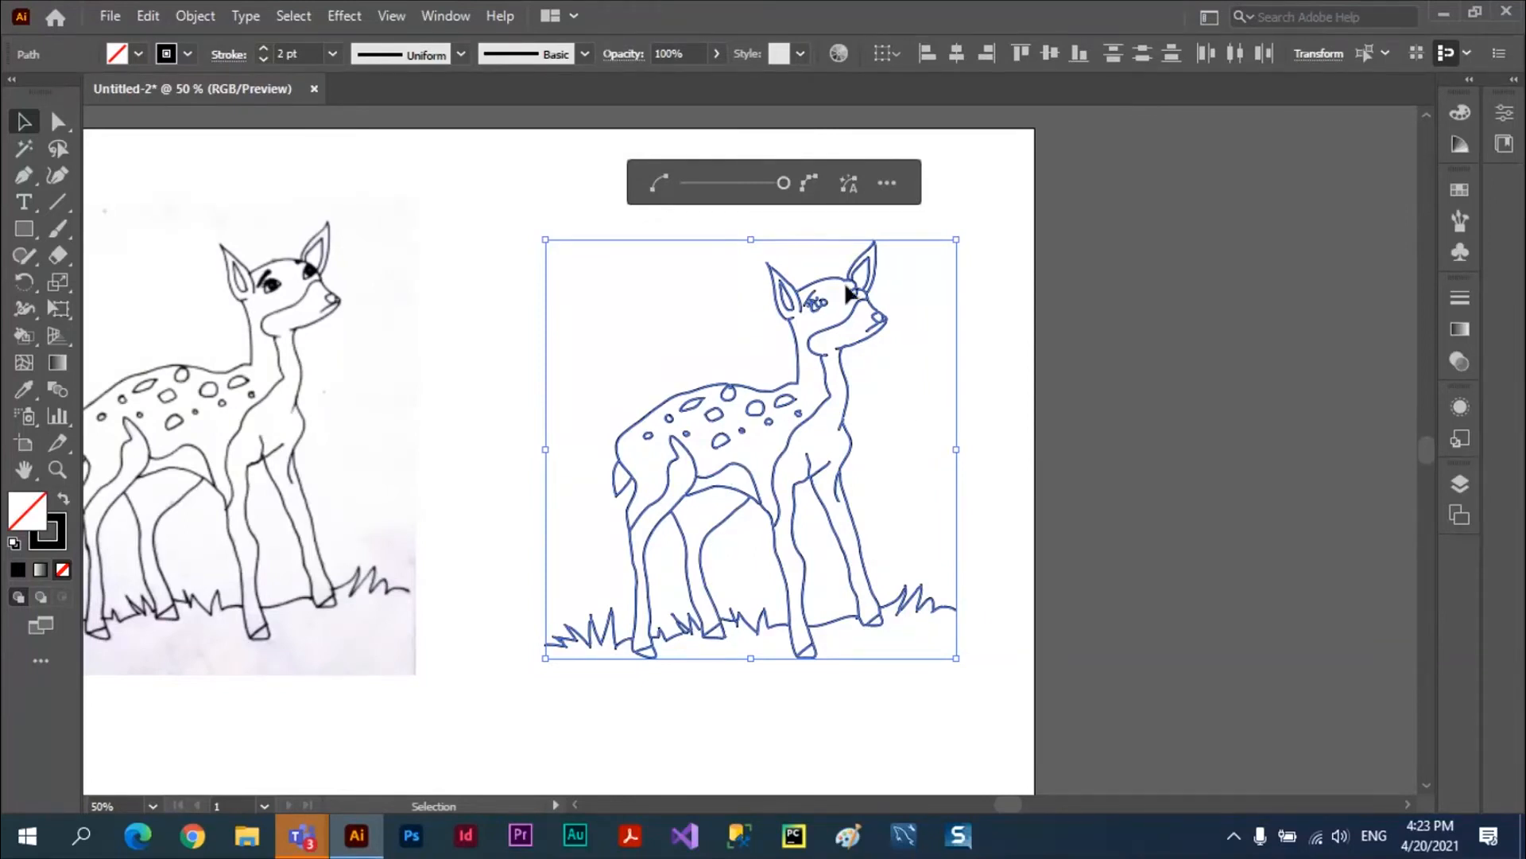
{"action": "left_click_drag", "start_coordinate": [783, 183], "coordinate": [666, 218]}
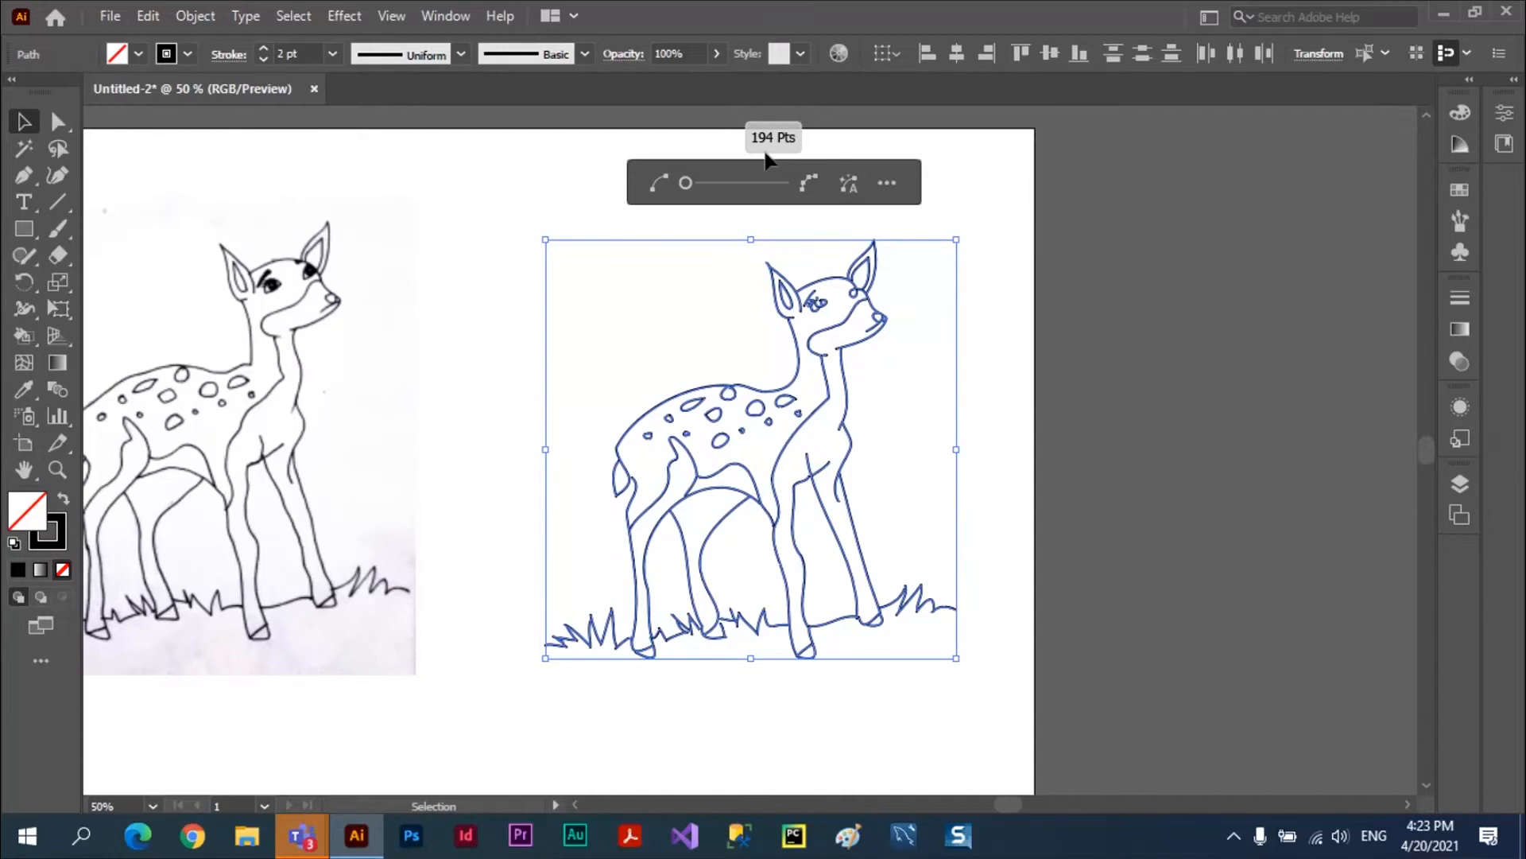
{"action": "left_click", "coordinate": [980, 250]}
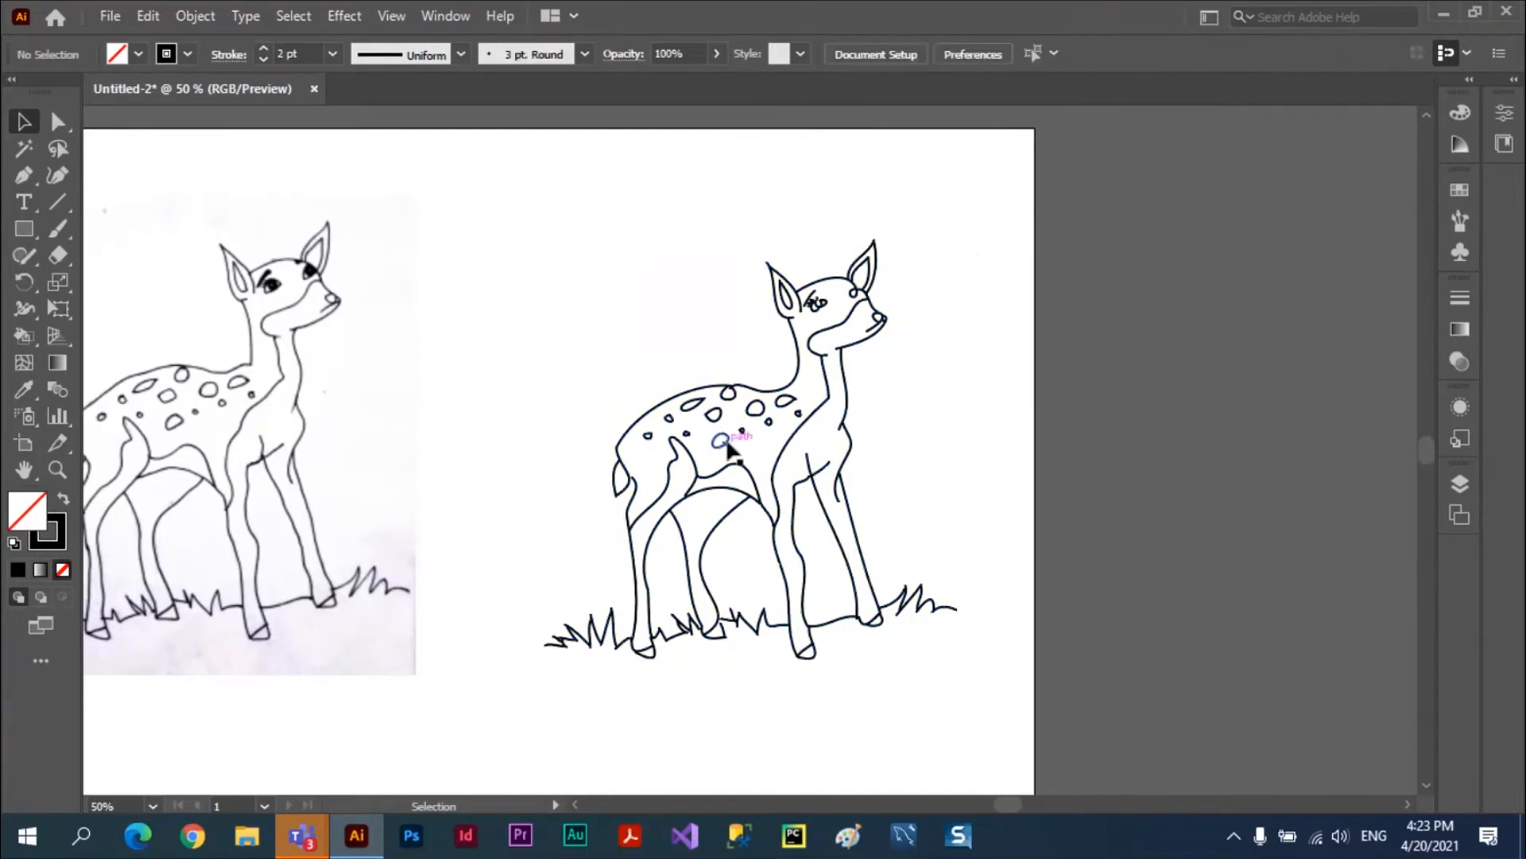
Examine the remaining anchor points and handles on the simplified body spots and the hind-leg and belly line
{"action": "left_click", "coordinate": [727, 443]}
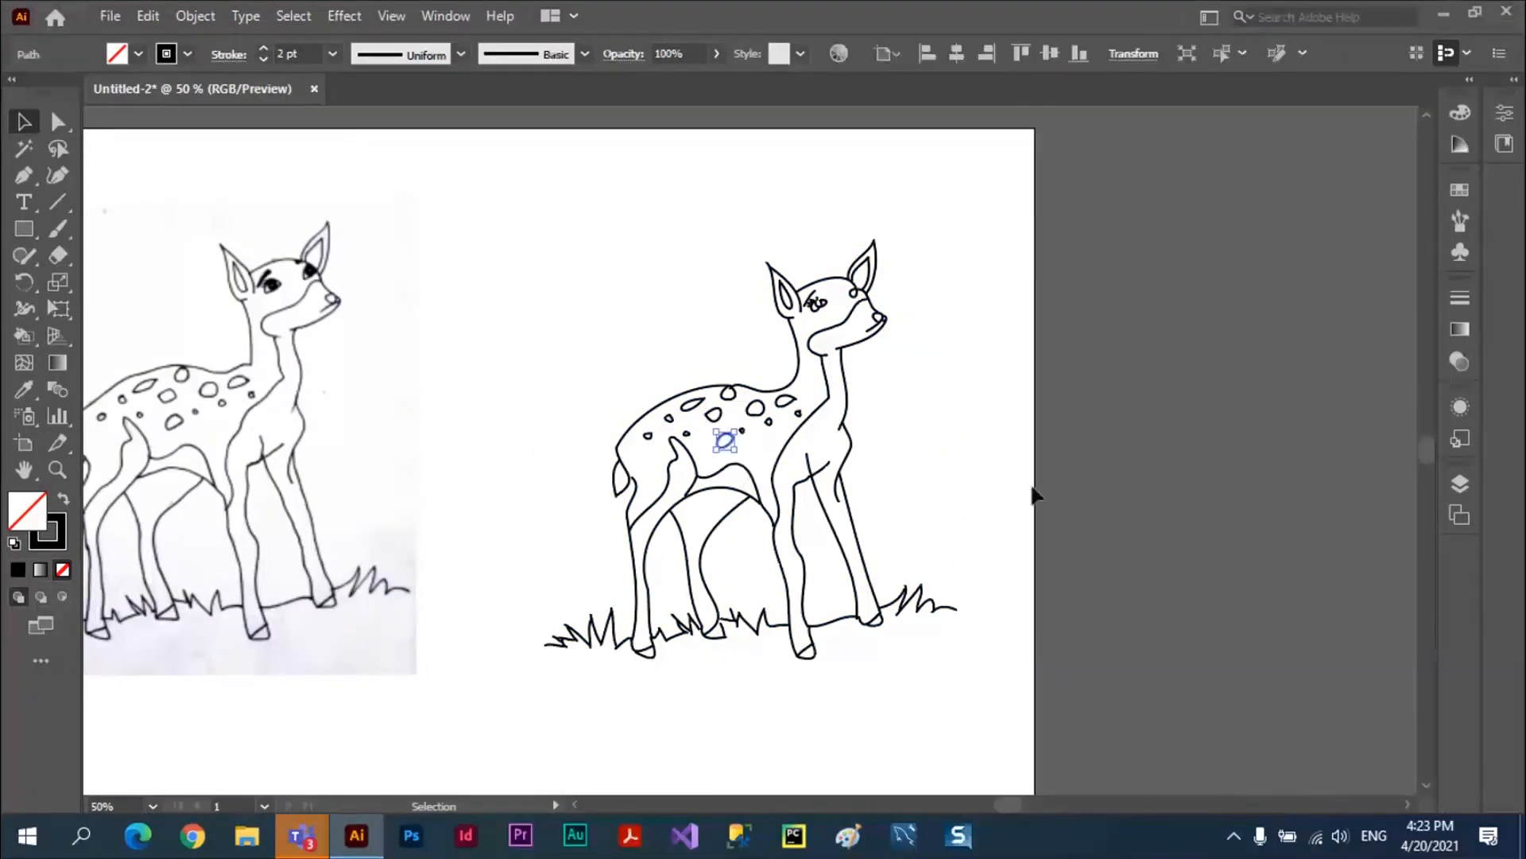
{"action": "key", "text": "ctrl+equal"}
{"action": "key", "text": "ctrl+equal"}
{"action": "key", "text": "ctrl+equal"}
{"action": "key", "text": "ctrl+equal"}
{"action": "key", "text": "ctrl+equal"}
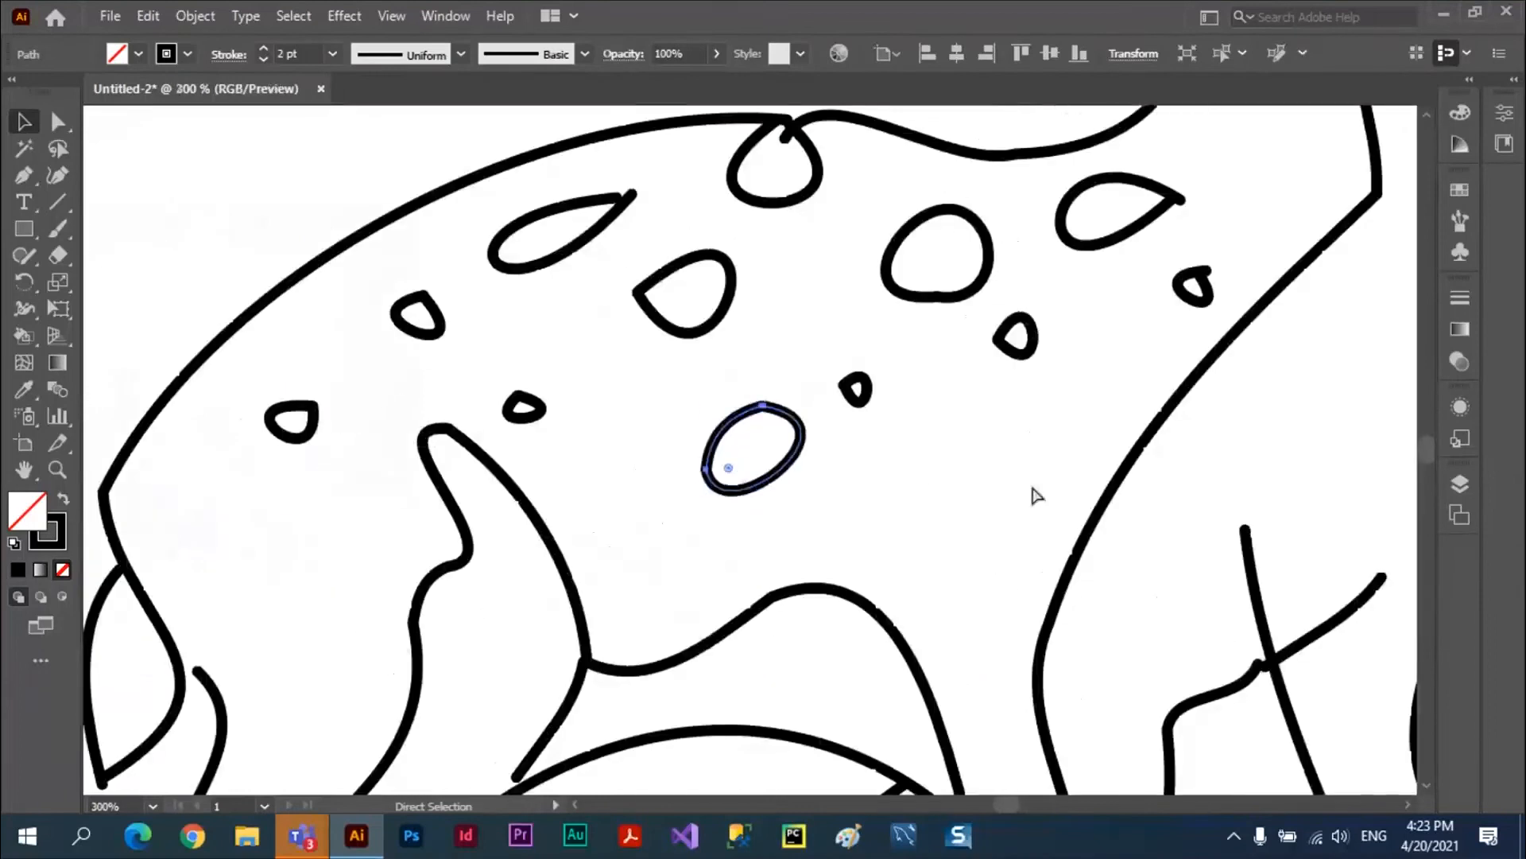
{"action": "left_click", "coordinate": [775, 606]}
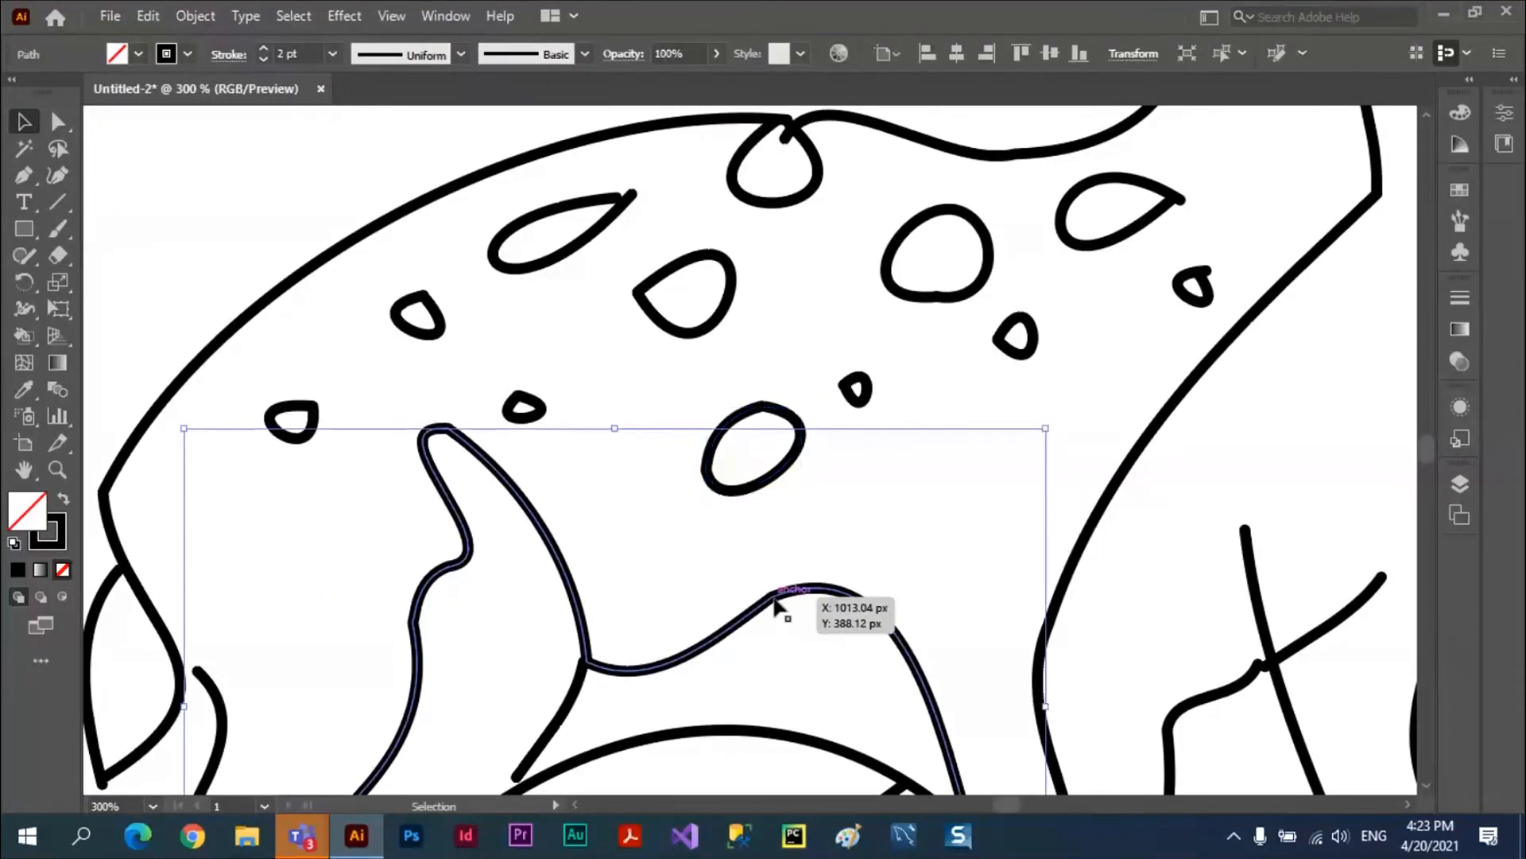
{"action": "left_click", "coordinate": [58, 120]}
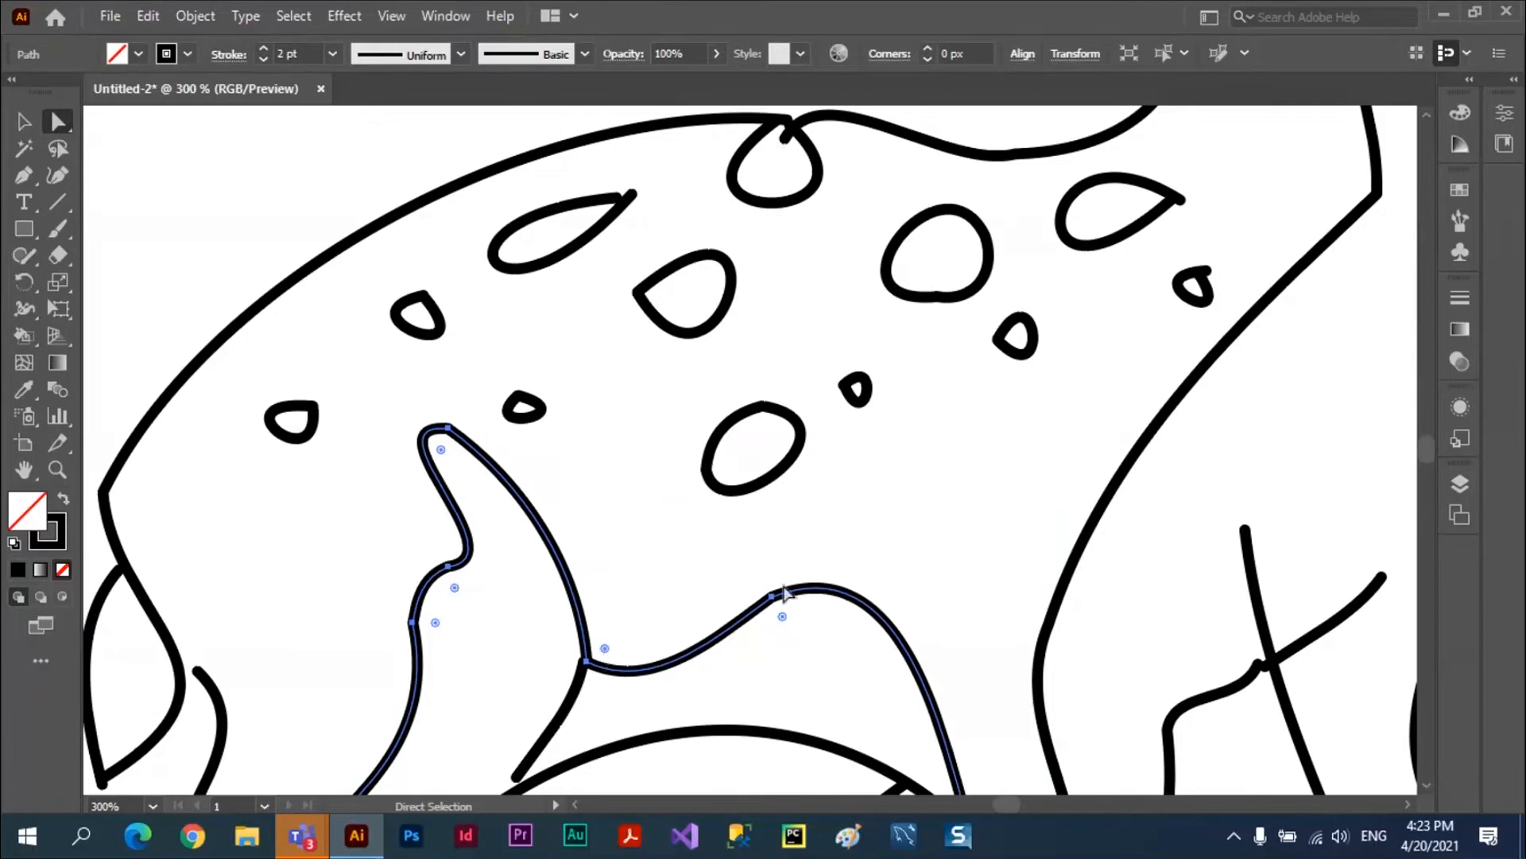
{"action": "left_click", "coordinate": [689, 340]}
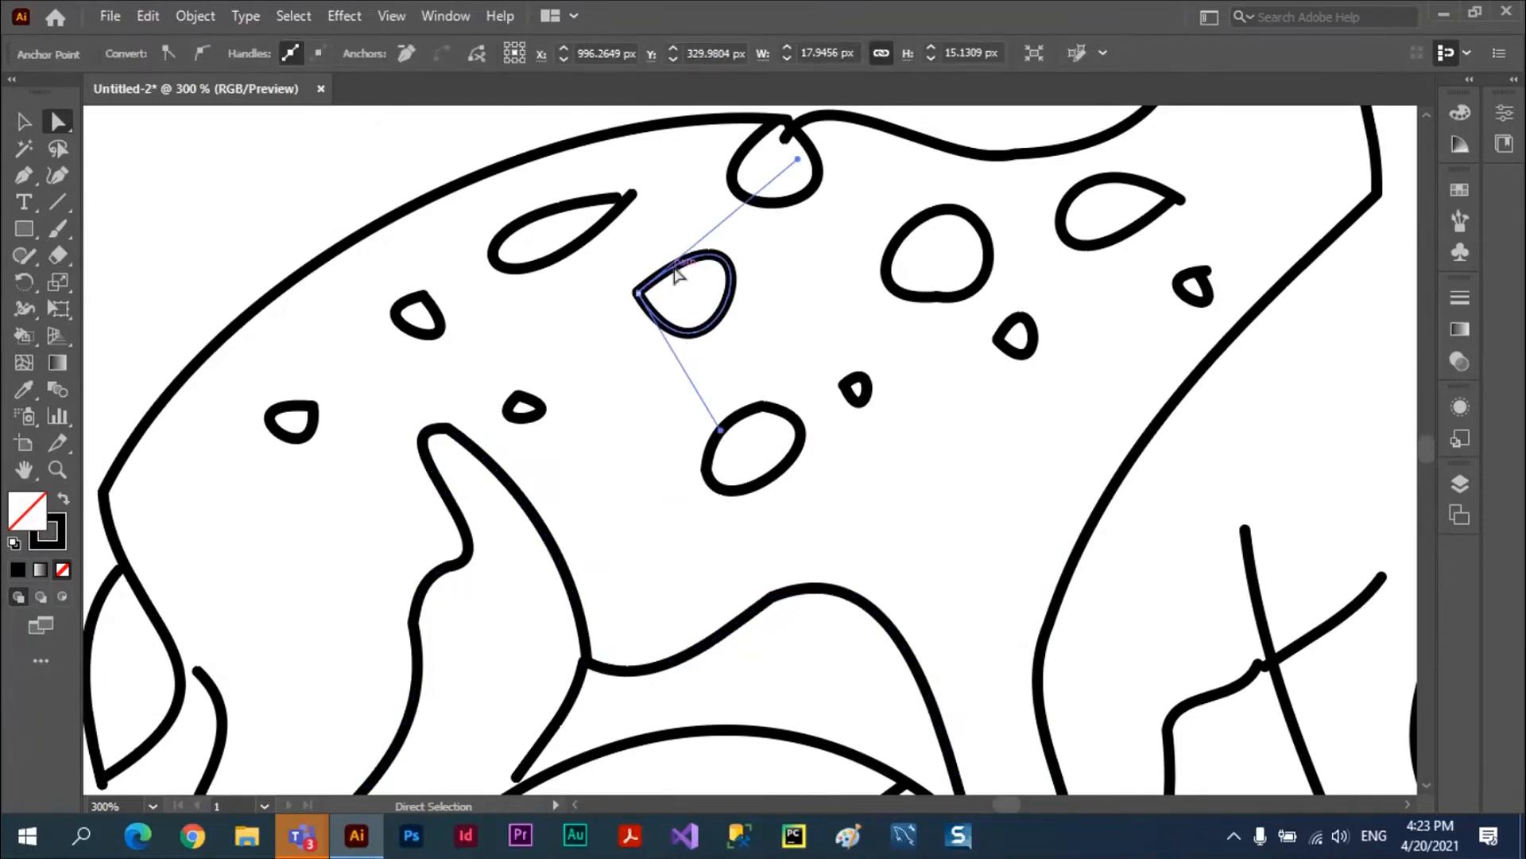
{"action": "left_click", "coordinate": [567, 259]}
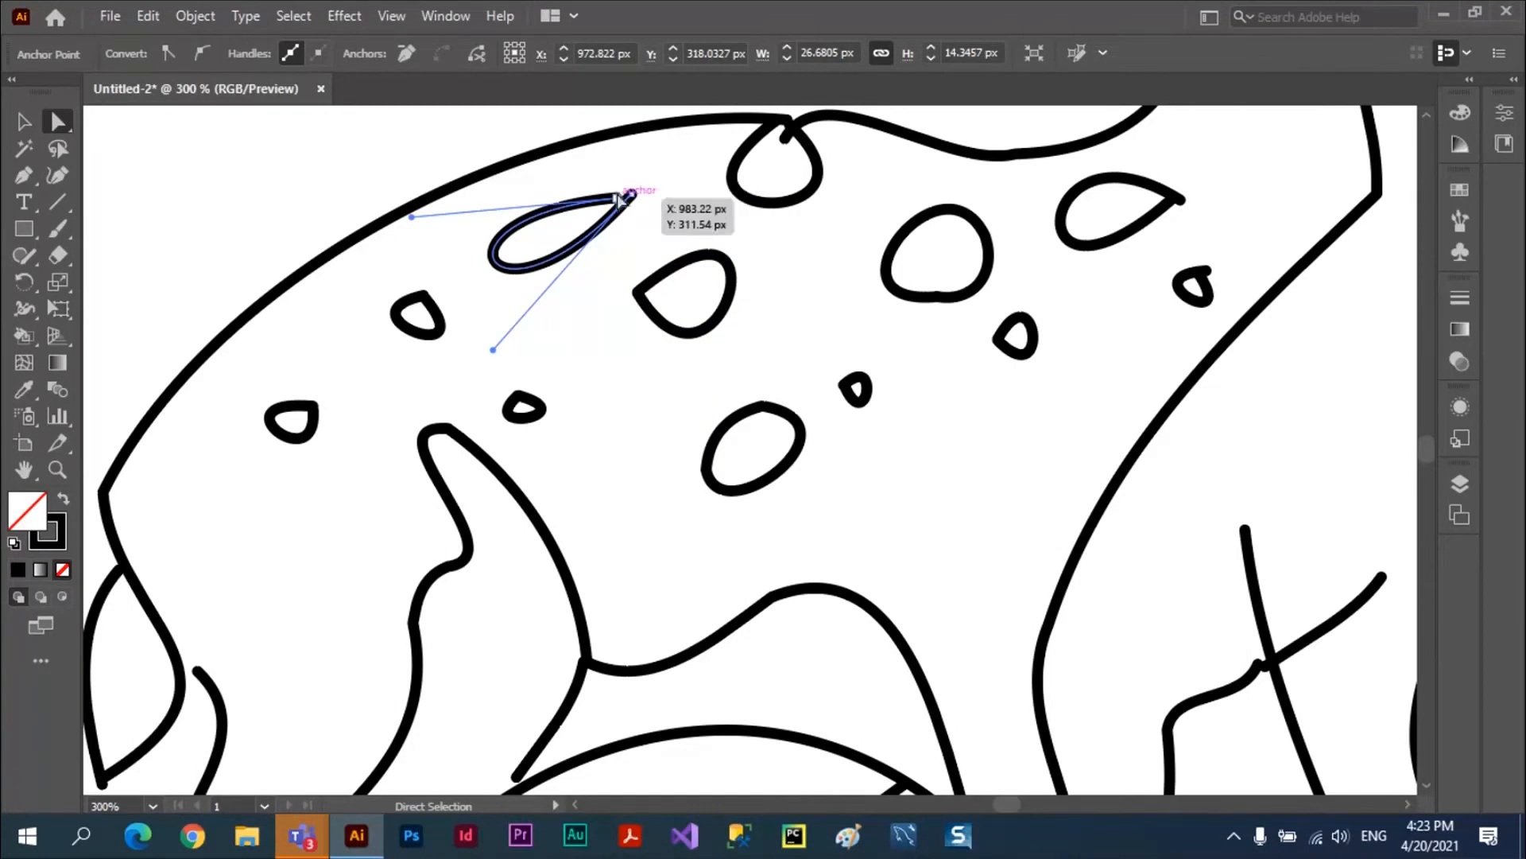
{"action": "left_click", "coordinate": [442, 323]}
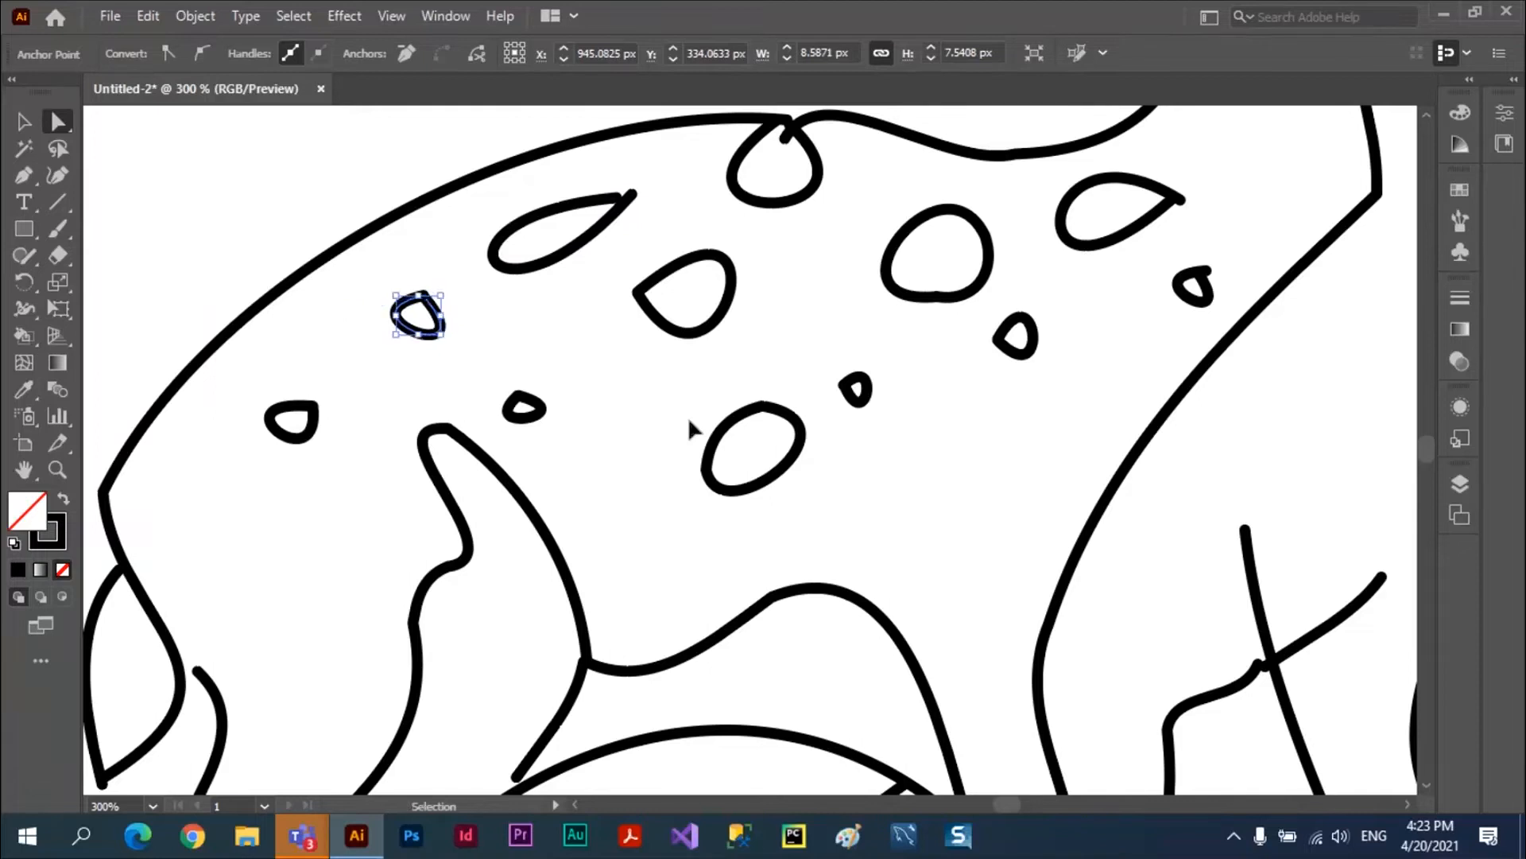
Undo the shift of the oval body spot and the simplification of the deer's paths
{"action": "key", "text": "ctrl+z"}
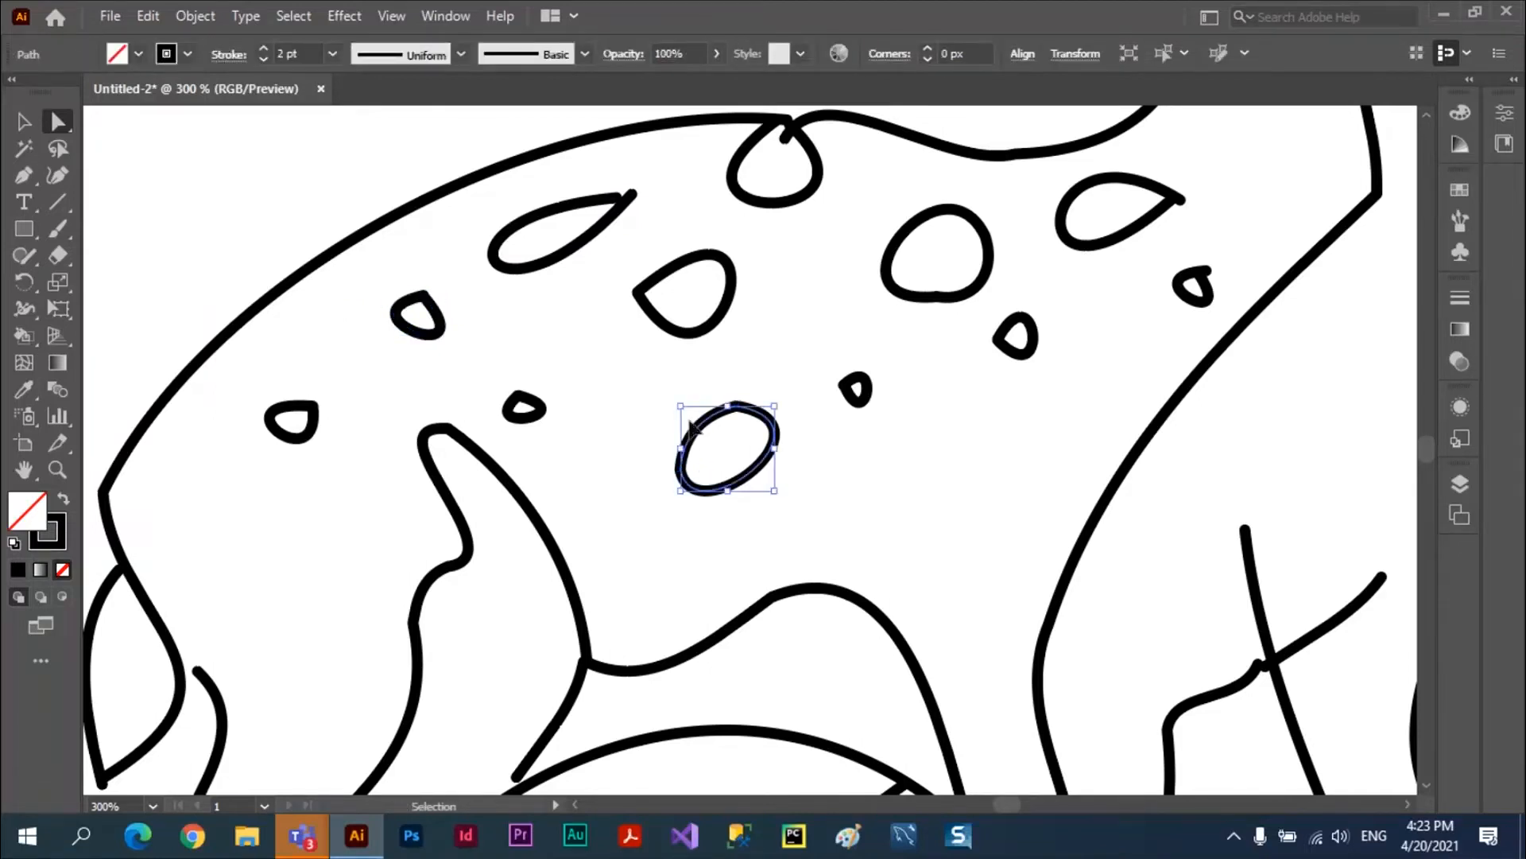
{"action": "key", "text": "ctrl+z"}
{"action": "key", "text": "ctrl+z"}
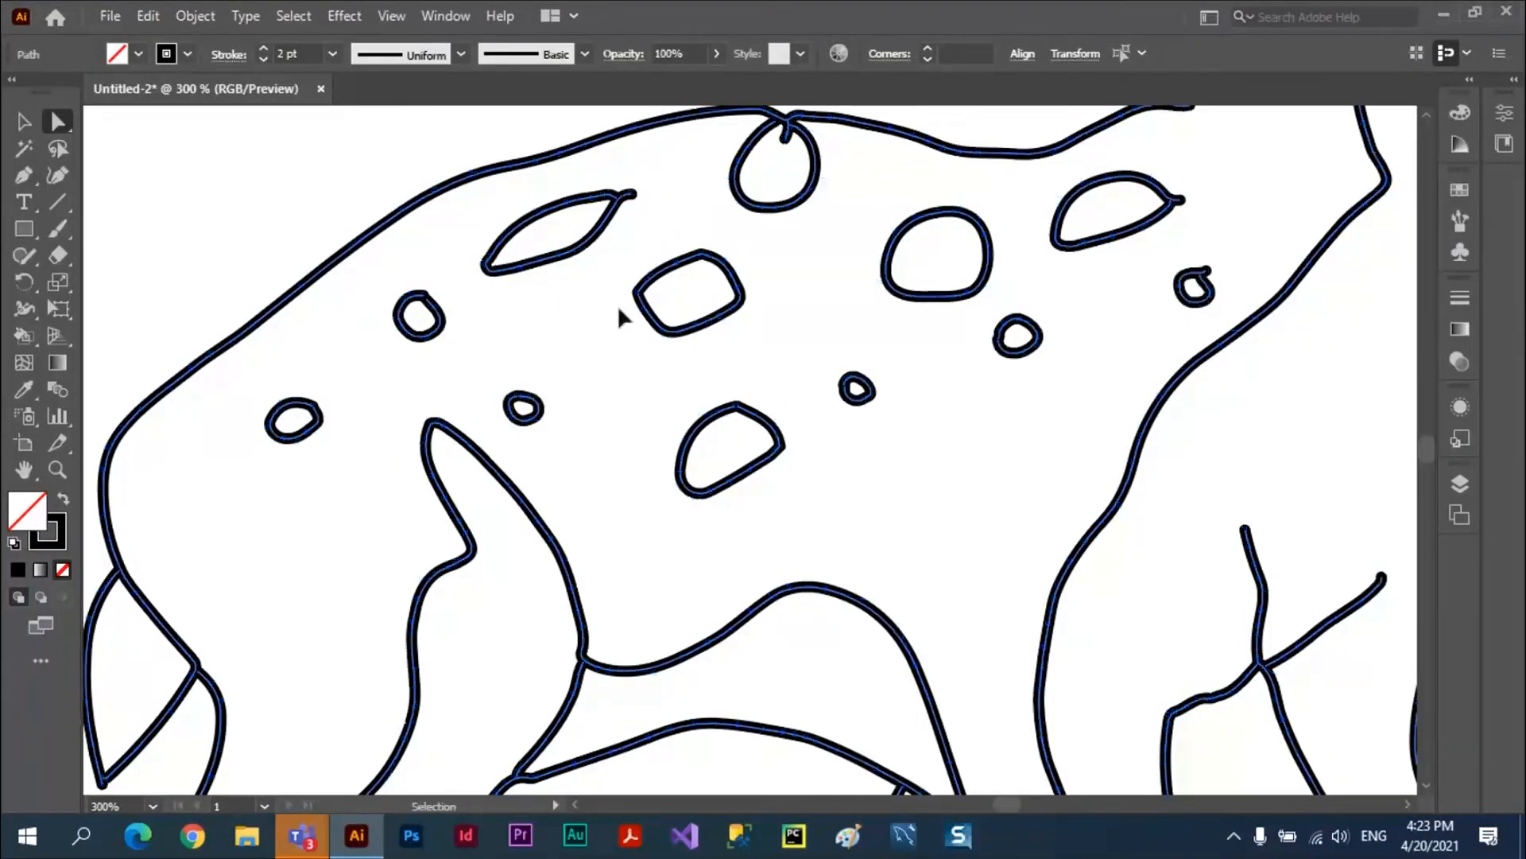
Open the detailed Simplify options for all the deer's paths, try Simplify Curve at 100% and set it to 0%
{"action": "key", "text": "ctrl+0"}
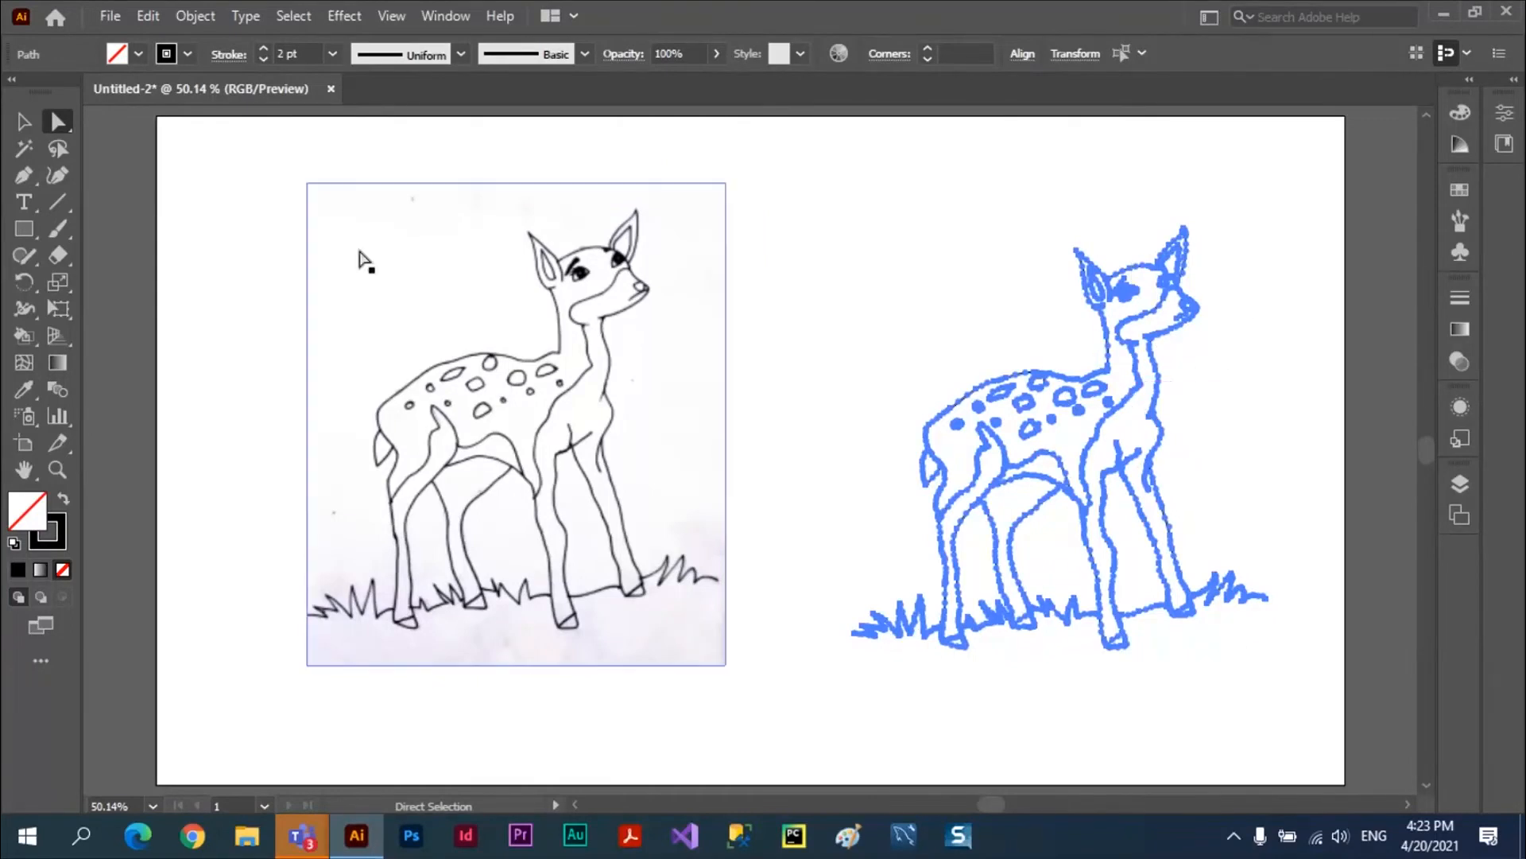
{"action": "left_click", "coordinate": [25, 124]}
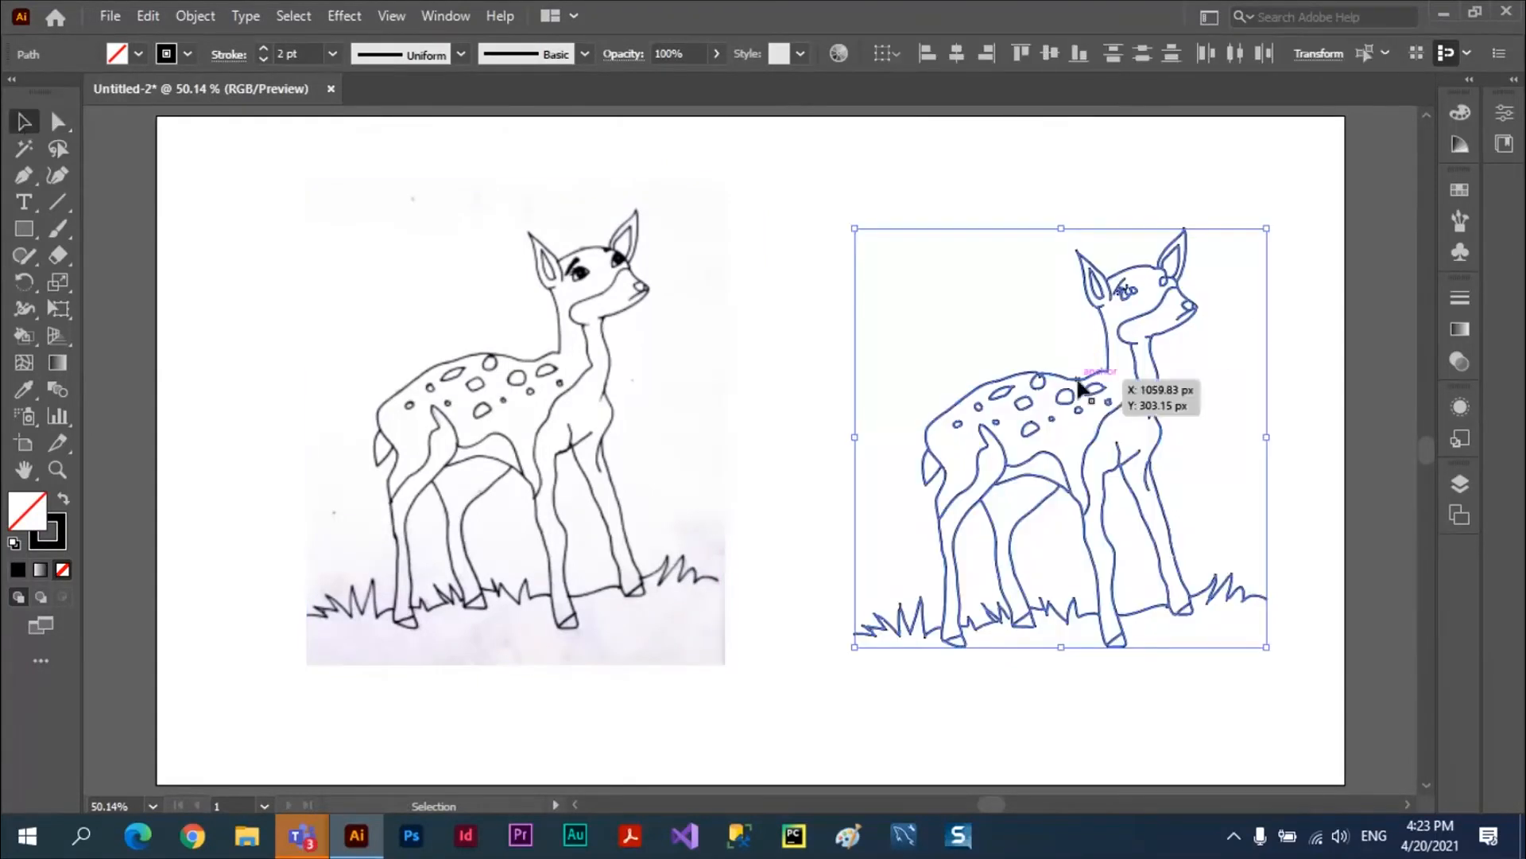
{"action": "right_click", "coordinate": [1078, 386]}
{"action": "left_click", "coordinate": [1158, 563]}
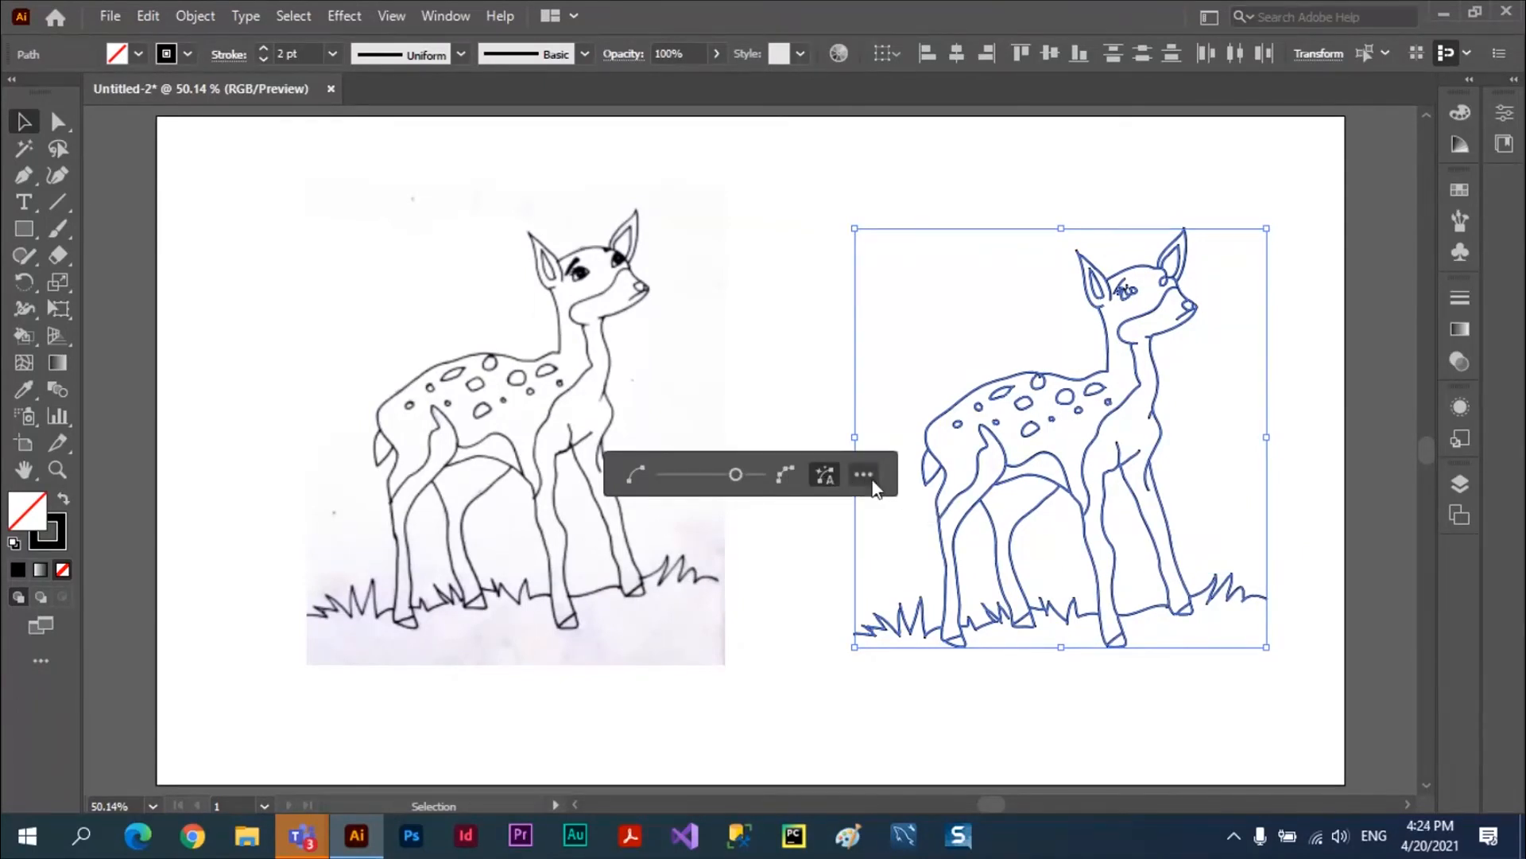
{"action": "left_click", "coordinate": [873, 482]}
{"action": "left_click_drag", "start_coordinate": [762, 166], "coordinate": [909, 136]}
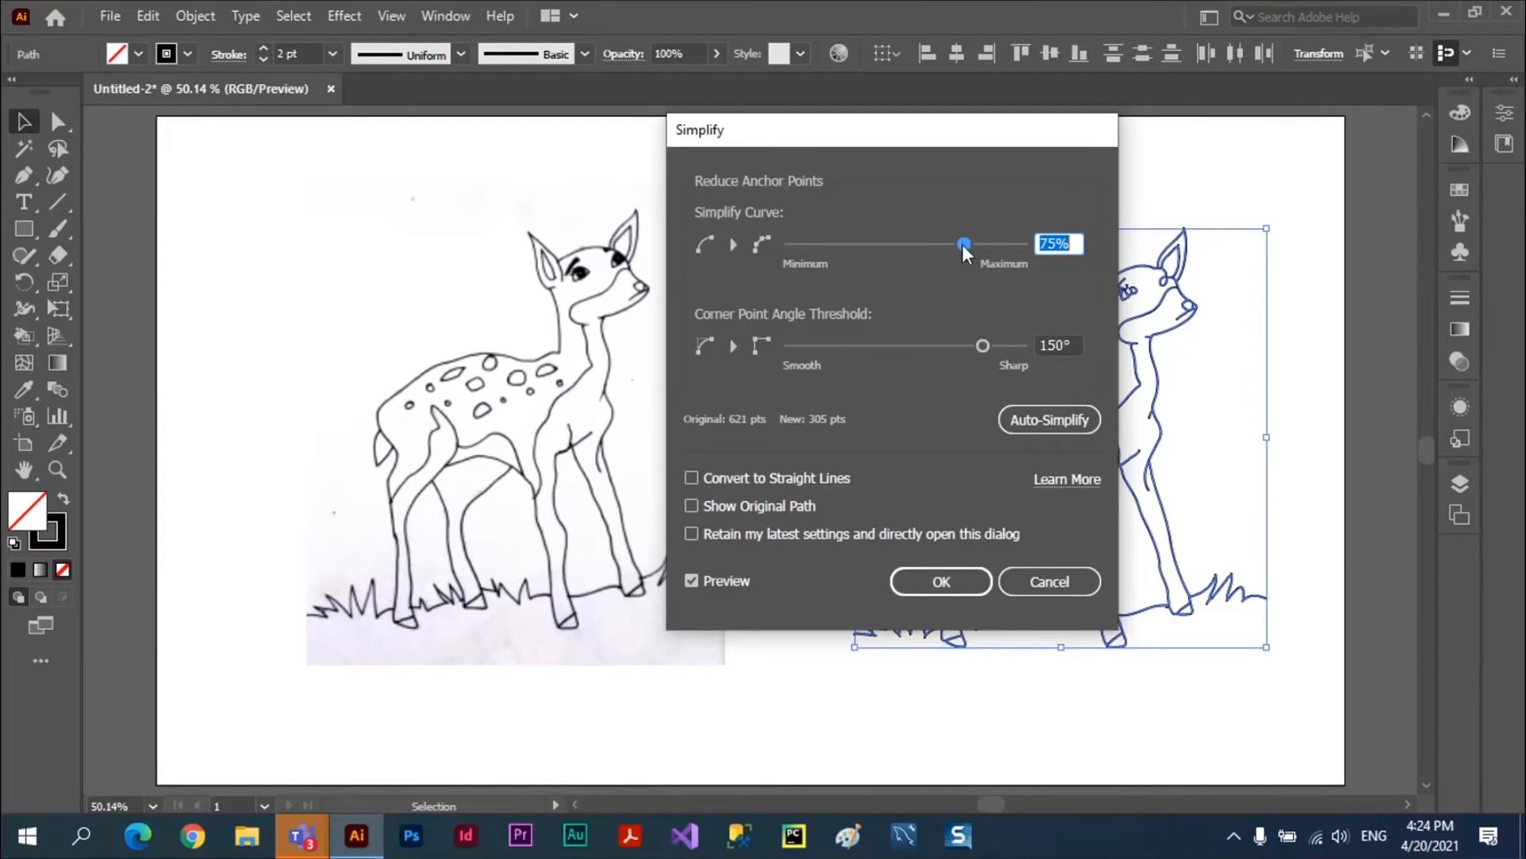
{"action": "left_click_drag", "start_coordinate": [965, 247], "coordinate": [1048, 266]}
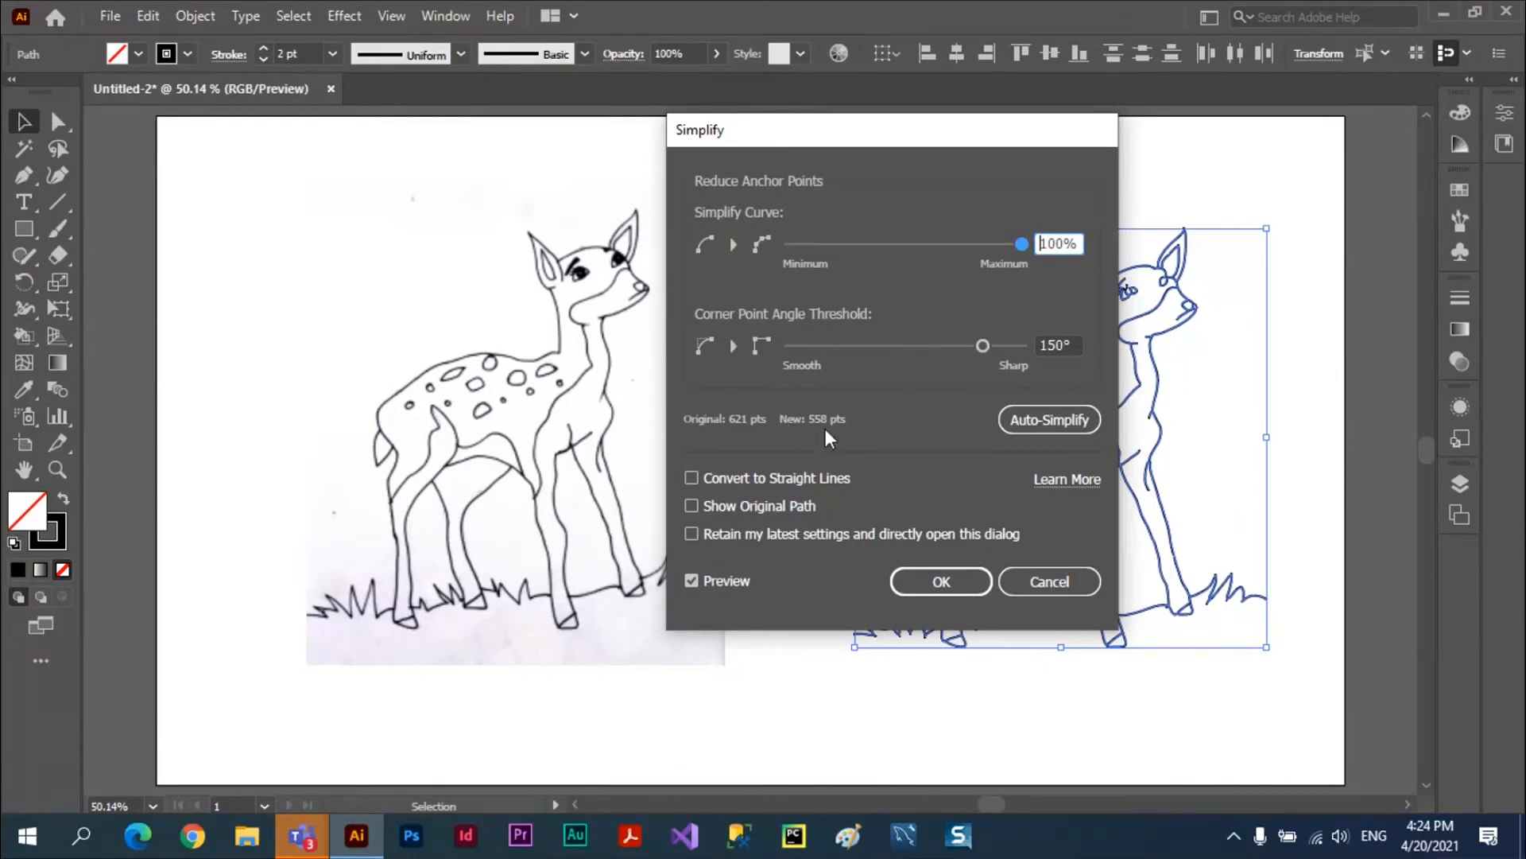
{"action": "left_click_drag", "start_coordinate": [1022, 244], "coordinate": [789, 253]}
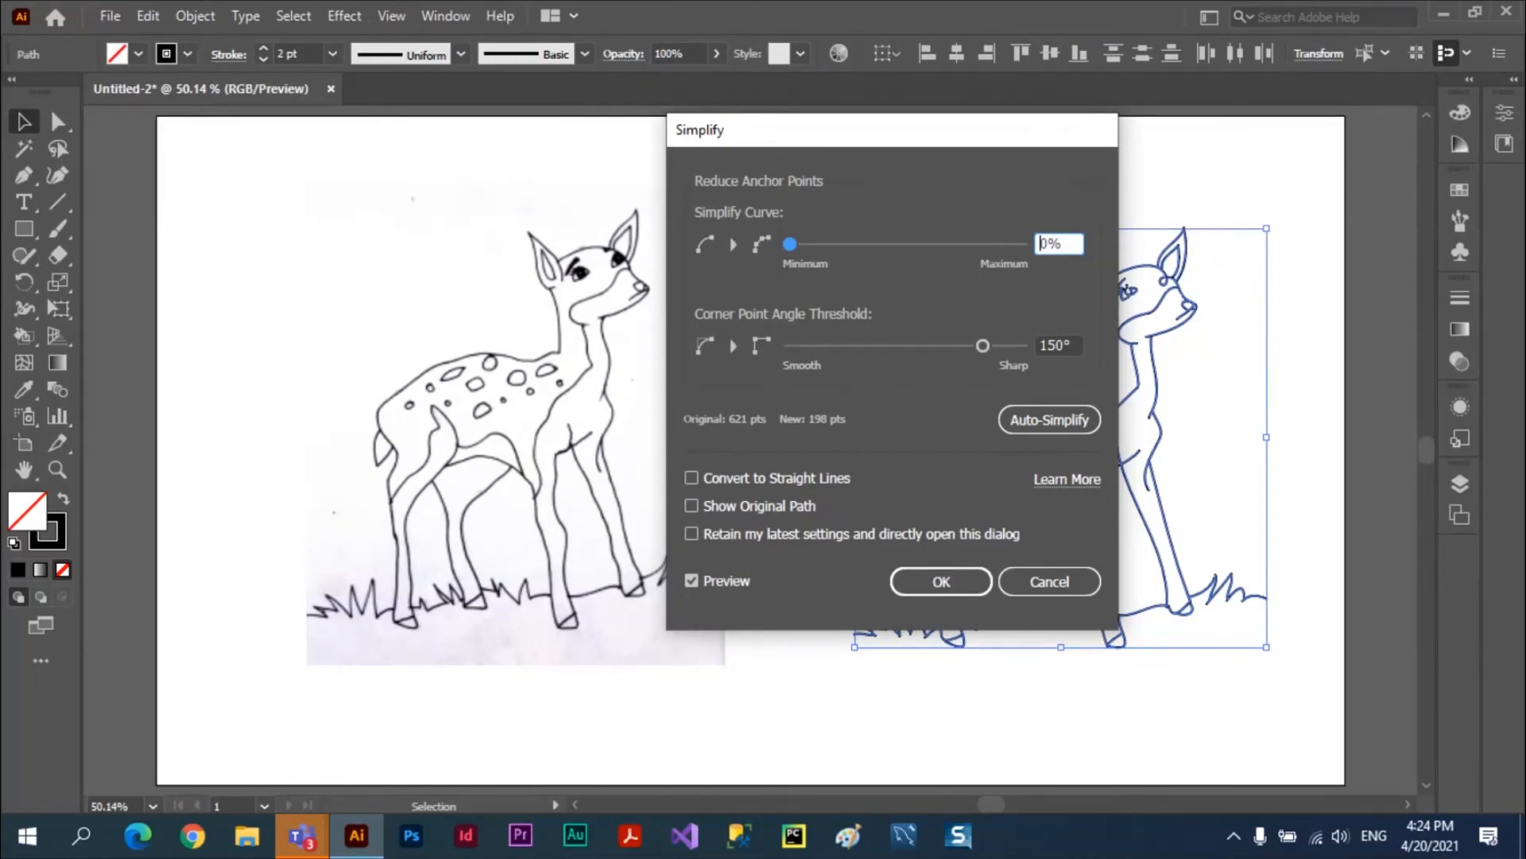
Move the Simplify dialog off the traced deer, try a Corner Point Angle Threshold of 0° and set it to 180°
{"action": "left_click_drag", "start_coordinate": [1061, 132], "coordinate": [916, 154]}
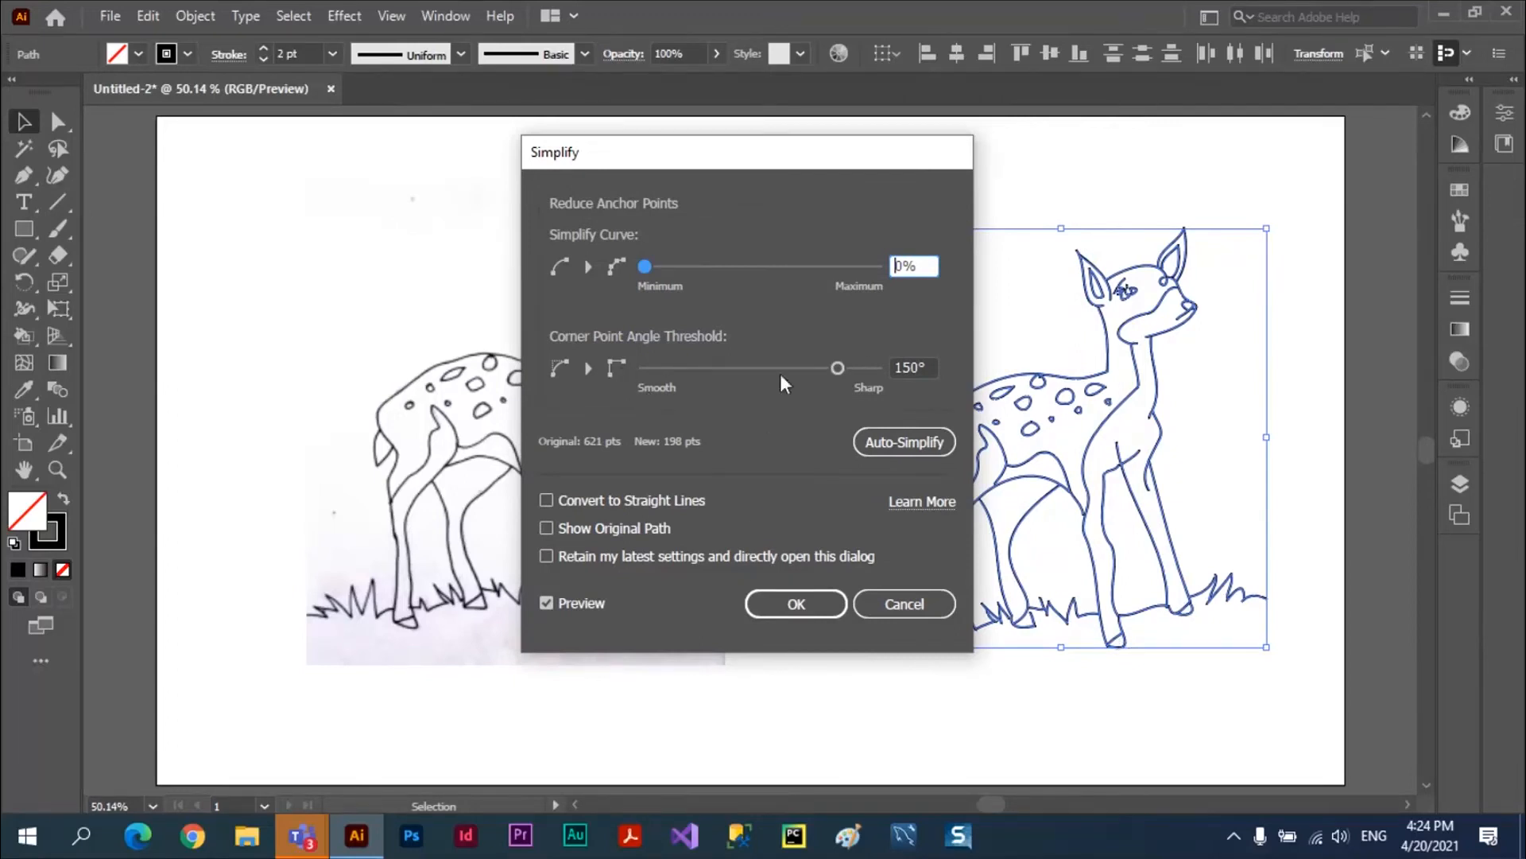
{"action": "left_click_drag", "start_coordinate": [843, 365], "coordinate": [638, 372]}
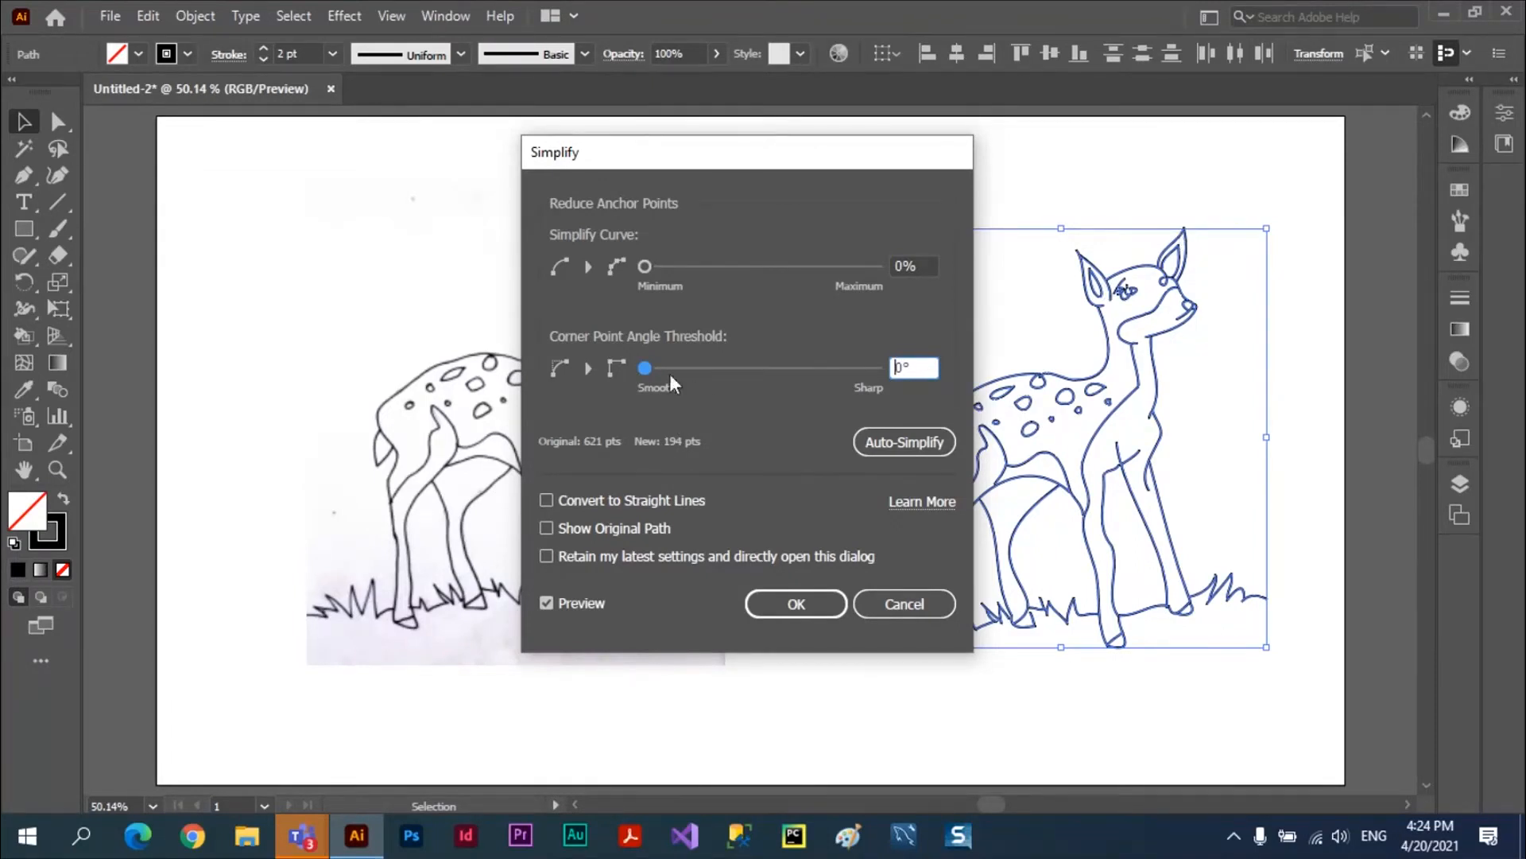
{"action": "left_click_drag", "start_coordinate": [652, 369], "coordinate": [879, 366]}
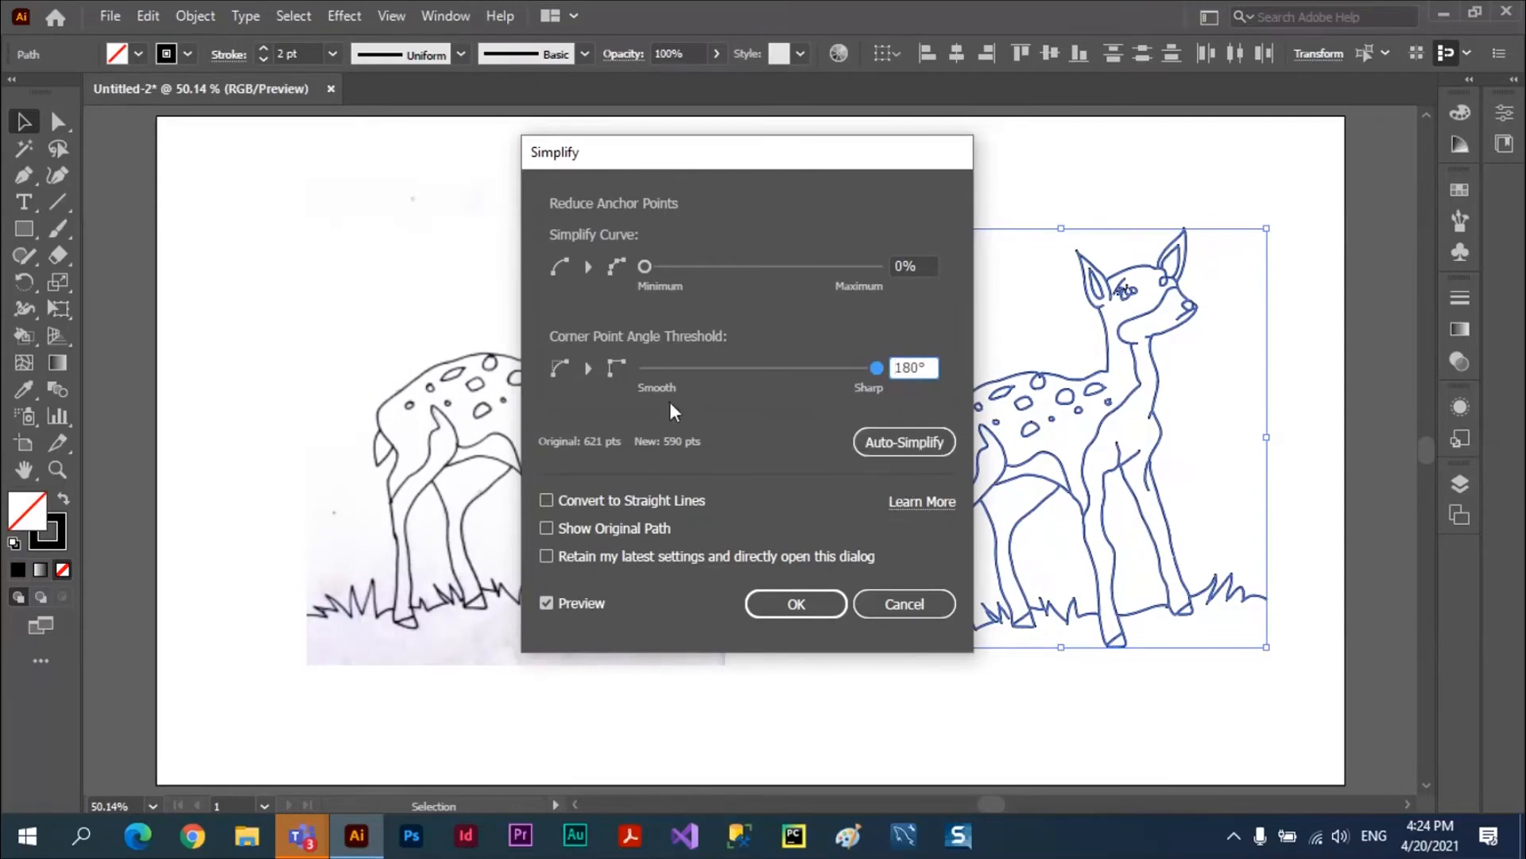
Apply Auto-Simplify values to the deer's paths, then try Convert to Straight Lines and turn it back off
{"action": "left_click", "coordinate": [887, 439]}
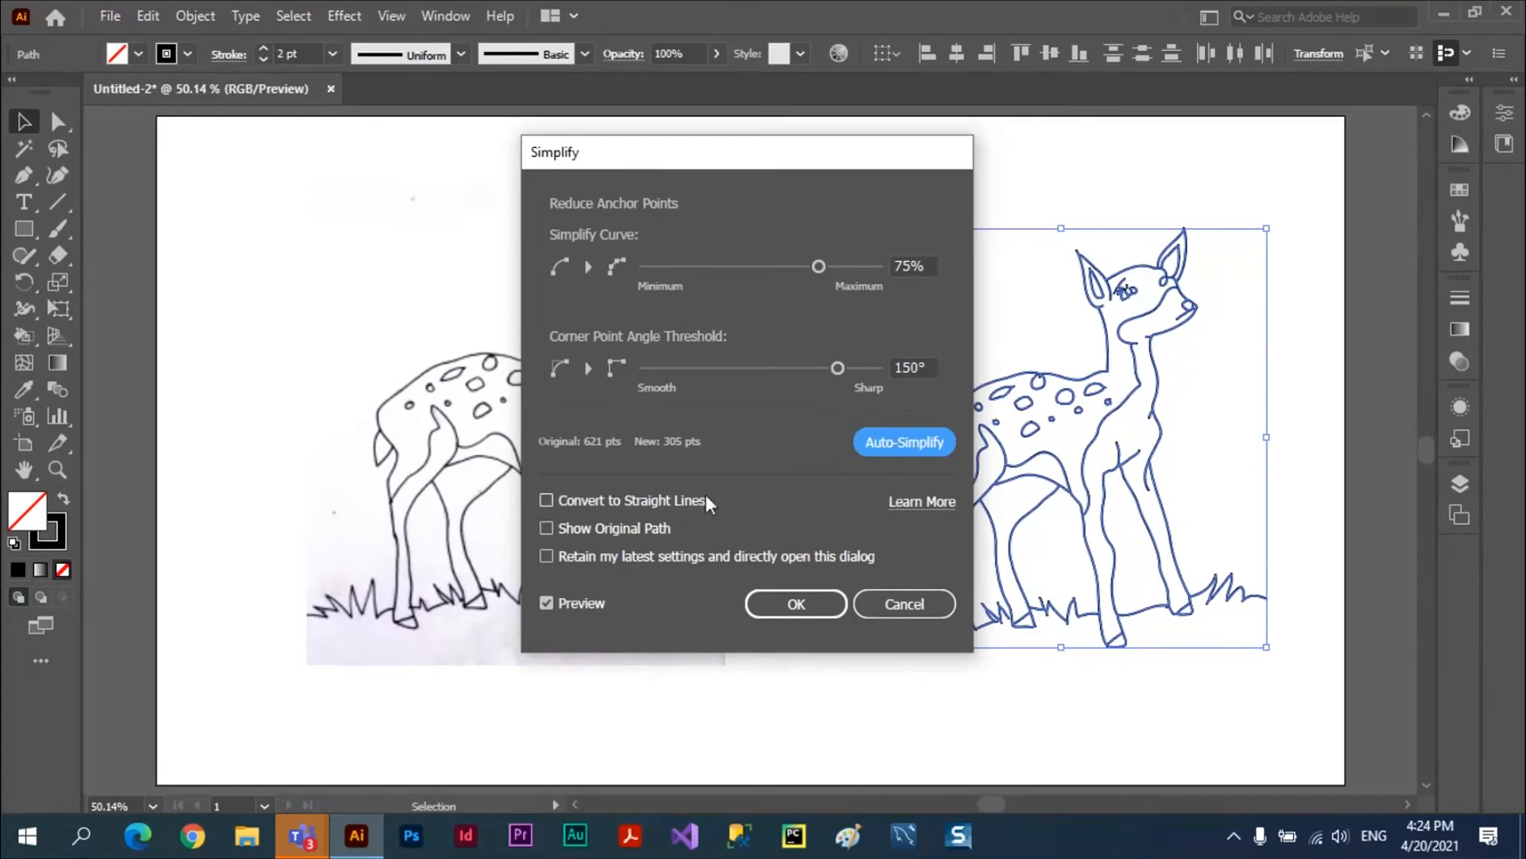
{"action": "left_click_drag", "start_coordinate": [856, 161], "coordinate": [737, 161]}
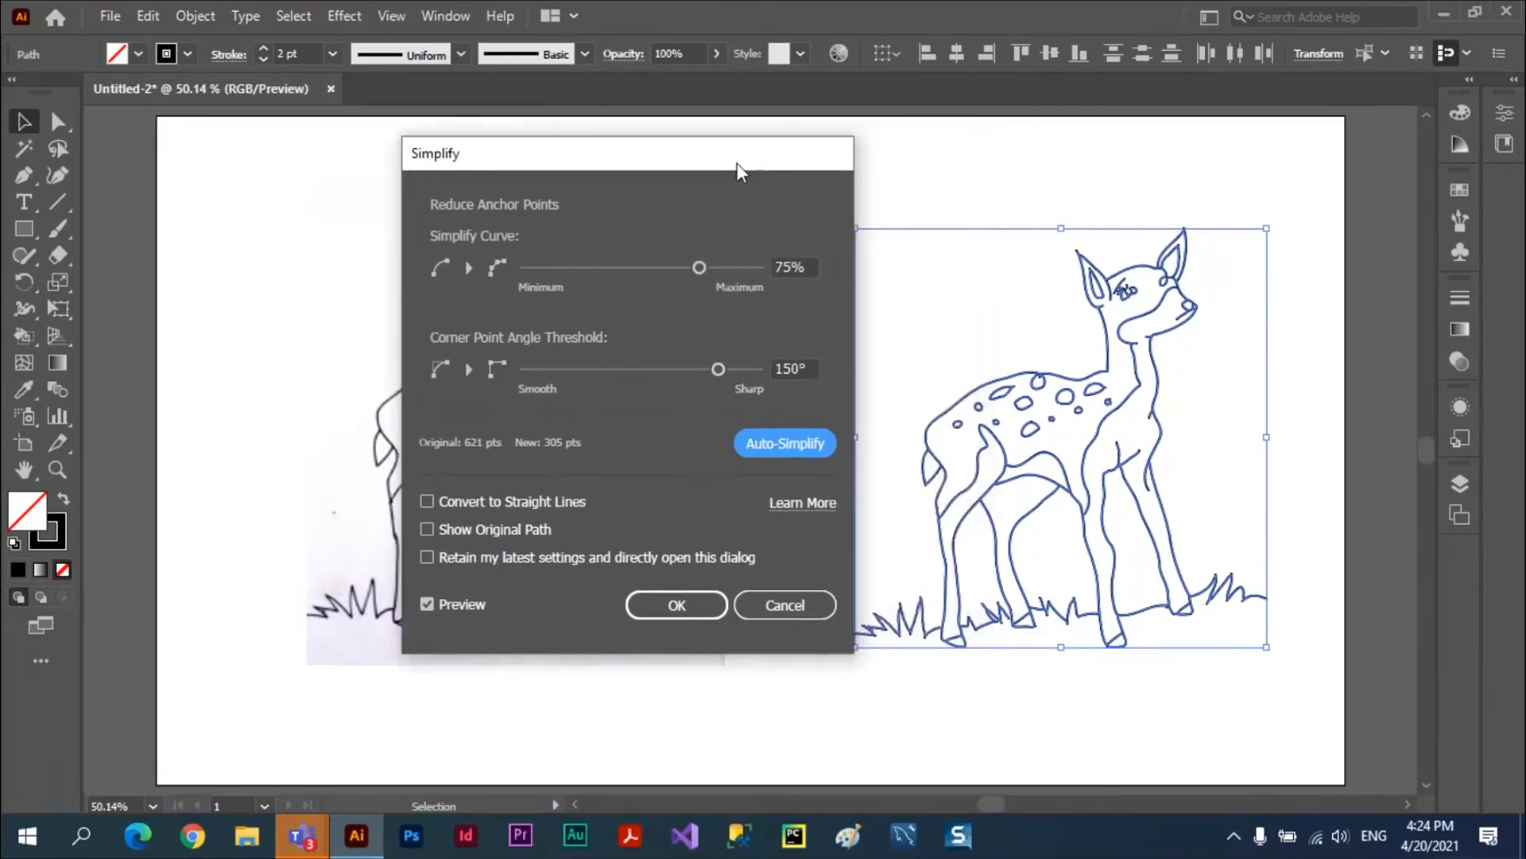
{"action": "left_click", "coordinate": [434, 505]}
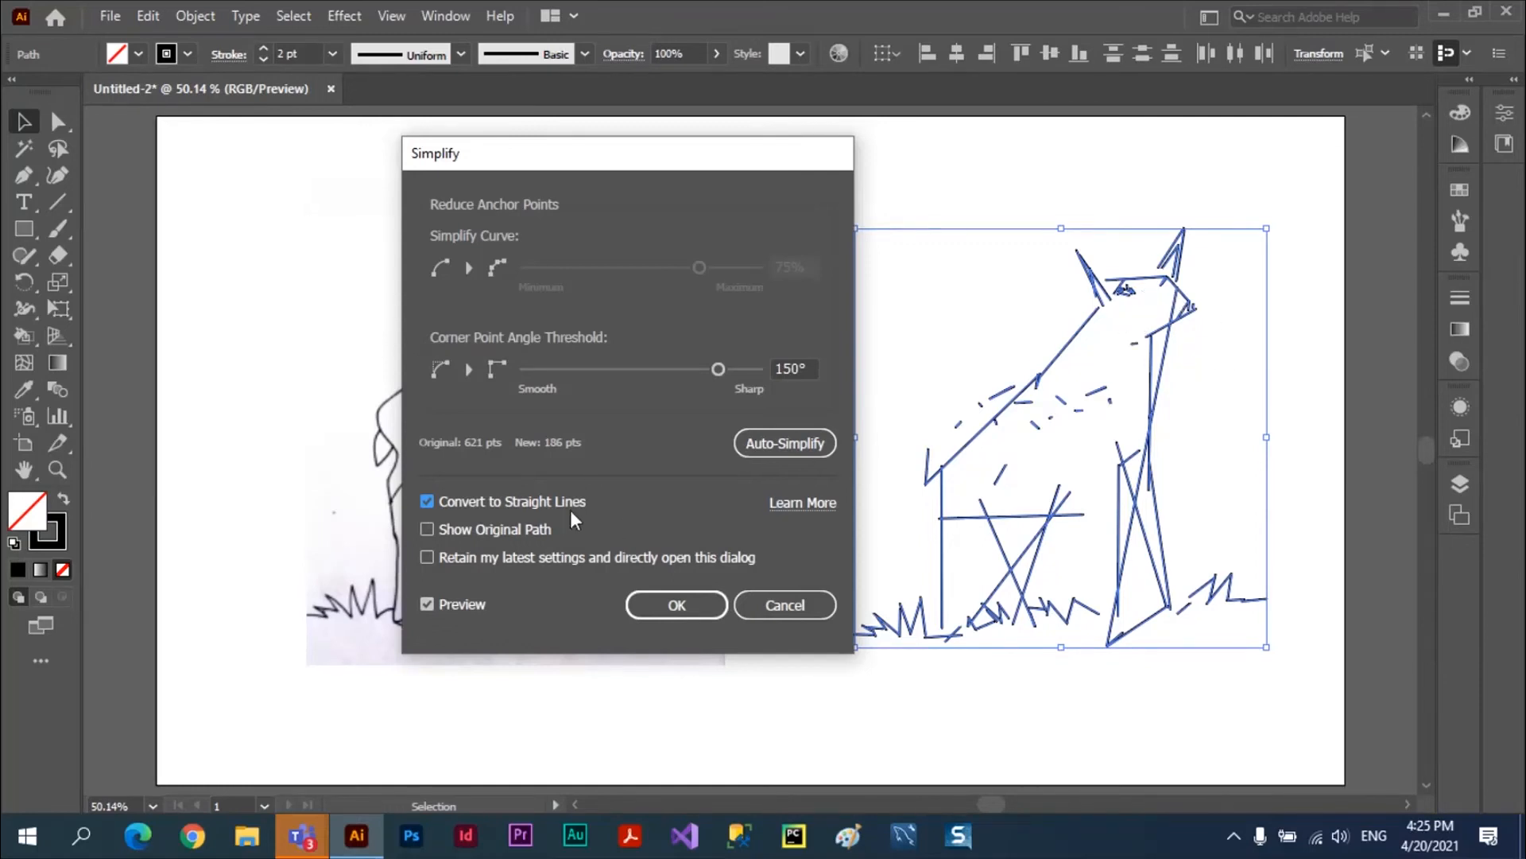
{"action": "left_click", "coordinate": [428, 502]}
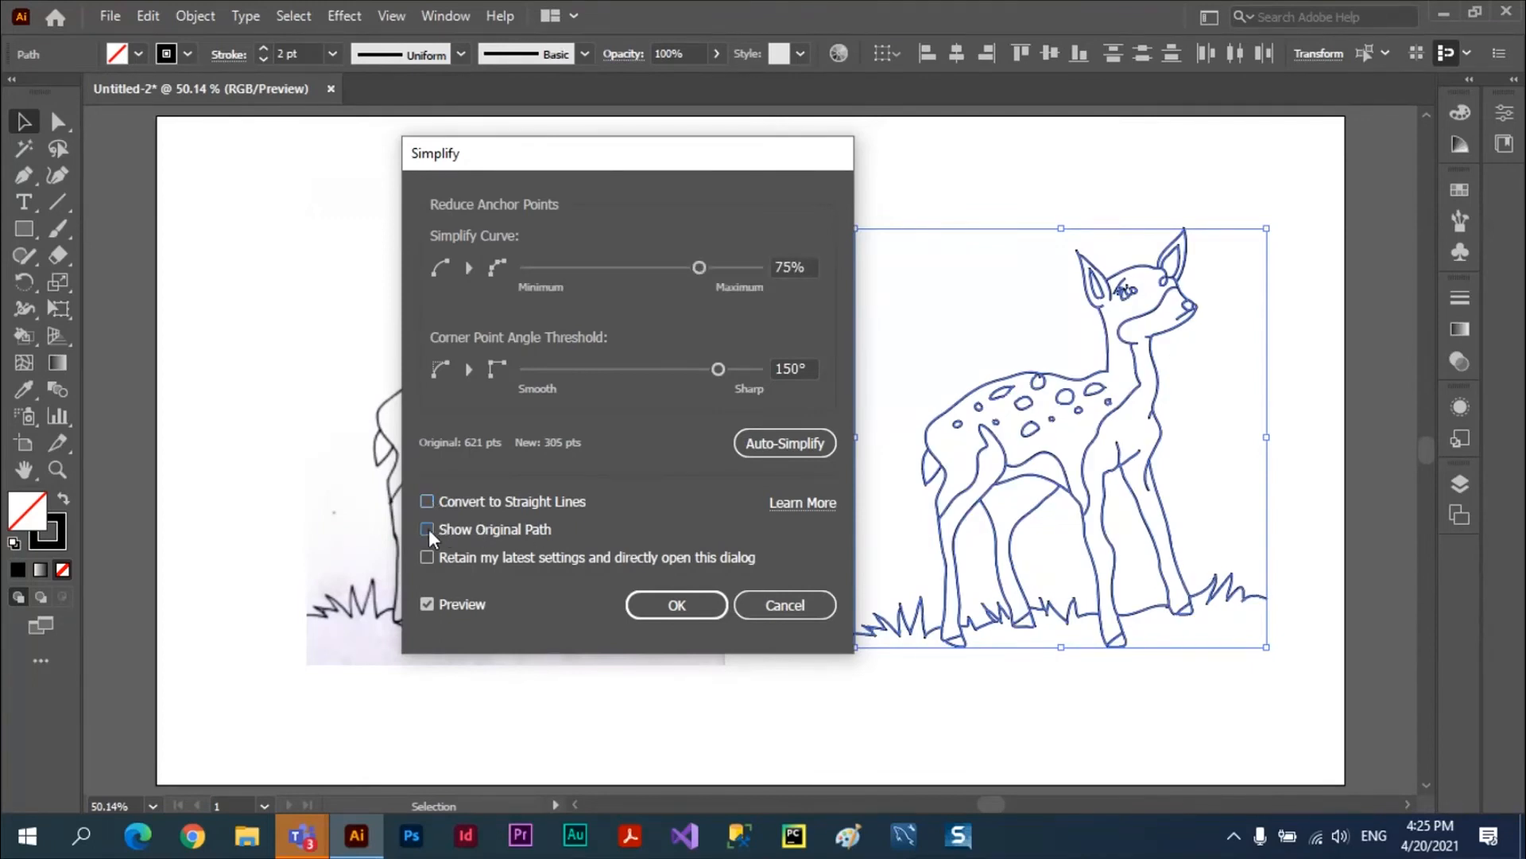
Set Simplify Curve to 0%, compare the preview with the original path and apply the simplification to the deer
{"action": "left_click", "coordinate": [427, 530]}
{"action": "left_click", "coordinate": [427, 529]}
{"action": "left_click_drag", "start_coordinate": [699, 268], "coordinate": [521, 274]}
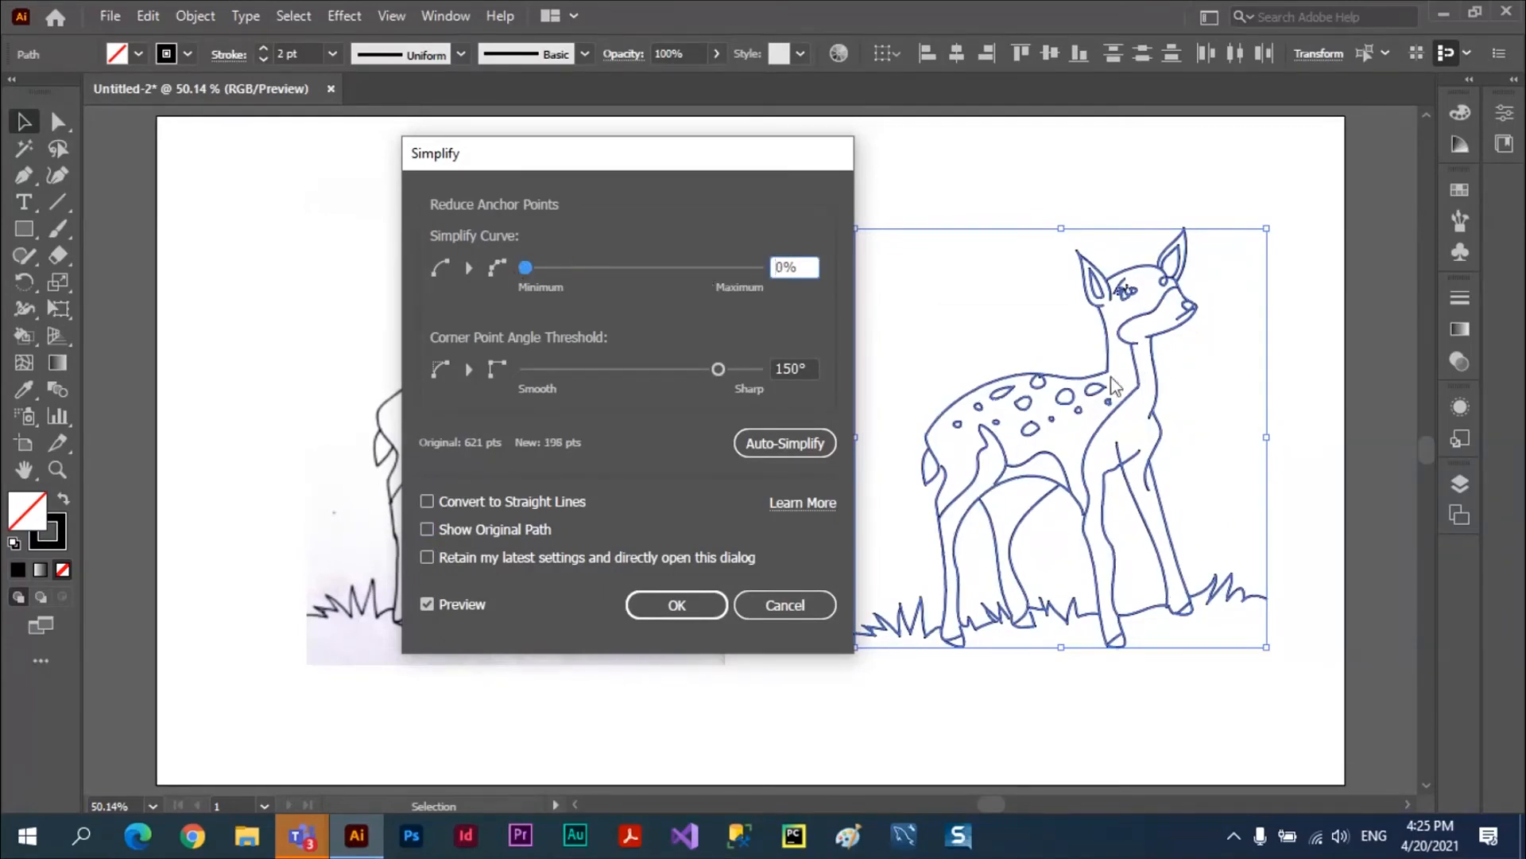
{"action": "left_click", "coordinate": [427, 531]}
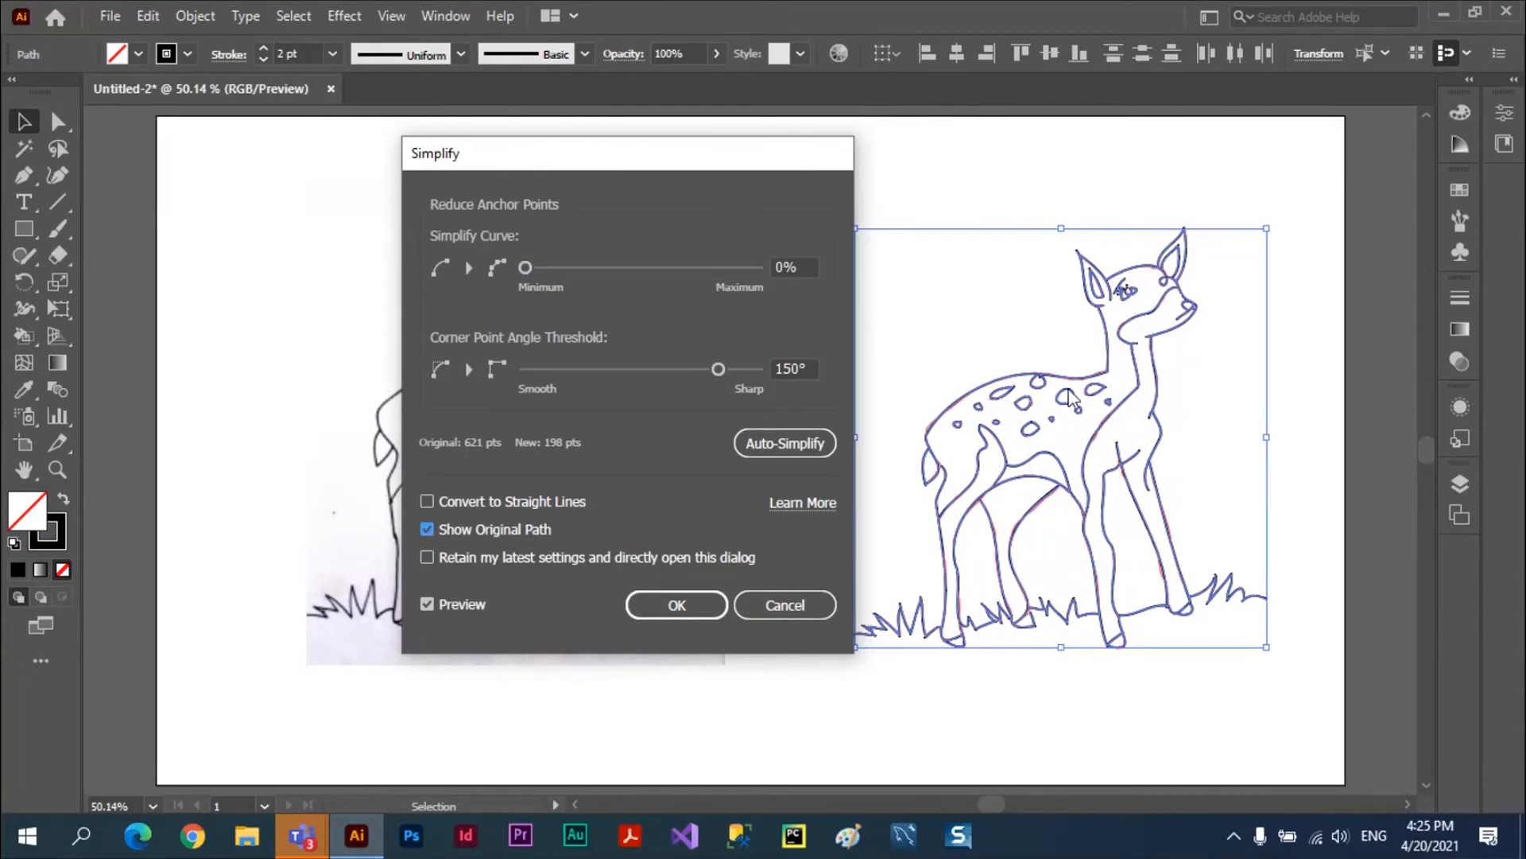
{"action": "left_click", "coordinate": [428, 529]}
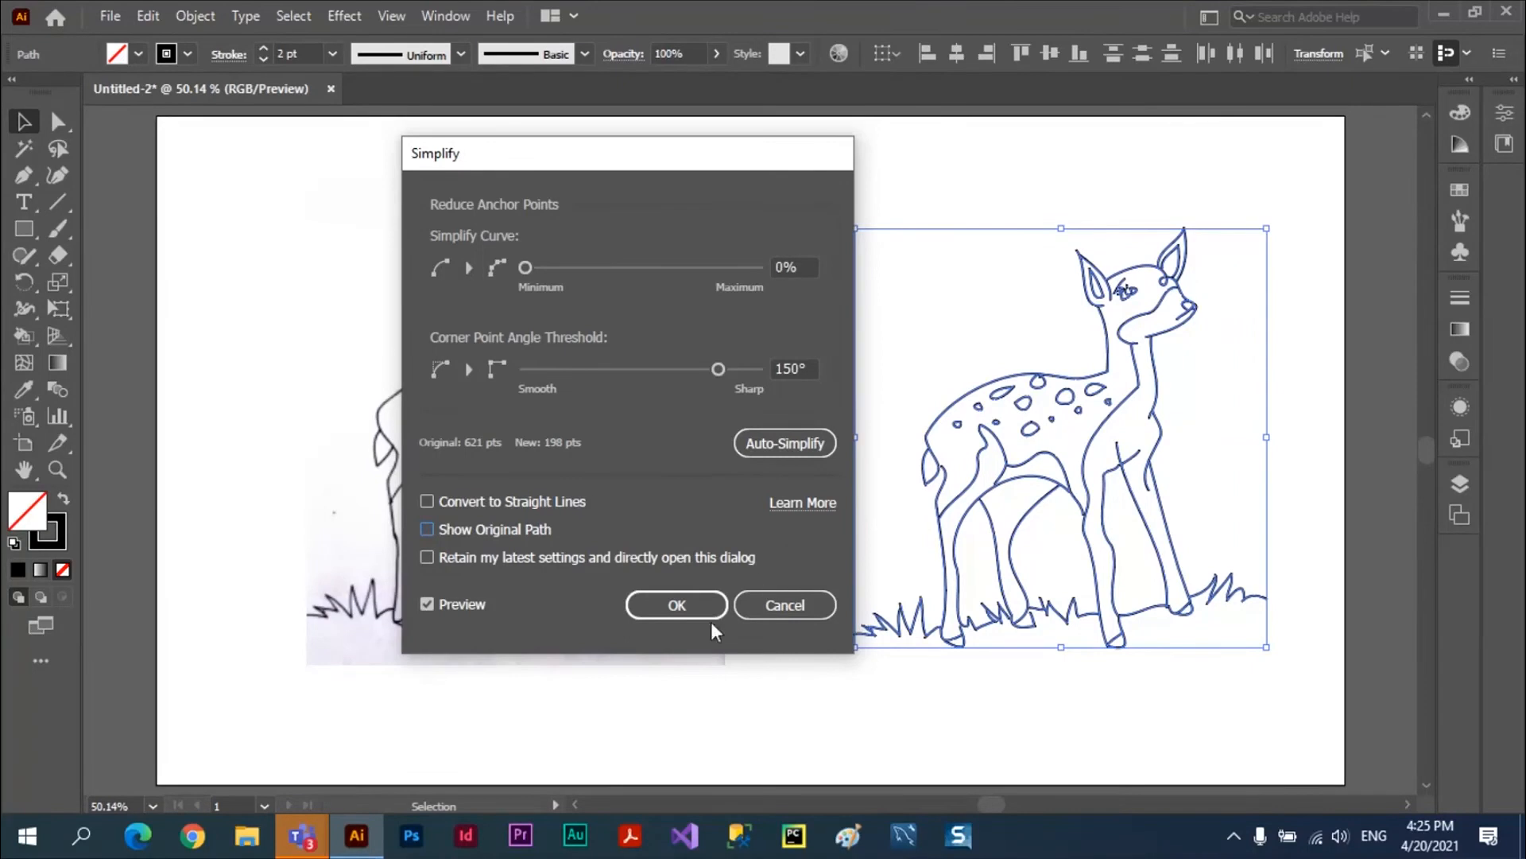
{"action": "left_click", "coordinate": [677, 607]}
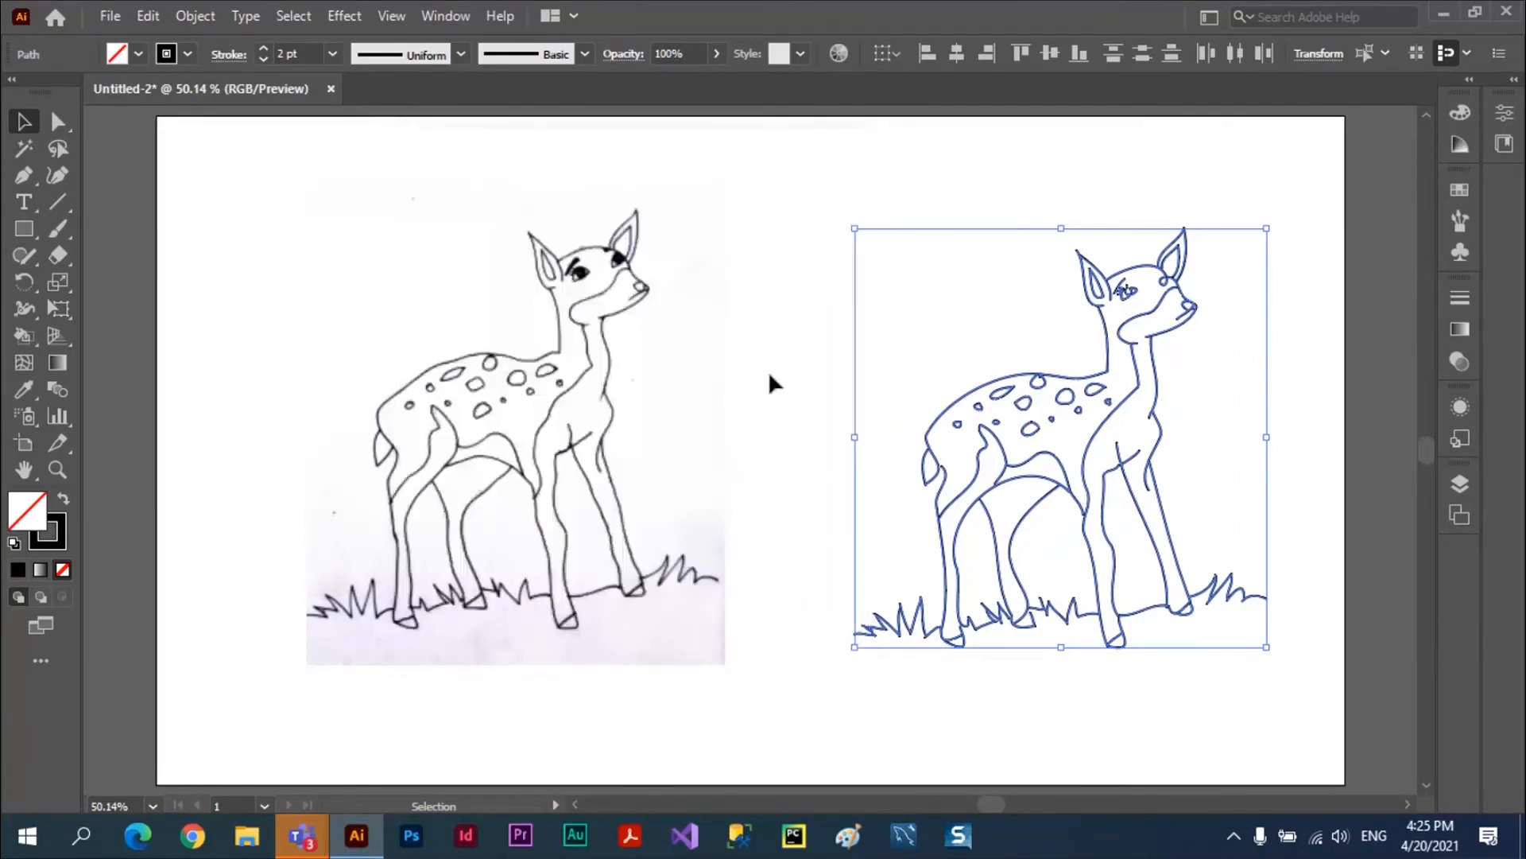
Display all anchor points of the simplified deer to examine them and leave everything deselected
{"action": "left_click", "coordinate": [770, 333]}
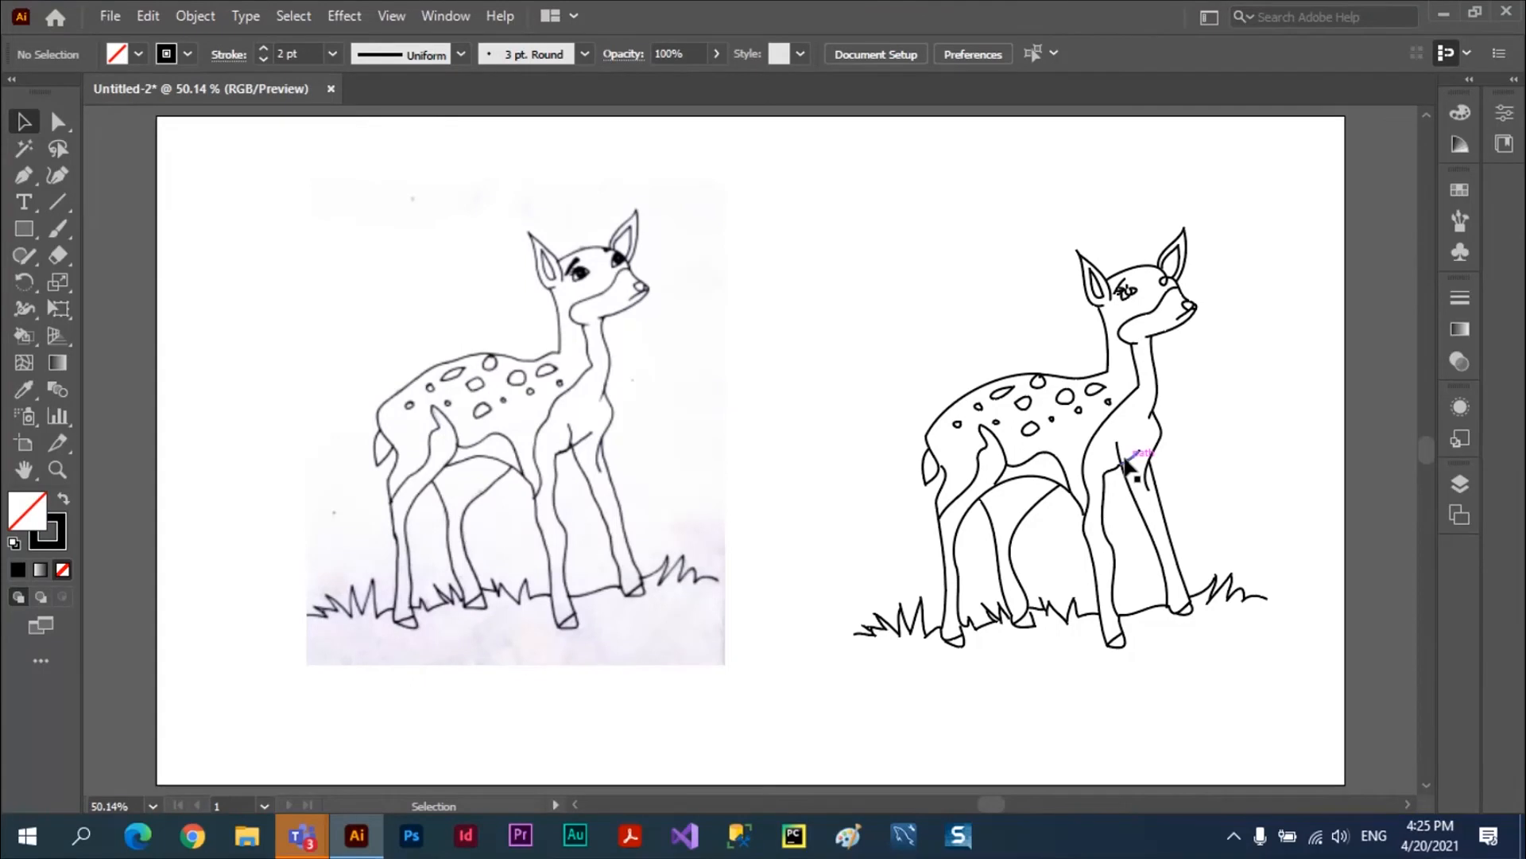
{"action": "key", "text": "a"}
{"action": "key", "text": "ctrl+a"}
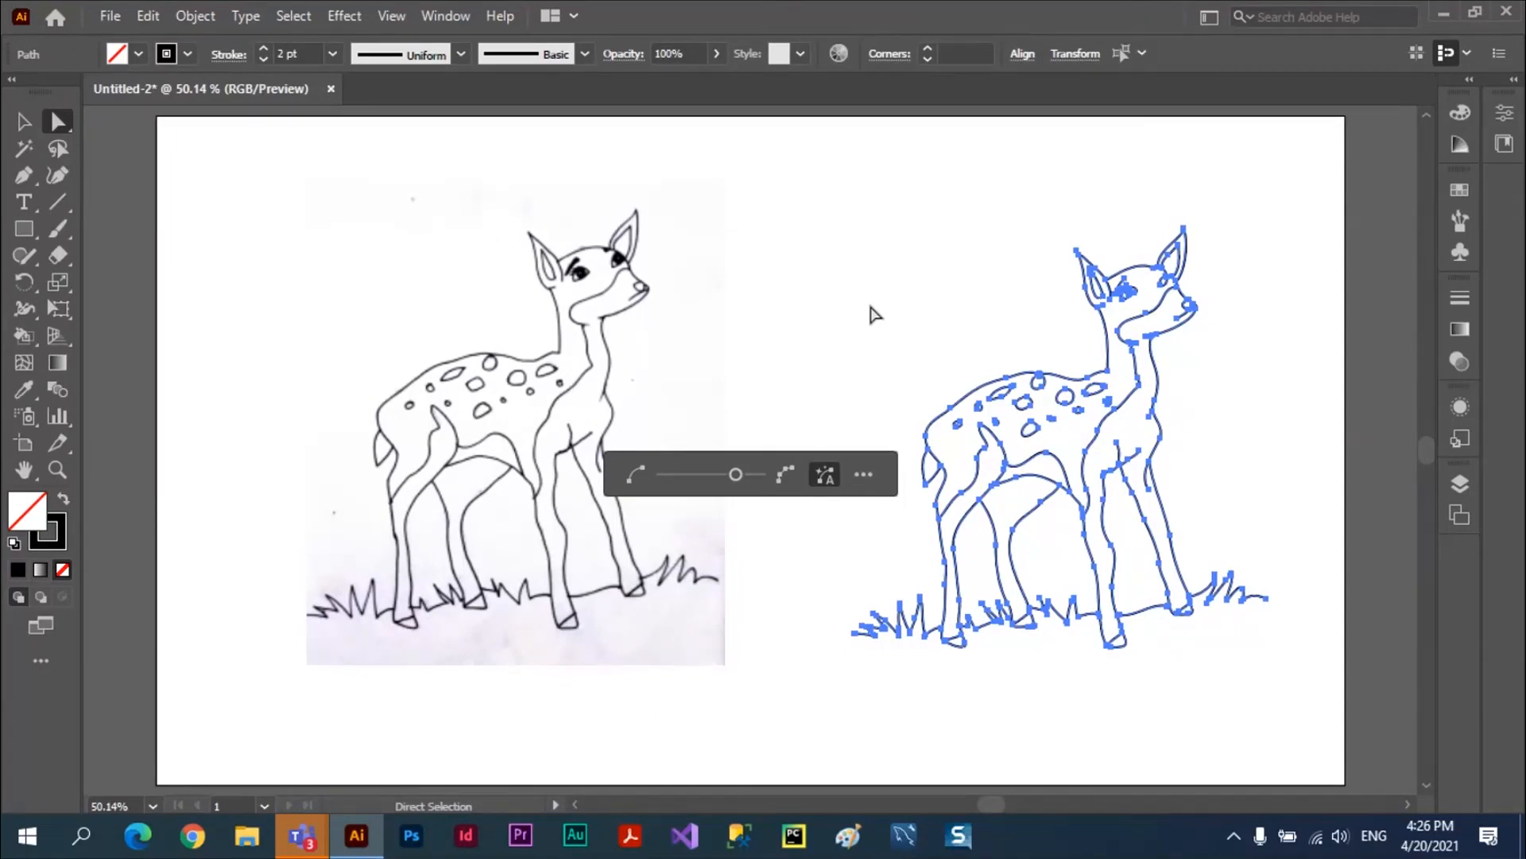
{"action": "left_click", "coordinate": [875, 314]}
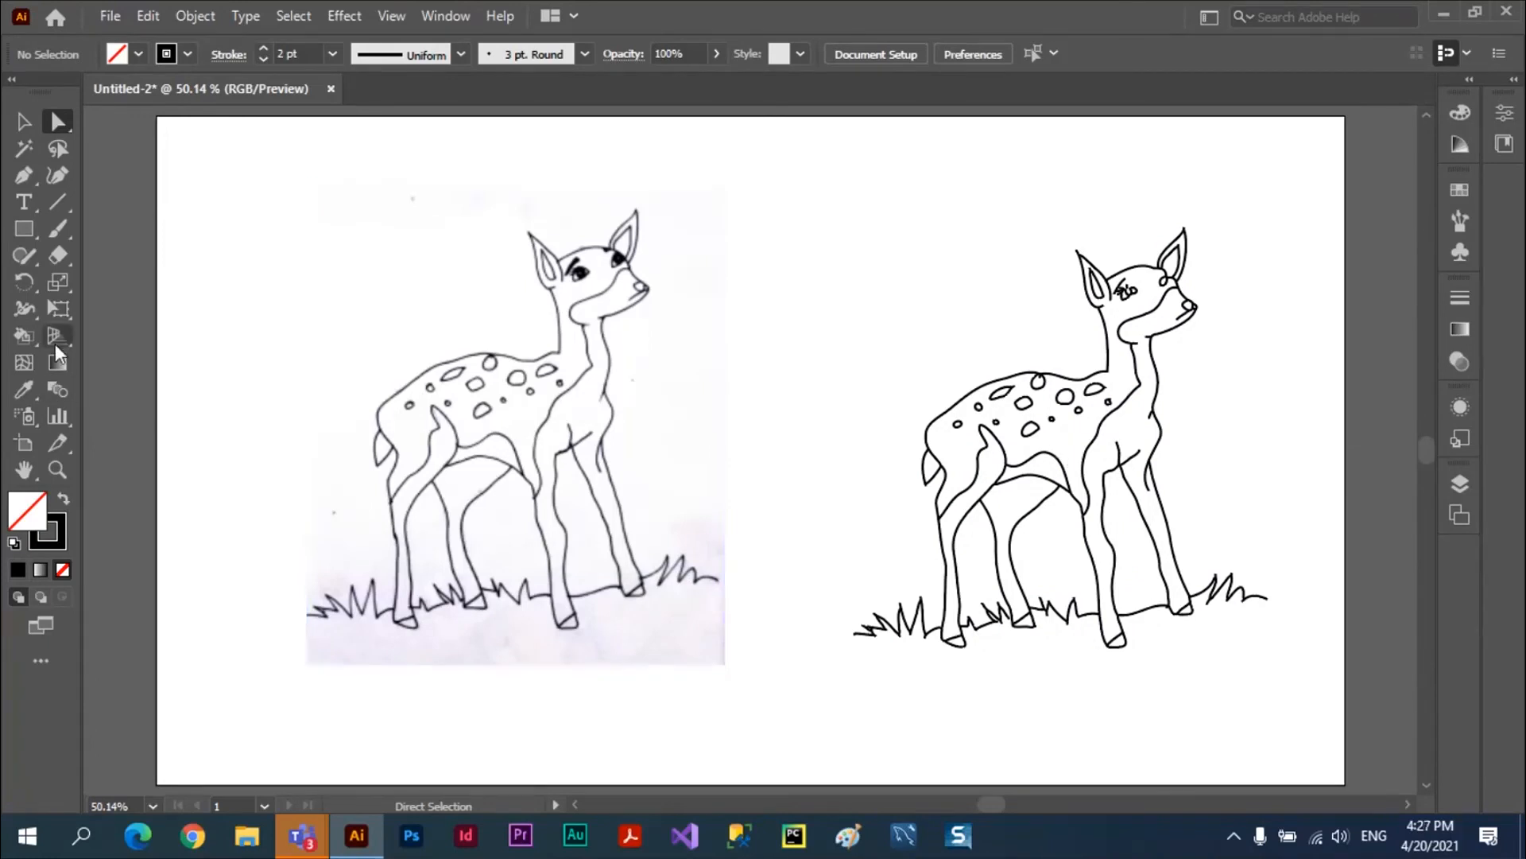
{"action": "left_click", "coordinate": [23, 336]}
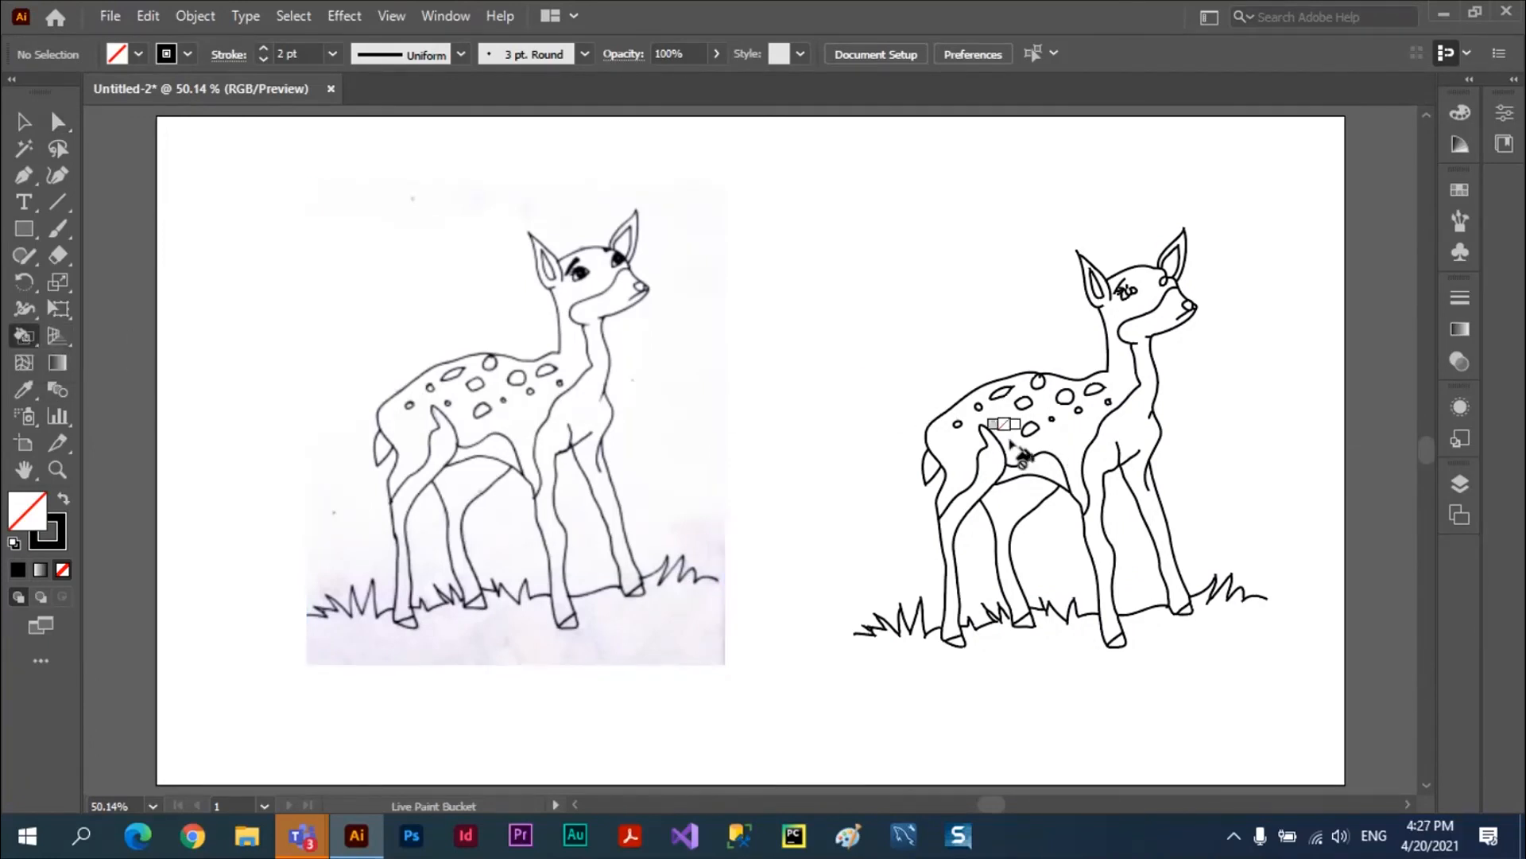
{"action": "key", "text": "Right"}
{"action": "key", "text": "Right"}
{"action": "key", "text": "Right"}
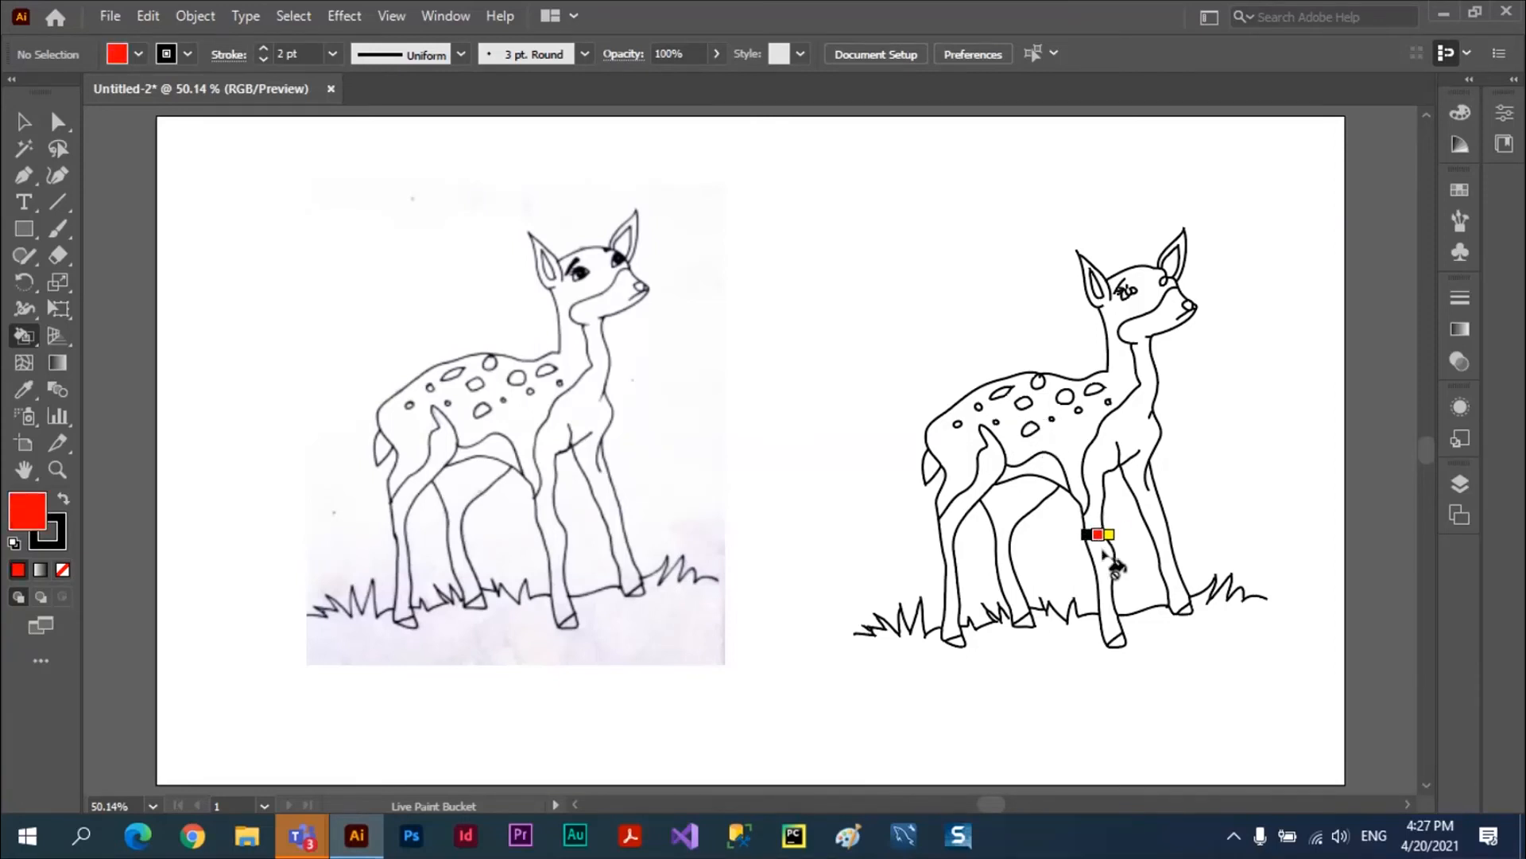
Turn the whole traced deer into a Live Paint group and fill its front legs, chest, spotted body and head with red
{"action": "left_click", "coordinate": [24, 121]}
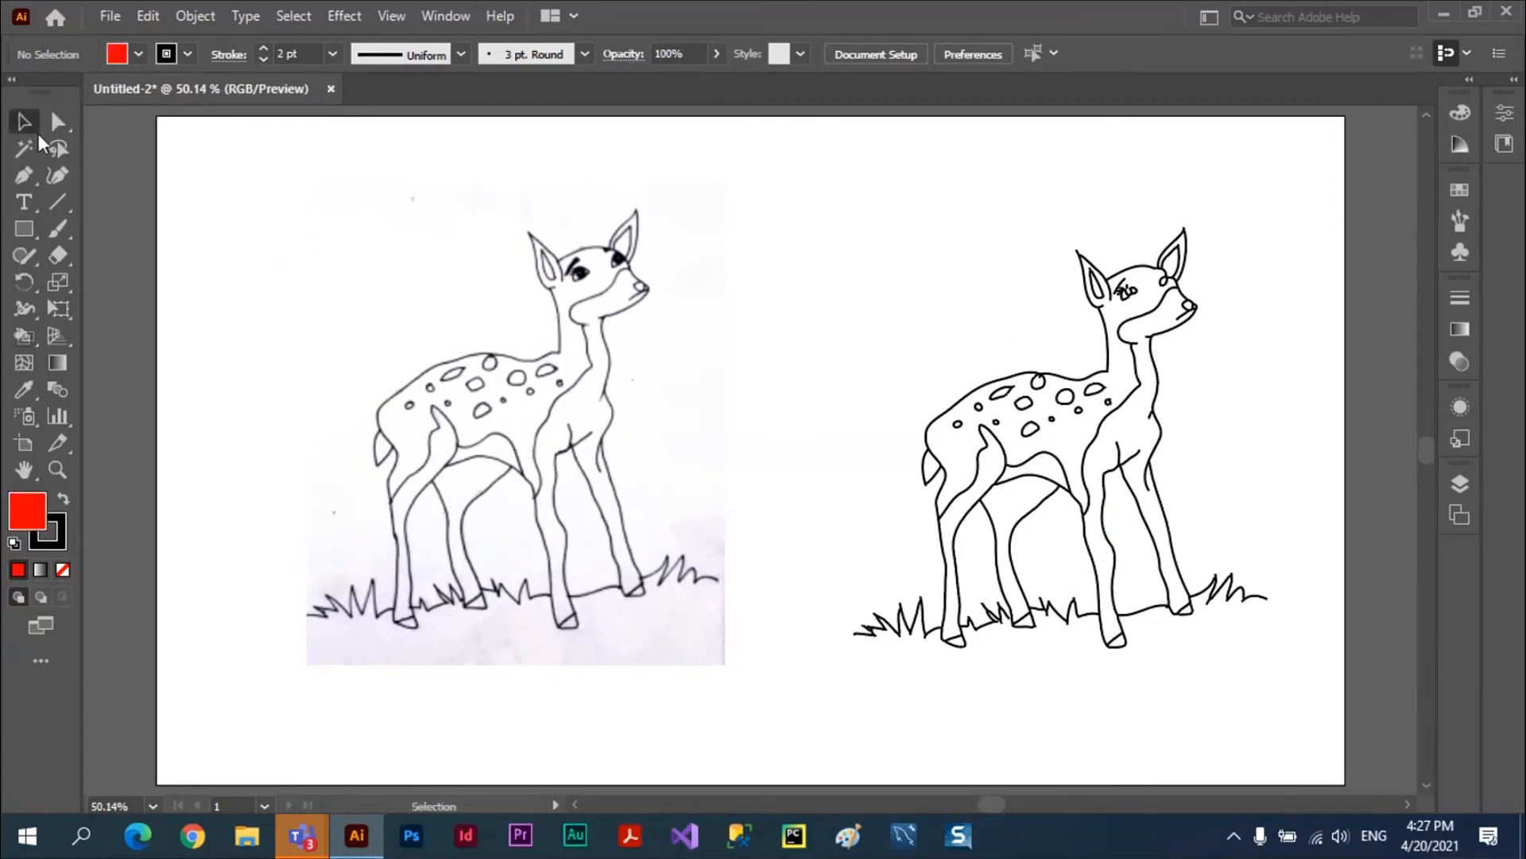
{"action": "mouse_move", "coordinate": [811, 167]}
{"action": "left_mouse_down"}
{"action": "mouse_move", "coordinate": [937, 396]}
{"action": "mouse_move", "coordinate": [1298, 683]}
{"action": "left_mouse_up"}
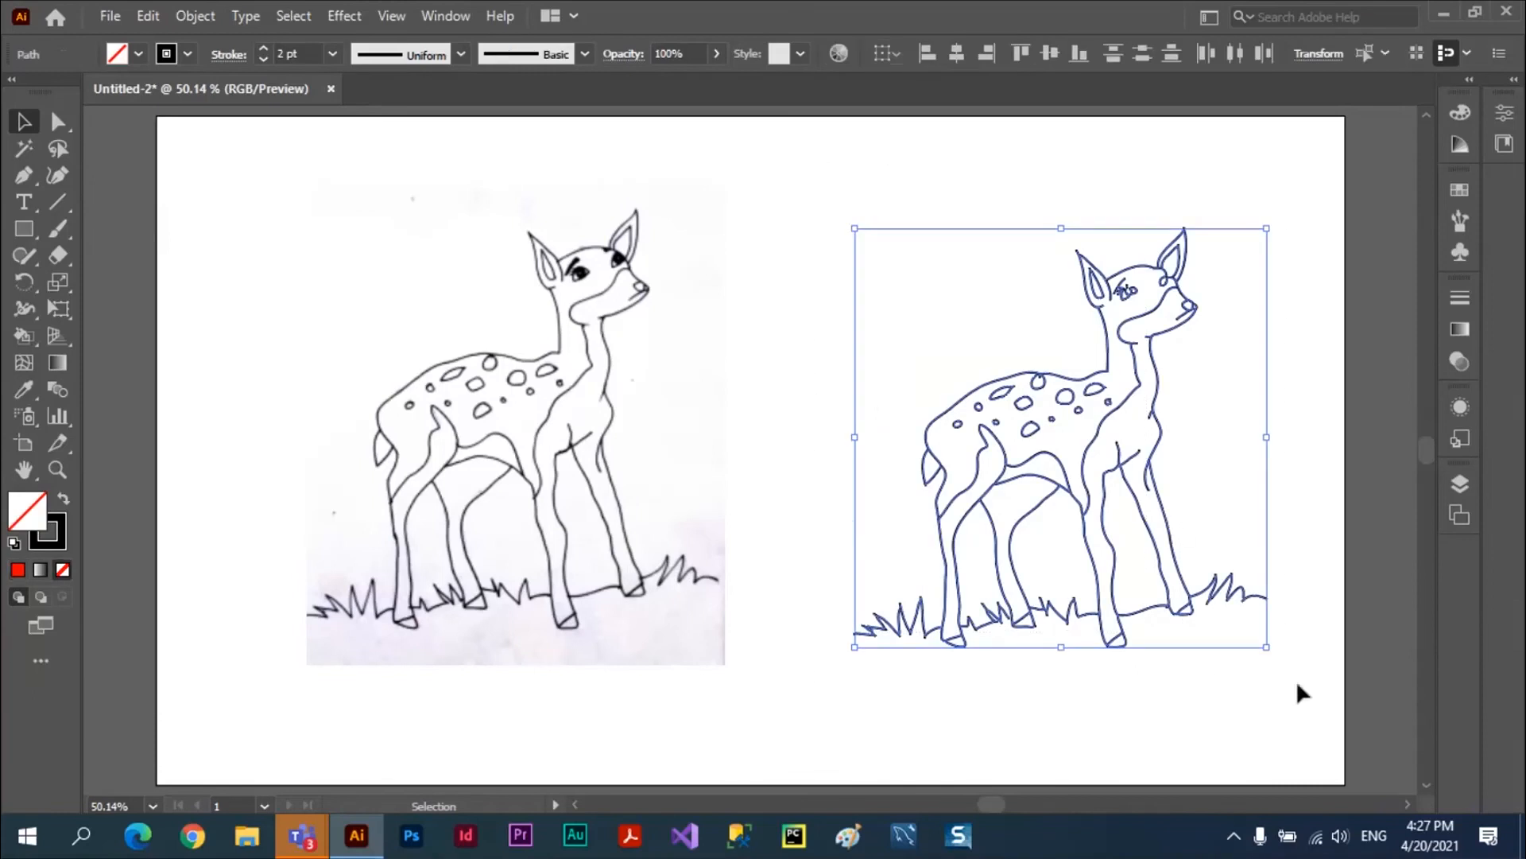
{"action": "left_click", "coordinate": [23, 335]}
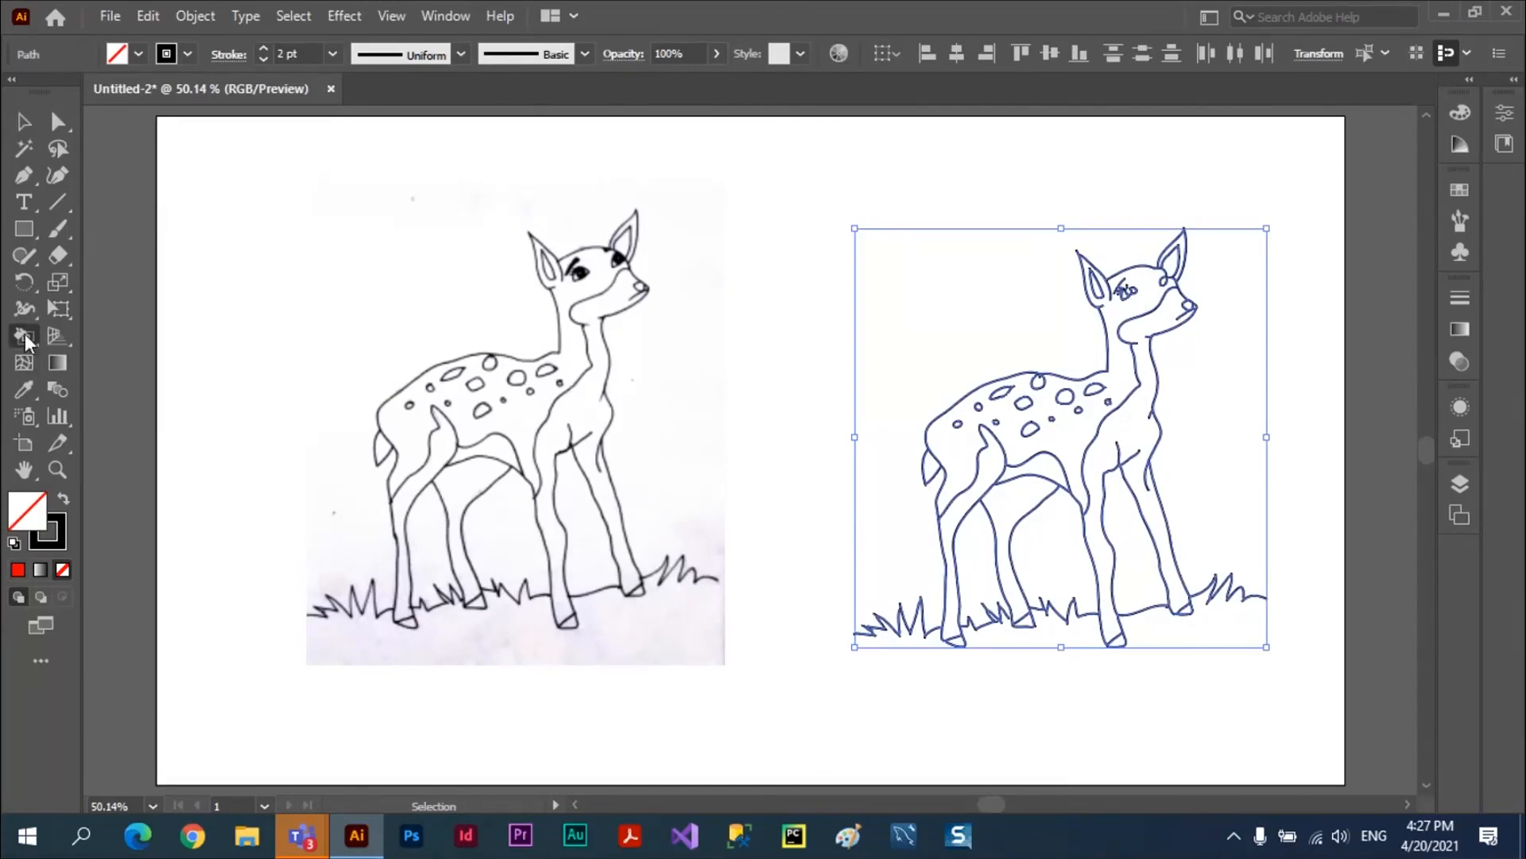
{"action": "key", "text": "Right"}
{"action": "key", "text": "Right"}
{"action": "key", "text": "Right"}
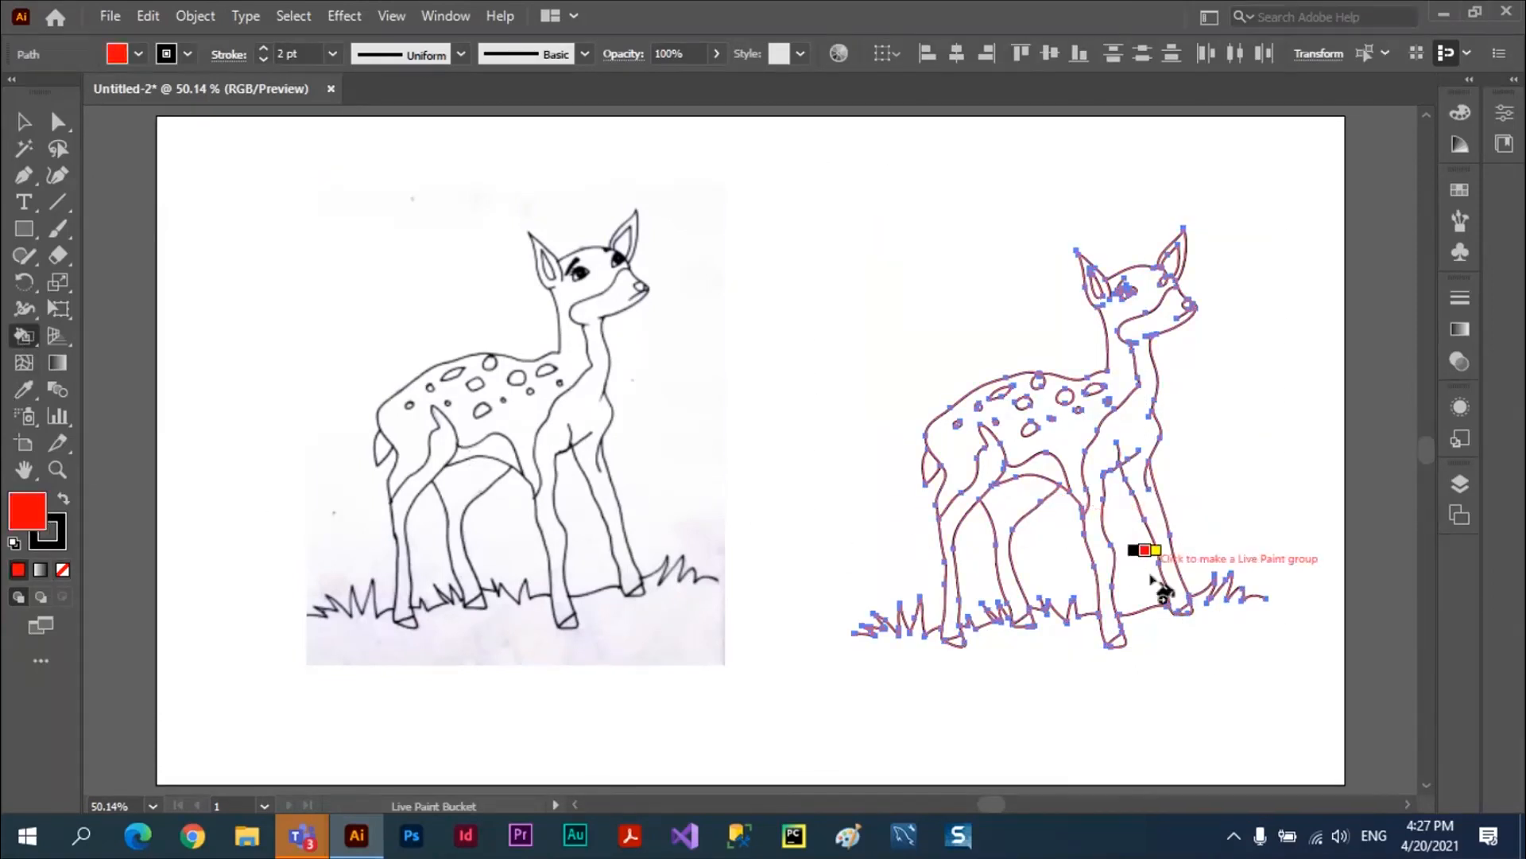
{"action": "left_click", "coordinate": [1113, 608]}
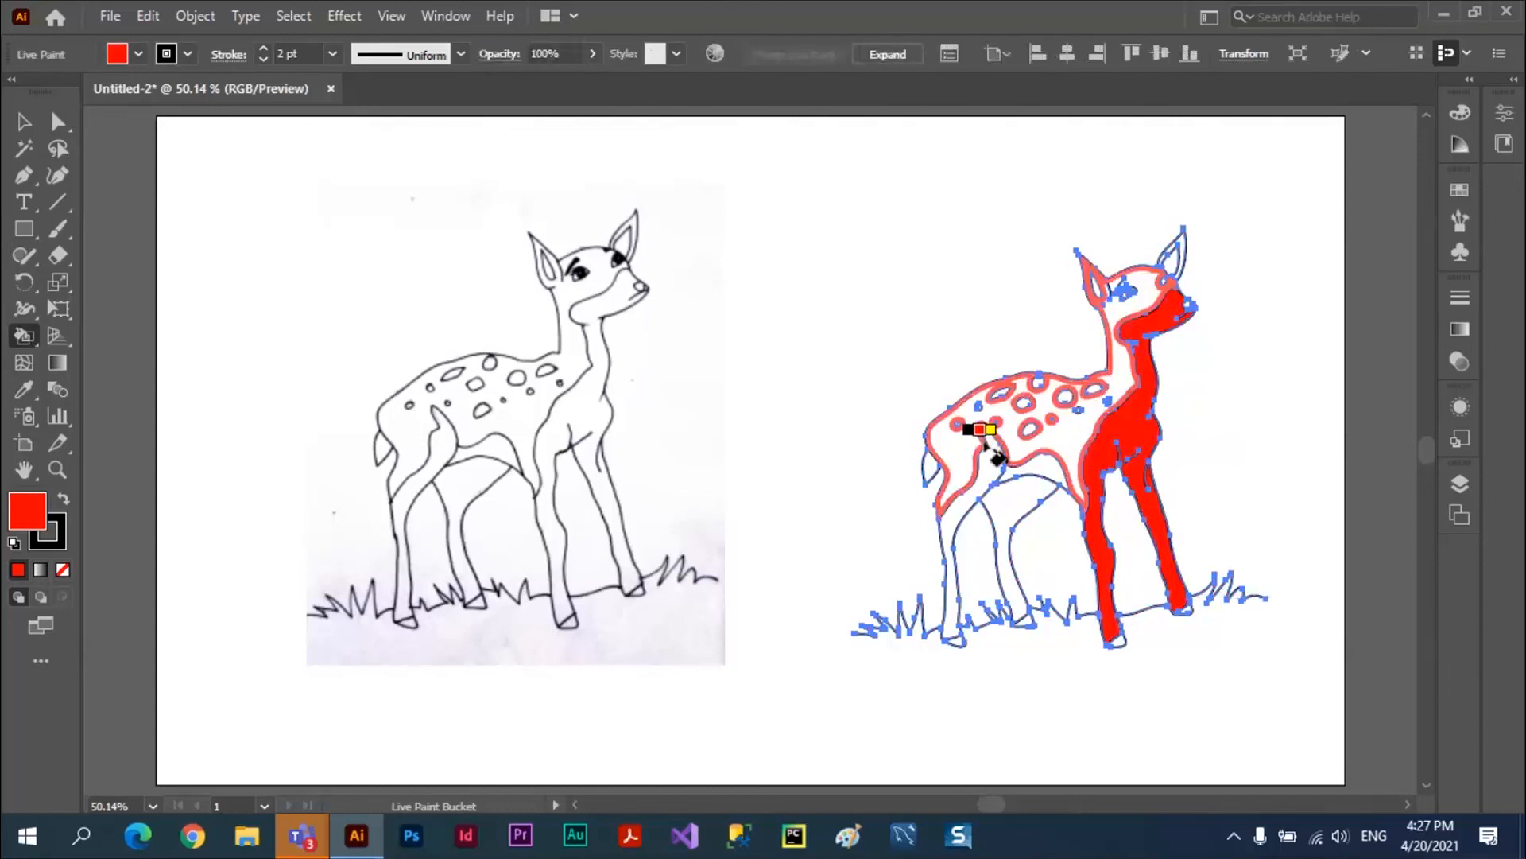
{"action": "left_click", "coordinate": [1008, 433]}
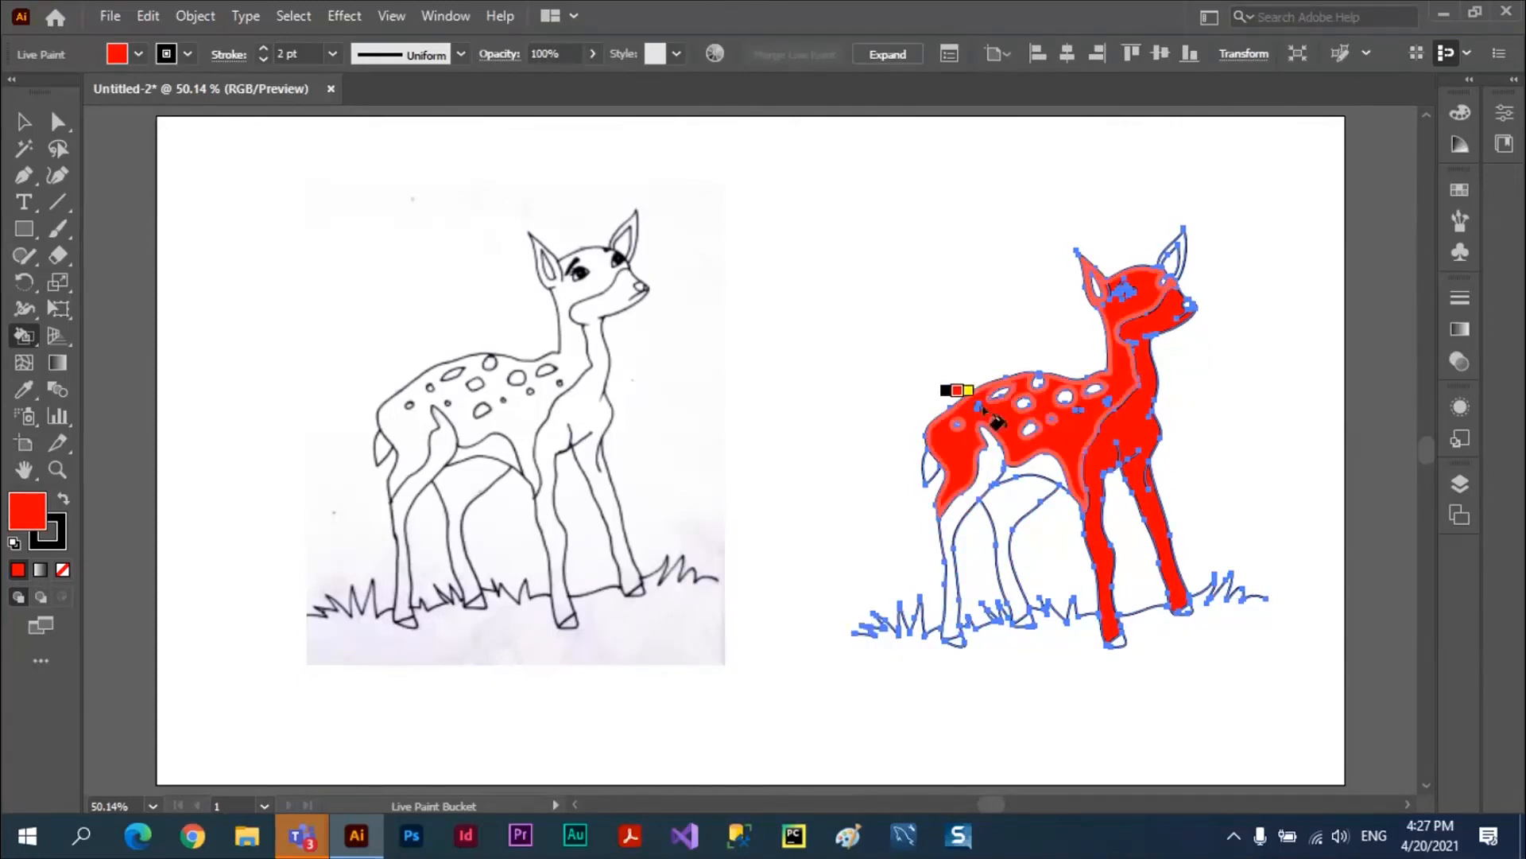
Fill three of the larger body spots with yellow using the Live Paint Bucket and end the selection of the painted deer
{"action": "key", "text": "Right"}
{"action": "left_click", "coordinate": [1023, 403]}
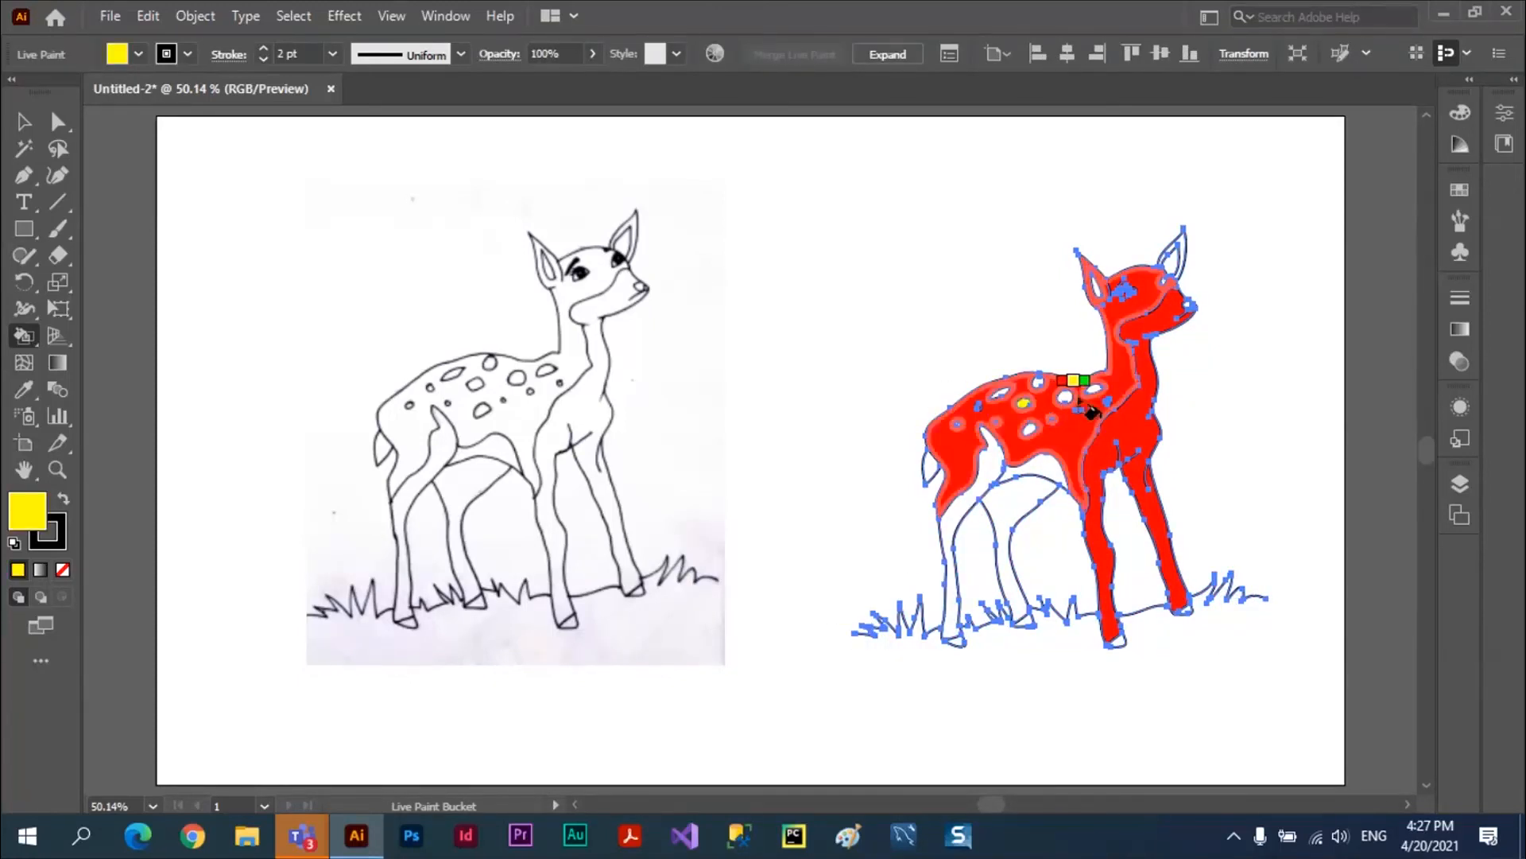
{"action": "left_click", "coordinate": [1065, 396]}
{"action": "left_click", "coordinate": [1095, 389]}
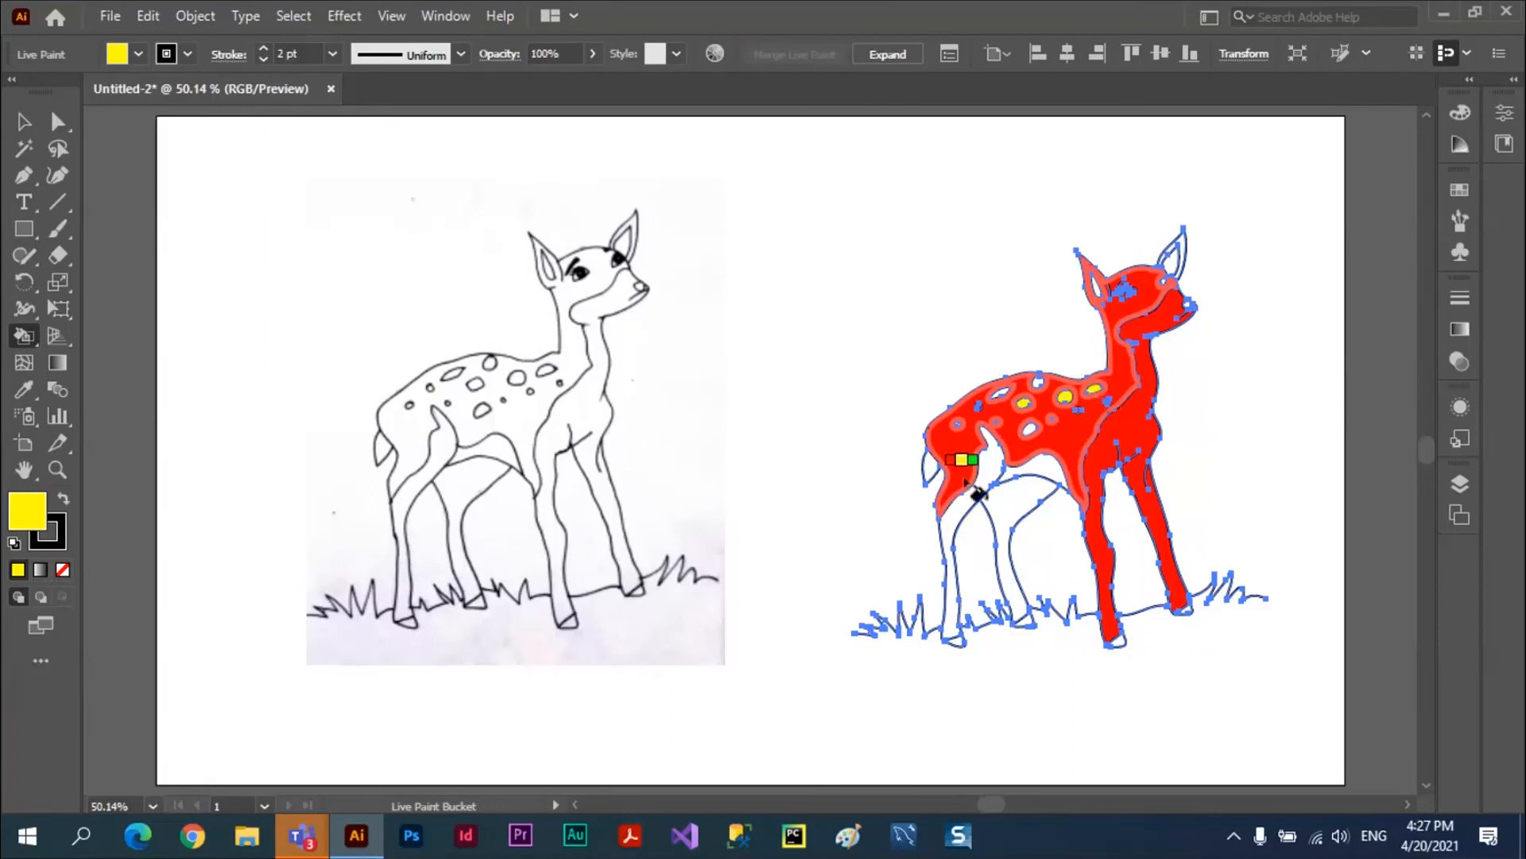
{"action": "left_click", "coordinate": [24, 121]}
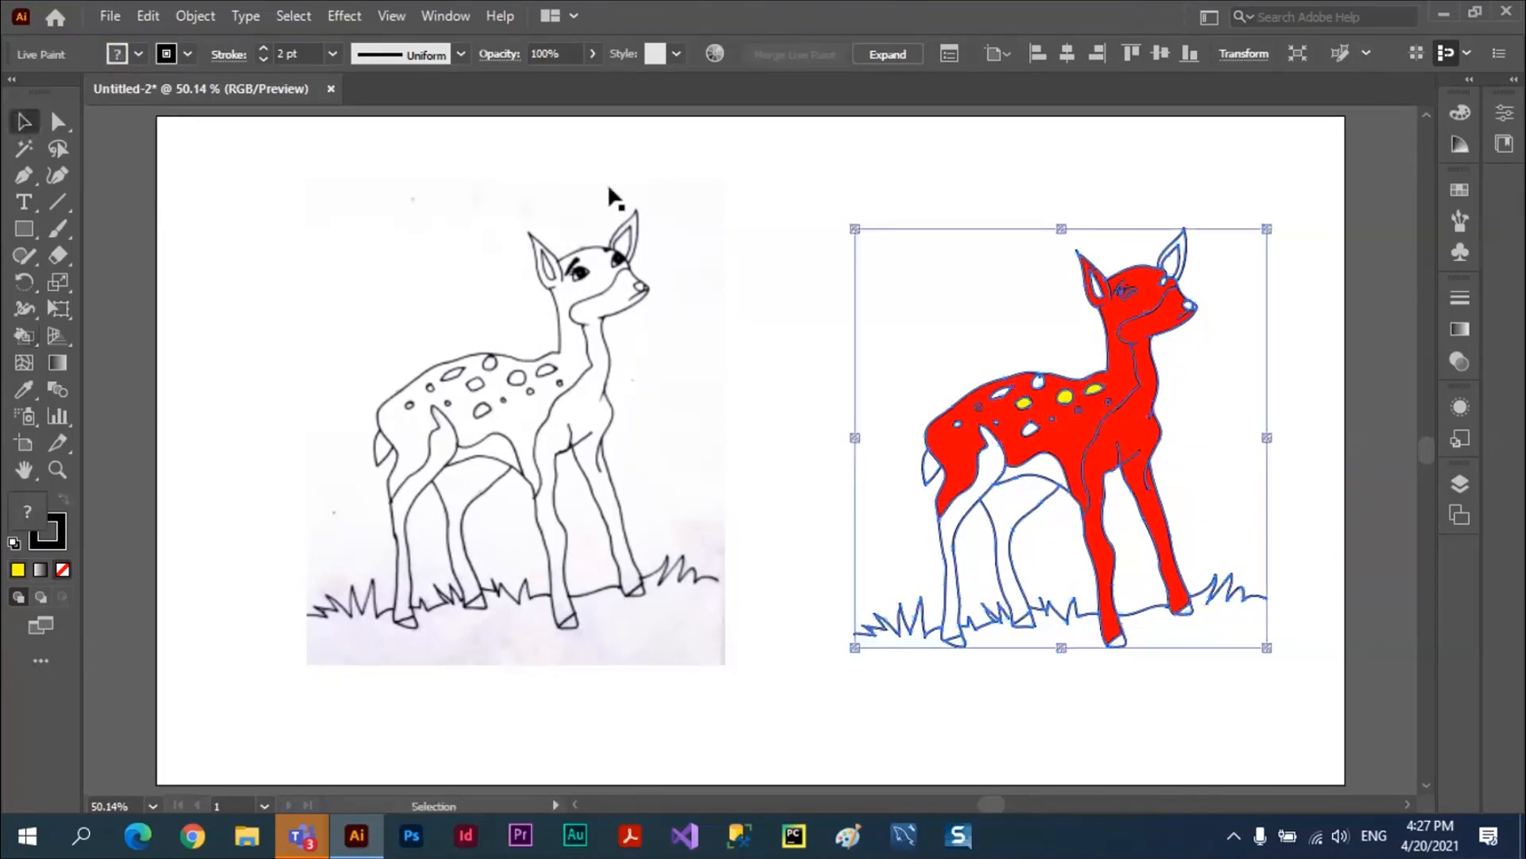
{"action": "left_click", "coordinate": [727, 193]}
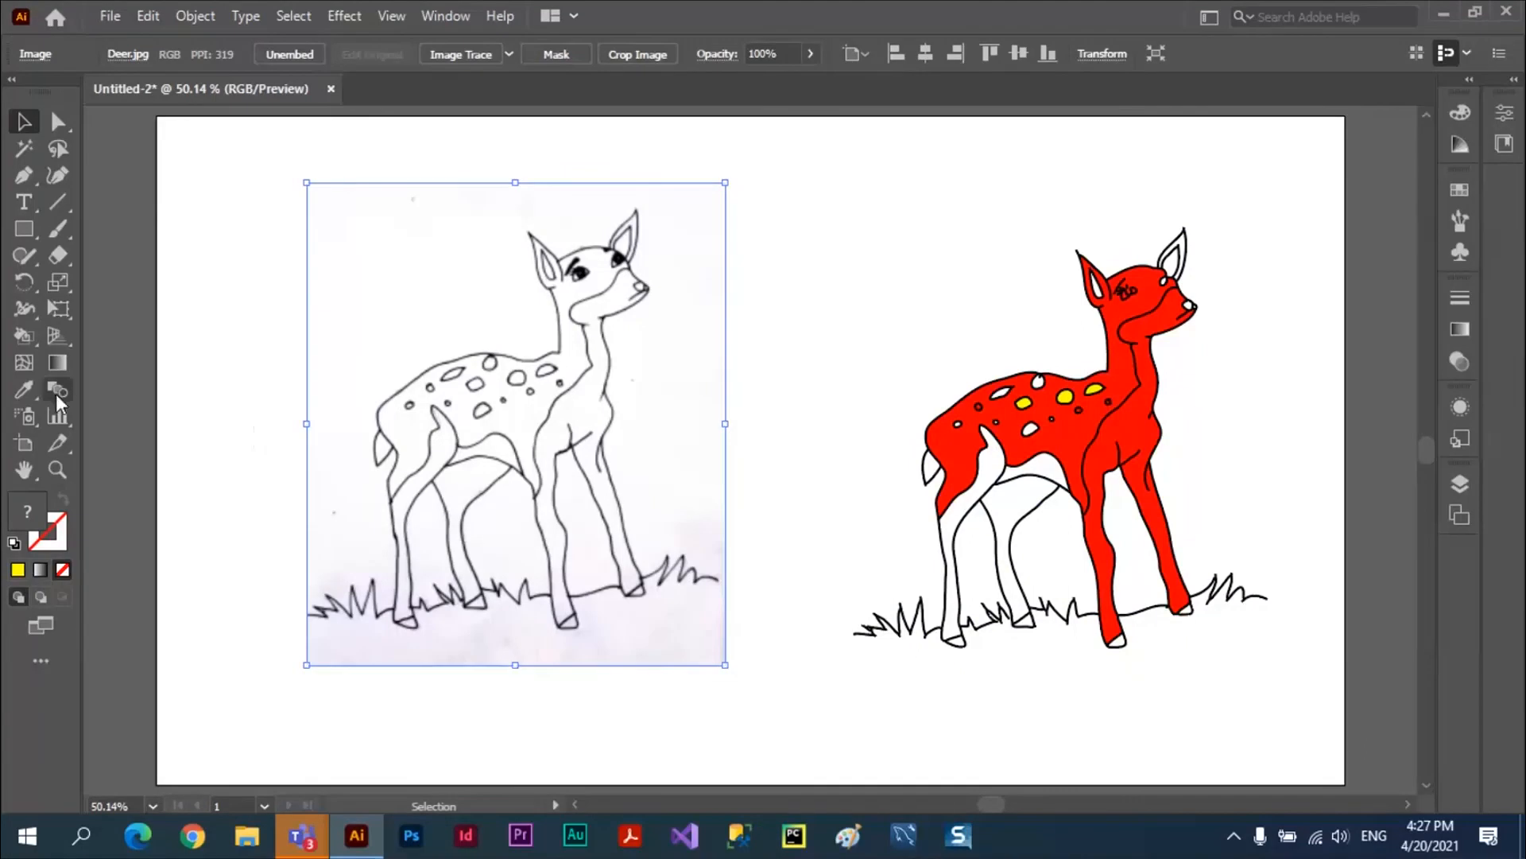
Examine the outlines of the body spots in the original deer image at 2400% magnification
{"action": "left_click", "coordinate": [55, 471]}
{"action": "left_click", "coordinate": [540, 429]}
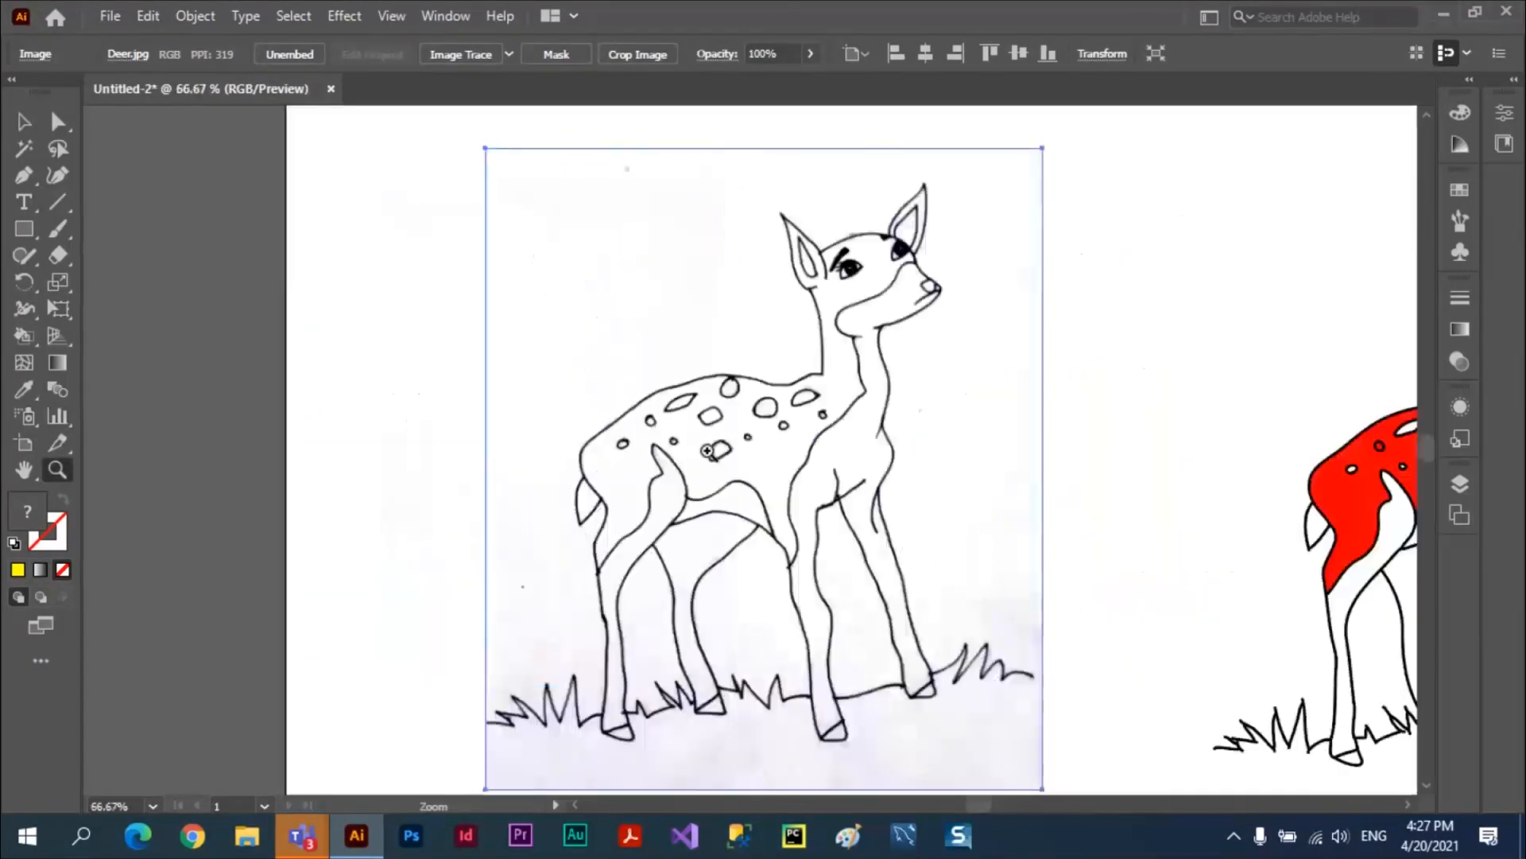
{"action": "left_click", "coordinate": [887, 451]}
{"action": "left_click", "coordinate": [887, 451]}
{"action": "left_click", "coordinate": [713, 402]}
{"action": "left_click", "coordinate": [637, 378]}
{"action": "left_click", "coordinate": [640, 370]}
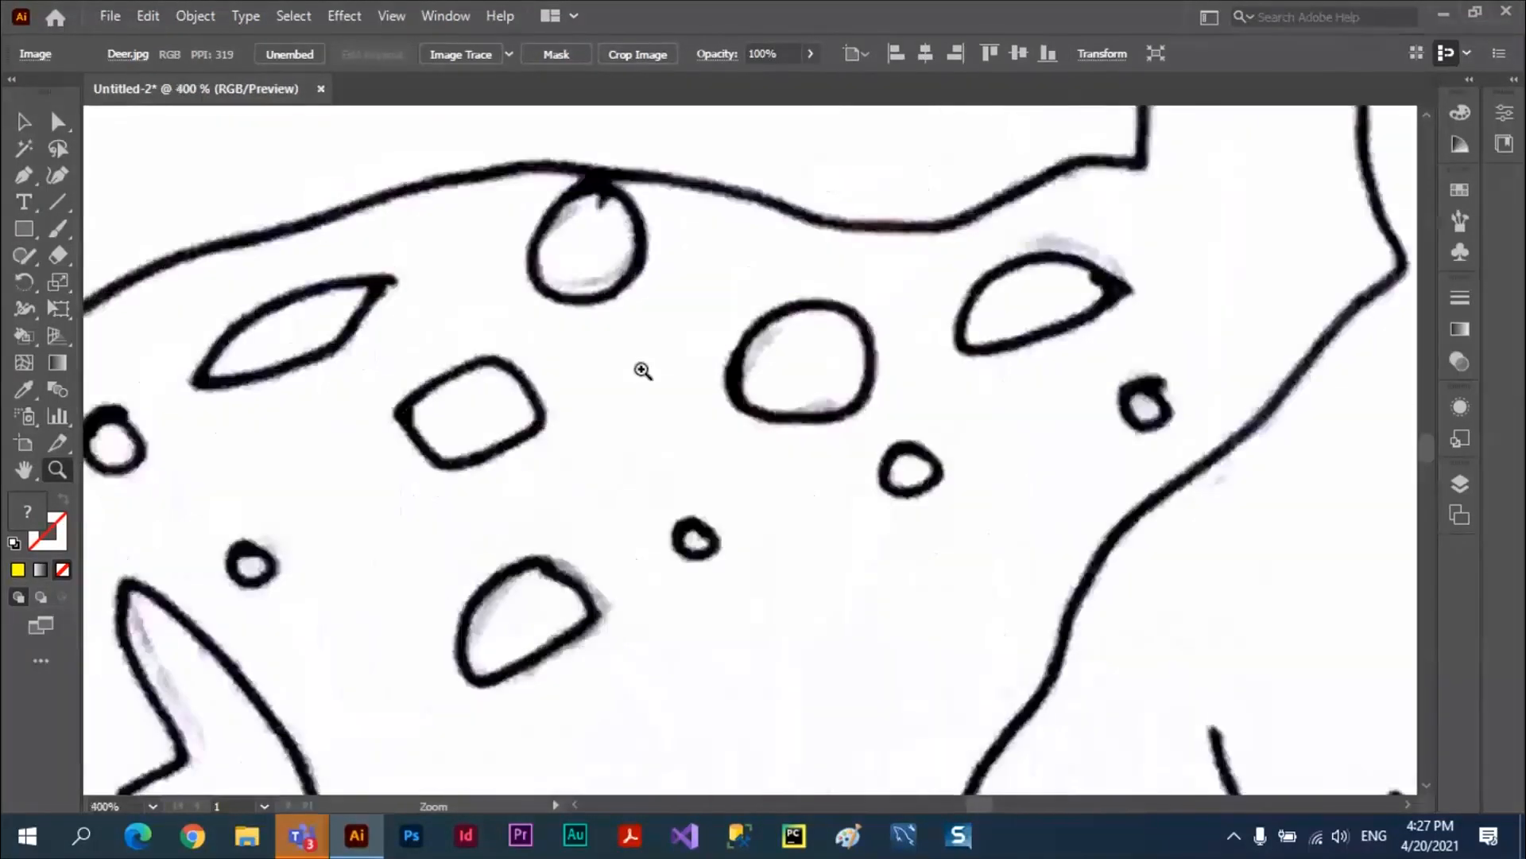
{"action": "left_click", "coordinate": [641, 368]}
{"action": "left_click", "coordinate": [898, 398]}
{"action": "left_click", "coordinate": [913, 409]}
{"action": "left_click", "coordinate": [907, 434]}
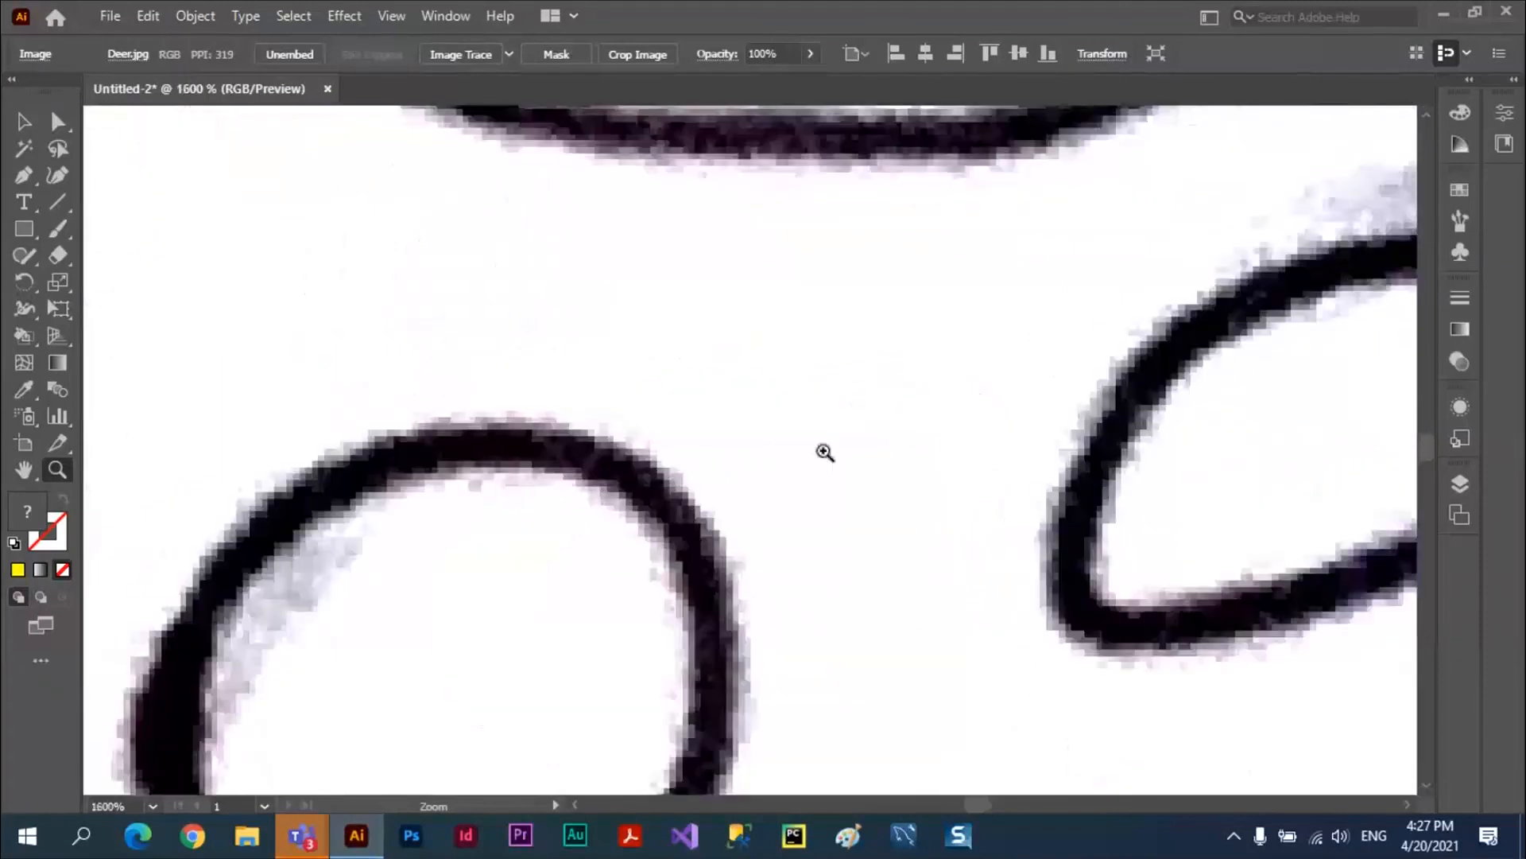
{"action": "left_click", "coordinate": [581, 468]}
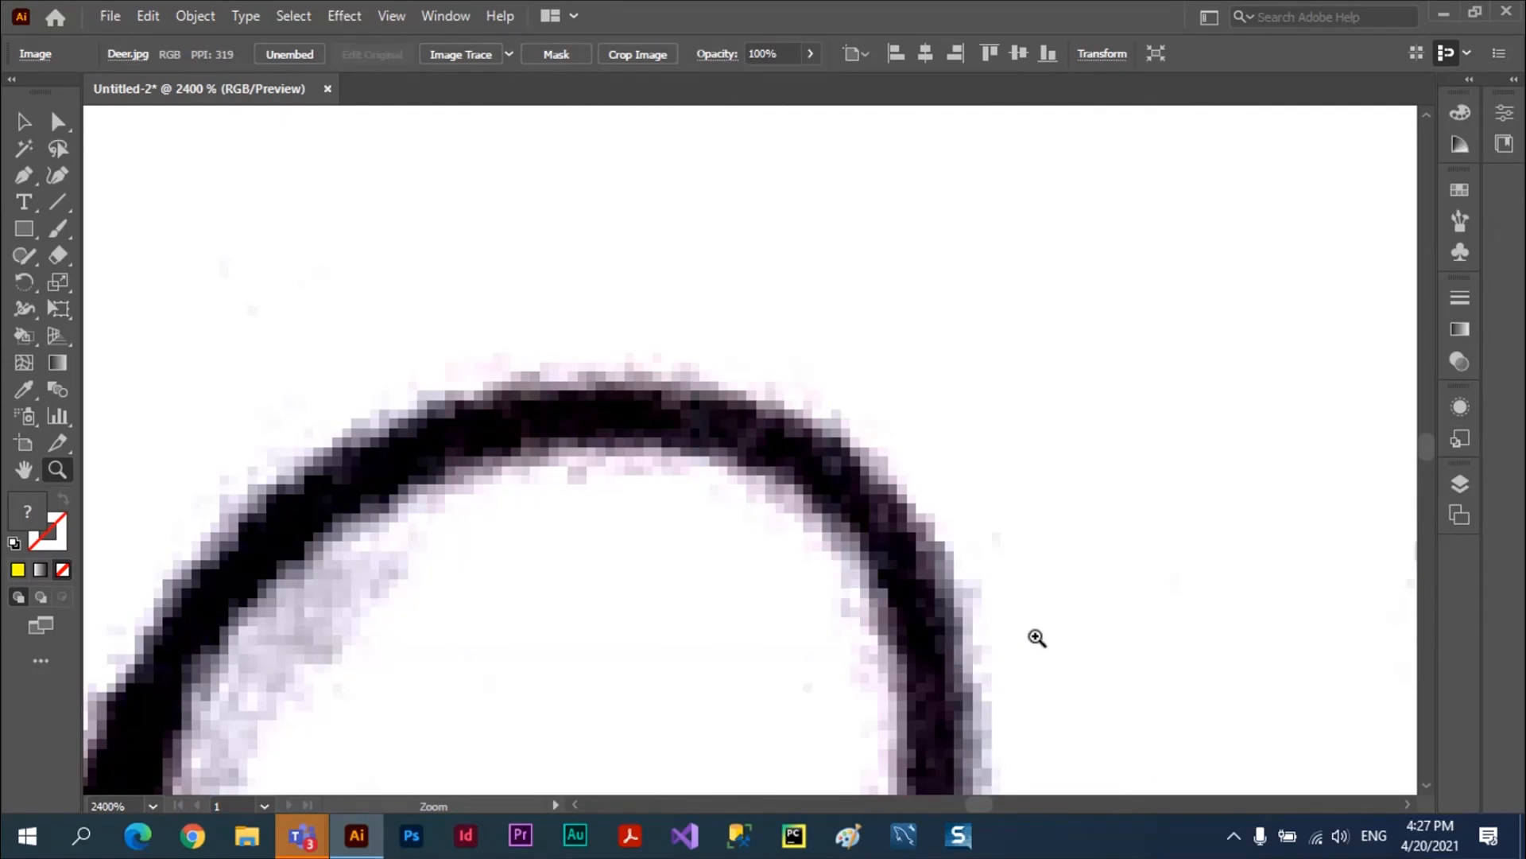
Examine the edges of the neighbouring sketch lines across the original deer image and return to the full artboard view
{"action": "key", "text": "space"}
{"action": "left_click_drag", "start_coordinate": [1253, 579], "coordinate": [475, 487]}
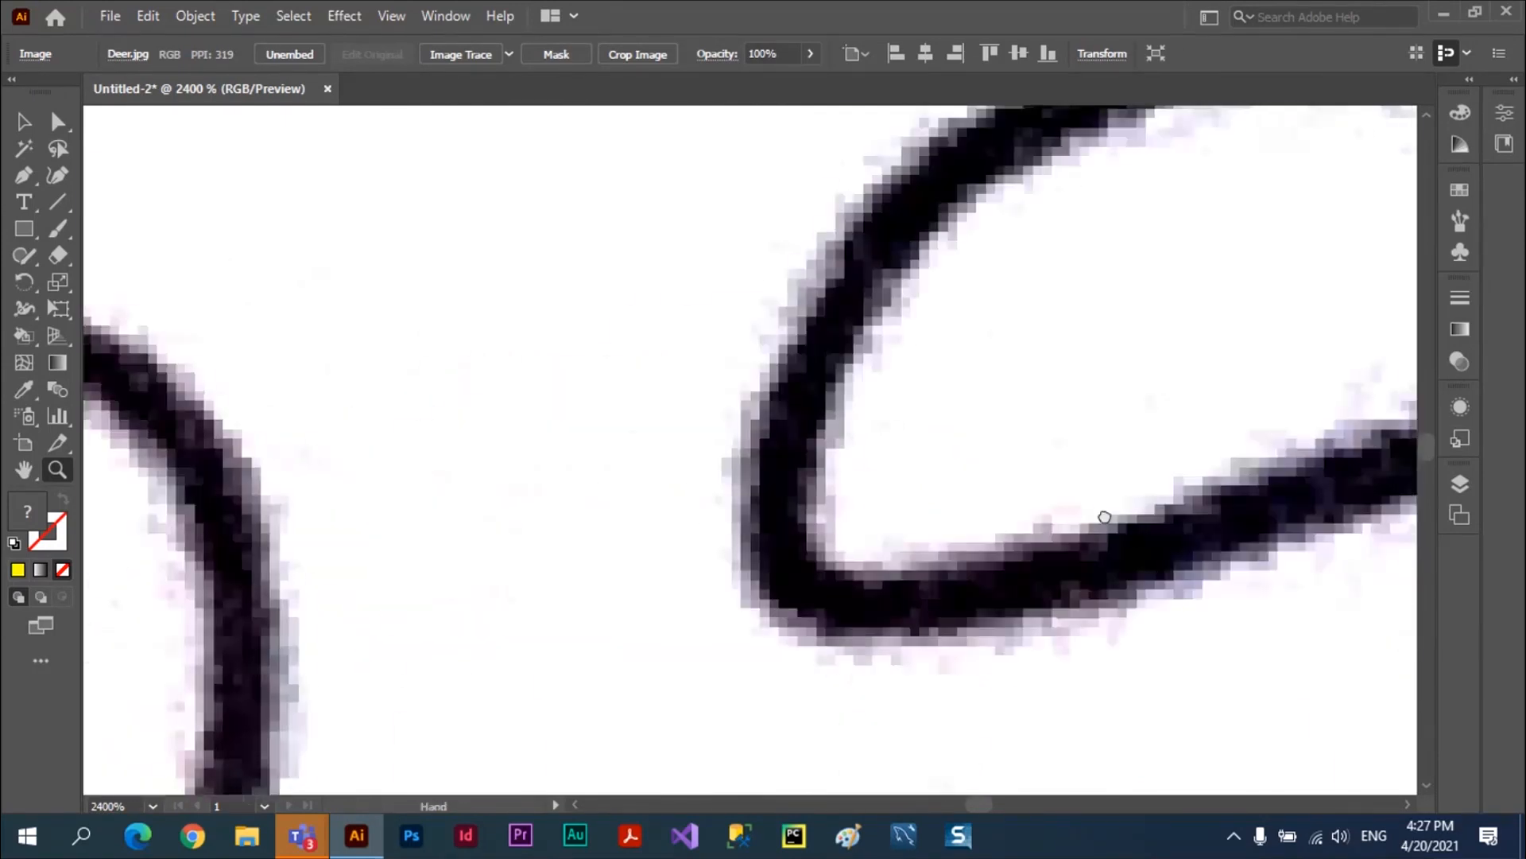
{"action": "left_click_drag", "start_coordinate": [1108, 517], "coordinate": [417, 445]}
{"action": "left_click_drag", "start_coordinate": [1124, 474], "coordinate": [434, 412]}
{"action": "left_click_drag", "start_coordinate": [1190, 485], "coordinate": [474, 421]}
{"action": "left_click_drag", "start_coordinate": [1110, 455], "coordinate": [447, 395]}
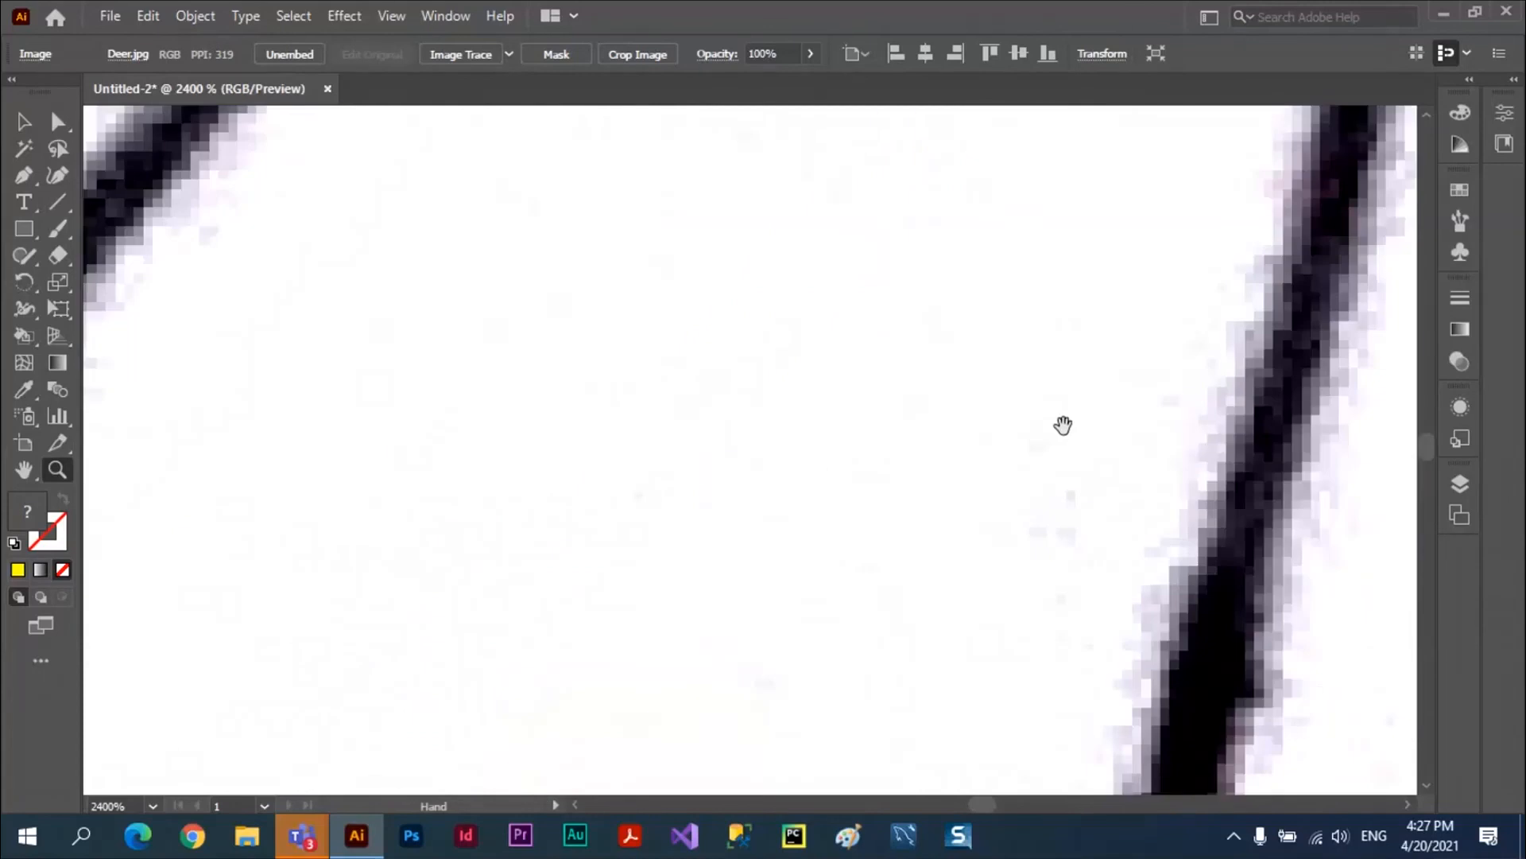
{"action": "left_click_drag", "start_coordinate": [1185, 436], "coordinate": [370, 375]}
{"action": "mouse_move", "coordinate": [1201, 397]}
{"action": "left_mouse_down"}
{"action": "mouse_move", "coordinate": [461, 354]}
{"action": "mouse_move", "coordinate": [473, 340]}
{"action": "left_mouse_up"}
{"action": "left_click_drag", "start_coordinate": [1383, 367], "coordinate": [851, 378]}
{"action": "key", "text": "ctrl+0"}
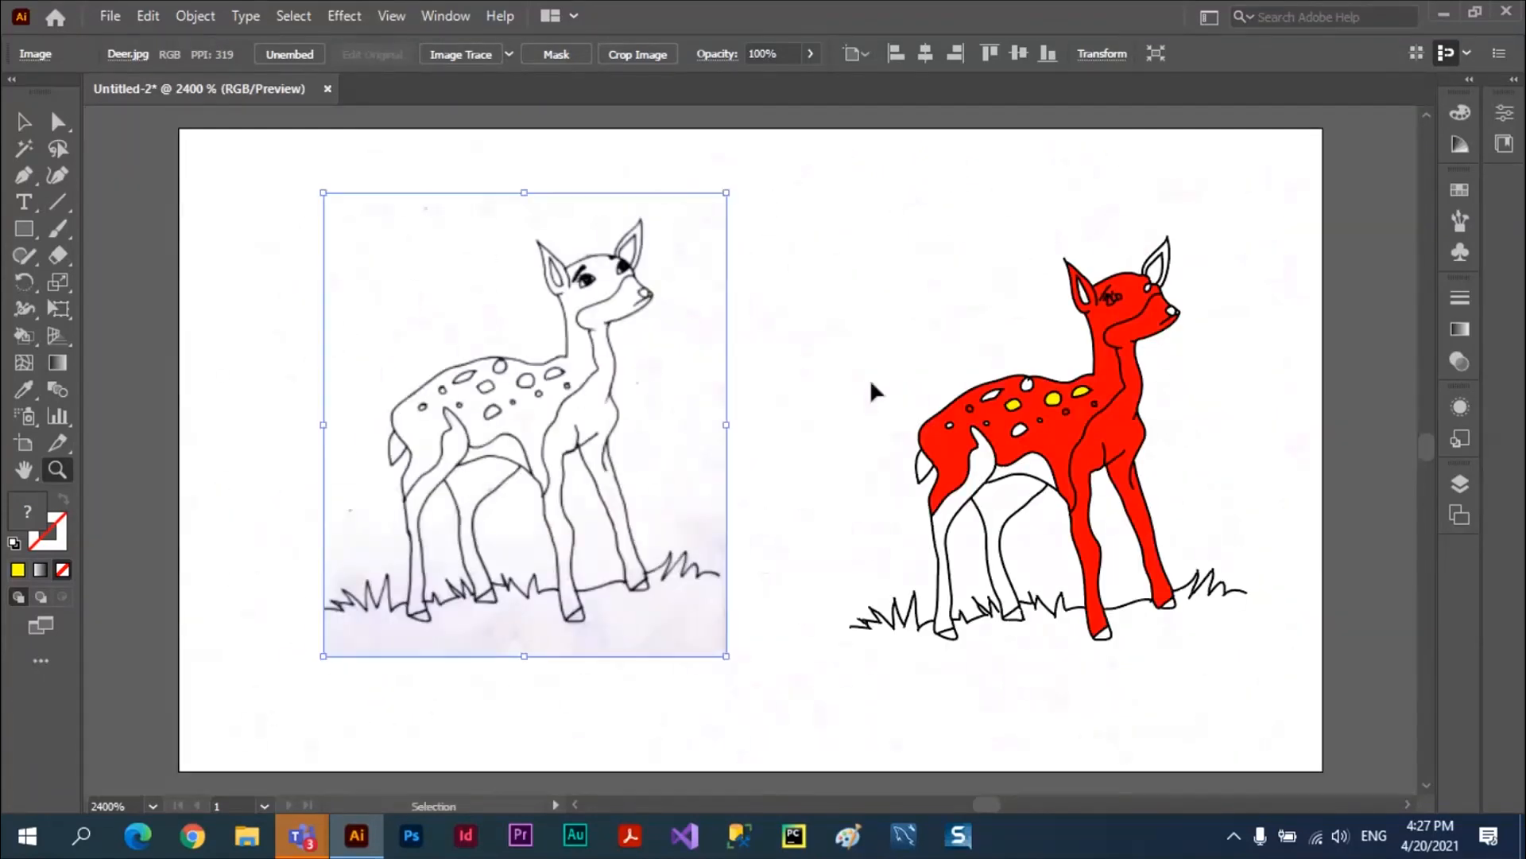
Examine the edge of a yellow body spot's outline on the painted vector deer at 12750% magnification
{"action": "left_click", "coordinate": [1024, 427]}
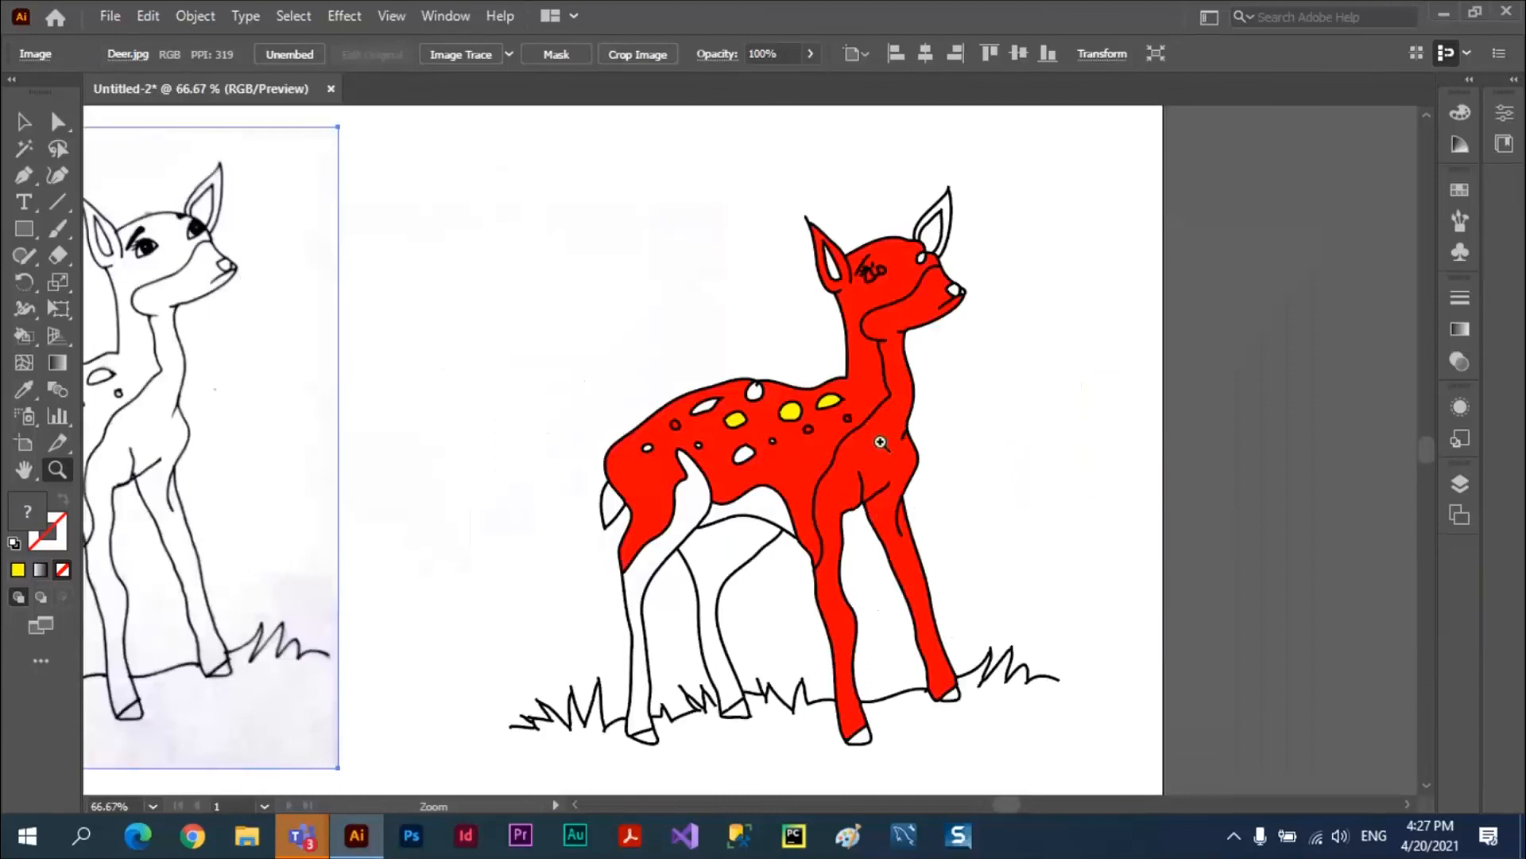
{"action": "left_click", "coordinate": [884, 445]}
{"action": "left_click", "coordinate": [749, 449]}
{"action": "left_click", "coordinate": [712, 412]}
{"action": "left_click", "coordinate": [712, 413]}
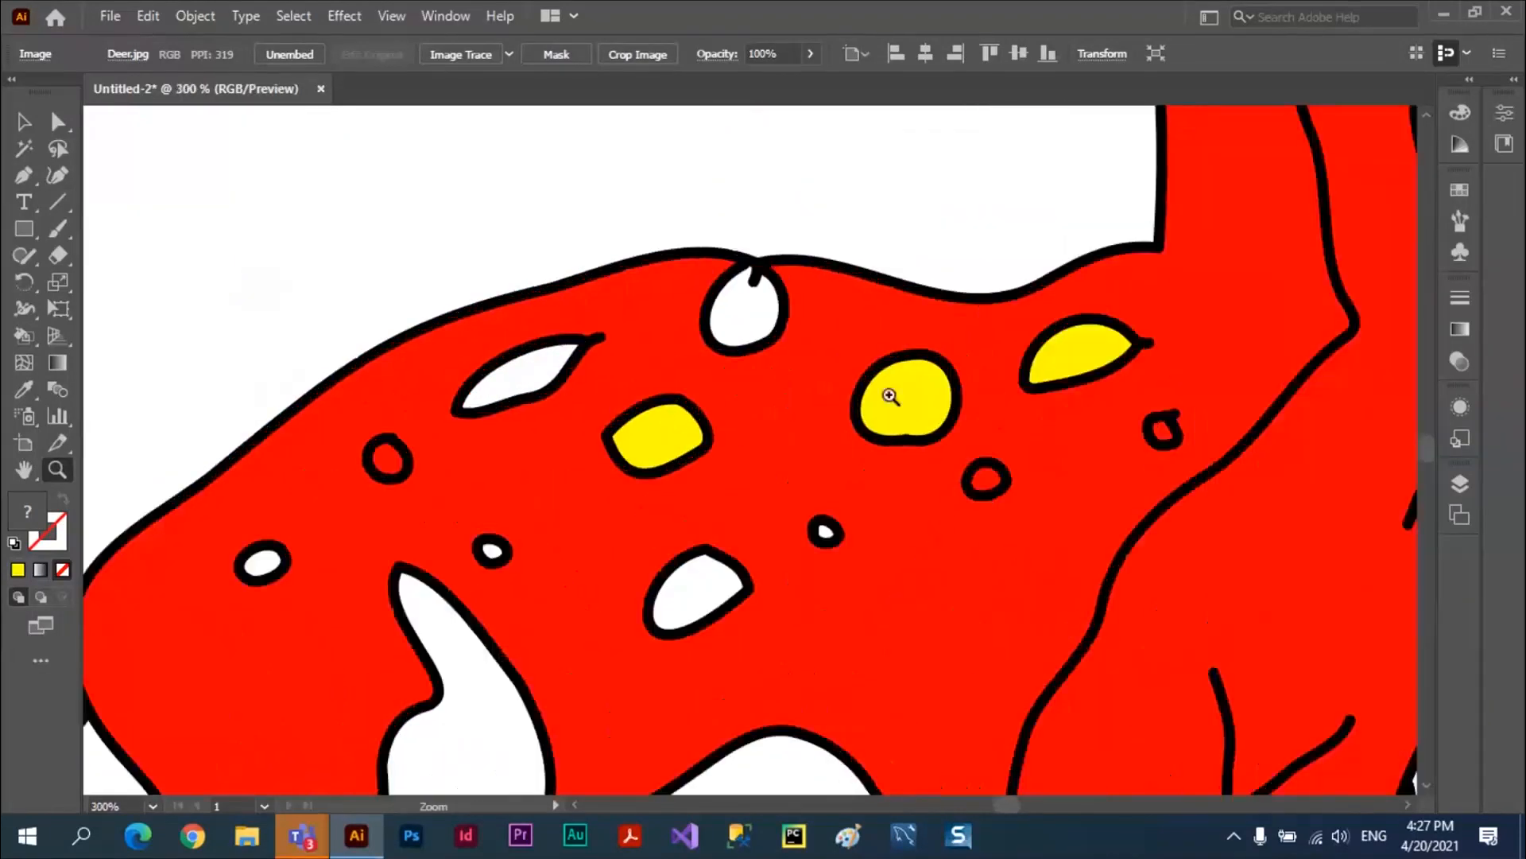
{"action": "left_click", "coordinate": [891, 394]}
{"action": "left_click", "coordinate": [926, 402]}
{"action": "left_click", "coordinate": [962, 407]}
{"action": "left_click_drag", "start_coordinate": [908, 434], "coordinate": [889, 435]}
{"action": "left_click", "coordinate": [705, 449]}
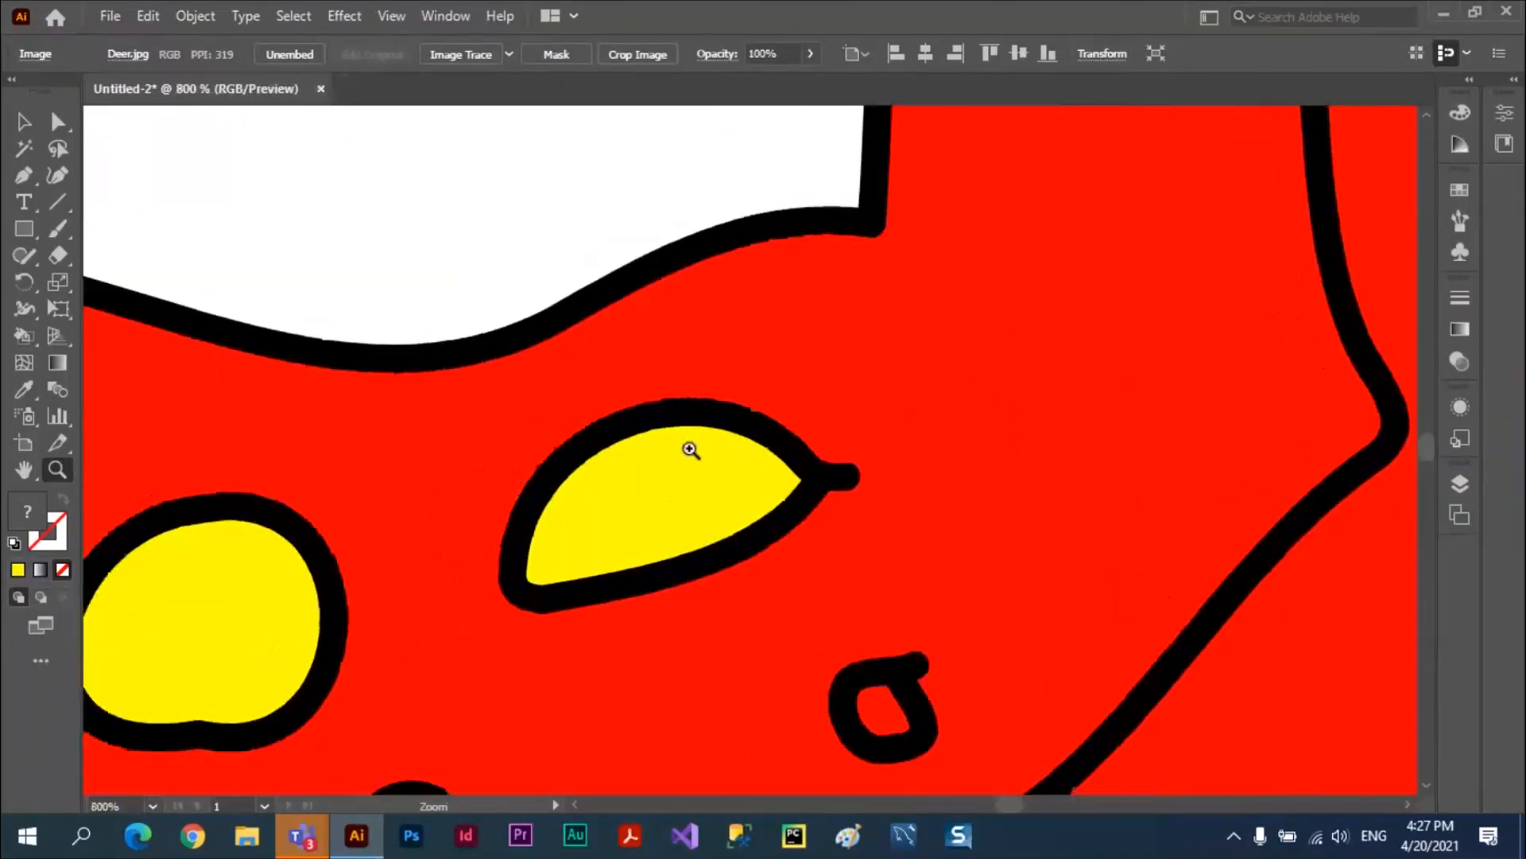
{"action": "left_click", "coordinate": [692, 449]}
{"action": "left_click", "coordinate": [700, 448]}
{"action": "left_click", "coordinate": [706, 447]}
{"action": "left_click", "coordinate": [707, 448]}
{"action": "left_click", "coordinate": [708, 449]}
{"action": "left_click", "coordinate": [748, 450]}
{"action": "left_click", "coordinate": [814, 470]}
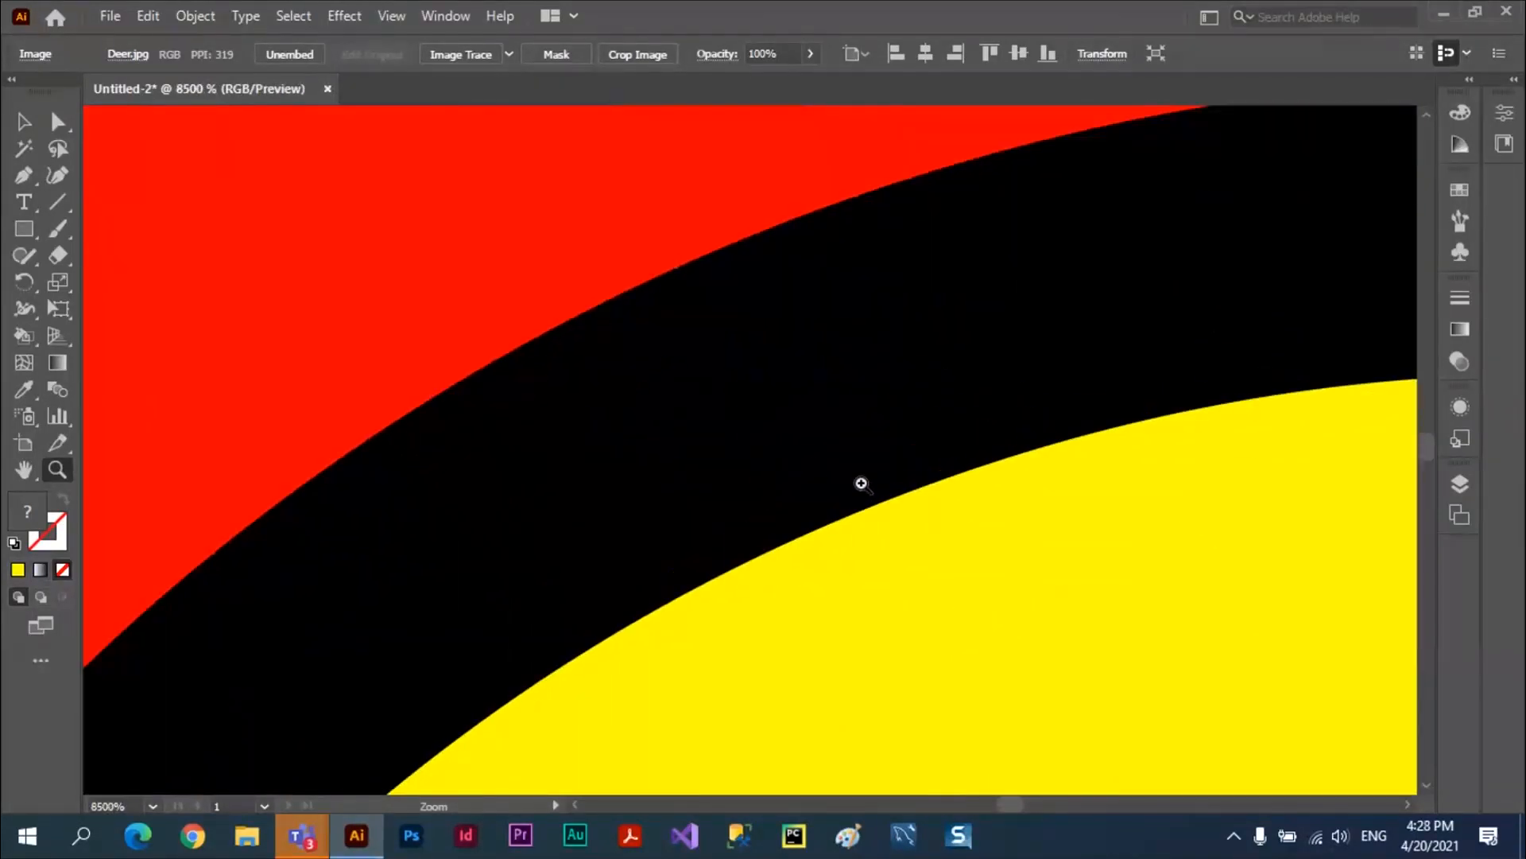
{"action": "left_click", "coordinate": [860, 483]}
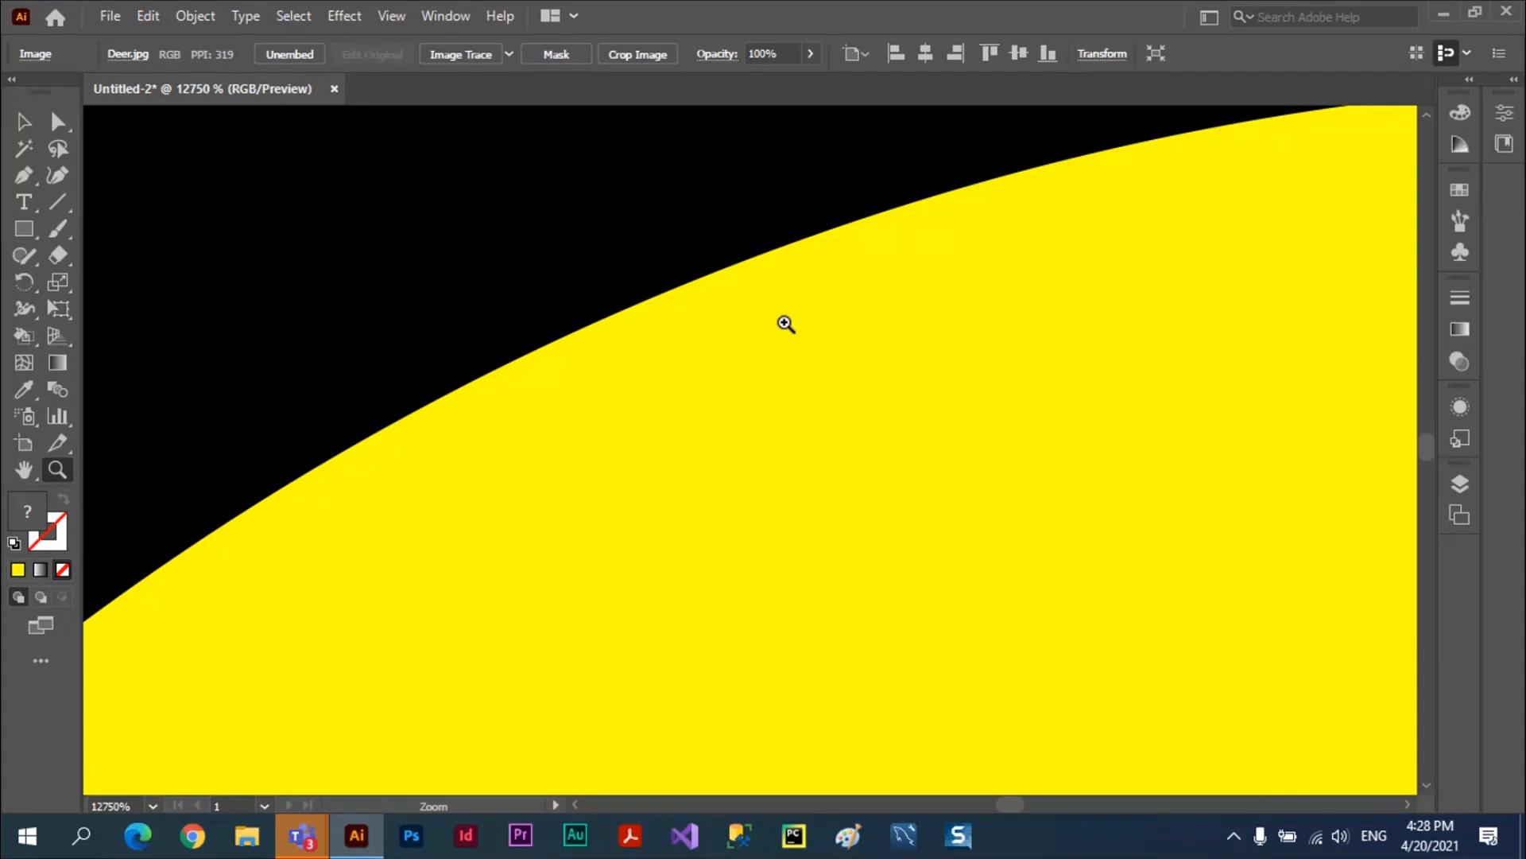
Switch to the Teams meeting and stop its recording
{"action": "key", "text": "alt+Tab"}
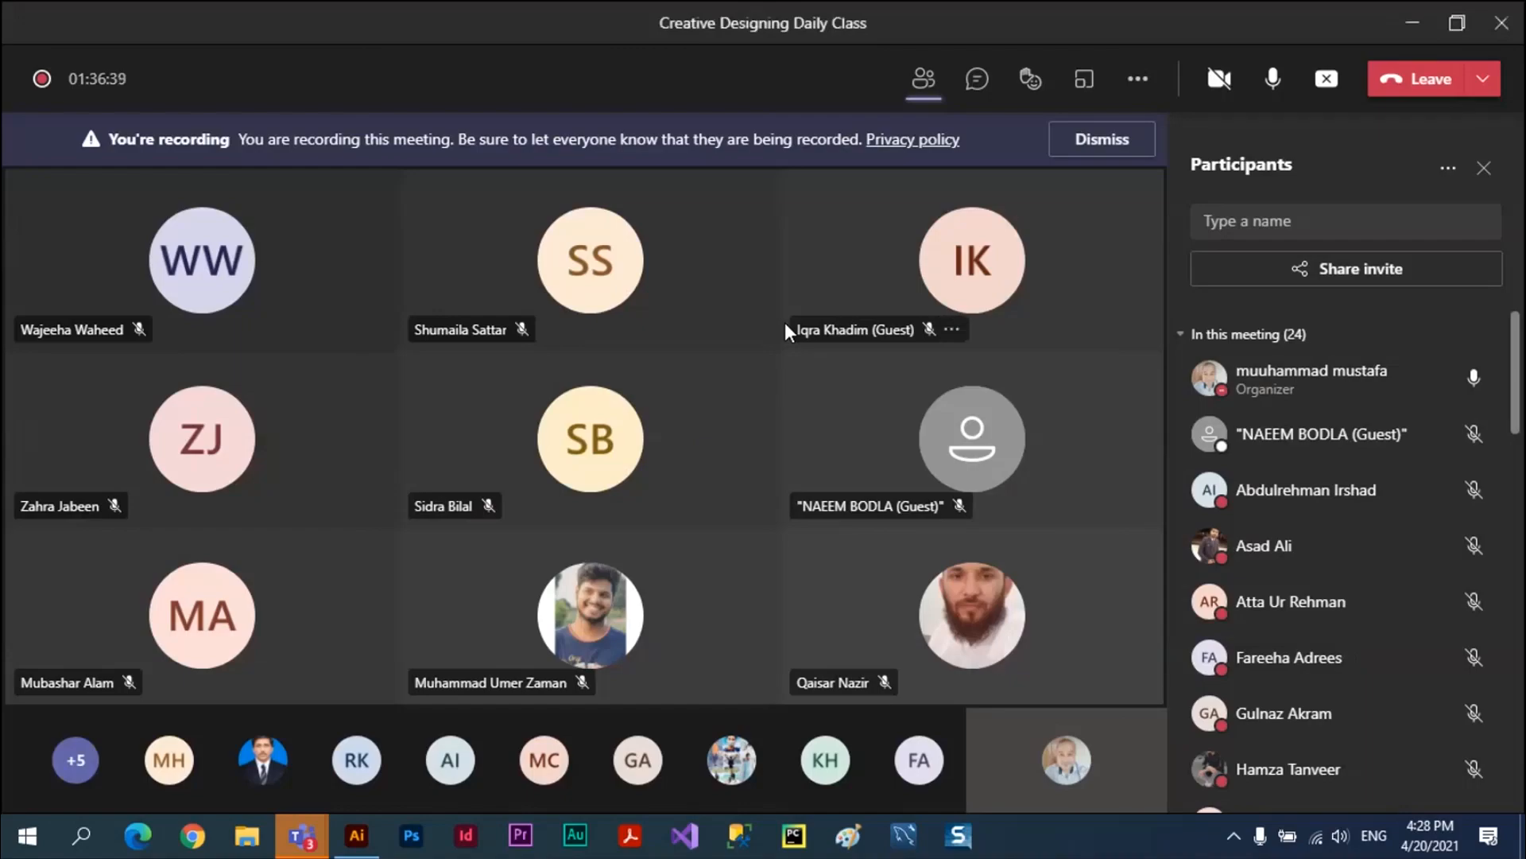
{"action": "left_click", "coordinate": [1138, 78]}
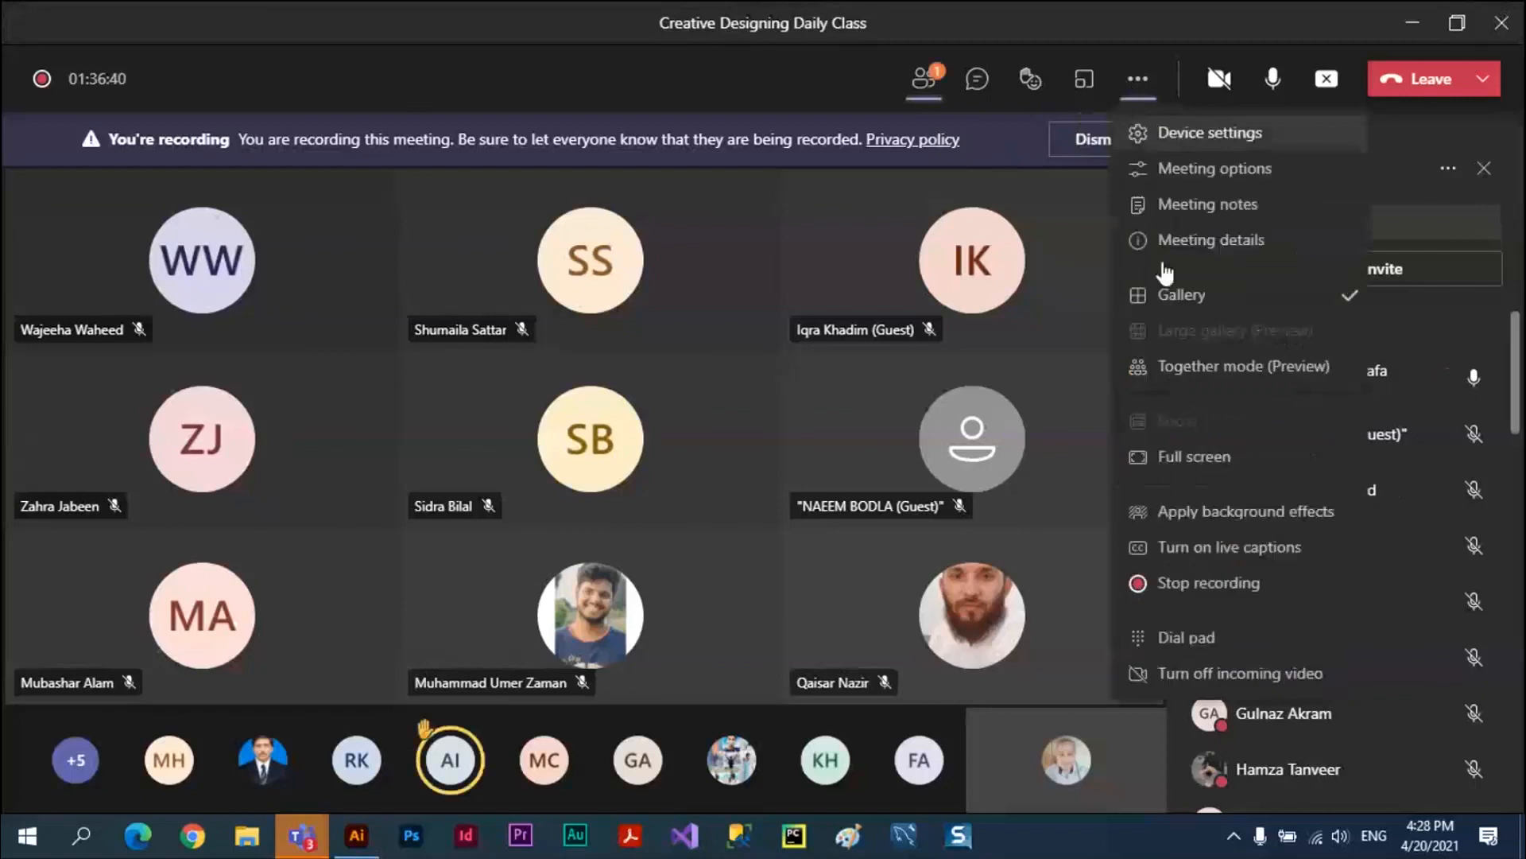
{"action": "left_click", "coordinate": [1182, 592]}
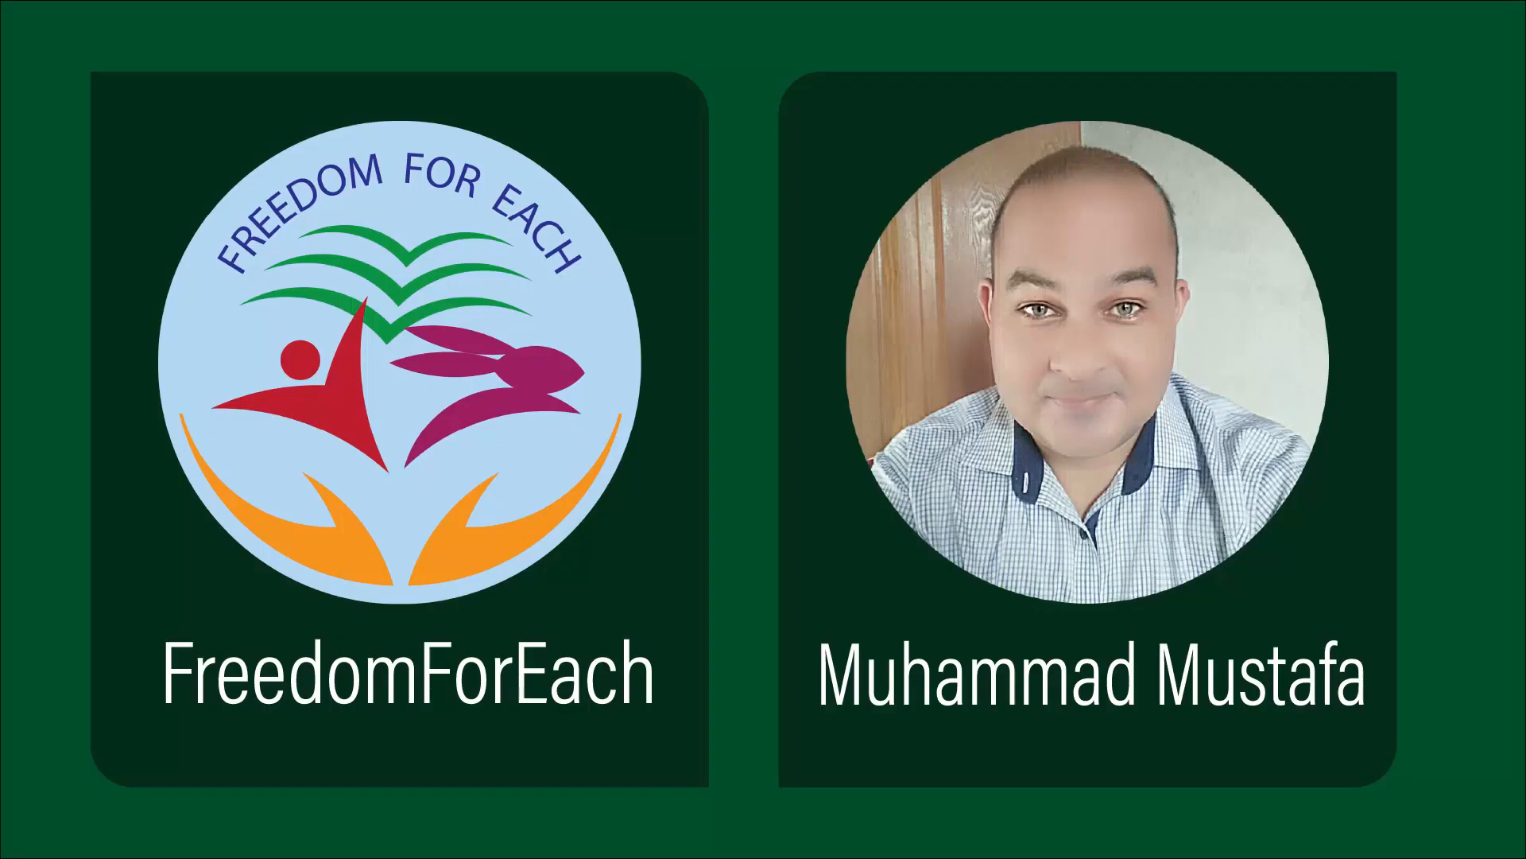